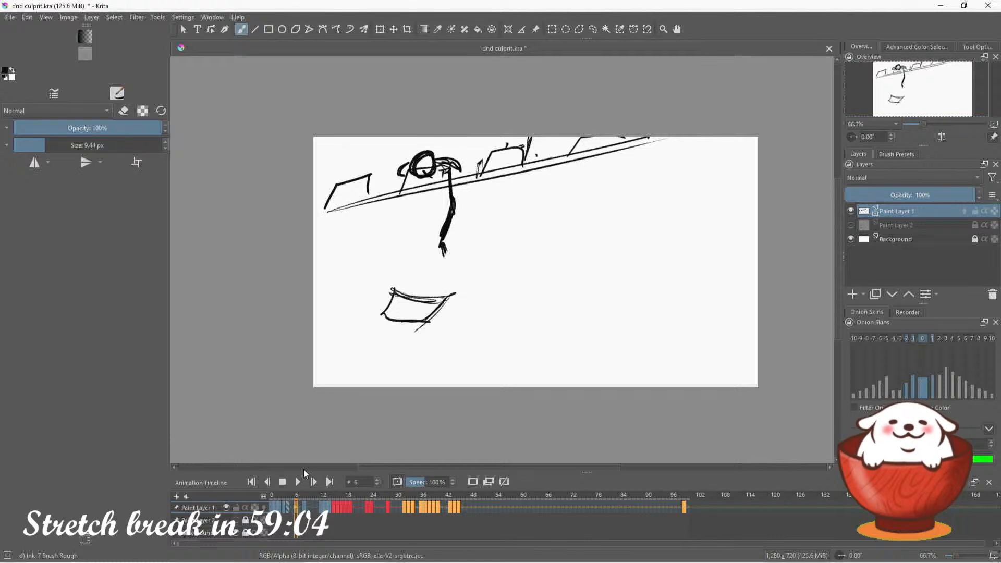
Compare the drawings on frames 5, 6, 8 and 10 of the animation timeline
left_click_drag(703, 108, 686, 114)
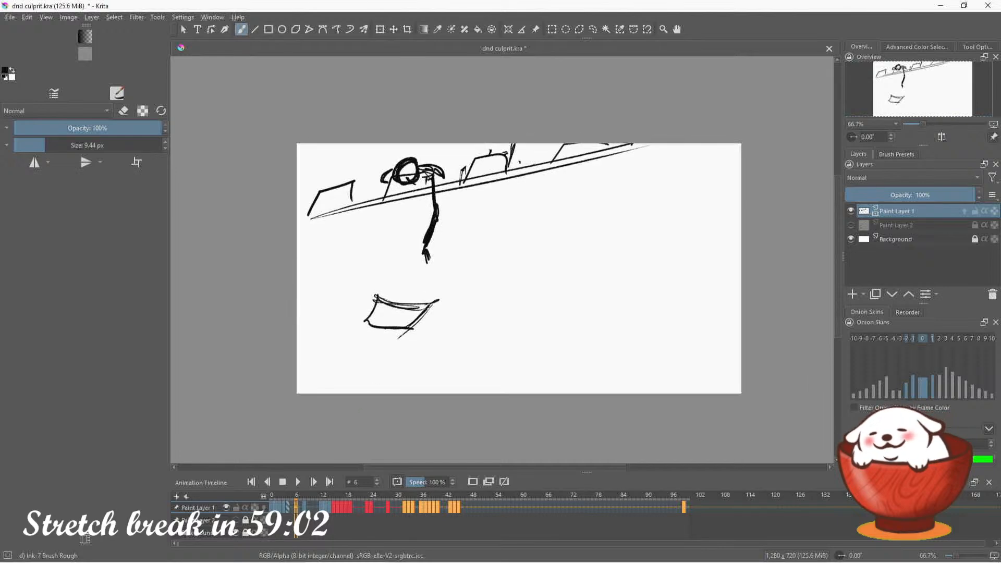
key("Left")
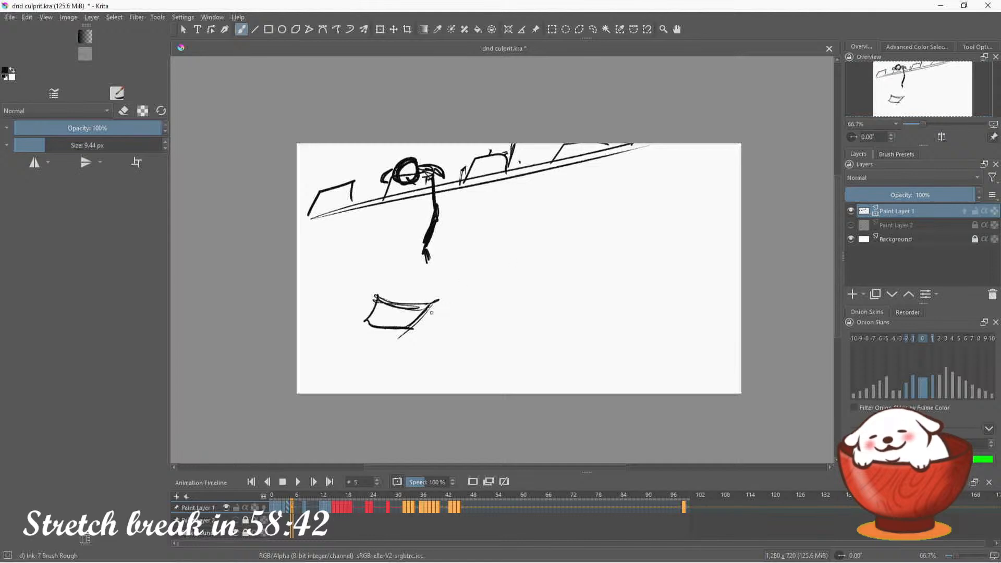
left_click(300, 508)
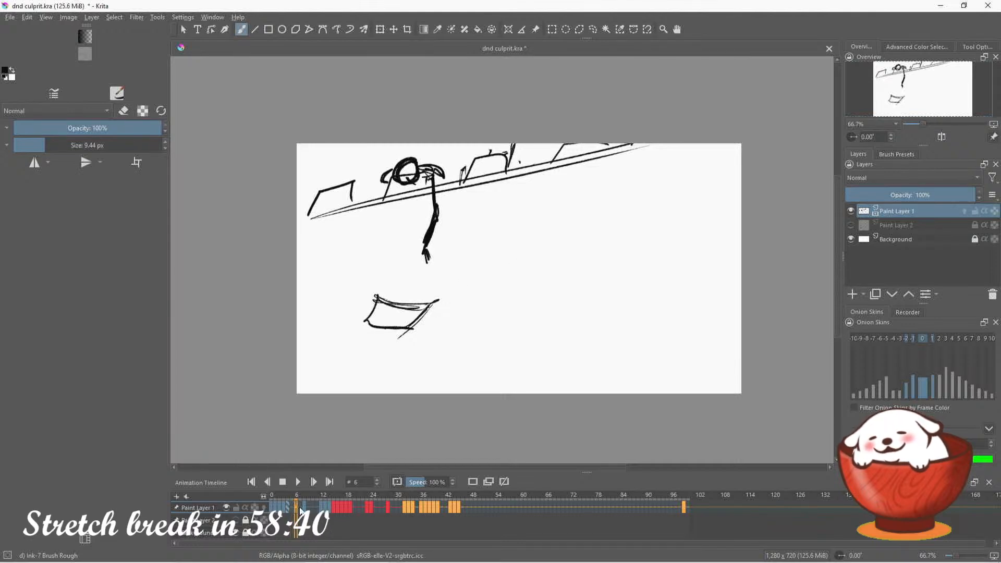
left_click(304, 508)
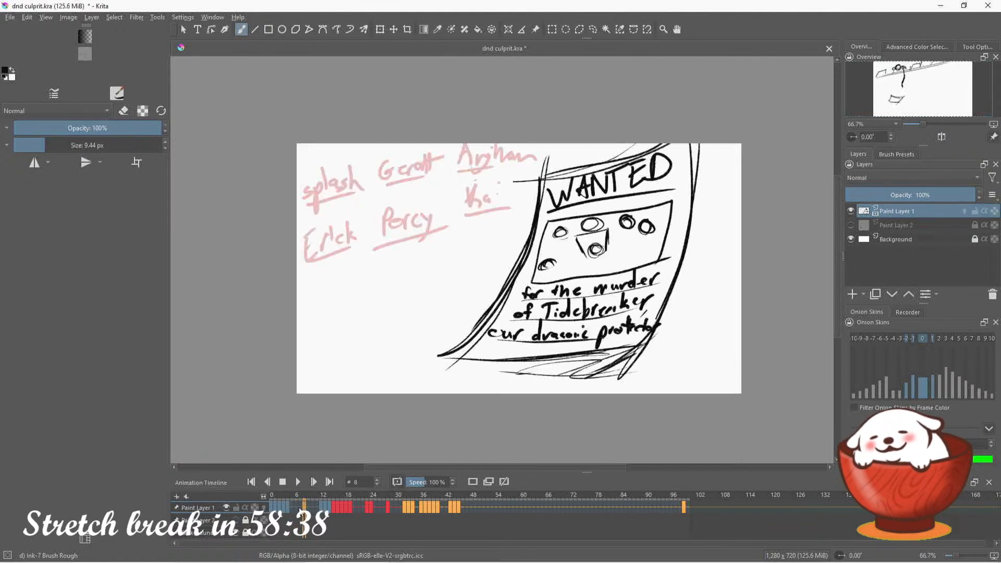
left_click(297, 508)
left_click(304, 509)
left_click(297, 508)
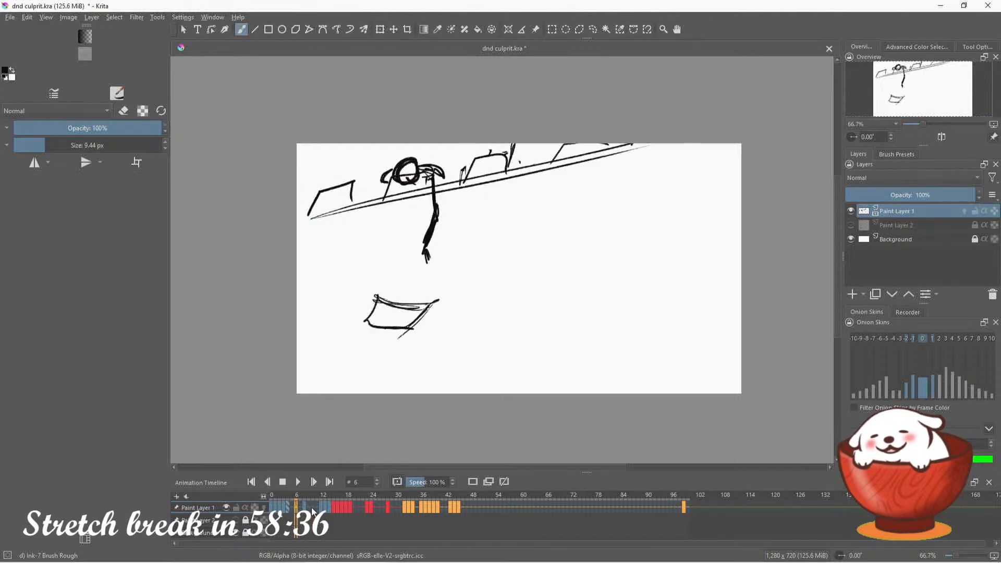
left_click(313, 508)
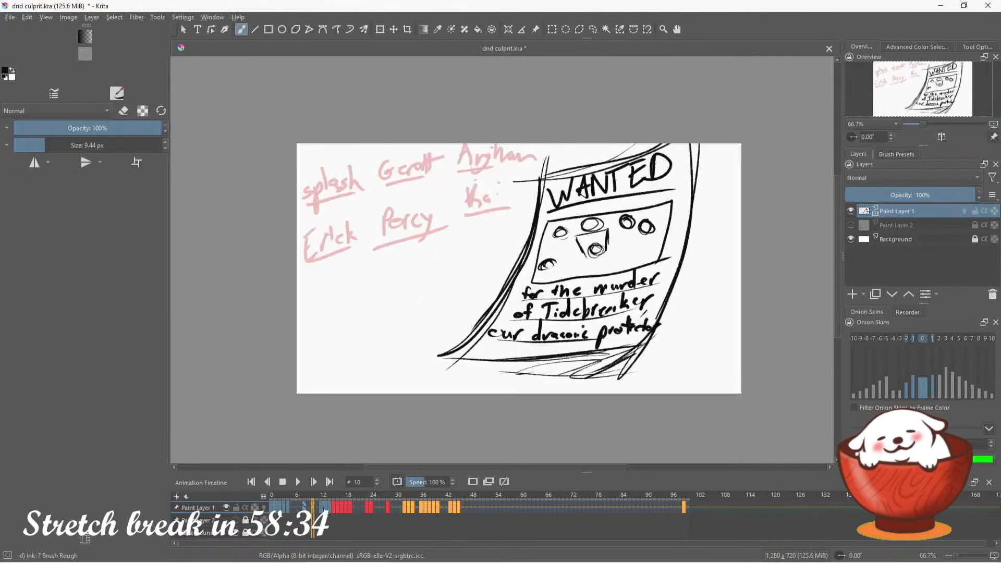
left_click(297, 508)
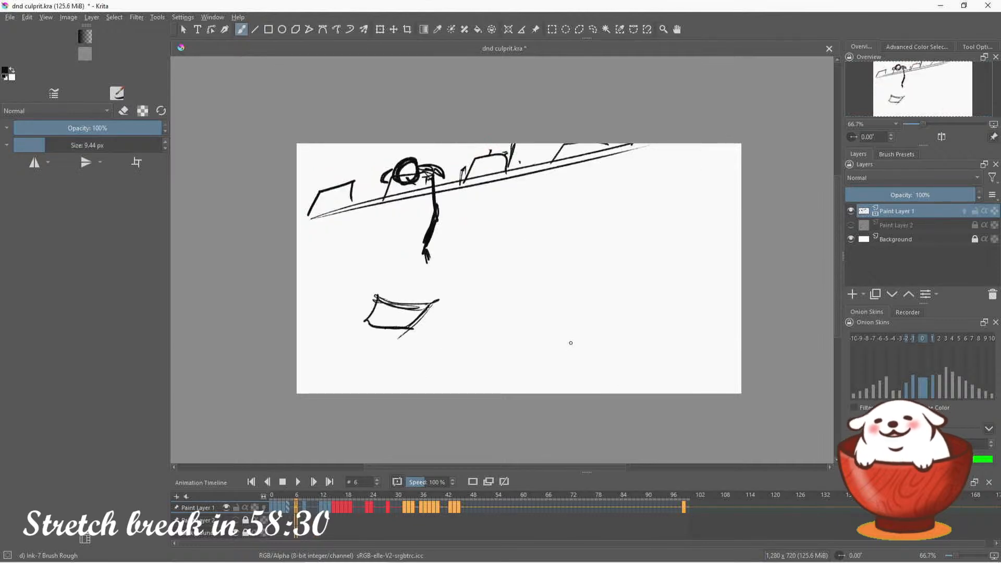
Duplicate the wall drawing as a keyframe at frame 6 and move it up until the wall leaves the canvas
mouse_move(678, 562)
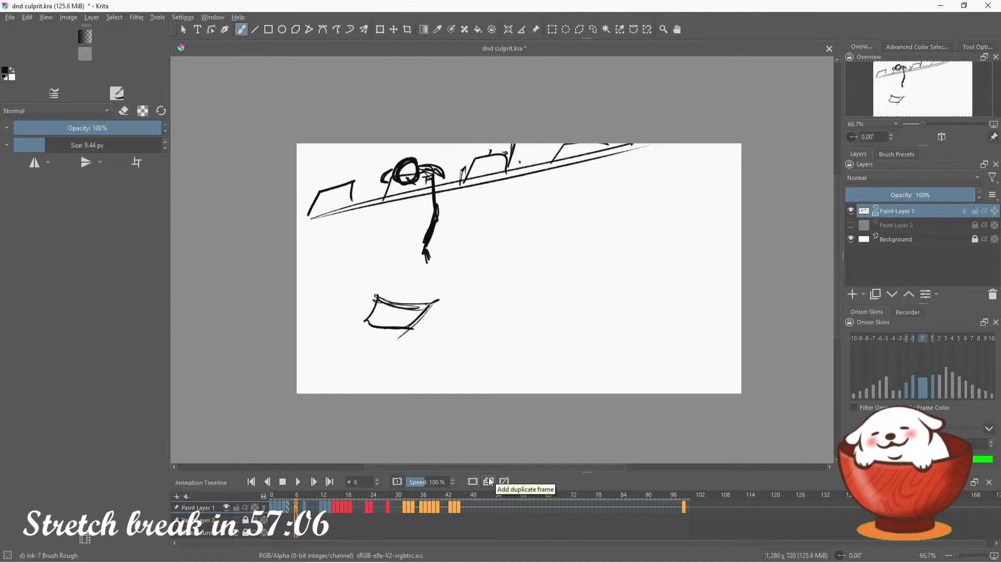
left_click(392, 30)
left_click_drag(543, 172, 537, 98)
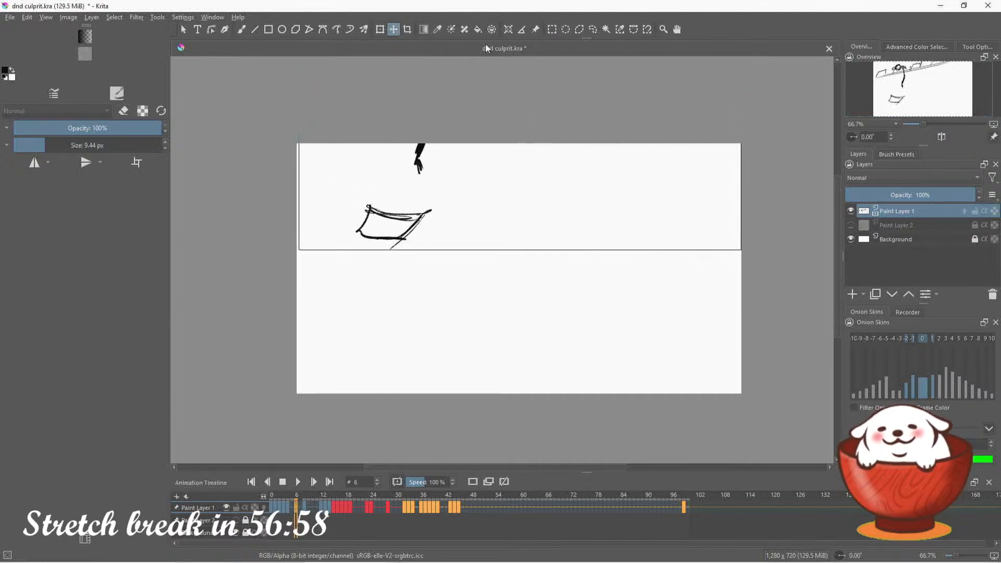
Erase the falling sheet of paper on frame 6 and turn on onion skins for Paint Layer 1
left_click(241, 29)
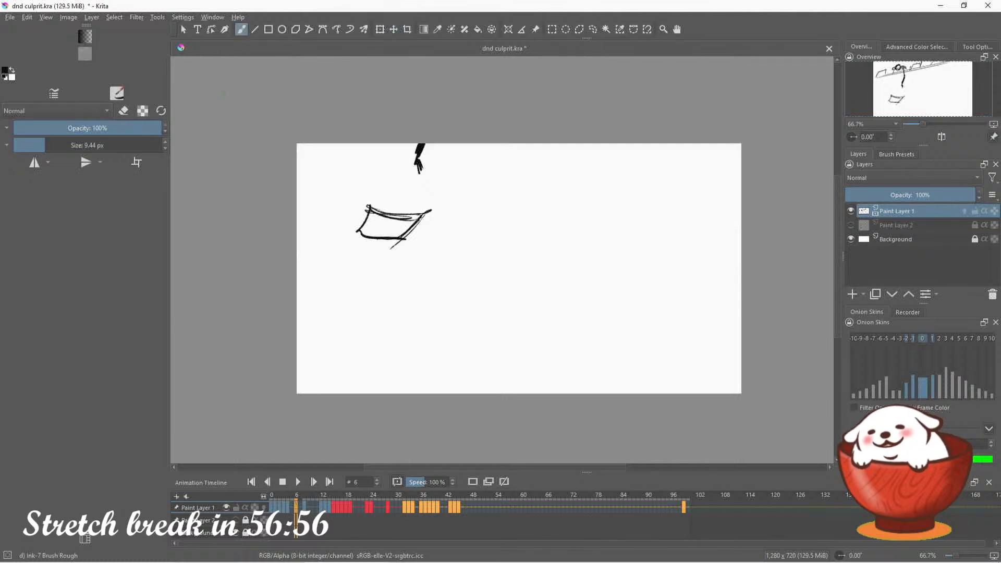
key("e")
mouse_move(361, 228)
left_mouse_down()
mouse_move(375, 196)
mouse_move(378, 218)
mouse_move(396, 202)
mouse_move(404, 209)
mouse_move(386, 243)
mouse_move(423, 218)
mouse_move(516, 249)
left_mouse_up()
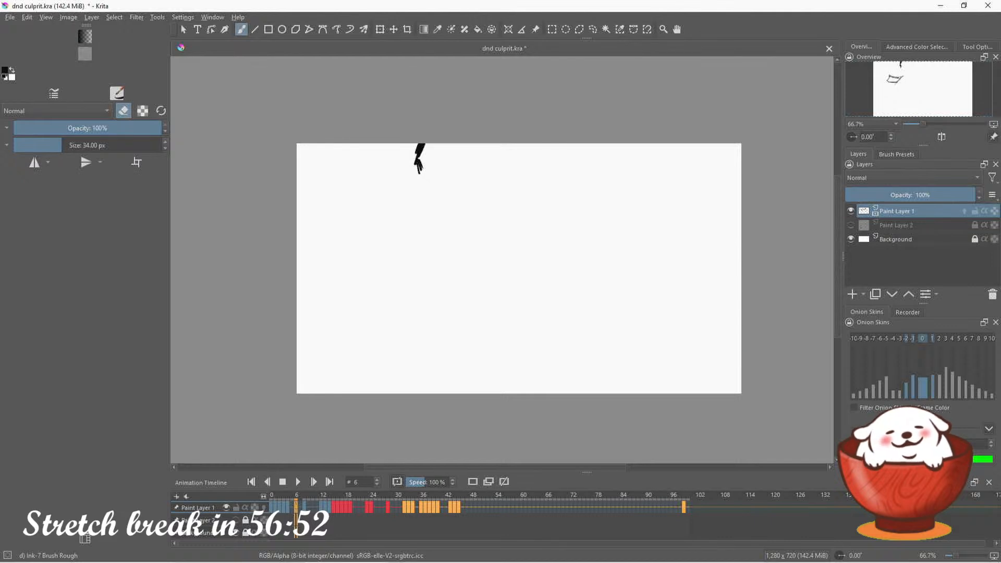
left_click(964, 211)
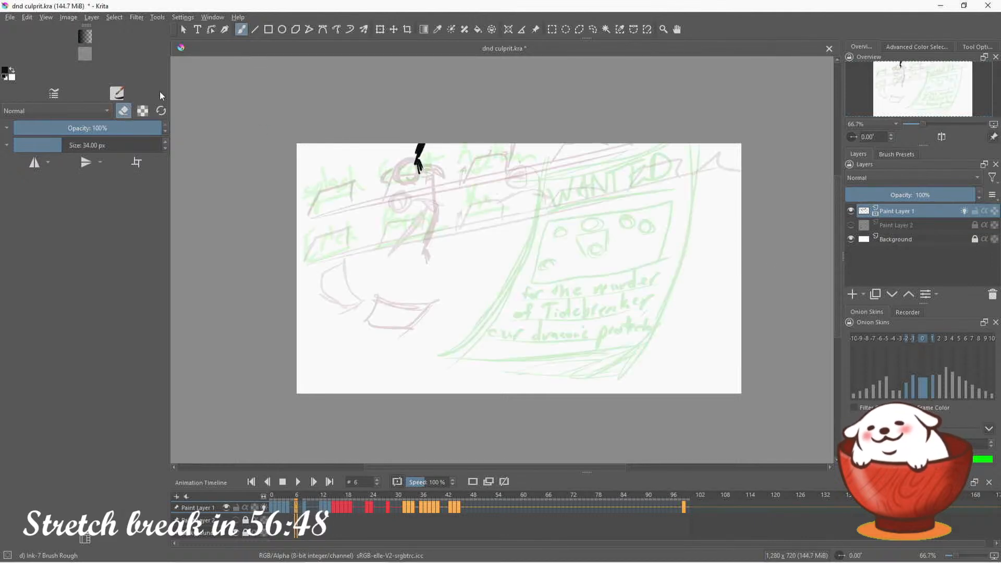
Sketch a fluttering sheet of paper with a curled end below the hand on frame 6, undoing the unwanted stroke
left_click(120, 110)
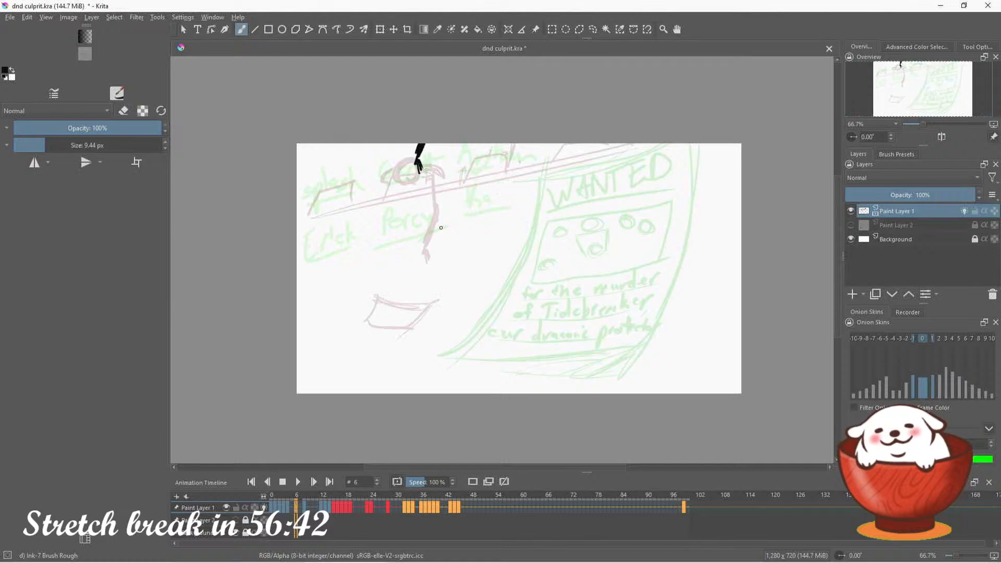
mouse_move(442, 219)
left_mouse_down()
mouse_move(427, 242)
mouse_move(439, 242)
mouse_move(463, 208)
left_mouse_up()
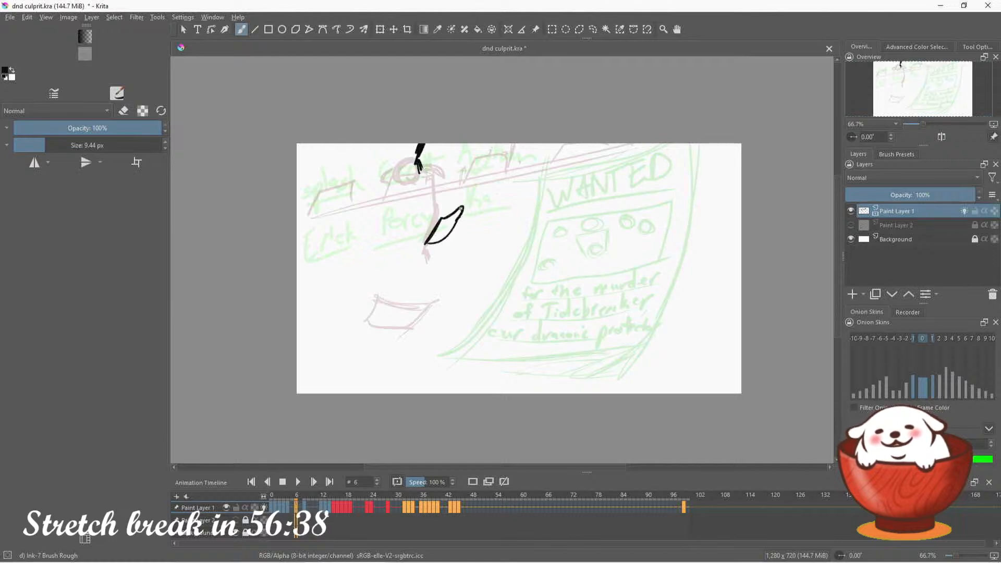
key("ctrl+z")
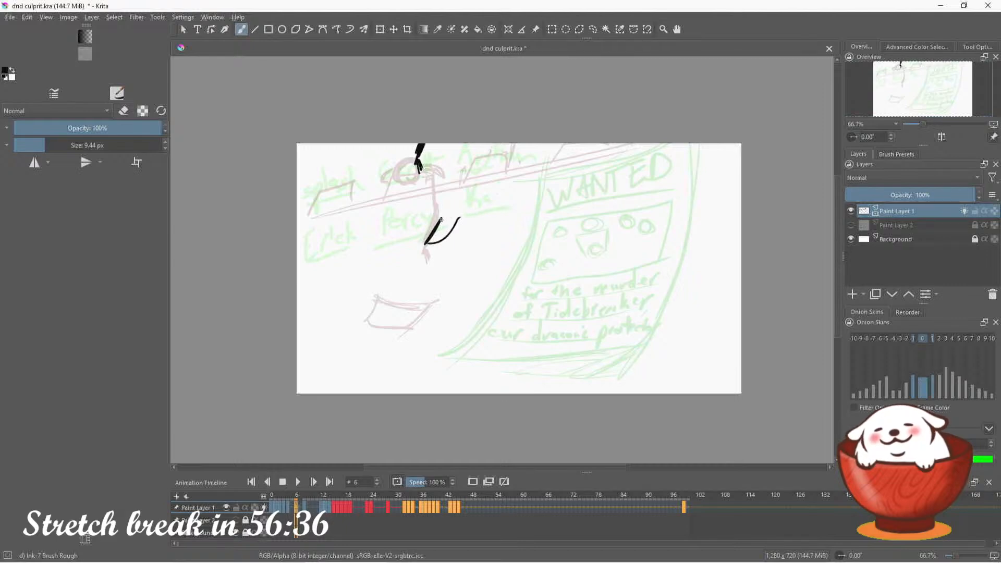
mouse_move(442, 220)
left_mouse_down()
mouse_move(475, 218)
mouse_move(461, 225)
left_mouse_up()
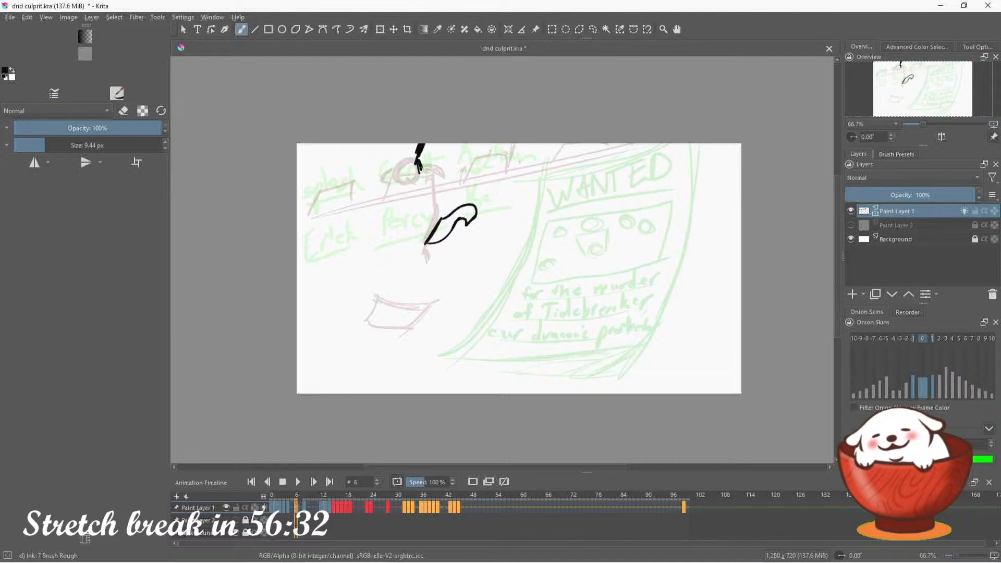
Step through the frames from 0 to 6 to check how the paper's motion reads
left_click(272, 507)
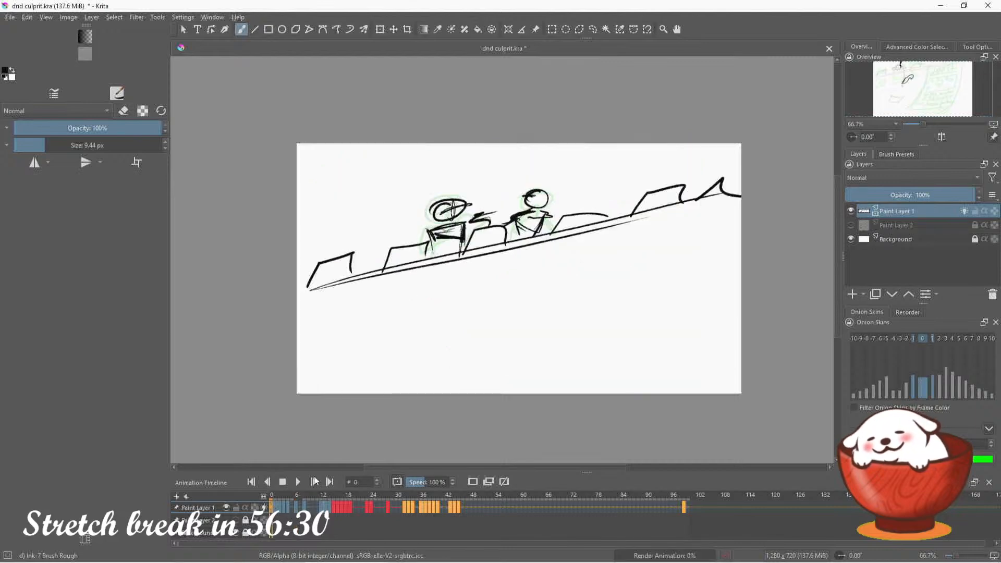
left_click(315, 482)
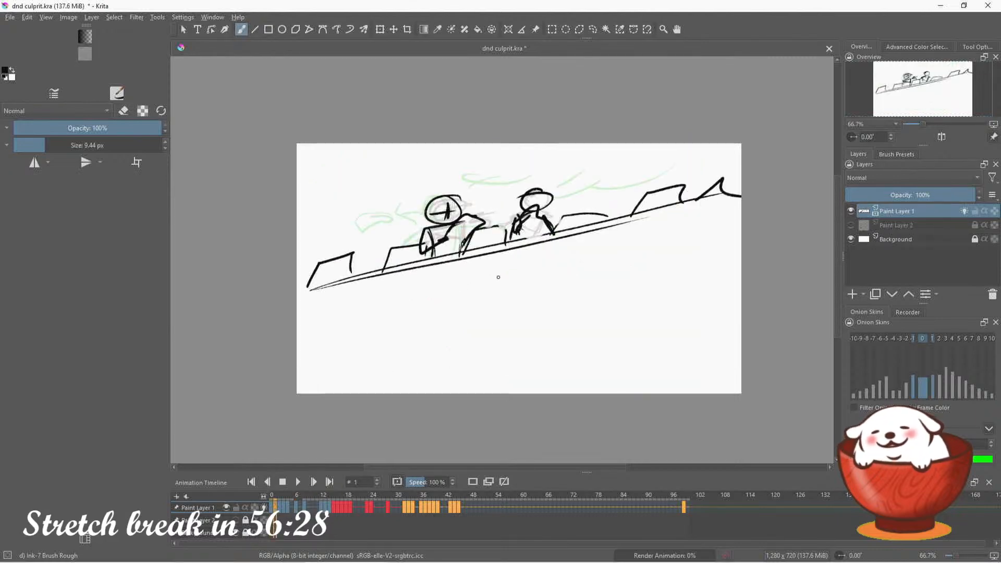
key("Right")
key("Right")
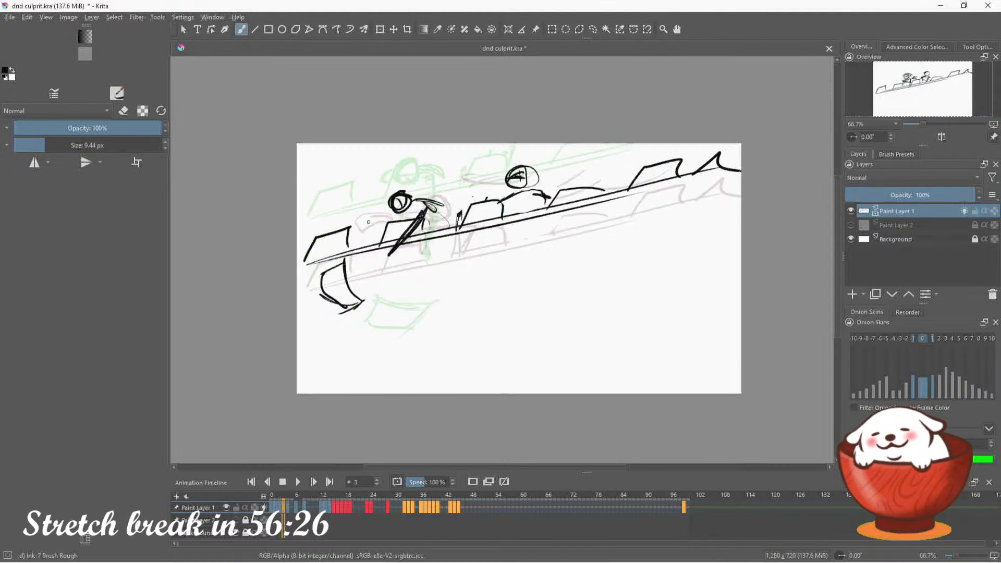
key("Right")
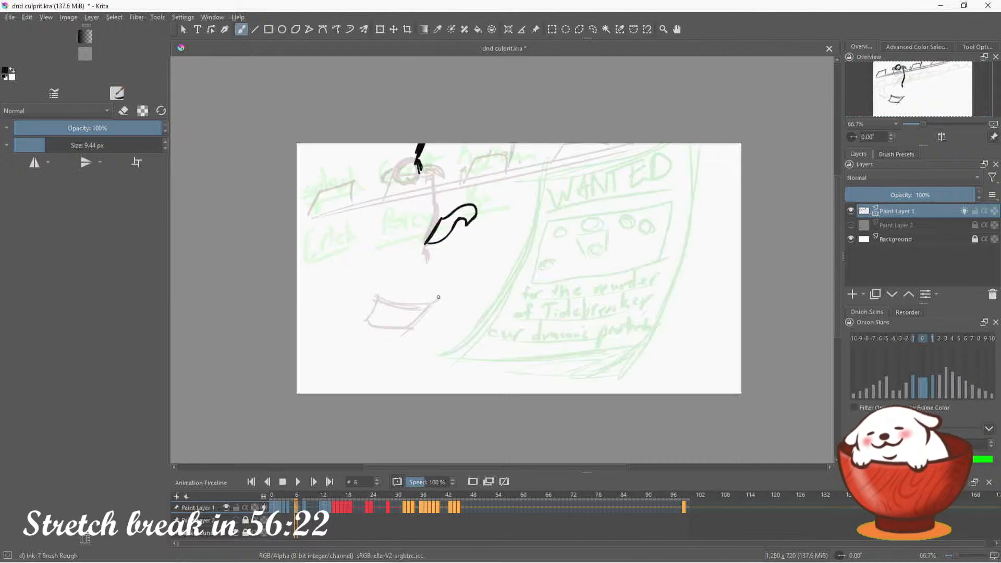
key("Right")
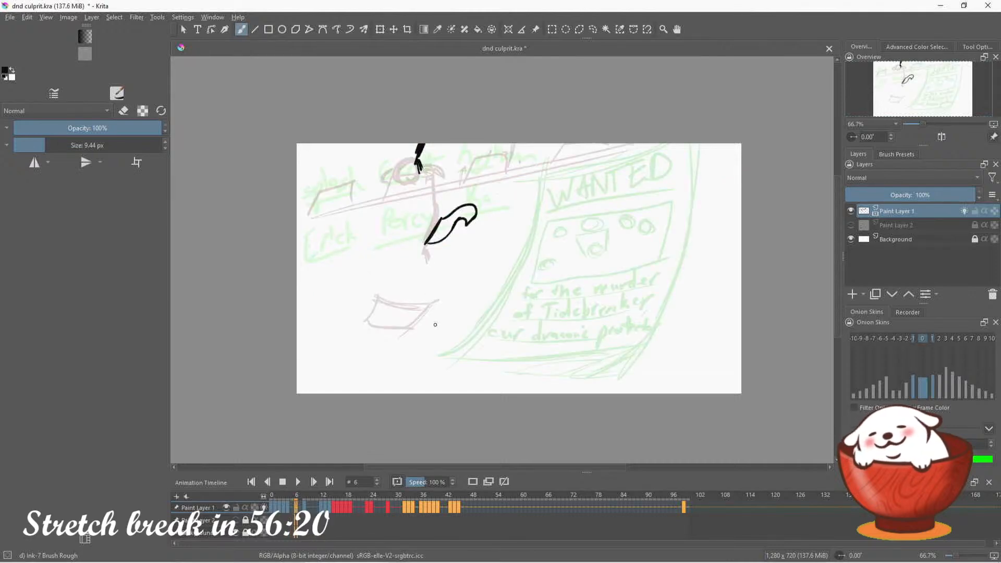
key("Left")
key("Left")
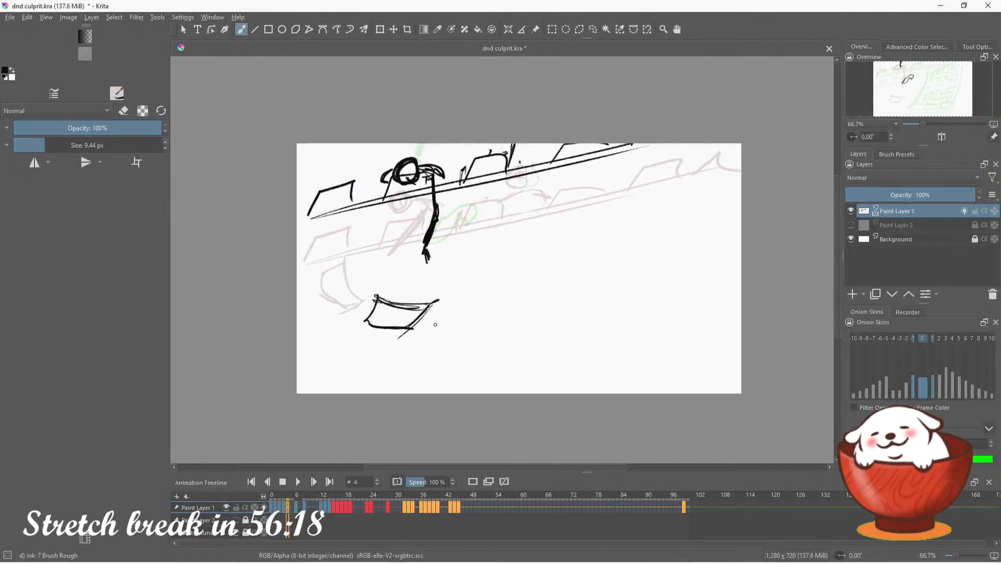
key("Right")
key("Right")
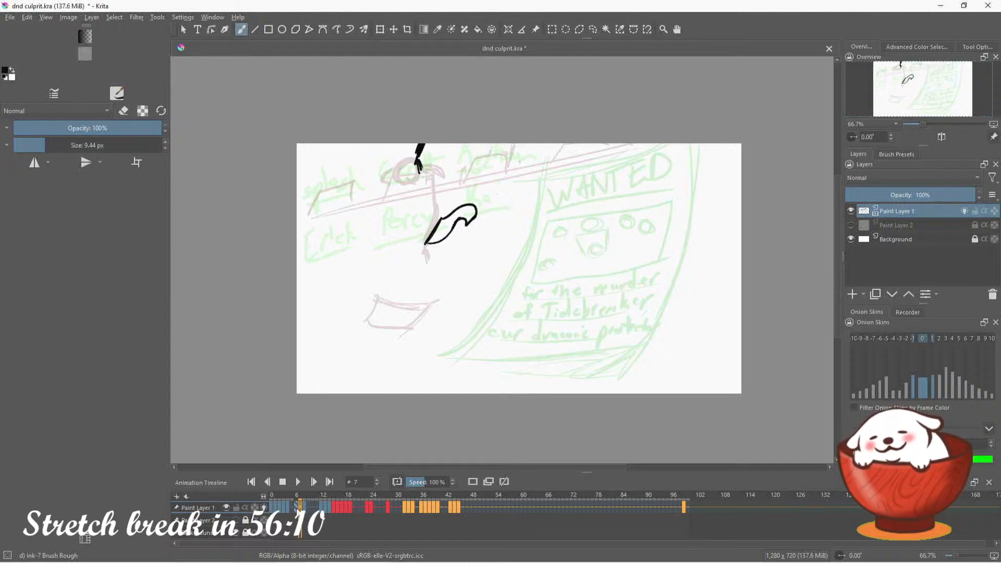
Erase the fluttering sheet on frame 6 and redraw it slightly lower as a curved sheet with a folded end
left_click(297, 508)
key("e")
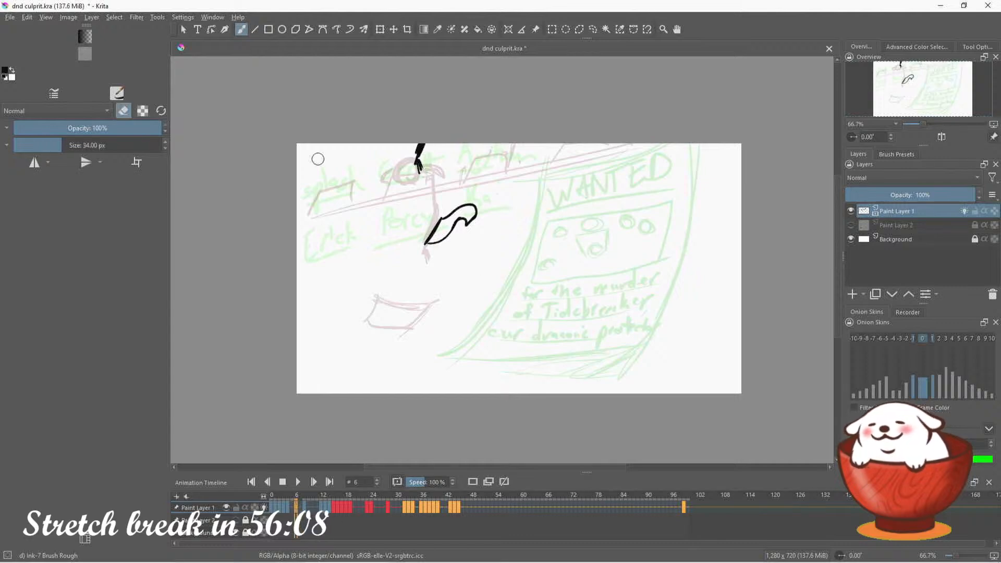
mouse_move(458, 224)
left_mouse_down()
mouse_move(462, 205)
mouse_move(468, 234)
left_mouse_up()
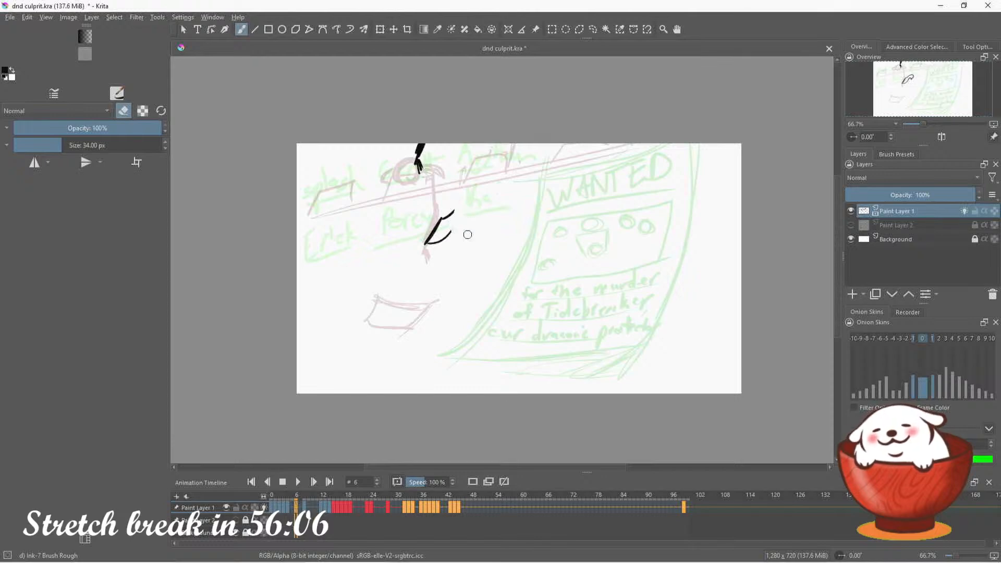
left_click(124, 111)
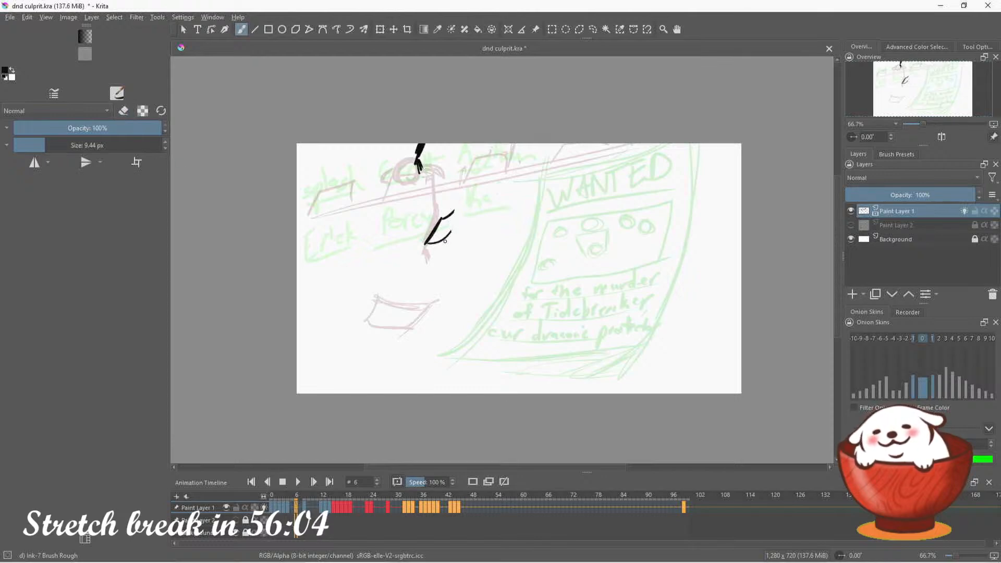
left_click(124, 111)
mouse_move(430, 227)
left_mouse_down()
mouse_move(458, 208)
mouse_move(445, 239)
left_mouse_up()
left_click(123, 111)
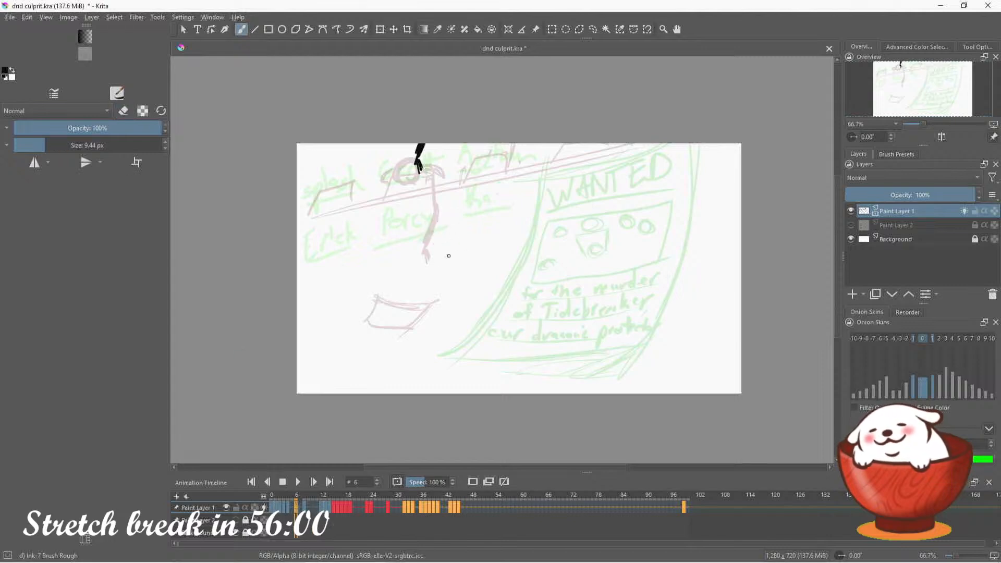
mouse_move(443, 244)
left_mouse_down()
mouse_move(436, 277)
mouse_move(427, 266)
mouse_move(471, 218)
mouse_move(444, 259)
mouse_move(466, 244)
mouse_move(473, 217)
mouse_move(463, 250)
left_mouse_up()
key("ctrl+z")
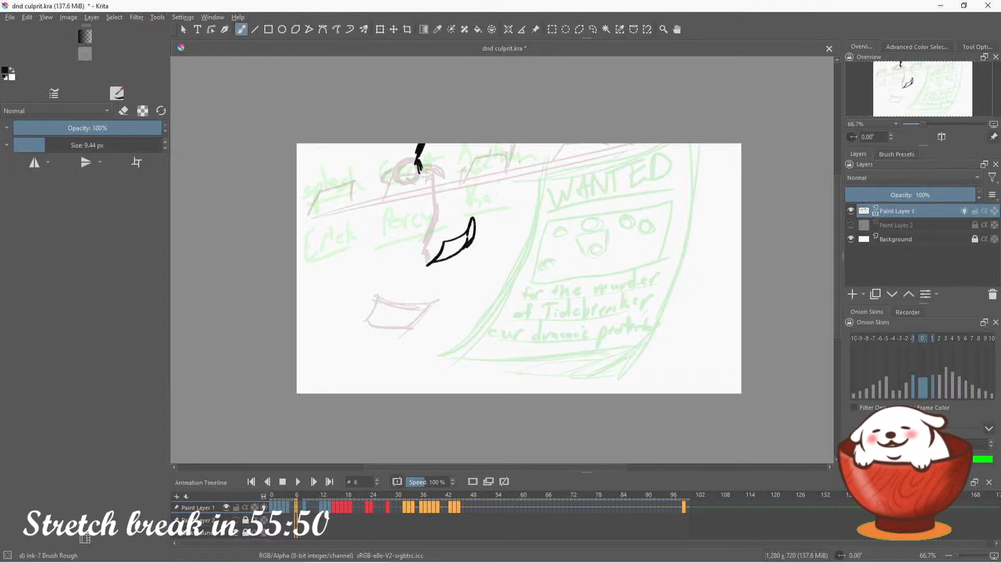
Move the keyframe from frame 6 to frame 5 and add a blank keyframe at frame 6, undoing the trial stroke
left_click_drag(296, 507, 292, 509)
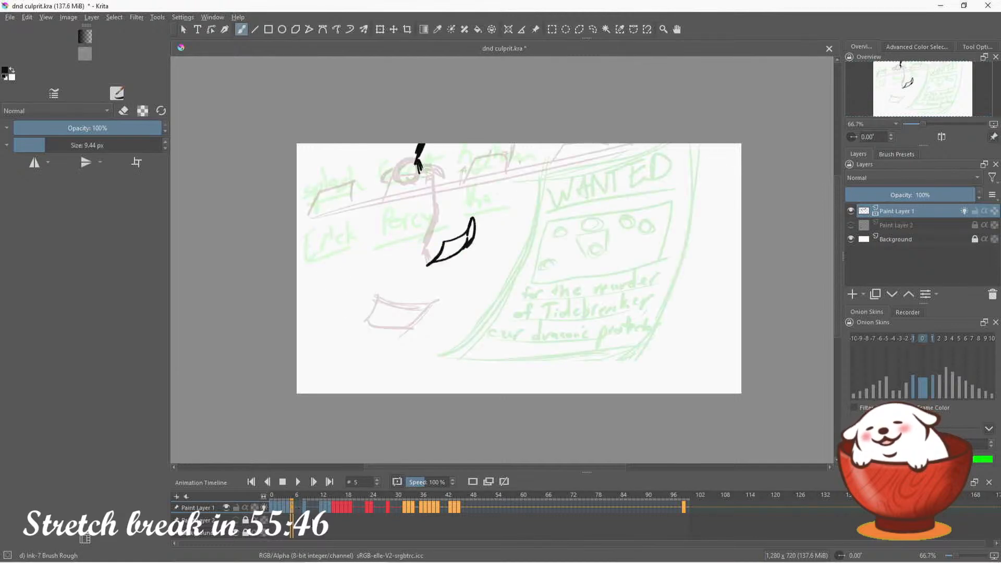
left_click(296, 508)
left_click(475, 485)
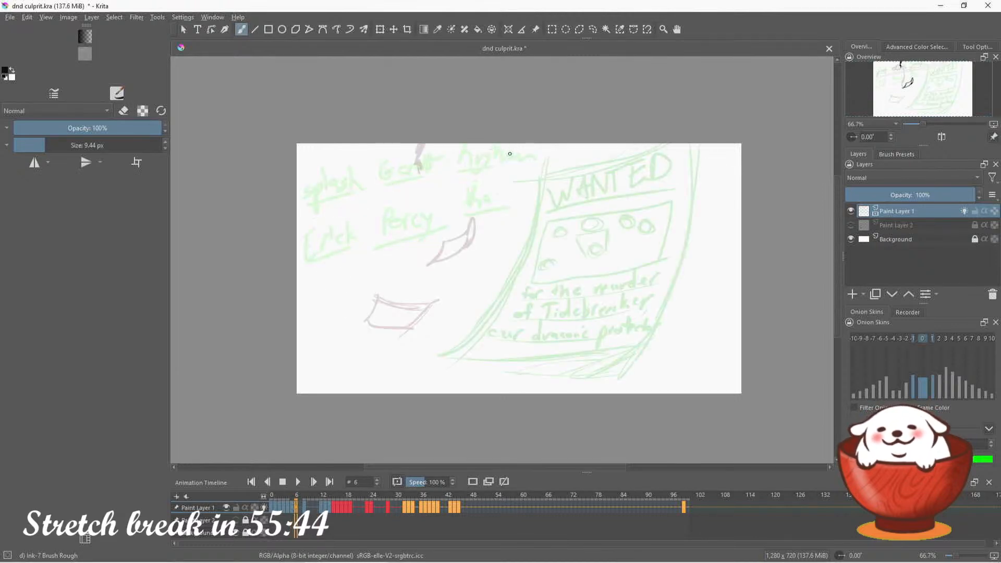
left_click_drag(497, 170, 504, 197)
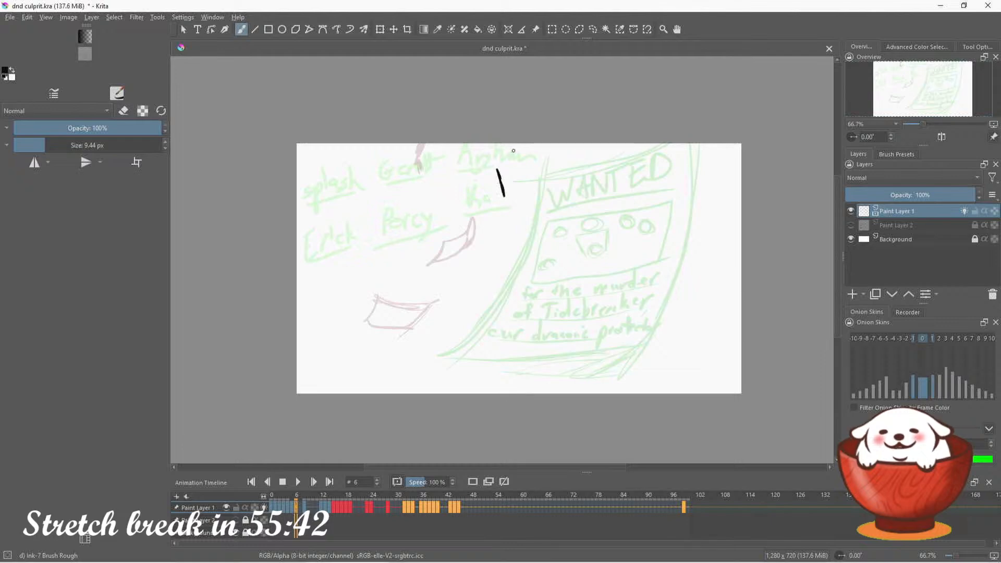
key("ctrl+z")
Select the curved sheet on frame 5 with a freehand selection and enlarge it about its centre
left_click(293, 508)
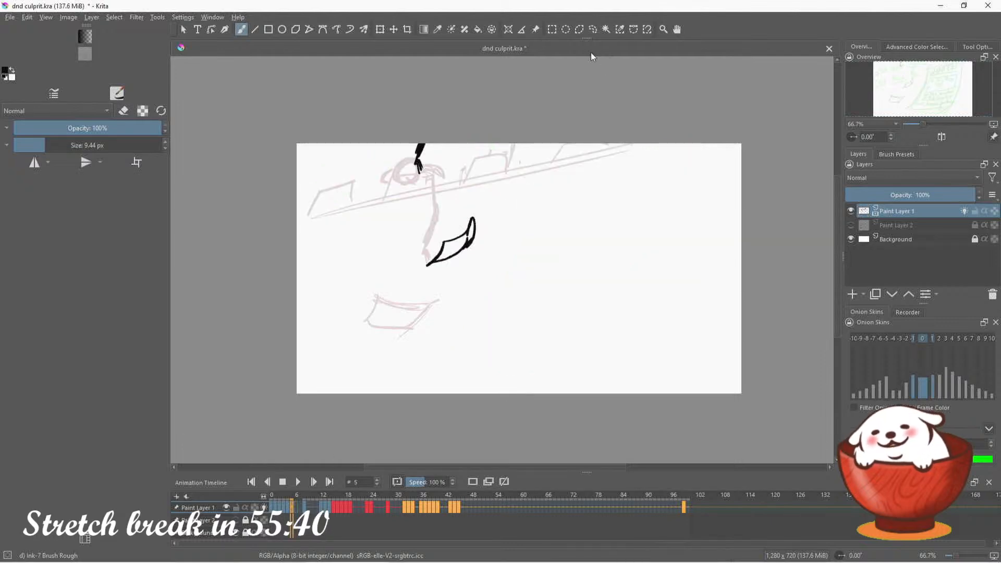
left_click(593, 28)
left_click_drag(424, 230, 425, 233)
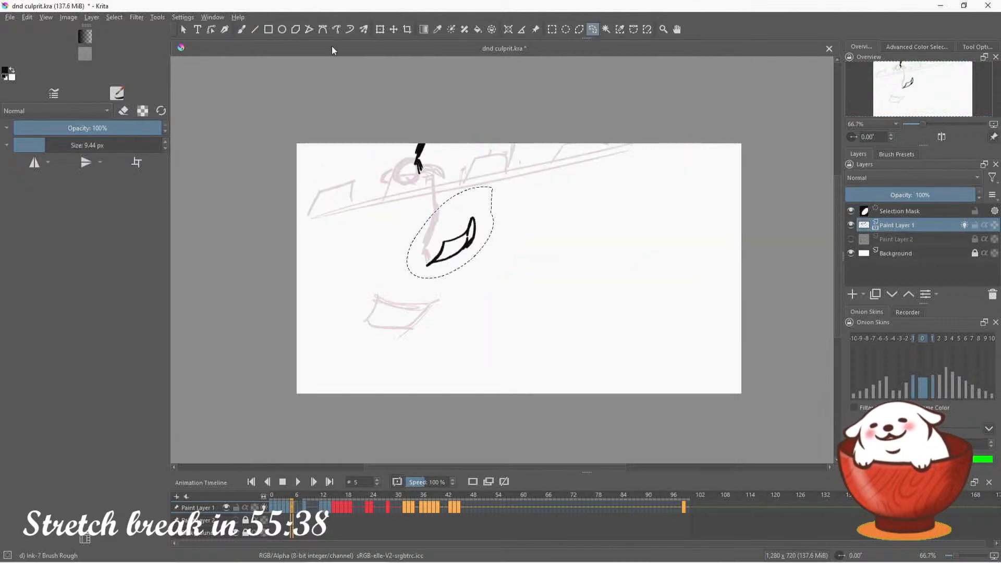
left_click(380, 28)
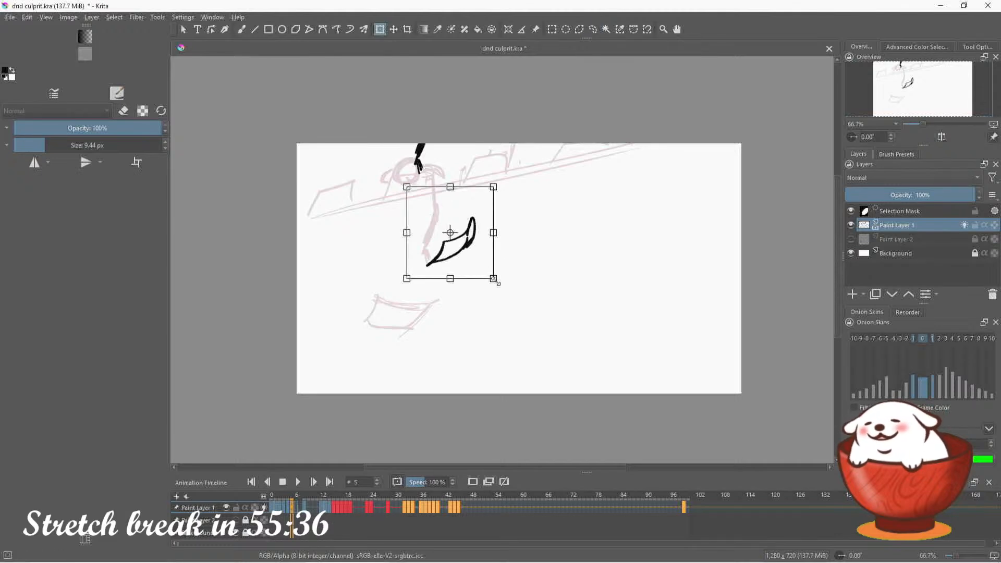
left_click_drag(498, 283, 511, 297)
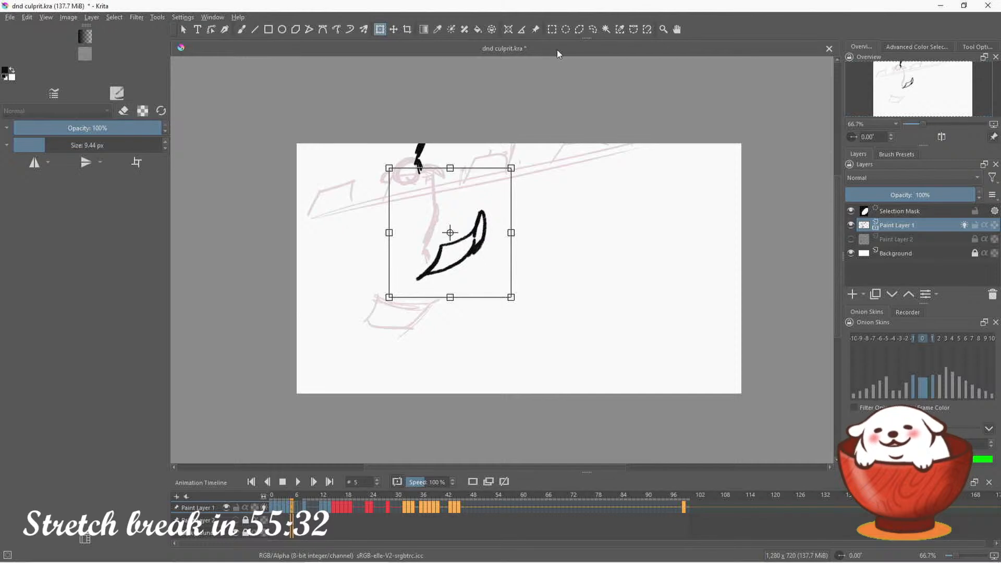
Clear the selection and sketch a large curling sheet across the upper right part of the canvas on frame 6
left_click(595, 30)
key("ctrl+shift+a")
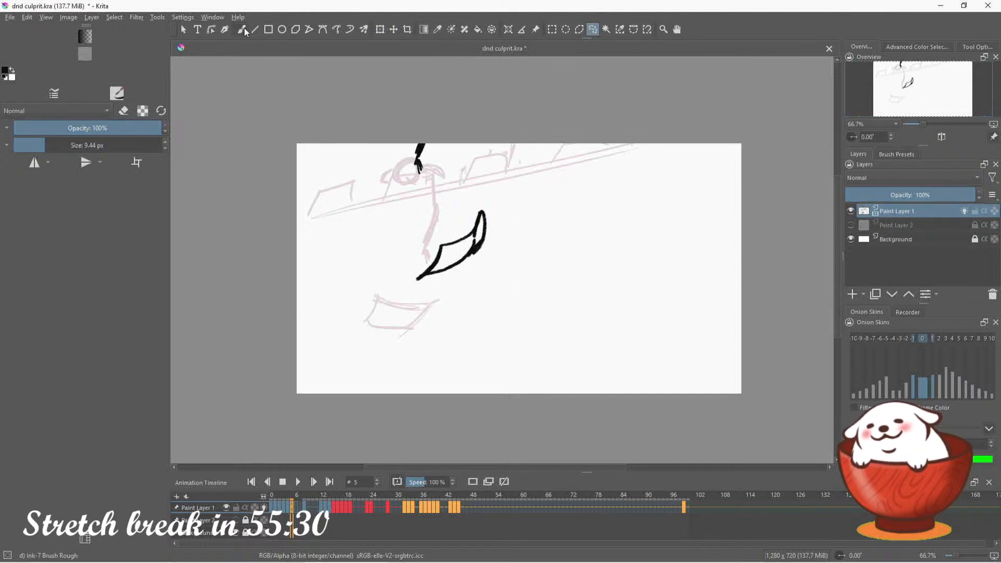
left_click(241, 29)
key("period")
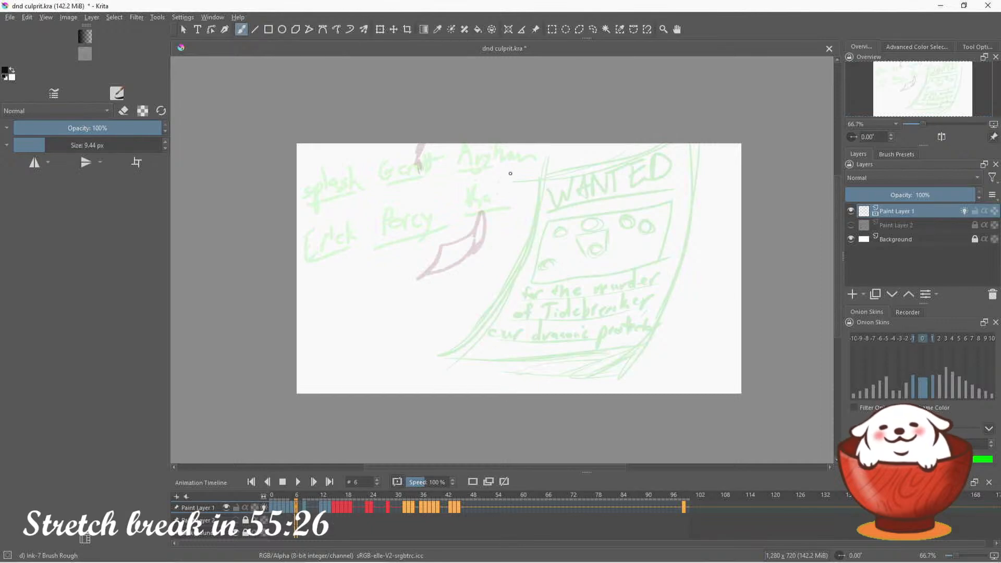
mouse_move(498, 186)
left_mouse_down()
mouse_move(542, 197)
mouse_move(574, 158)
mouse_move(639, 189)
mouse_move(657, 184)
mouse_move(652, 165)
mouse_move(517, 144)
left_mouse_up()
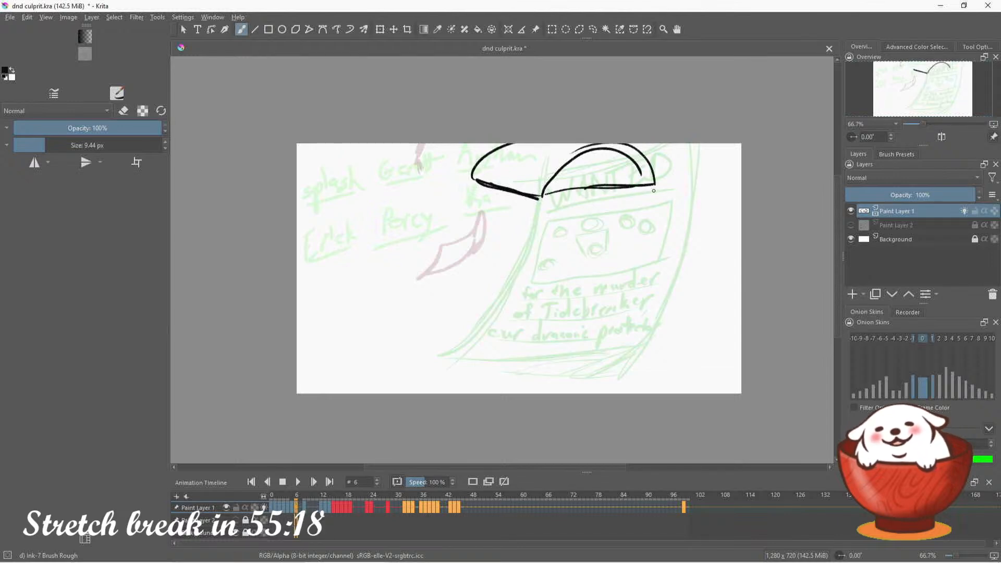
Check the wanted poster and falling sheet keyframes, moving the keyframe next to frame 8, and add a blank keyframe at frame 9
left_click(305, 508)
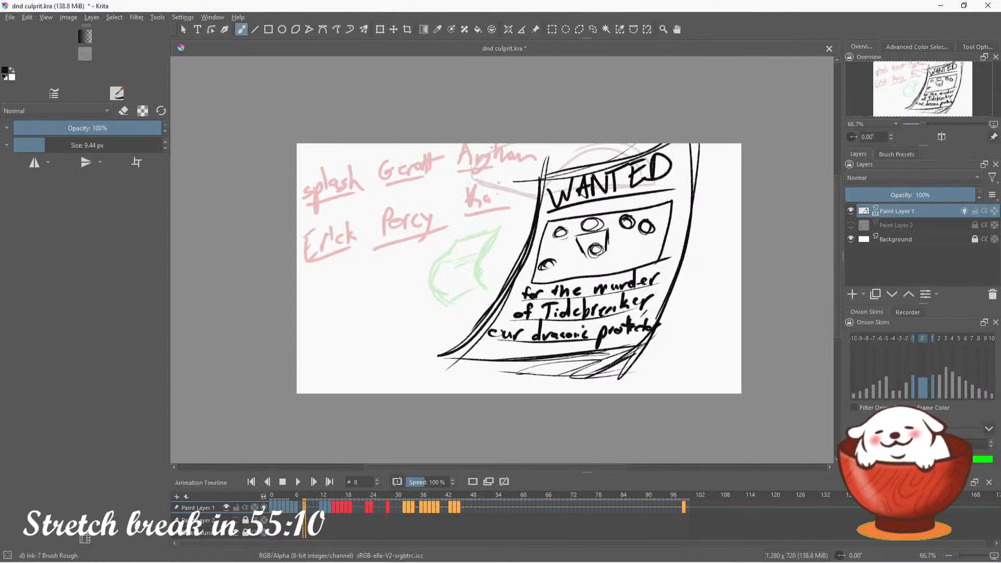
left_click(297, 507)
left_click_drag(301, 507, 316, 513)
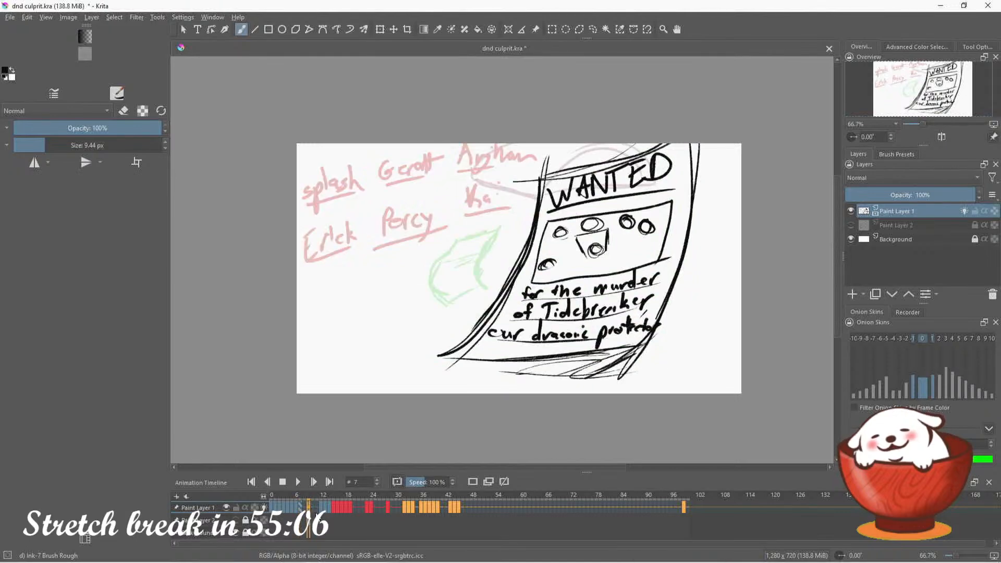
left_click(321, 507)
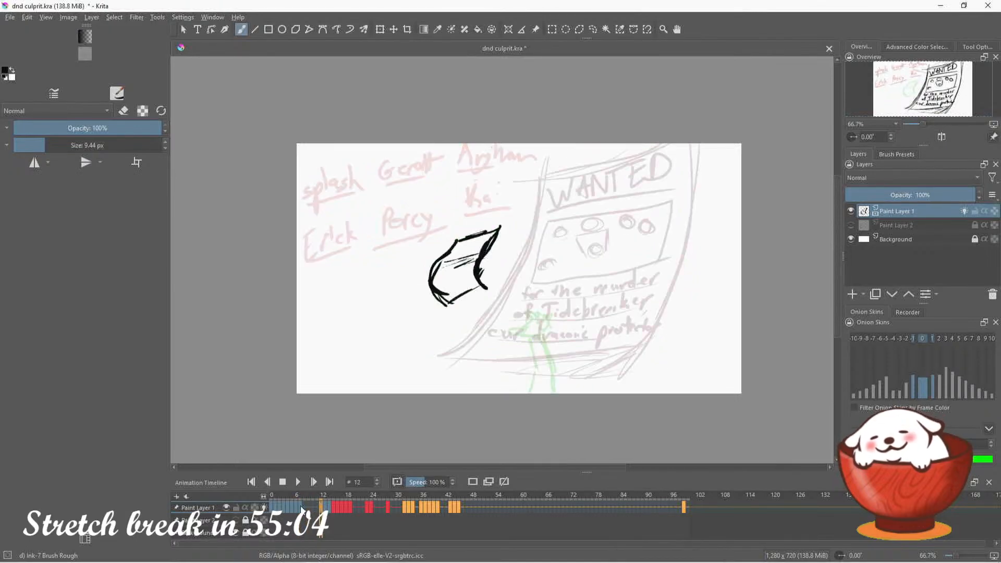
left_click(313, 507)
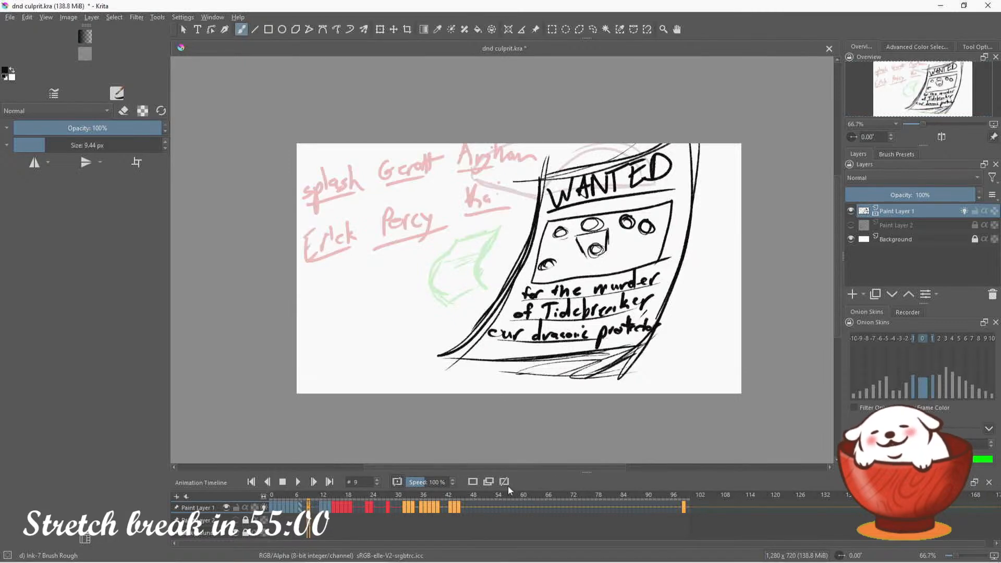
left_click(476, 481)
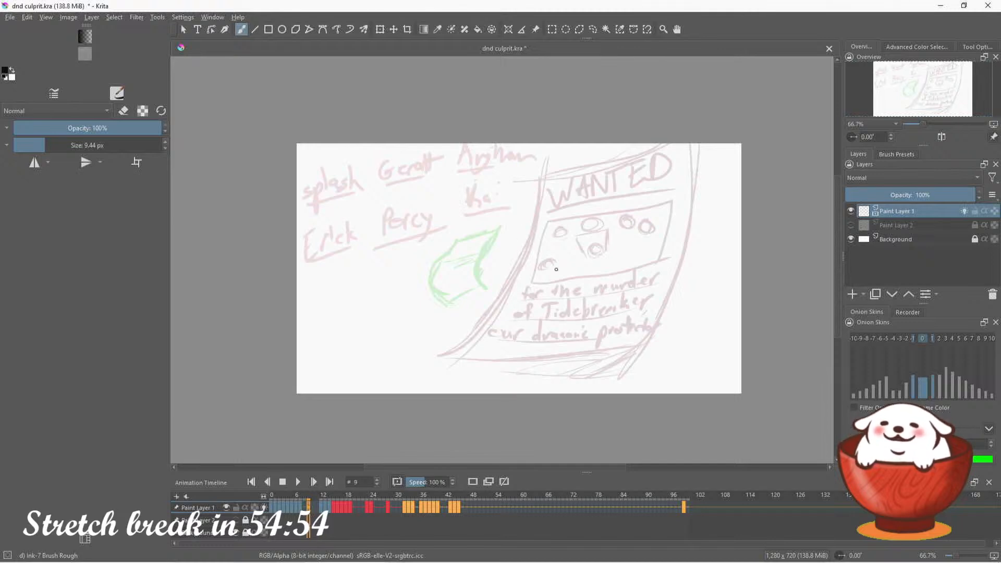
mouse_move(504, 228)
left_mouse_down()
mouse_move(447, 271)
mouse_move(470, 281)
mouse_move(539, 268)
mouse_move(561, 241)
left_mouse_up()
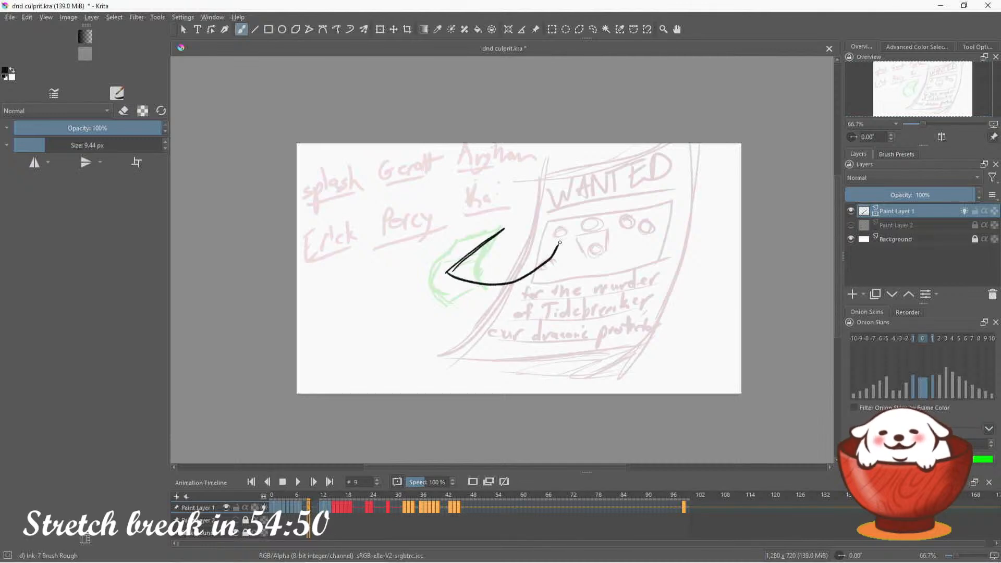
key("ctrl+z")
key("ctrl+z")
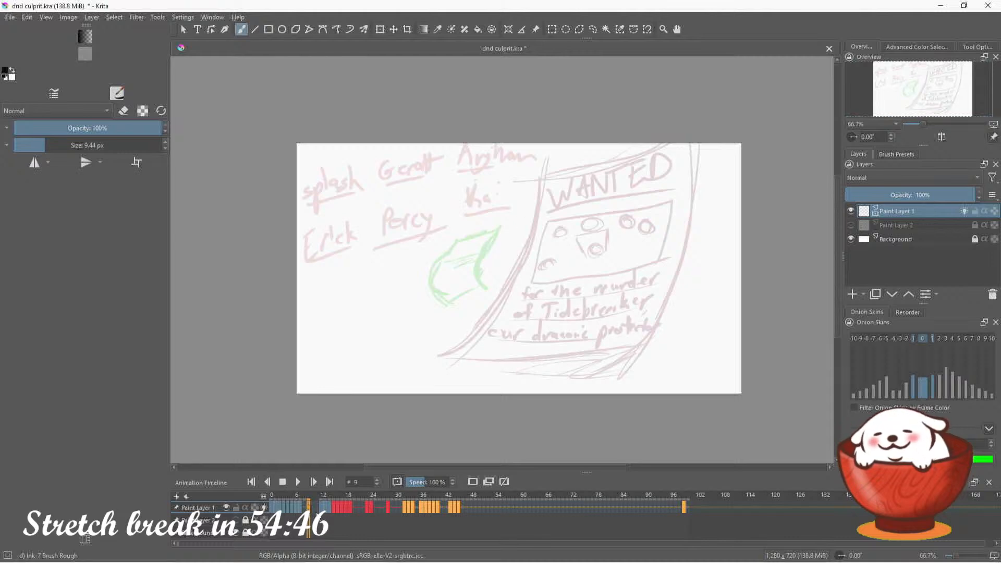
Move the folded sheet on frame 12 down and to the left
left_click(322, 509)
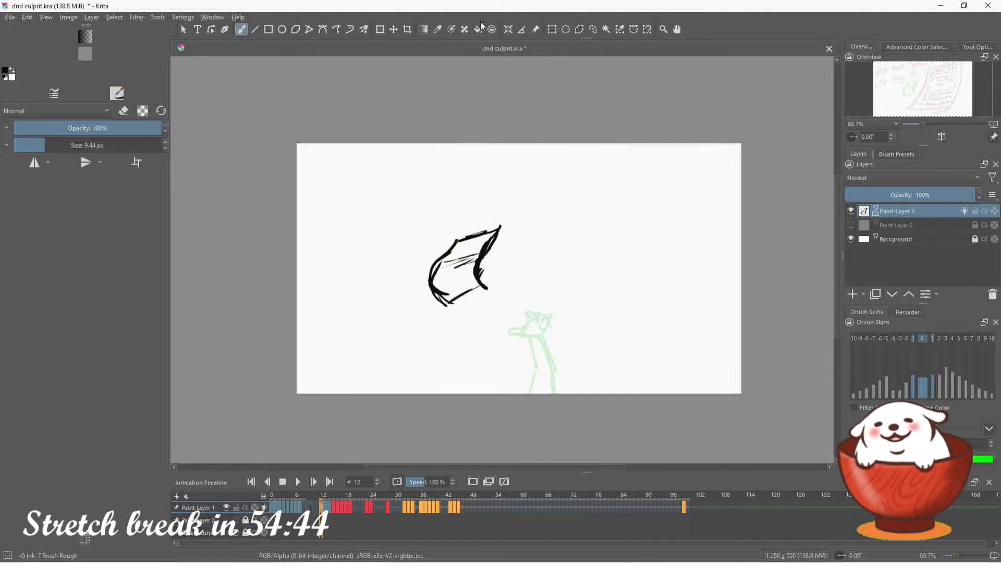
left_click(393, 30)
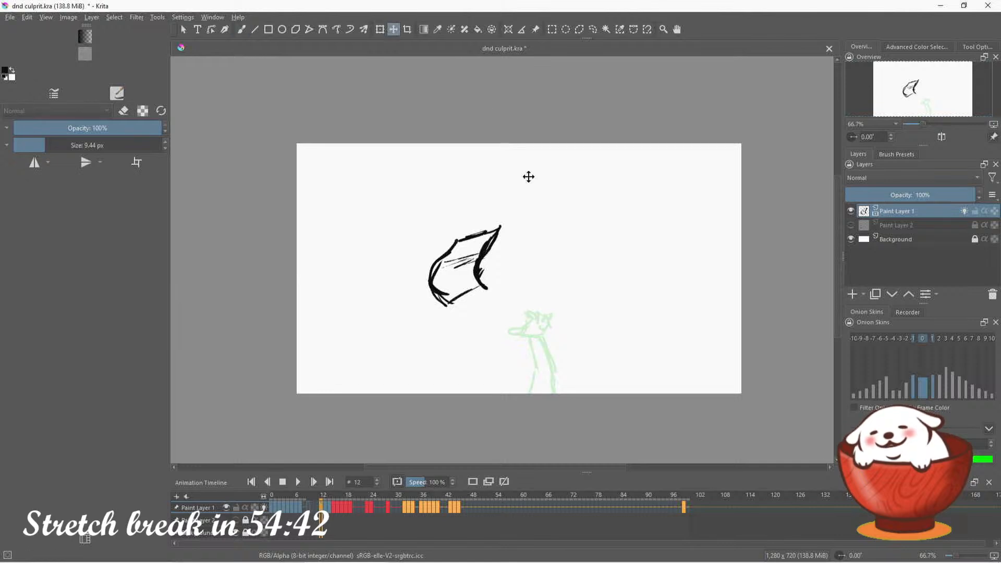
mouse_move(484, 266)
left_mouse_down()
mouse_move(470, 270)
mouse_move(474, 294)
left_mouse_up()
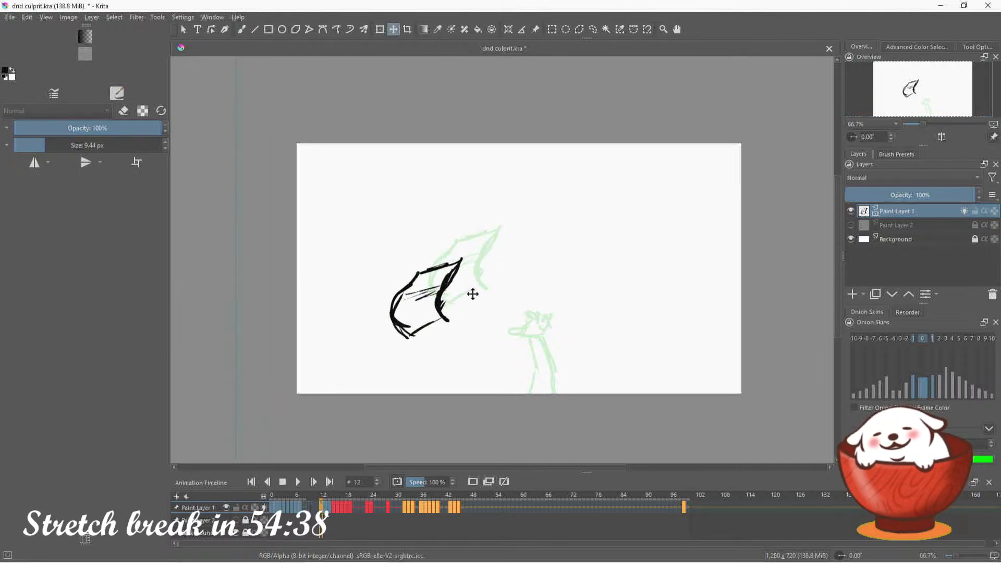
Compare frame 13 with frame 12 and erase the folded sheet on frame 13 with an 81.25 px eraser
left_click(328, 511)
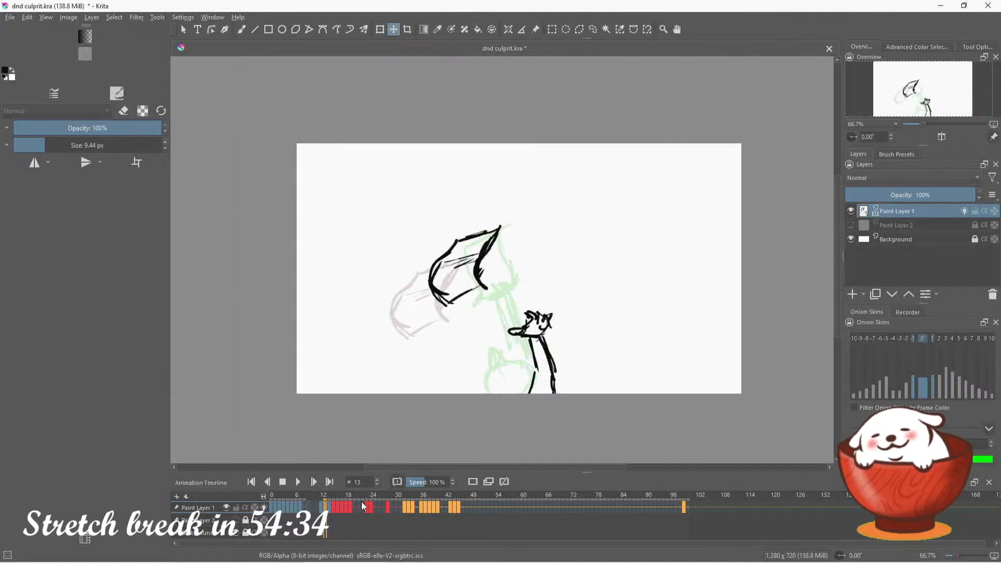
left_click(323, 512)
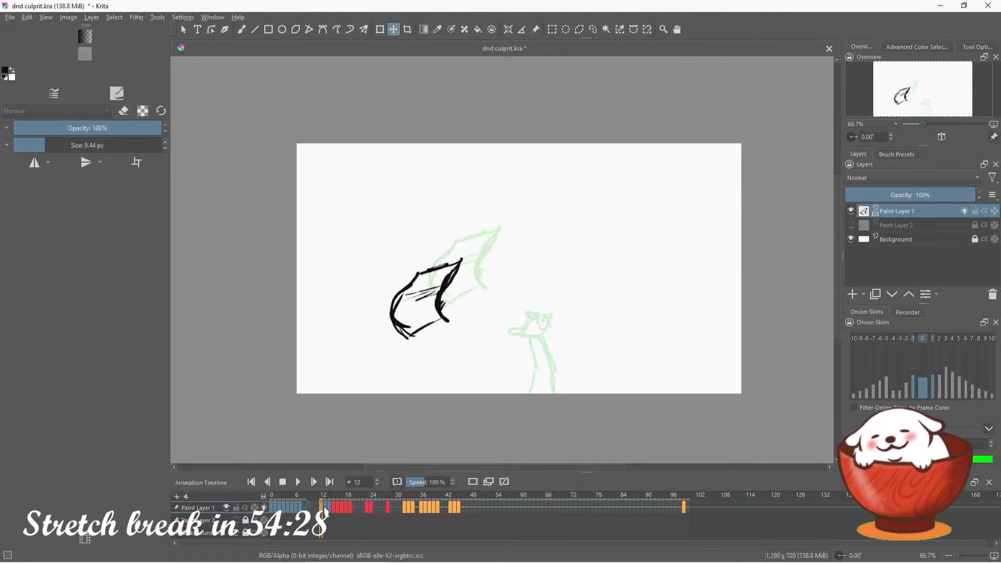
key("Right")
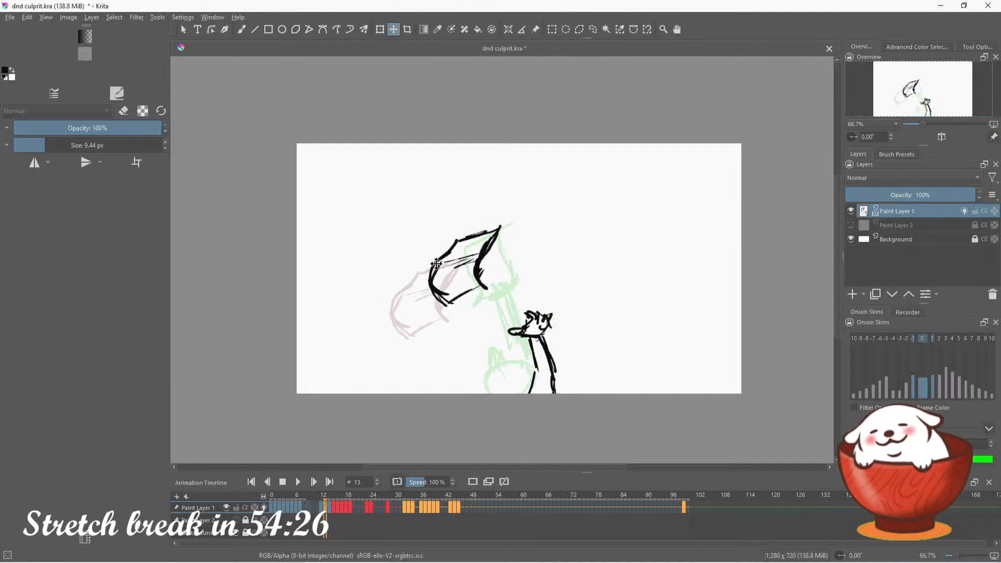
left_click(244, 30)
key("e")
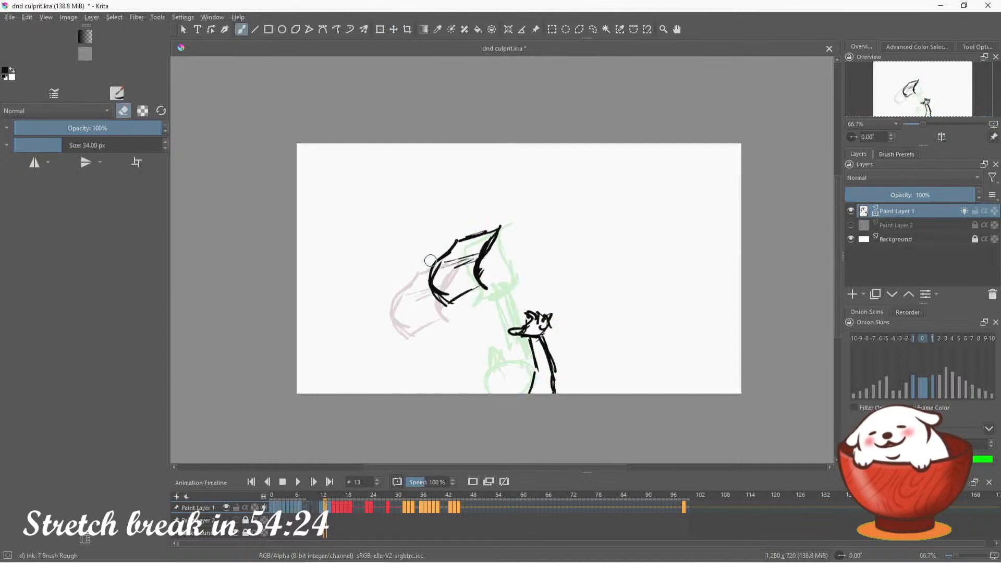
left_click(78, 145)
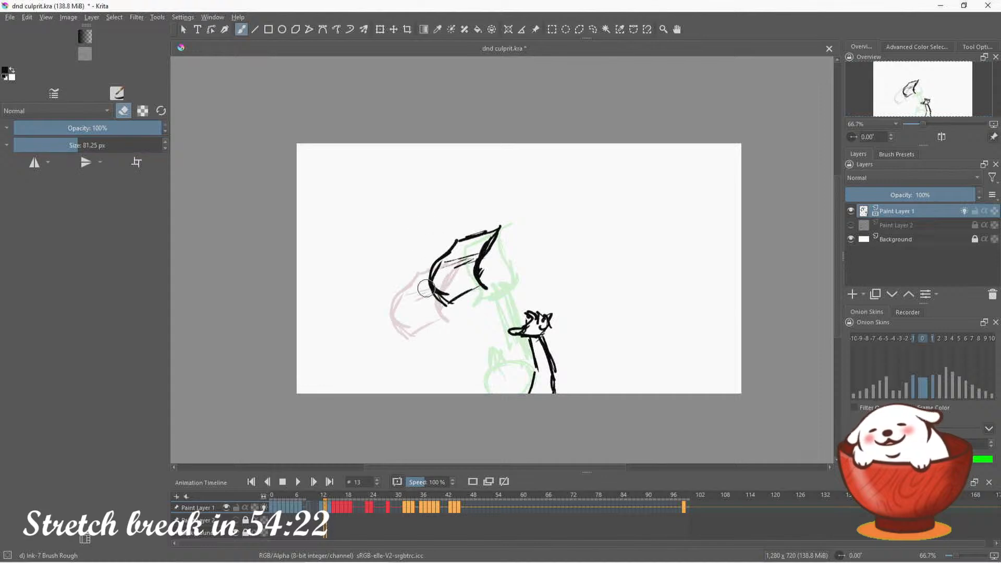
mouse_move(426, 288)
left_mouse_down()
mouse_move(432, 324)
mouse_move(358, 326)
left_mouse_up()
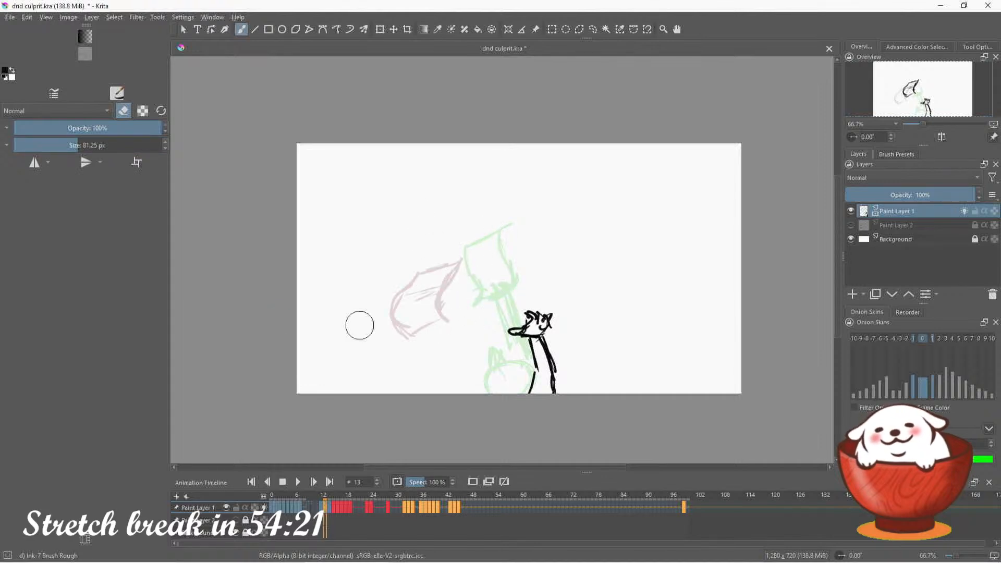
Redraw the sheet on frame 13 as a curved sheet below the old one, undoing the first trial stroke
left_click(124, 111)
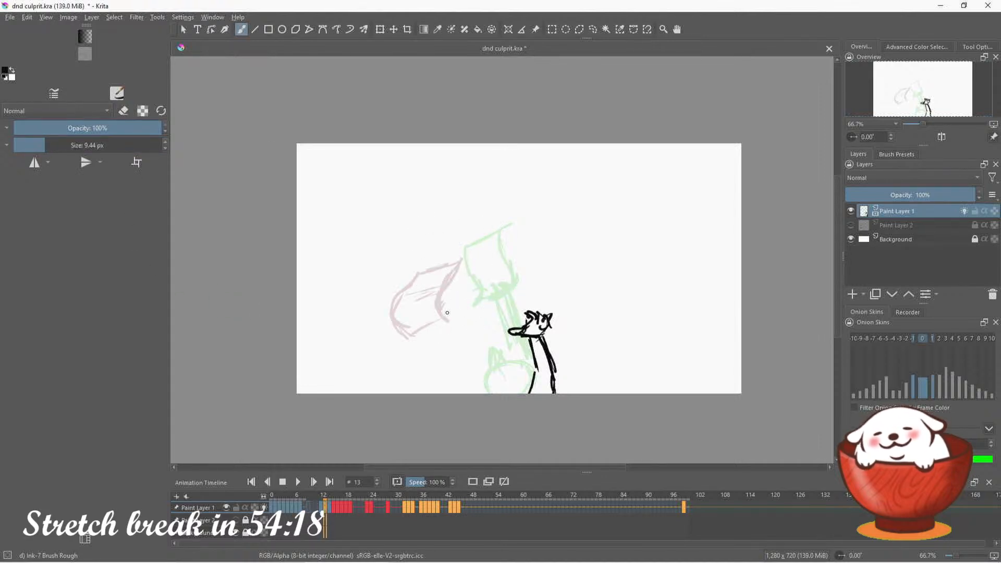
mouse_move(446, 297)
left_mouse_down()
mouse_move(453, 316)
mouse_move(480, 329)
left_mouse_up()
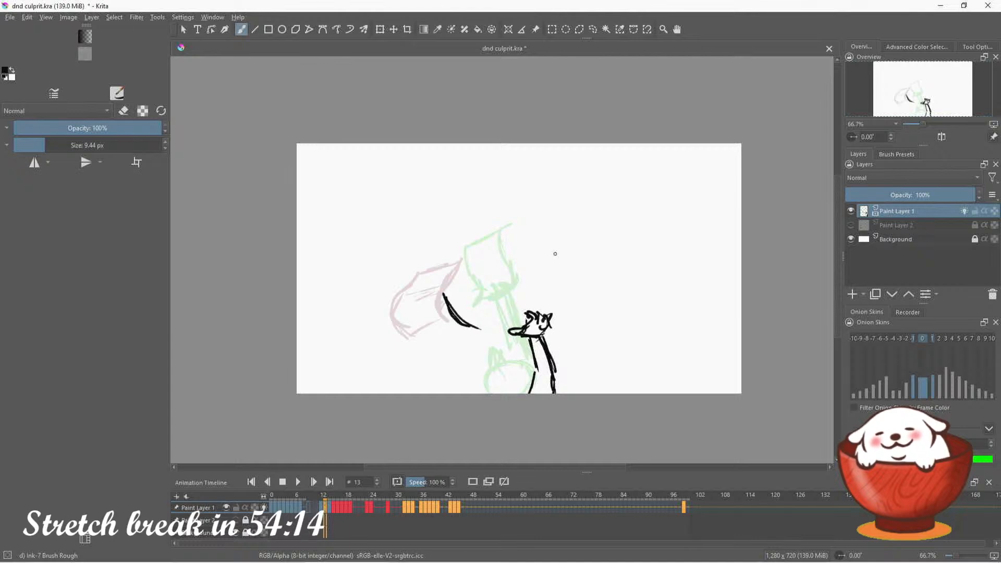
key("ctrl+z")
mouse_move(447, 284)
left_mouse_down()
mouse_move(487, 308)
mouse_move(471, 308)
mouse_move(498, 304)
mouse_move(467, 328)
left_mouse_up()
mouse_move(447, 287)
left_mouse_down()
mouse_move(417, 301)
mouse_move(421, 313)
mouse_move(459, 333)
mouse_move(478, 316)
left_mouse_up()
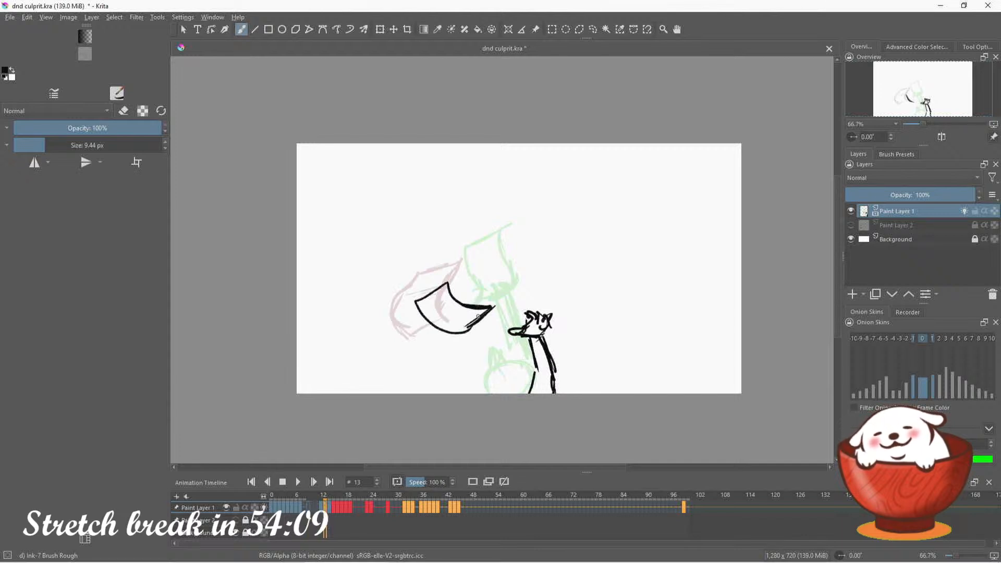
Select the small character on frame 13 with a freehand selection, move it slightly down and left, and deselect it
left_click(593, 29)
mouse_move(502, 360)
left_mouse_down()
mouse_move(570, 277)
mouse_move(552, 433)
mouse_move(483, 372)
left_mouse_up()
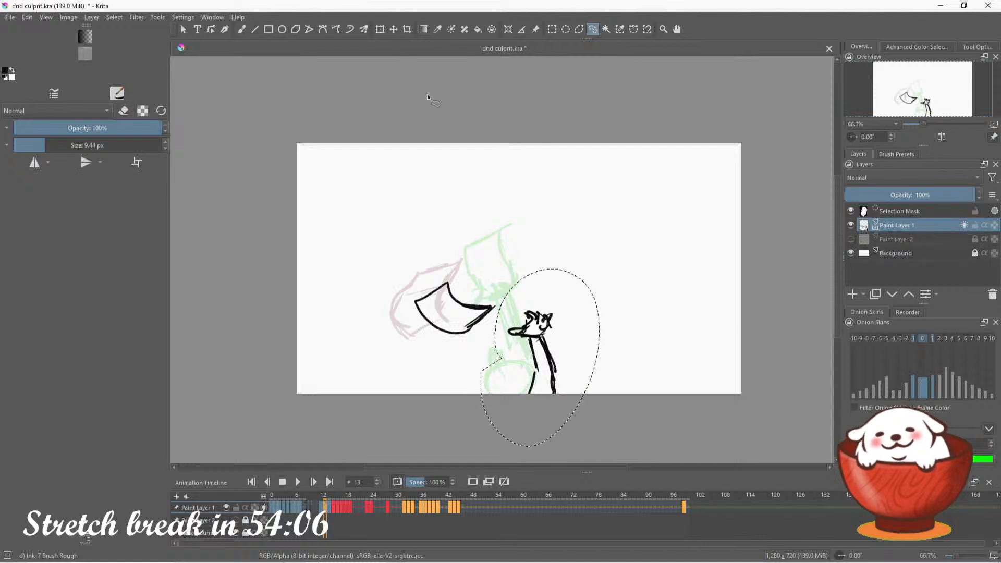
left_click(394, 29)
left_click_drag(544, 358, 539, 374)
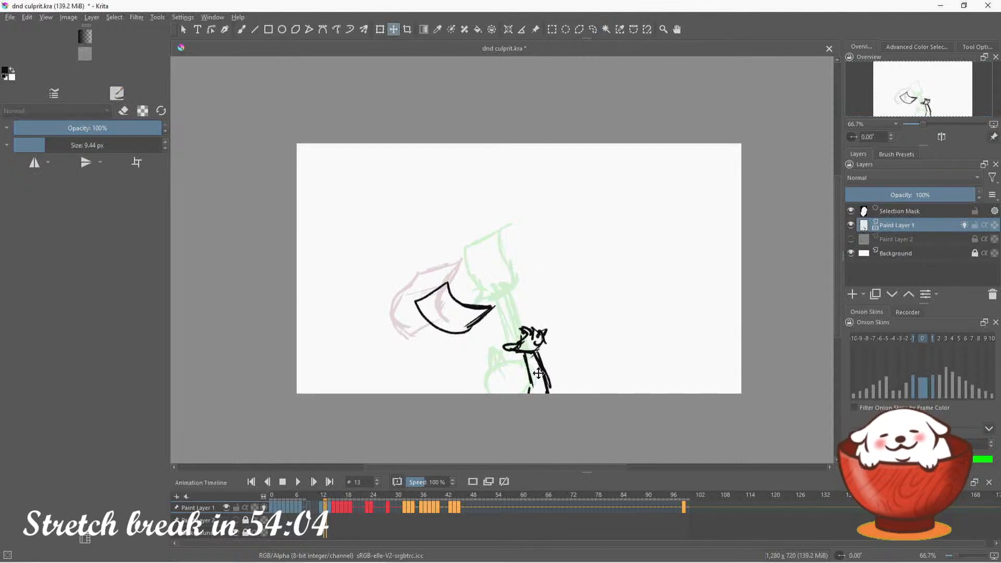
left_click(593, 29)
key("ctrl+shift+a")
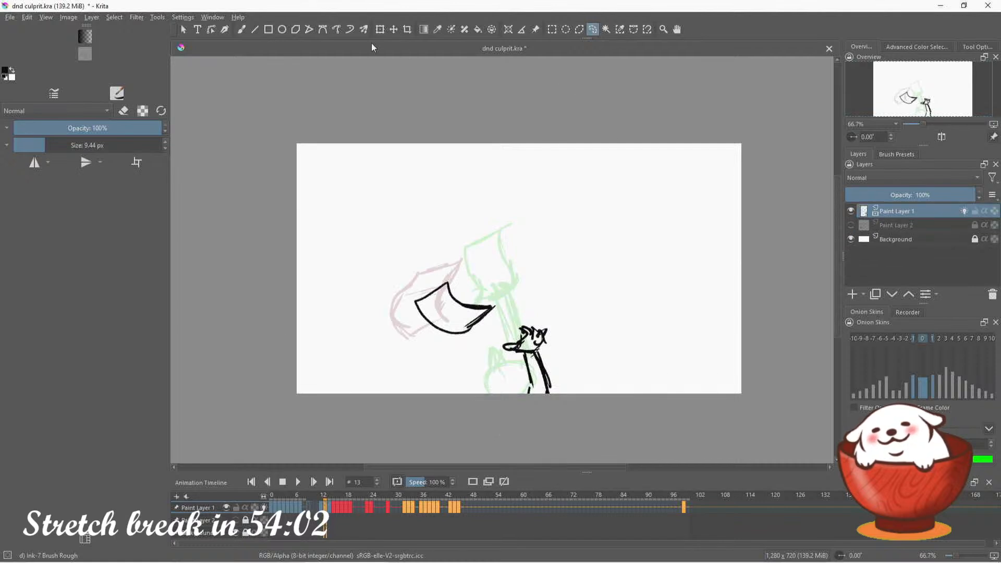
Sketch the wavy lower and upper edges and the peaked upper end of a large flying sheet on frame 9
left_click(241, 30)
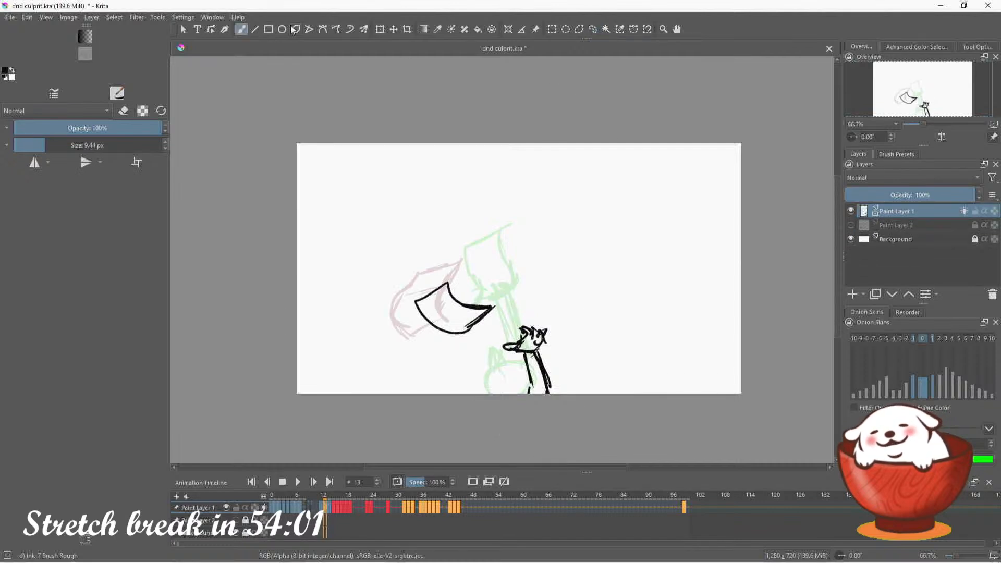
left_click(331, 510)
left_click(309, 507)
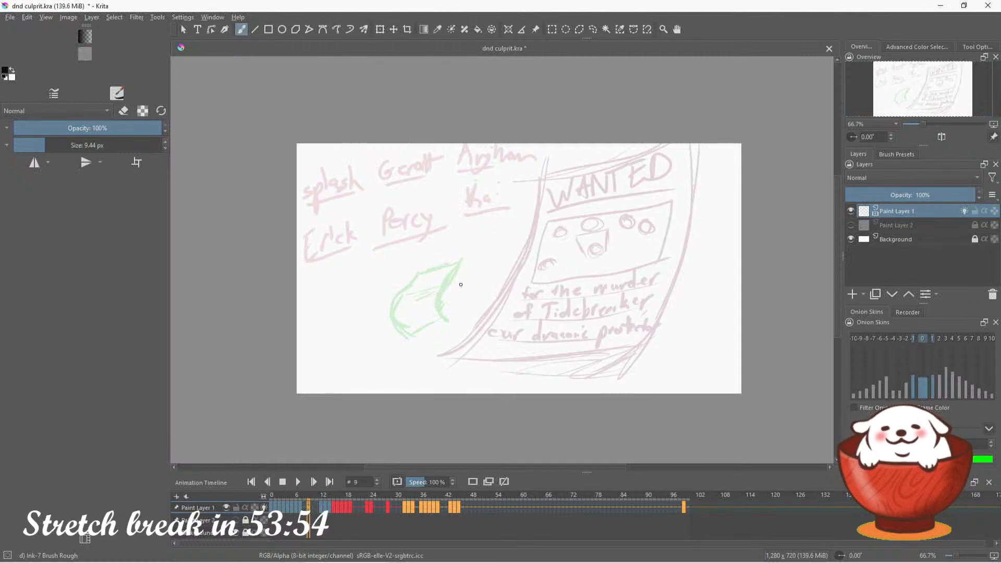
left_click_drag(461, 284, 594, 314)
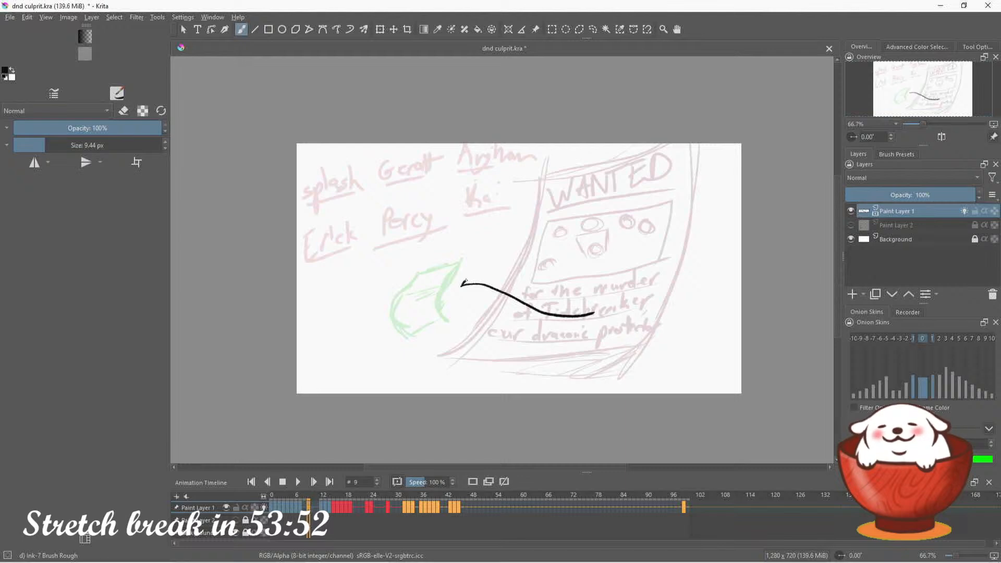
mouse_move(464, 283)
left_mouse_down()
mouse_move(540, 258)
mouse_move(590, 198)
left_mouse_up()
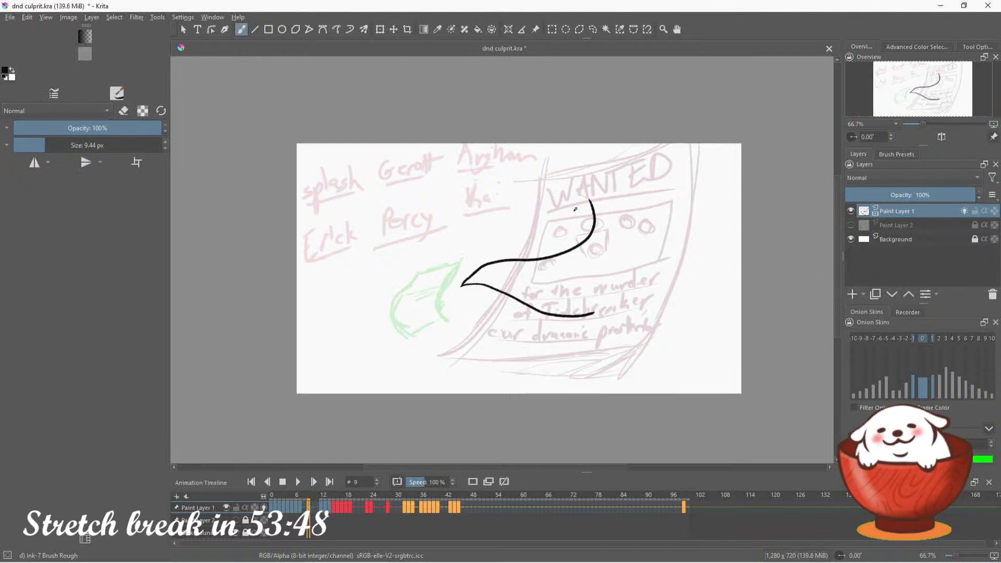
left_click_drag(575, 209, 649, 156)
key("ctrl+z")
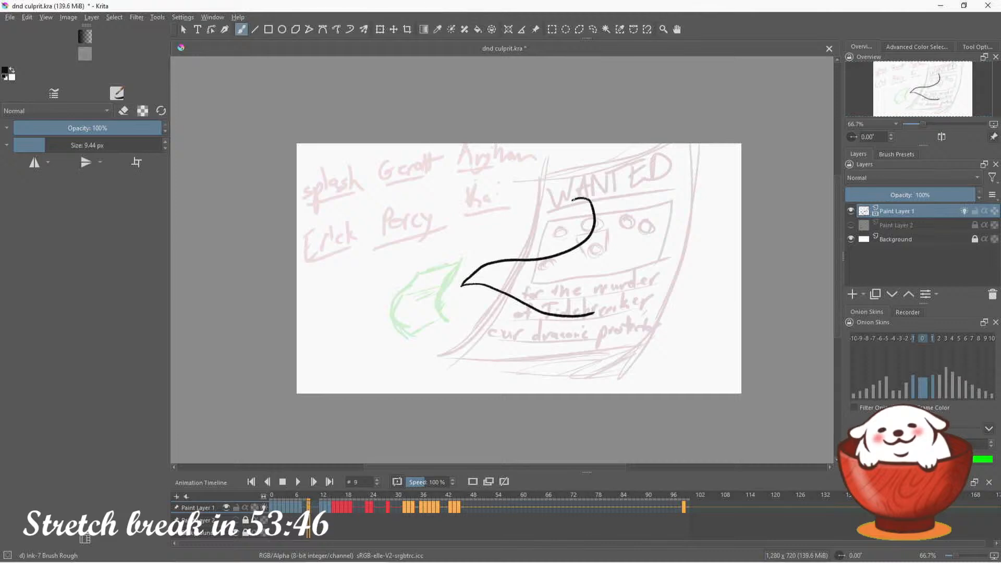
mouse_move(576, 199)
left_mouse_down()
mouse_move(658, 146)
mouse_move(679, 169)
mouse_move(692, 236)
left_mouse_up()
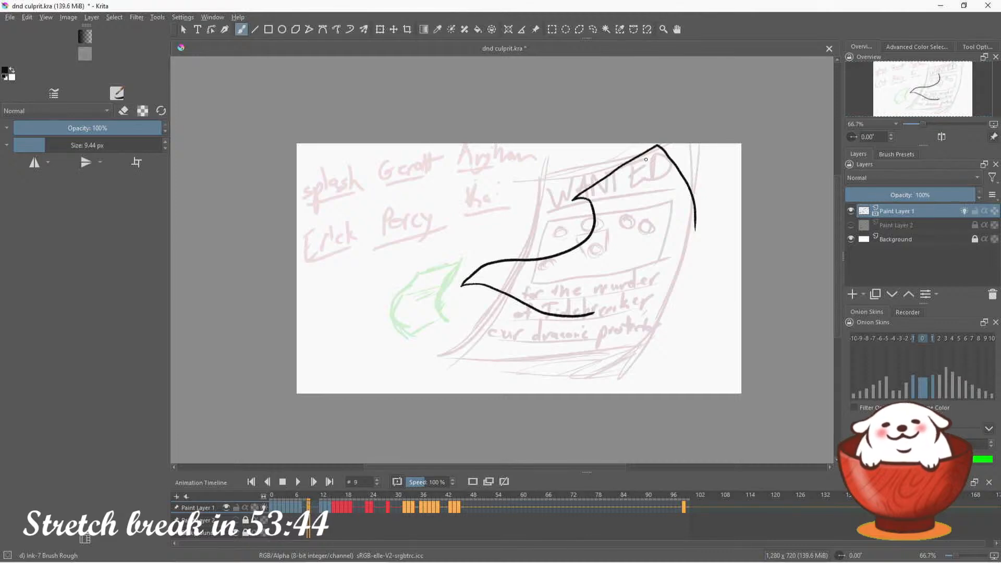
Close the sheet's outline on frame 9 with a curve from its peaked end to the lower edge, undoing the trial strokes
left_click_drag(659, 148, 678, 254)
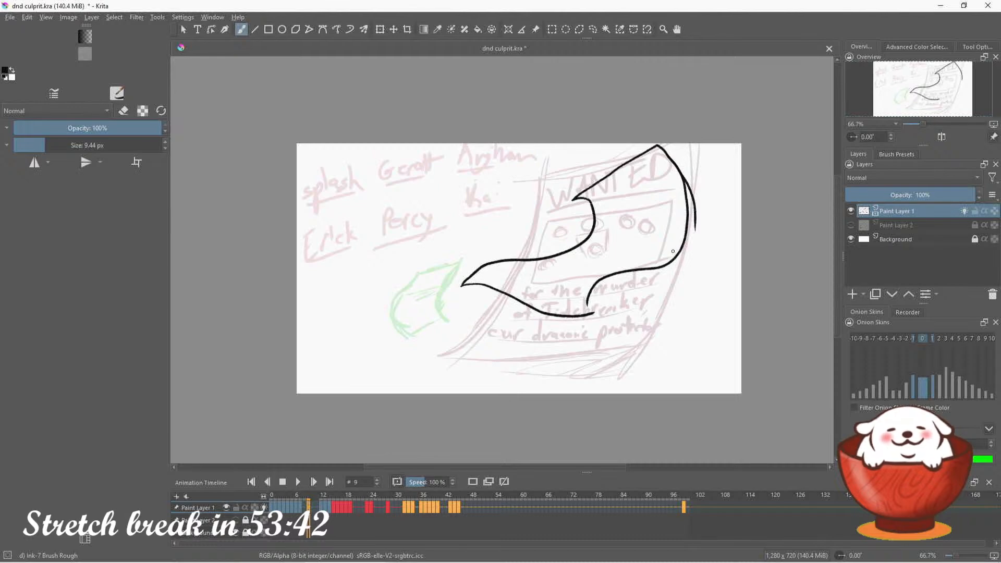
key("ctrl+z")
mouse_move(689, 189)
left_mouse_down()
mouse_move(698, 218)
mouse_move(659, 279)
mouse_move(587, 319)
left_mouse_up()
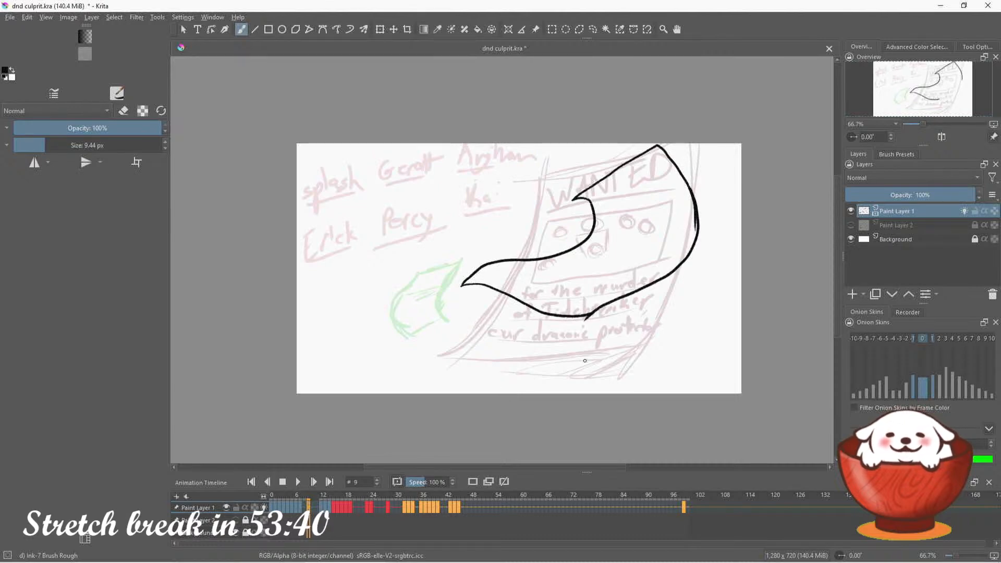
key("ctrl+z")
mouse_move(694, 215)
left_mouse_down()
mouse_move(644, 277)
mouse_move(591, 310)
left_mouse_up()
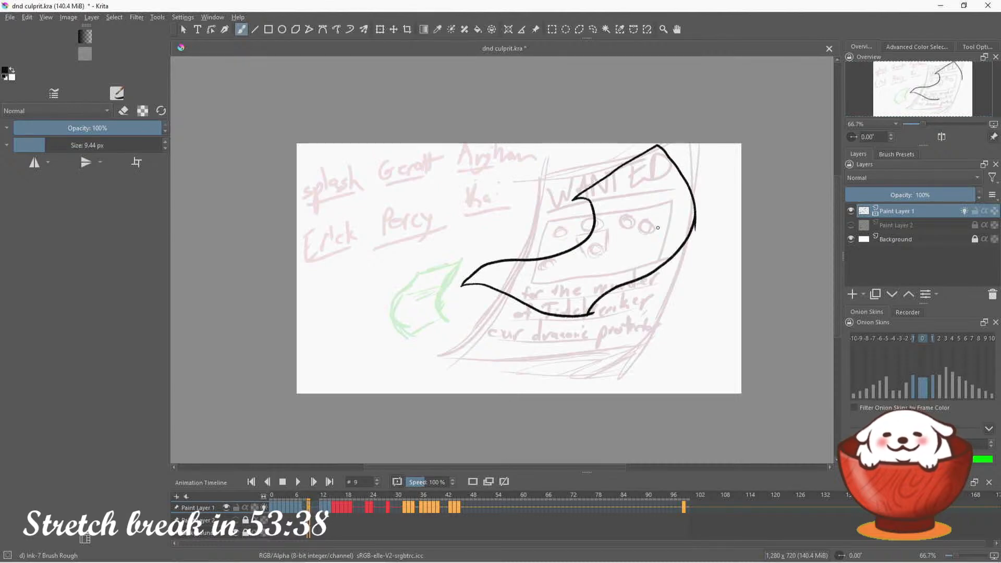
Select the lower part of the flying sheet on frame 9 with a freehand selection, move it slightly up and right, and deselect it
left_click(594, 29)
mouse_move(526, 235)
left_mouse_down()
mouse_move(476, 335)
mouse_move(505, 206)
left_mouse_up()
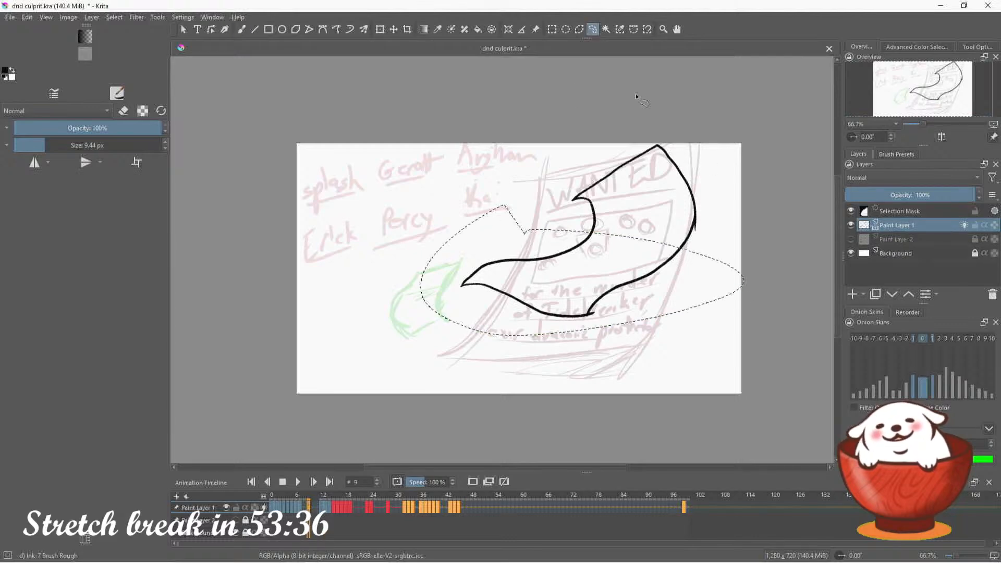
key("t")
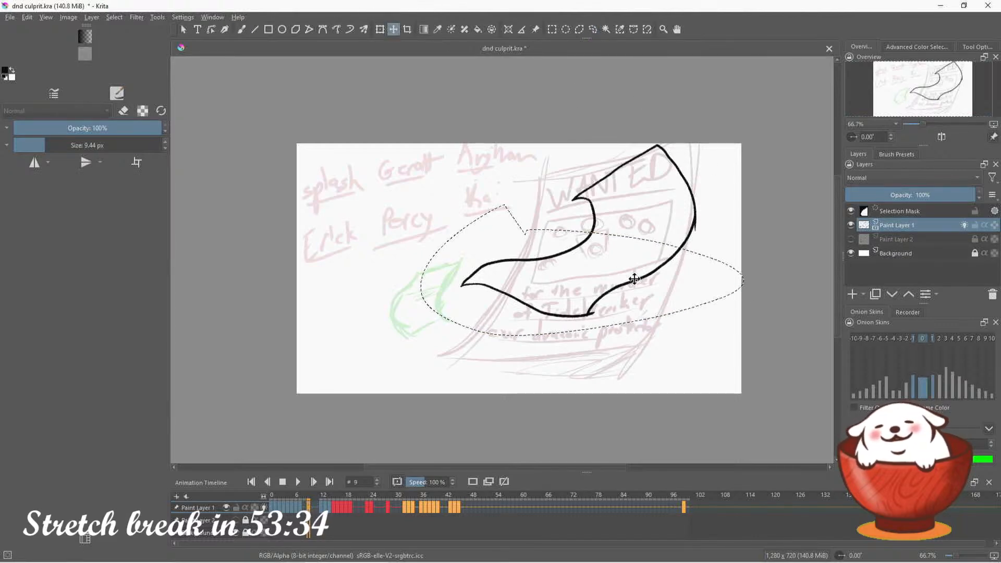
left_click_drag(634, 279, 658, 242)
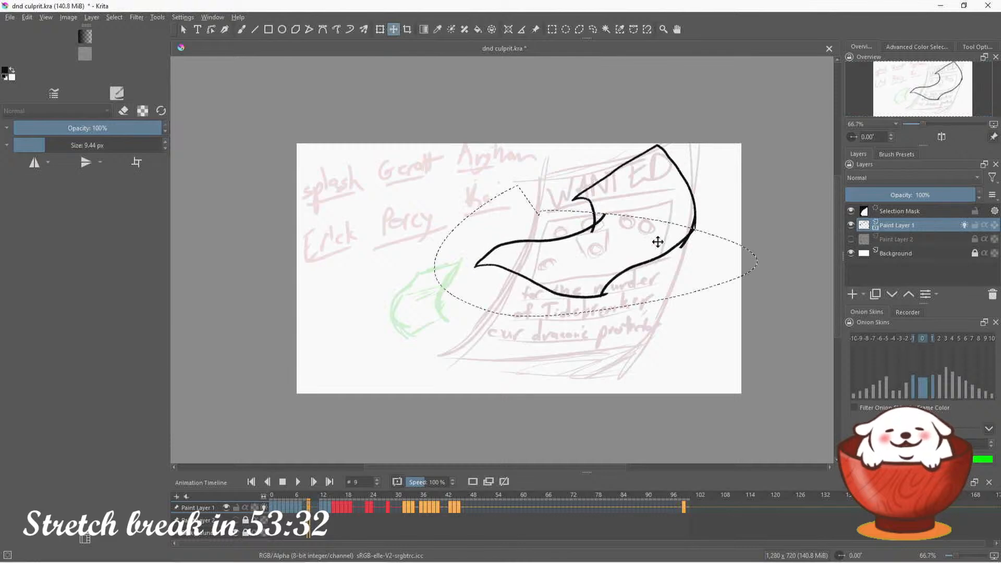
key("b")
key("ctrl+shift+a")
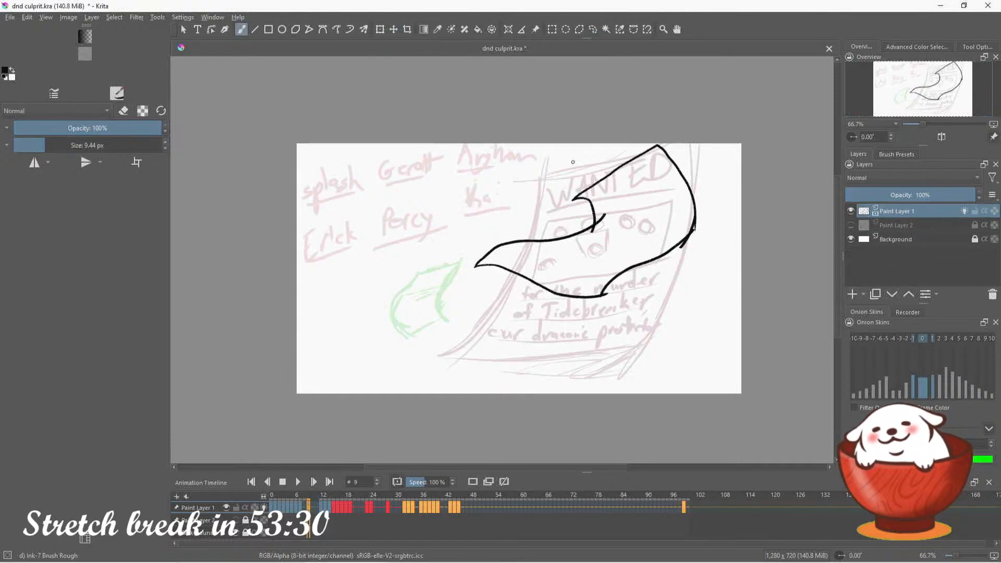
Redraw the sheet's inner curve on frame 9 and erase the overlapping lines around that junction
left_click_drag(584, 199, 560, 244)
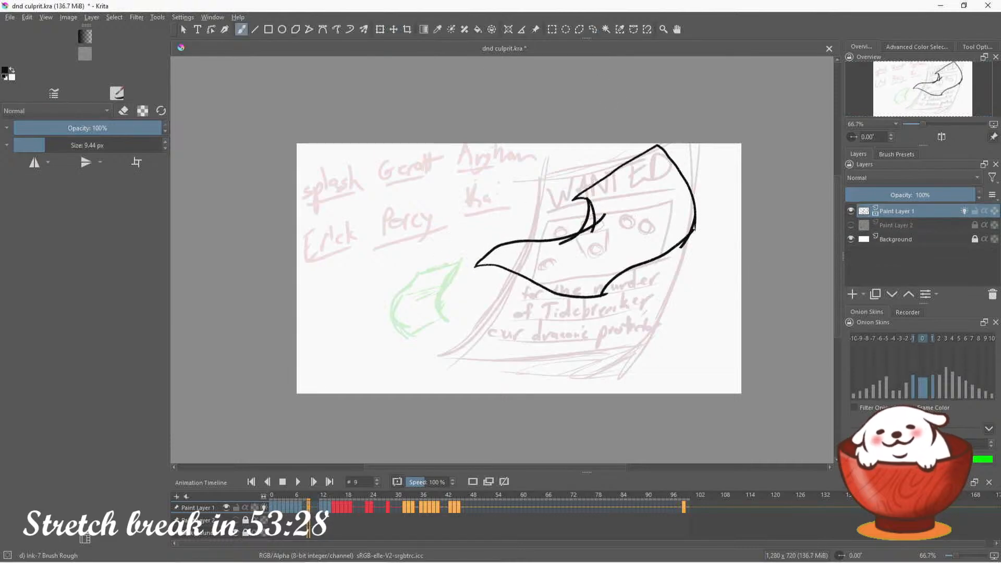
key("e")
mouse_move(568, 185)
left_mouse_down()
mouse_move(599, 213)
mouse_move(601, 203)
mouse_move(588, 244)
left_mouse_up()
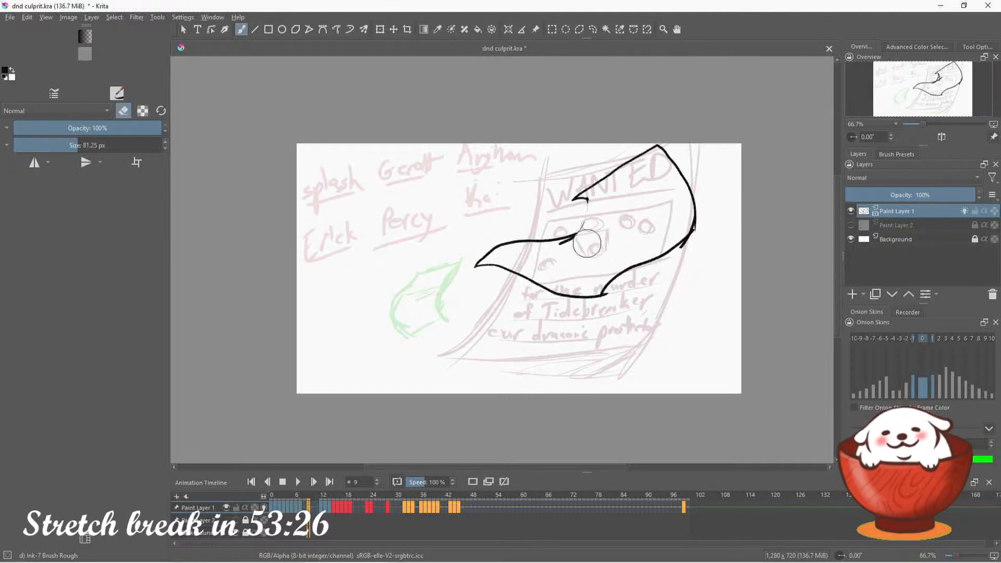
key("e")
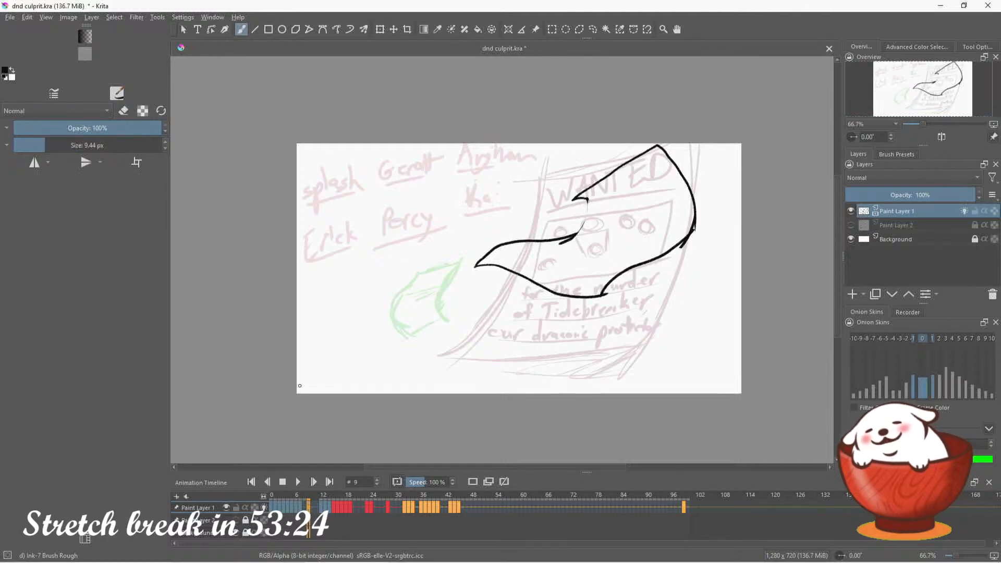
Add a blank keyframe at frame 10 and sketch a smaller sheet's arched, wavy edges above the green onion-skin sheet, undoing the trial strokes
key("period")
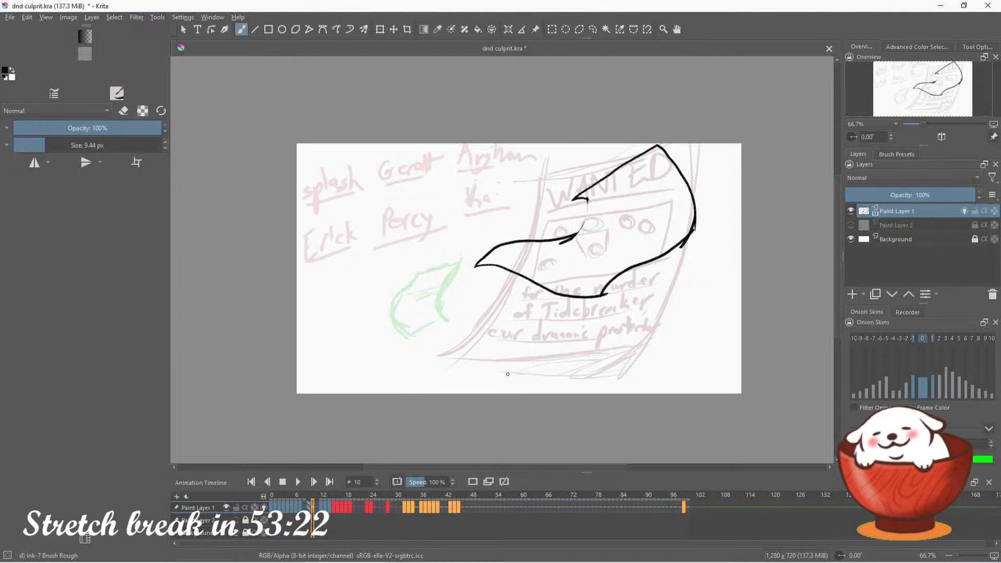
left_click(477, 481)
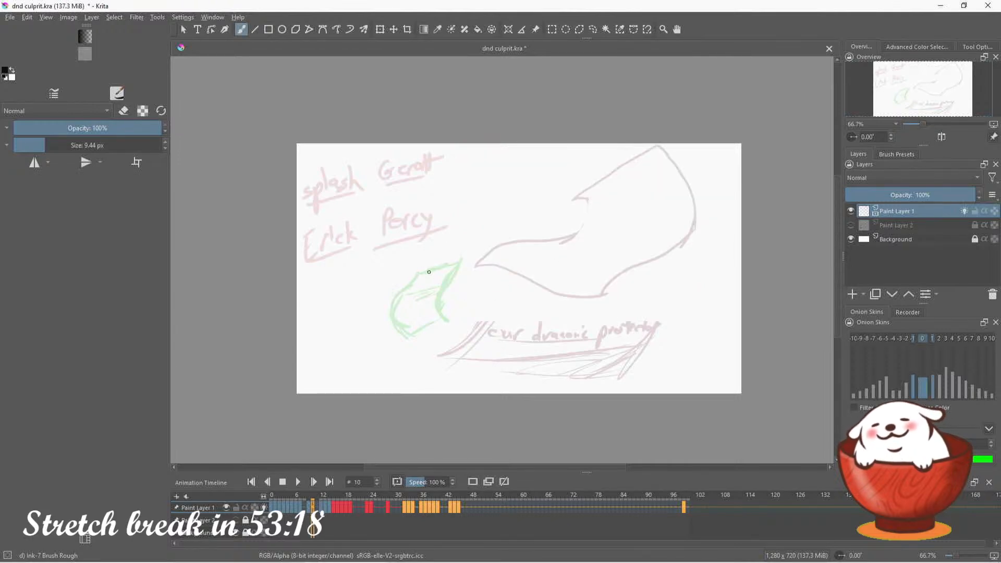
left_click_drag(429, 268, 493, 236)
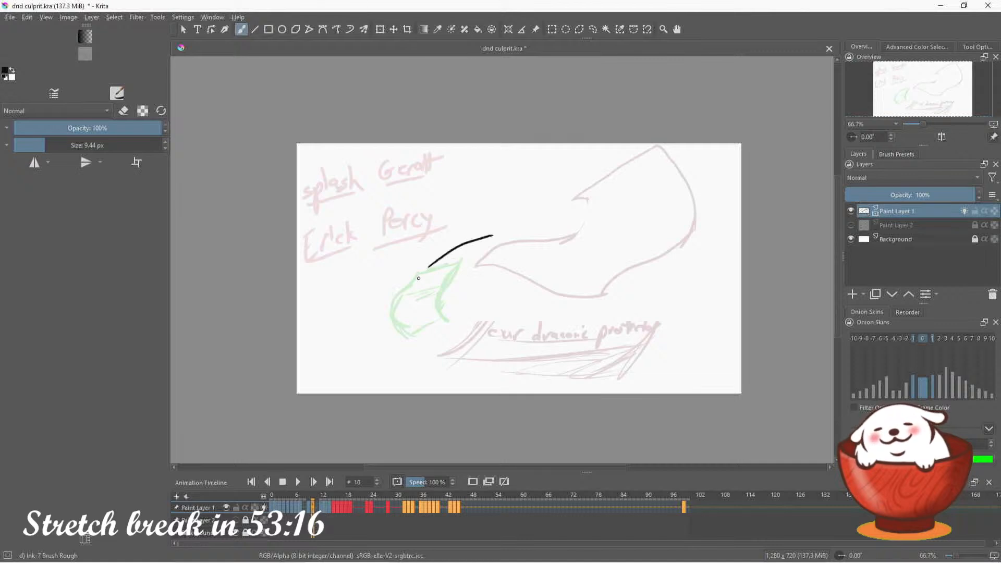
key("ctrl+z")
left_click_drag(409, 285, 460, 274)
key("ctrl+z")
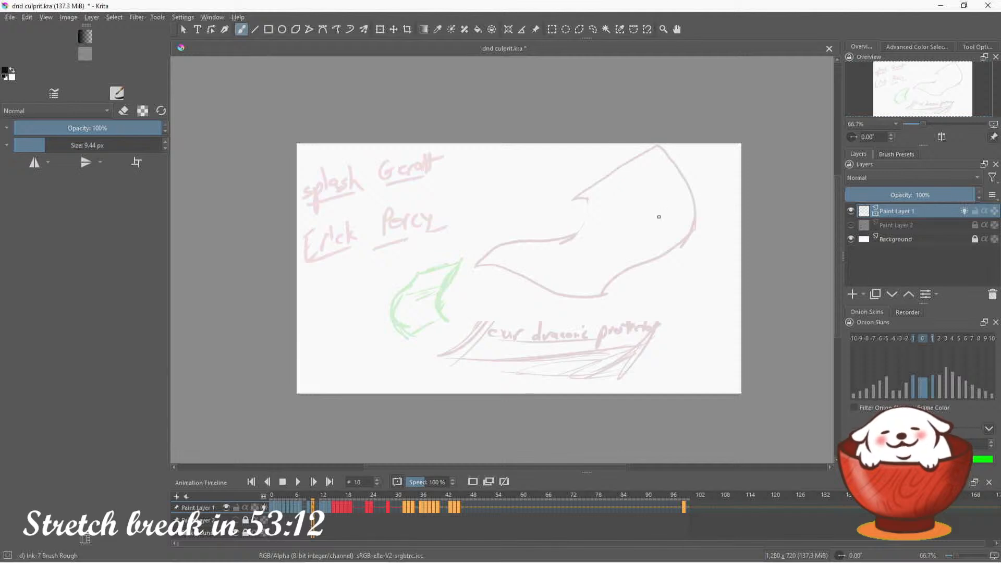
mouse_move(405, 281)
left_mouse_down()
mouse_move(461, 258)
mouse_move(408, 260)
mouse_move(436, 237)
mouse_move(506, 252)
left_mouse_up()
left_click_drag(447, 235, 522, 235)
key("ctrl+z")
key("ctrl+z")
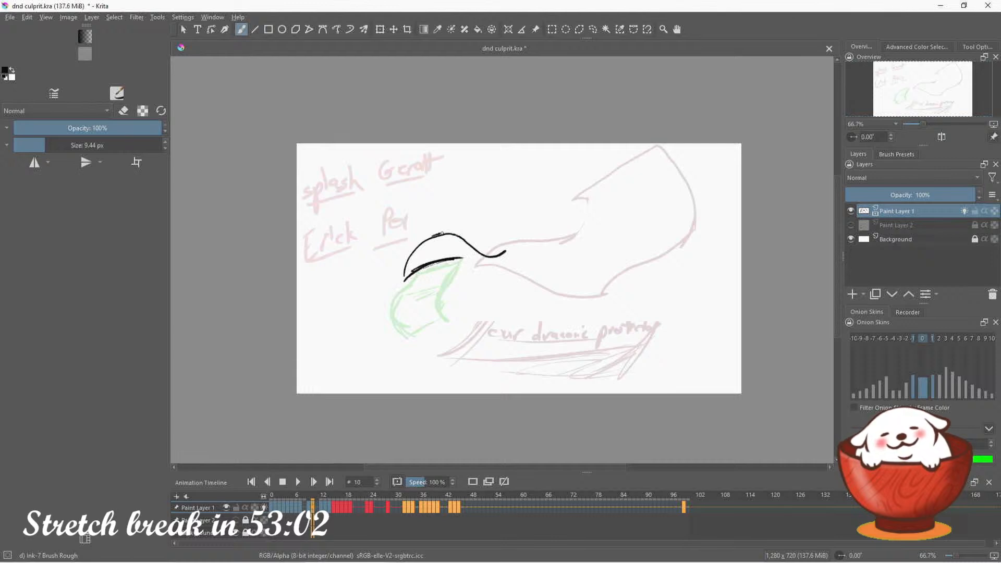
Try several strokes for the trailing end of the small sheet on frame 10, undoing each attempt
mouse_move(442, 233)
left_mouse_down()
mouse_move(481, 225)
mouse_move(512, 238)
left_mouse_up()
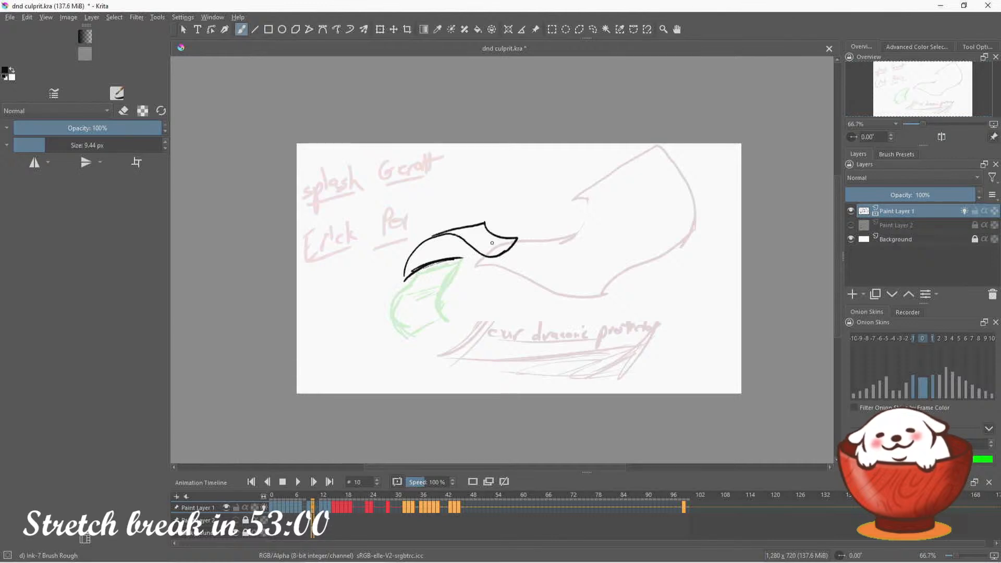
key("ctrl+z")
key("ctrl+z")
key("ctrl+z")
left_click_drag(442, 234, 471, 237)
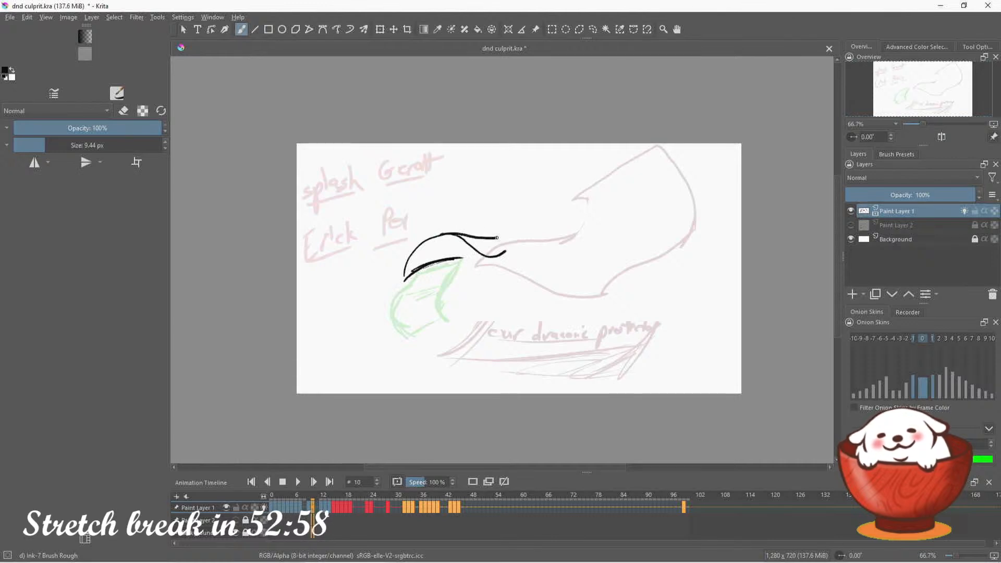
key("ctrl+z")
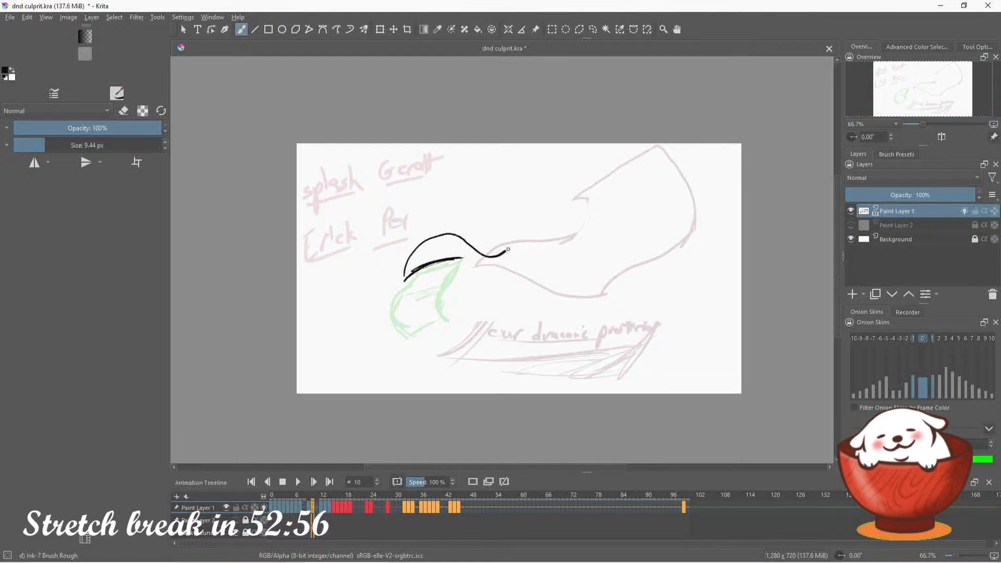
mouse_move(504, 252)
left_mouse_down()
mouse_move(524, 238)
mouse_move(500, 233)
mouse_move(510, 240)
left_mouse_up()
key("ctrl+z")
Erase the wavy trailing end of the sheet on frame 10 and redraw it as a fold with a pointed tail, undoing the trial strokes
key("e")
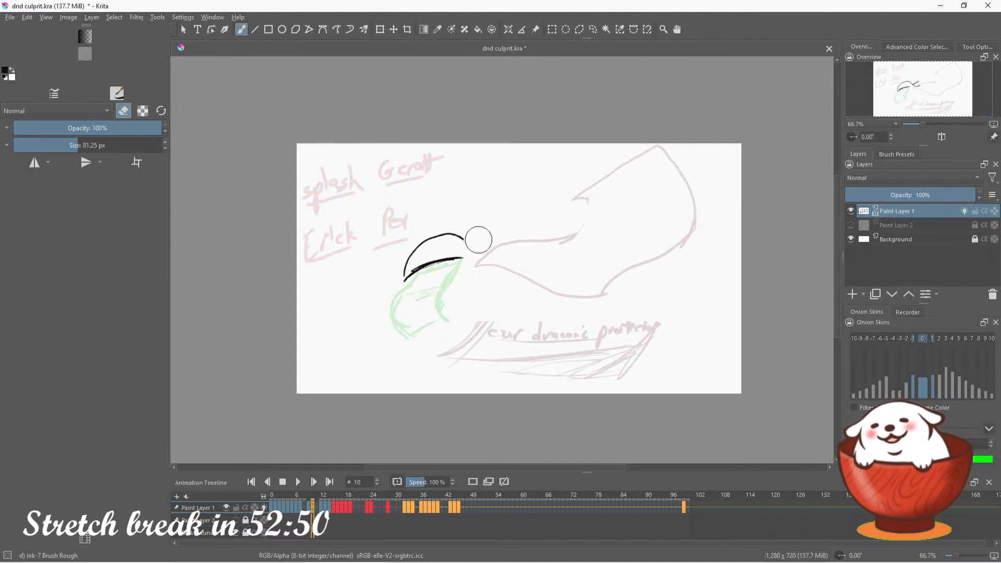
key("e")
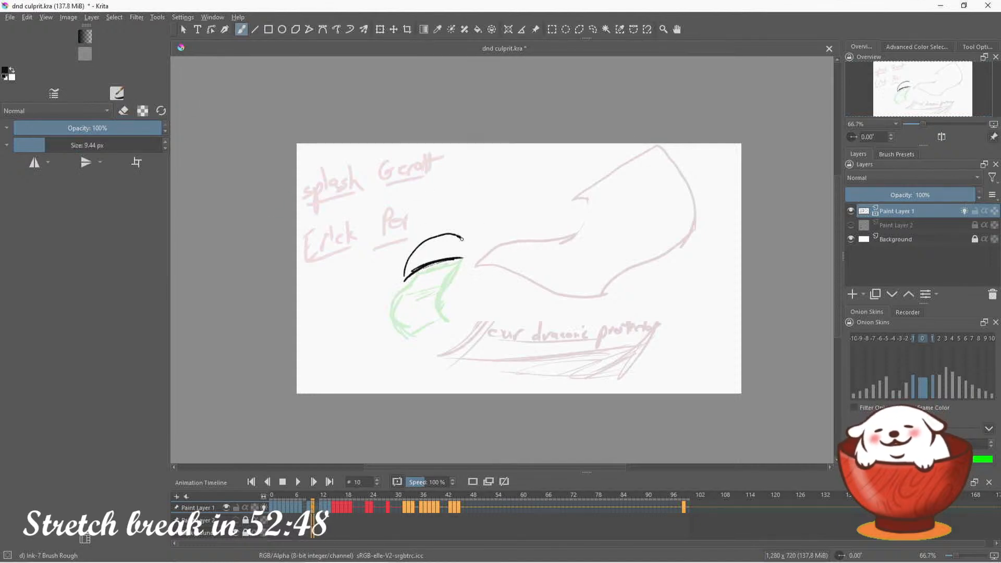
mouse_move(461, 239)
left_mouse_down()
mouse_move(497, 255)
mouse_move(519, 234)
mouse_move(532, 256)
mouse_move(525, 232)
mouse_move(465, 236)
mouse_move(459, 258)
left_mouse_up()
key("ctrl+z")
key("ctrl+z")
key("ctrl+z")
key("ctrl+z")
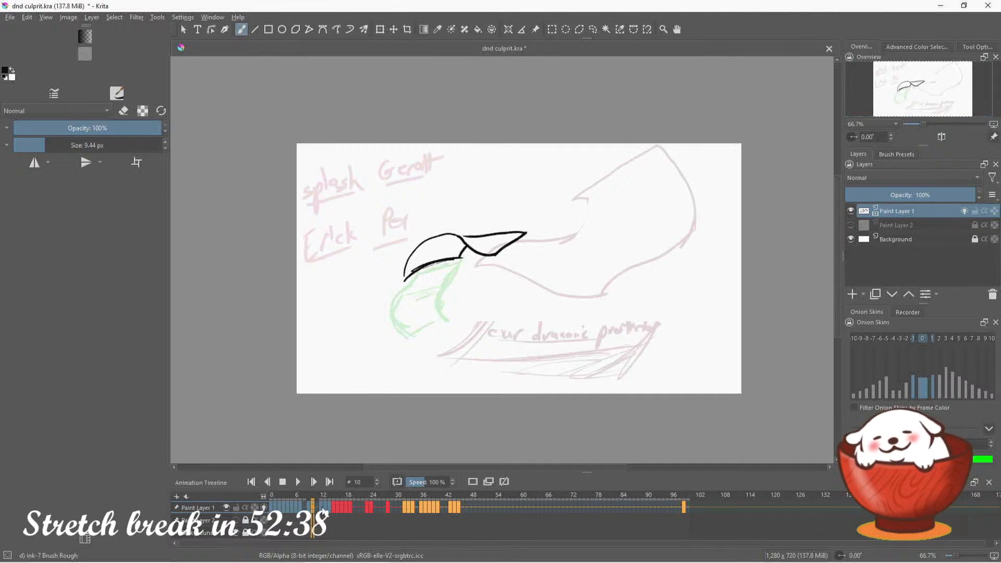
Review the sequence from frame 0 to frame 16, recheck the sheet drawing on frames 10 and 11, and inspect the key drawings through frame 33
left_click(323, 510)
left_click(272, 510)
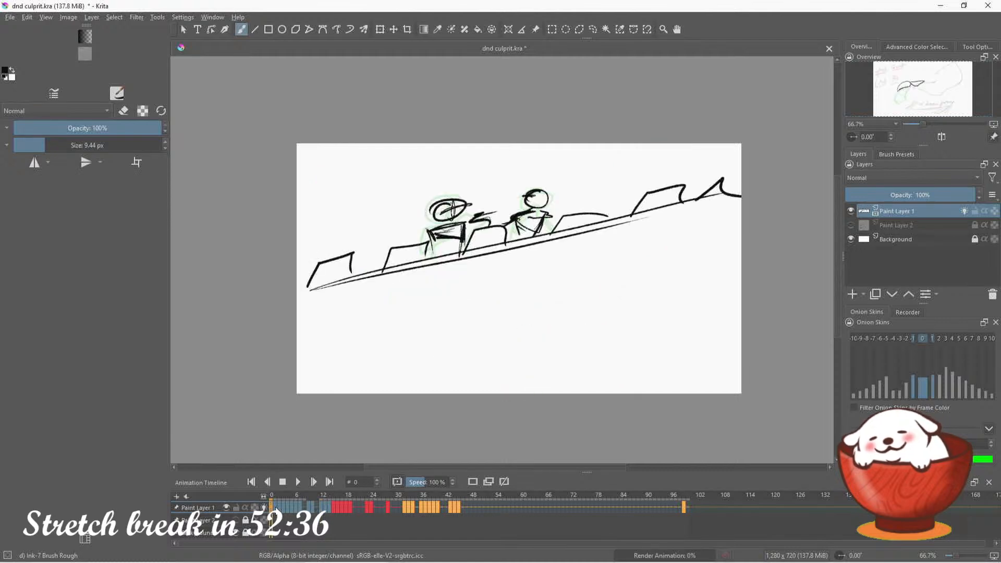
key("Right")
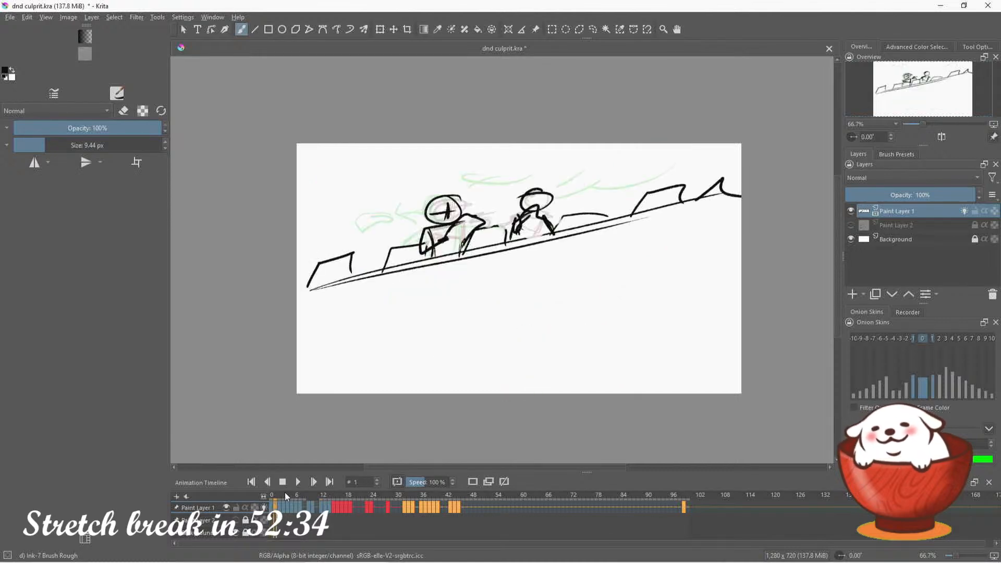
key("Right")
key("Right")
key("Right")
key("Right")
key("Right")
key("Right")
key("Right")
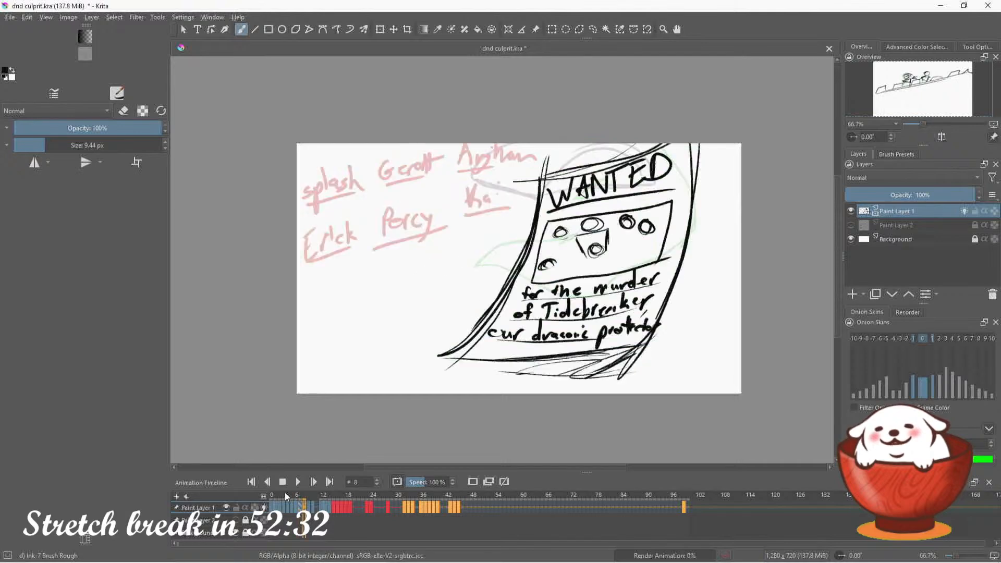
key("Right")
key("Right")
key("Right")
key("Right")
key("Right")
key("Right")
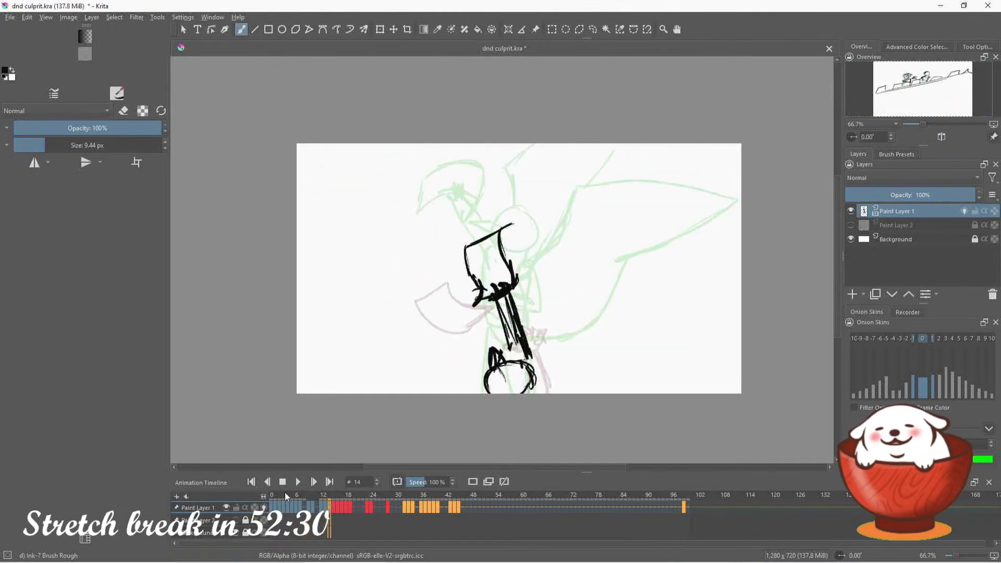
key("Right")
key("Right")
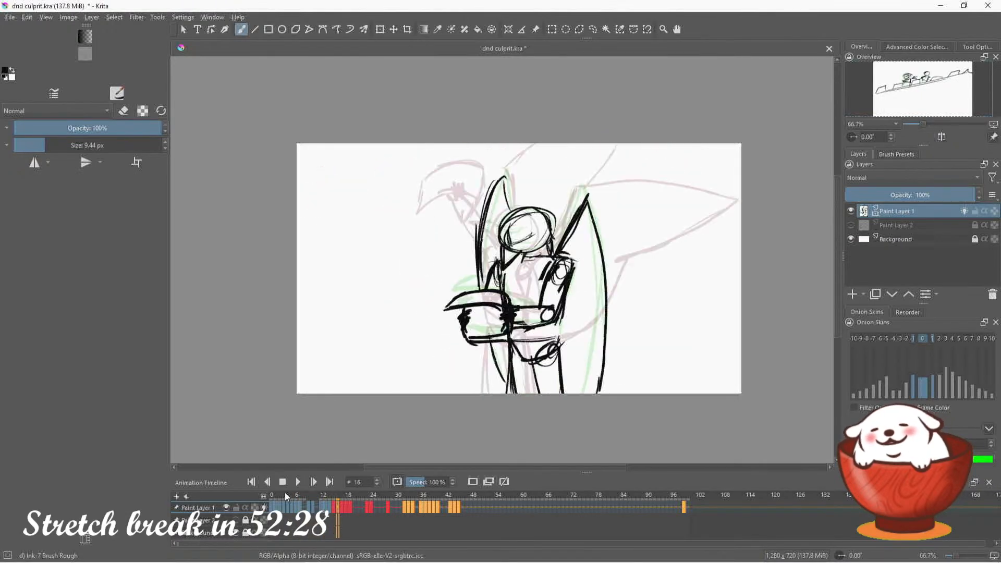
key("Left")
key("Left")
key("Left")
key("Left")
key("Left")
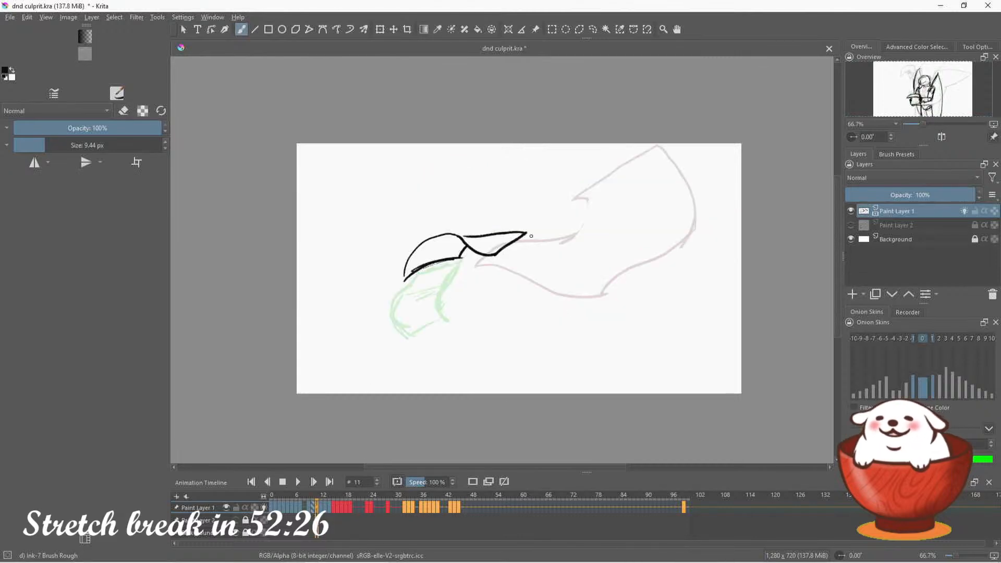
left_click(369, 514)
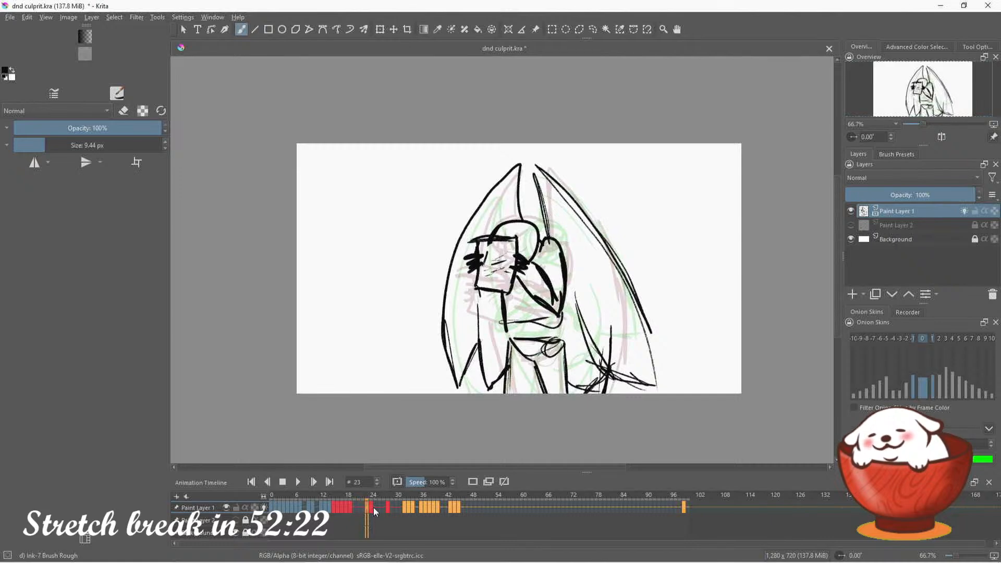
left_click(371, 507)
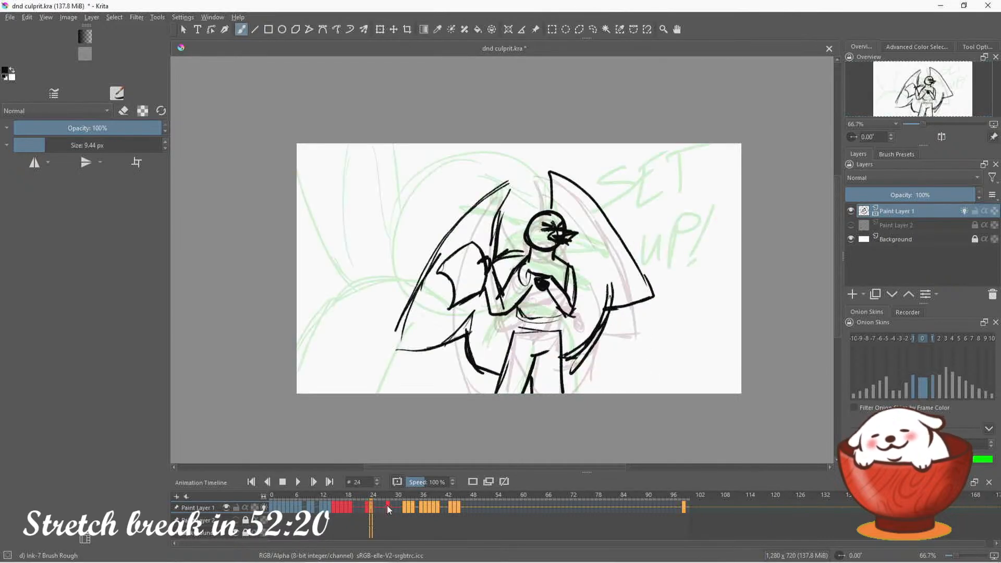
left_click(389, 510)
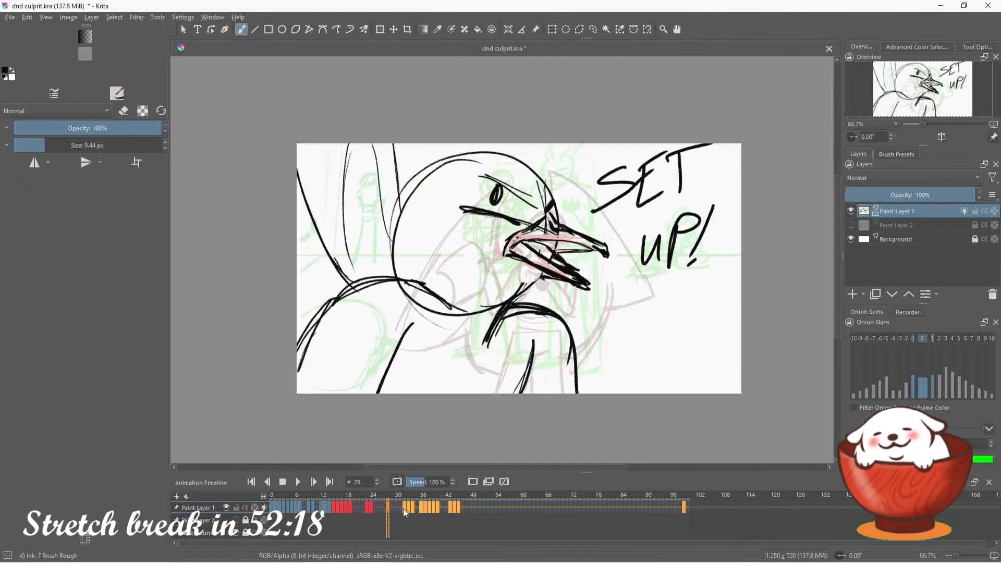
left_click(410, 508)
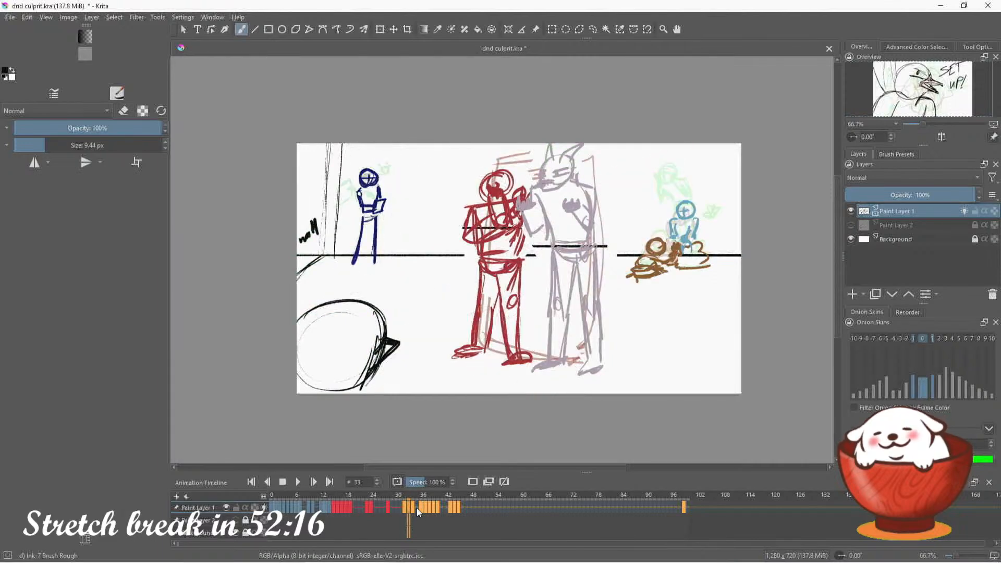
left_click(406, 508)
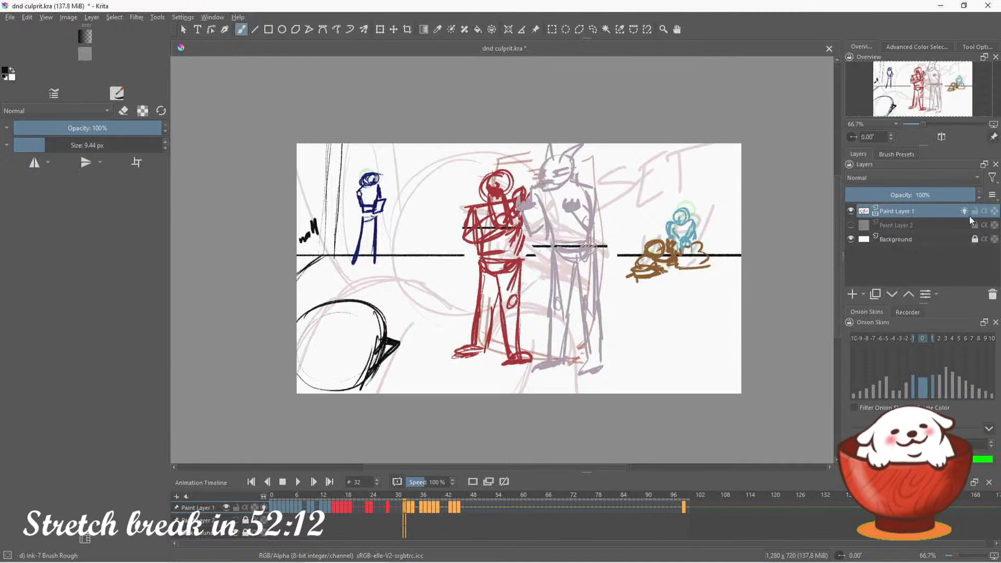
Turn off onion skins for Paint Layer 1, step through the drawings from frame 0 to frame 18, and recheck frames 14 and 15
left_click(965, 211)
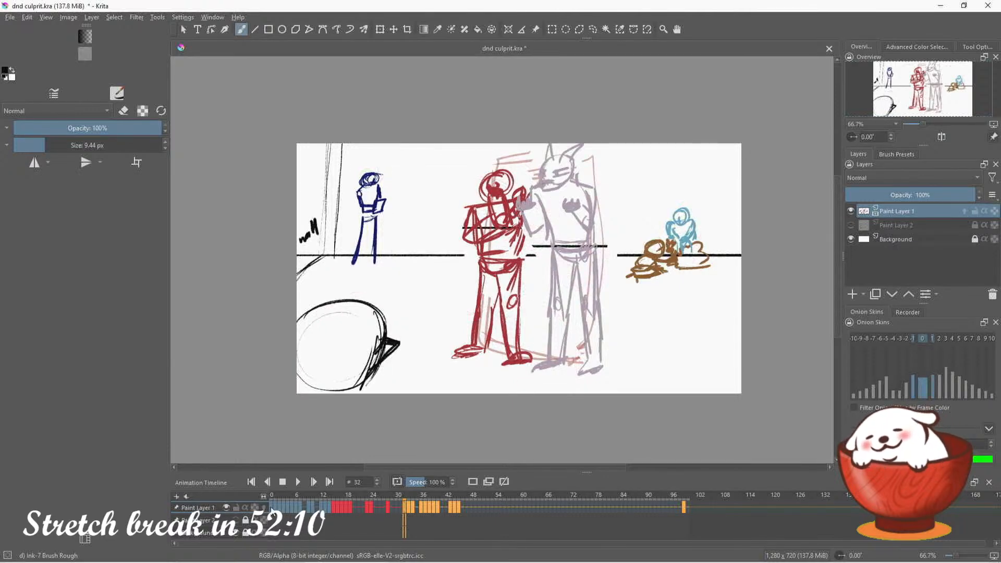
left_click(272, 508)
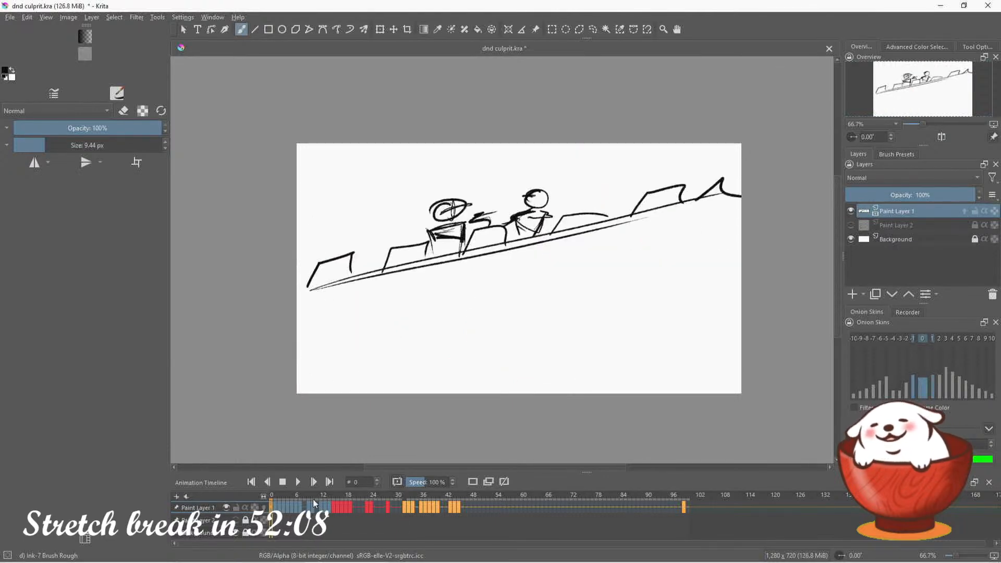
key("period")
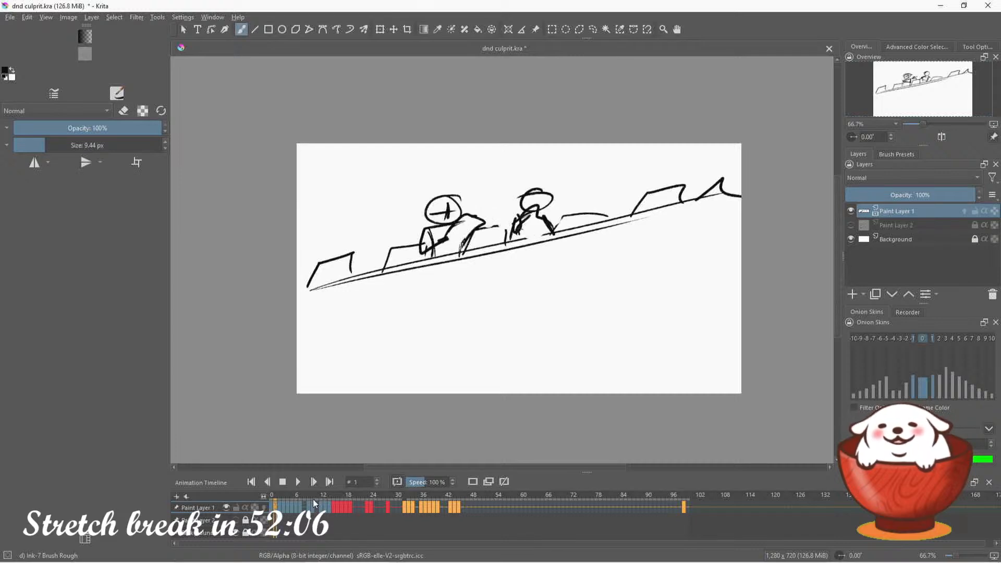
key("period")
key("period")
key("period")
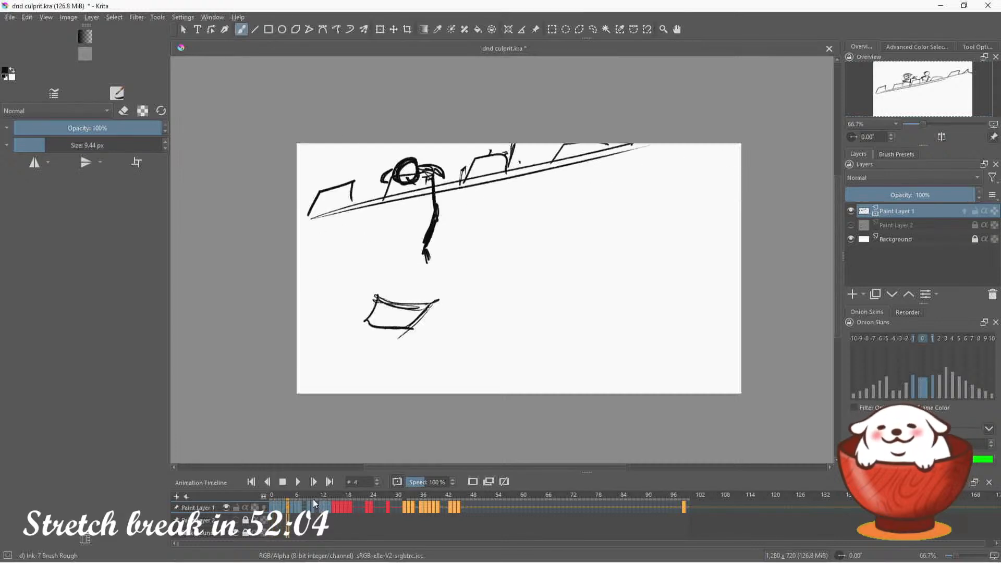
key("period")
key("period")
key("period")
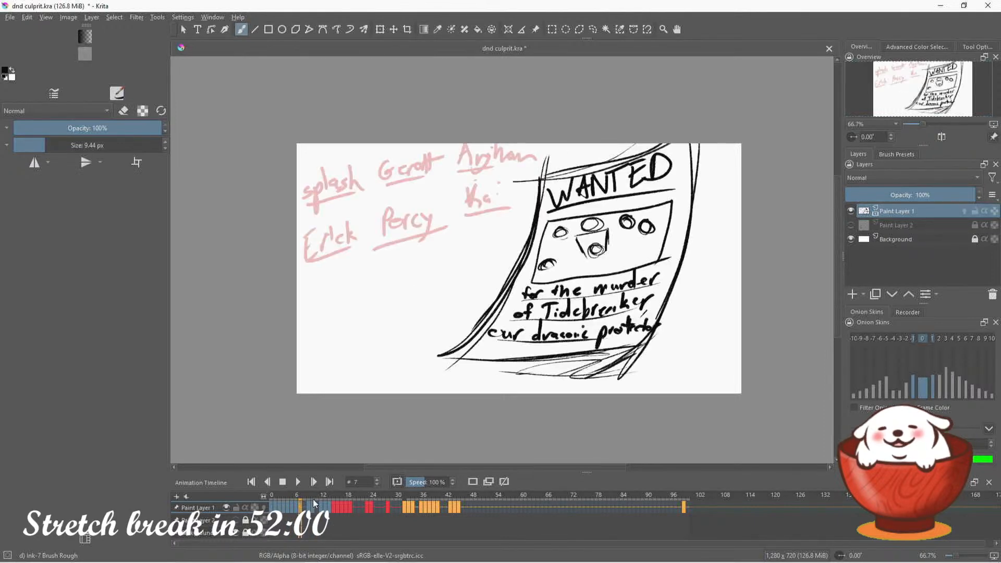
key("period")
key("period")
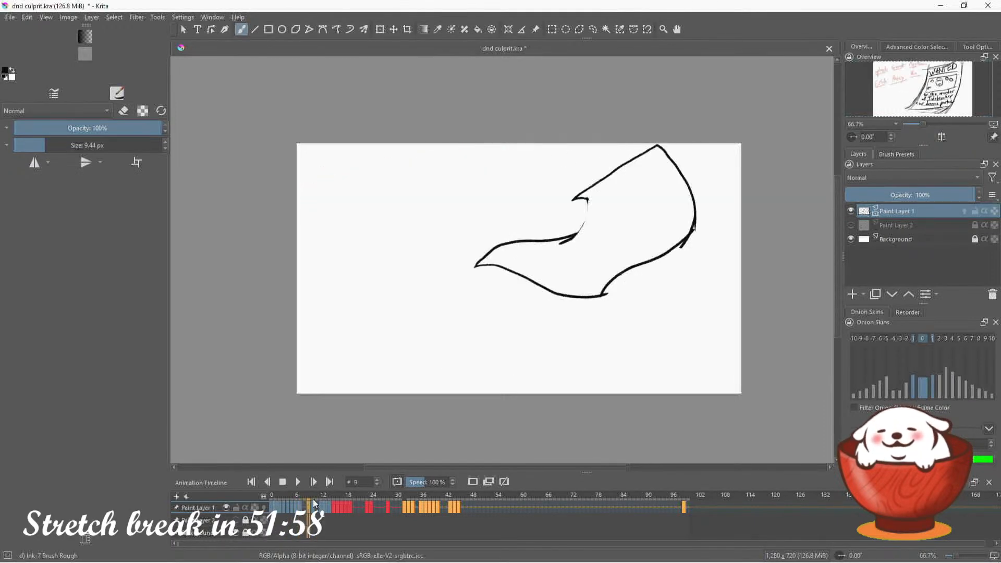
key("period")
key("period")
key("period")
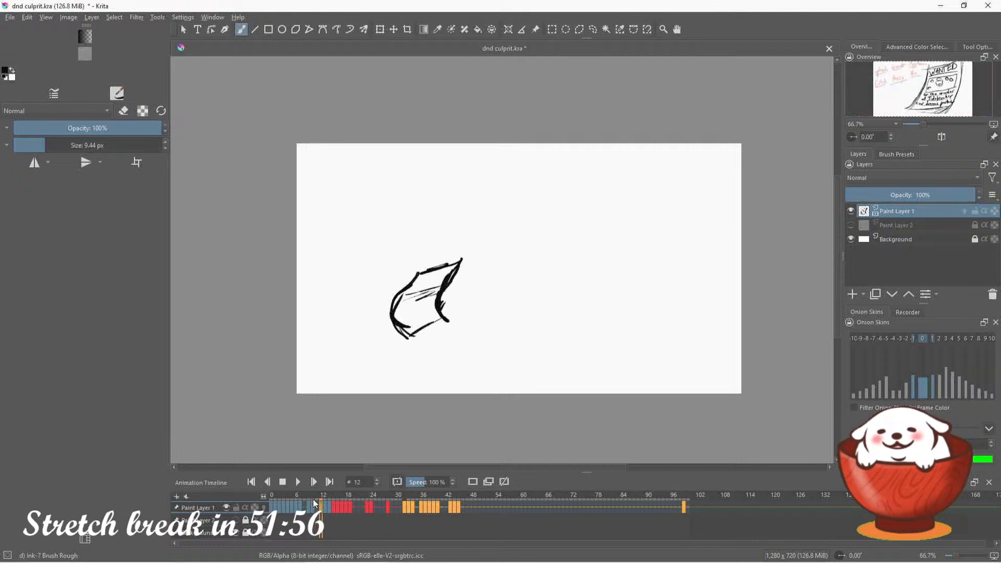
key("period")
key("period")
key("period")
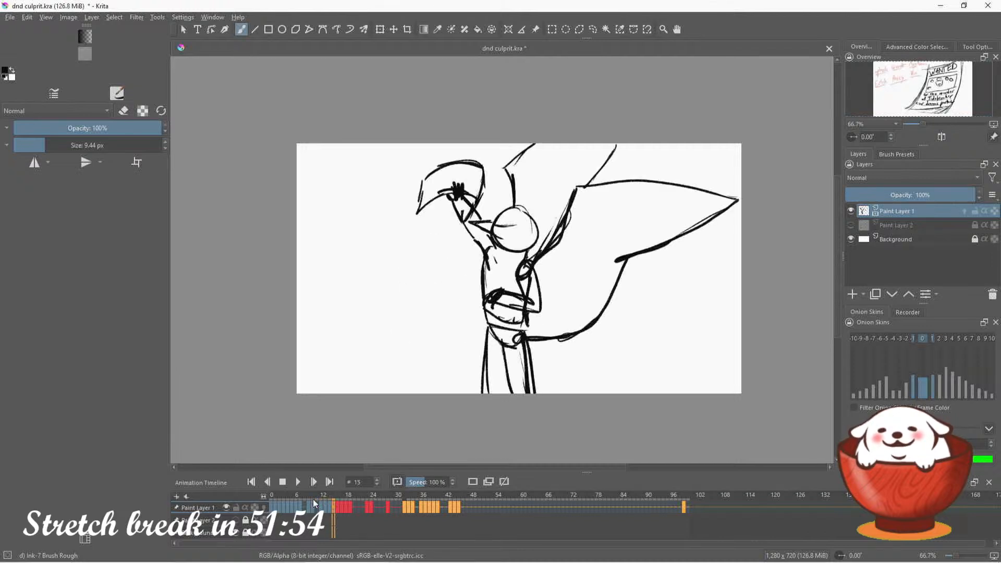
key("period")
key("period")
key("period")
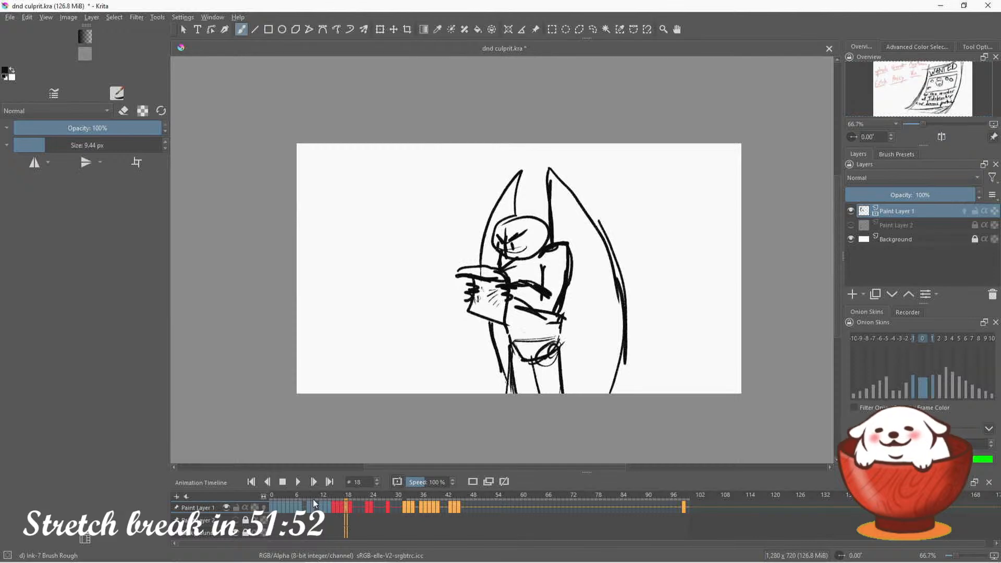
key("comma")
key("comma")
key("comma")
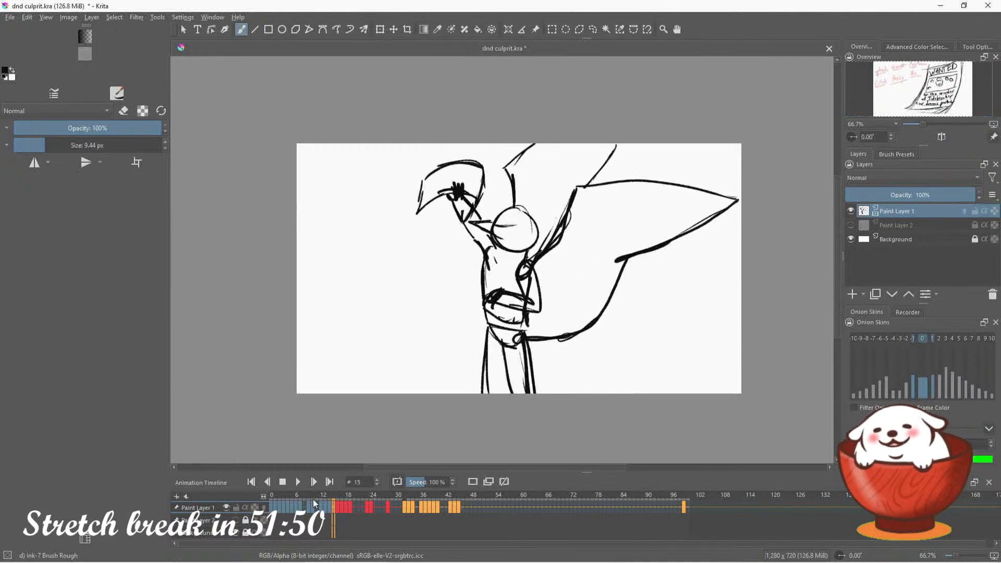
key("comma")
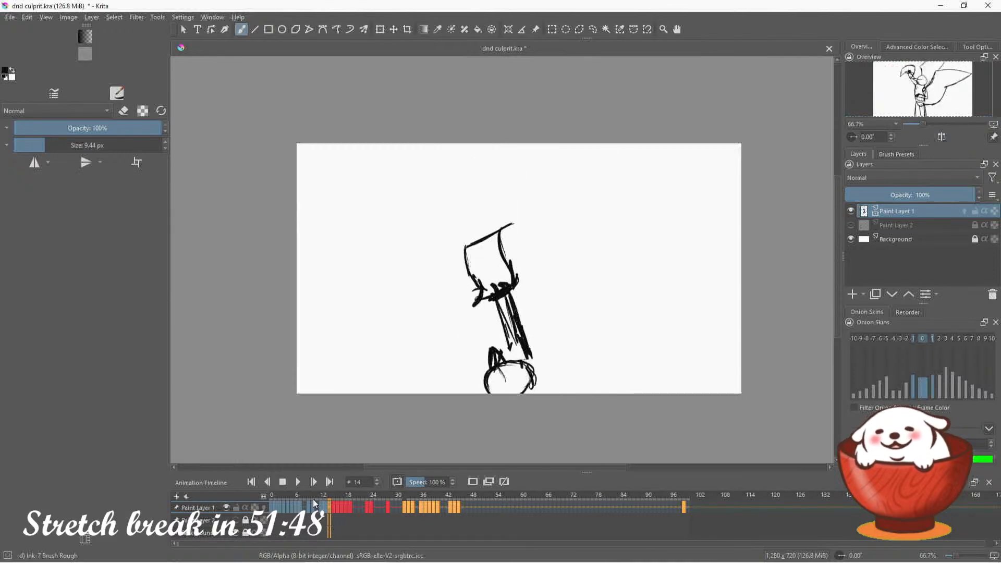
key("period")
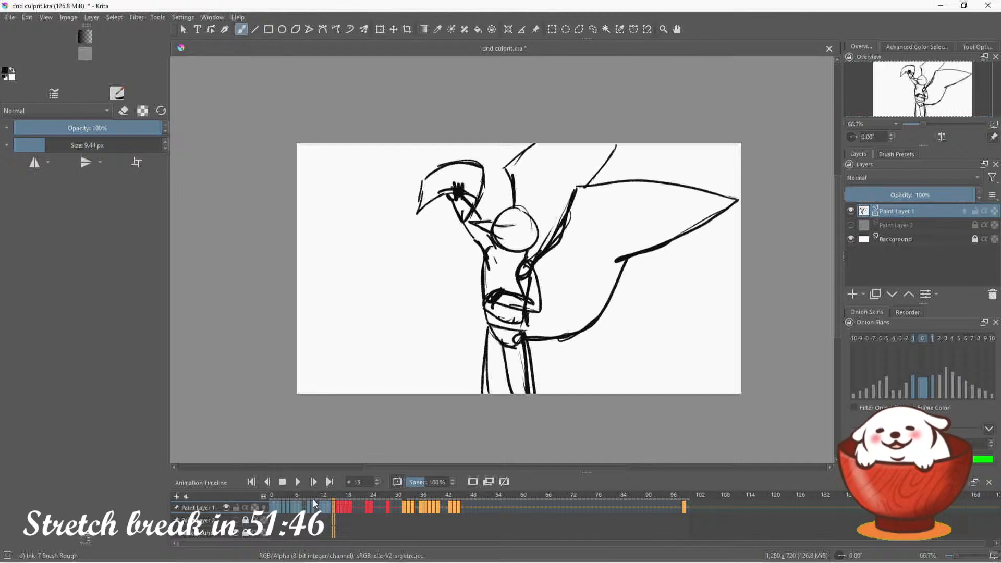
Try stretching the lassoed sheet above the raised hand taller on frame 15, and undo the transform
left_click(593, 29)
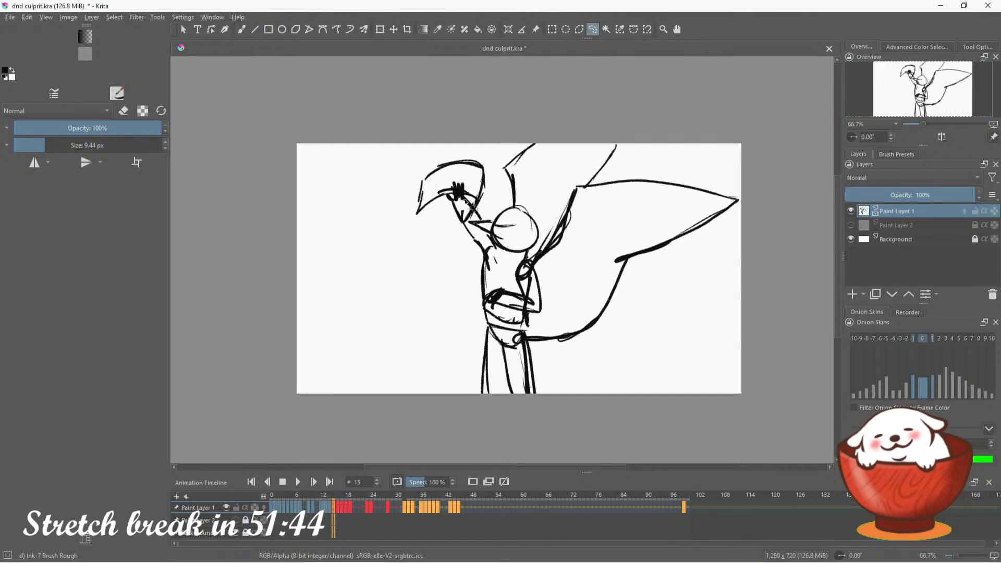
mouse_move(485, 209)
left_mouse_down()
mouse_move(461, 147)
mouse_move(425, 217)
mouse_move(485, 208)
left_mouse_up()
left_click(380, 29)
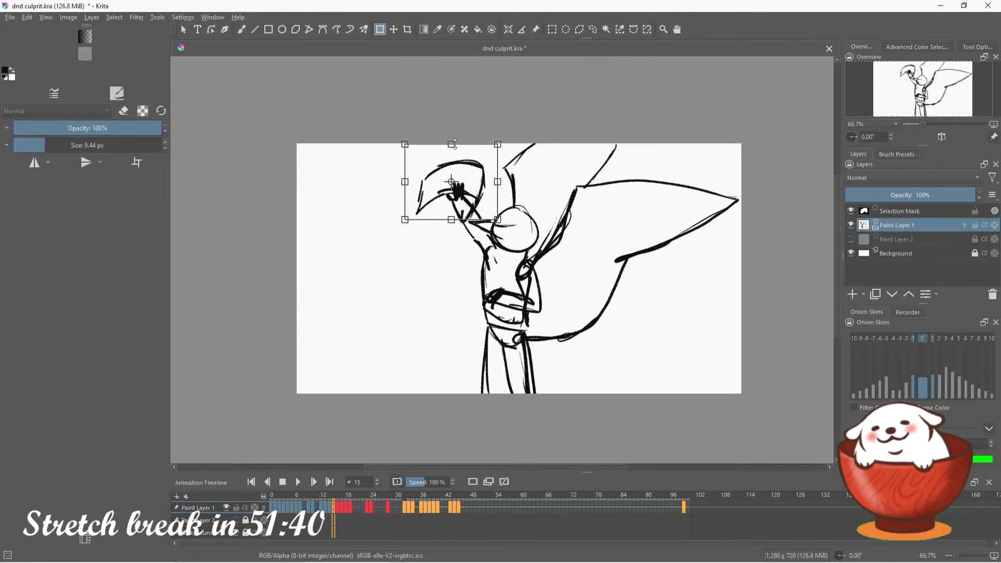
left_click_drag(451, 143, 458, 112)
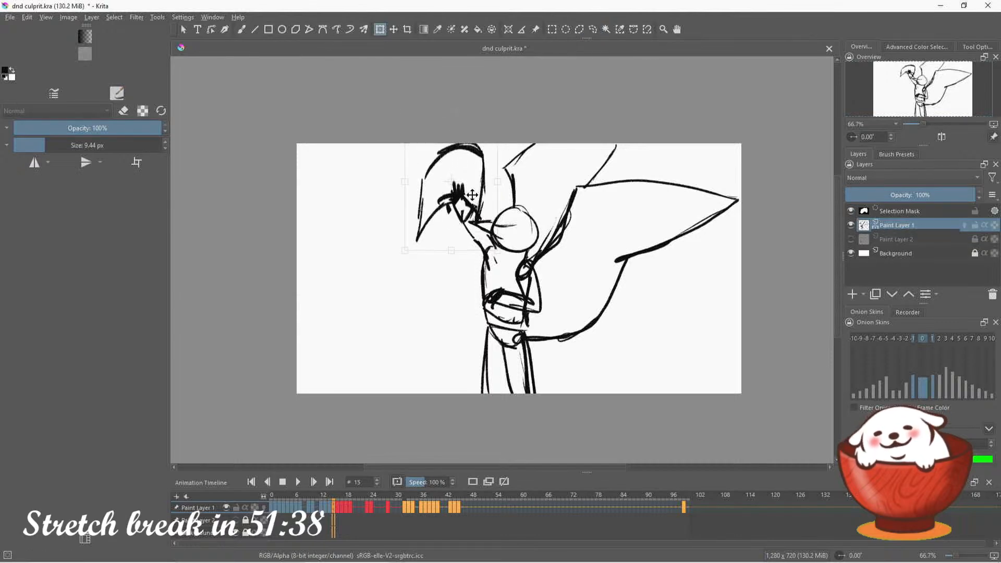
left_click_drag(472, 197, 473, 186)
key("ctrl+z")
key("ctrl+z")
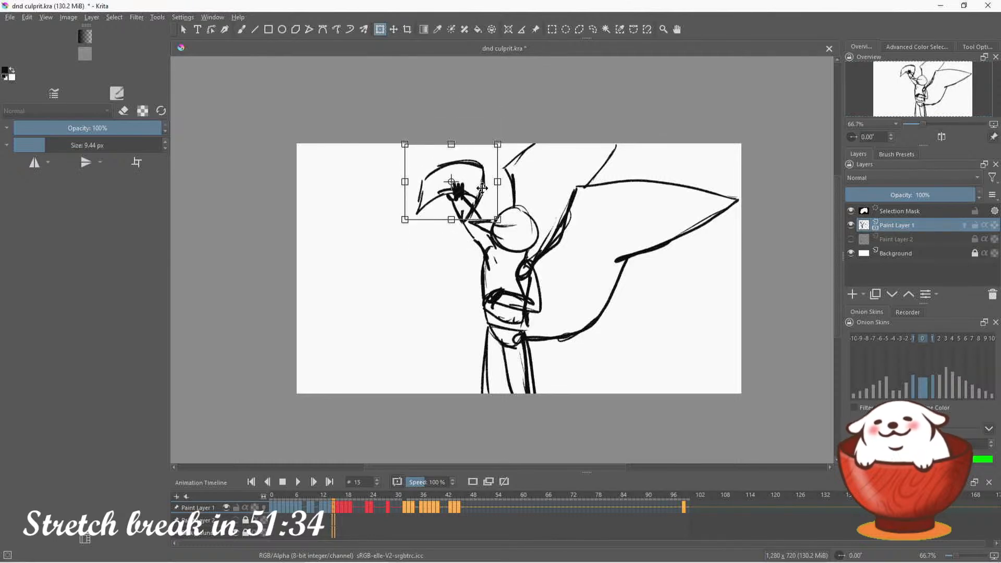
Reselect the sheet around the raised hand on frame 15 with a freehand selection, rotate, enlarge and shift it upward, and clear the selection
left_click(593, 29)
left_click(511, 127)
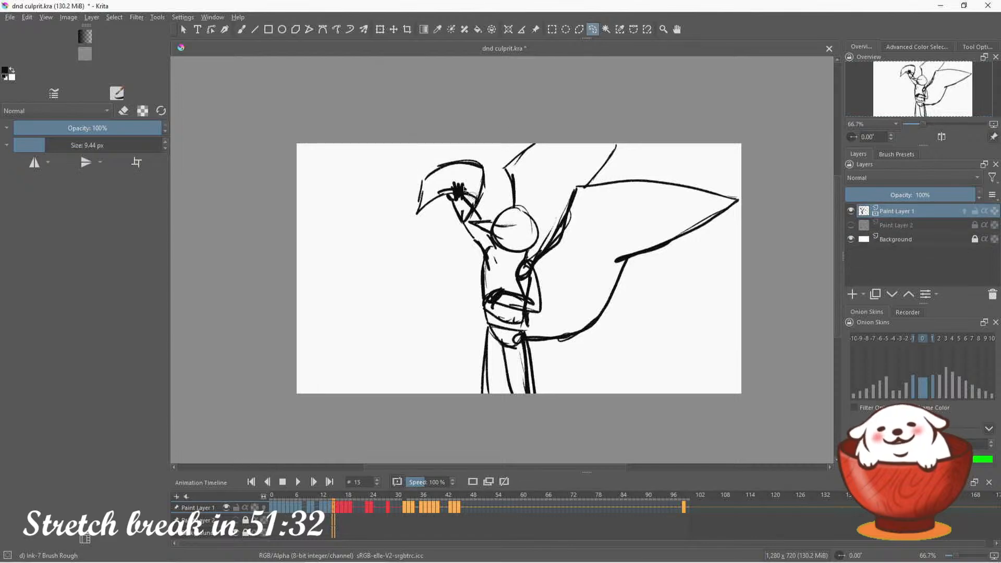
mouse_move(475, 205)
left_mouse_down()
mouse_move(489, 151)
mouse_move(398, 185)
mouse_move(426, 223)
mouse_move(453, 194)
left_mouse_up()
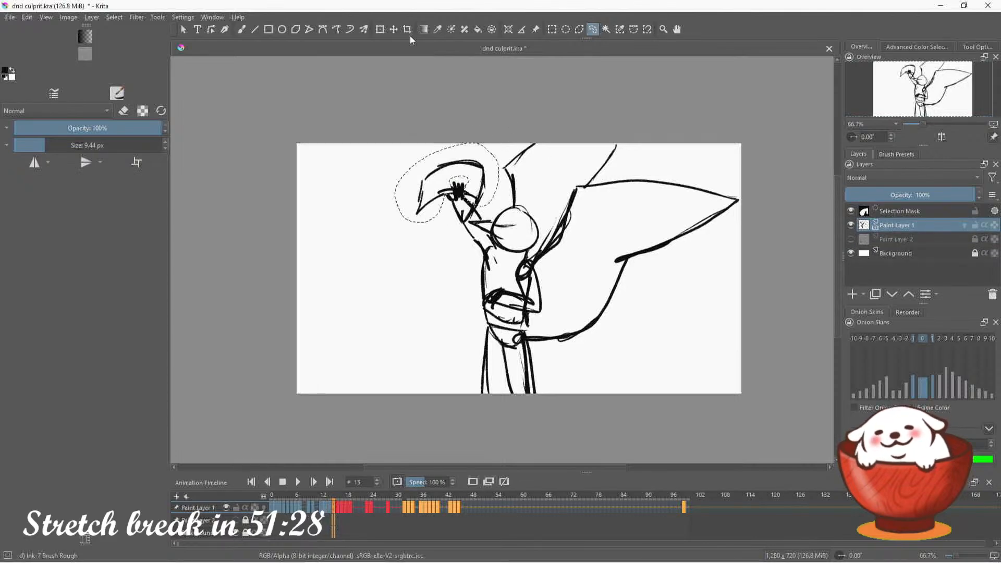
left_click(380, 29)
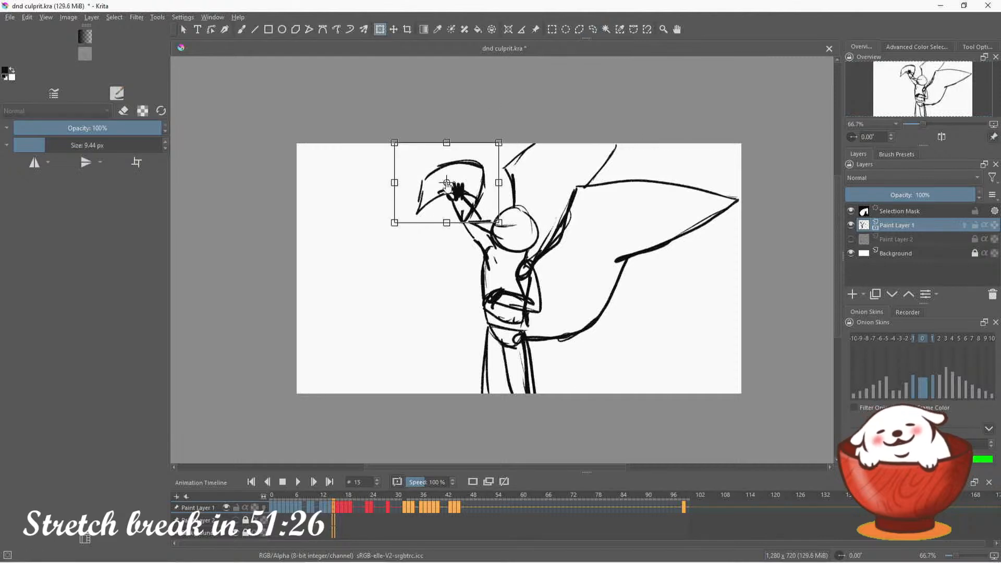
left_click_drag(514, 142, 513, 244)
left_click_drag(523, 187, 421, 156)
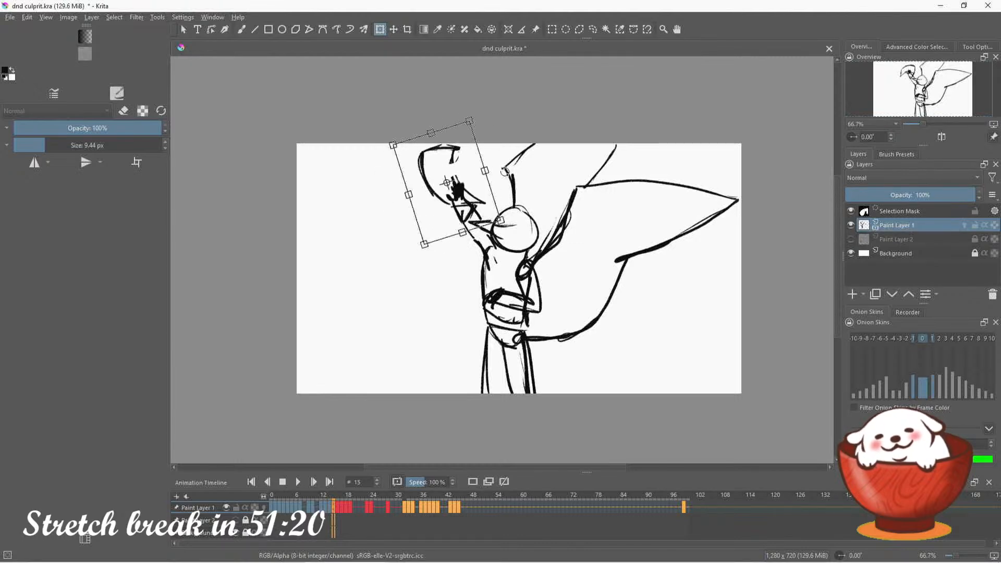
mouse_move(469, 199)
left_mouse_down()
mouse_move(468, 187)
mouse_move(392, 188)
left_mouse_up()
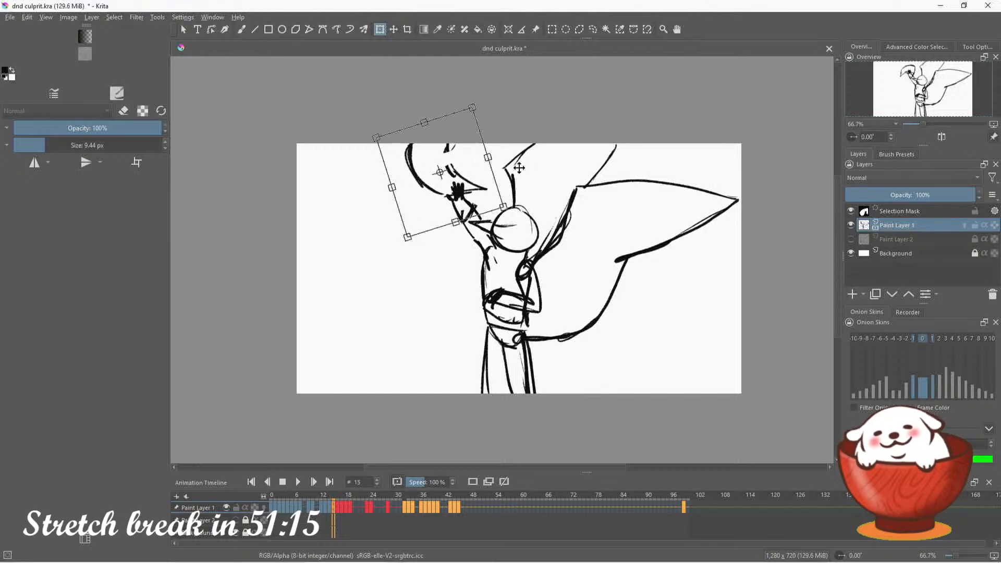
left_click(593, 30)
key("ctrl+shift+a")
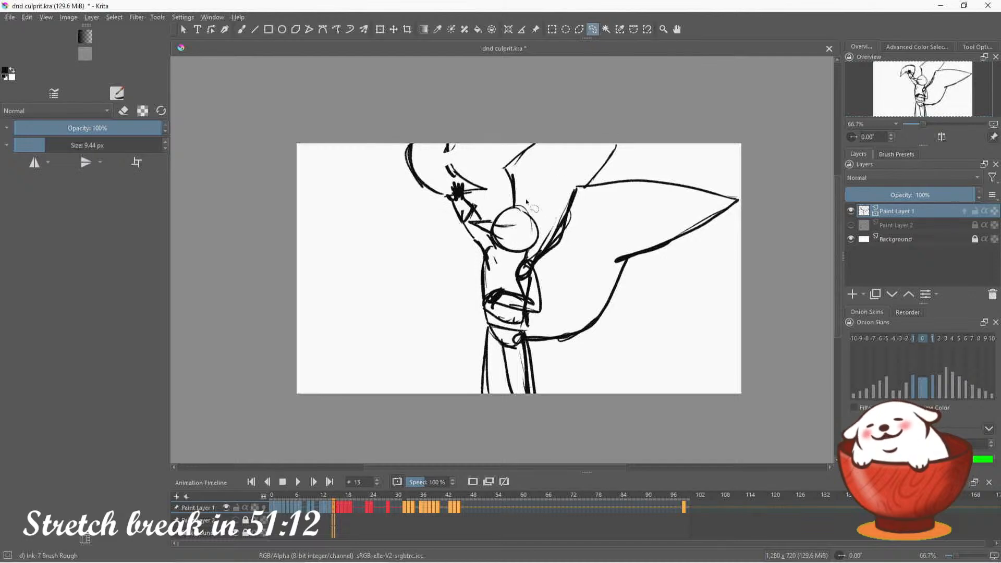
left_click(241, 30)
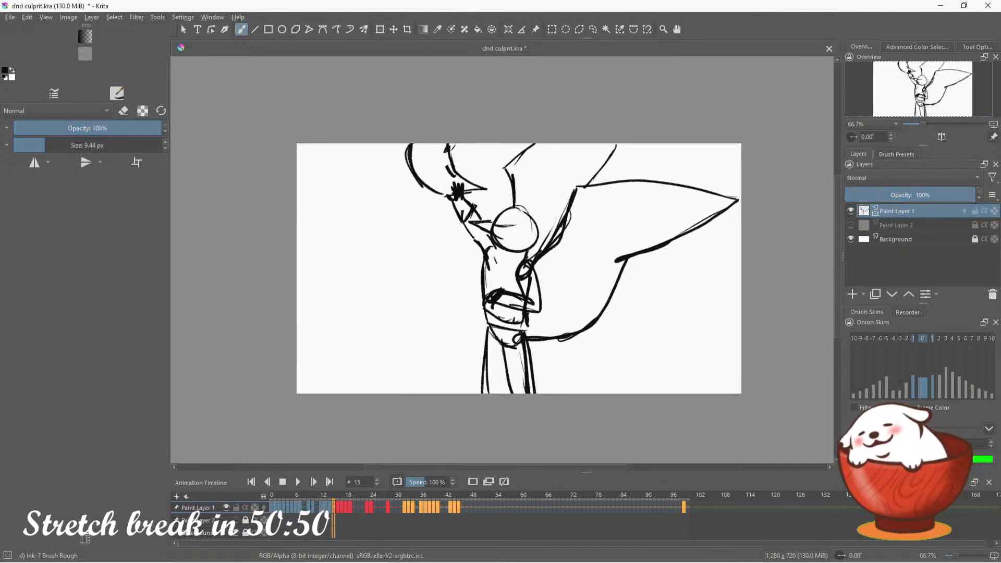
Step forward through the drawings from frame 15 to frame 44 to review the rest of the animation
key("period")
key("period")
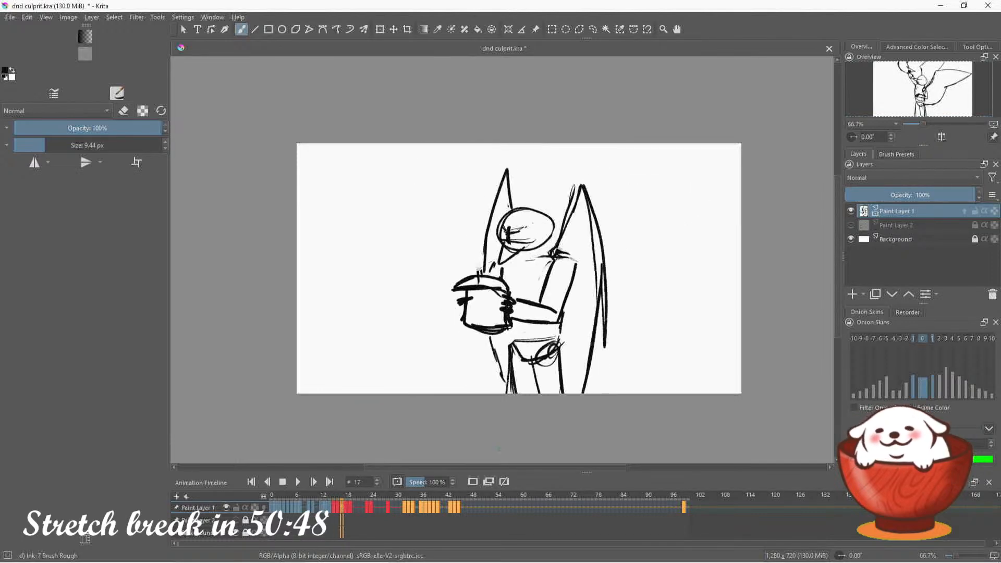
key("period")
key("period")
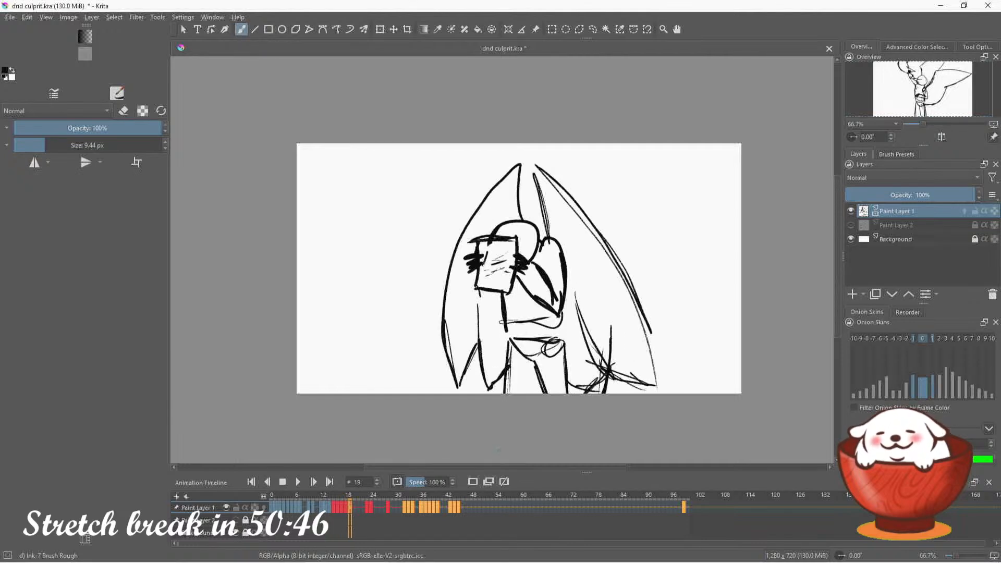
key("period")
key("period")
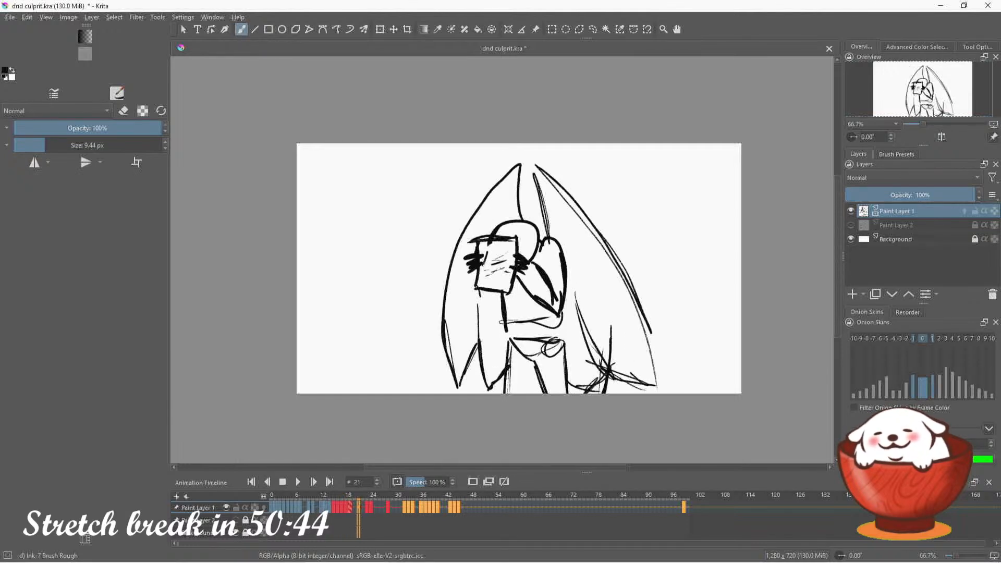
key("period")
key("period")
key("period")
key("period")
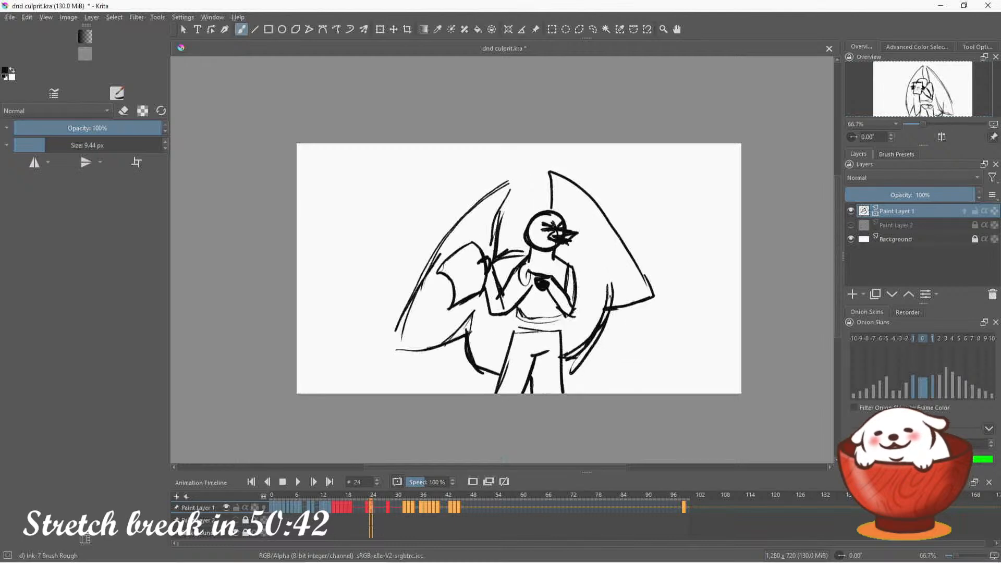
key("period")
key("period")
key("period")
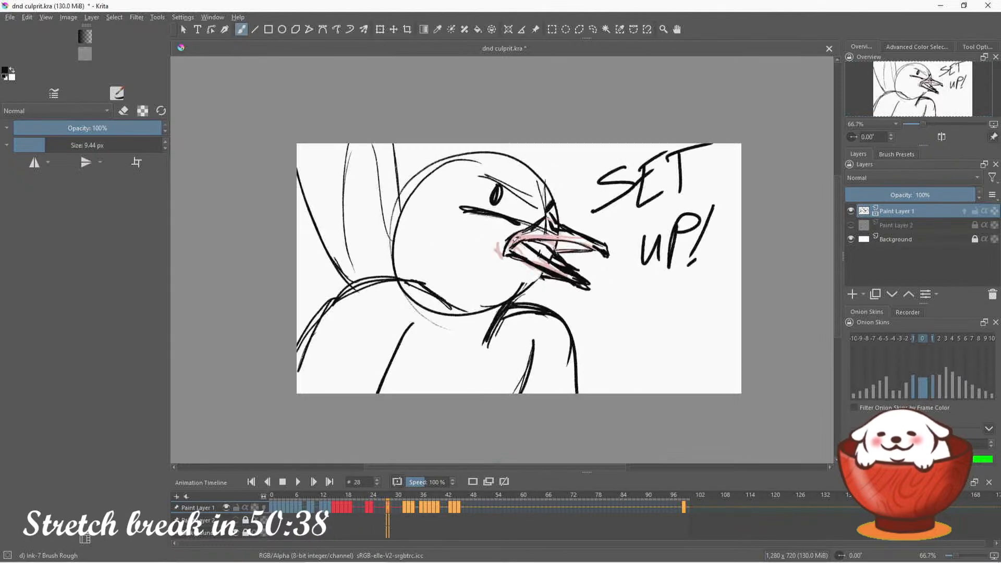
key("period")
key("period")
key("period")
key("period")
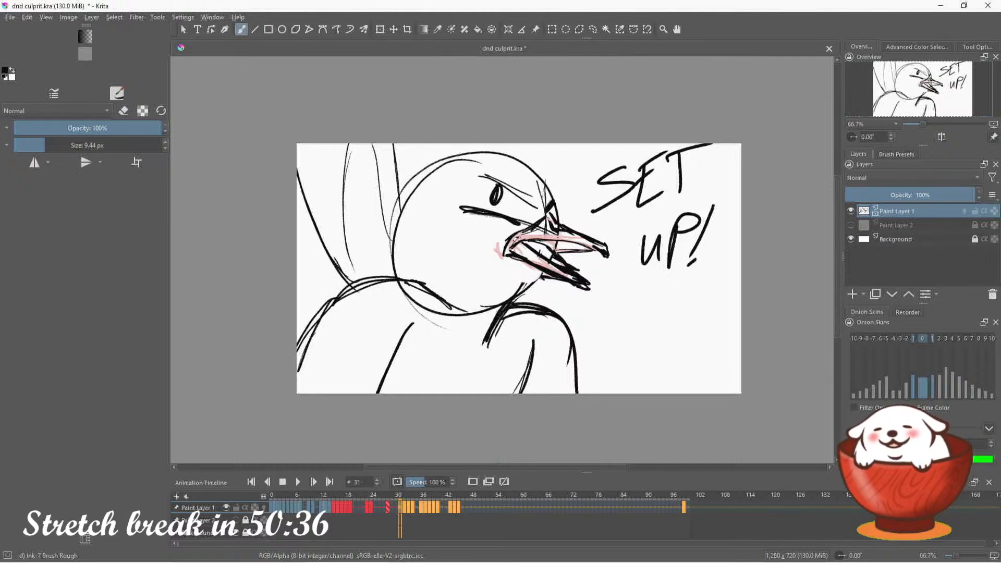
key("period")
key("period")
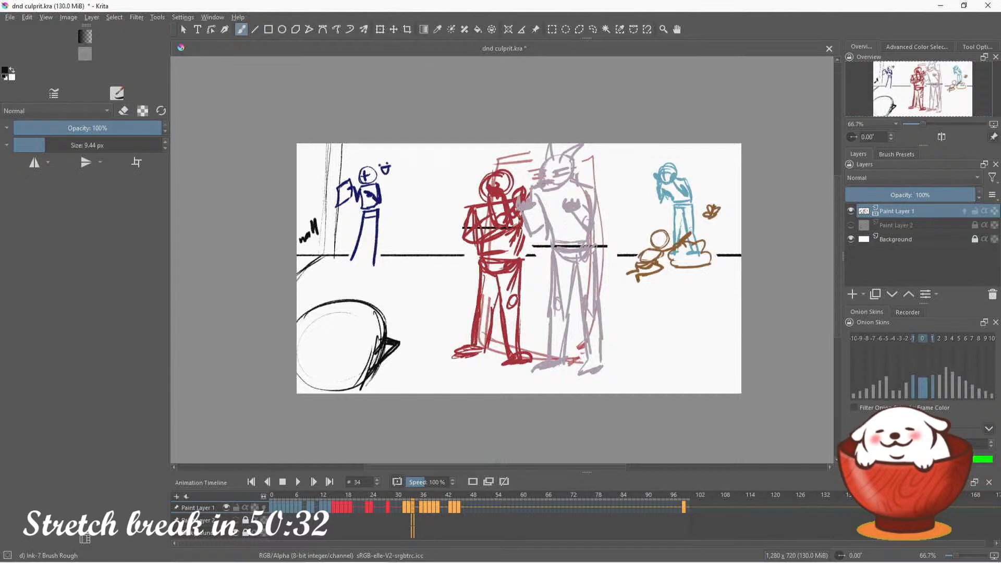
key("period")
key("period")
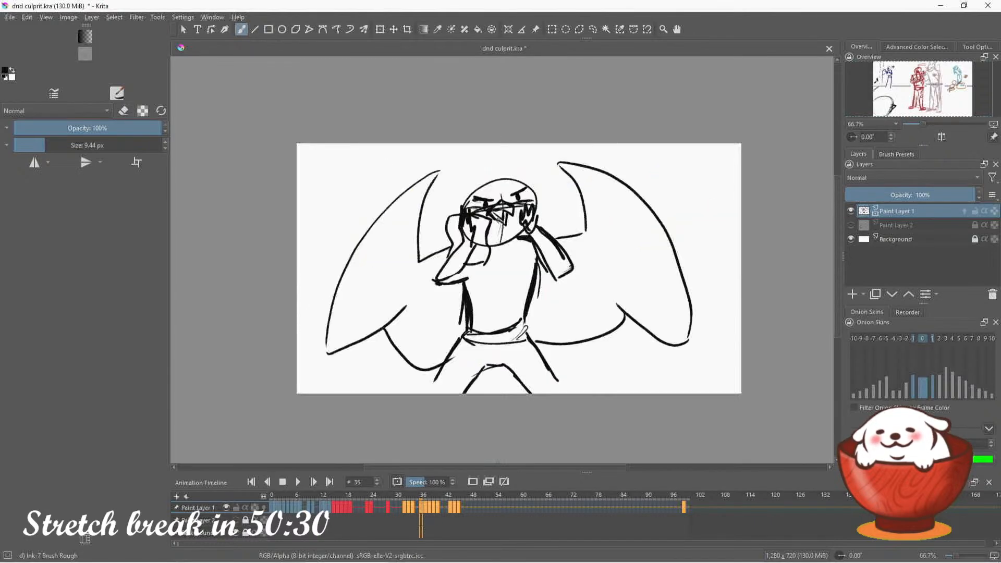
key("period")
key("period")
key("period")
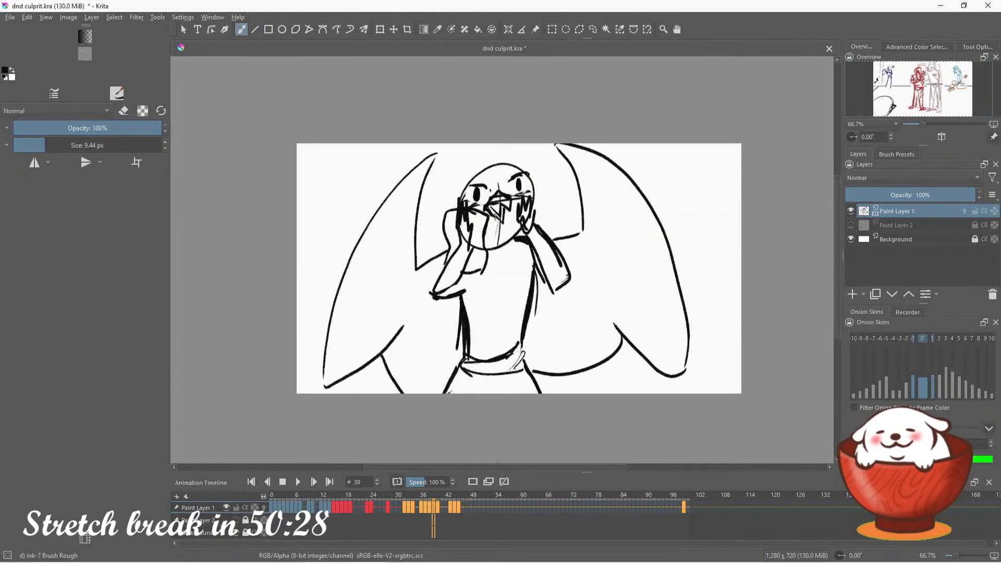
key("period")
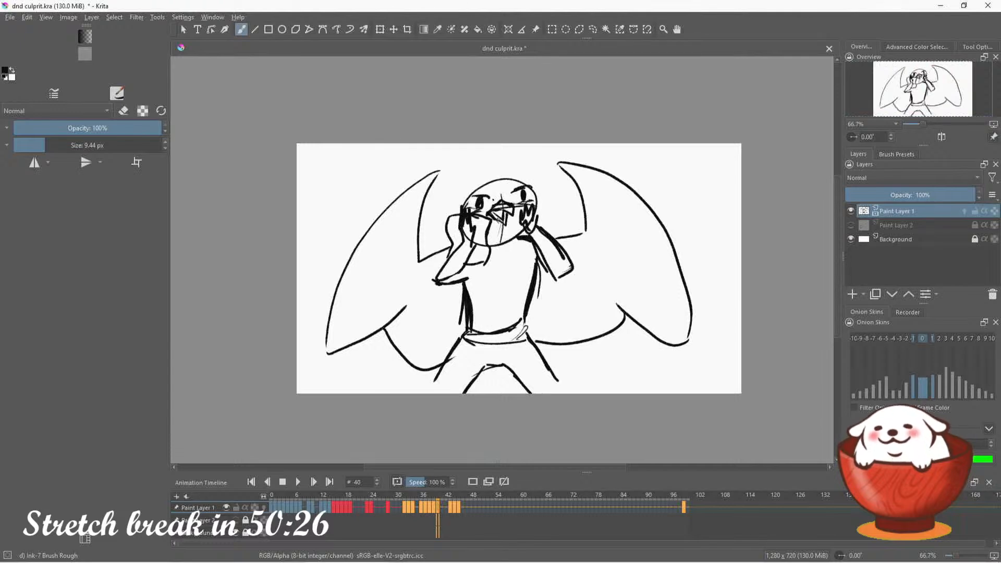
key("period")
key("period")
key("period")
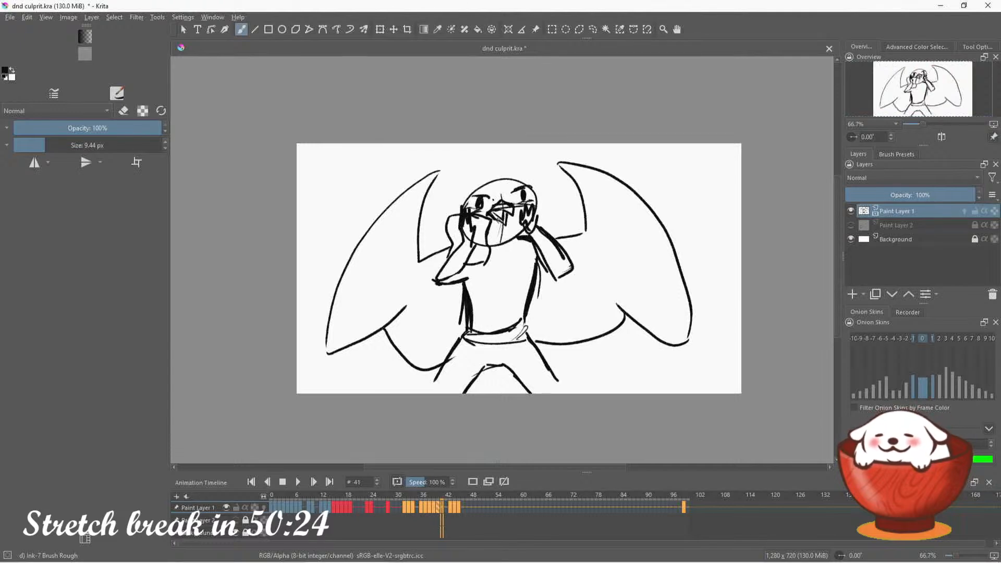
key("Right")
key("Right")
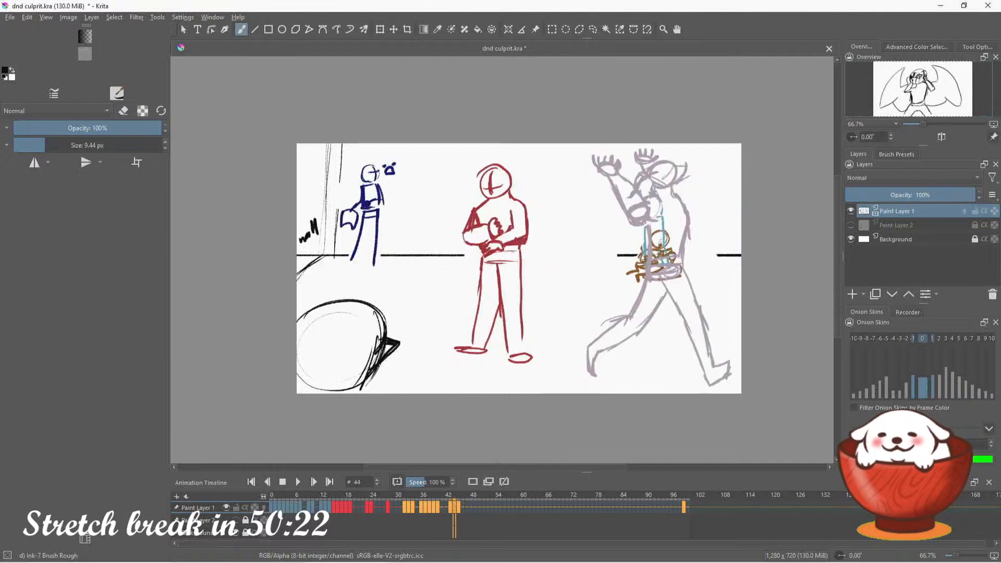
Step back and forth through frames 38 to 45 to compare the winged character drawings with the running figure scene
key("Left")
key("Left")
key("Right")
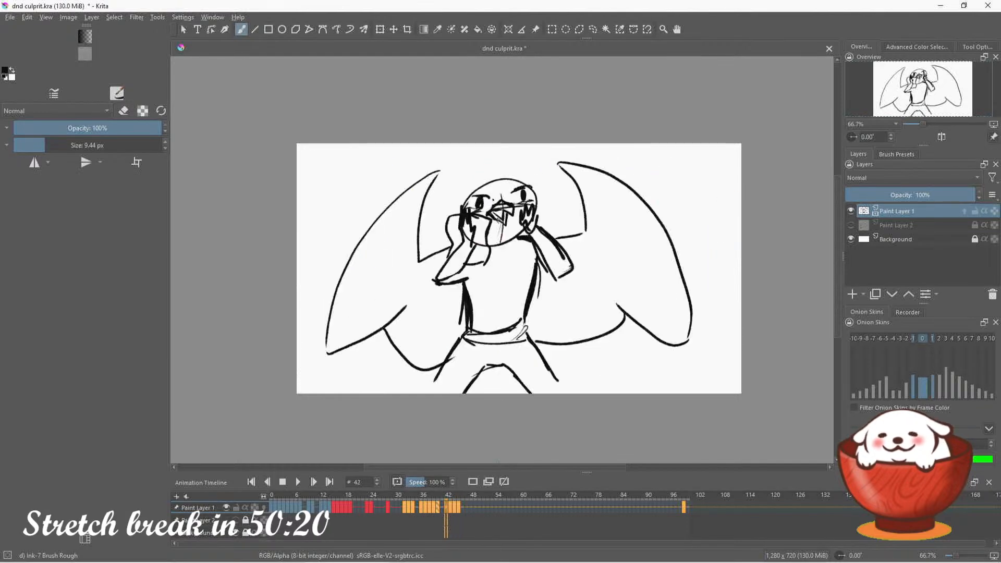
key("Left")
key("Right")
key("Right")
key("Right")
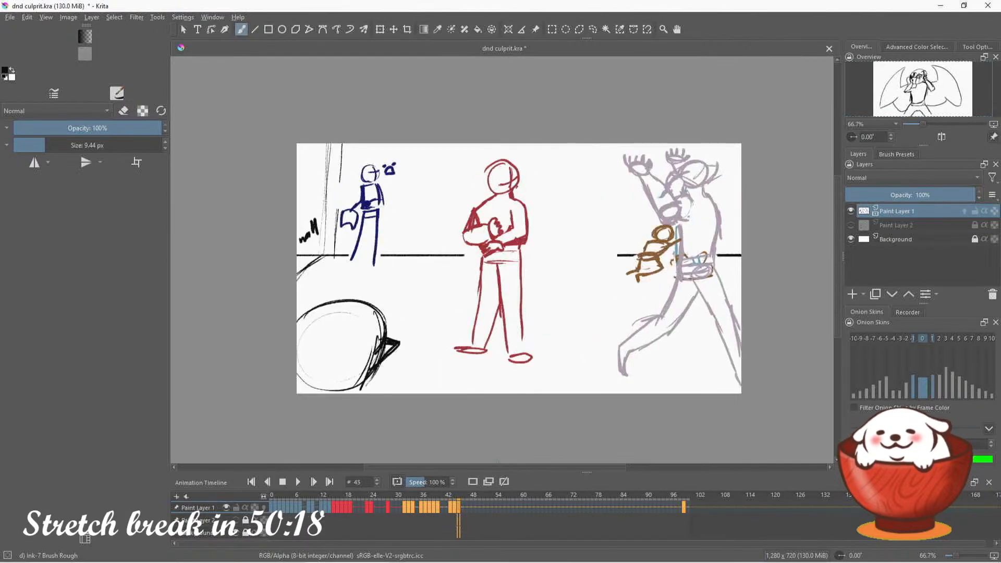
key("Left")
key("Left")
key("Left")
key("Left")
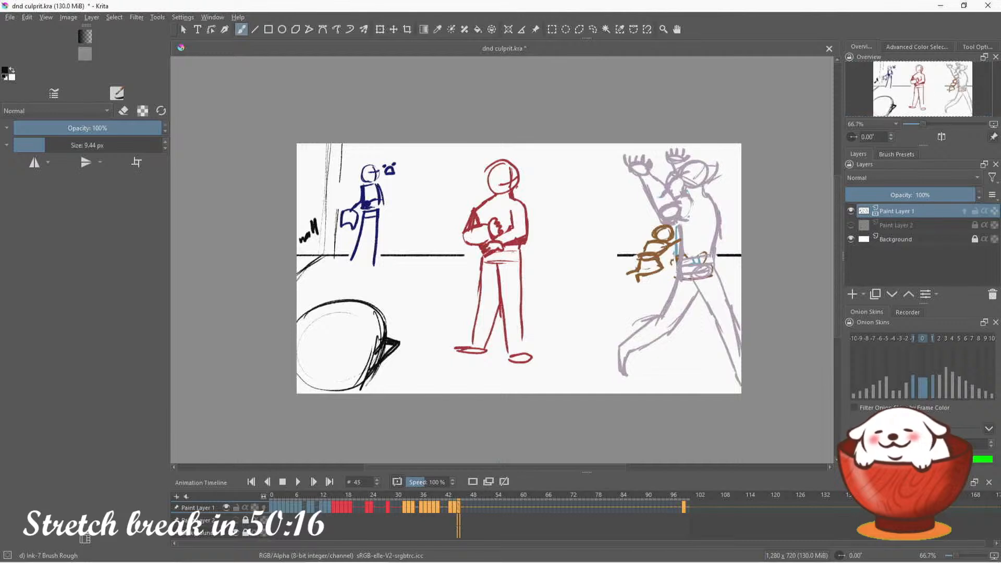
key("Left")
key("Left")
key("Left")
key("Left")
key("Left")
key("Left")
key("Left")
key("Left")
key("Left")
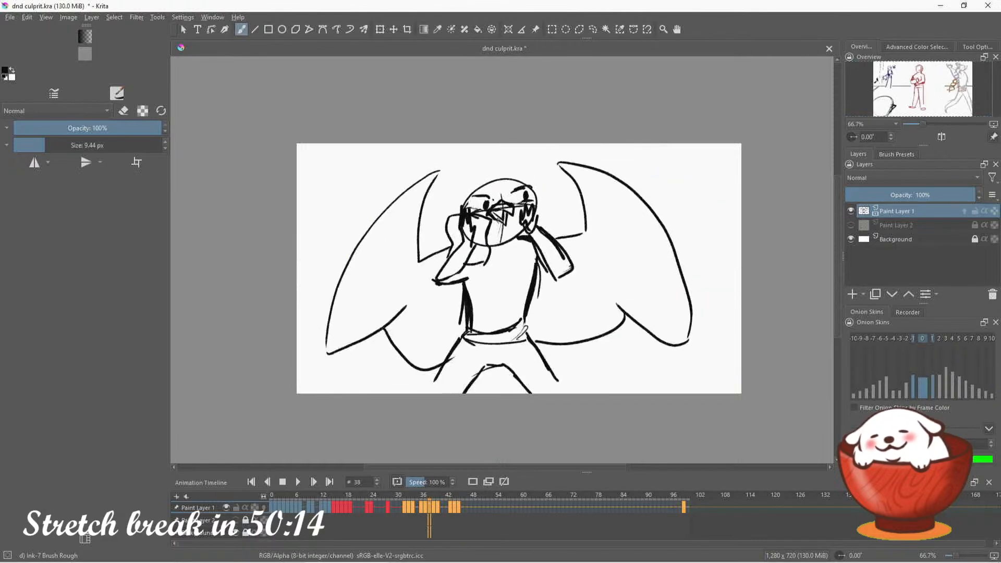
Go back to frame 32 and step forward through the drawings to frame 51 to review the sequence
key("Left")
key("Left")
key("Left")
key("Right")
key("Right")
key("Right")
key("Right")
key("Right")
key("Right")
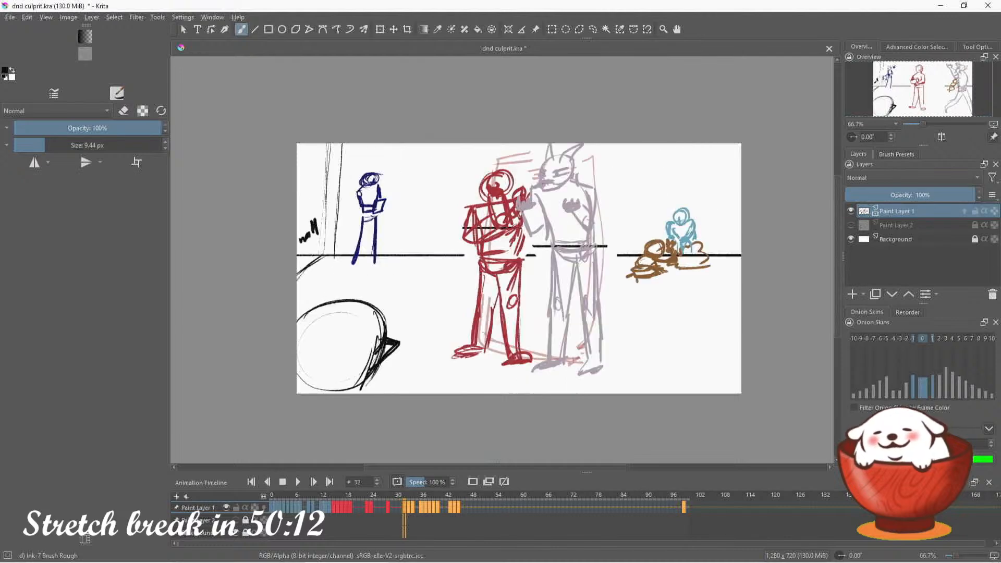
key("Right")
key("Right")
key("Right")
key("Right")
key("Right")
key("Right")
key("Right")
key("Right")
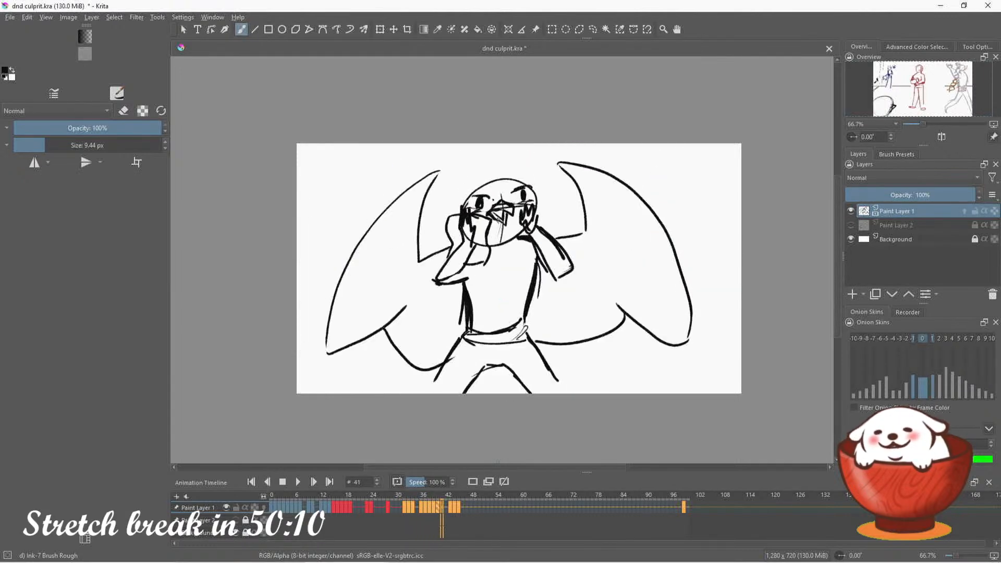
key("Right")
key("Right")
key("Right")
key("Right")
key("Right")
key("Right")
key("Right")
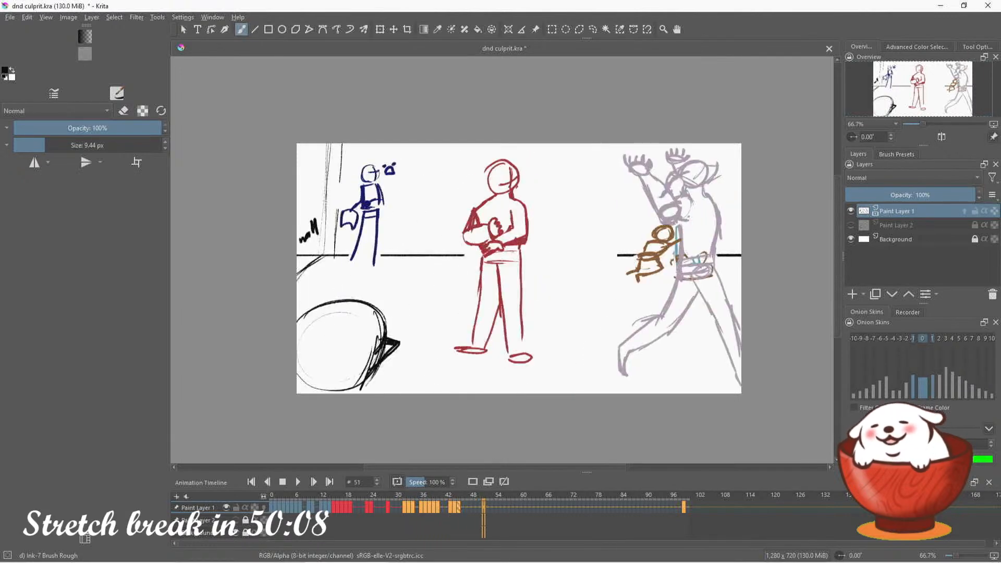
At frame 0, add a new paint layer above Paint Layer 1 and lower Paint Layer 1's opacity to fade the rough sketch
left_click(272, 496)
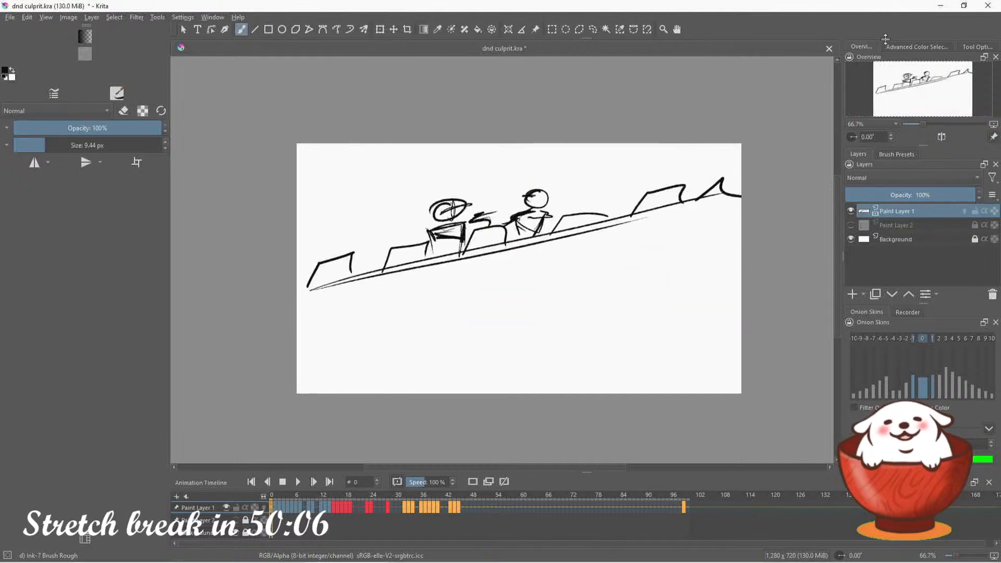
left_click(917, 46)
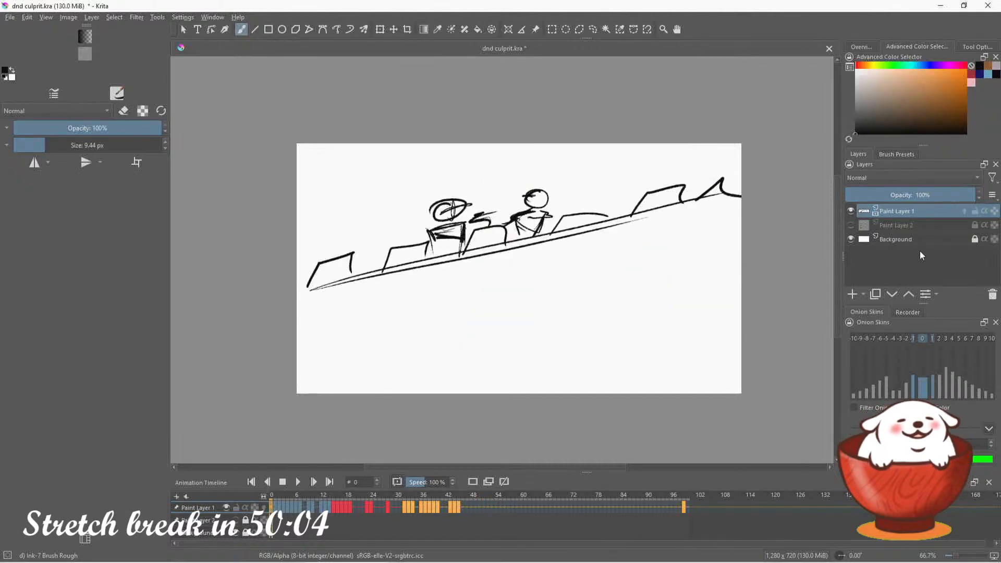
key("Insert")
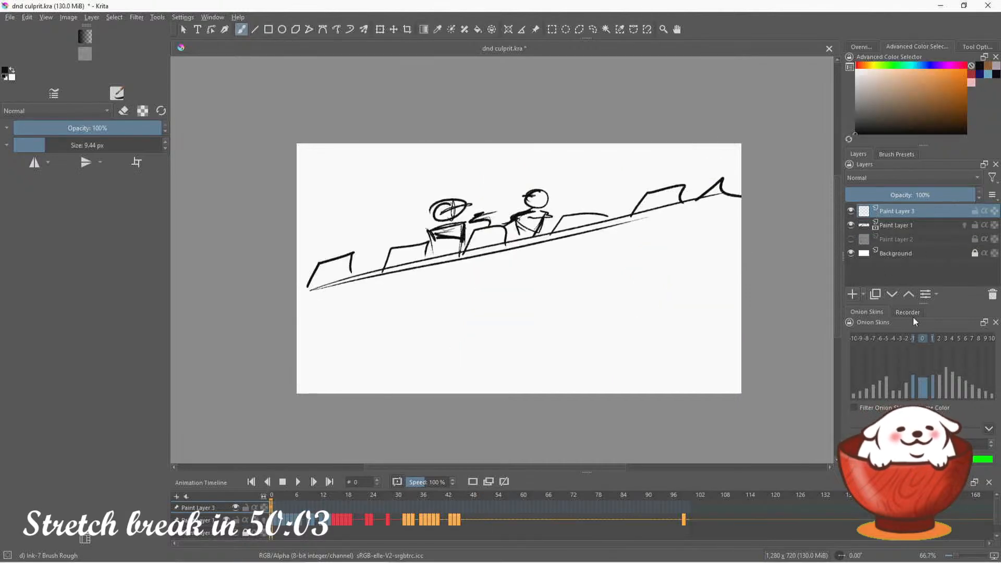
left_click(905, 227)
left_click(874, 195)
left_click(899, 213)
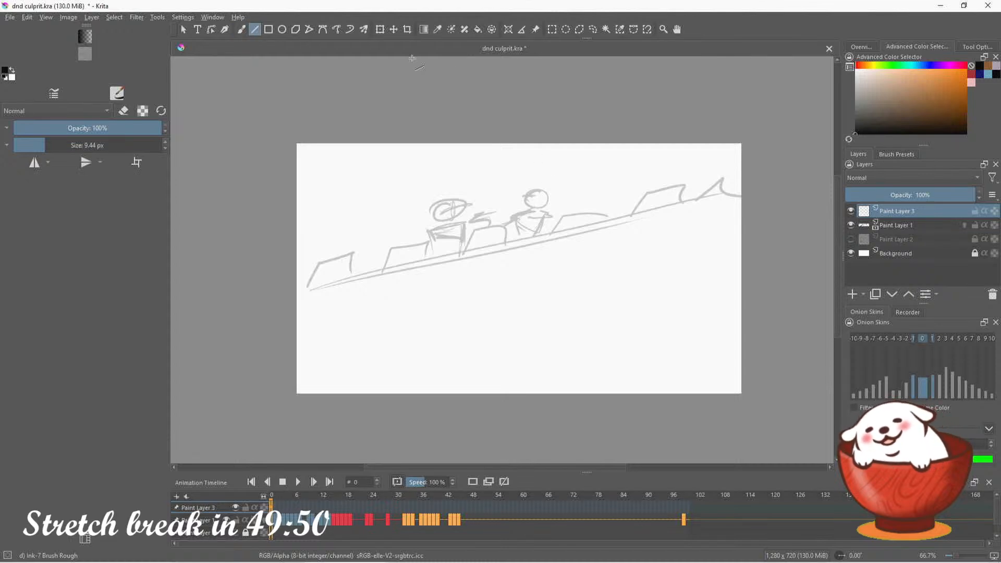
Set the brush size to 5 px for drawing on the new paint layer
right_click(101, 145)
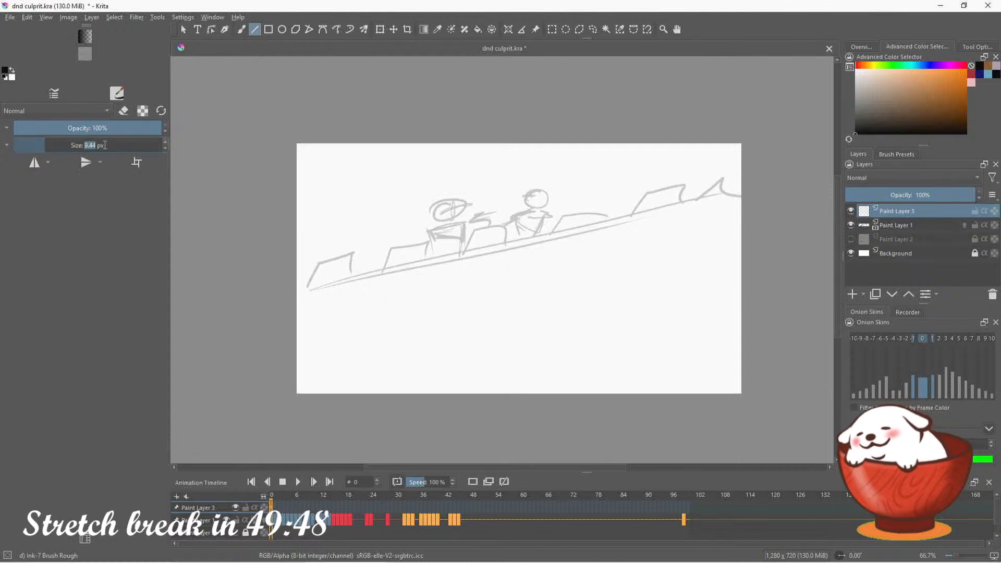
type("5")
key("Return")
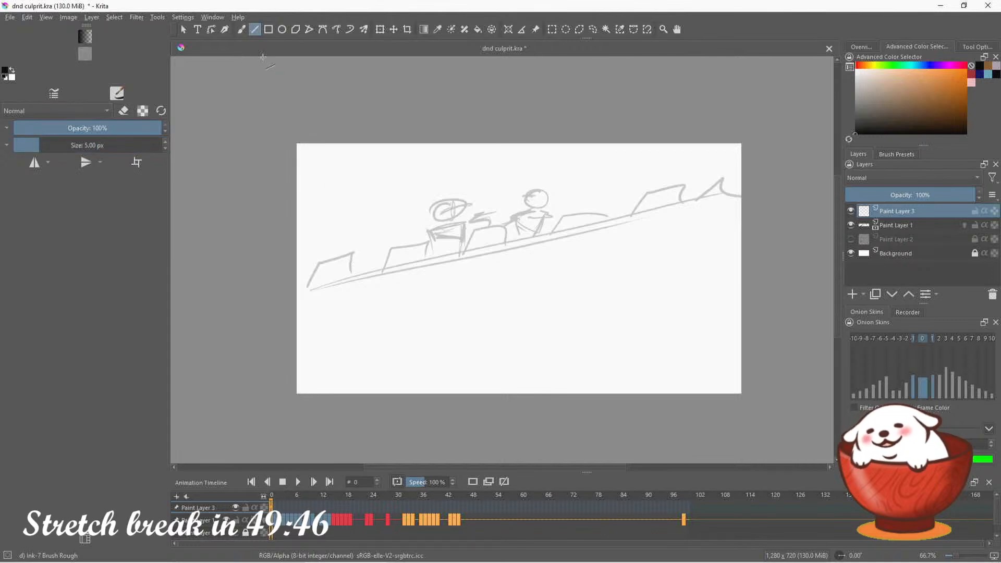
Try wavy freehand test strokes with the brush at 5 px and 3 px, and undo each one
key("b")
mouse_move(345, 221)
left_mouse_down()
mouse_move(401, 227)
mouse_move(462, 259)
left_mouse_up()
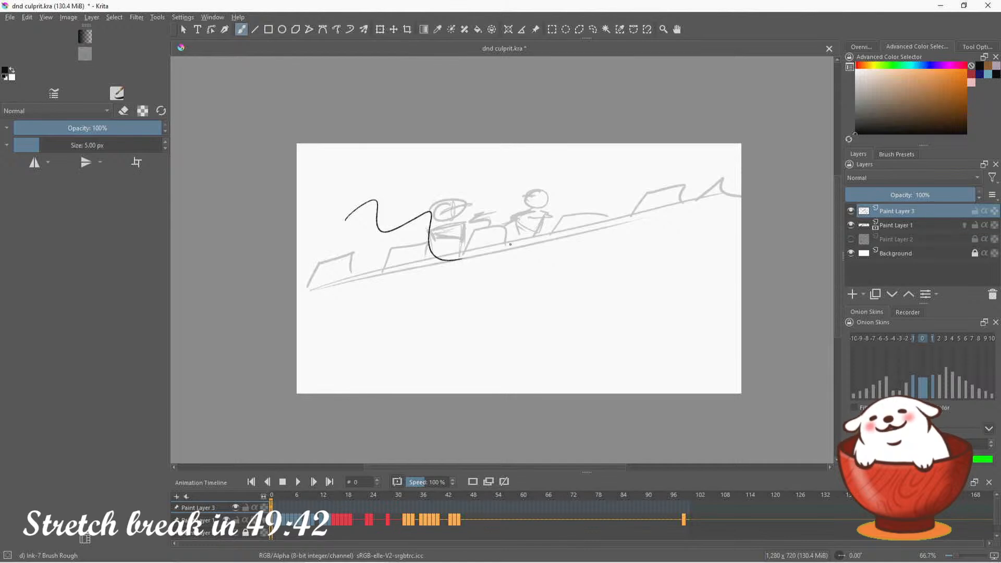
key("ctrl+z")
mouse_move(472, 261)
left_mouse_down()
mouse_move(583, 351)
mouse_move(621, 344)
left_mouse_up()
key("ctrl+z")
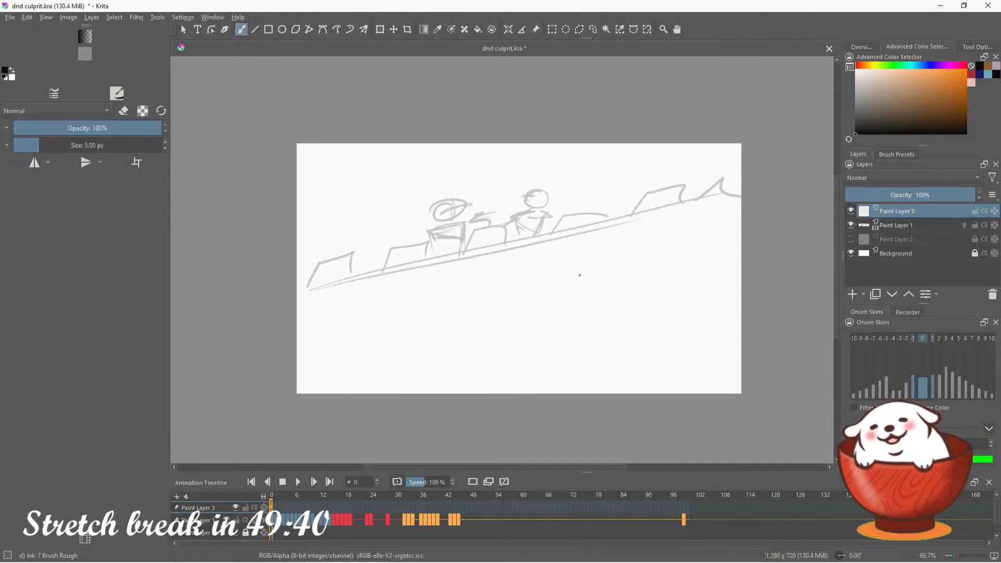
scroll(109, 141, "down", 2)
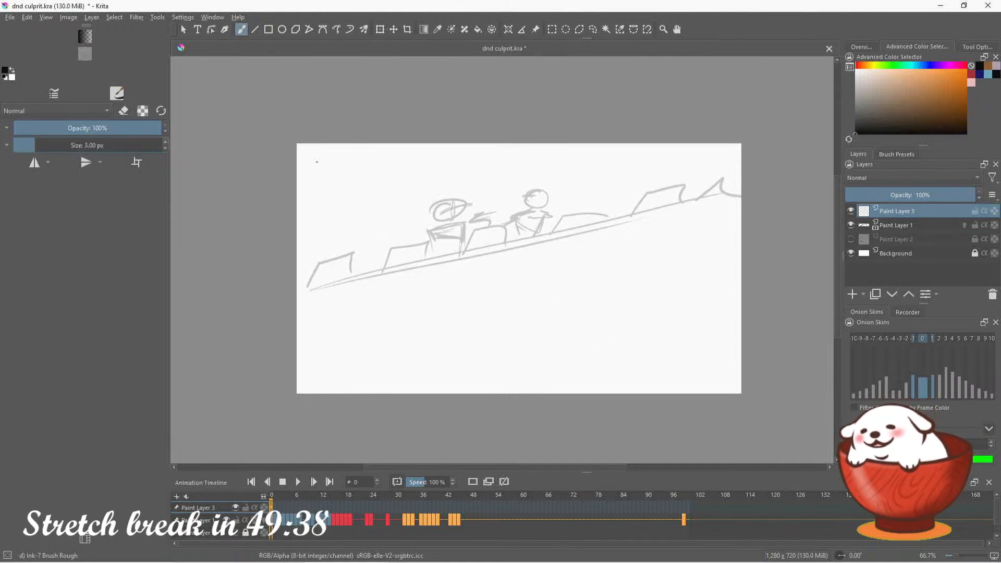
mouse_move(379, 298)
left_mouse_down()
mouse_move(509, 277)
mouse_move(638, 358)
left_mouse_up()
key("ctrl+z")
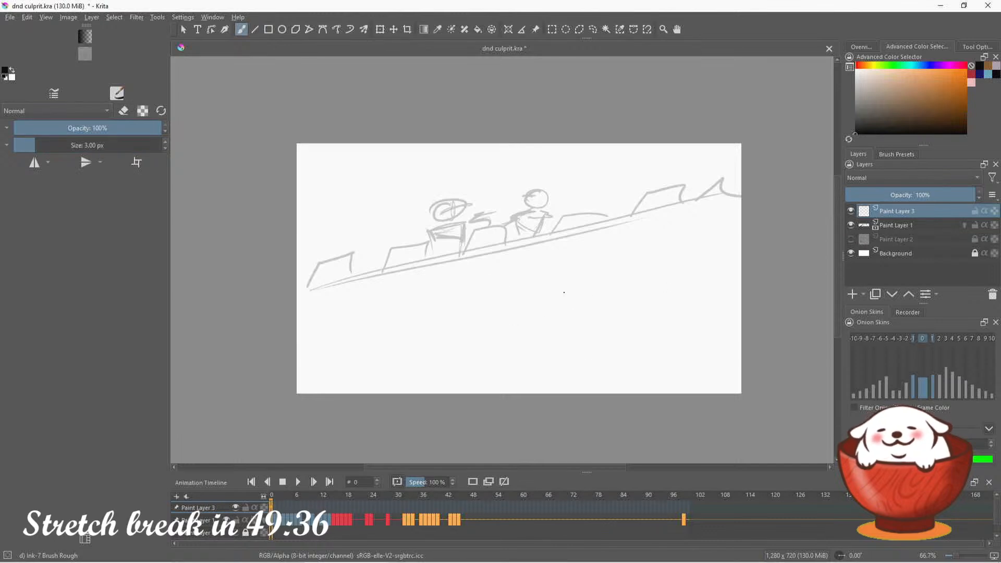
Set the brush size back to 5 px, try several wavy and looping test strokes below the wall, and undo them all
left_click(100, 140)
type("5")
key("Return")
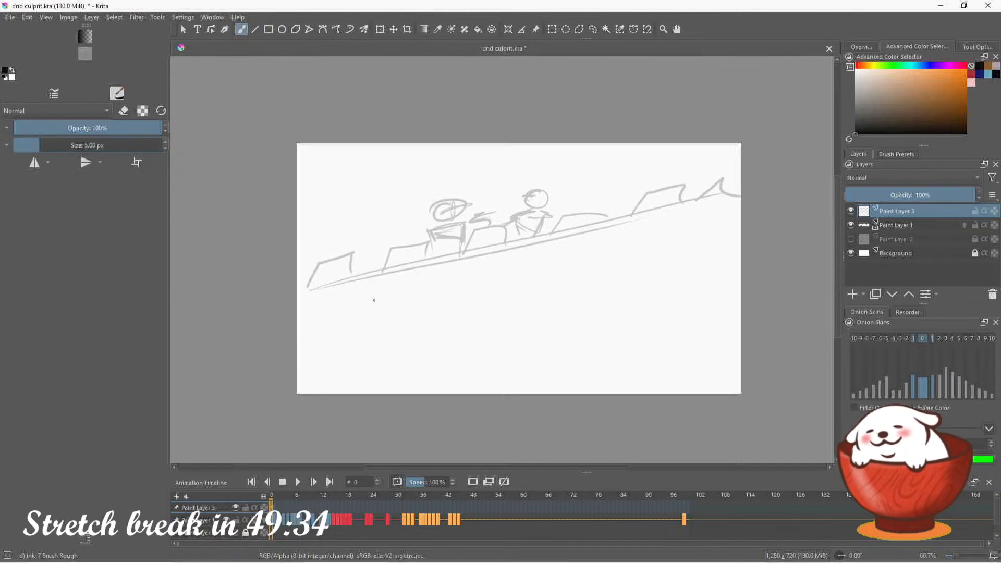
mouse_move(374, 299)
left_mouse_down()
mouse_move(504, 288)
mouse_move(617, 360)
left_mouse_up()
mouse_move(647, 307)
left_mouse_down()
mouse_move(651, 288)
mouse_move(678, 361)
mouse_move(731, 327)
left_mouse_up()
mouse_move(700, 283)
left_mouse_down()
mouse_move(617, 267)
mouse_move(674, 315)
left_mouse_up()
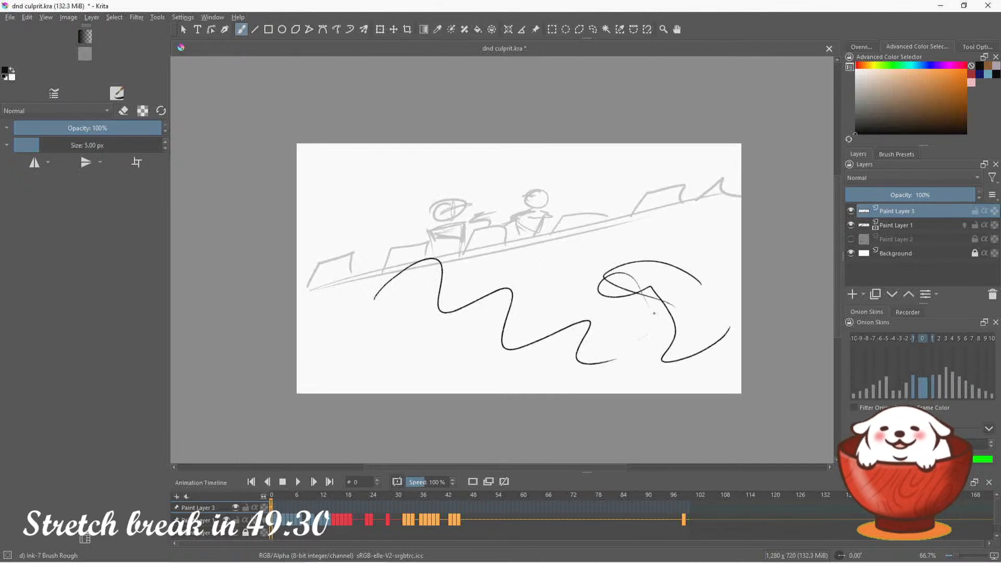
key("ctrl+z")
key("ctrl+z")
key("ctrl+z")
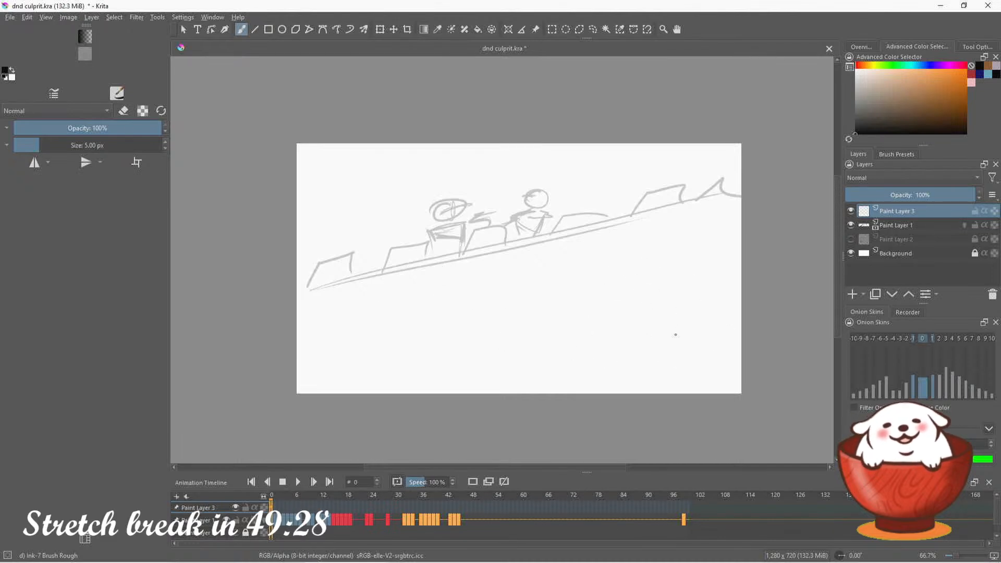
Draw a straight diagonal line about 1343 px long across the canvas along the sketched wall edge
key("v")
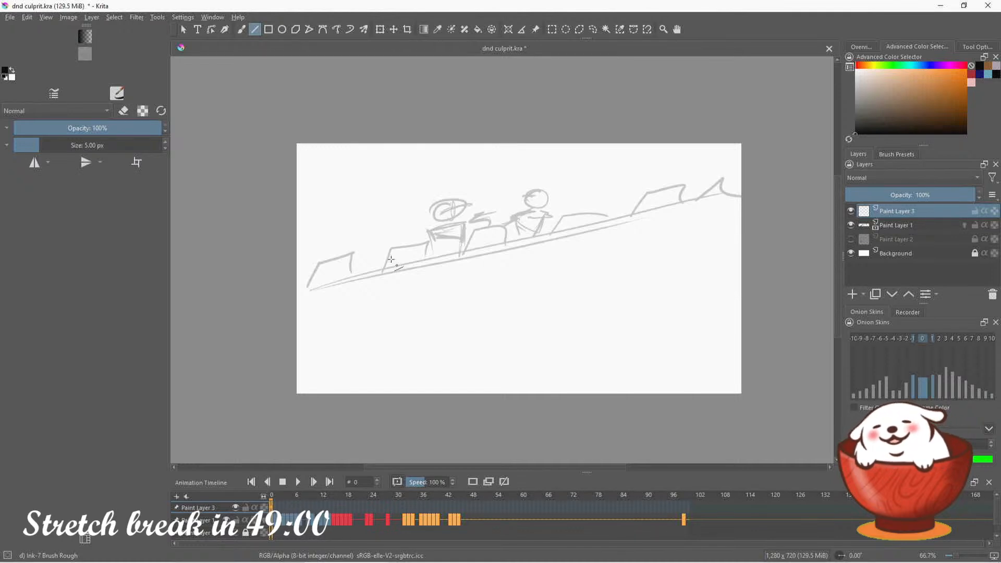
left_click_drag(296, 287, 751, 180)
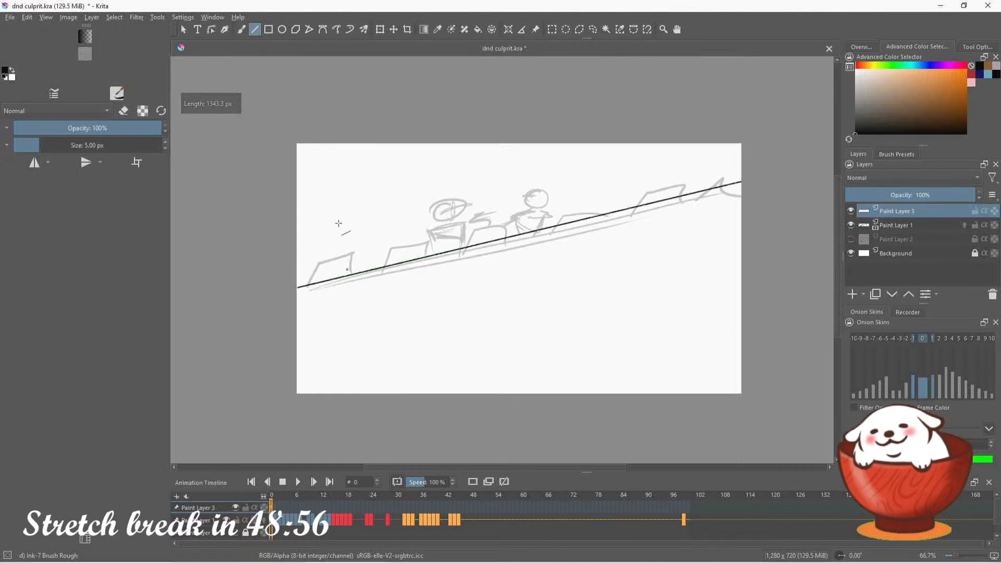
left_click(242, 29)
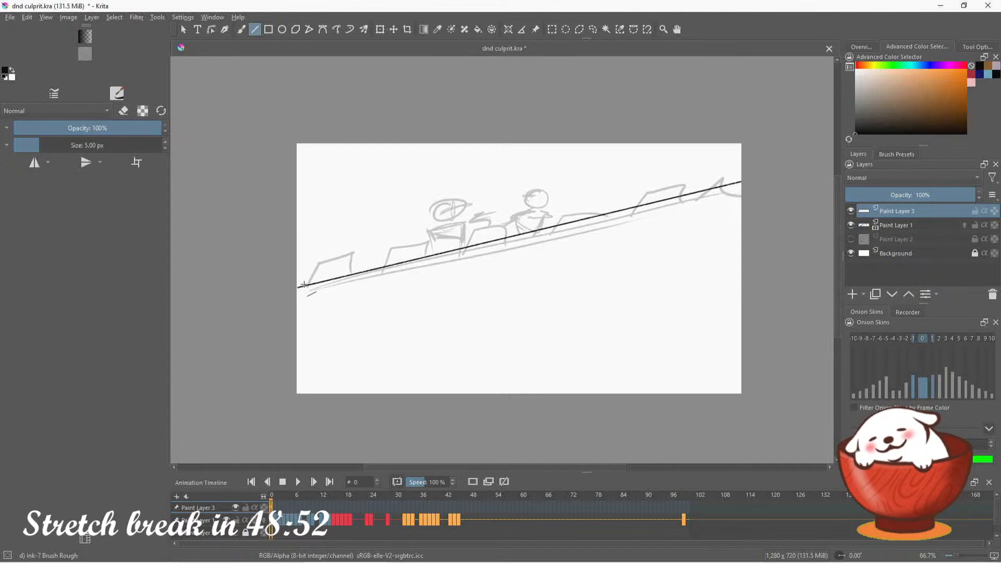
Outline the leftmost battlement block above the wall line with straight lines, including its side face, undoing the misplaced first edge
left_click_drag(304, 286, 308, 262)
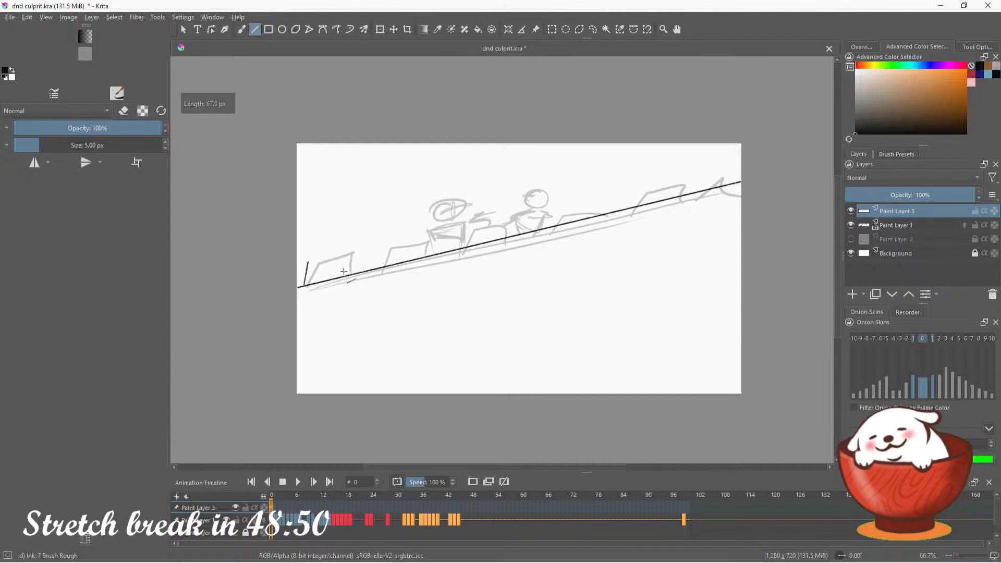
key("ctrl+z")
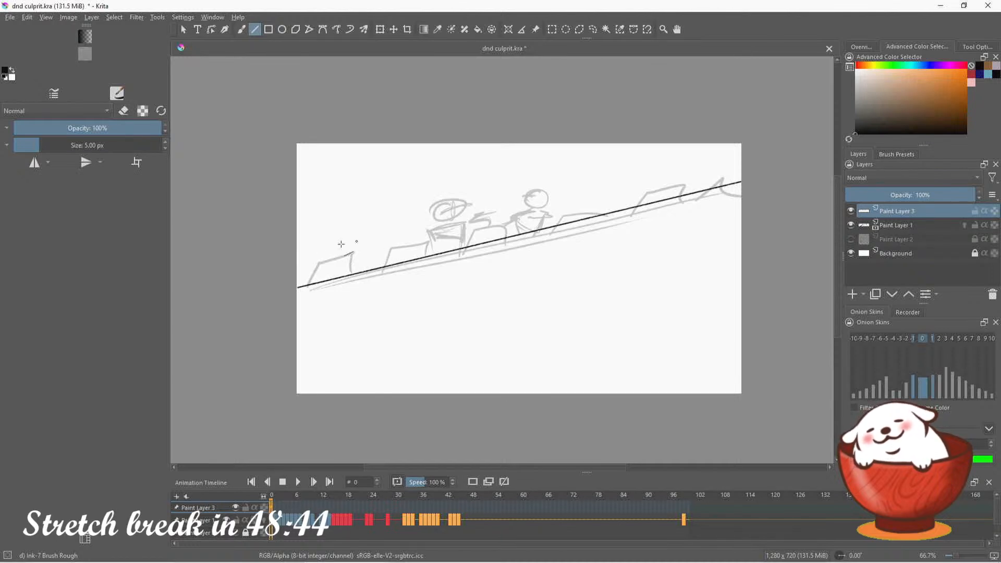
left_click_drag(307, 286, 313, 259)
mouse_move(313, 260)
left_mouse_down()
mouse_move(368, 246)
mouse_move(366, 271)
mouse_move(352, 246)
mouse_move(354, 270)
left_mouse_up()
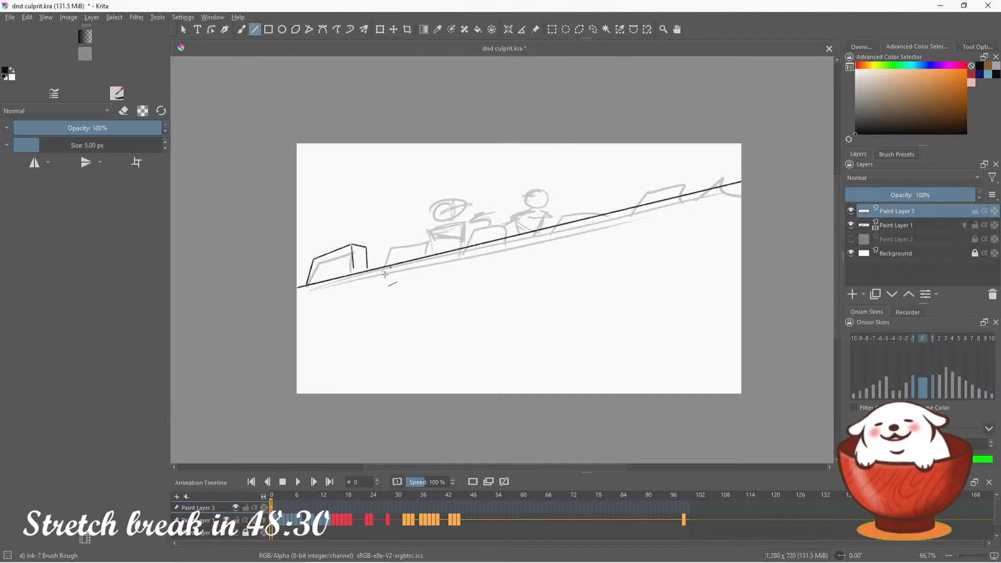
Select the battlement block's top and side face with a freehand selection, rotate them slightly clockwise, and clear the selection
left_click(593, 29)
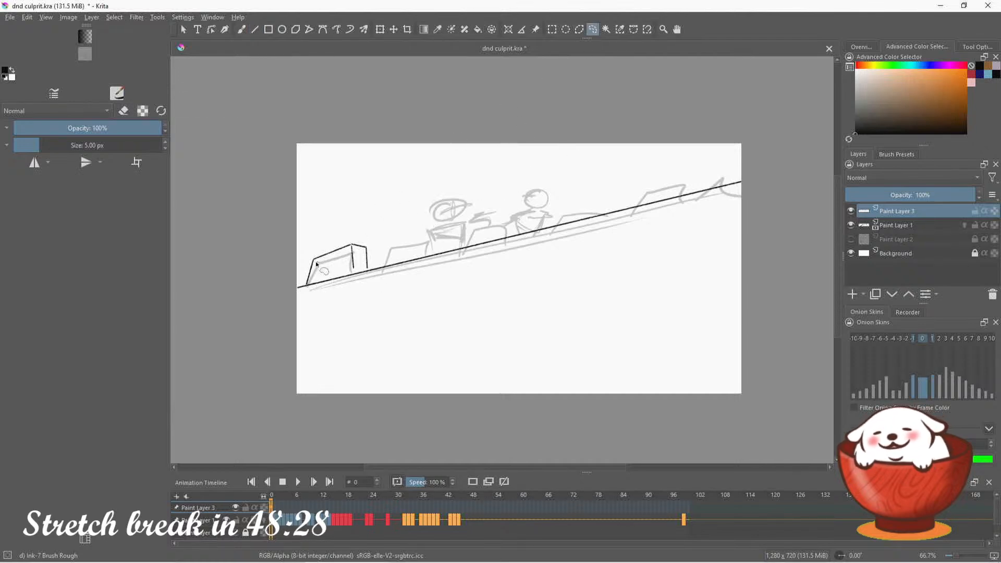
mouse_move(312, 260)
left_mouse_down()
mouse_move(355, 232)
mouse_move(382, 246)
mouse_move(364, 274)
mouse_move(336, 264)
left_mouse_up()
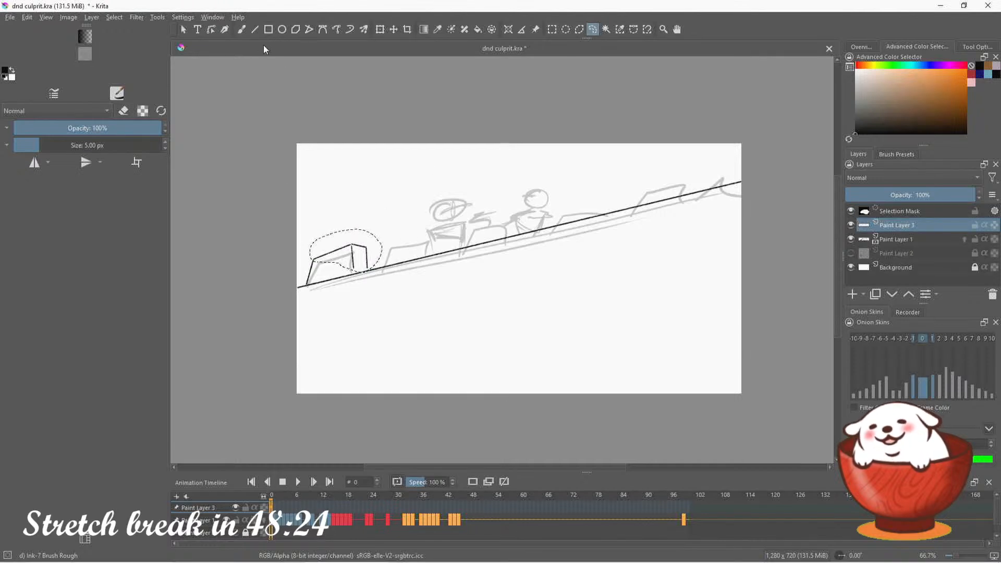
left_click(381, 29)
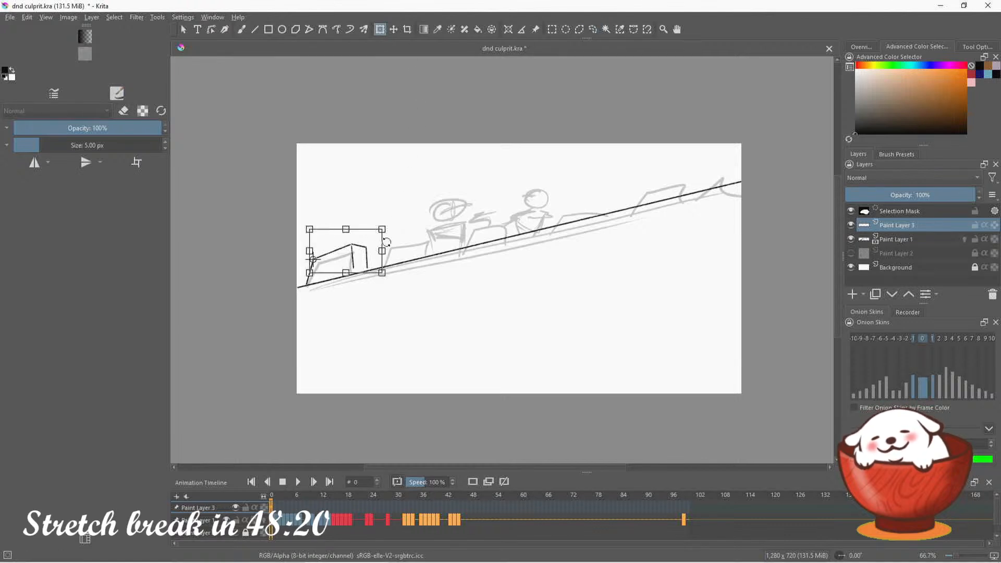
left_click_drag(382, 237, 382, 241)
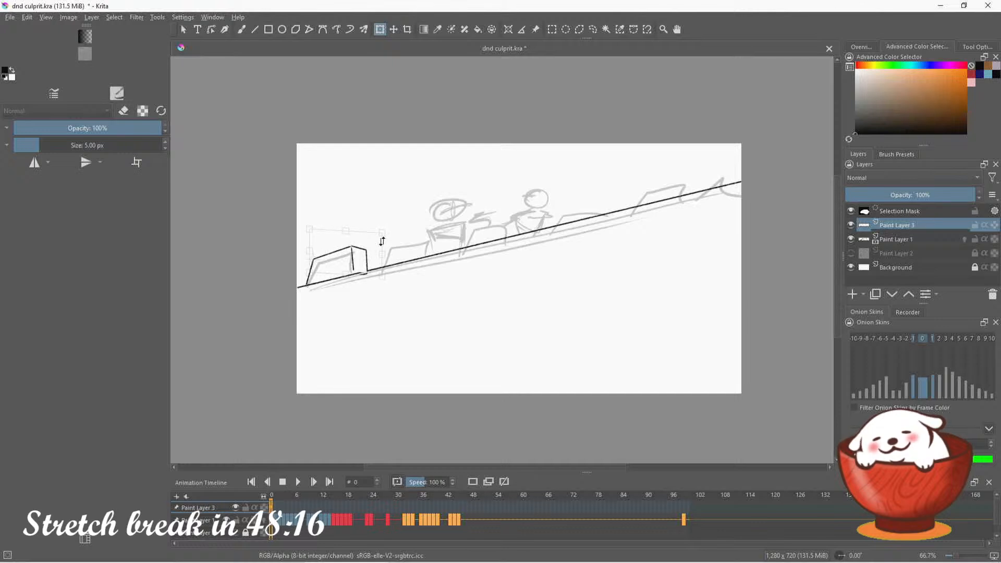
key("Return")
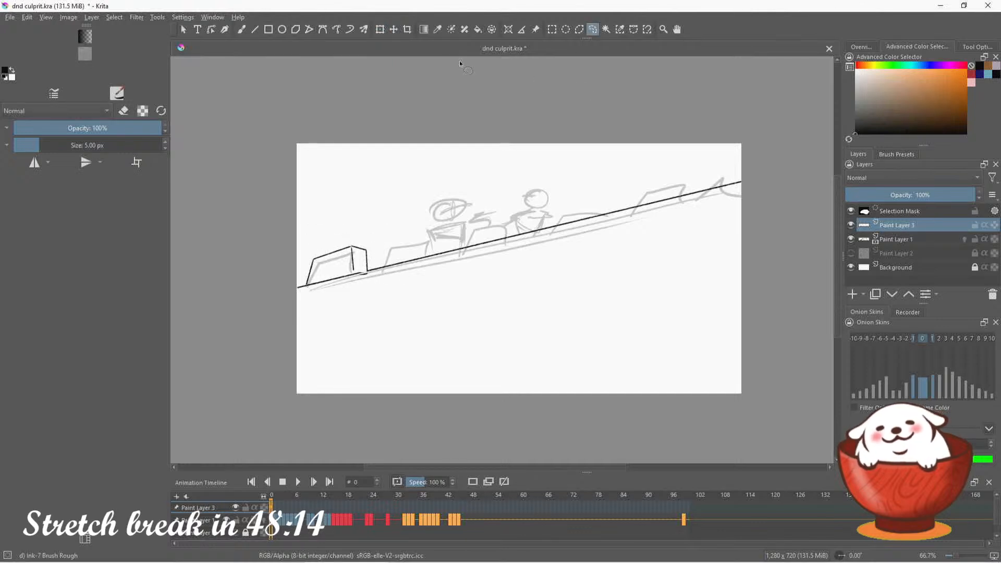
key("ctrl+shift+a")
Erase the block's two vertical side edges with a 23.21 px eraser, and return to the Line tool with erasing off
key("b")
left_click(123, 111)
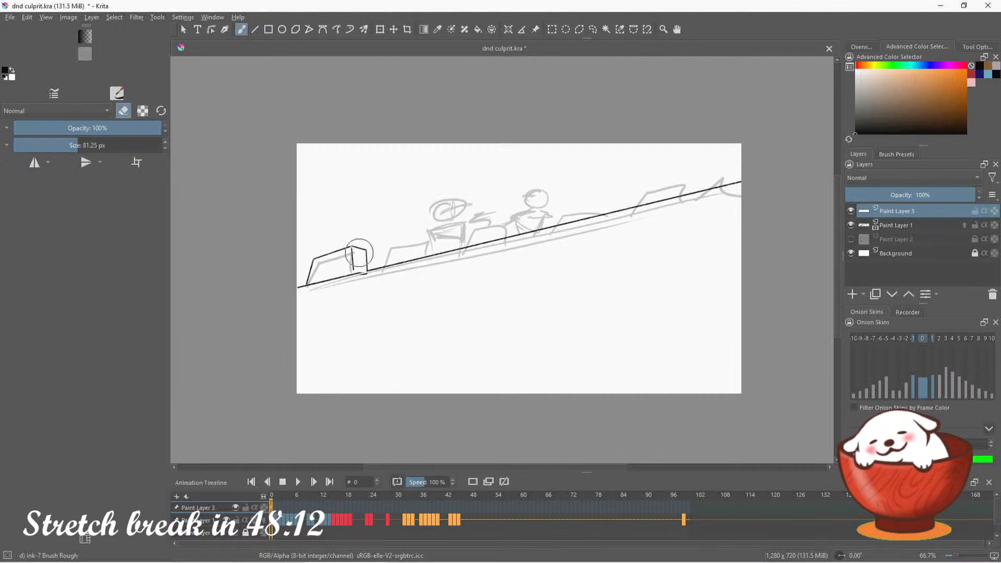
left_click_drag(52, 143, 56, 144)
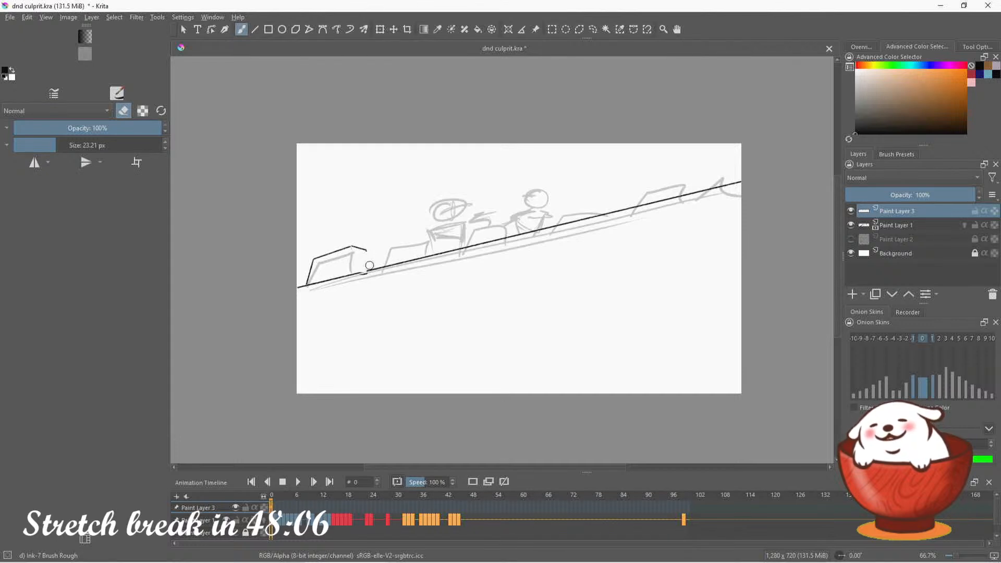
left_click(257, 31)
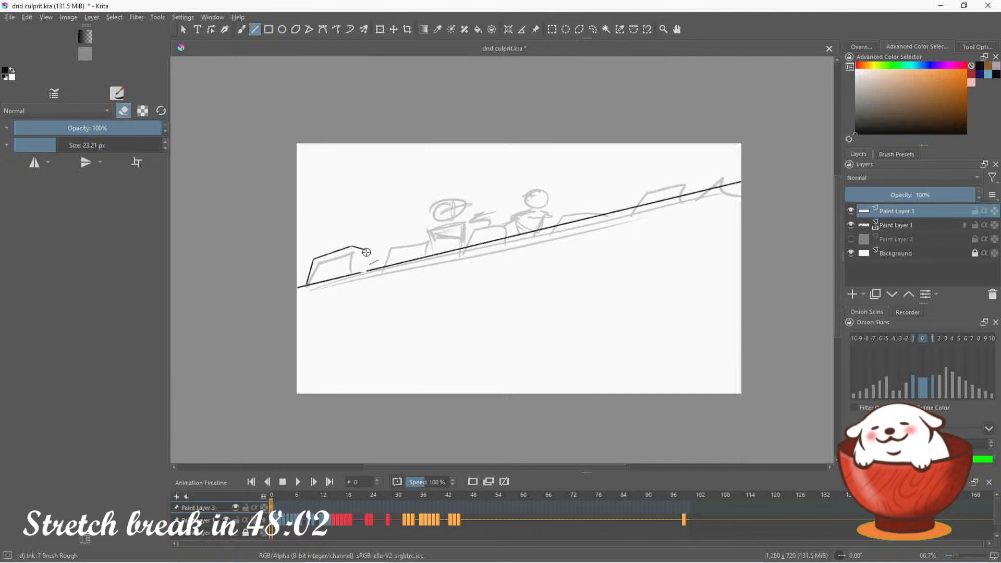
left_click(124, 112)
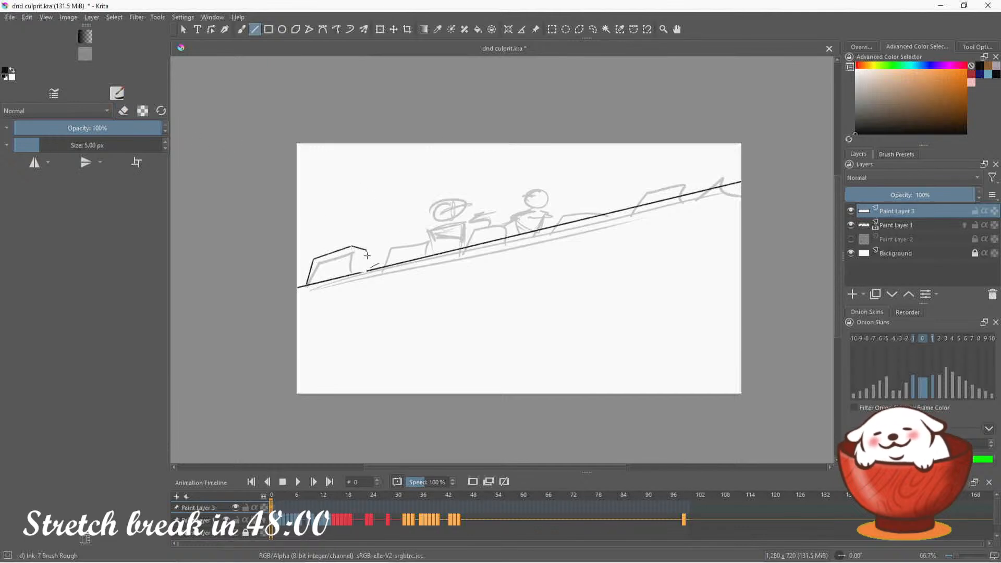
Redraw the leftmost battlement block's two side edges as straight lines, undoing the misplaced attempts
mouse_move(367, 252)
left_mouse_down()
mouse_move(364, 271)
mouse_move(352, 249)
mouse_move(355, 271)
mouse_move(369, 257)
mouse_move(373, 267)
mouse_move(356, 270)
left_mouse_up()
key("ctrl+z")
key("ctrl+z")
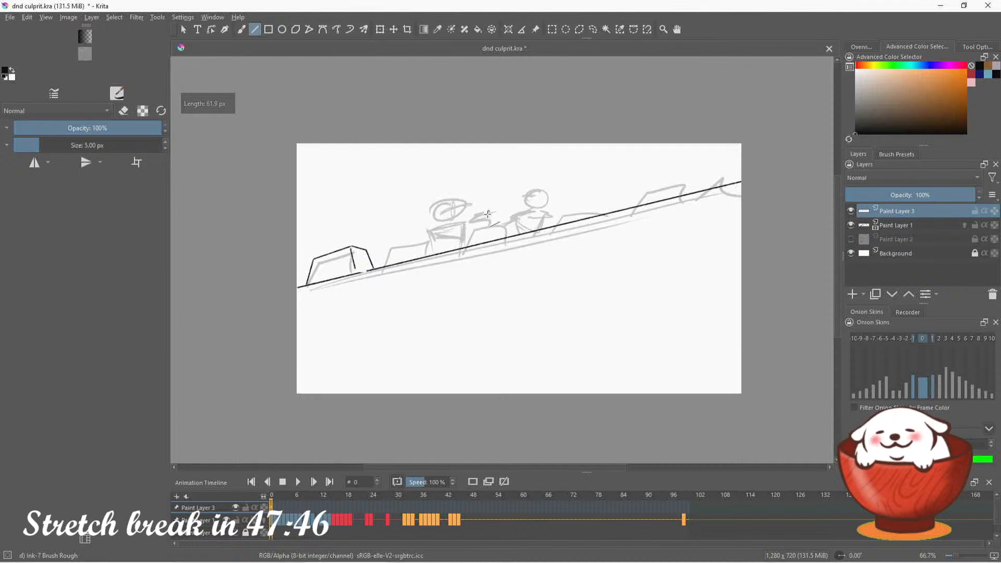
Select the finished battlement block with a freehand selection, paste five copies of it as new layers, and clear the selection
left_click(593, 30)
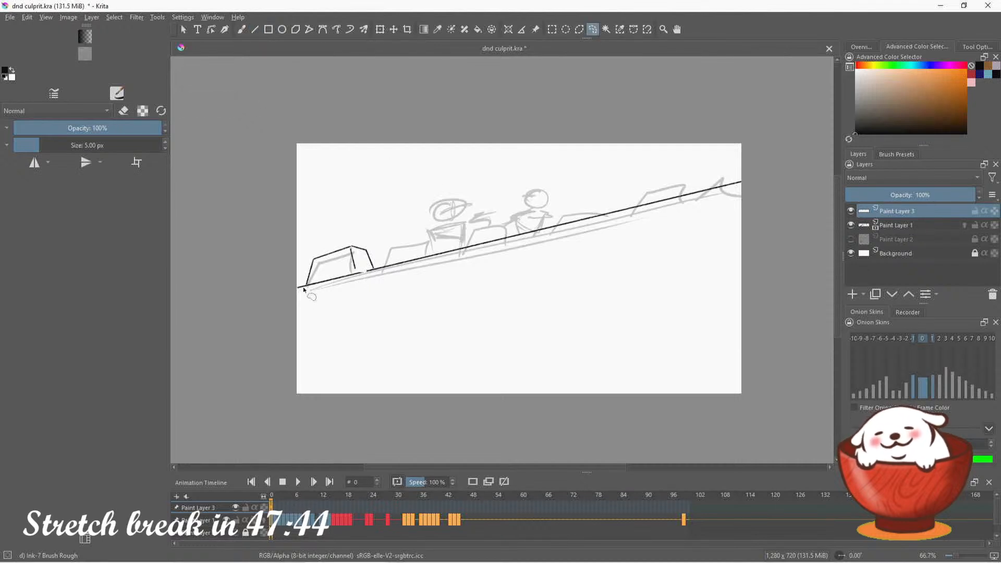
mouse_move(317, 284)
left_mouse_down()
mouse_move(382, 264)
mouse_move(360, 240)
mouse_move(298, 261)
left_mouse_up()
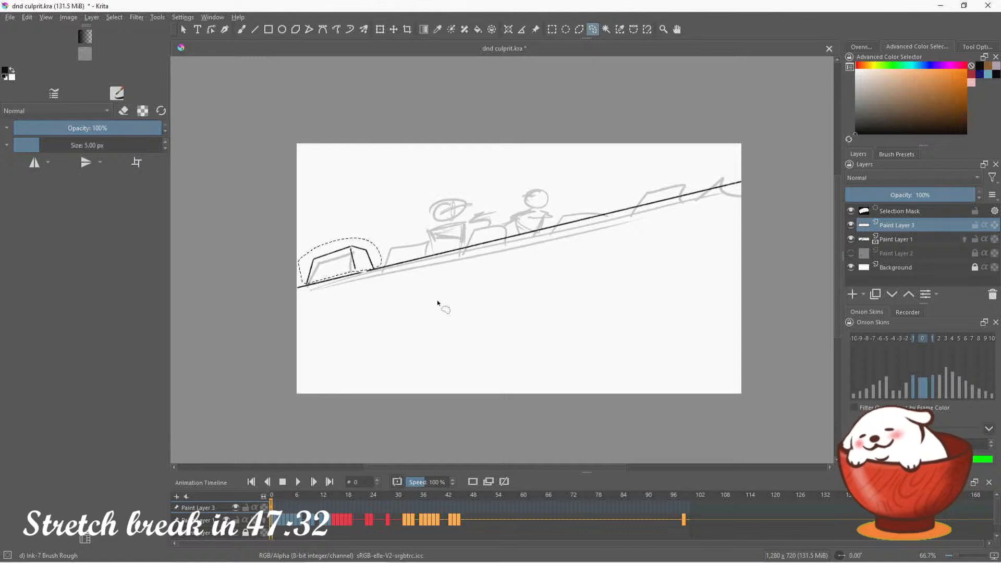
key("ctrl+v")
key("ctrl+v")
key("ctrl+v")
key("ctrl+v")
key("ctrl+v")
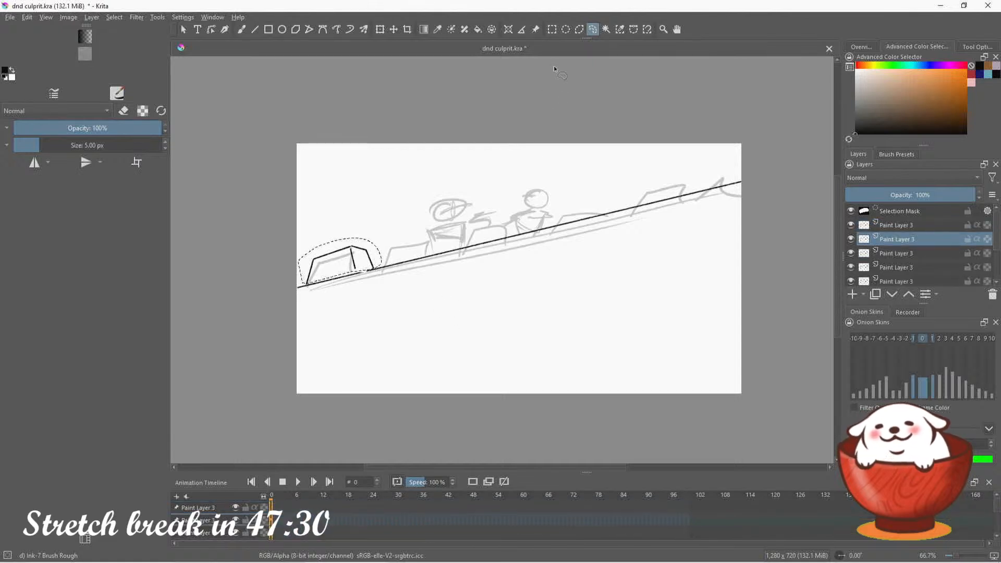
key("ctrl+shift+a")
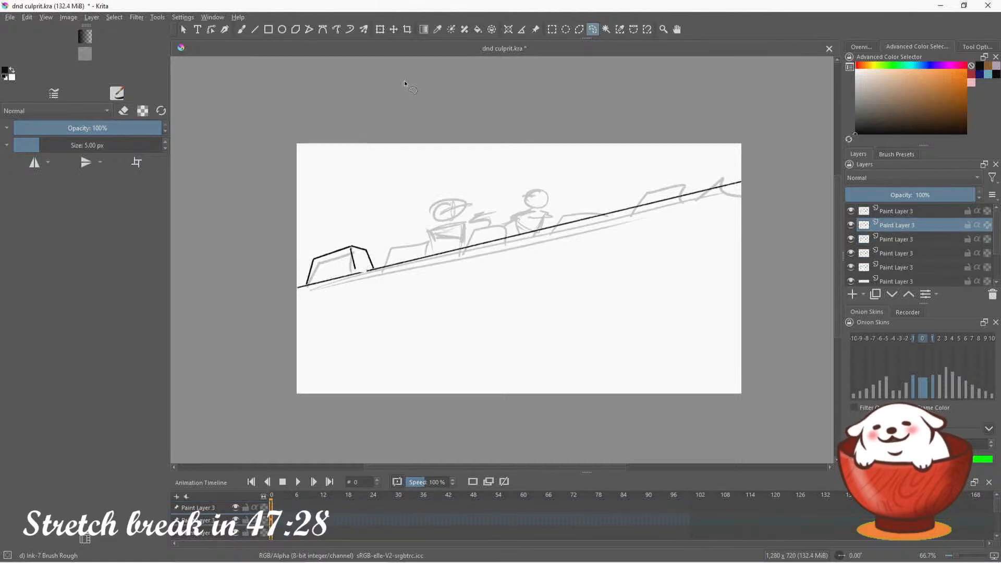
Move four of the pasted block copies one by one along the wall line, spacing them roughly evenly up to its upper end
left_click(394, 31)
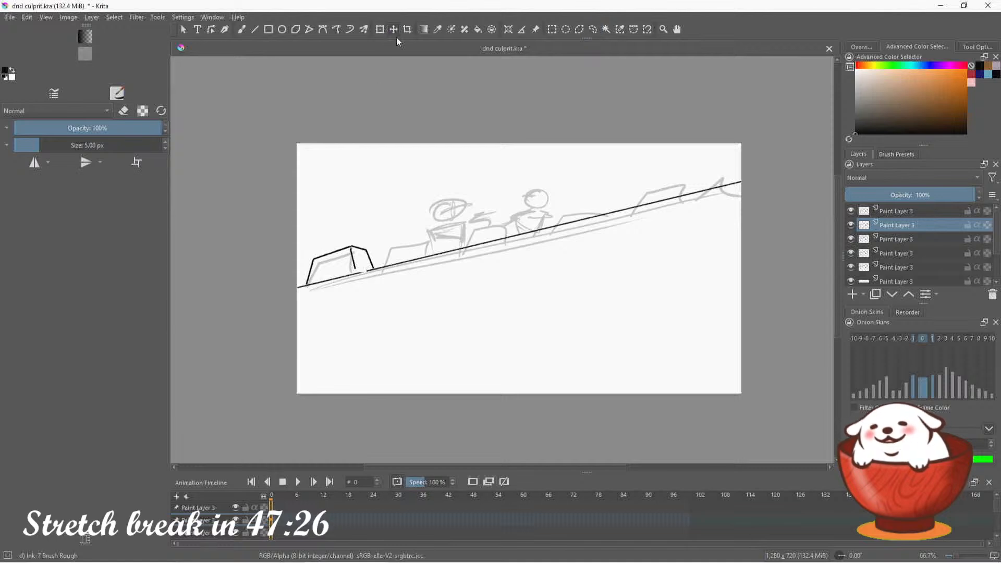
left_click_drag(363, 256, 437, 241)
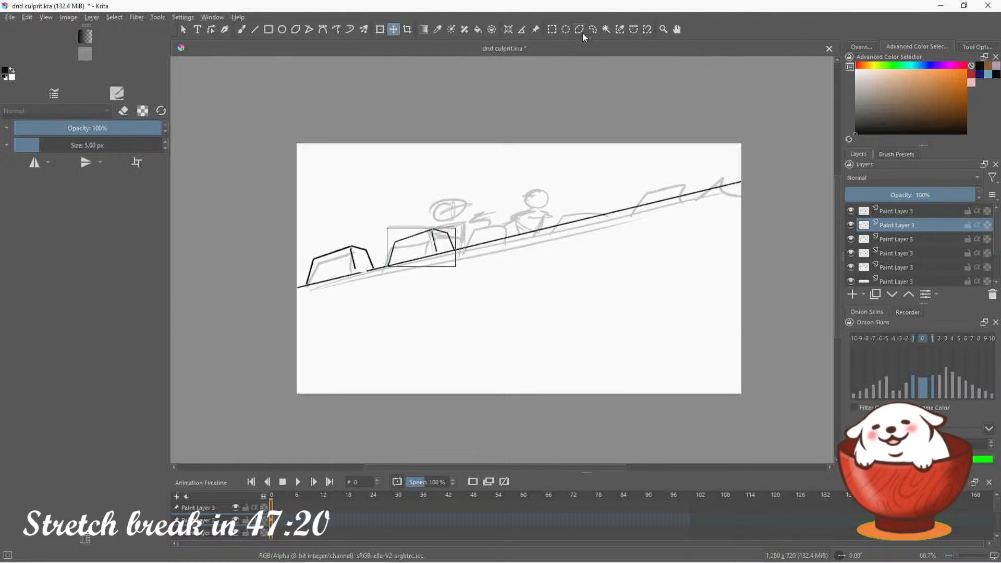
left_click(897, 240)
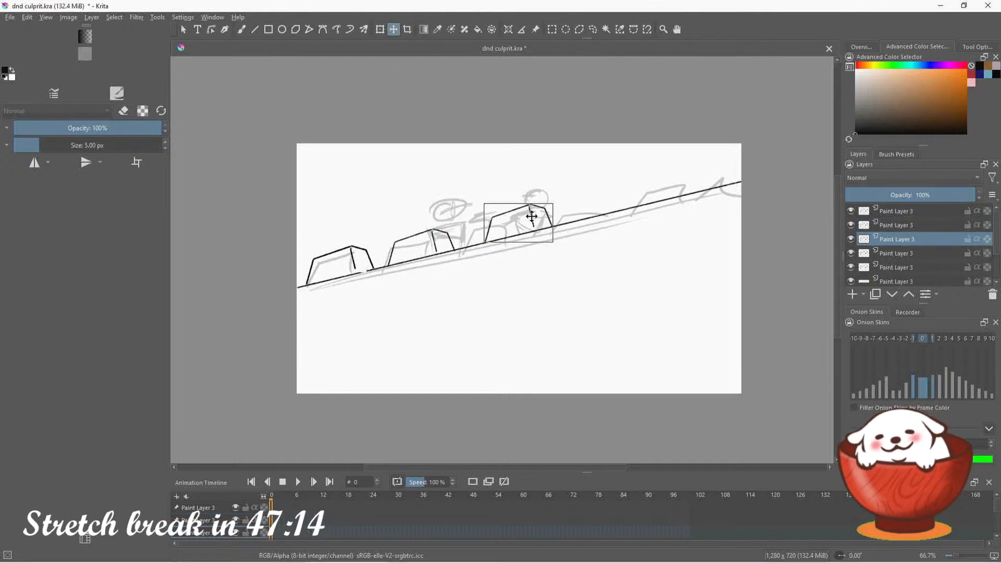
left_click_drag(532, 216, 519, 220)
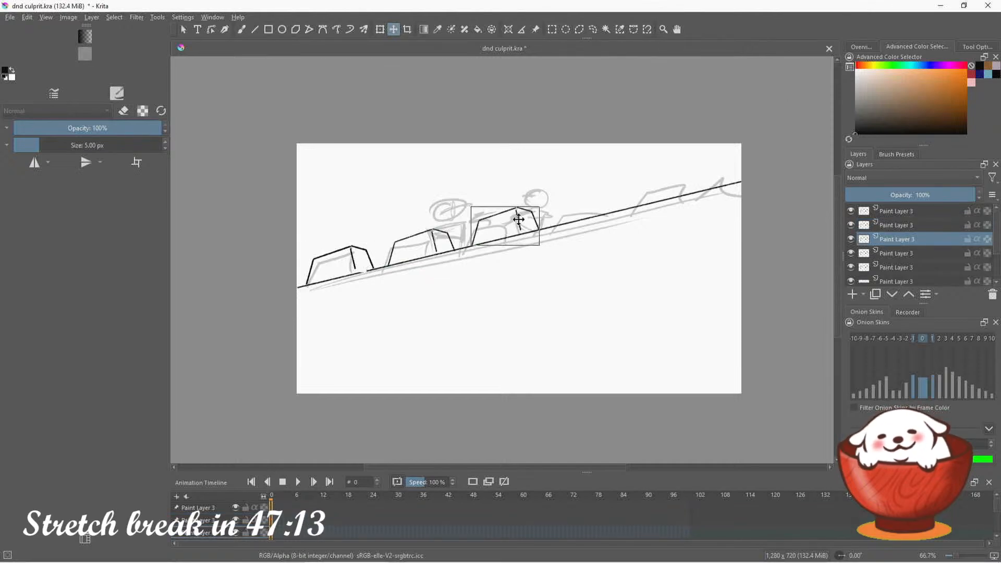
left_click(901, 256)
mouse_move(349, 257)
left_mouse_down()
mouse_move(607, 204)
mouse_move(599, 197)
left_mouse_up()
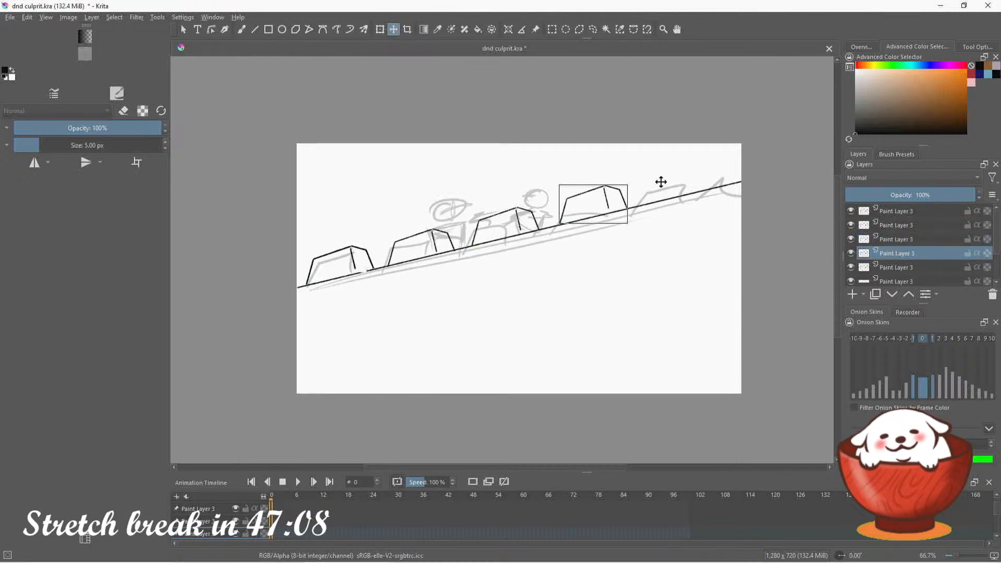
left_click(912, 268)
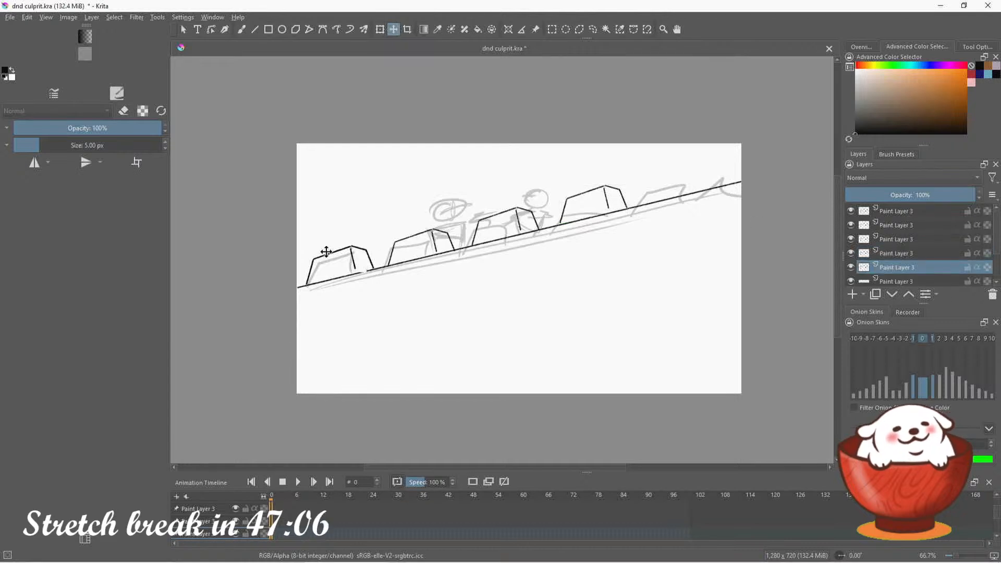
mouse_move(327, 252)
left_mouse_down()
mouse_move(449, 237)
mouse_move(701, 169)
left_mouse_up()
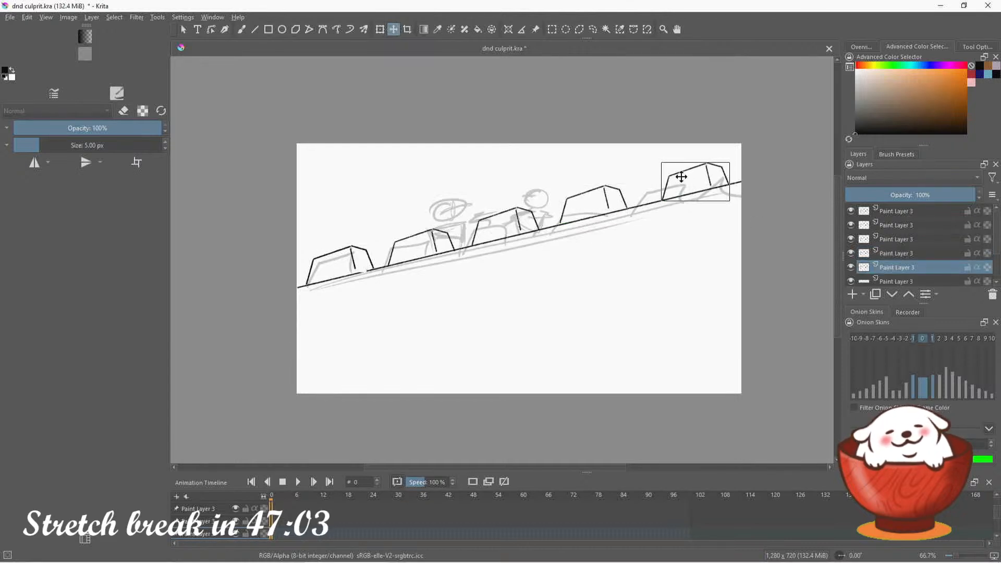
Delete the spare topmost block copy layer and save the document, keeping it open
left_click(924, 212)
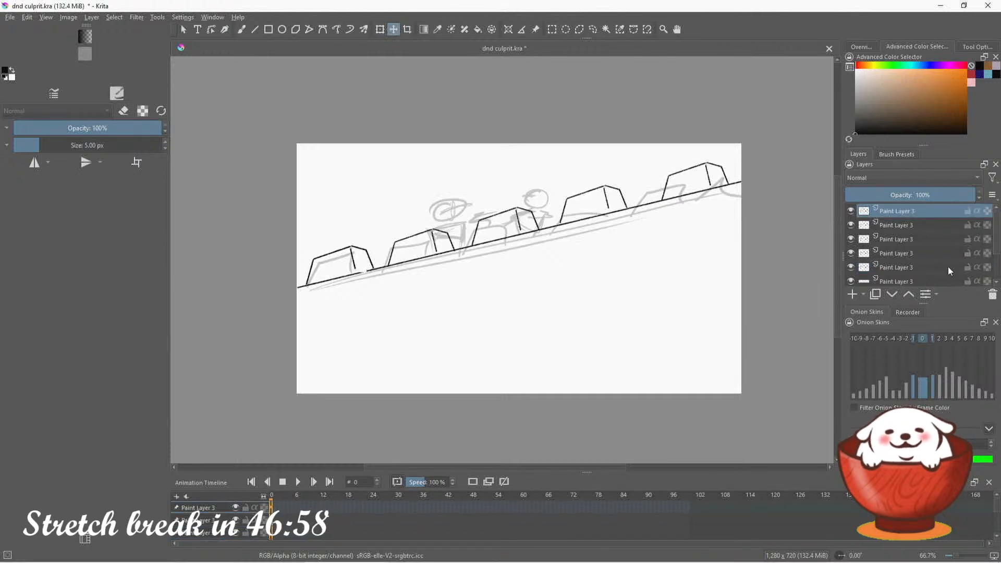
left_click(993, 293)
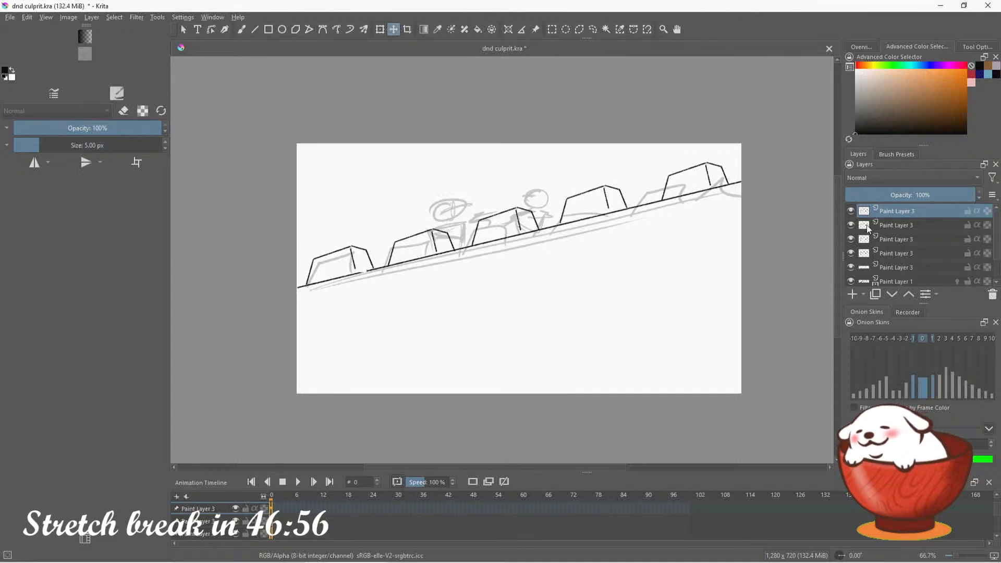
key("ctrl+w")
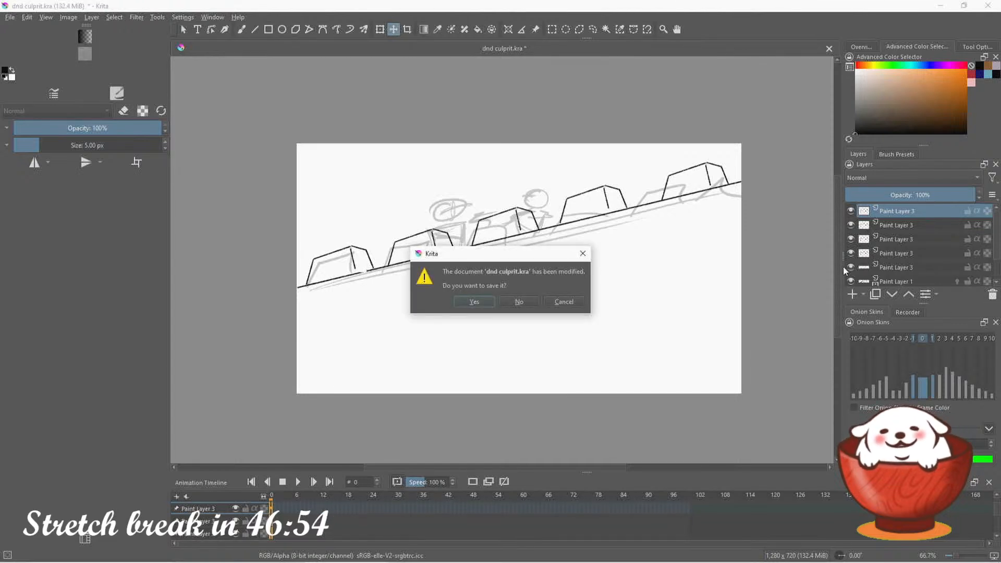
left_click(574, 302)
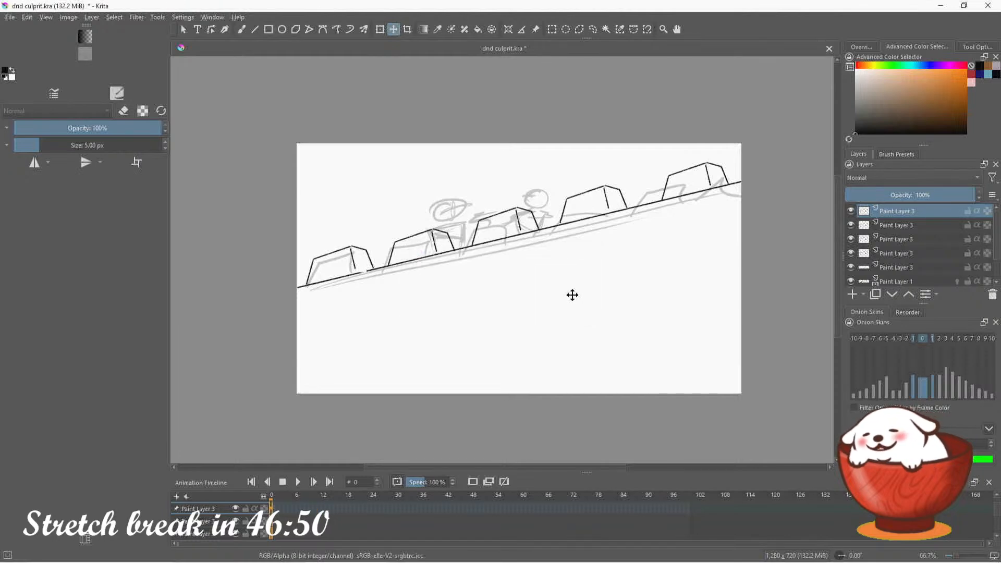
key("ctrl+s")
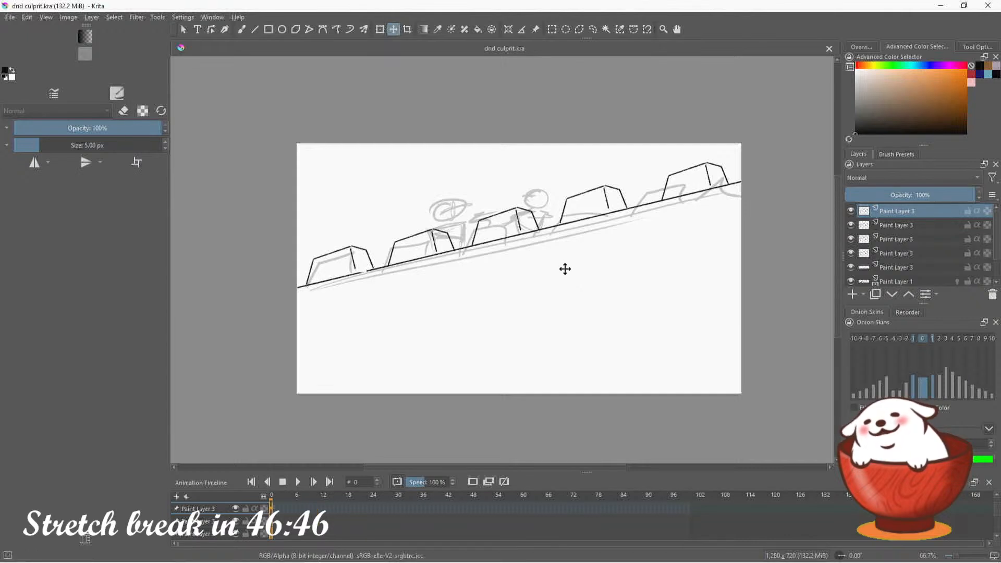
Merge the block copy layers down into the wall line's layer, and lock the sketch layer Paint Layer 1
key("ctrl+e")
key("ctrl+e")
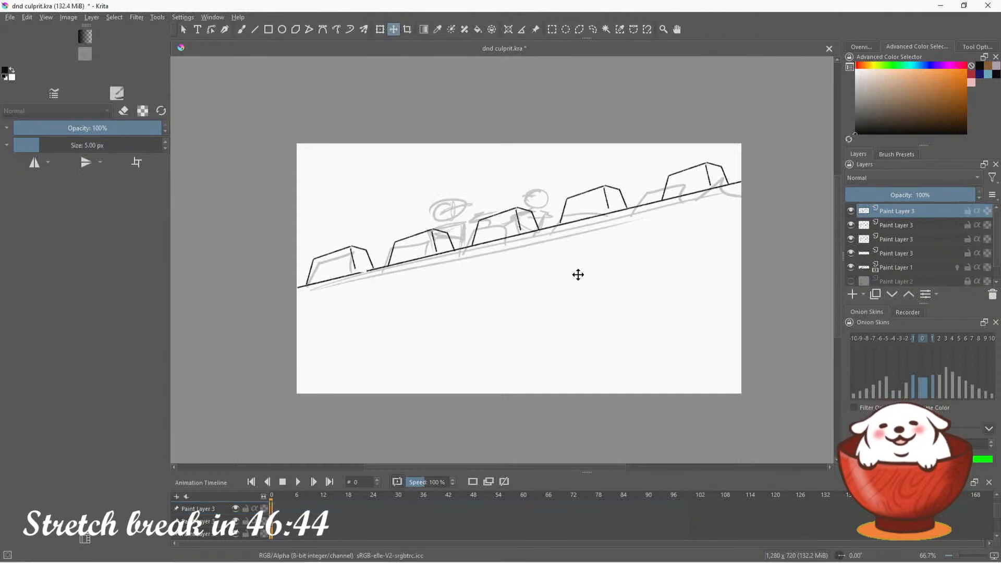
key("ctrl+e")
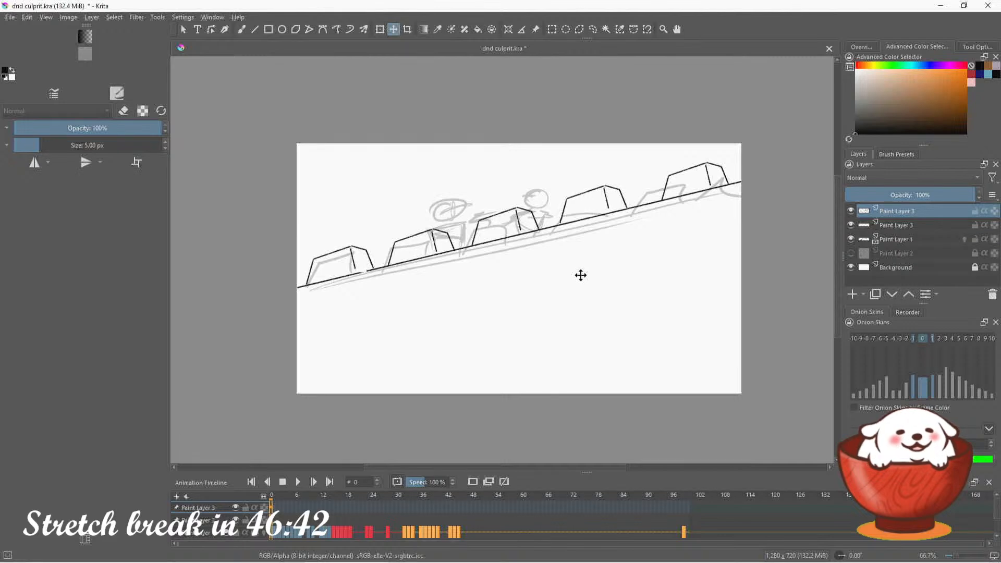
key("ctrl+e")
left_click(975, 225)
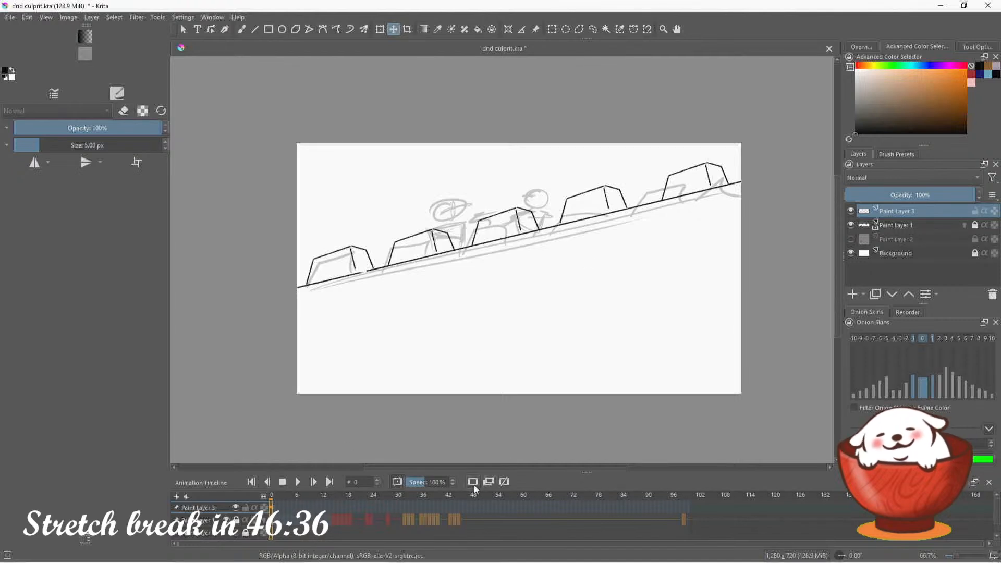
Advance to frame 1 and duplicate the wall line art as a keyframe on Paint Layer 3
left_click(297, 483)
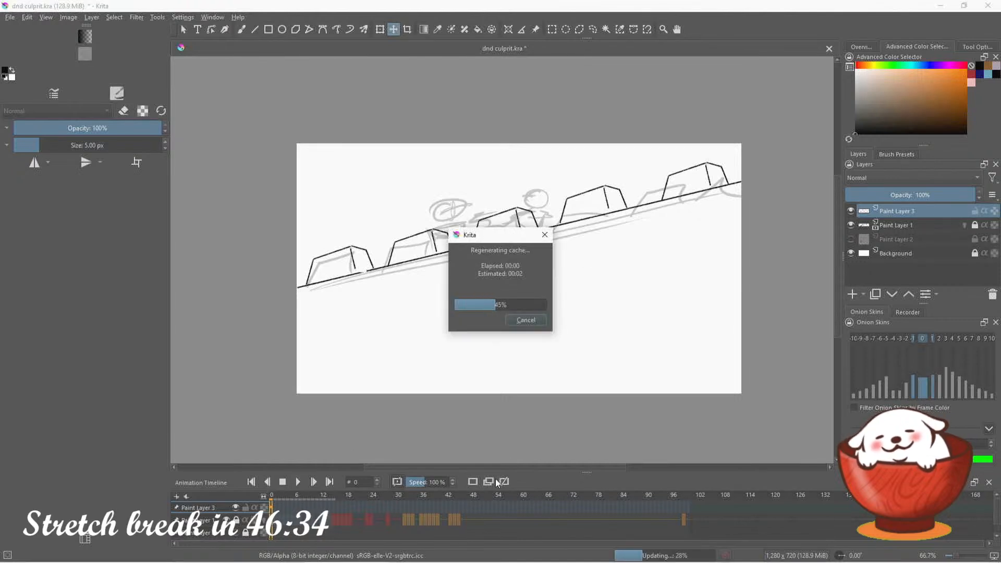
left_click(314, 483)
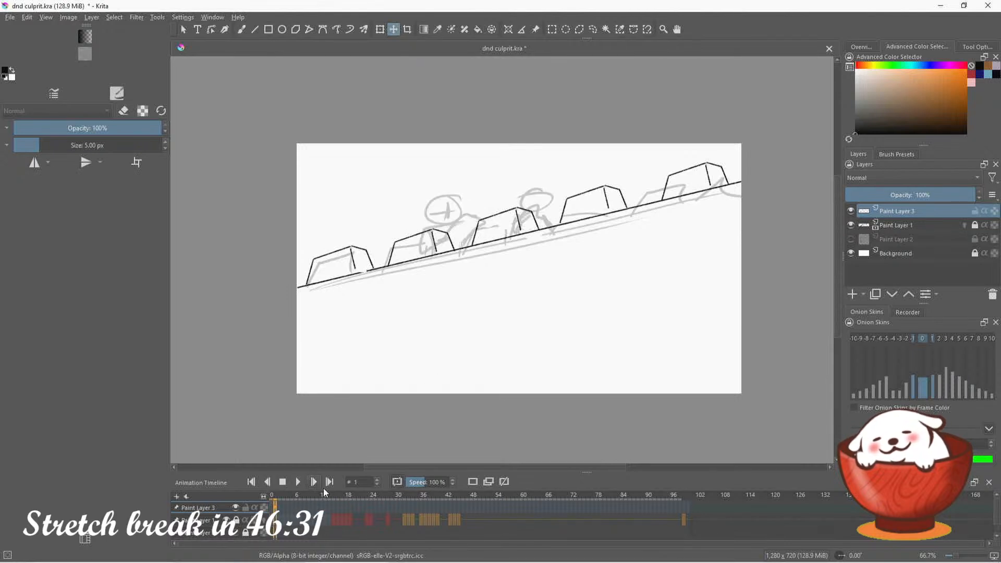
left_click(488, 482)
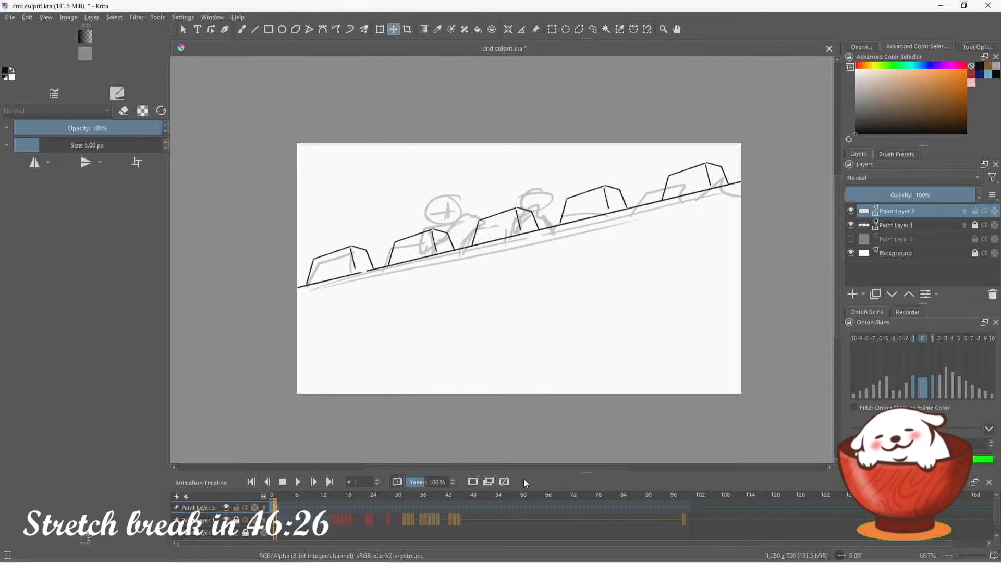
On frame 3, duplicate the wall keyframe and move the line art up onto the sketched wall
left_click(315, 482)
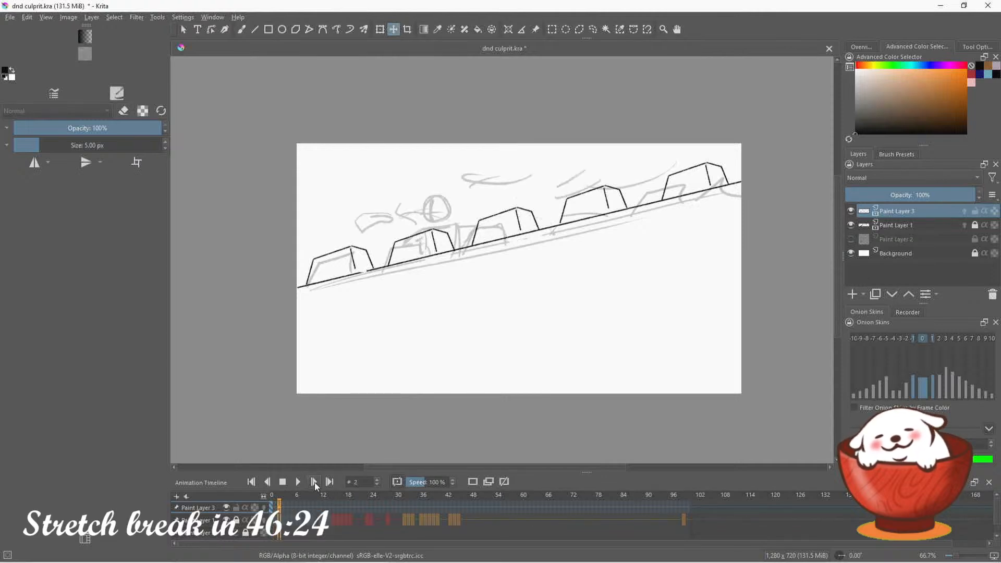
left_click(314, 482)
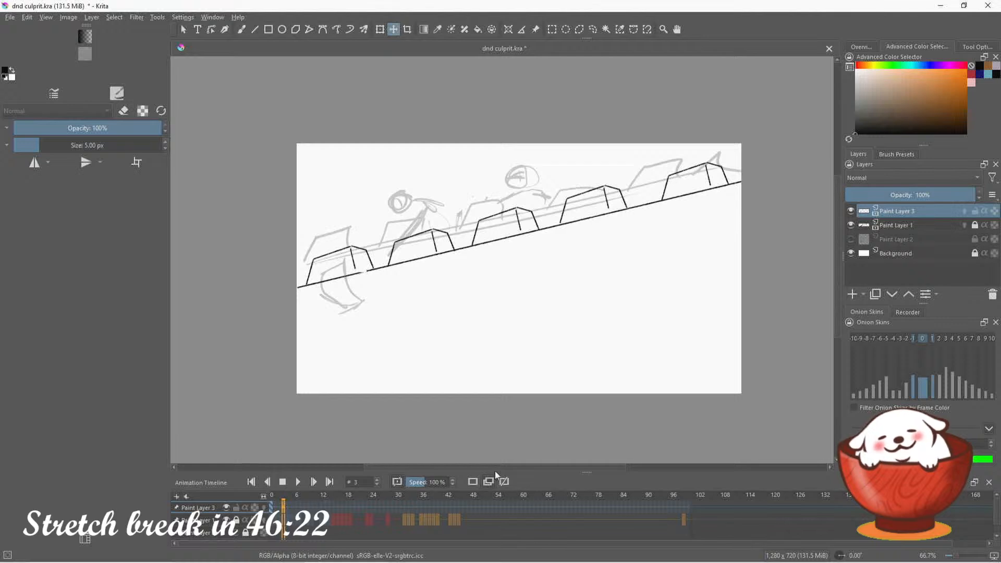
left_click(558, 217)
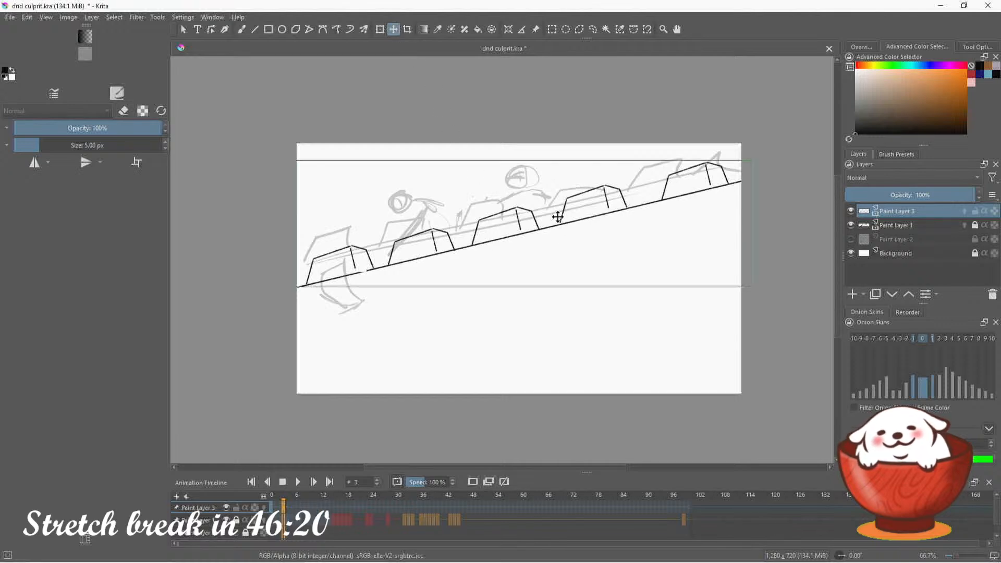
left_click_drag(558, 217, 559, 204)
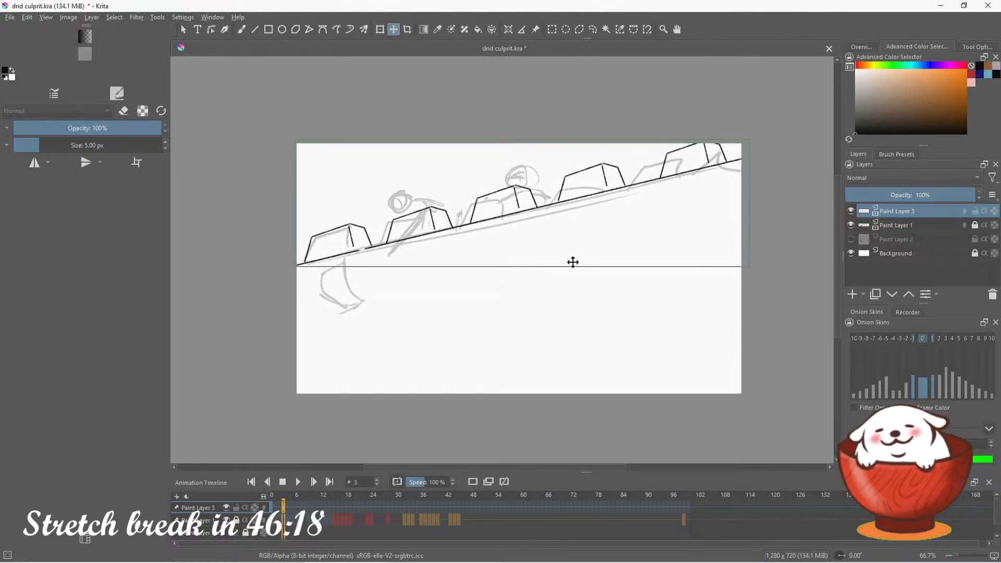
Duplicate the wall line art onto frames 4 and 5, moving it up to the sketch on 4 and almost off the canvas on 5
left_click(315, 482)
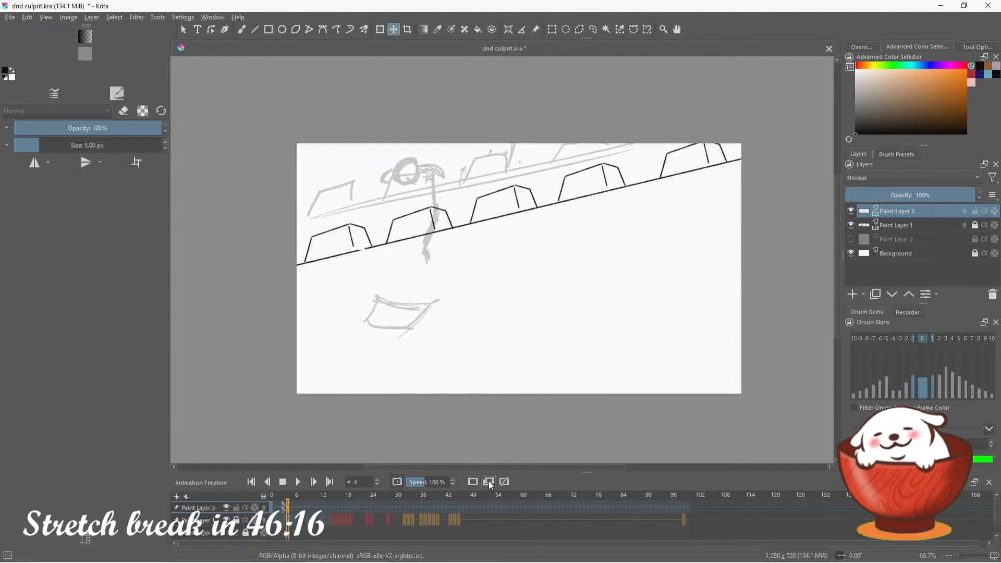
mouse_move(551, 192)
left_mouse_down()
mouse_move(546, 142)
mouse_move(541, 156)
left_mouse_up()
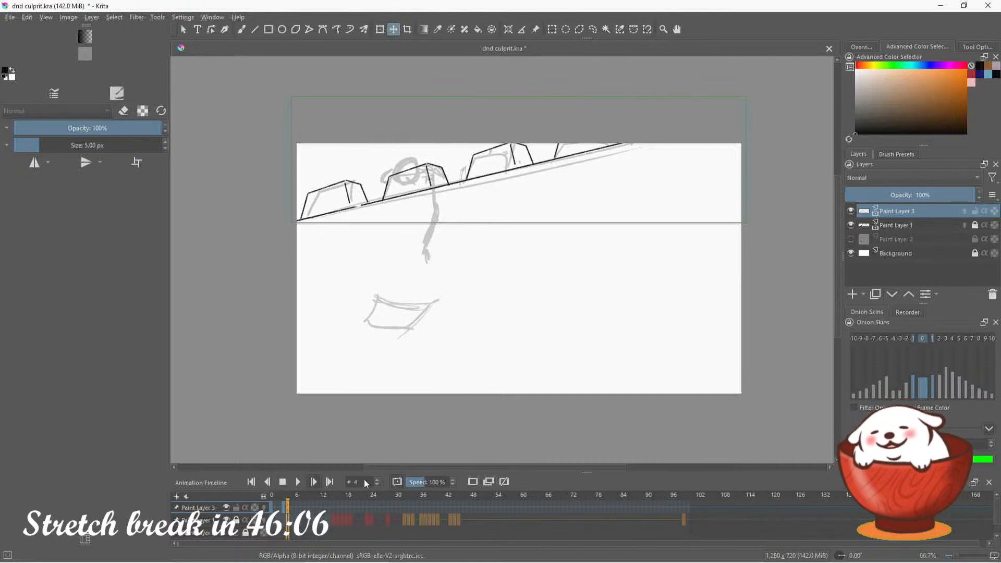
key("period")
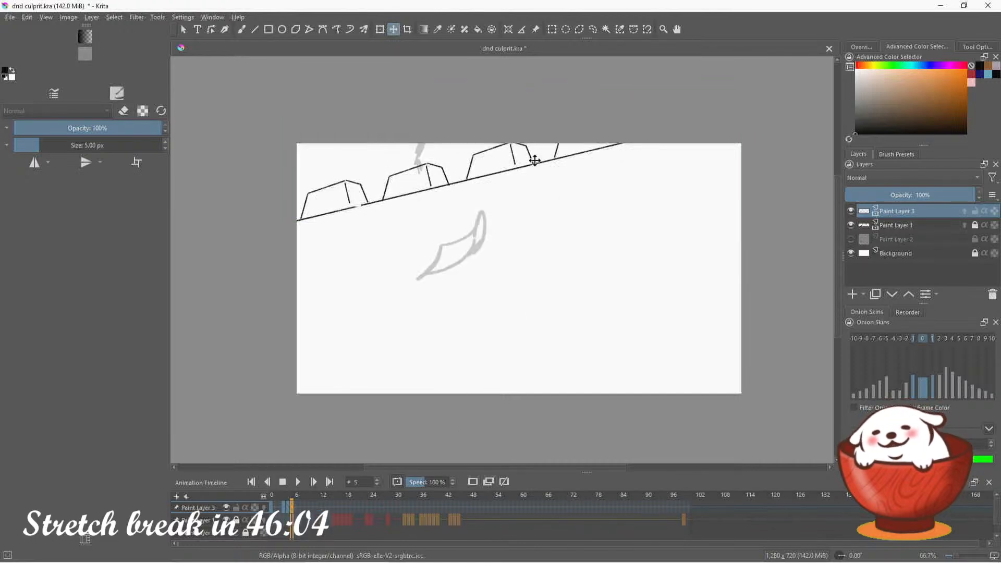
left_click_drag(535, 161, 532, 101)
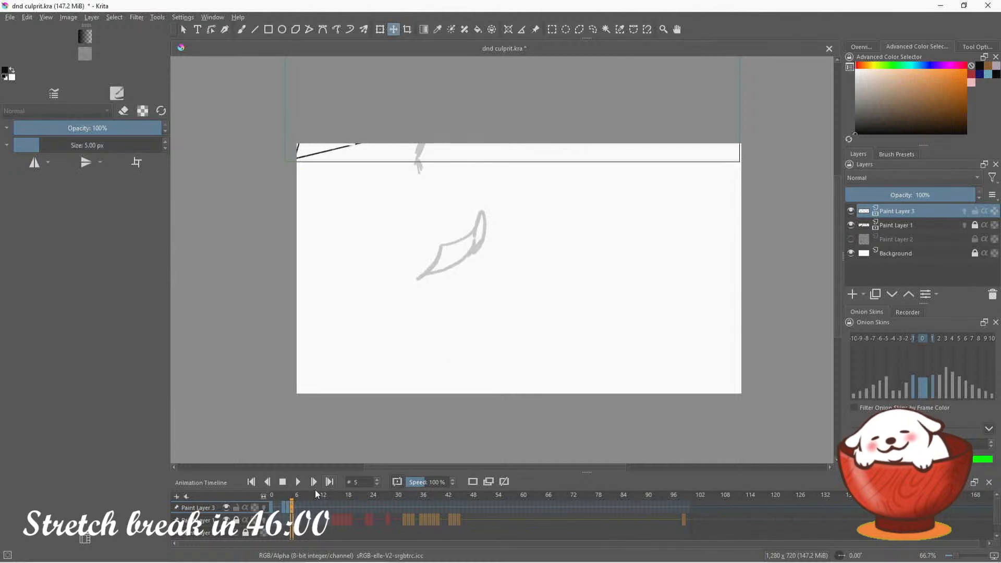
Check the wall's upward movement against the sketch on frames 3 to 5, ending on frame 6
left_click(285, 513)
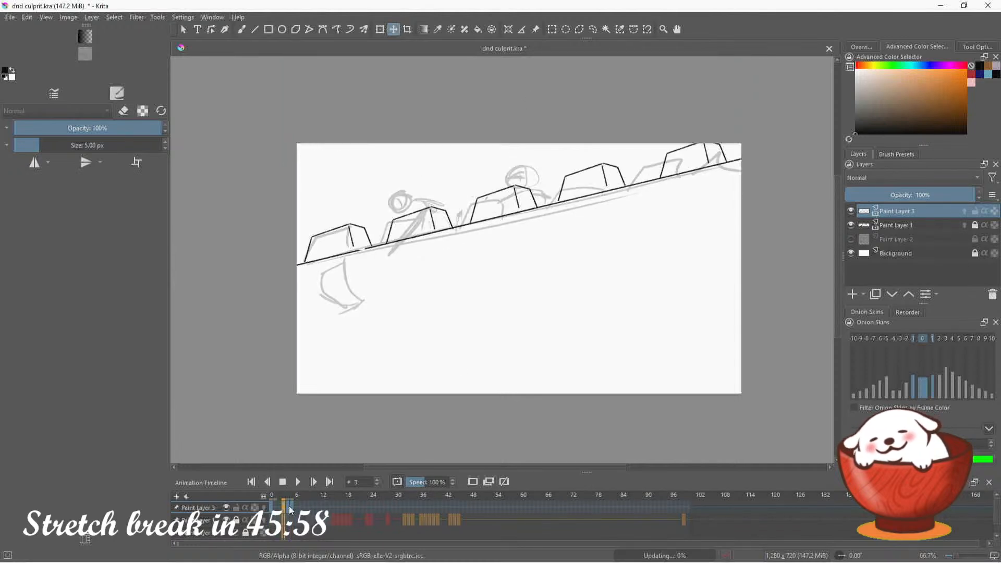
left_click(288, 509)
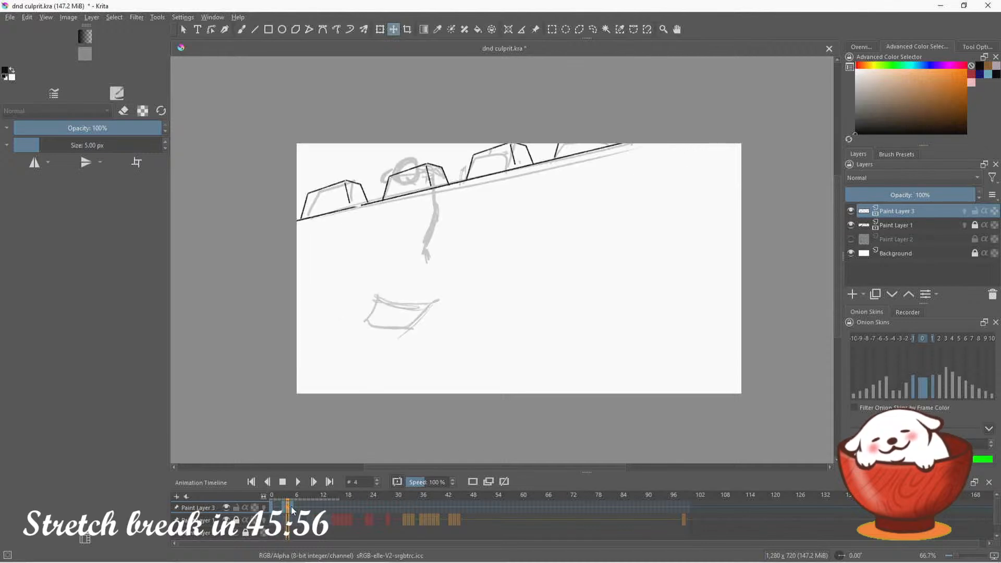
left_click(292, 507)
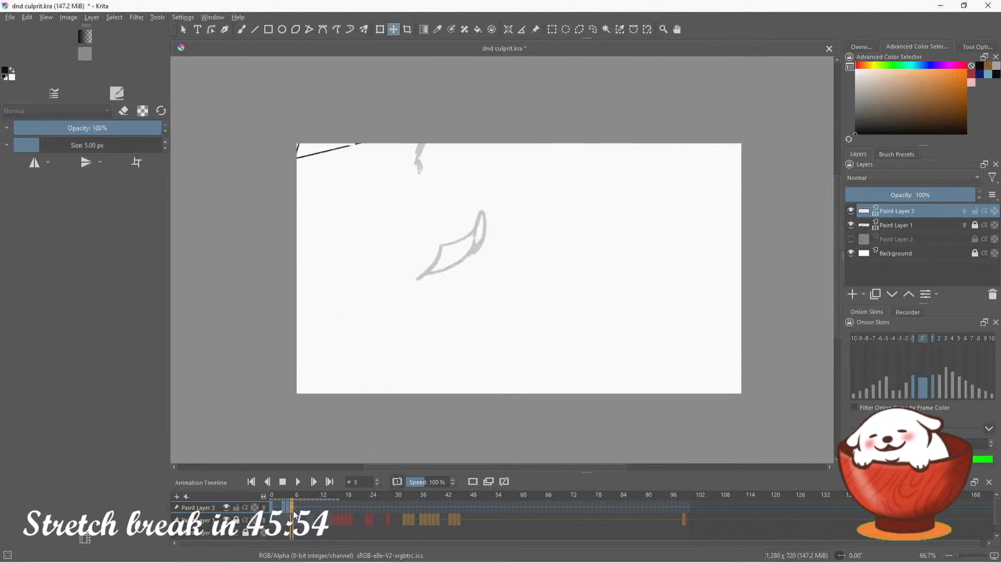
left_click(297, 508)
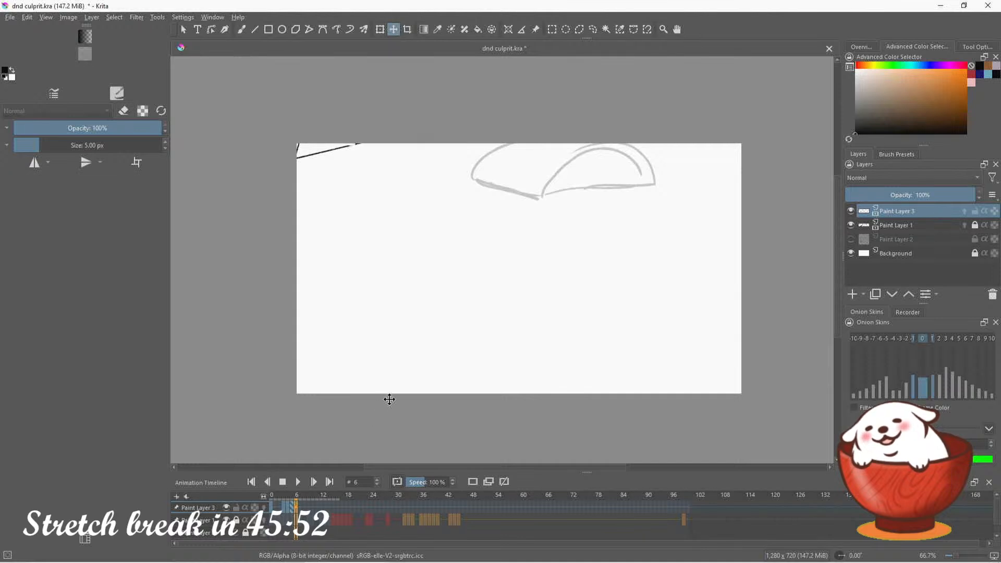
Add a blank keyframe at frame 6 of Paint Layer 3, select the Freehand Brush, and show the canvas overview
left_click(473, 483)
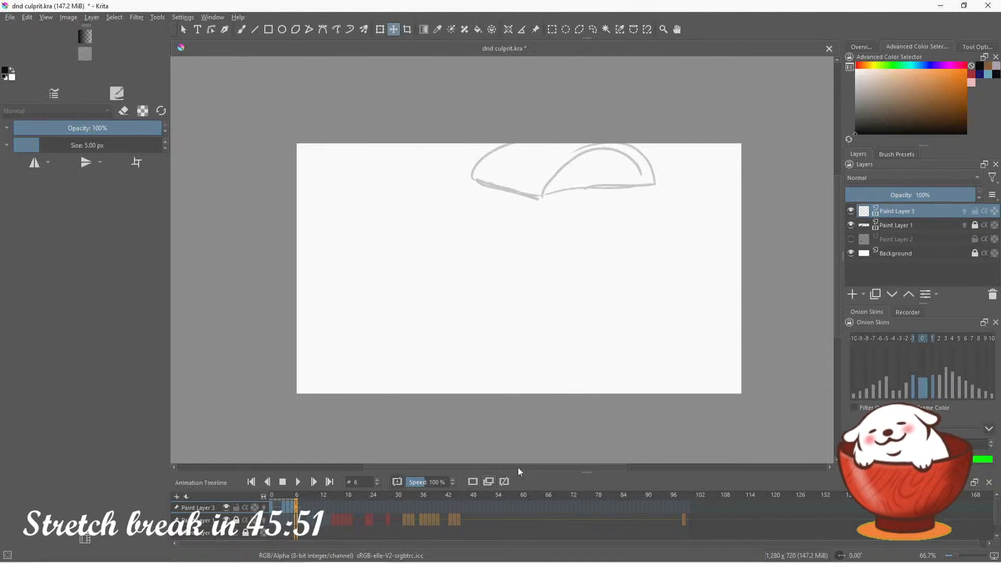
left_click(242, 29)
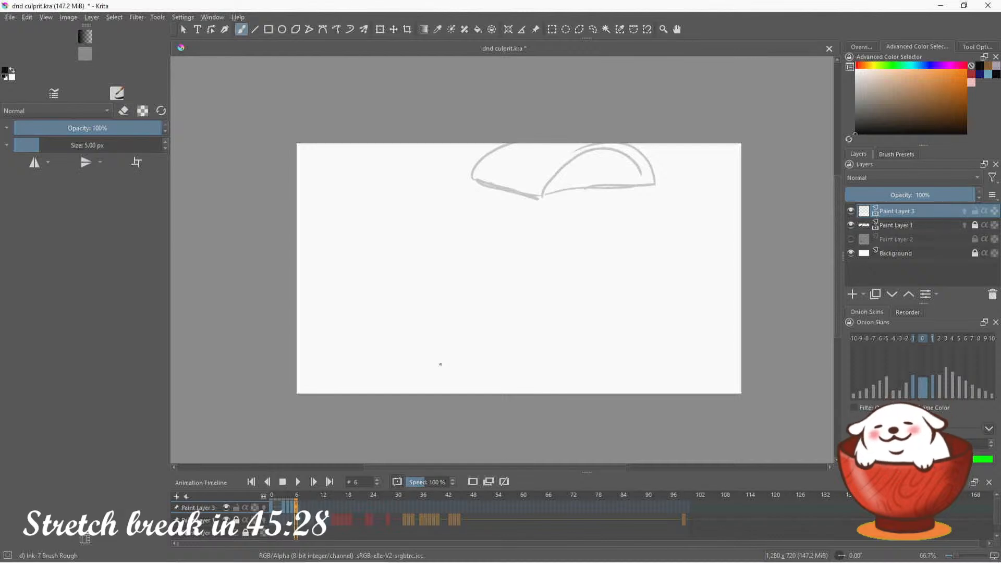
left_click(862, 47)
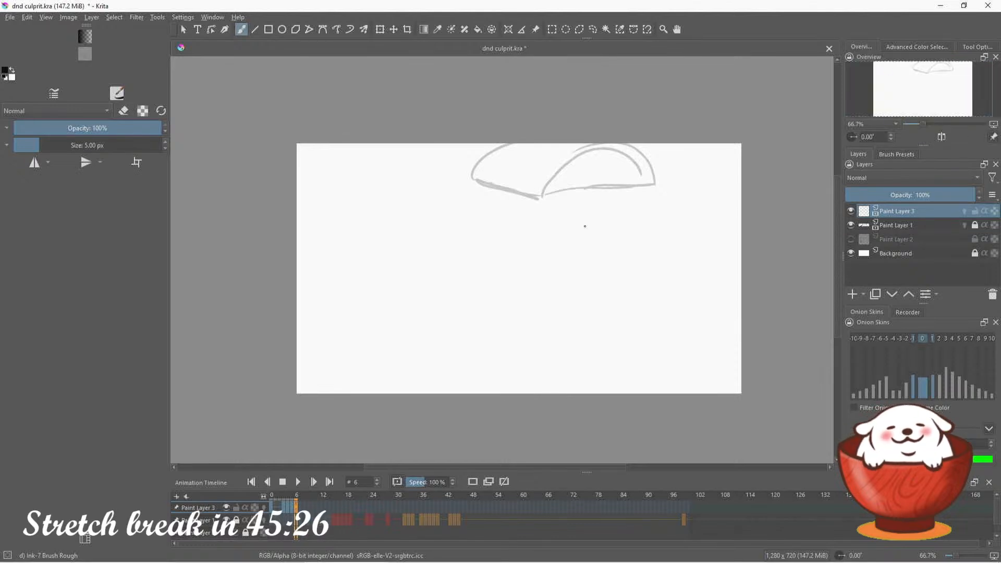
Review the wall line art and rough sketch on frames between 0 and 15, returning to frame 0
left_click(273, 508)
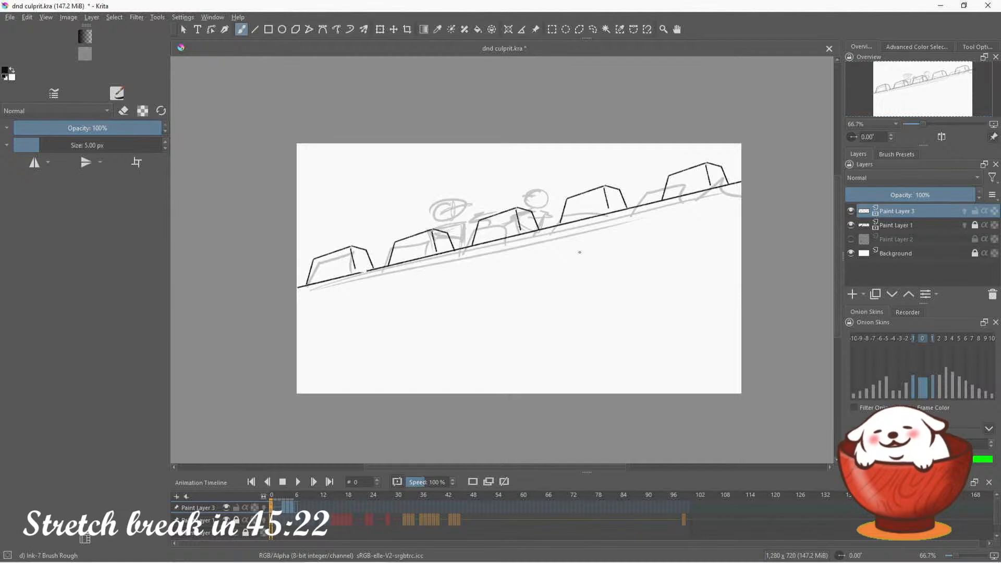
left_click(311, 509)
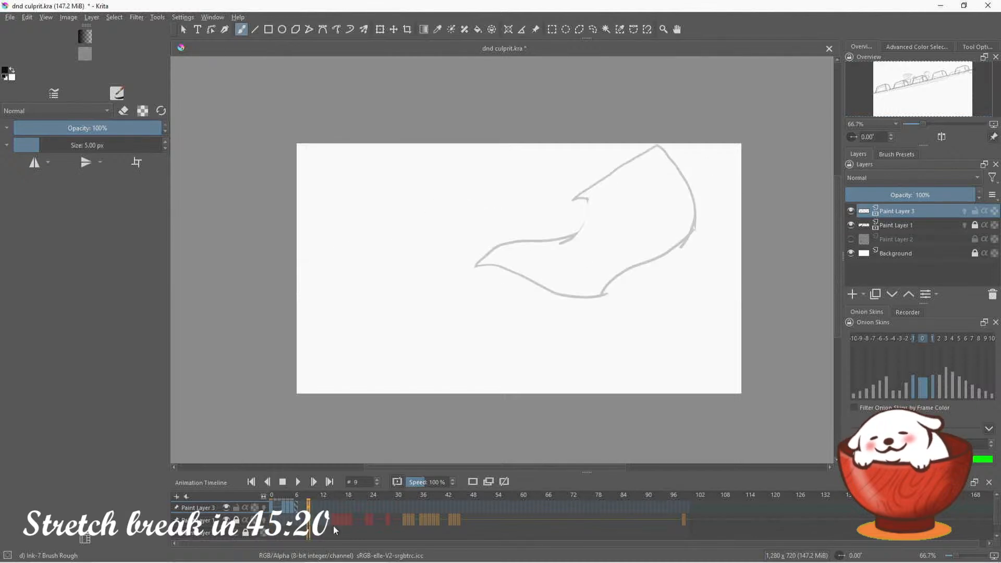
left_click_drag(315, 511, 321, 514)
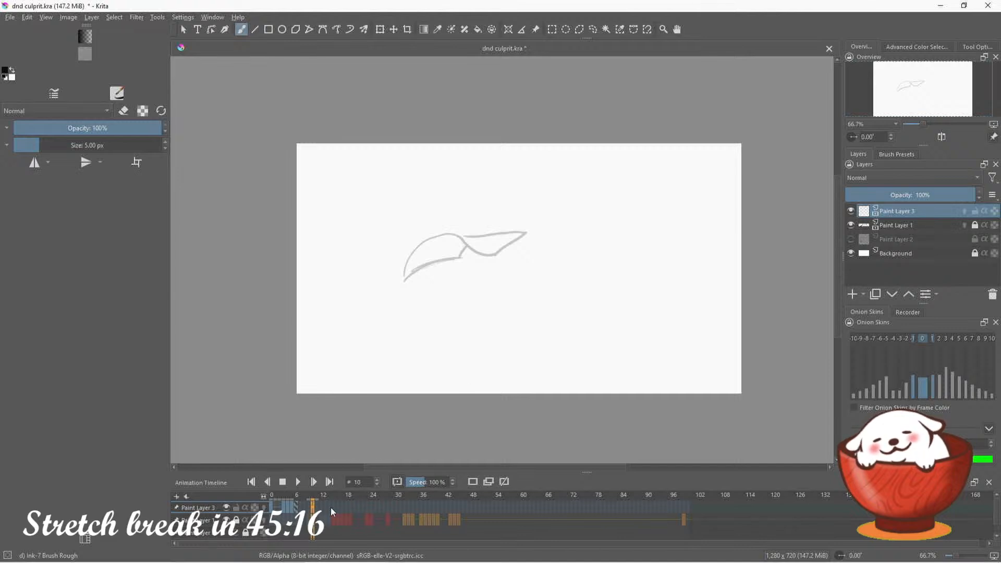
left_click(332, 509)
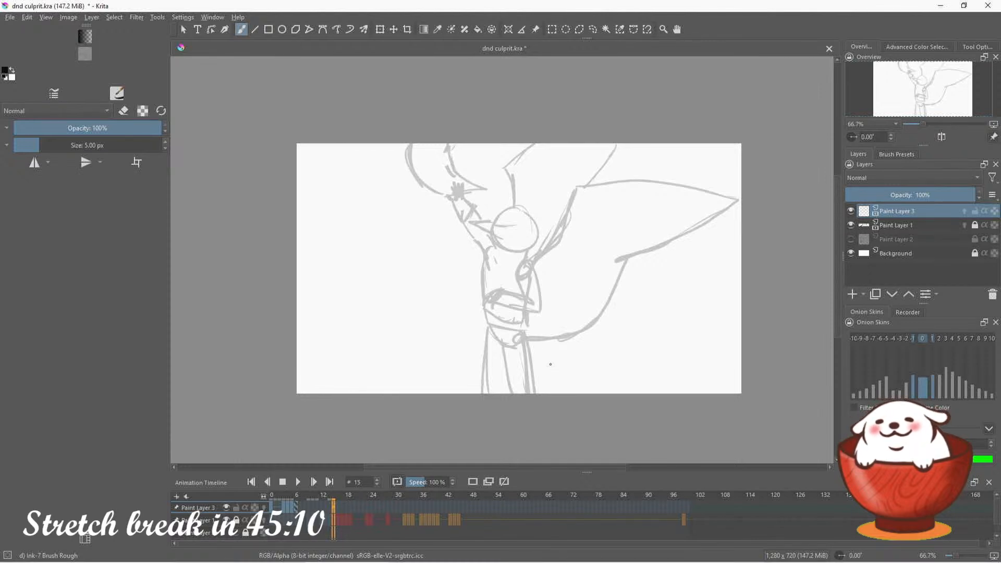
left_click(297, 507)
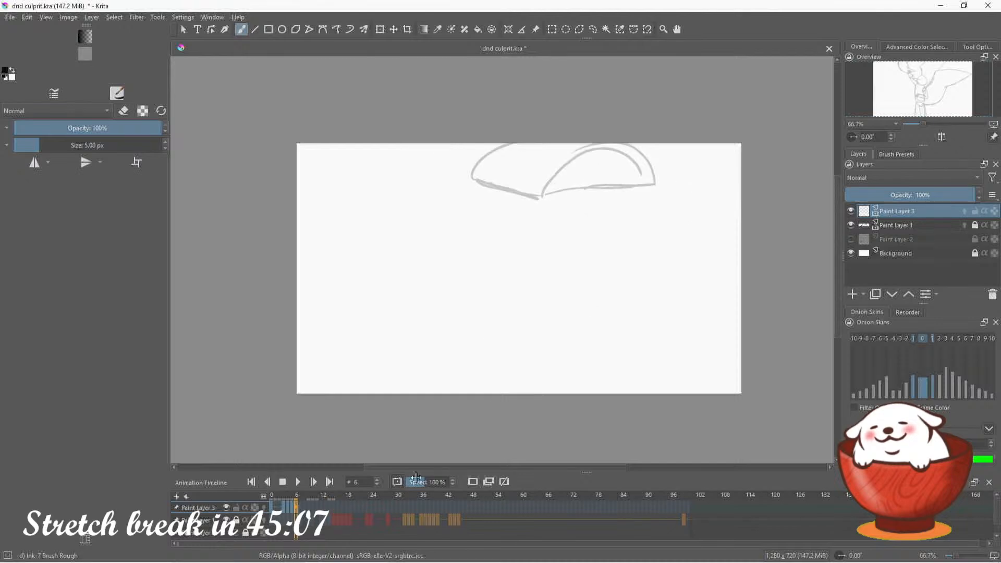
left_click(276, 508)
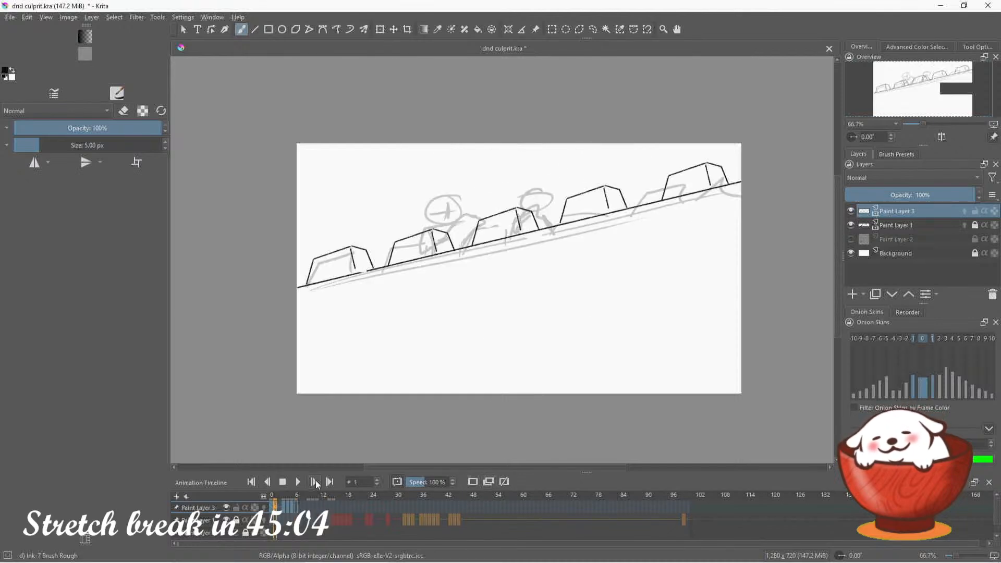
key("period")
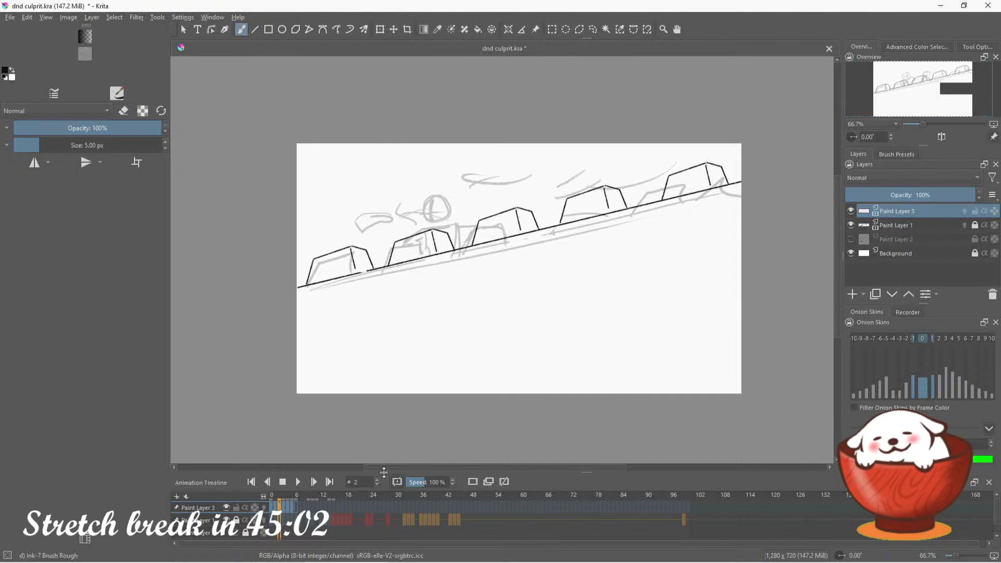
key("comma")
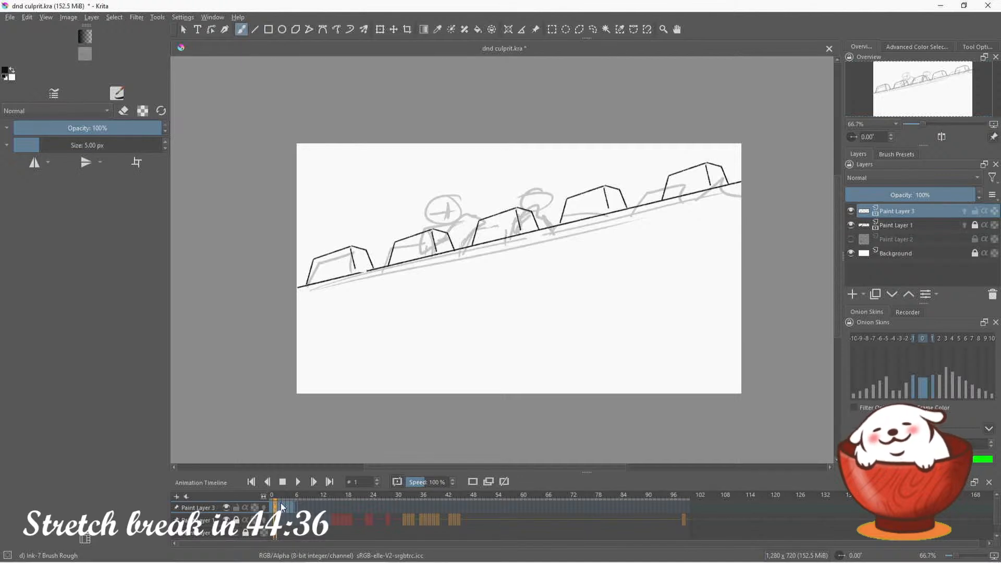
left_click(267, 482)
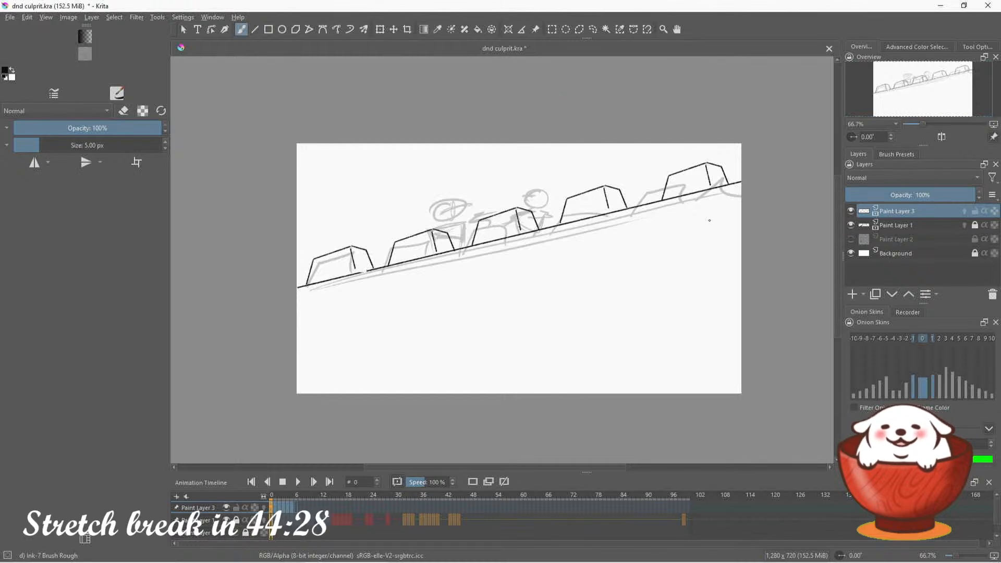
Add Paint Layer 4, sketch a circle for a guard's head in the empty area below the wall, and move it slightly up
left_click(853, 295)
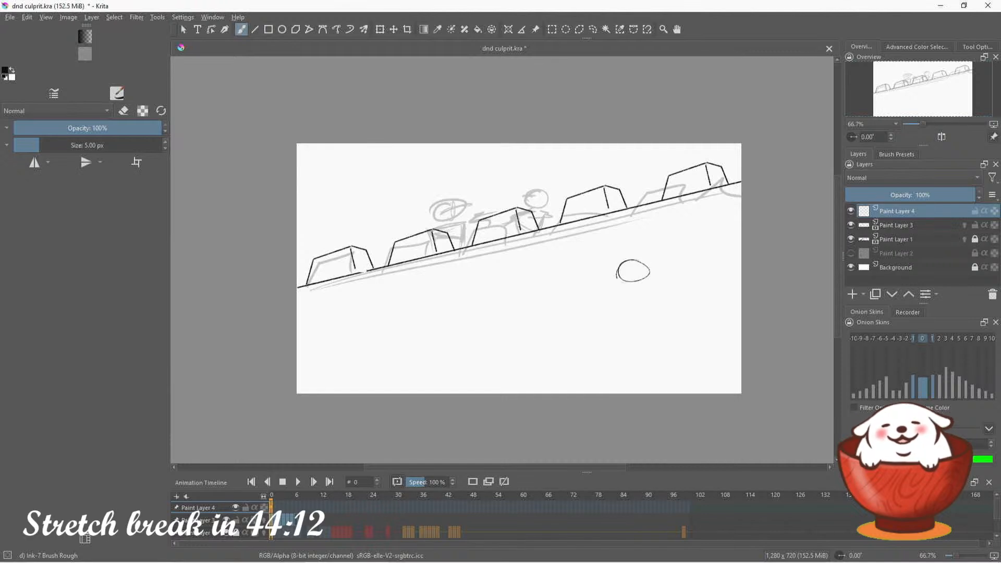
mouse_move(636, 261)
left_mouse_down()
mouse_move(619, 276)
mouse_move(638, 282)
mouse_move(632, 259)
left_mouse_up()
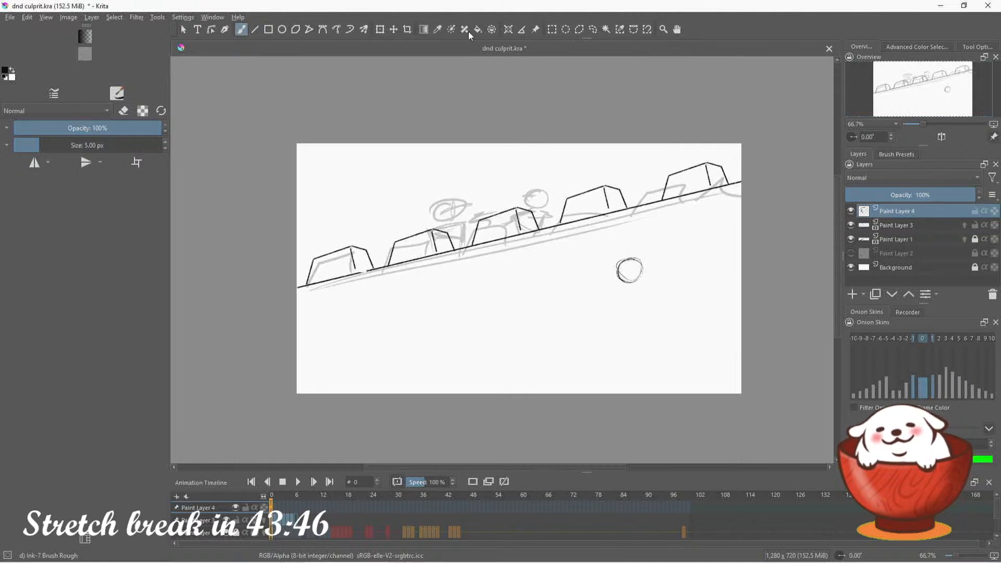
left_click(394, 29)
left_click_drag(626, 278, 624, 262)
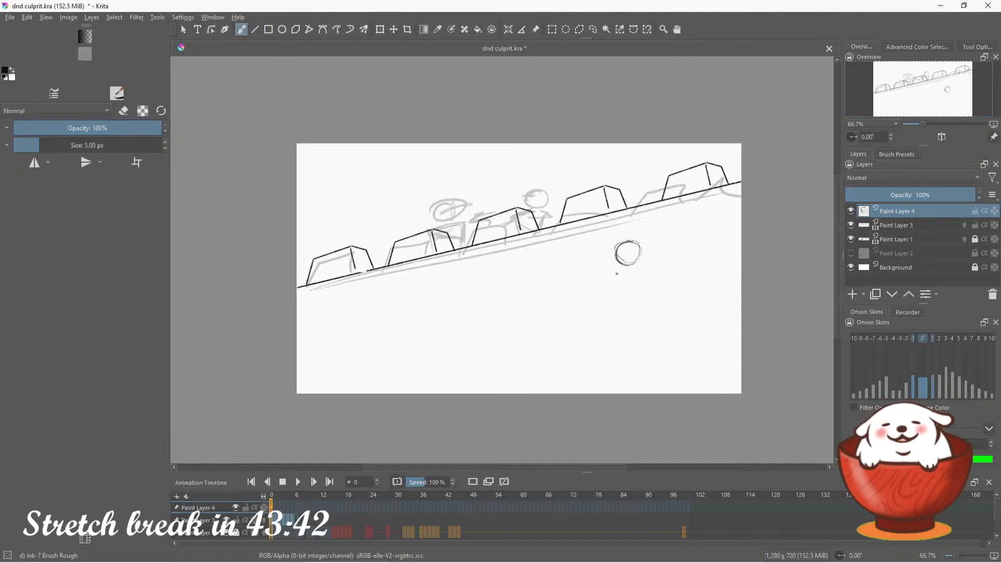
Sketch a tapered box torso below the head circle, with straight outstretched arms and two short legs
mouse_move(609, 279)
left_mouse_down()
mouse_move(653, 277)
mouse_move(607, 279)
mouse_move(641, 326)
left_mouse_up()
key("ctrl+z")
left_click_drag(653, 277, 640, 326)
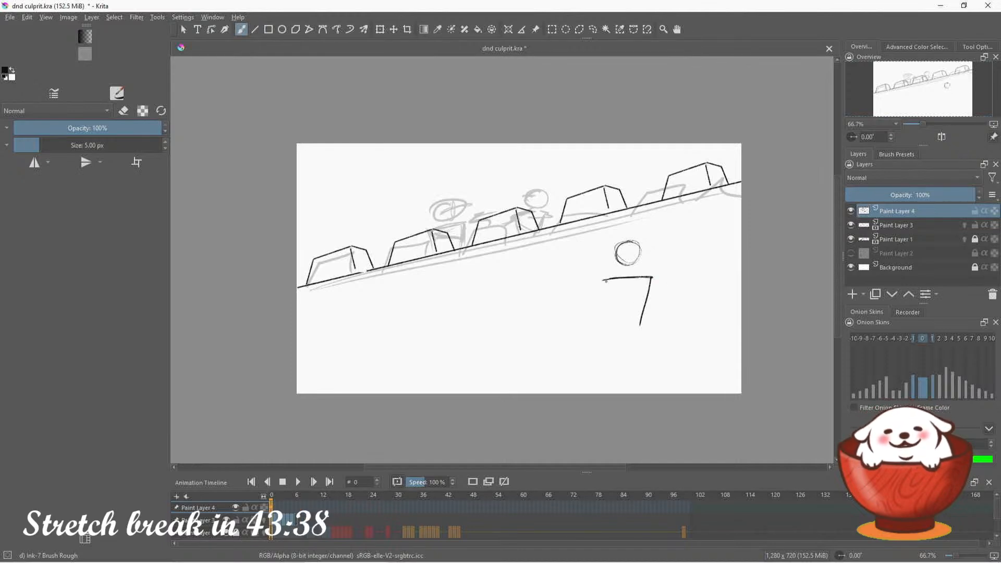
mouse_move(605, 281)
left_mouse_down()
mouse_move(608, 323)
mouse_move(650, 318)
left_mouse_up()
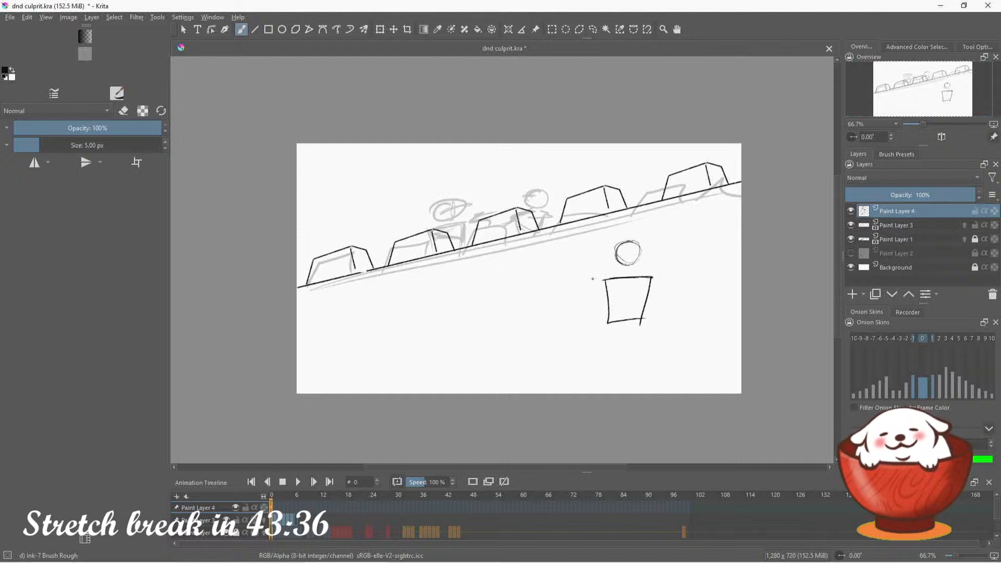
left_click_drag(595, 279, 540, 280)
left_click_drag(659, 278, 715, 278)
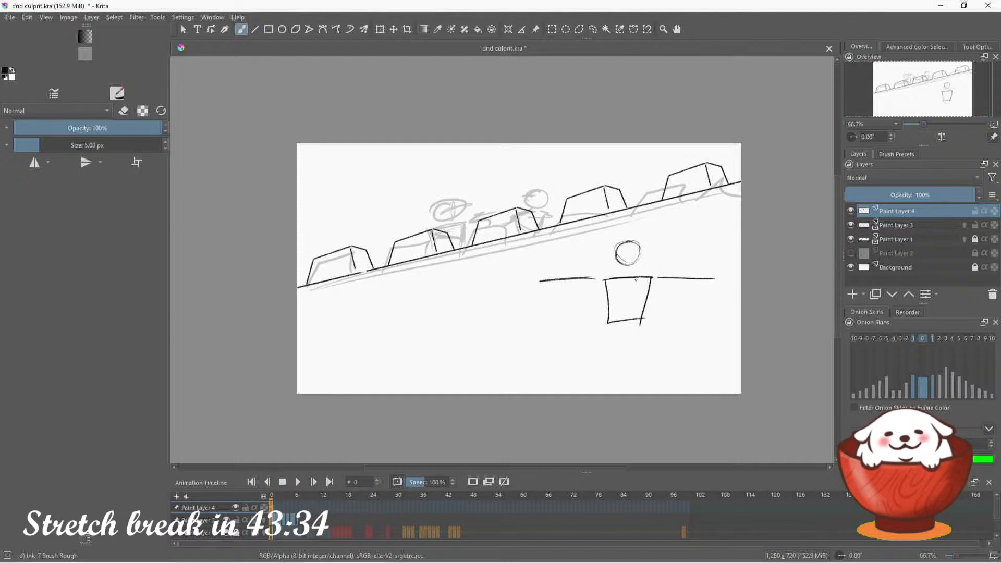
mouse_move(614, 324)
left_mouse_down()
mouse_move(613, 345)
mouse_move(631, 343)
left_mouse_up()
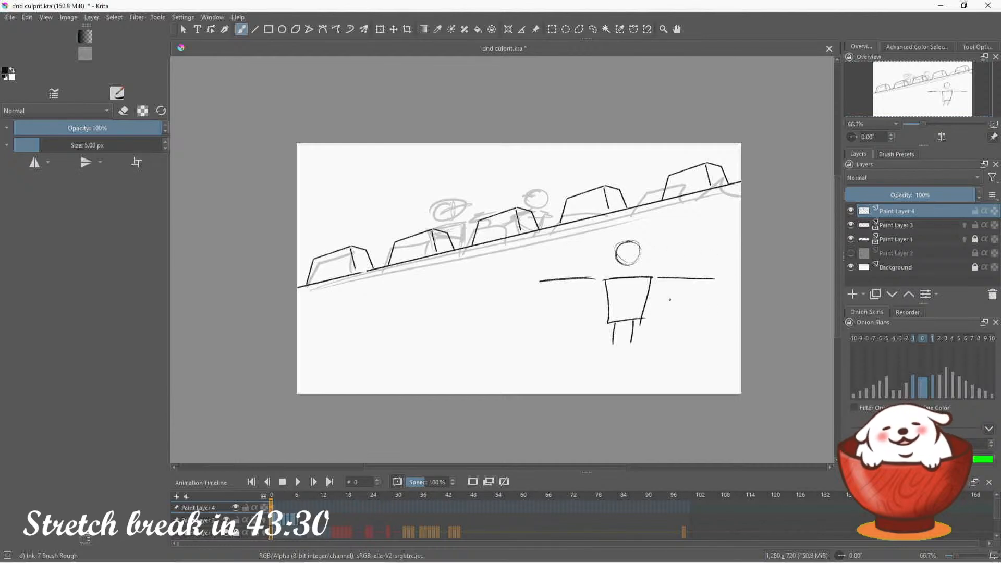
left_click_drag(924, 123, 953, 99)
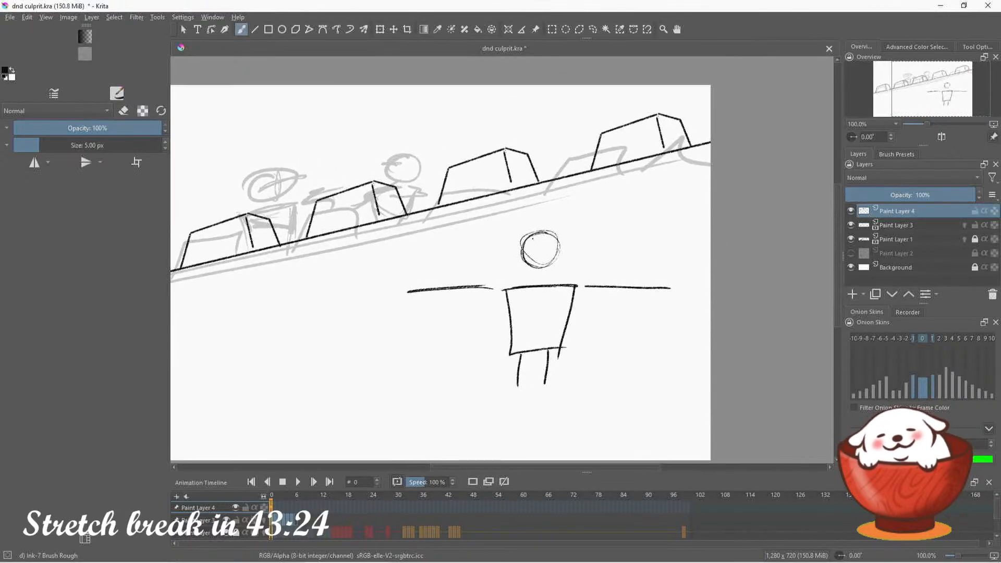
mouse_move(535, 239)
left_mouse_down()
mouse_move(541, 257)
mouse_move(548, 237)
mouse_move(523, 244)
mouse_move(529, 266)
mouse_move(551, 234)
mouse_move(554, 267)
mouse_move(520, 262)
mouse_move(566, 246)
mouse_move(559, 235)
mouse_move(515, 245)
mouse_move(548, 228)
mouse_move(560, 240)
left_mouse_up()
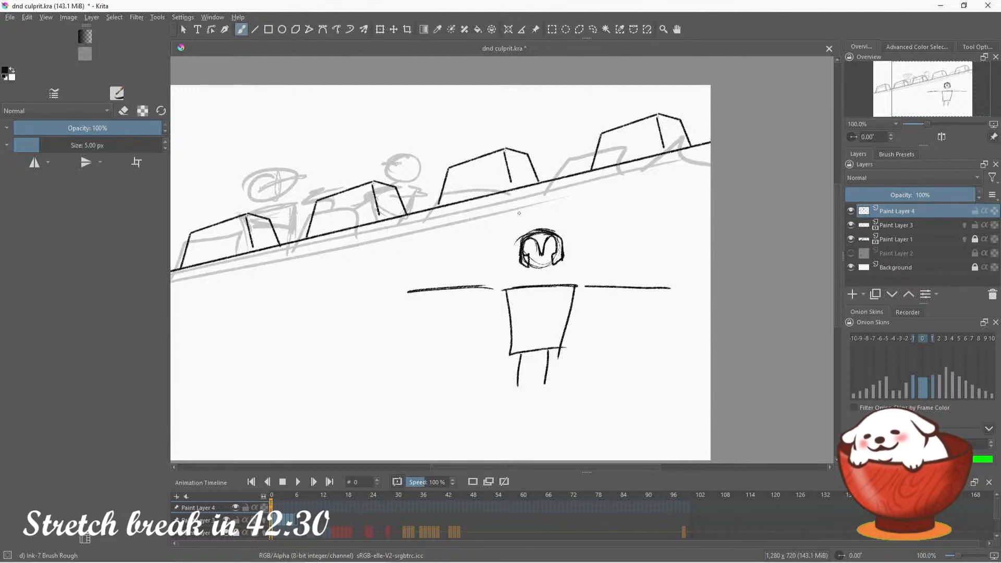
left_click(124, 111)
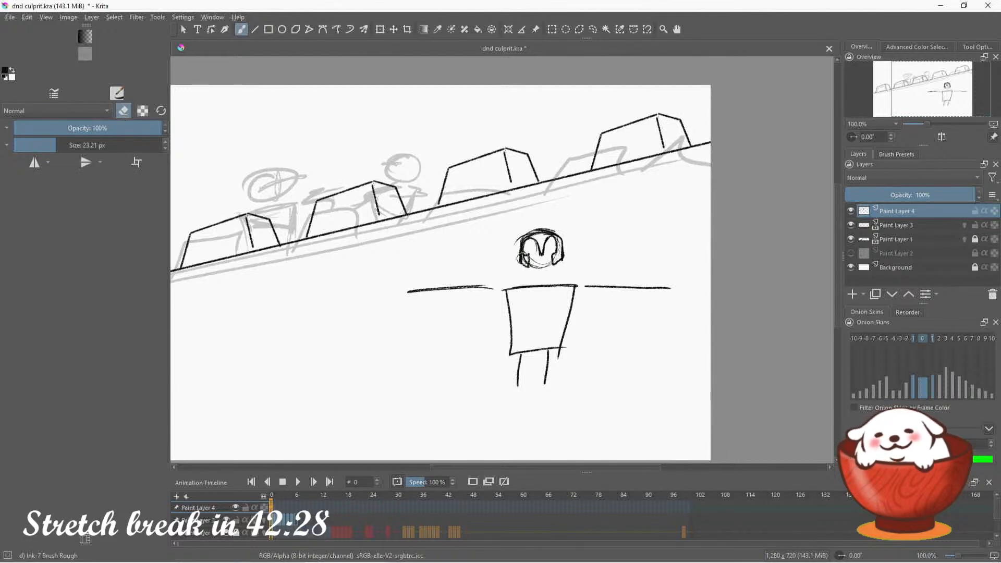
mouse_move(523, 259)
left_mouse_down()
mouse_move(559, 254)
mouse_move(562, 264)
mouse_move(557, 245)
mouse_move(512, 239)
left_mouse_up()
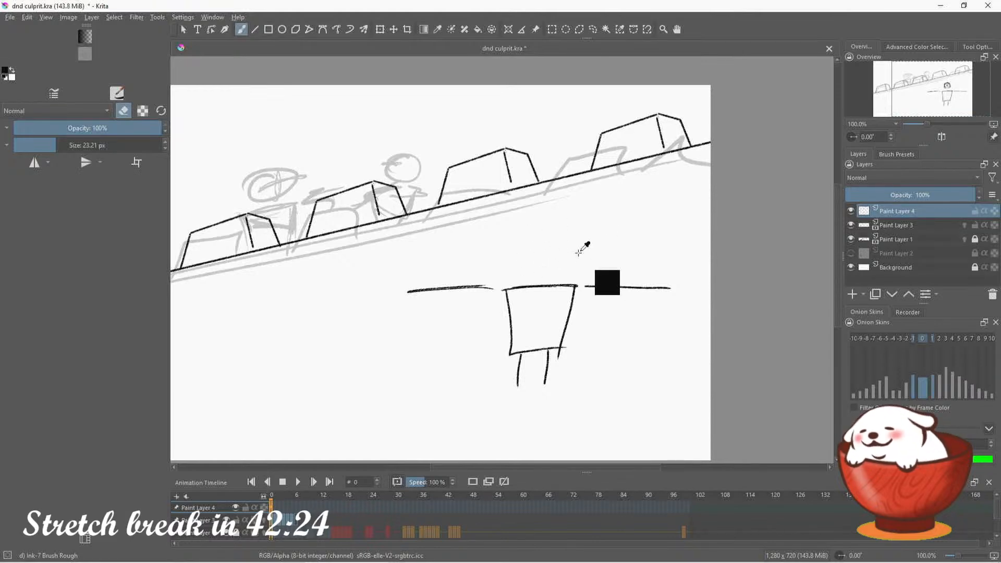
key("ctrl+z")
key("ctrl+z")
key("ctrl+z")
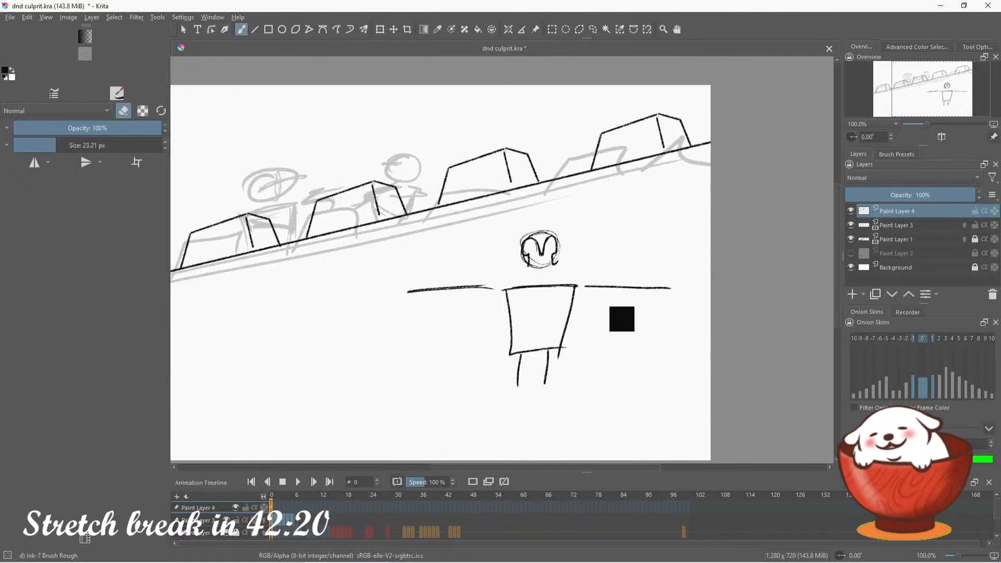
key("ctrl+z")
key("ctrl+z")
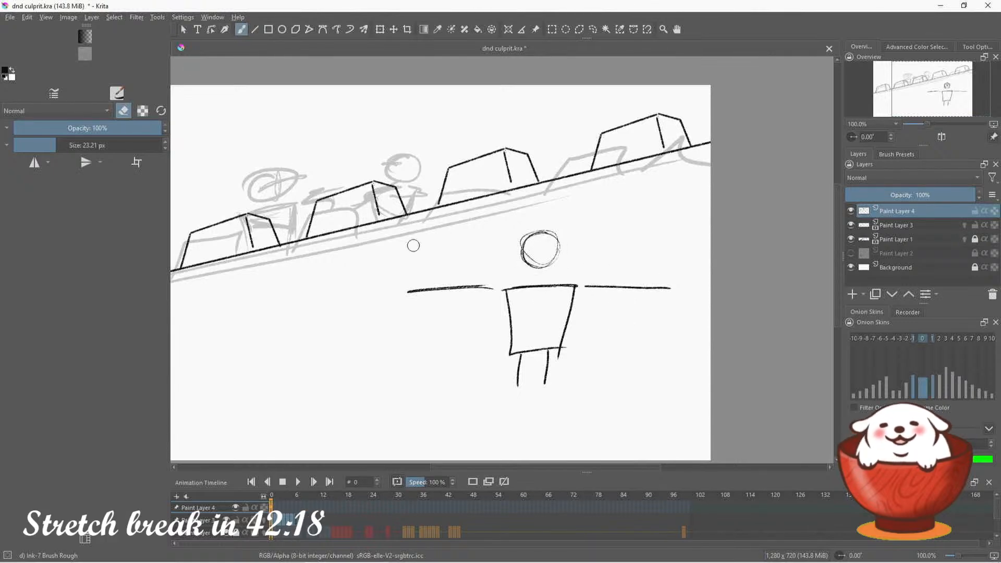
key("e")
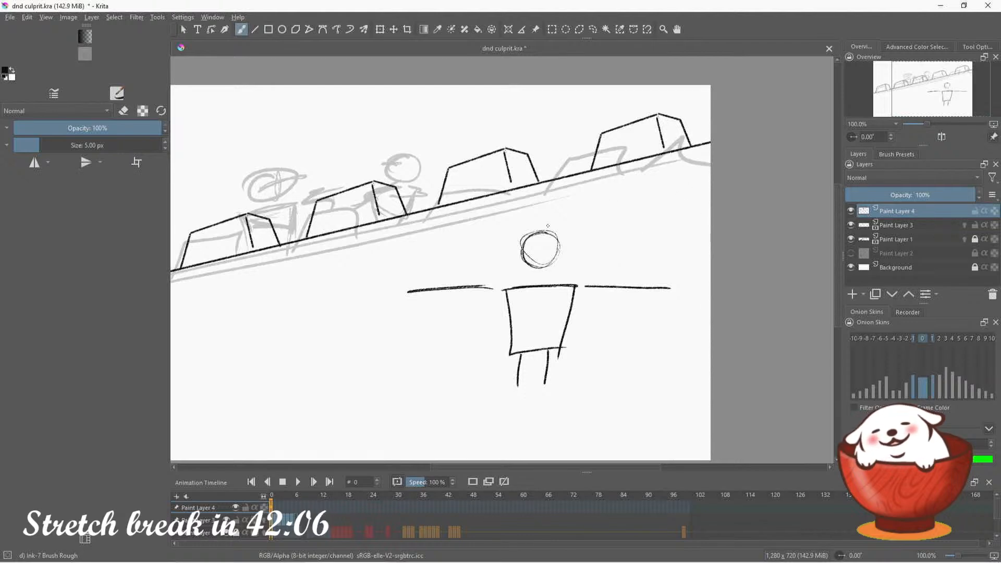
Draw a helmet over the head circle with a center ridge, brow line, pointed nose guard, long side pieces and vertical lines below the face
mouse_move(541, 245)
left_mouse_down()
mouse_move(540, 228)
mouse_move(562, 246)
mouse_move(522, 257)
mouse_move(517, 278)
mouse_move(560, 281)
left_mouse_up()
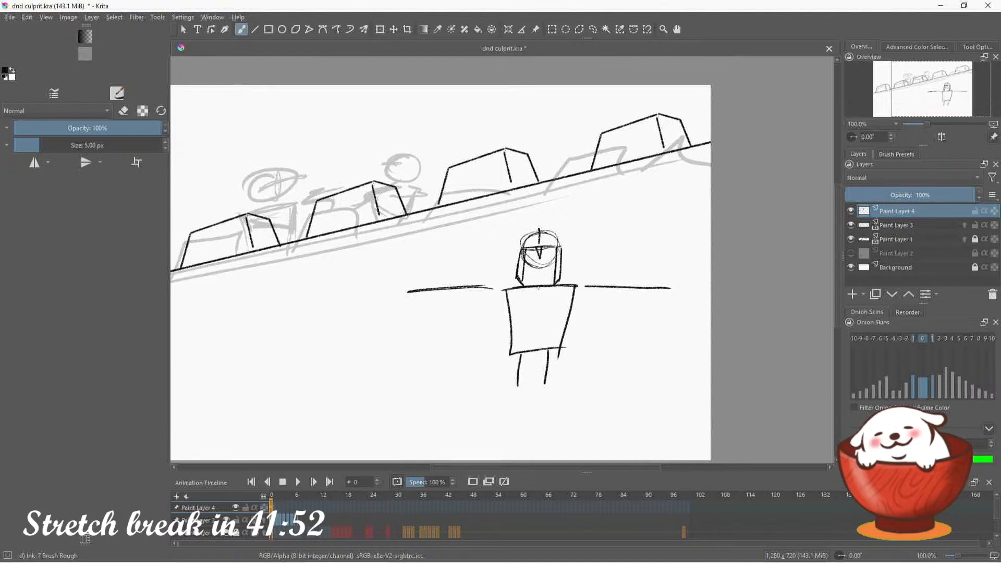
left_click_drag(539, 269, 540, 286)
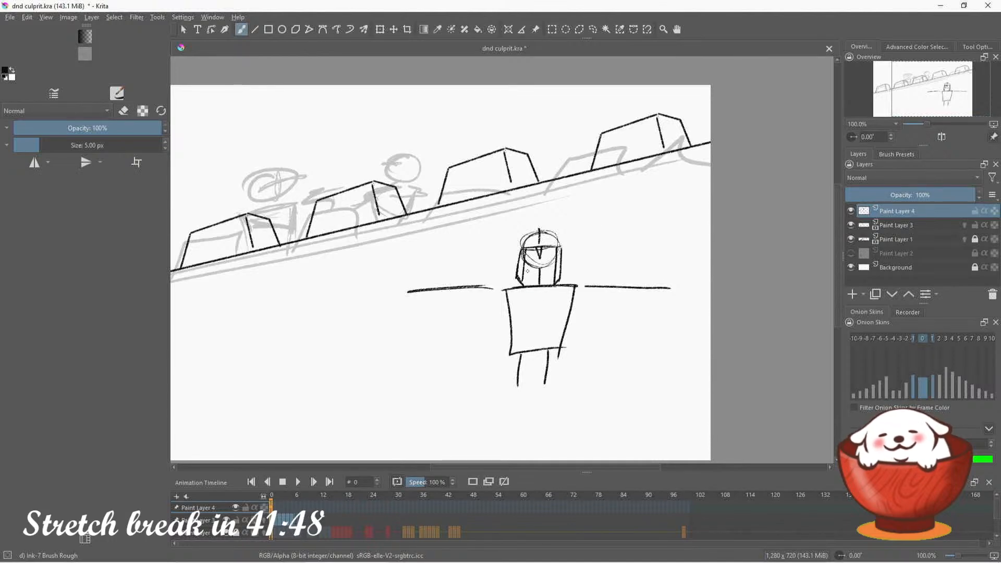
mouse_move(533, 268)
left_mouse_down()
mouse_move(529, 285)
mouse_move(550, 285)
left_mouse_up()
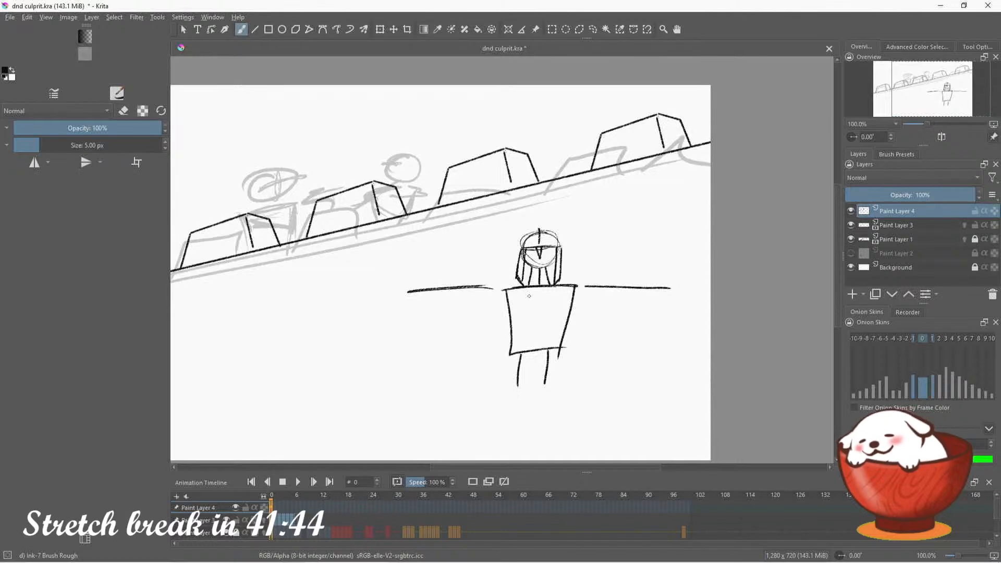
Draw rectangular shoulder pads over both shoulders, each with a smaller armor band on the upper arm
mouse_move(520, 285)
left_mouse_down()
mouse_move(485, 282)
mouse_move(498, 300)
mouse_move(592, 279)
mouse_move(593, 296)
mouse_move(565, 282)
left_mouse_up()
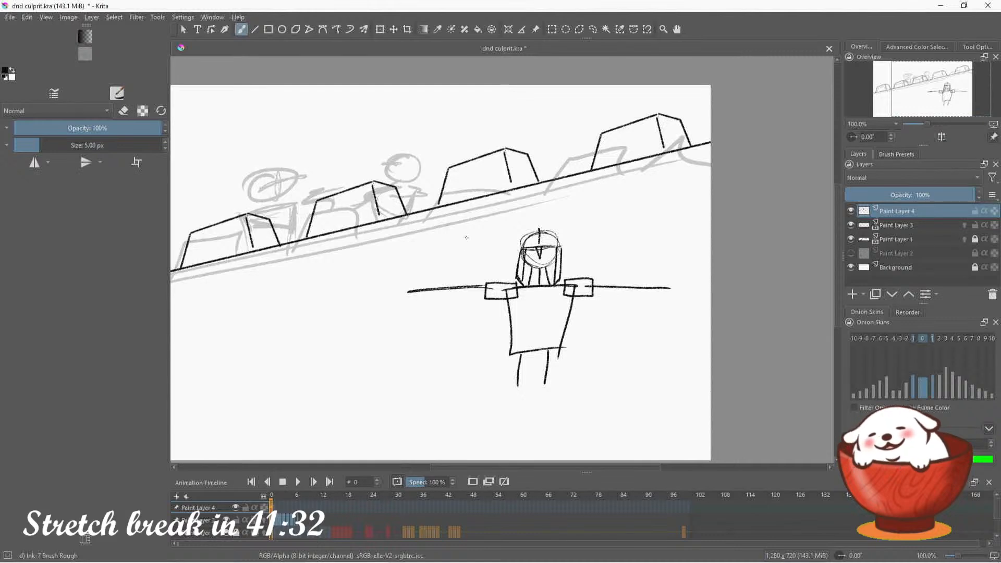
mouse_move(487, 283)
left_mouse_down()
mouse_move(470, 293)
mouse_move(485, 296)
left_mouse_up()
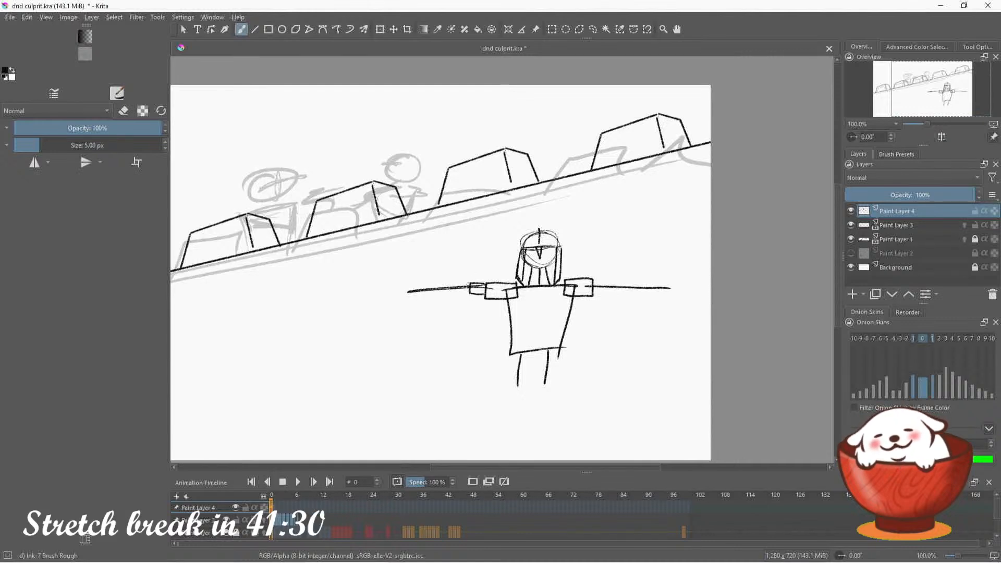
left_click_drag(596, 281, 595, 292)
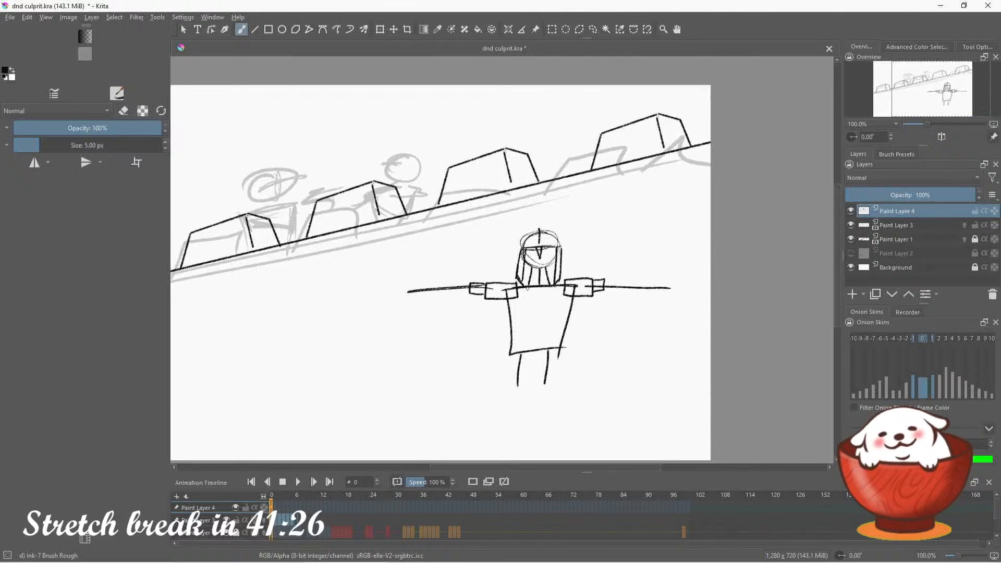
Add a V-shaped collar, side lines and a crossed belt to the torso, and make Paint Layer 3 the active layer
mouse_move(528, 288)
left_mouse_down()
mouse_move(553, 286)
mouse_move(506, 349)
left_mouse_up()
key("ctrl+z")
left_click_drag(576, 304, 566, 350)
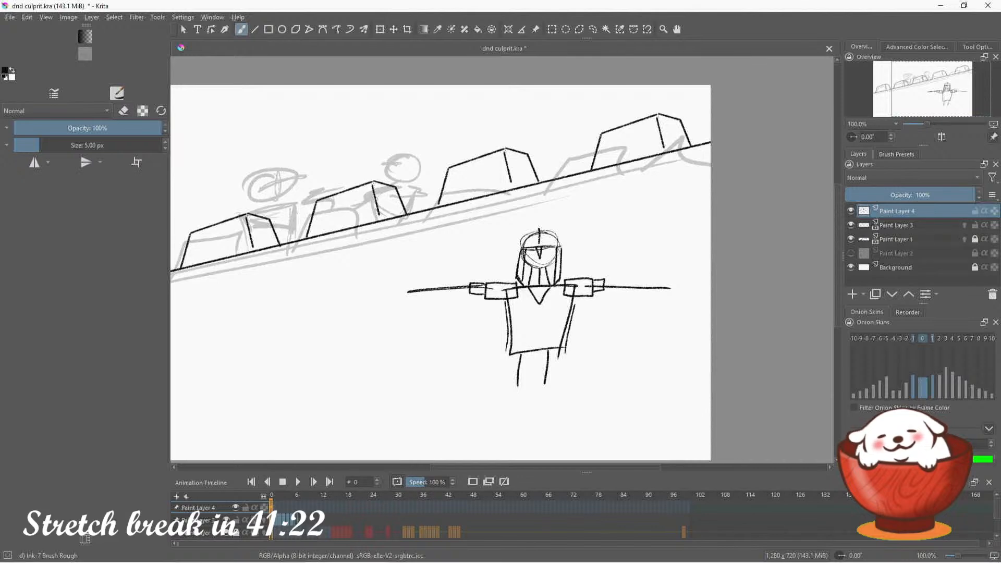
mouse_move(507, 331)
left_mouse_down()
mouse_move(496, 344)
mouse_move(551, 338)
left_mouse_up()
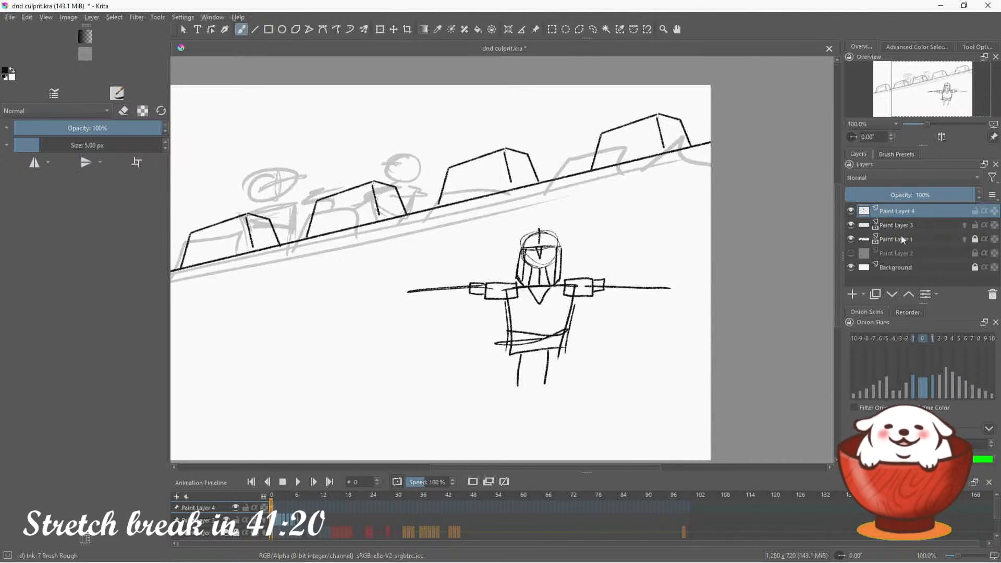
left_click(914, 225)
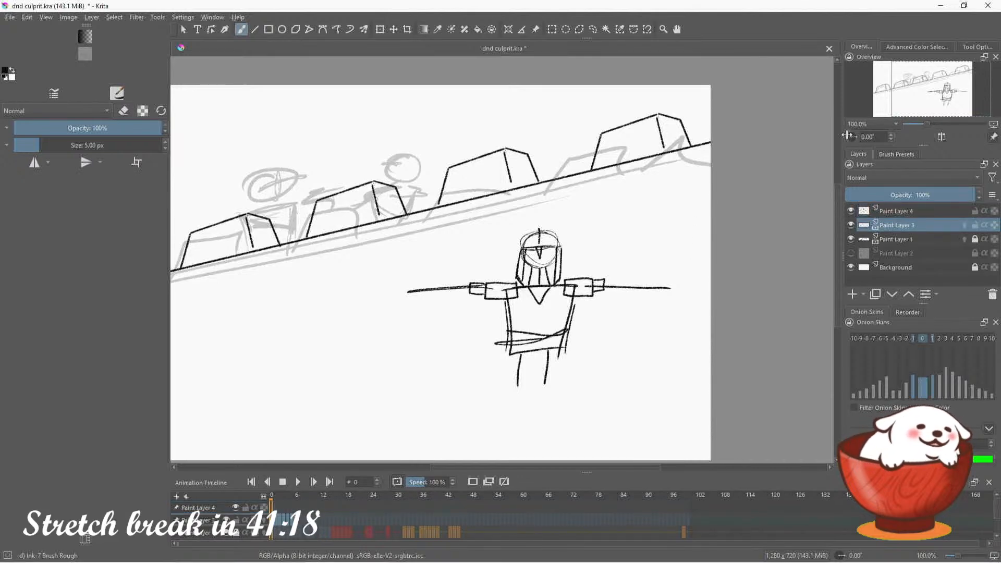
Draw the first guard's helmet over the leftmost rough head, with a domed top, slanted brow line, pointed nose guard and side pieces
left_click_drag(935, 86, 907, 80)
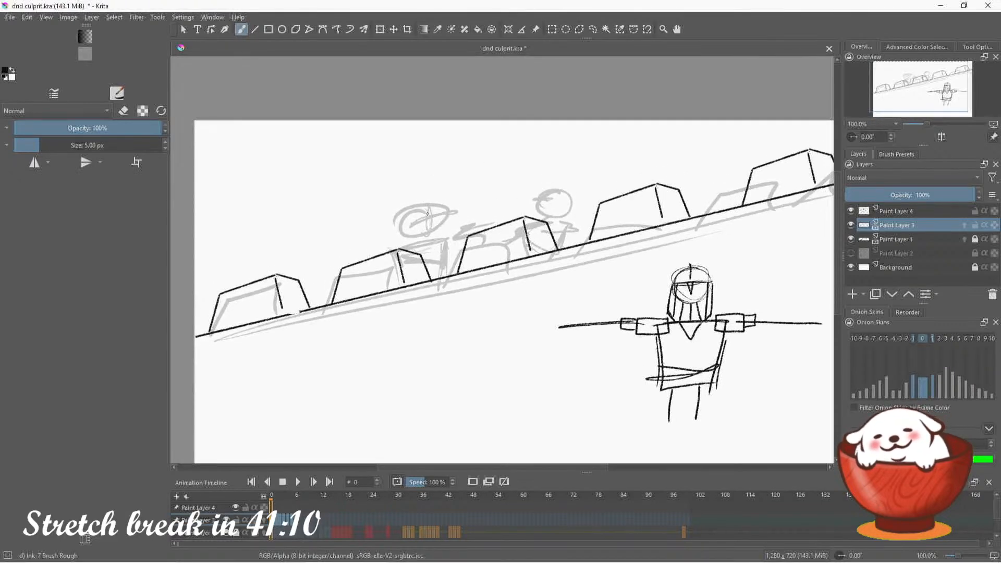
left_click_drag(427, 212, 431, 225)
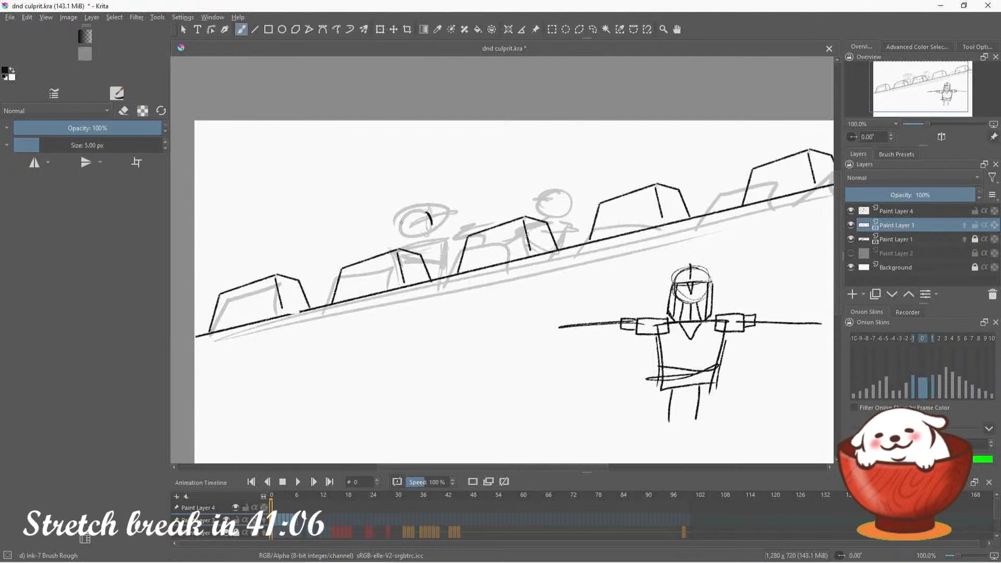
mouse_move(401, 222)
left_mouse_down()
mouse_move(446, 210)
mouse_move(418, 229)
mouse_move(424, 240)
mouse_move(418, 219)
mouse_move(426, 239)
mouse_move(436, 214)
mouse_move(407, 201)
mouse_move(400, 224)
mouse_move(420, 198)
mouse_move(448, 208)
left_mouse_up()
key("ctrl+z")
key("ctrl+z")
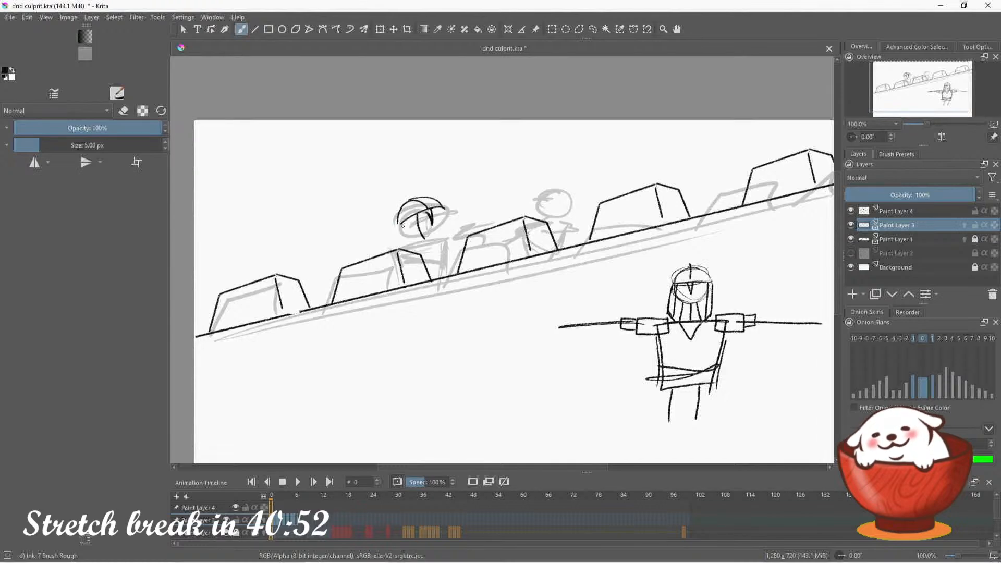
mouse_move(398, 223)
left_mouse_down()
mouse_move(428, 239)
mouse_move(441, 207)
mouse_move(438, 237)
left_mouse_up()
key("ctrl+z")
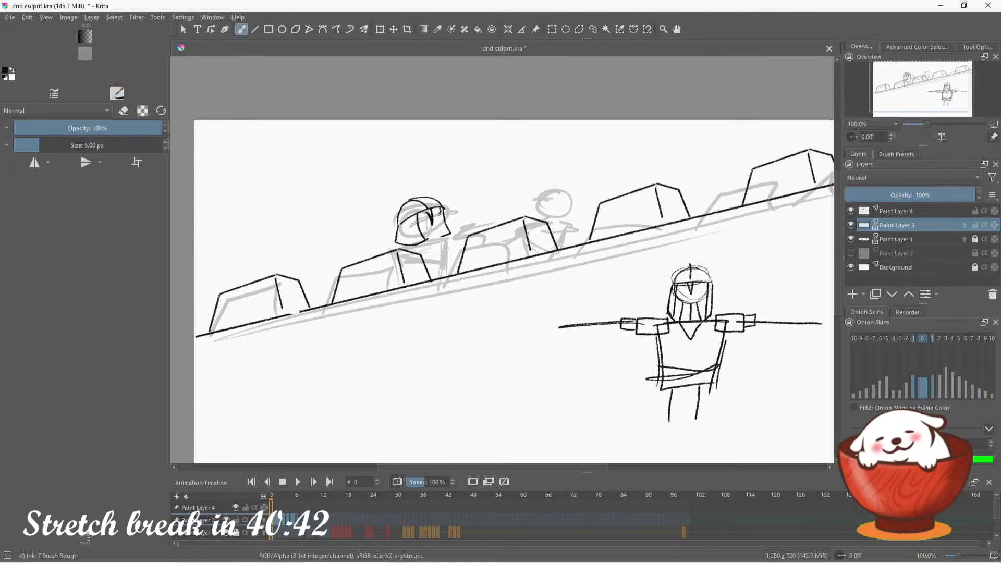
Refine the guard's face opening and draw the collar, shoulder armor and torso lines down to the wall
left_click_drag(445, 215, 428, 237)
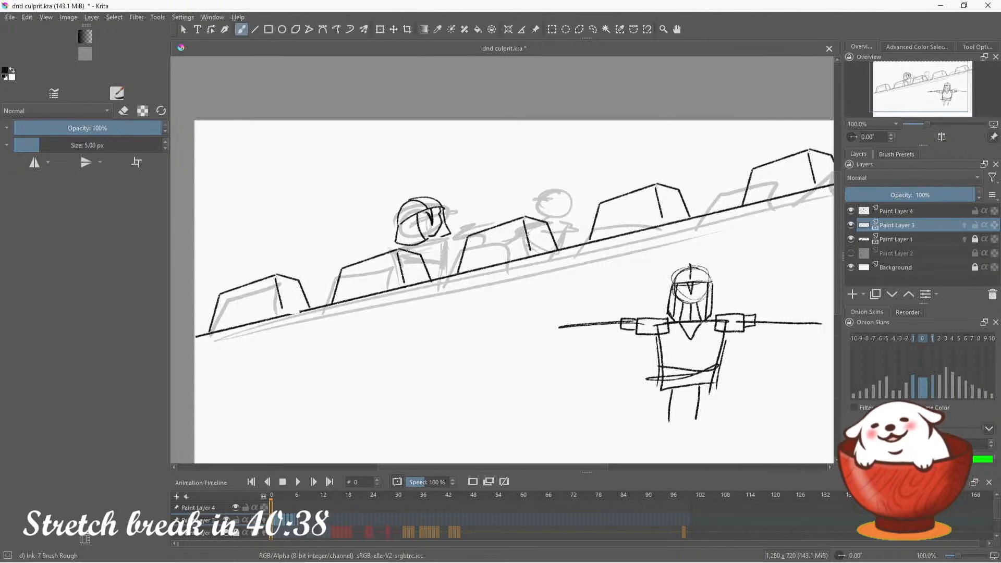
mouse_move(412, 244)
left_mouse_down()
mouse_move(390, 246)
mouse_move(434, 249)
mouse_move(430, 241)
mouse_move(449, 235)
mouse_move(455, 246)
mouse_move(444, 250)
mouse_move(466, 245)
mouse_move(447, 275)
left_mouse_up()
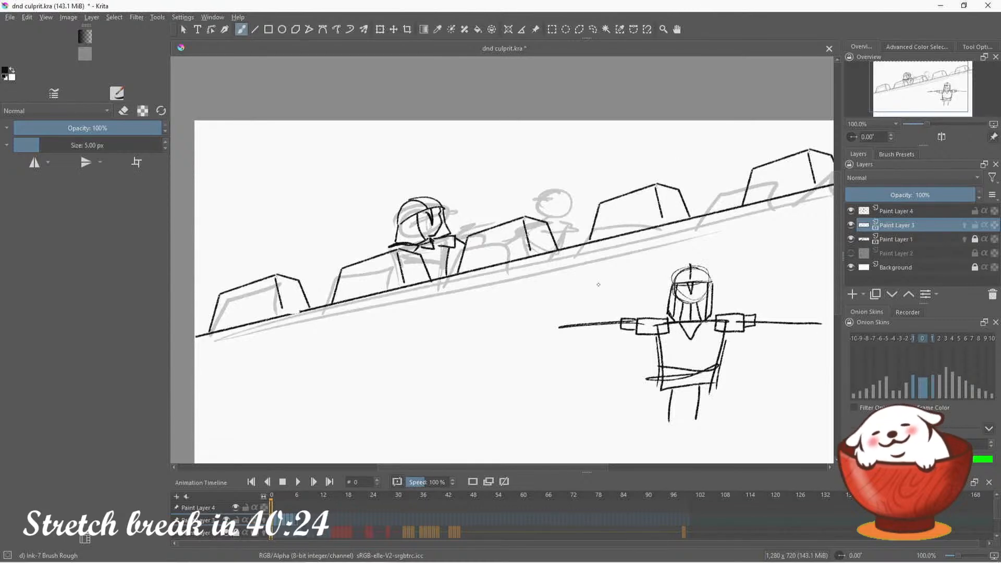
left_click(594, 29)
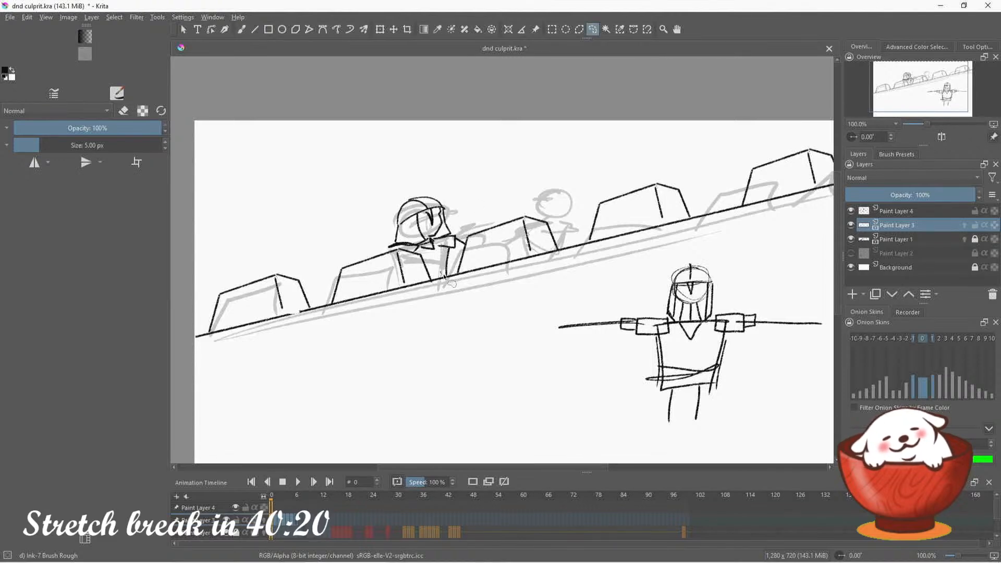
mouse_move(444, 277)
left_mouse_down()
mouse_move(464, 231)
mouse_move(443, 185)
mouse_move(404, 193)
mouse_move(386, 231)
mouse_move(388, 249)
mouse_move(445, 277)
left_mouse_up()
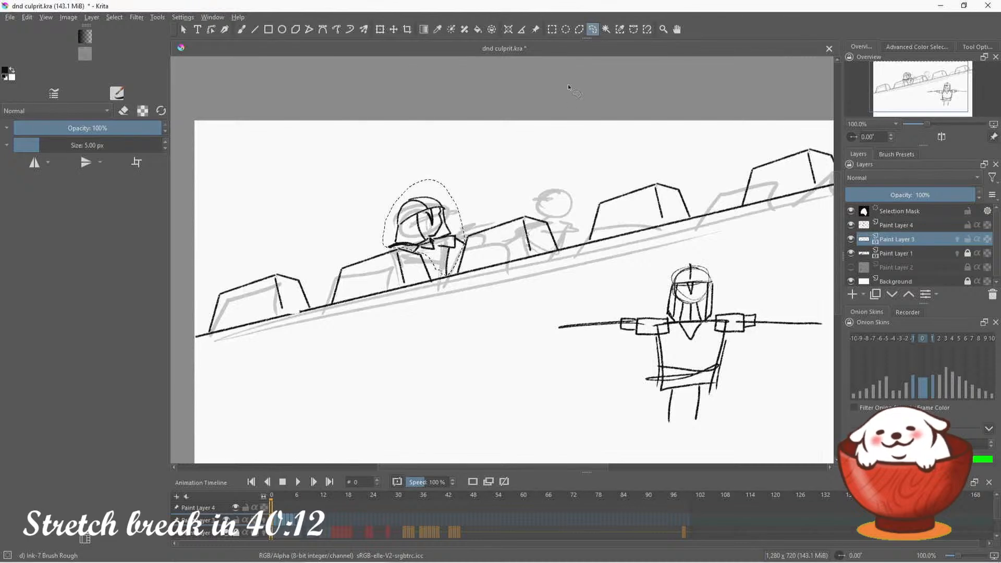
key("ctrl+shift+a")
key("b")
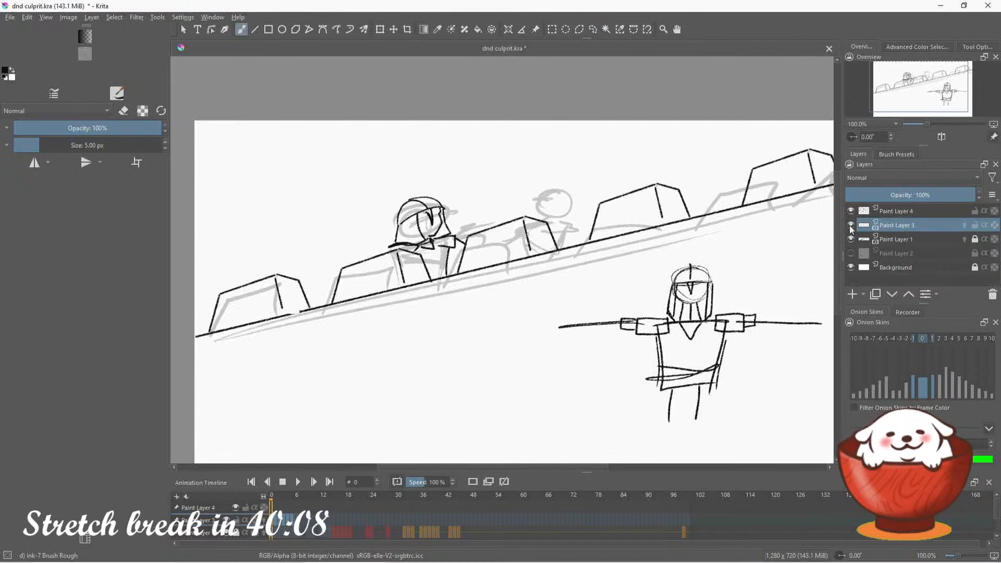
Hide the guard reference design on Paint Layer 4, keeping Paint Layer 3 visible and ready for brush drawing
left_click(852, 226)
left_click(851, 211)
left_click(851, 225)
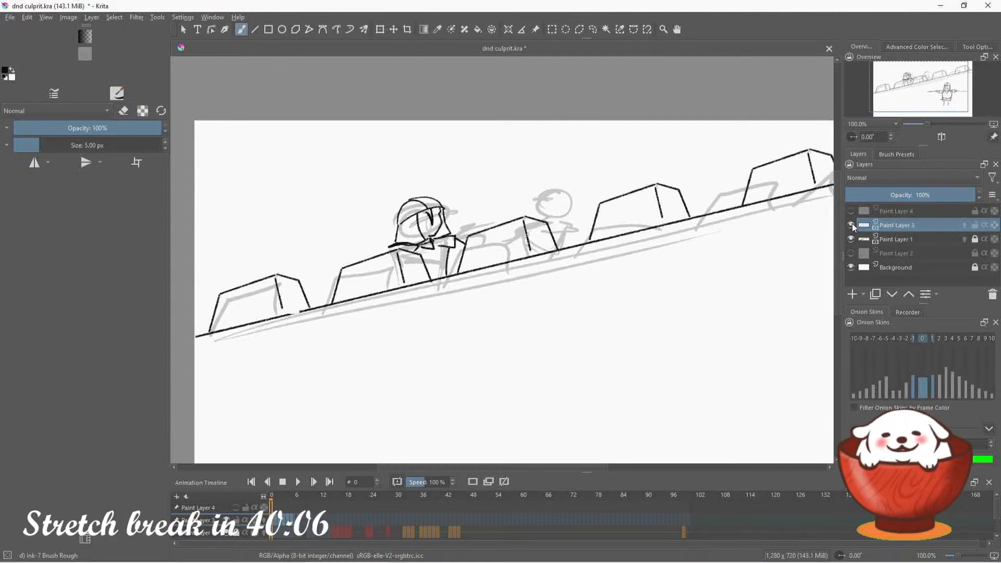
key("e")
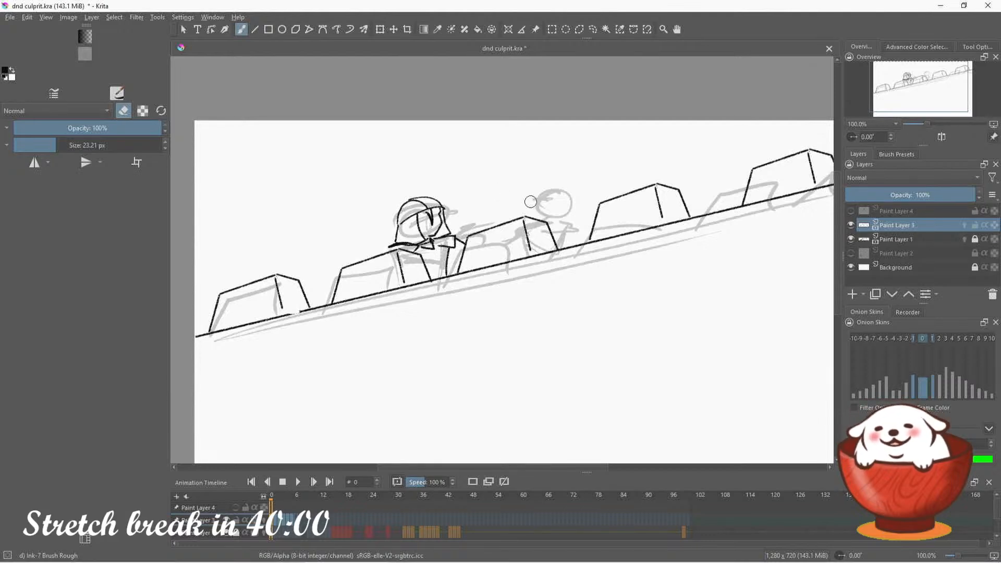
left_click(123, 111)
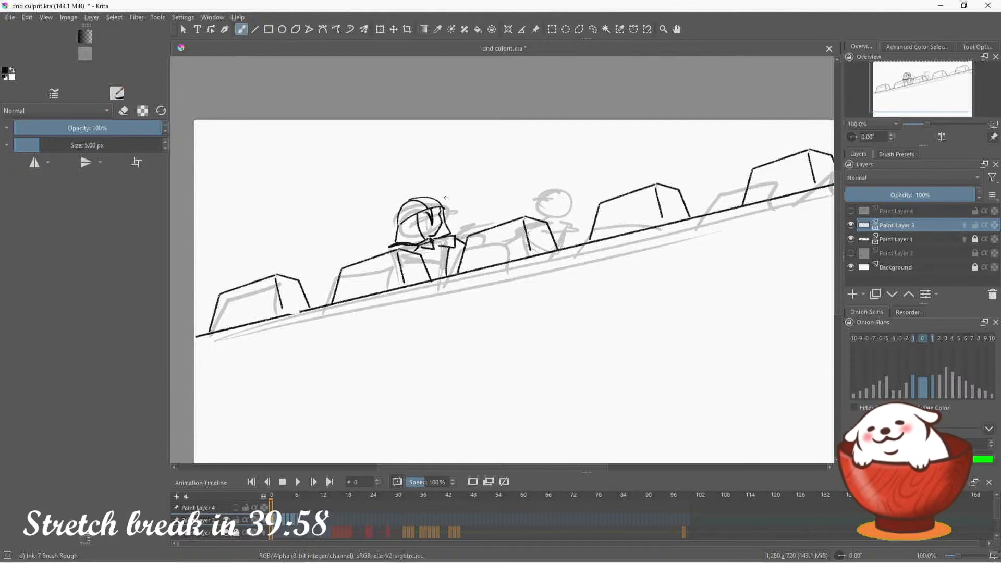
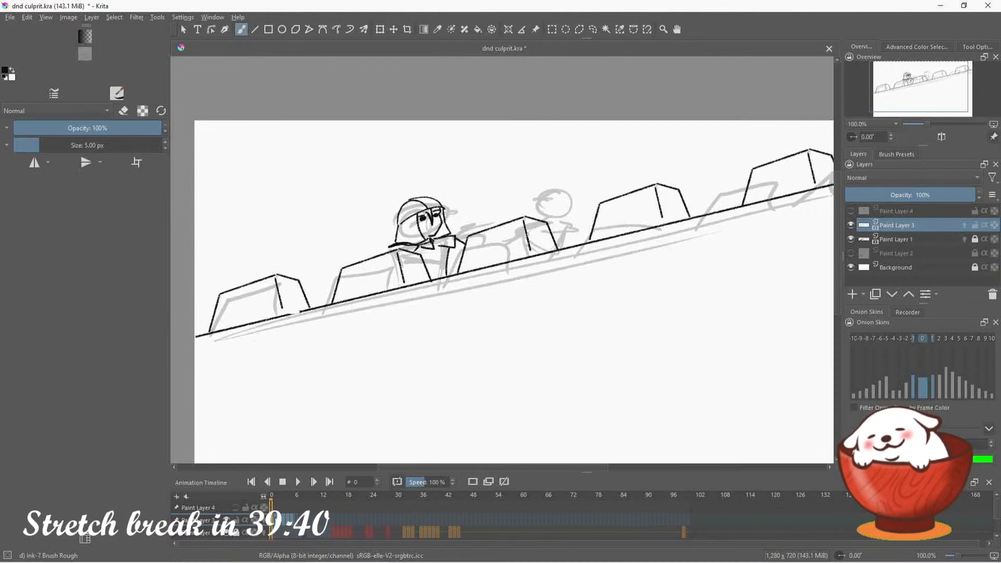
Draw the second guard's helmet over the rough head on the right, with a domed top, brim line and pointed back flap
key("period")
key("comma")
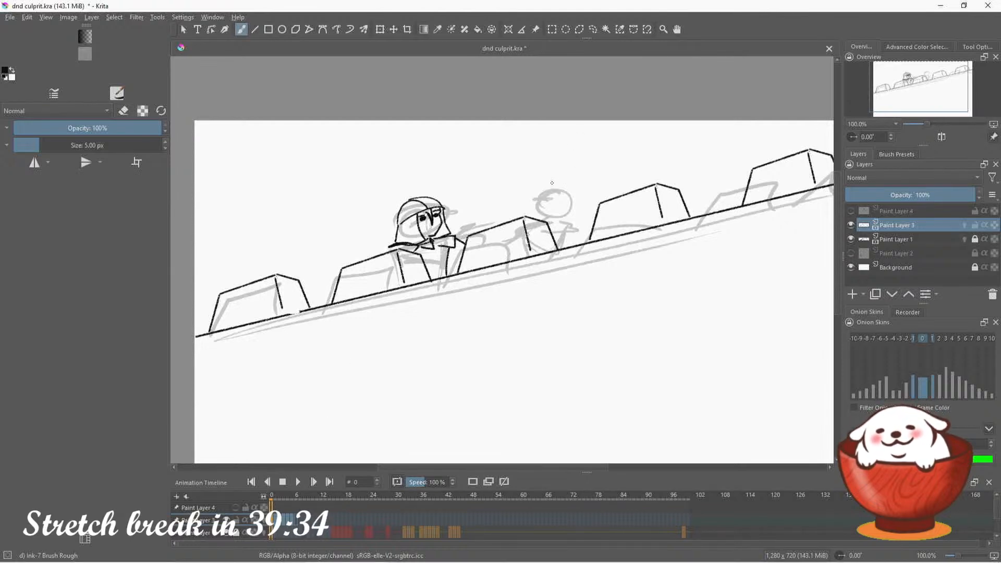
mouse_move(547, 181)
left_mouse_down()
mouse_move(530, 197)
mouse_move(561, 197)
mouse_move(526, 197)
mouse_move(558, 202)
mouse_move(535, 213)
mouse_move(552, 187)
mouse_move(537, 183)
mouse_move(535, 213)
mouse_move(553, 180)
mouse_move(539, 193)
mouse_move(560, 209)
mouse_move(555, 216)
mouse_move(543, 197)
mouse_move(562, 212)
mouse_move(580, 199)
mouse_move(560, 181)
mouse_move(523, 208)
left_mouse_up()
key("ctrl+z")
key("ctrl+z")
key("ctrl+z")
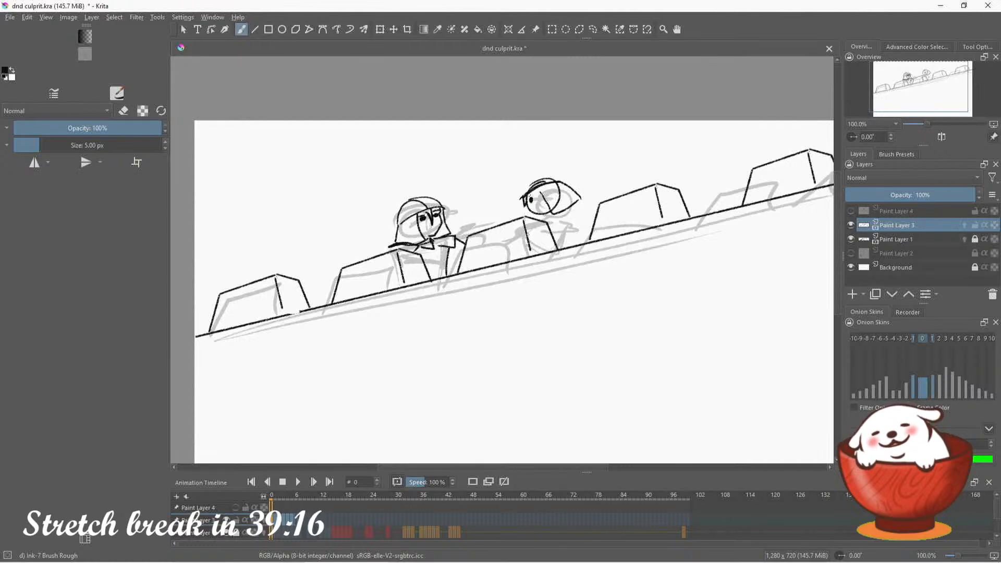
Add the second guard's eye and mouth, and erase the stray lines around the top and front of the helmet
left_click_drag(527, 196, 536, 211)
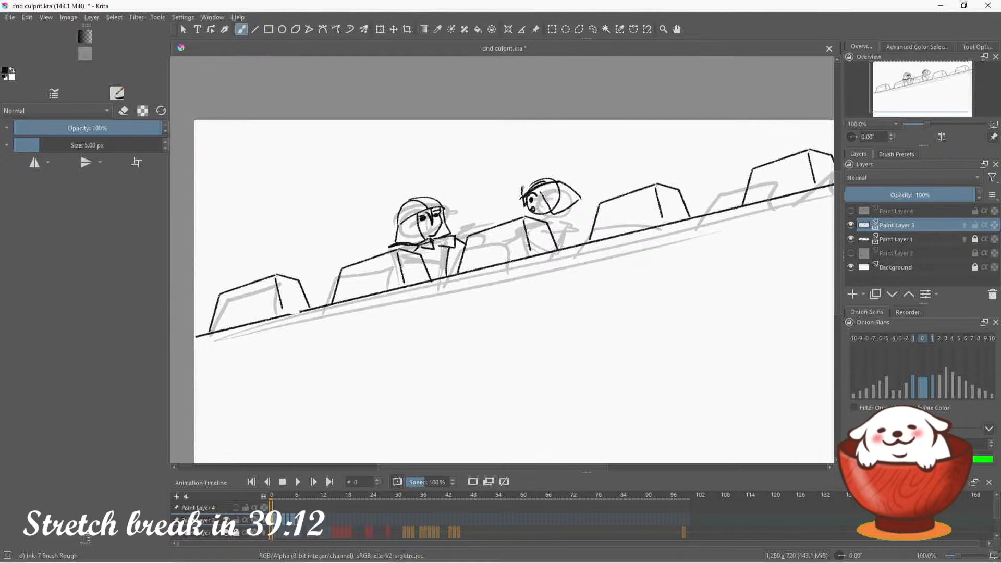
mouse_move(523, 188)
left_mouse_down()
mouse_move(563, 182)
mouse_move(525, 186)
mouse_move(524, 198)
left_mouse_up()
key("ctrl+z")
left_click(124, 111)
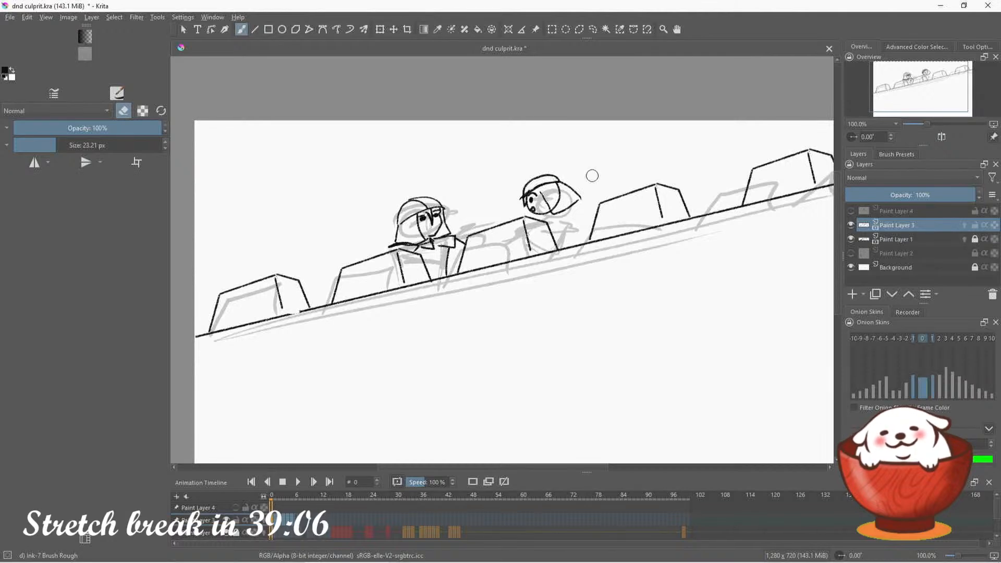
left_click(123, 111)
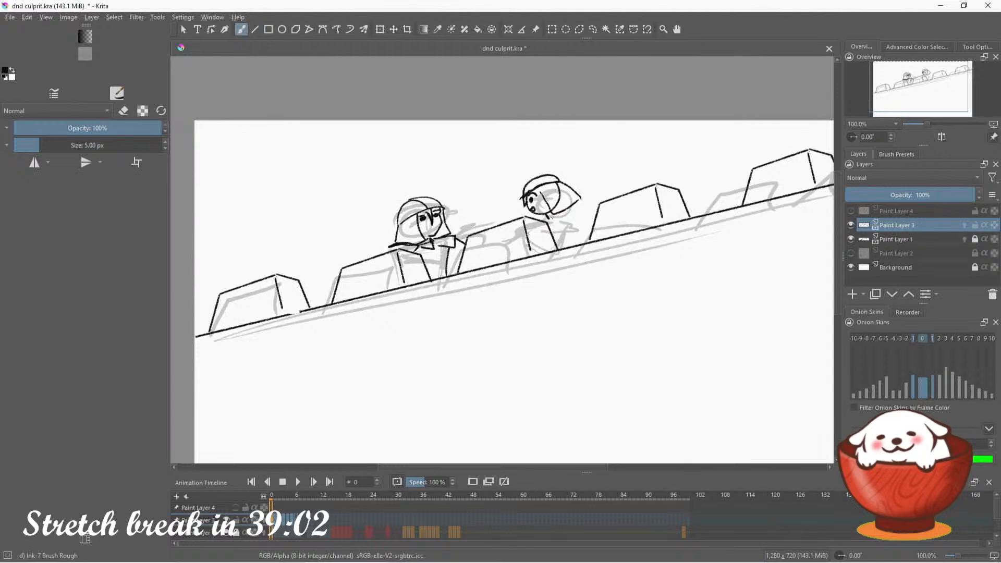
Draw a raised hand gripping a fanned-out sheaf of posters above and to the right of the second guard's head
mouse_move(578, 164)
left_mouse_down()
mouse_move(582, 128)
mouse_move(599, 123)
left_mouse_up()
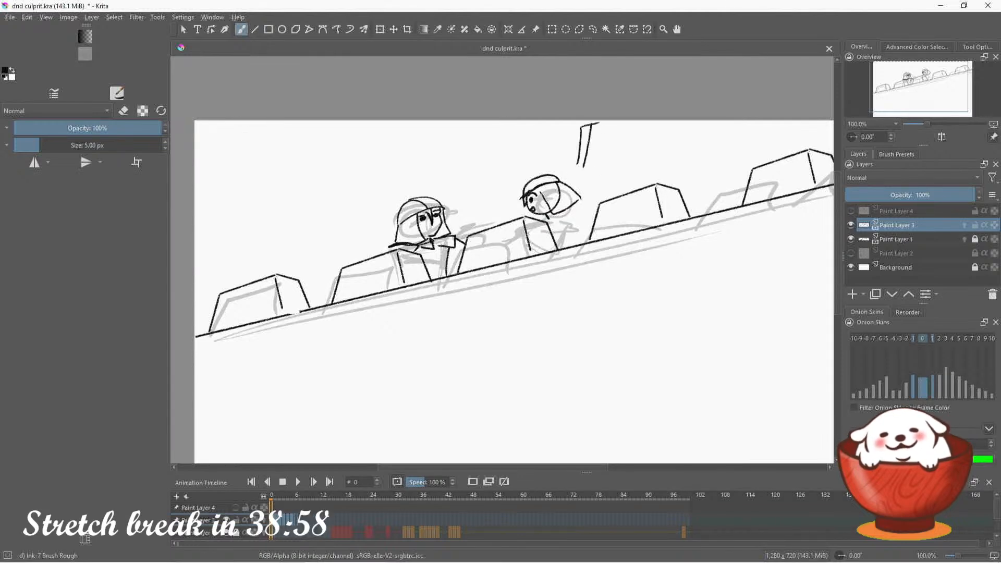
key("ctrl+z")
key("ctrl+z")
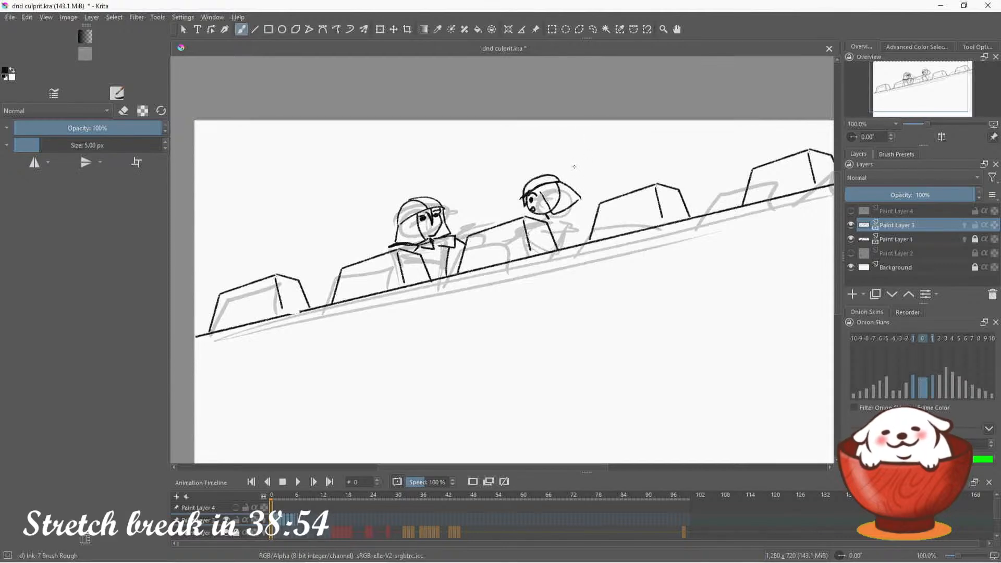
mouse_move(591, 173)
left_mouse_down()
mouse_move(598, 156)
mouse_move(609, 165)
mouse_move(599, 154)
mouse_move(615, 154)
mouse_move(602, 155)
mouse_move(611, 168)
mouse_move(592, 124)
mouse_move(643, 136)
mouse_move(646, 162)
mouse_move(617, 164)
left_mouse_up()
key("ctrl+z")
key("ctrl+z")
key("ctrl+z")
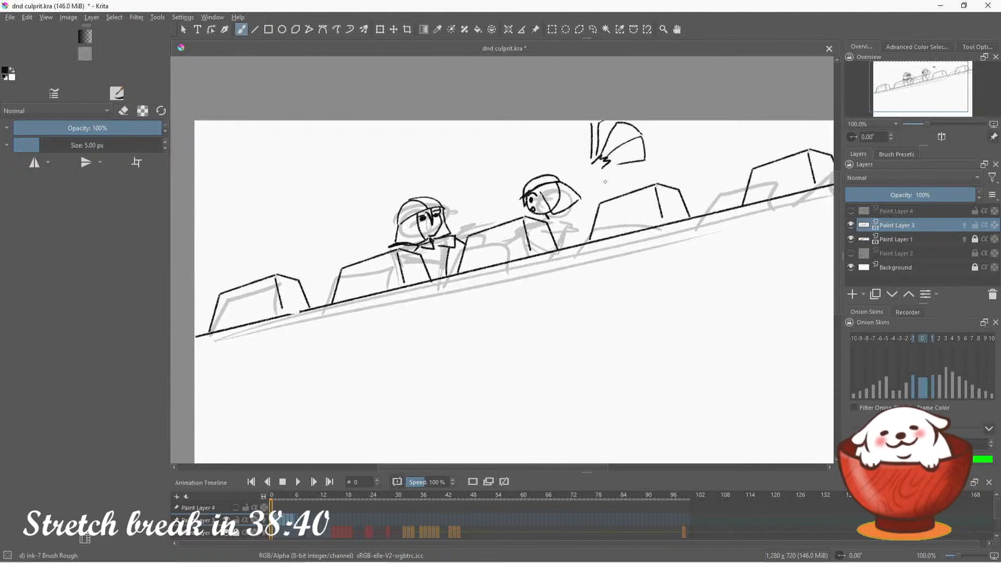
Draw a curled poster flying through the air above the wall, between the raised hand and the rightmost battlement
mouse_move(679, 154)
left_mouse_down()
mouse_move(737, 152)
mouse_move(694, 176)
mouse_move(728, 165)
mouse_move(741, 142)
left_mouse_up()
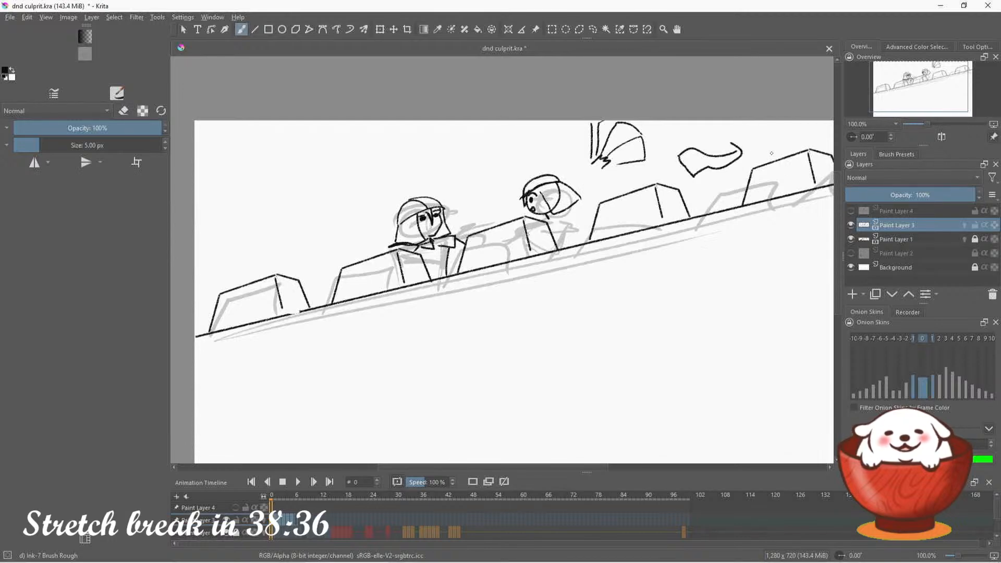
key("ctrl+z")
mouse_move(679, 156)
left_mouse_down()
mouse_move(697, 176)
mouse_move(743, 174)
mouse_move(738, 154)
left_mouse_up()
left_click_drag(917, 85, 944, 84)
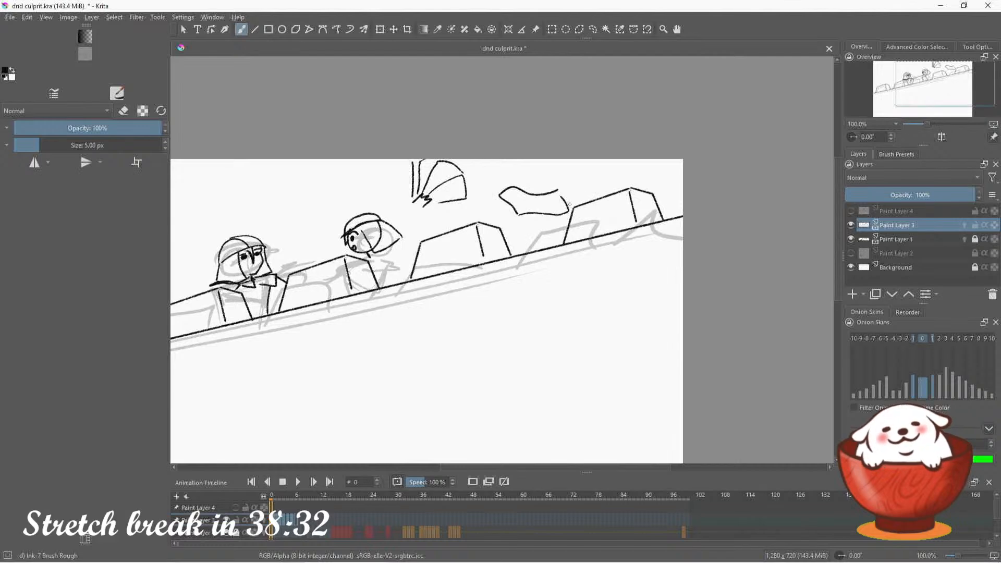
mouse_move(492, 190)
left_mouse_down()
mouse_move(511, 195)
mouse_move(493, 189)
mouse_move(546, 194)
left_mouse_up()
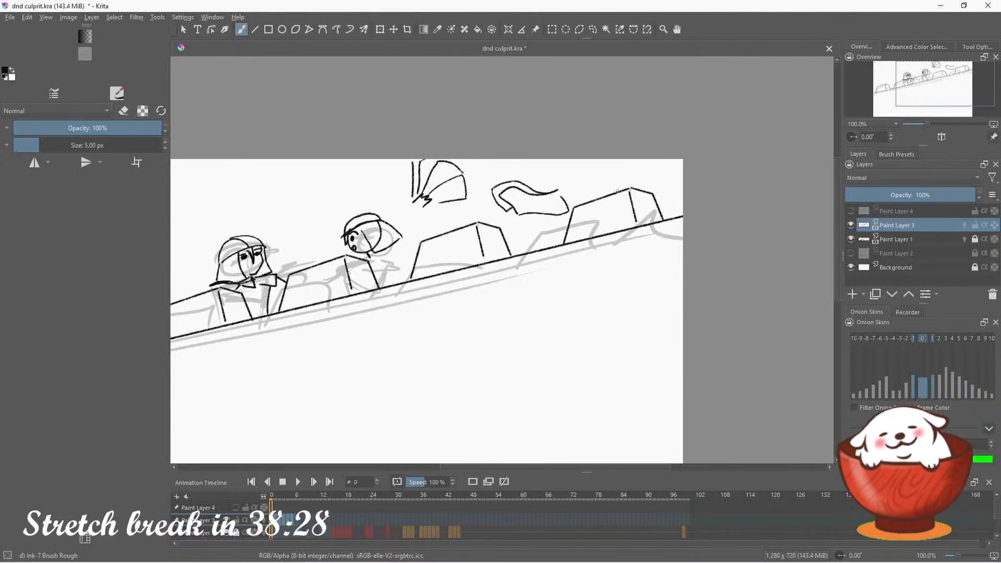
Draw the visible corner of another poster at the canvas's right edge, beside the last battlement
left_click_drag(661, 202, 683, 204)
key("ctrl+z")
left_click_drag(922, 84, 903, 86)
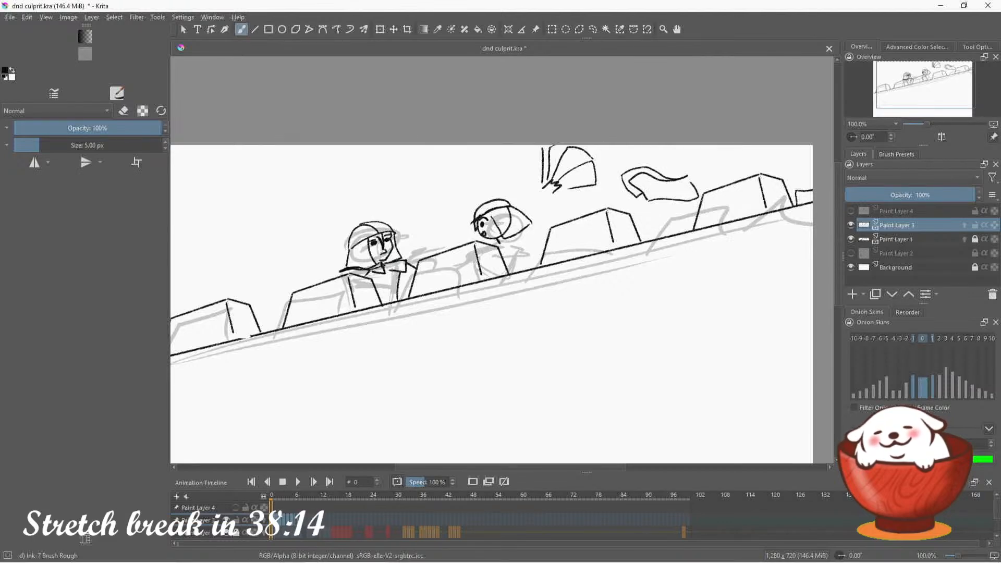
left_click_drag(903, 102, 902, 105)
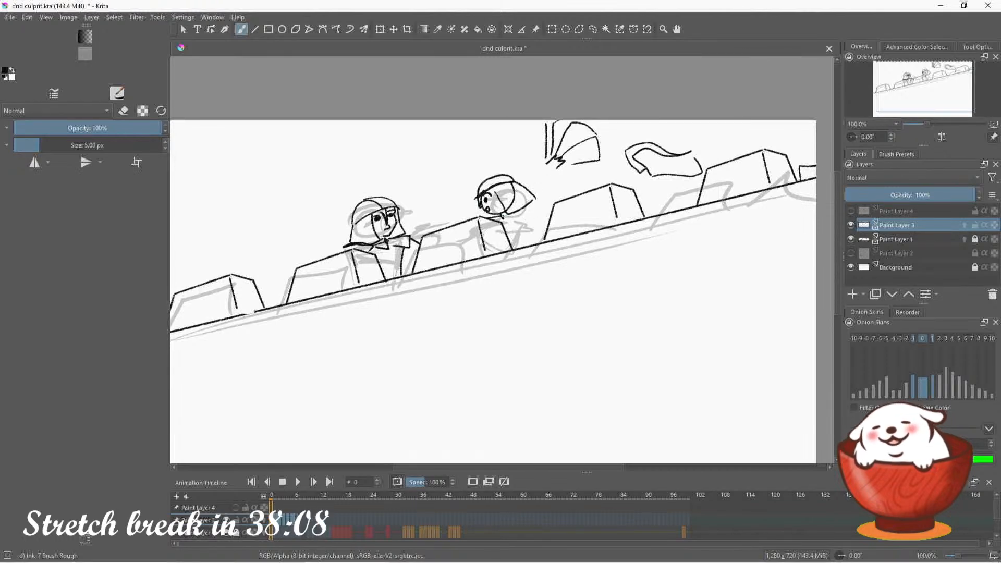
Redraw the second guard's open mouth, and ink the raised arm with its cuff from the poster-holding hand down to the wall
key("e")
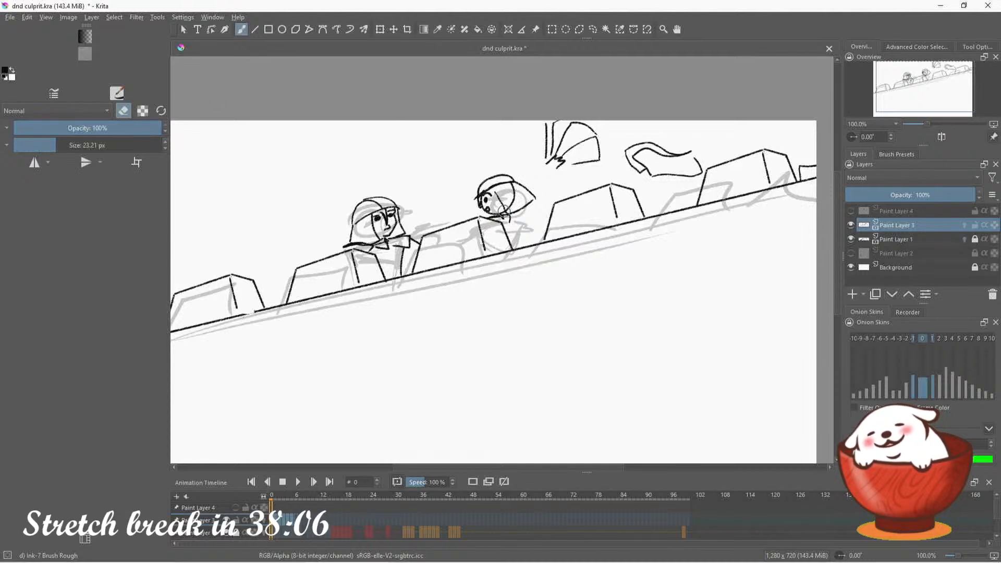
key("e")
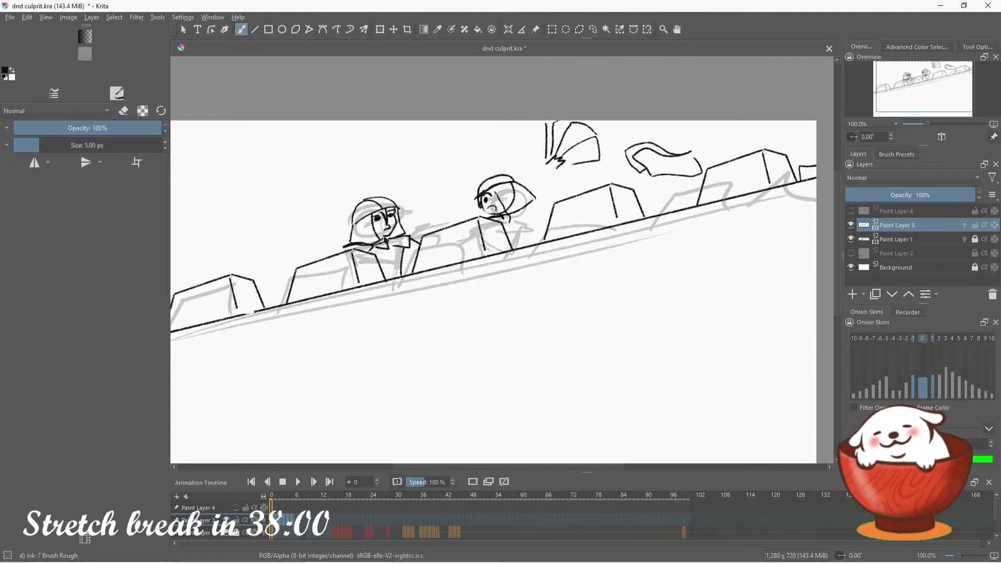
key("ctrl+z")
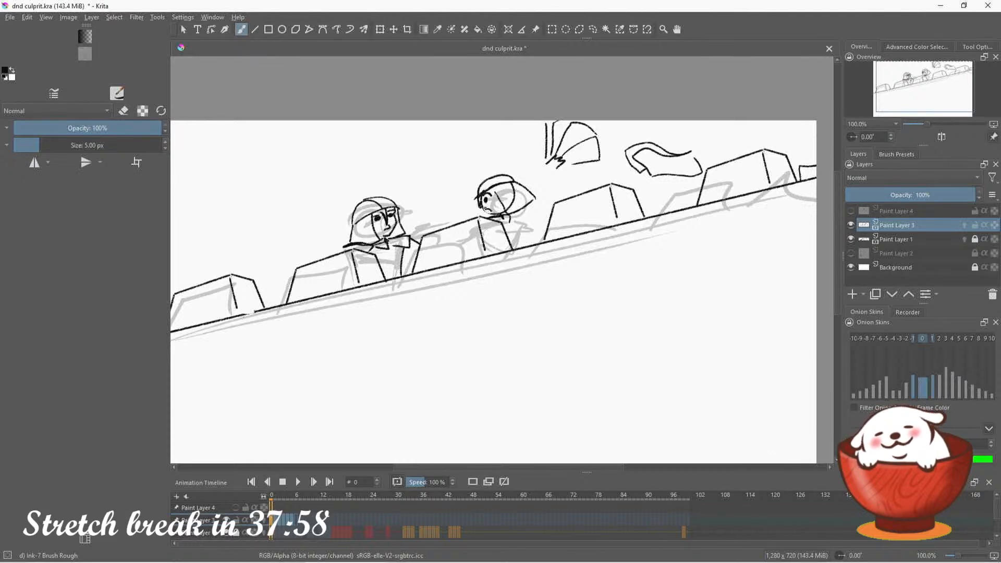
left_click_drag(486, 210, 492, 211)
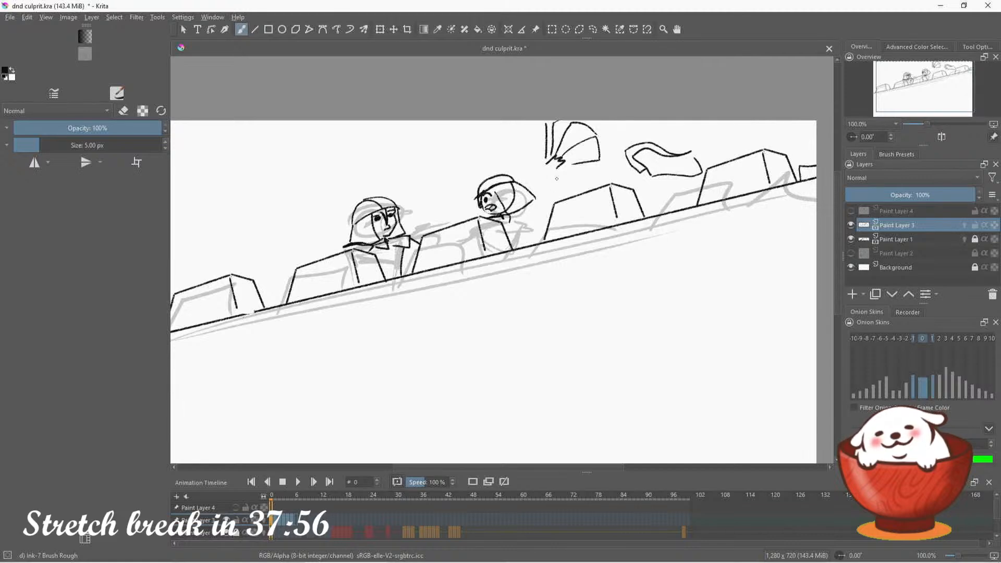
left_click_drag(492, 206, 493, 211)
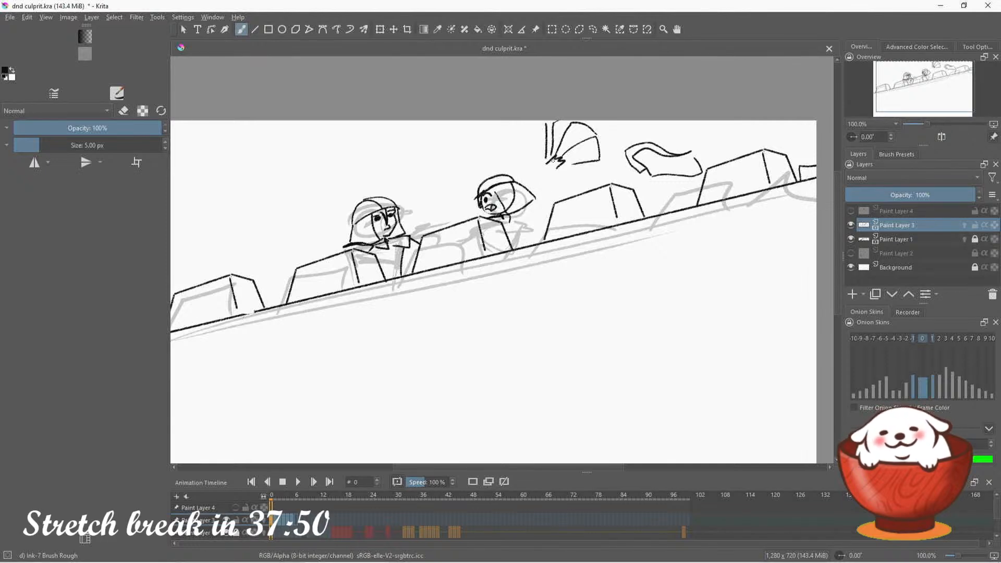
mouse_move(531, 189)
left_mouse_down()
mouse_move(548, 163)
mouse_move(558, 174)
left_mouse_up()
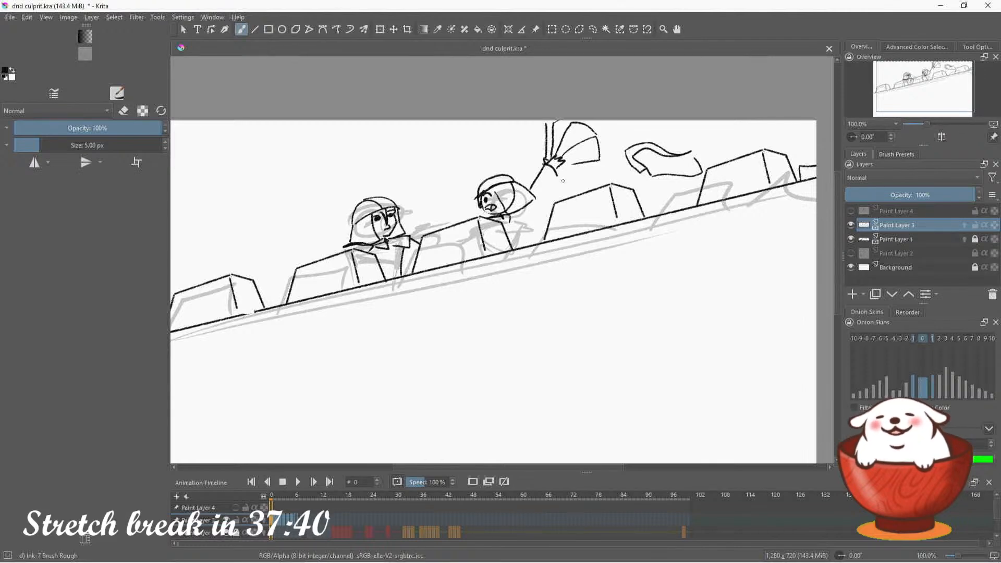
mouse_move(556, 173)
left_mouse_down()
mouse_move(551, 189)
mouse_move(532, 188)
mouse_move(550, 229)
left_mouse_up()
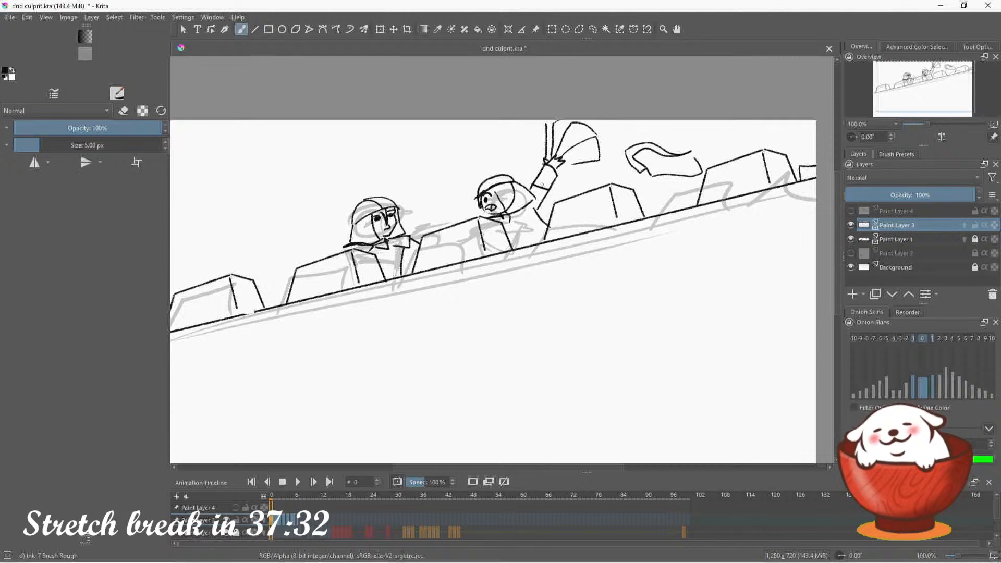
Replace the poster corner at the canvas's right edge with a larger one that overlaps the wall line, erasing the old marks
mouse_move(930, 89)
left_mouse_down()
mouse_move(926, 98)
mouse_move(952, 95)
left_mouse_up()
key("e")
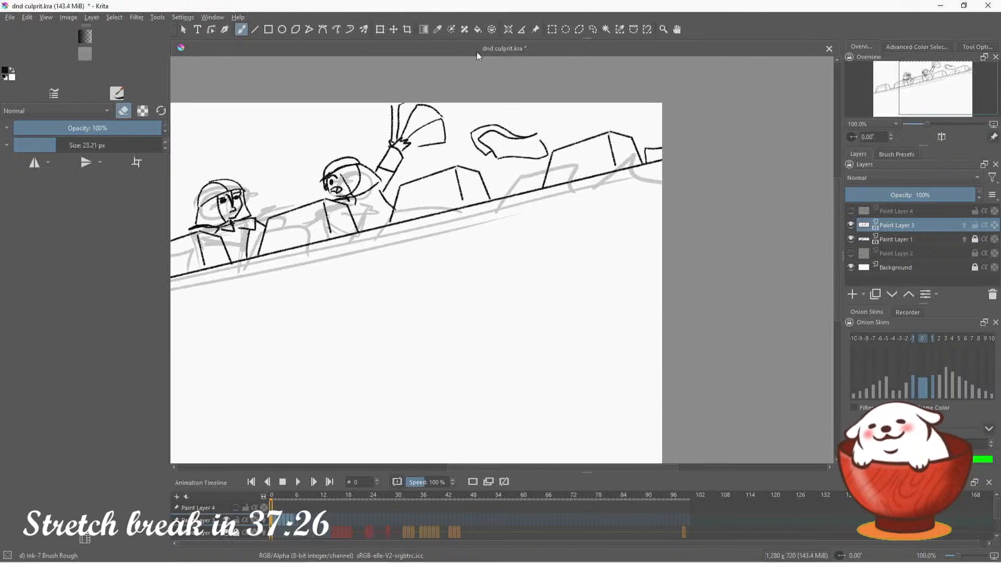
left_click_drag(649, 149, 649, 156)
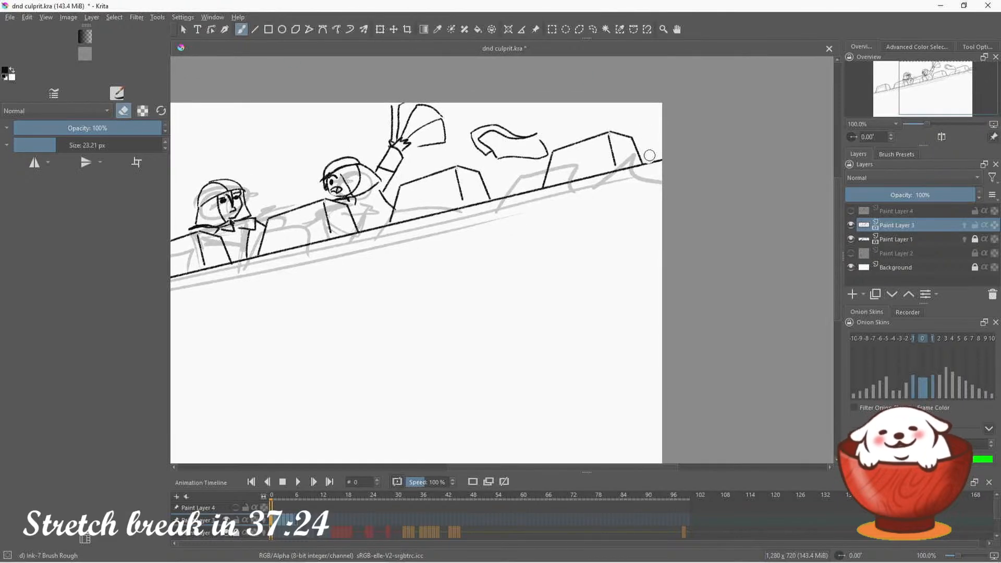
key("e")
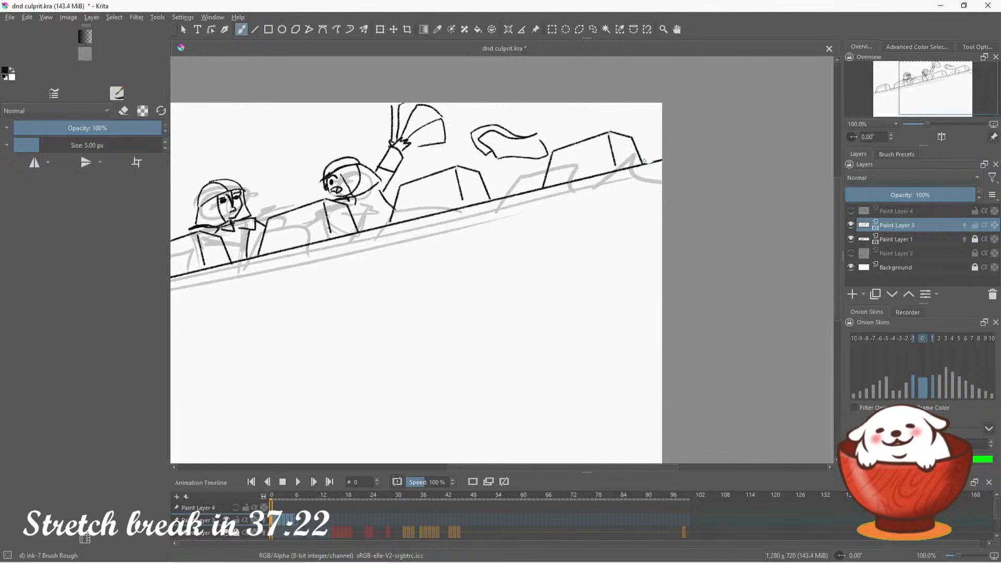
left_click_drag(646, 154, 609, 223)
key("ctrl+z")
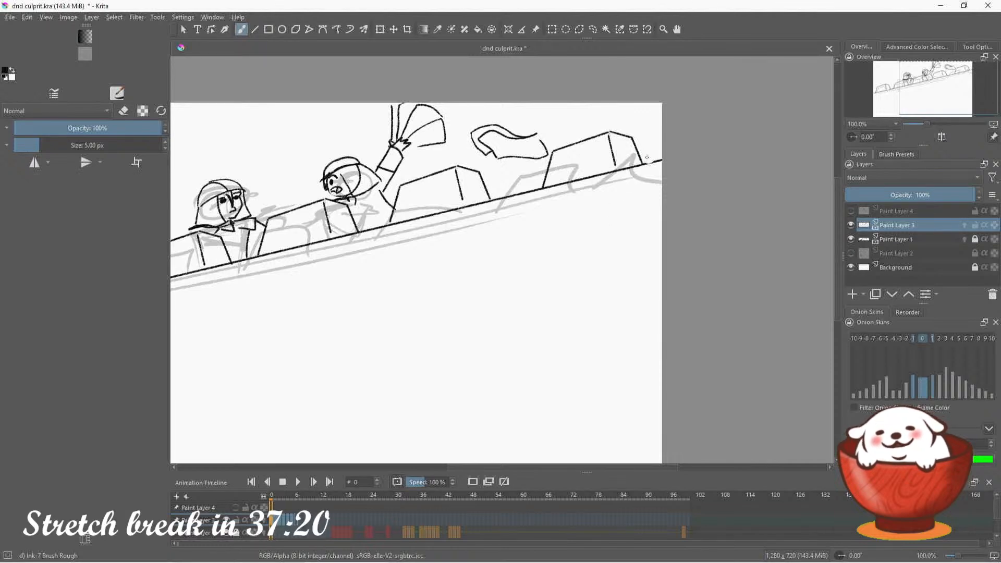
mouse_move(647, 158)
left_mouse_down()
mouse_move(633, 183)
mouse_move(662, 184)
left_mouse_up()
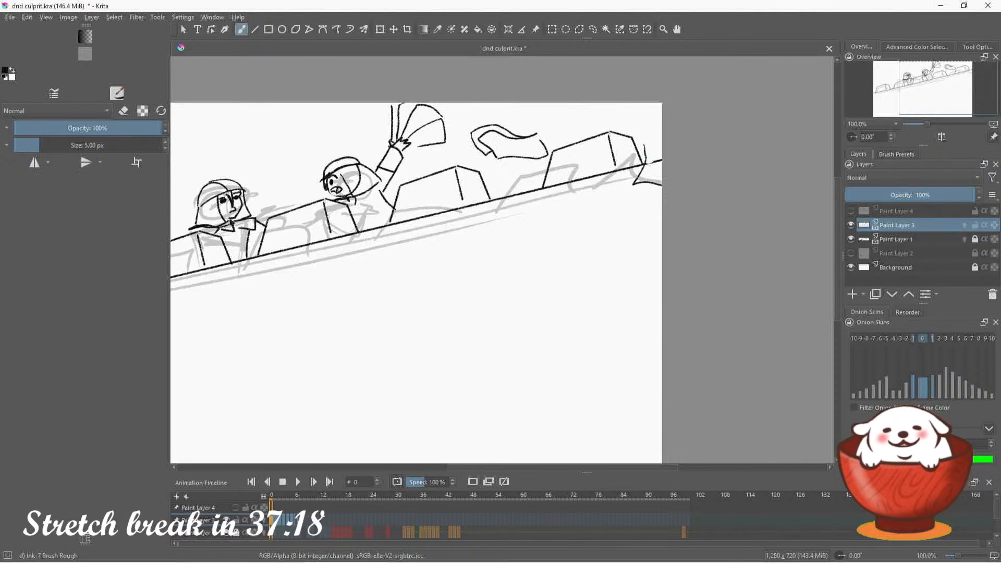
mouse_move(644, 147)
left_mouse_down()
mouse_move(662, 137)
mouse_move(652, 164)
left_mouse_up()
left_click(123, 110)
Refine the second guard's neck and collar lines, and erase the excess line inside the helmet
left_click_drag(933, 91, 916, 97)
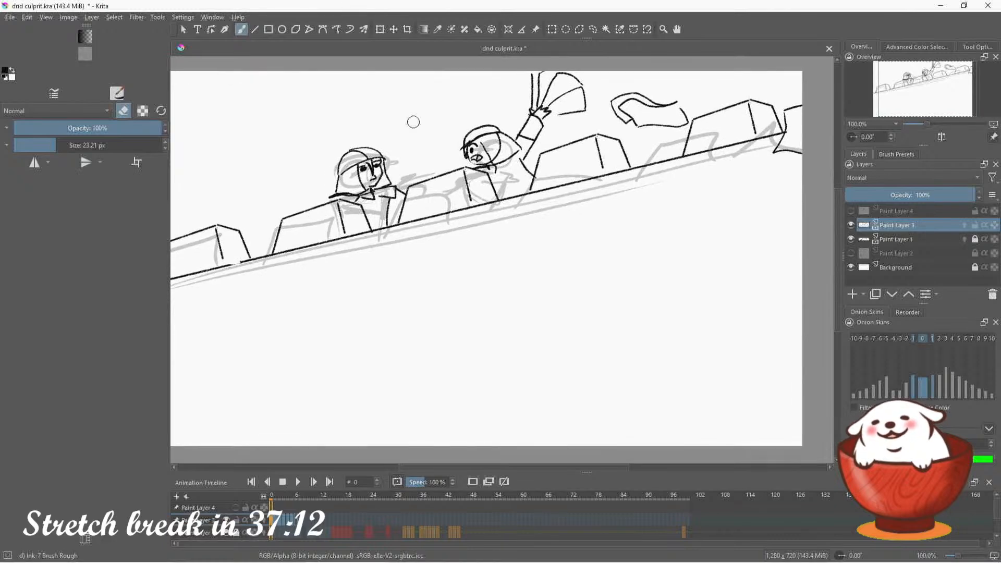
key("e")
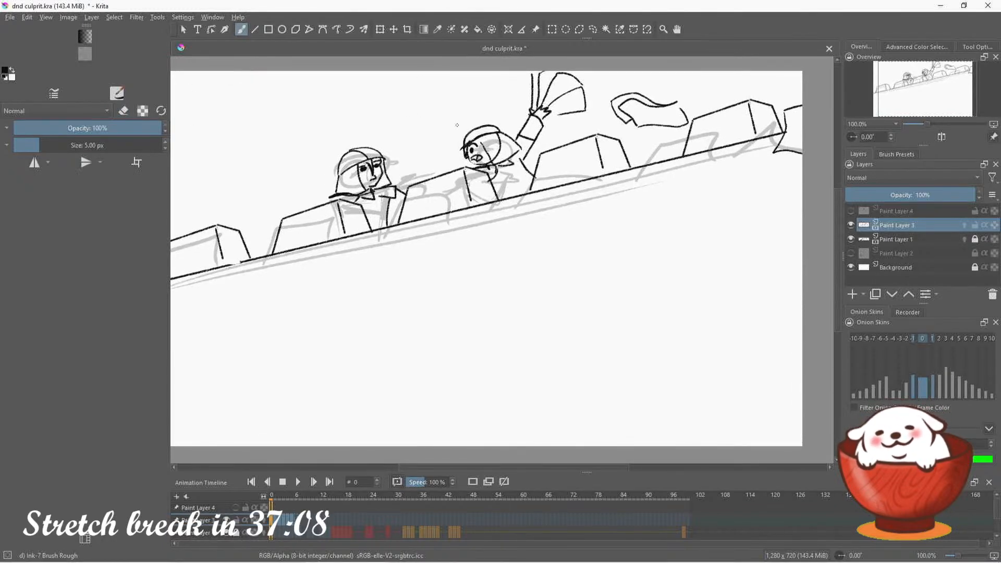
left_click(123, 111)
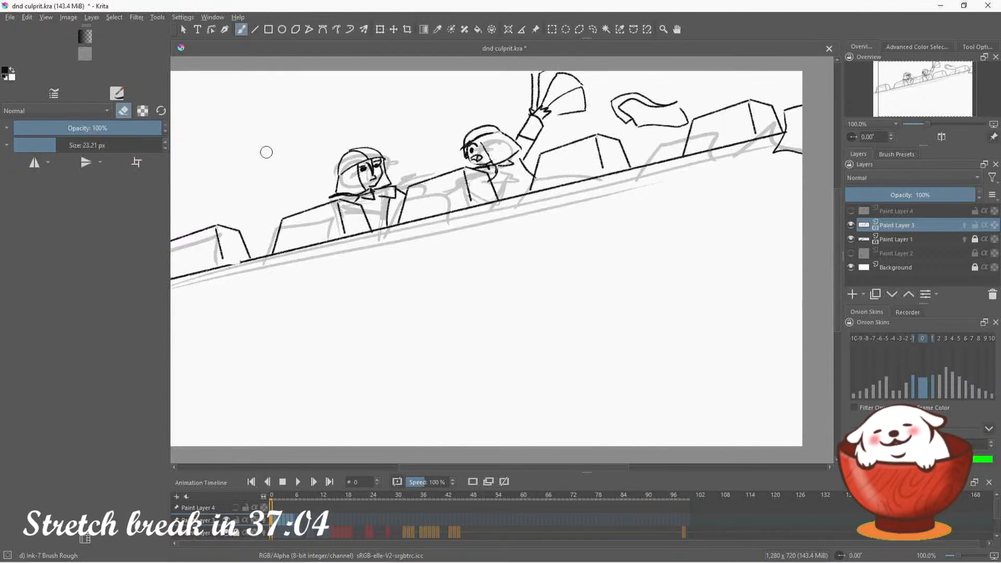
key("e")
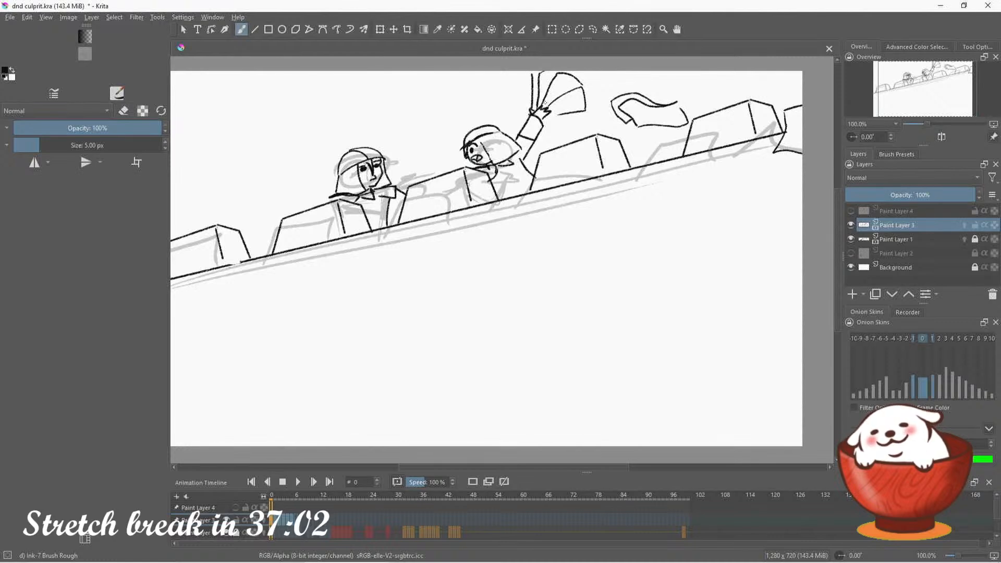
left_click_drag(443, 124, 493, 112)
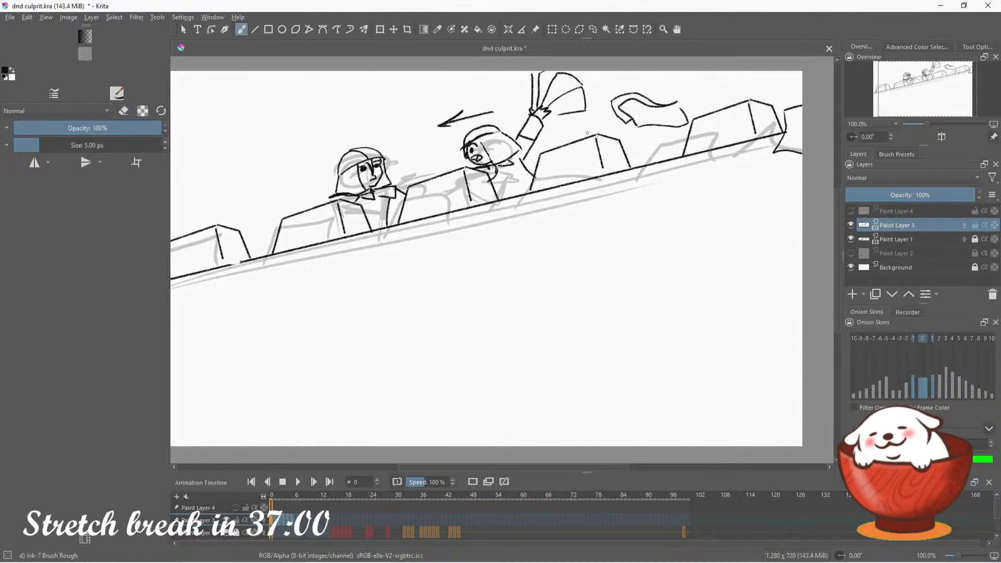
key("ctrl+z")
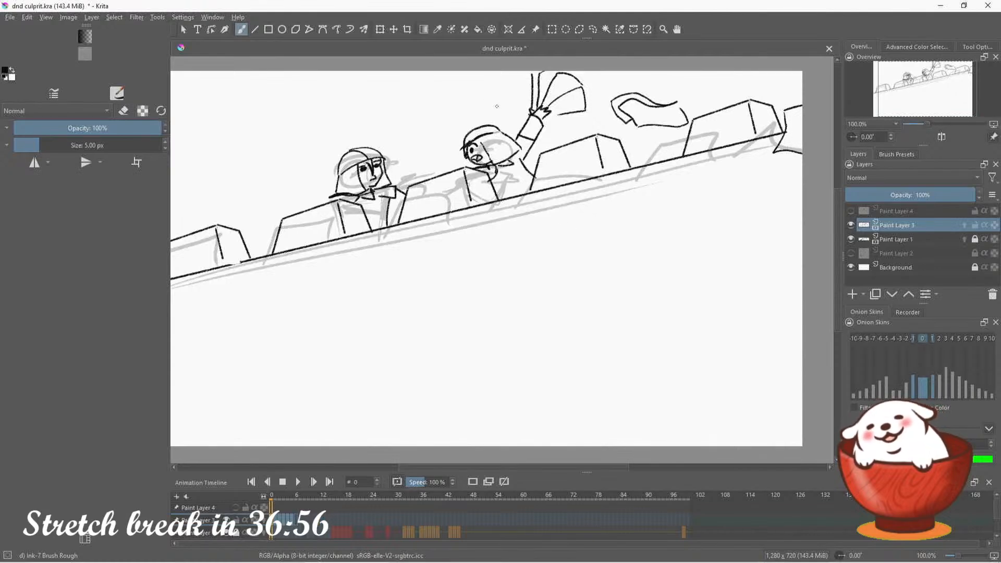
mouse_move(471, 102)
left_mouse_down()
mouse_move(453, 114)
mouse_move(497, 105)
left_mouse_up()
key("ctrl+z")
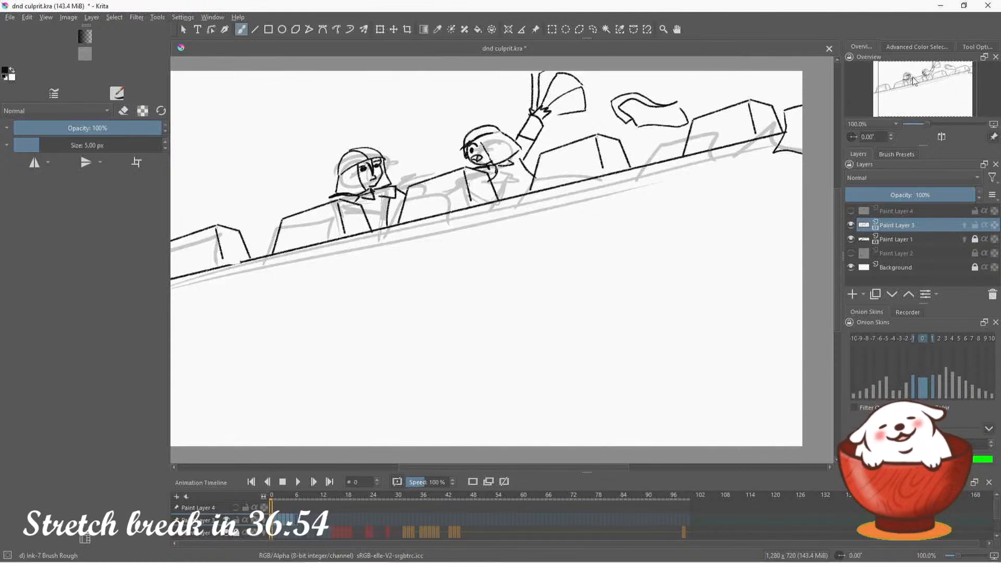
Go to frame 1 of the animation and turn on onion skins for Paint Layer 3
left_click_drag(918, 80, 976, 90)
left_click(313, 482)
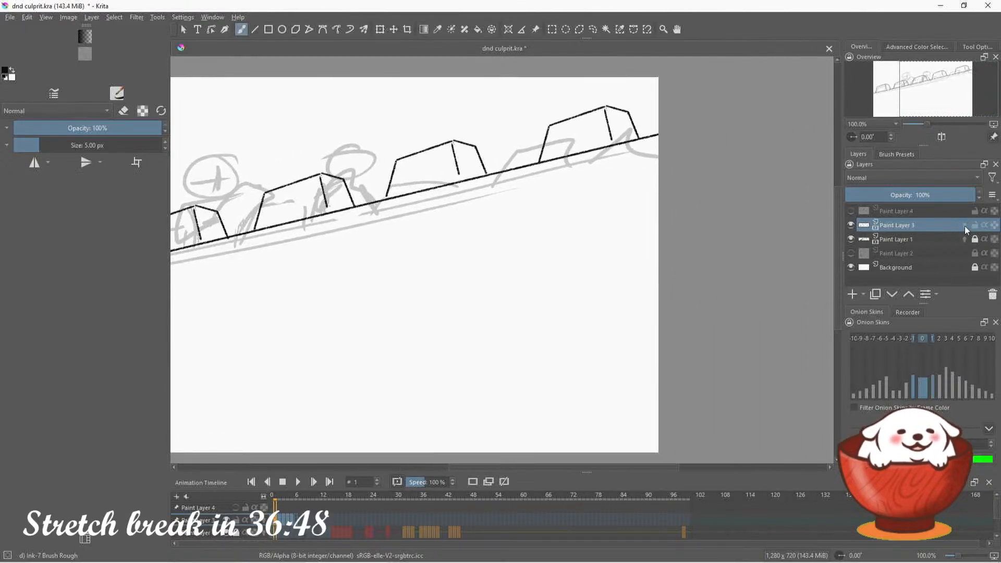
left_click(965, 225)
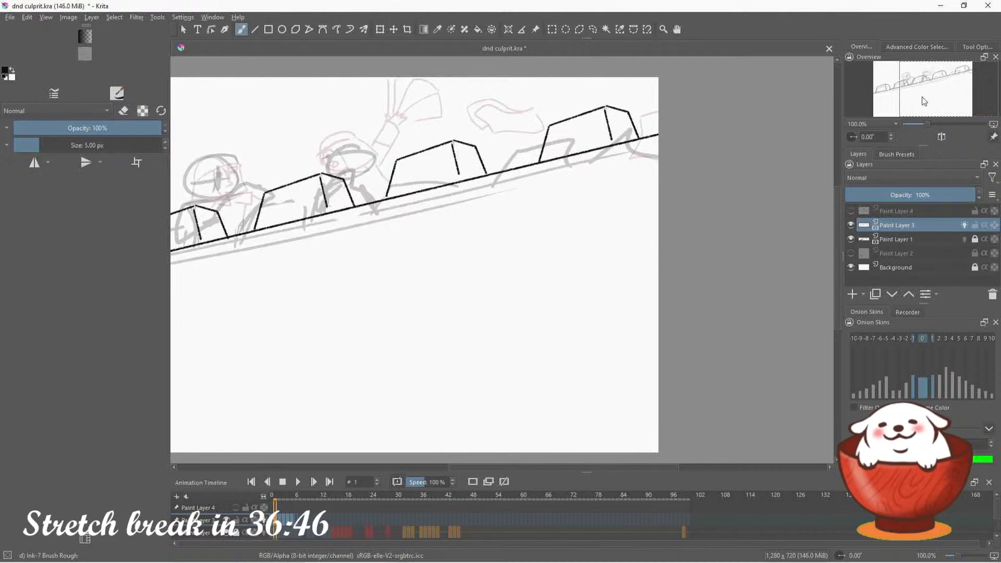
Ink a small curved poster falling below the battlement wall near the canvas's right edge
left_click_drag(935, 91, 941, 89)
left_click_drag(570, 224, 568, 266)
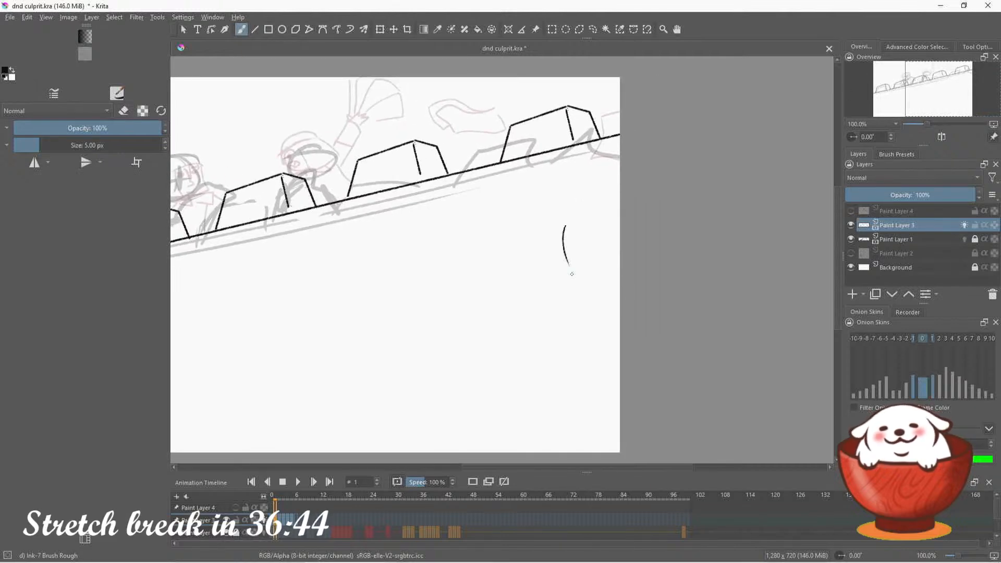
mouse_move(565, 227)
left_mouse_down()
mouse_move(583, 222)
mouse_move(590, 256)
mouse_move(571, 270)
left_mouse_up()
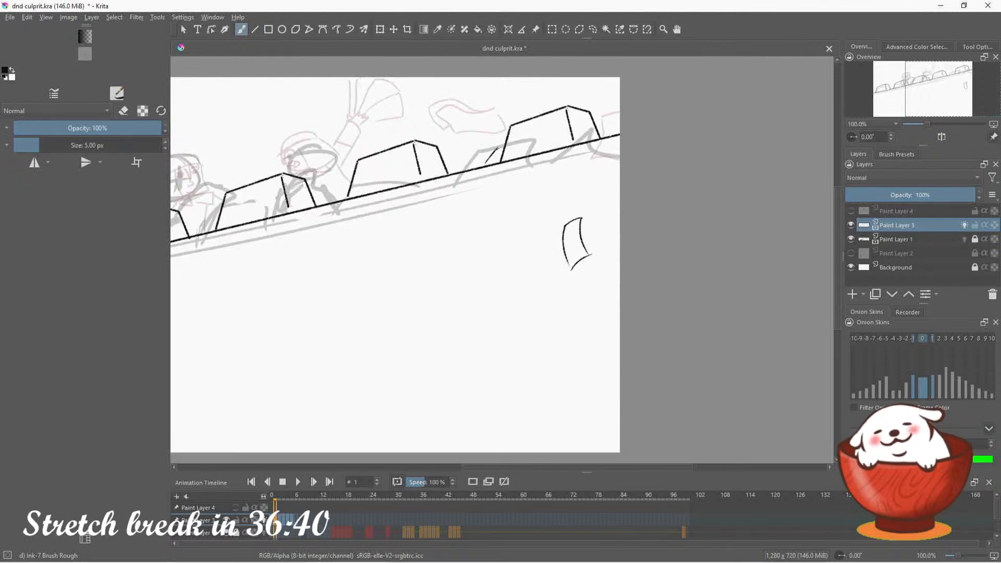
Ink the edges of a flying poster behind the rightmost battlement block, undoing the stray zigzag in the gap beside it
left_click_drag(492, 162, 500, 149)
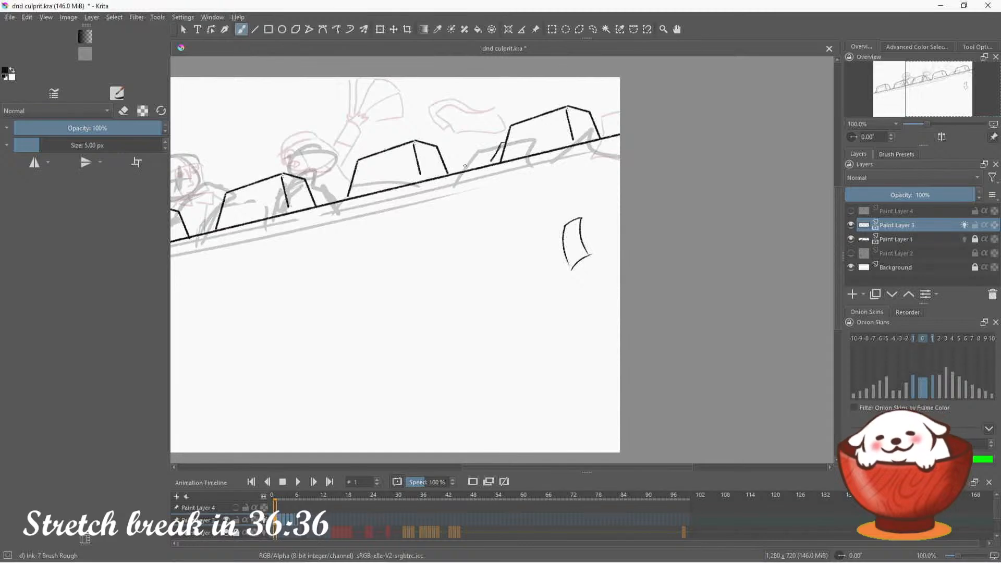
left_click_drag(464, 159, 488, 155)
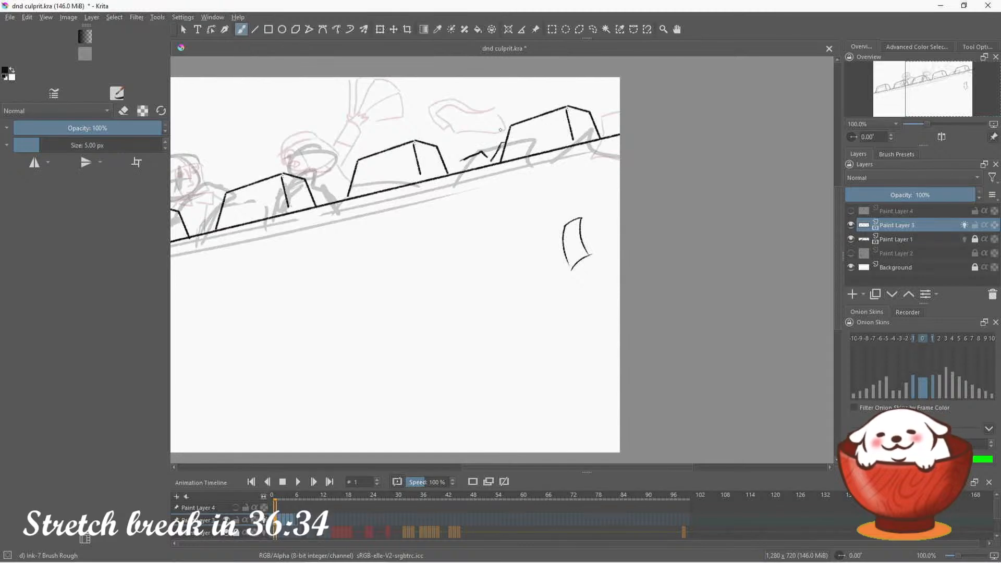
key("ctrl+z")
mouse_move(503, 135)
left_mouse_down()
mouse_move(517, 114)
mouse_move(538, 111)
left_mouse_up()
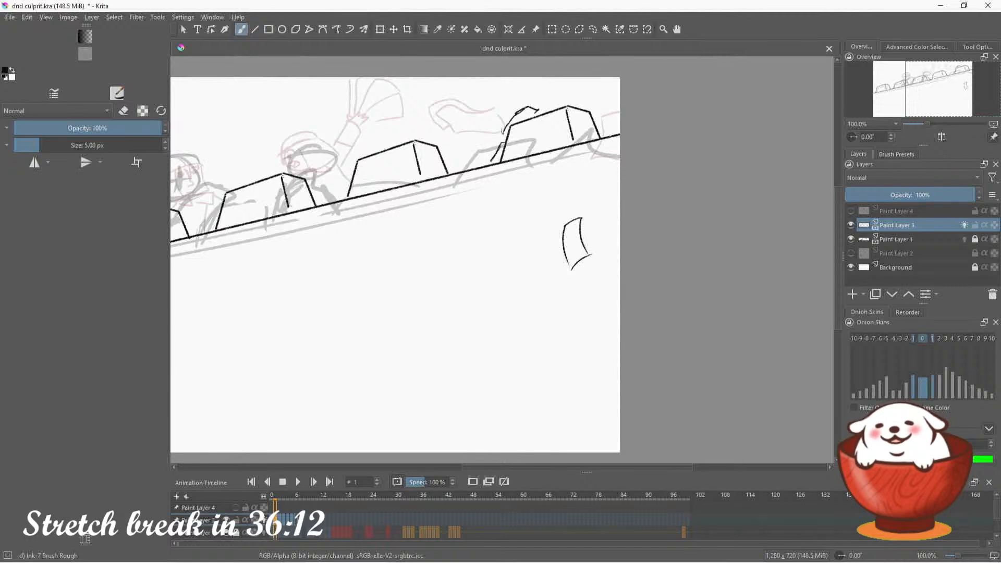
Ink the first guard's helmet dome, brim and side plate over the rough head, undoing the strokes that miss
left_click_drag(933, 90, 902, 96)
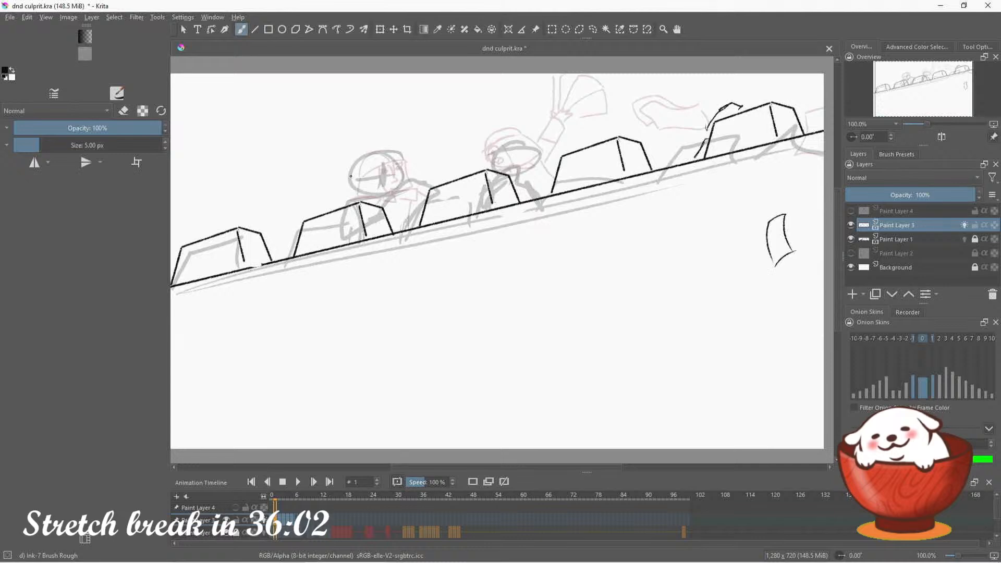
mouse_move(351, 176)
left_mouse_down()
mouse_move(401, 157)
mouse_move(375, 170)
mouse_move(399, 159)
mouse_move(366, 190)
mouse_move(375, 201)
mouse_move(347, 183)
mouse_move(346, 195)
mouse_move(348, 169)
mouse_move(371, 144)
mouse_move(388, 145)
mouse_move(395, 156)
mouse_move(372, 148)
mouse_move(391, 156)
mouse_move(405, 197)
left_mouse_up()
key("ctrl+z")
key("ctrl+z")
mouse_move(406, 197)
left_mouse_down()
mouse_move(410, 169)
mouse_move(418, 185)
mouse_move(379, 182)
left_mouse_up()
key("ctrl+z")
key("ctrl+z")
key("ctrl+z")
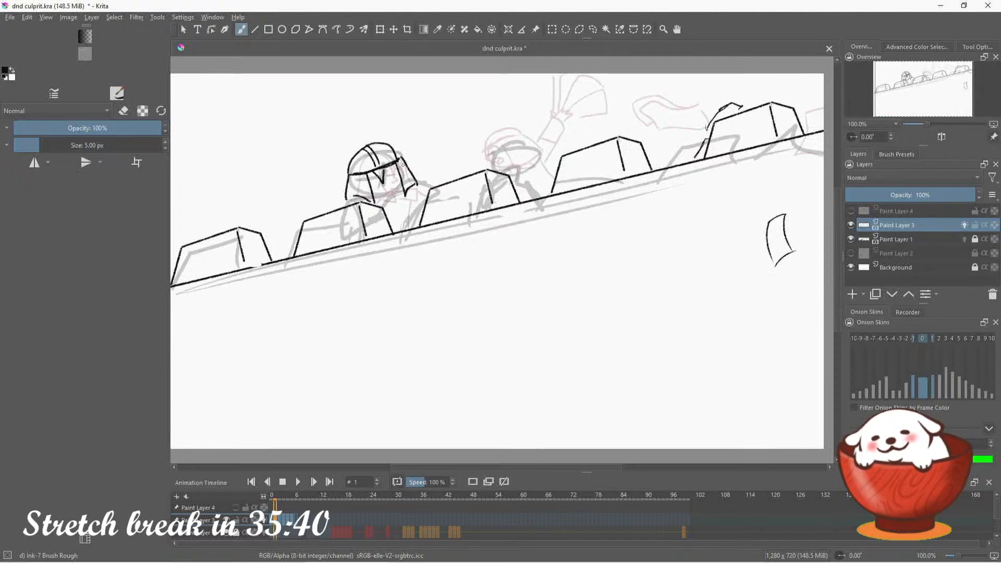
Erase the helmet's brim and nose strokes, and redraw a lower brim with two scowling eyes beneath it
left_click(123, 111)
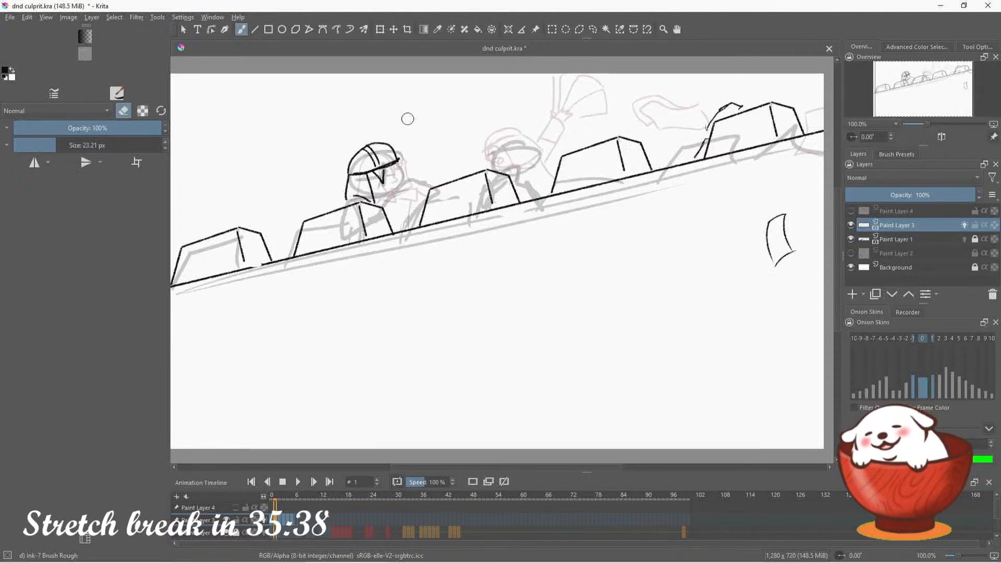
mouse_move(366, 172)
left_mouse_down()
mouse_move(391, 162)
mouse_move(387, 177)
mouse_move(397, 156)
left_mouse_up()
left_click(124, 111)
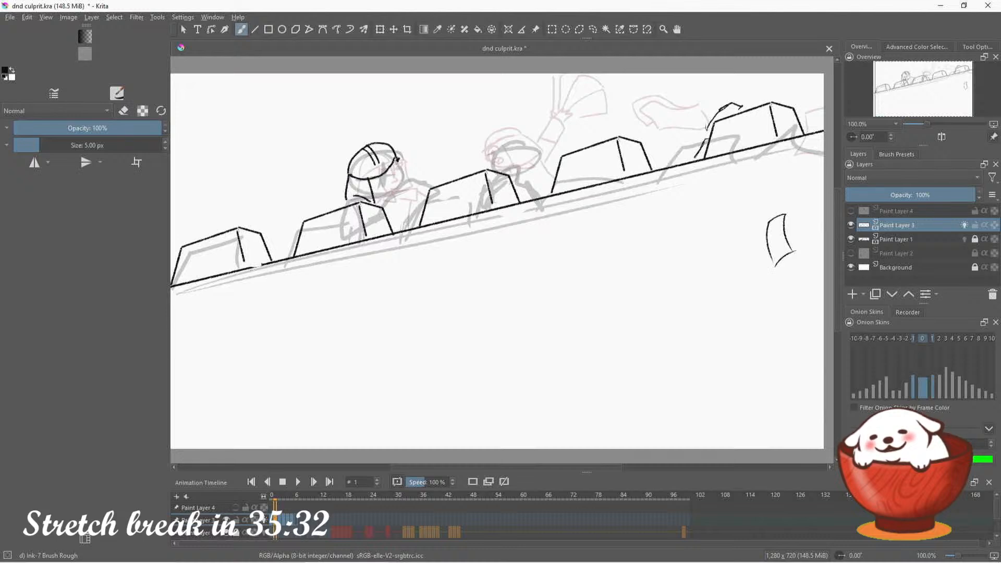
key("ctrl+z")
mouse_move(347, 177)
left_mouse_down()
mouse_move(375, 180)
mouse_move(398, 159)
mouse_move(380, 159)
left_mouse_up()
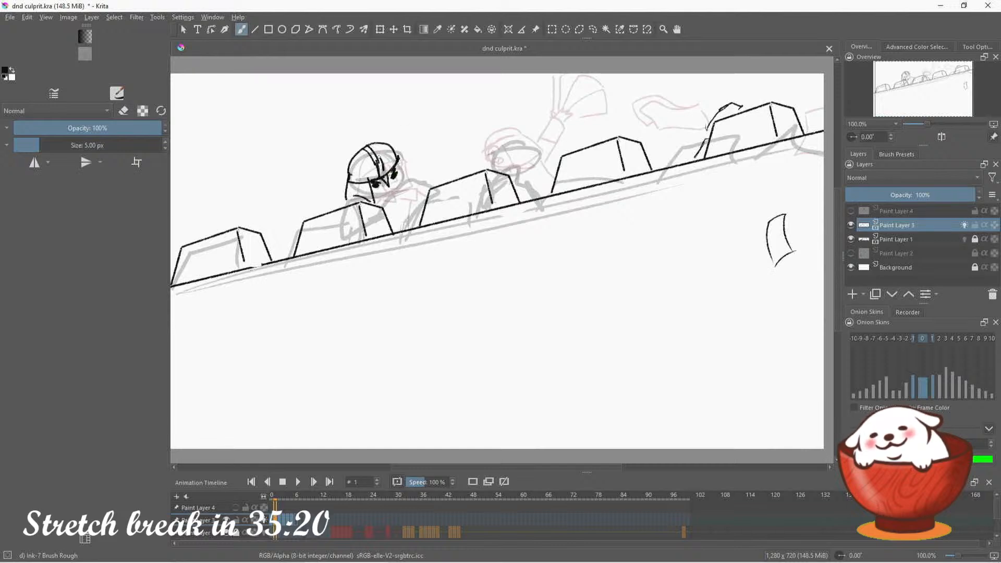
Ink the first guard's helmet ridge, cheek plate, jaw, mouth and shoulder lines, and a small hand below the chin
left_click_drag(377, 154, 408, 186)
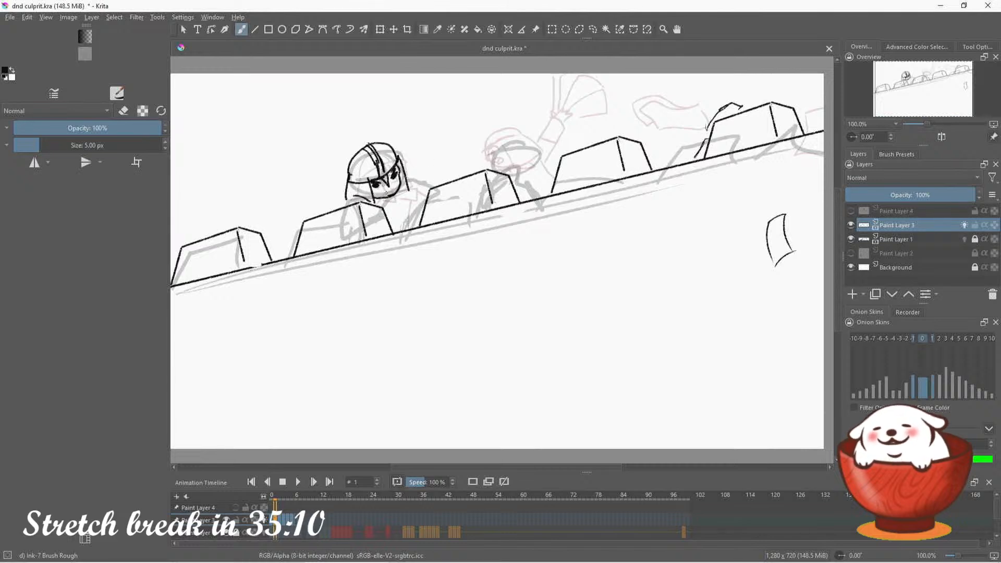
mouse_move(385, 194)
left_mouse_down()
mouse_move(399, 201)
mouse_move(409, 190)
mouse_move(391, 197)
mouse_move(417, 185)
mouse_move(422, 201)
mouse_move(343, 203)
left_mouse_up()
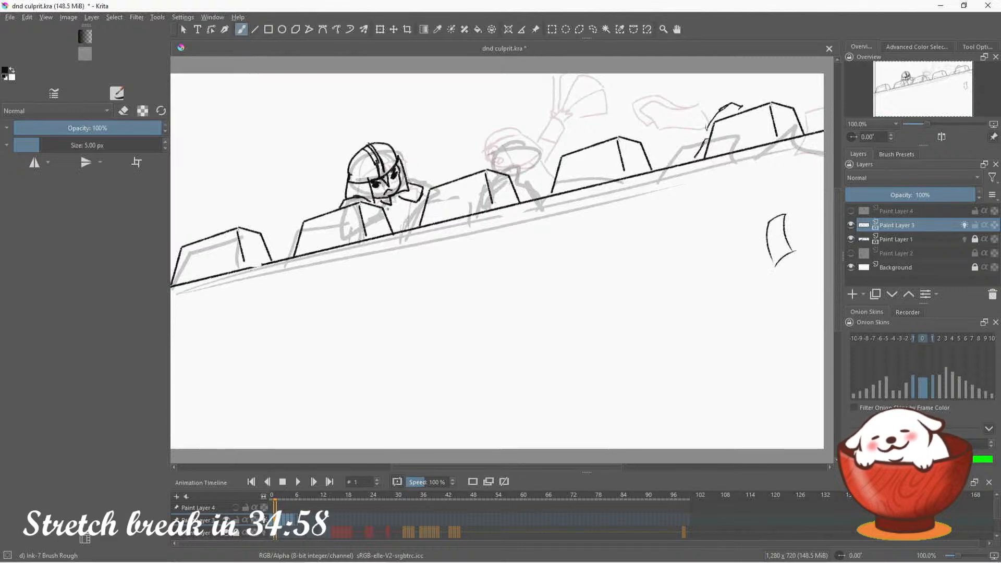
mouse_move(388, 208)
left_mouse_down()
mouse_move(395, 223)
mouse_move(401, 204)
mouse_move(389, 219)
left_mouse_up()
key("ctrl+z")
key("ctrl+z")
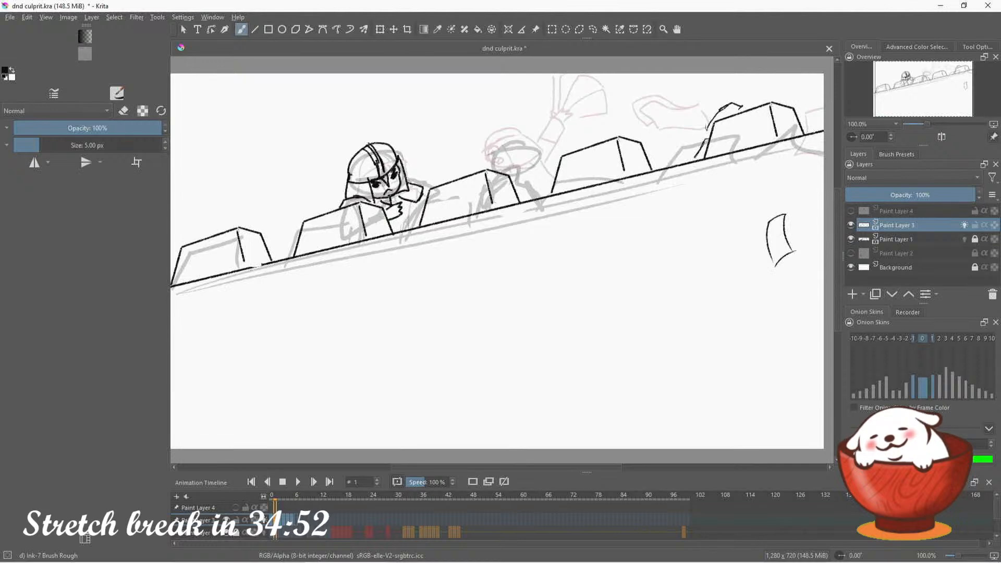
Erase the small outline beside the guard's cheek and redraw it as a larger curved shape reaching down to the wall
left_click(124, 111)
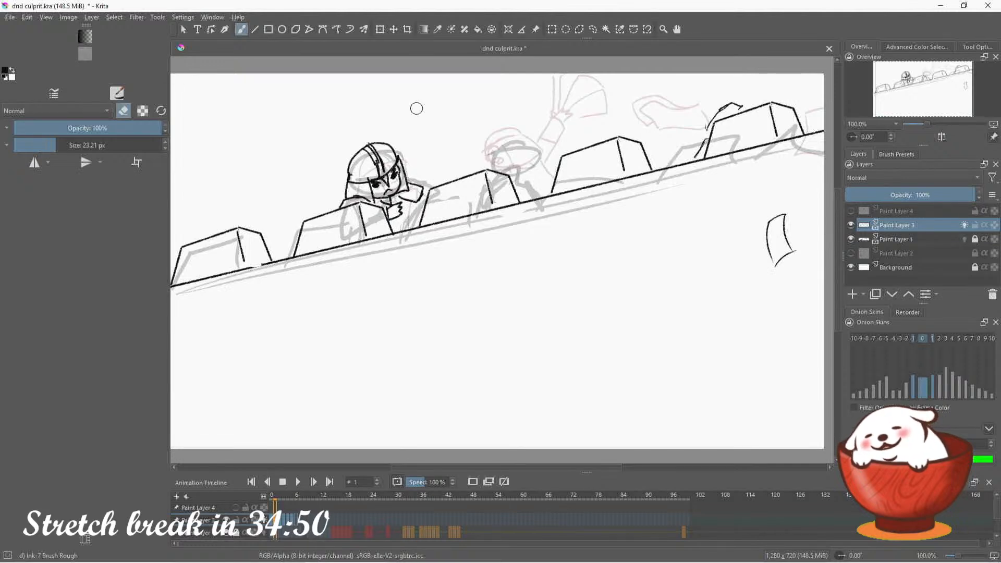
mouse_move(406, 185)
left_mouse_down()
mouse_move(419, 198)
mouse_move(401, 182)
mouse_move(427, 174)
left_mouse_up()
left_click(123, 110)
key("ctrl+z")
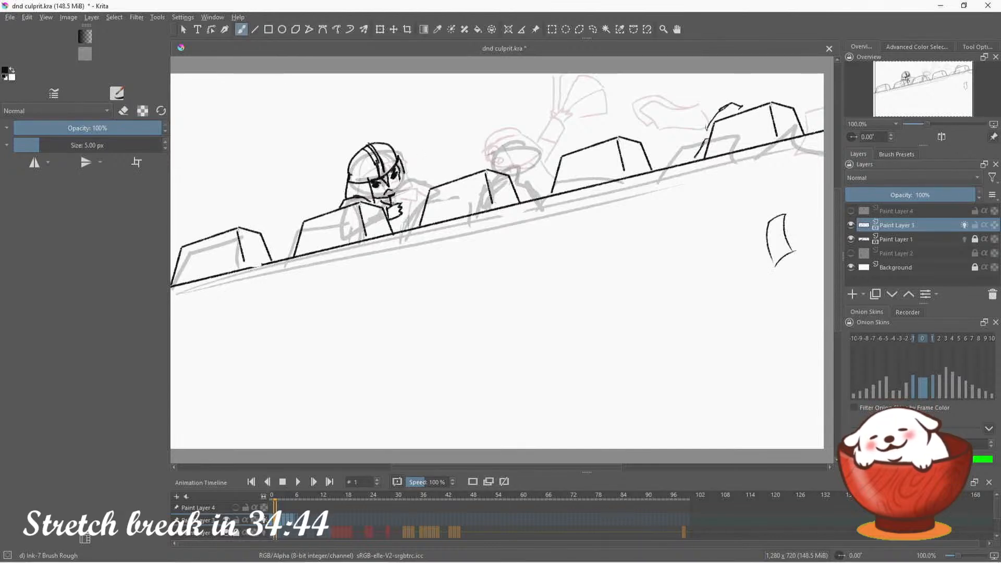
mouse_move(392, 204)
left_mouse_down()
mouse_move(412, 171)
mouse_move(433, 175)
mouse_move(421, 224)
left_mouse_up()
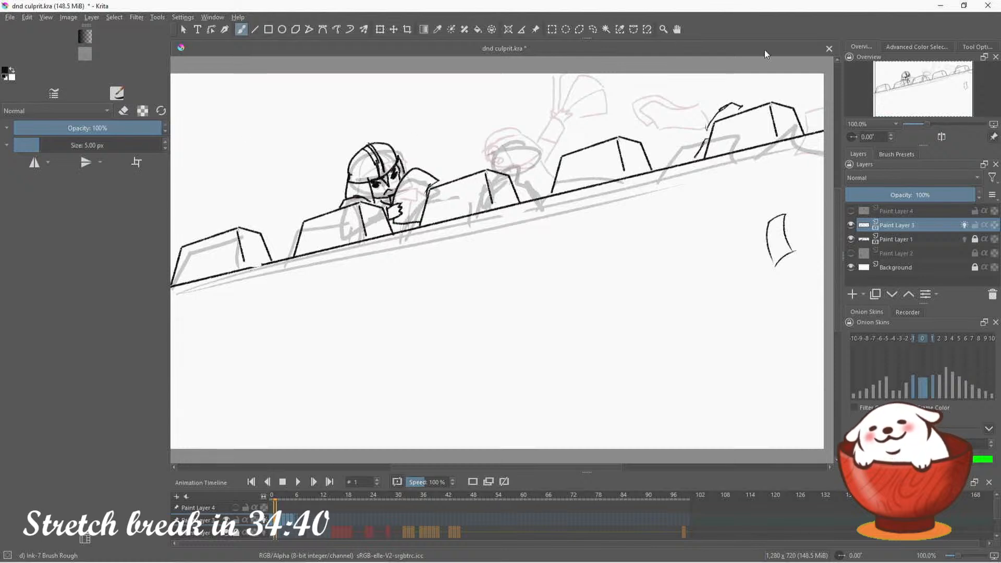
Check the inked guard on frame 1 in a horizontally mirrored view, and restore the normal view
left_click(937, 85)
left_click_drag(938, 84, 944, 79)
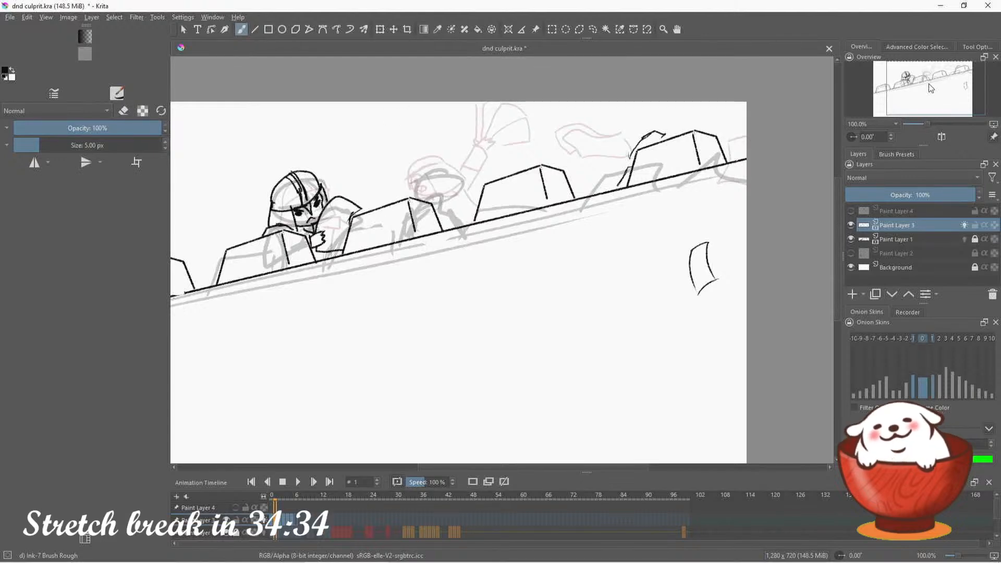
left_click_drag(931, 88, 922, 78)
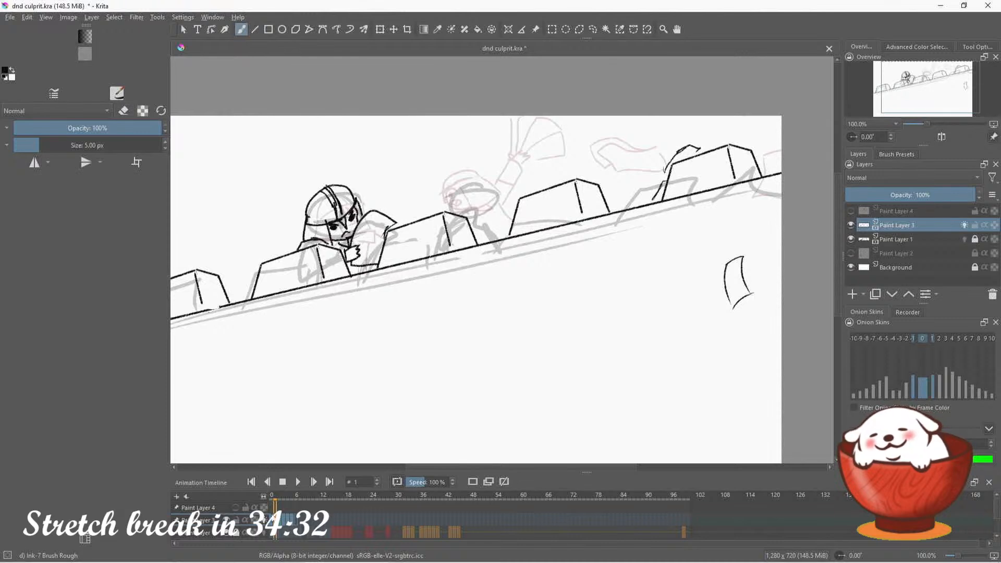
left_click(272, 519)
left_click(276, 519)
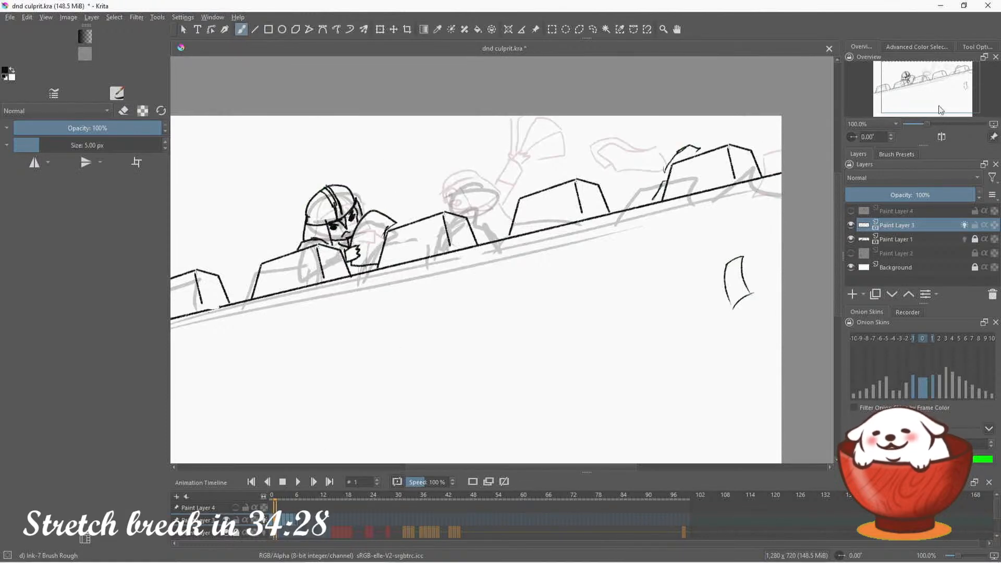
left_click_drag(942, 103, 935, 103)
left_click(942, 137)
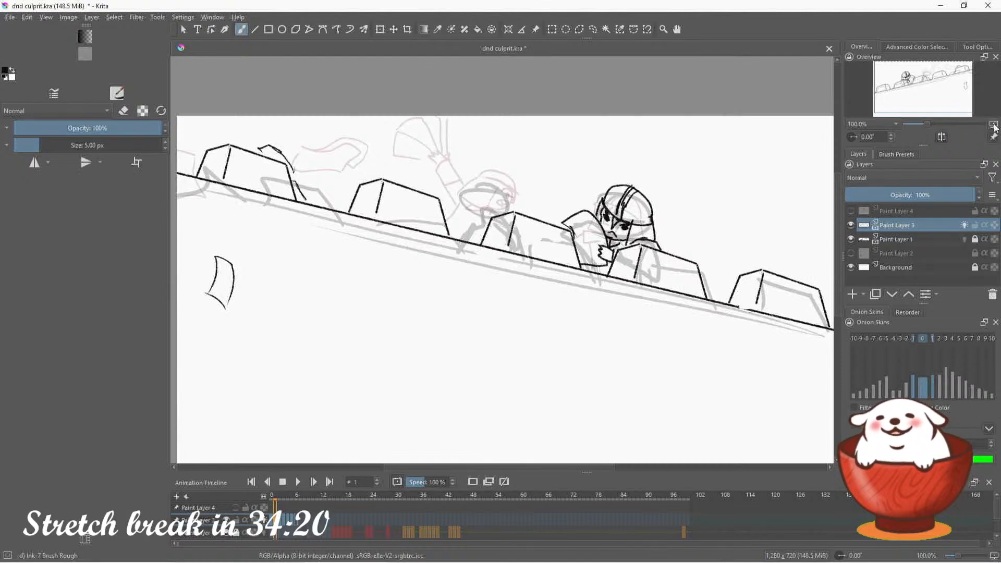
key("m")
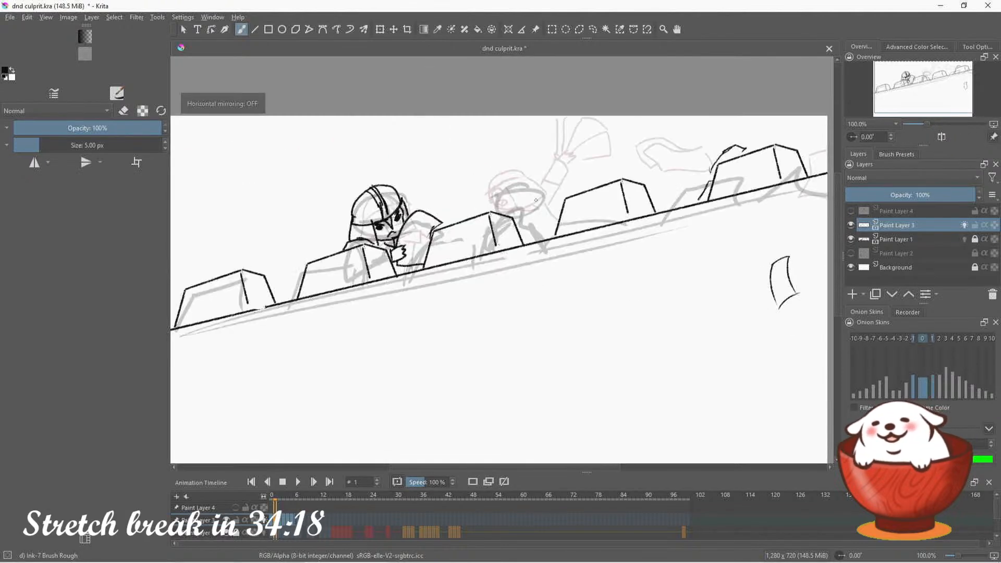
Erase the excess ridge strokes inside the first guard's helmet
key("e")
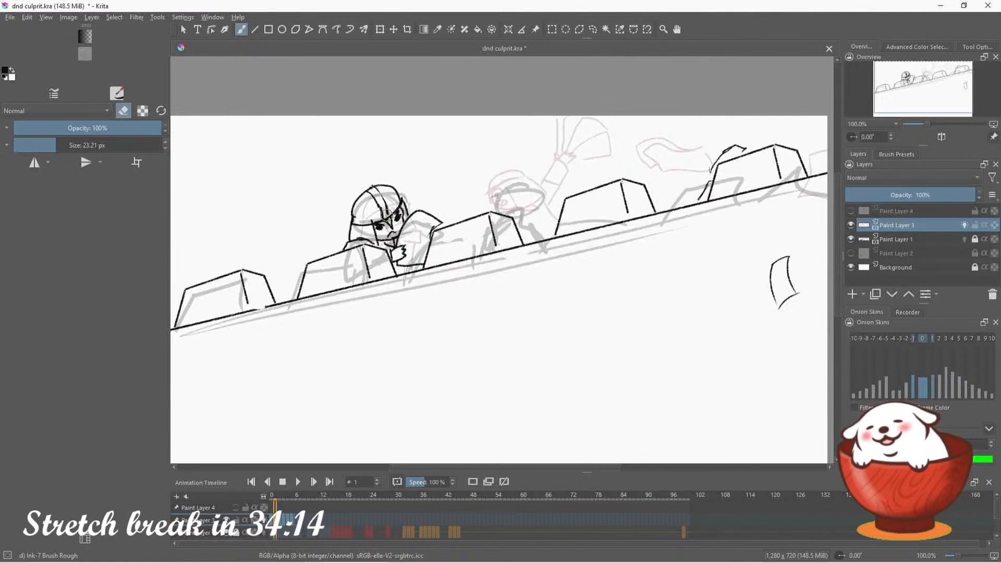
left_click(124, 110)
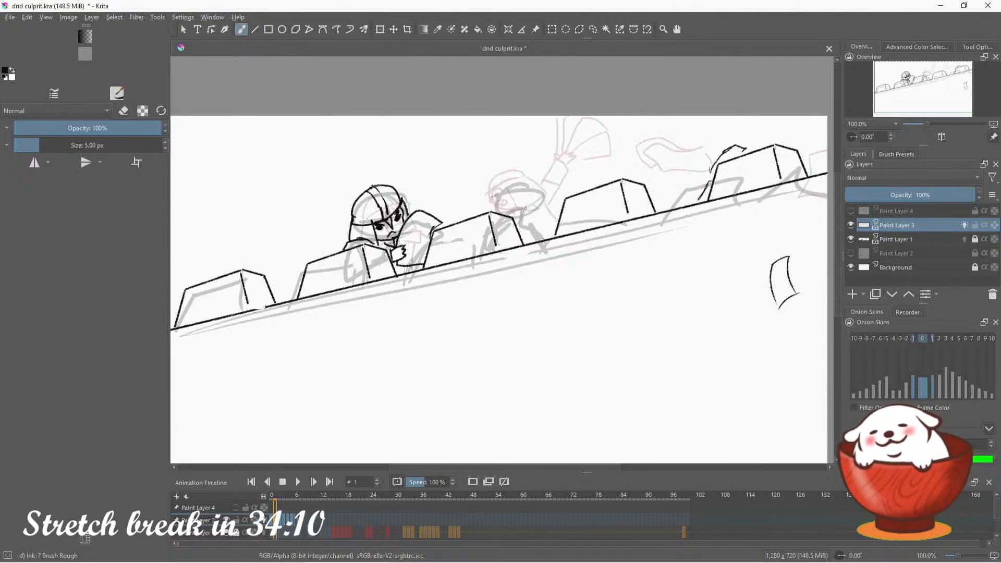
left_click_drag(929, 90, 927, 95)
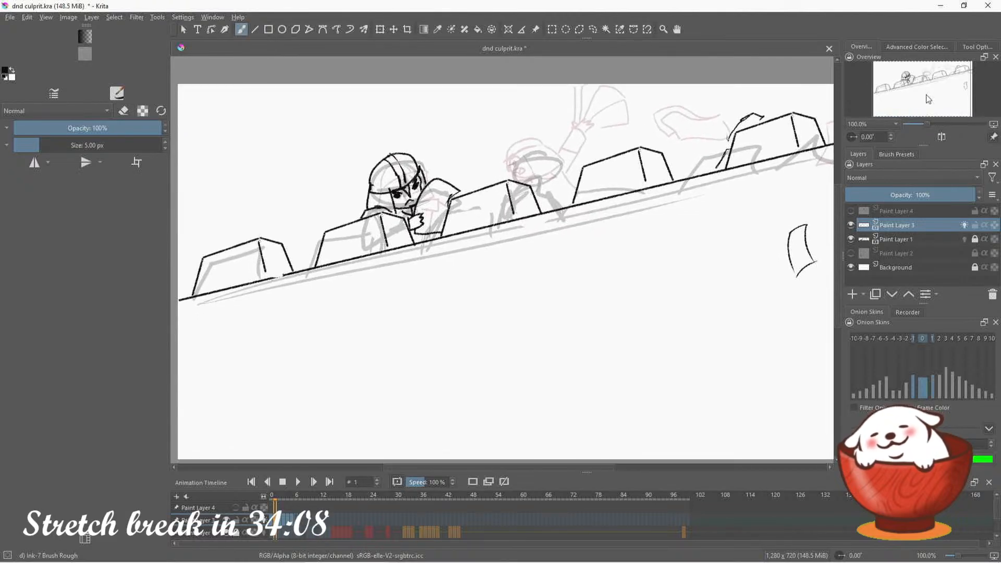
Compare frame 1 with the rough drawings on the following frames, and return to frame 1
left_click(280, 522)
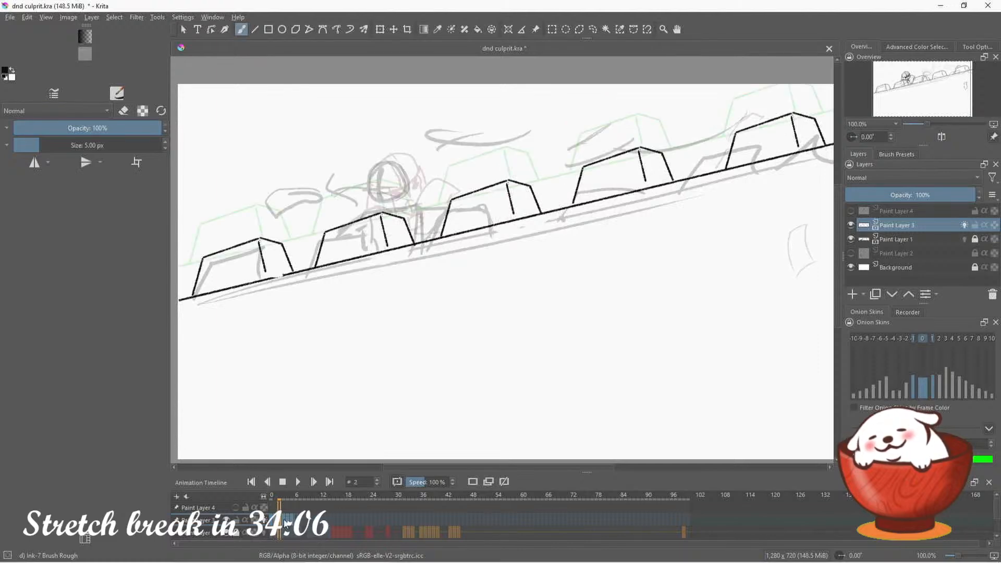
left_click(285, 522)
left_click(280, 522)
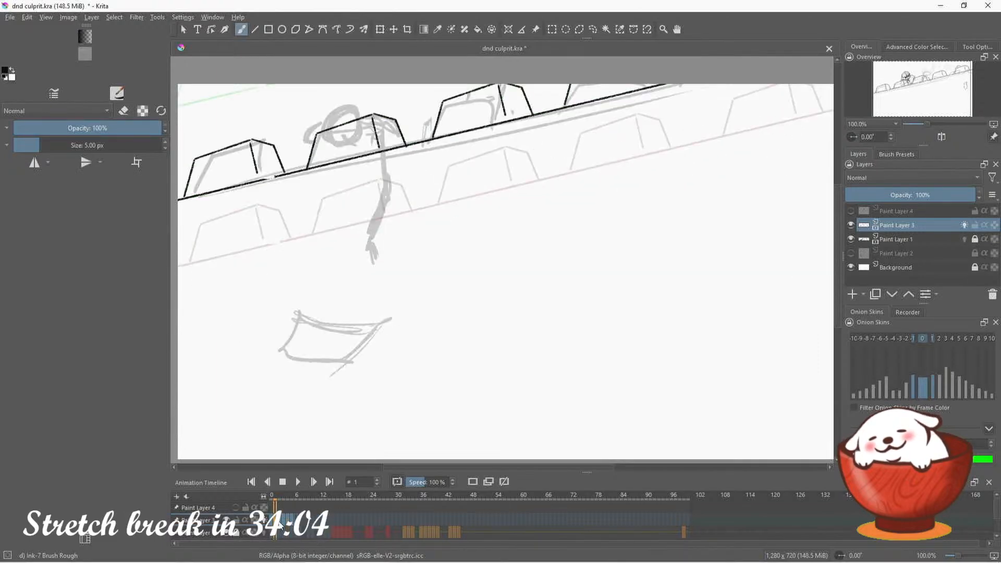
left_click(277, 522)
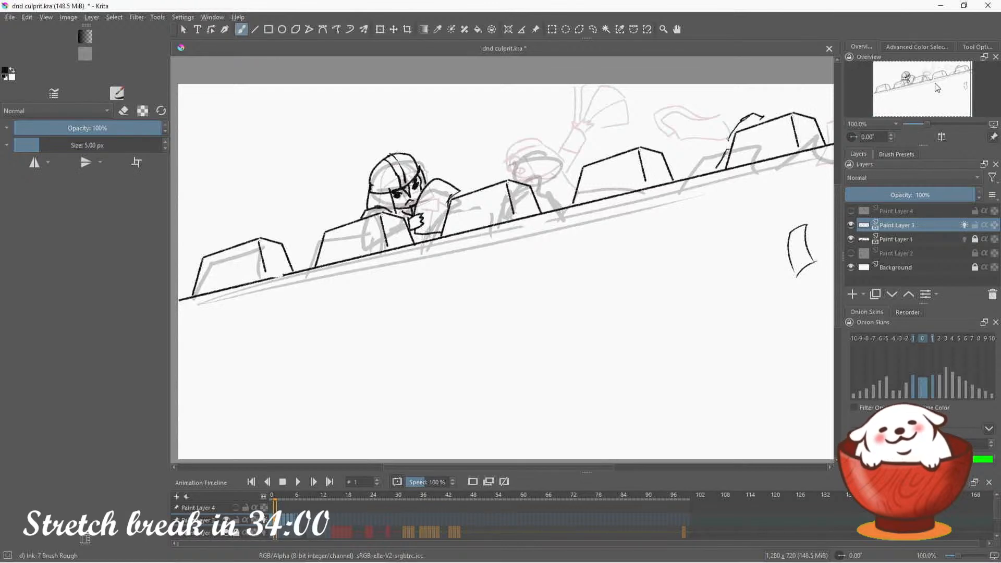
left_click_drag(938, 87, 934, 90)
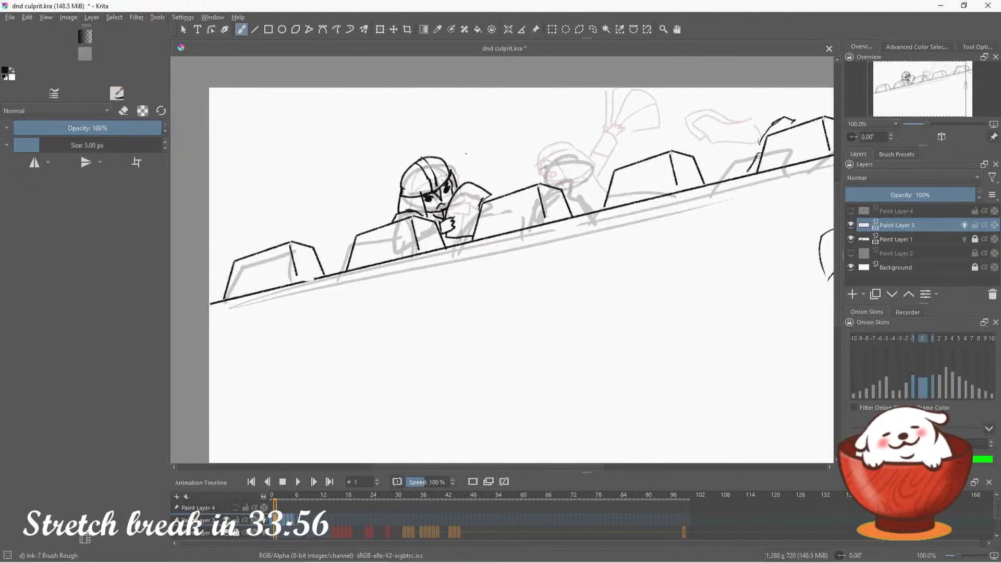
left_click_drag(458, 169, 489, 155)
key("ctrl+z")
left_click_drag(450, 169, 491, 154)
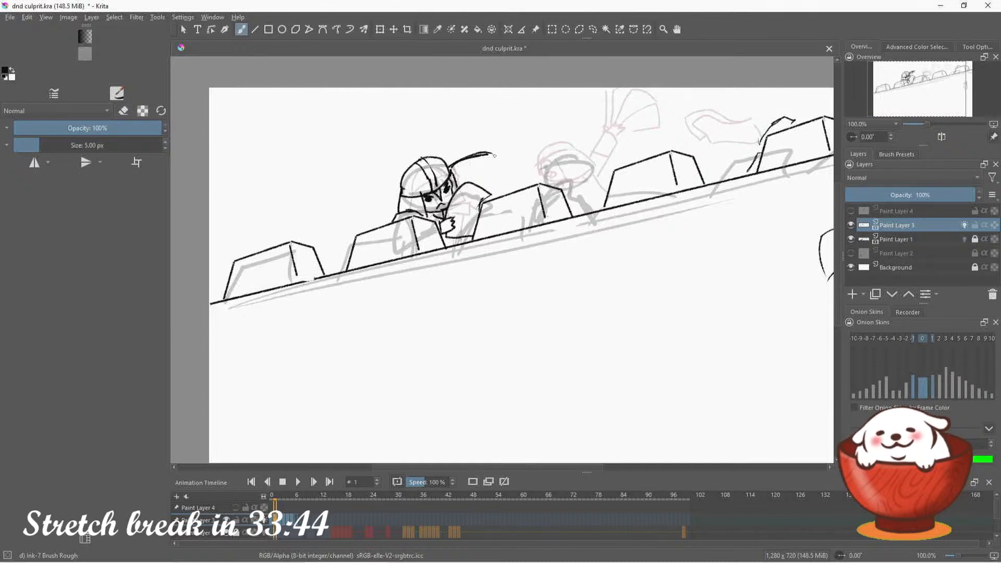
key("ctrl+z")
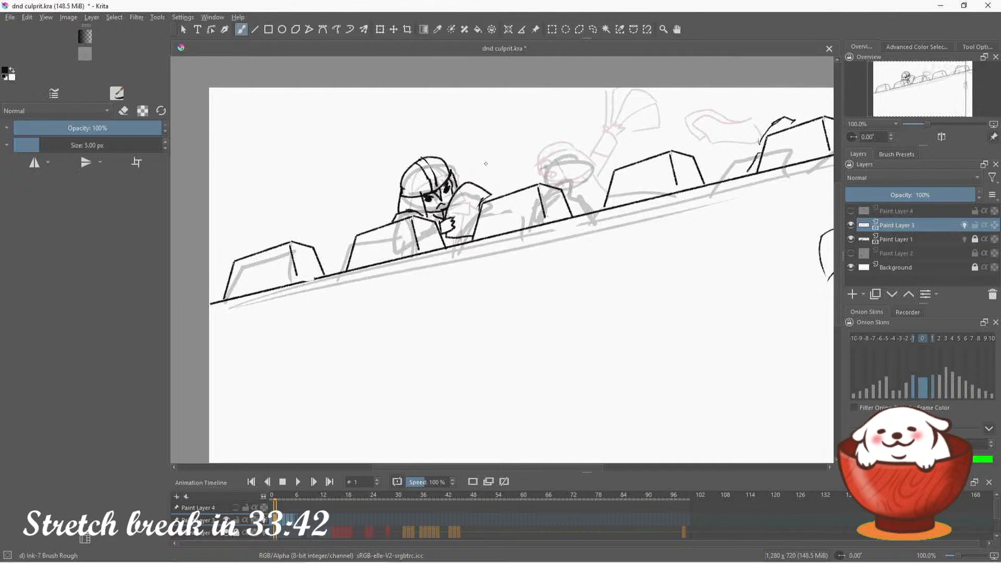
Ink a hand with bent fingers and a short arm line beside the first guard's helmet
left_click_drag(488, 173, 476, 174)
mouse_move(480, 166)
left_mouse_down()
mouse_move(503, 177)
mouse_move(460, 170)
left_mouse_up()
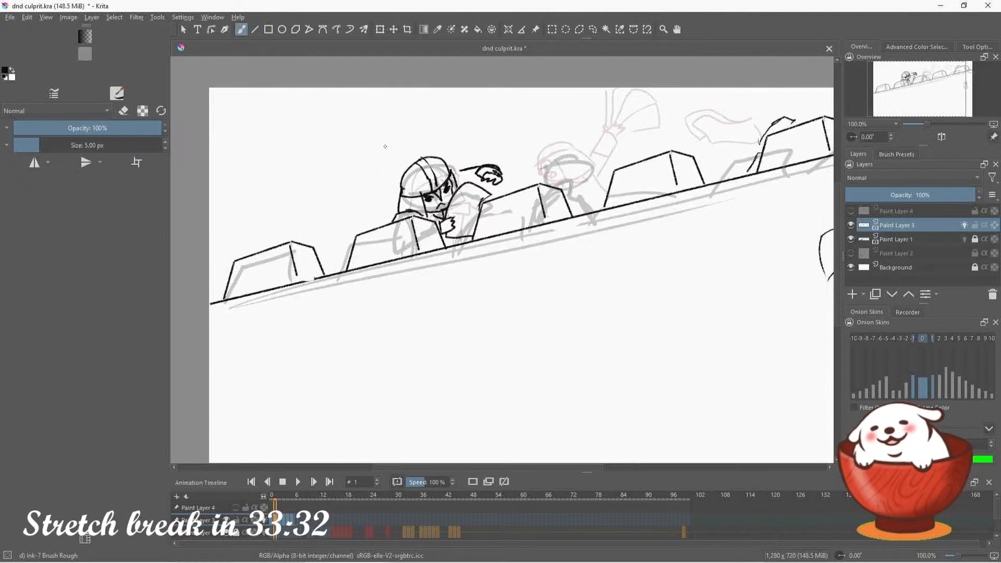
left_click_drag(398, 141, 400, 142)
mouse_move(380, 148)
left_mouse_down()
mouse_move(406, 152)
mouse_move(395, 155)
left_mouse_up()
key("ctrl+z")
key("ctrl+z")
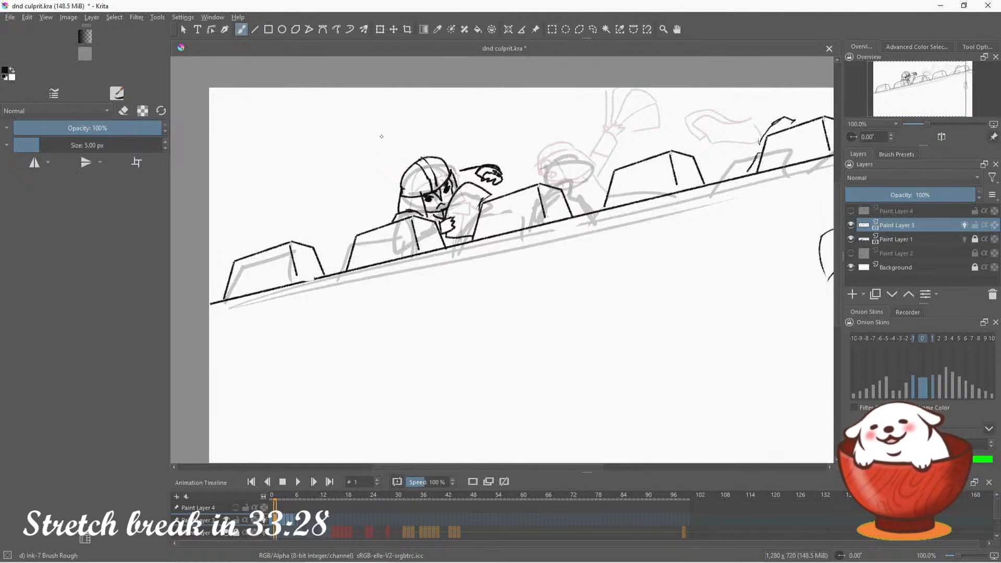
mouse_move(384, 129)
left_mouse_down()
mouse_move(407, 146)
mouse_move(395, 152)
mouse_move(385, 140)
mouse_move(368, 169)
mouse_move(386, 153)
left_mouse_up()
key("ctrl+z")
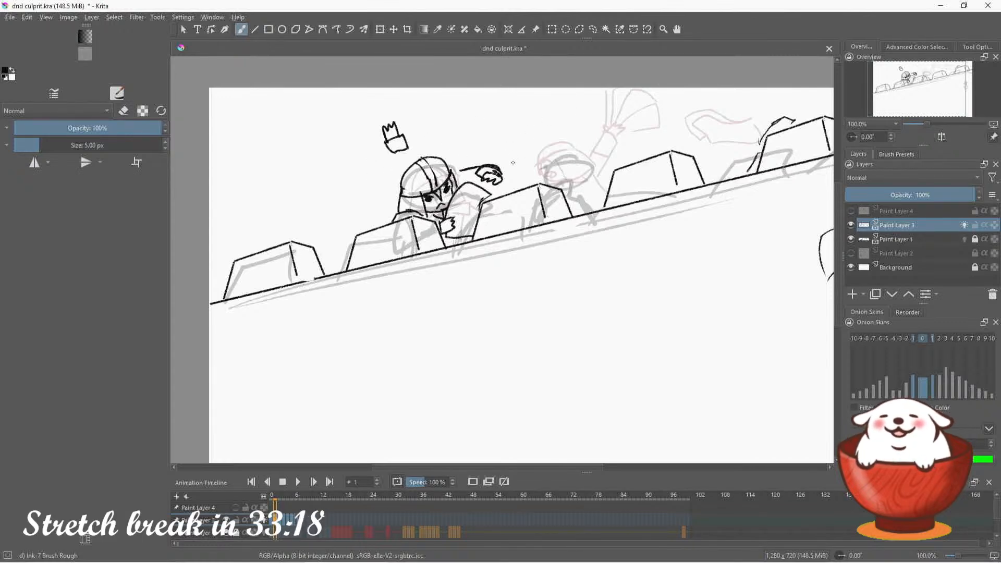
mouse_move(375, 162)
left_mouse_down()
mouse_move(380, 182)
mouse_move(500, 171)
left_mouse_up()
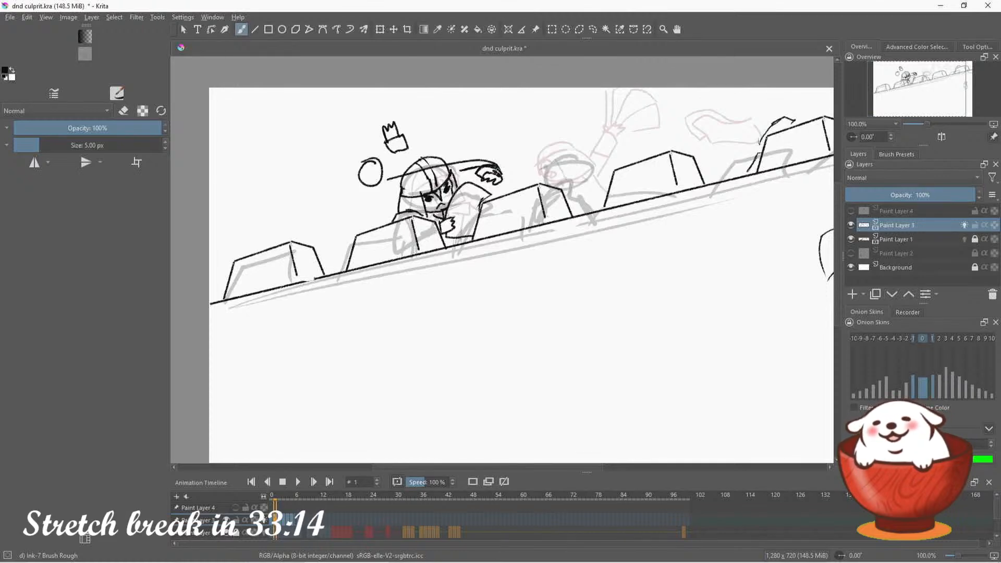
key("ctrl+z")
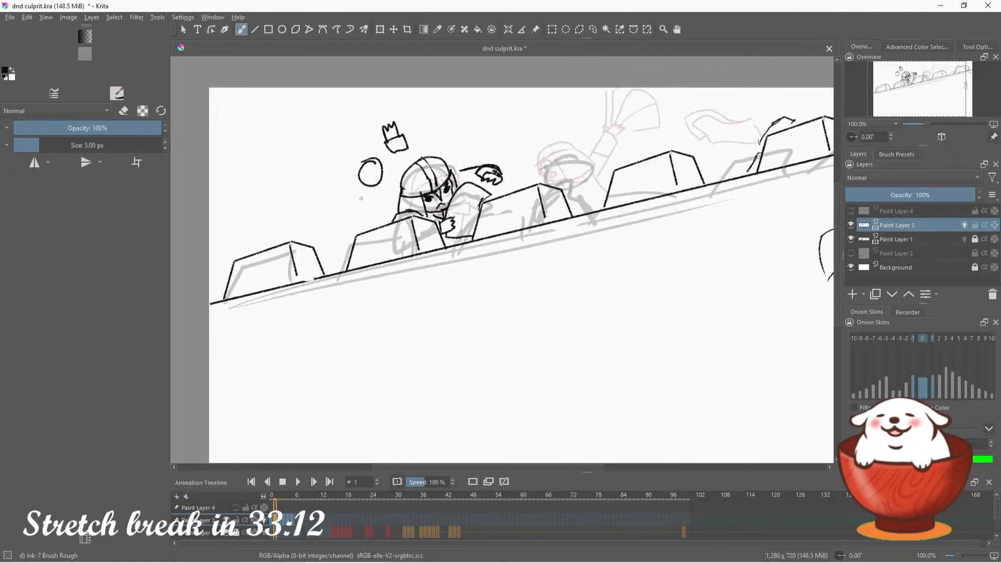
key("e")
mouse_move(461, 170)
left_mouse_down()
mouse_move(506, 164)
mouse_move(483, 175)
mouse_move(507, 183)
left_mouse_up()
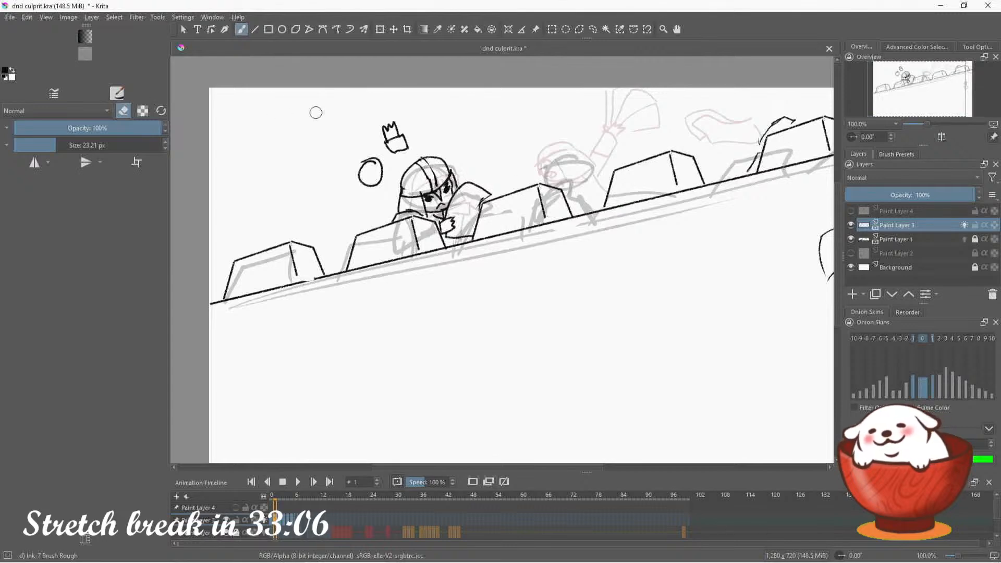
key("ctrl+z")
mouse_move(380, 164)
left_mouse_down()
mouse_move(354, 184)
mouse_move(384, 167)
mouse_move(402, 124)
mouse_move(393, 111)
left_mouse_up()
key("e")
key("e")
key("e")
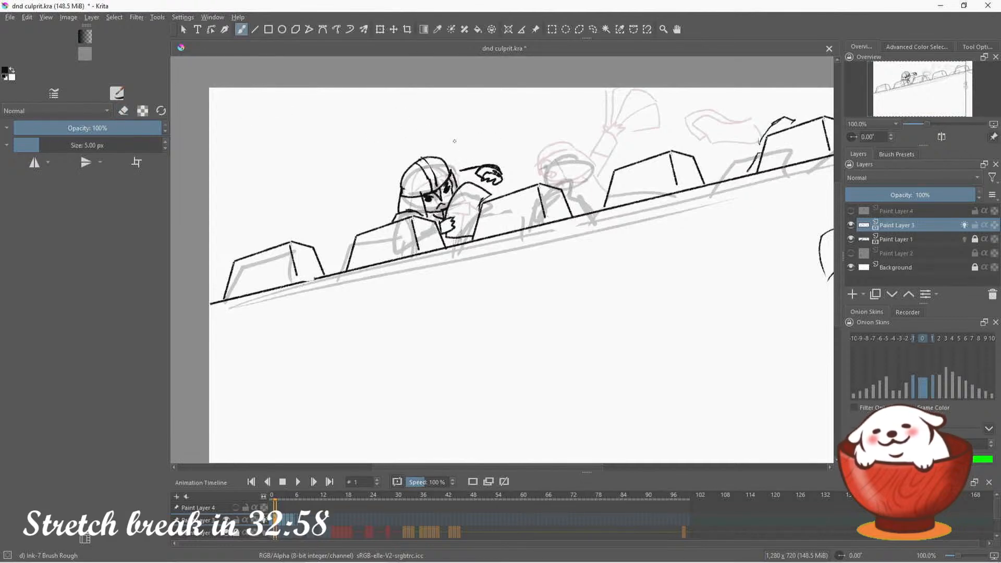
Ink a second guard's helmet behind the first guard, with a raised, cuffed arm and hand above it
mouse_move(421, 156)
left_mouse_down()
mouse_move(476, 153)
mouse_move(443, 149)
mouse_move(467, 160)
mouse_move(440, 133)
mouse_move(449, 112)
mouse_move(463, 113)
mouse_move(440, 143)
mouse_move(460, 106)
mouse_move(461, 134)
left_mouse_up()
key("ctrl+z")
key("ctrl+z")
key("ctrl+z")
key("ctrl+z")
mouse_move(469, 121)
left_mouse_down()
mouse_move(457, 134)
mouse_move(451, 88)
left_mouse_up()
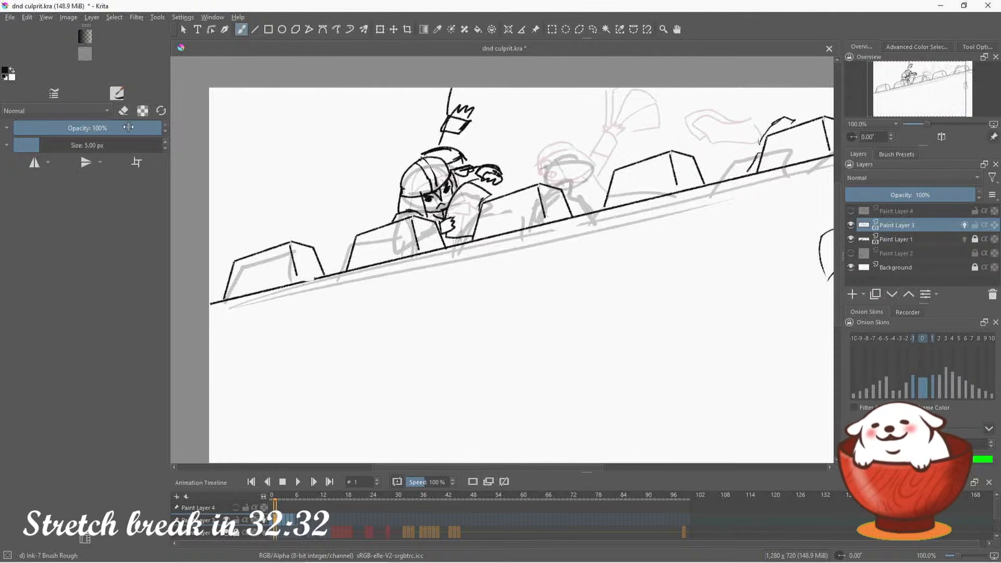
Ink the fanned sheets of paper held in the second guard's raised hand
left_click(123, 110)
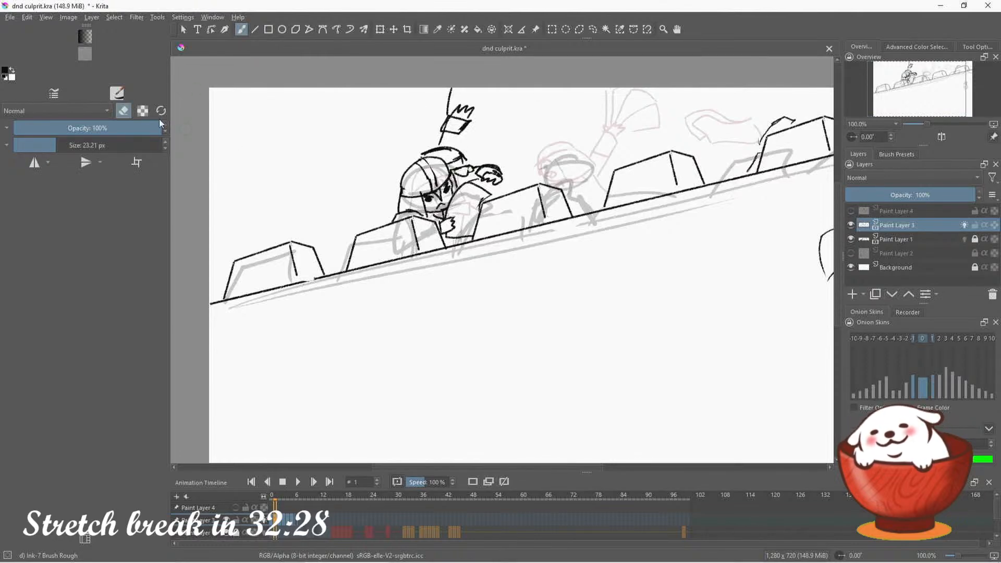
key("e")
mouse_move(457, 107)
left_mouse_down()
mouse_move(482, 90)
mouse_move(485, 105)
mouse_move(470, 107)
mouse_move(499, 101)
mouse_move(503, 122)
mouse_move(474, 124)
left_mouse_up()
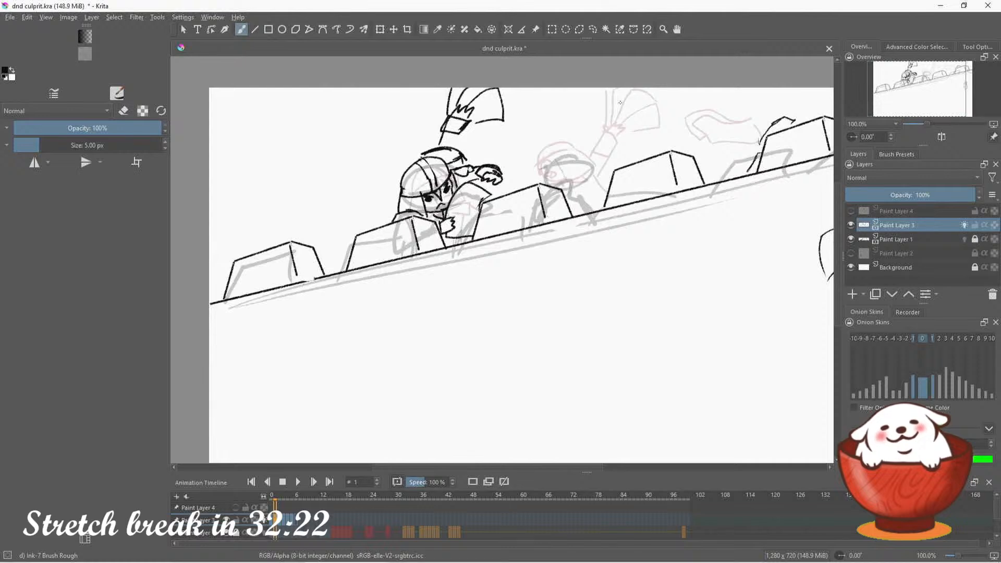
Compare frame 1's inked guards with the rough drawing on frame 2
mouse_move(923, 86)
left_mouse_down()
mouse_move(943, 87)
mouse_move(931, 90)
left_mouse_up()
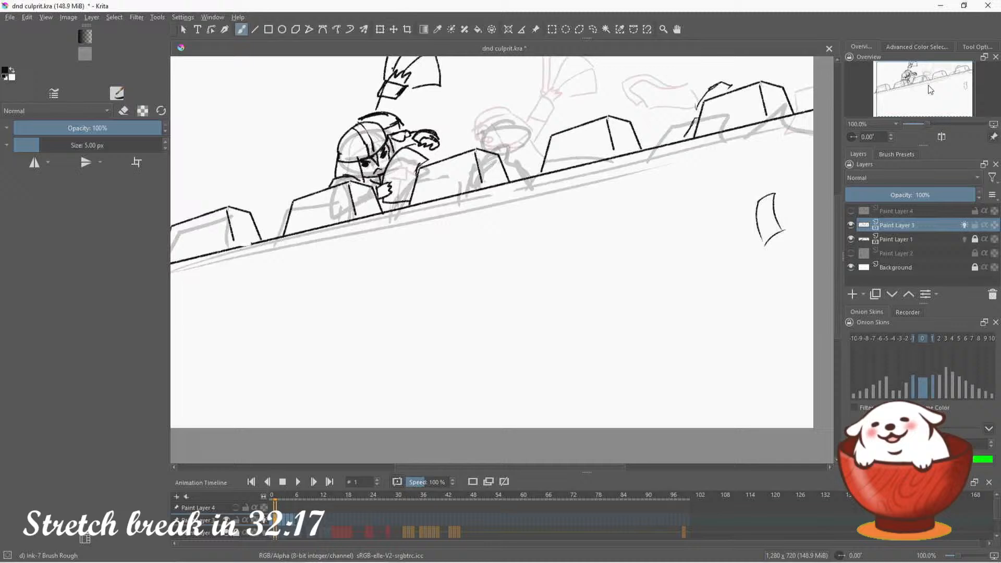
left_click(280, 521)
left_click_drag(919, 91, 895, 86)
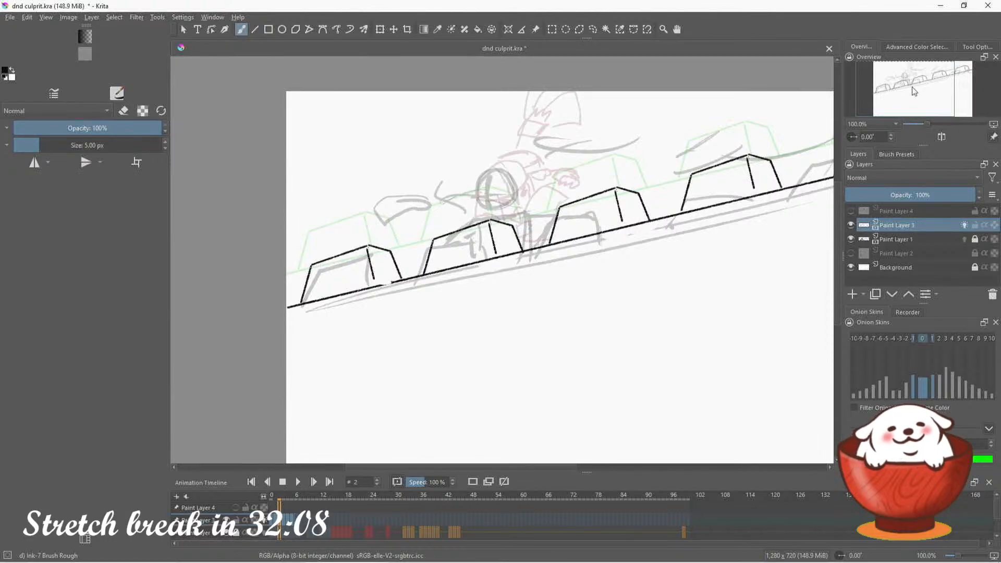
left_click_drag(916, 92, 932, 90)
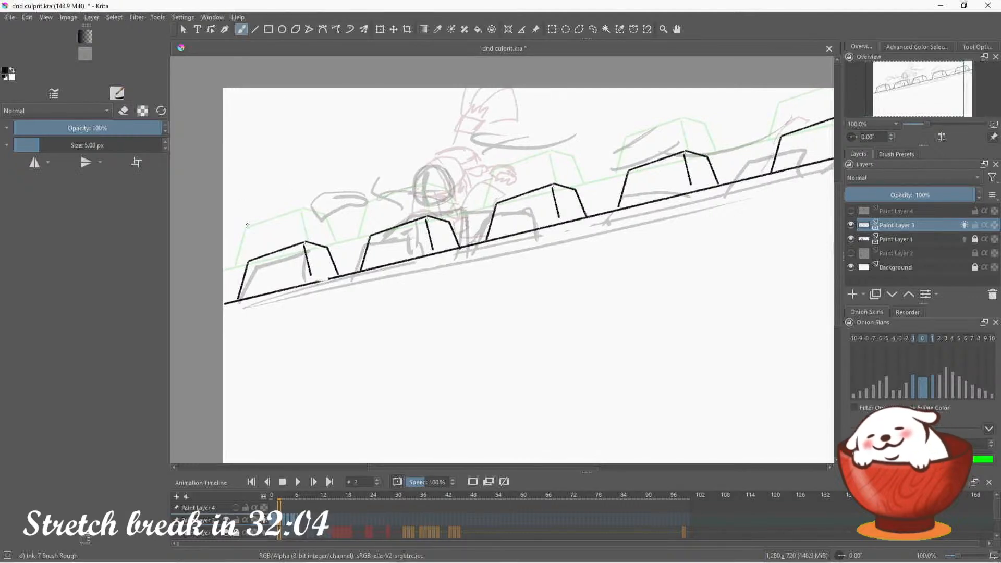
Return to frame 1 and touch up the second guard's helmet and raised arm lines
left_click(275, 520)
key("Left")
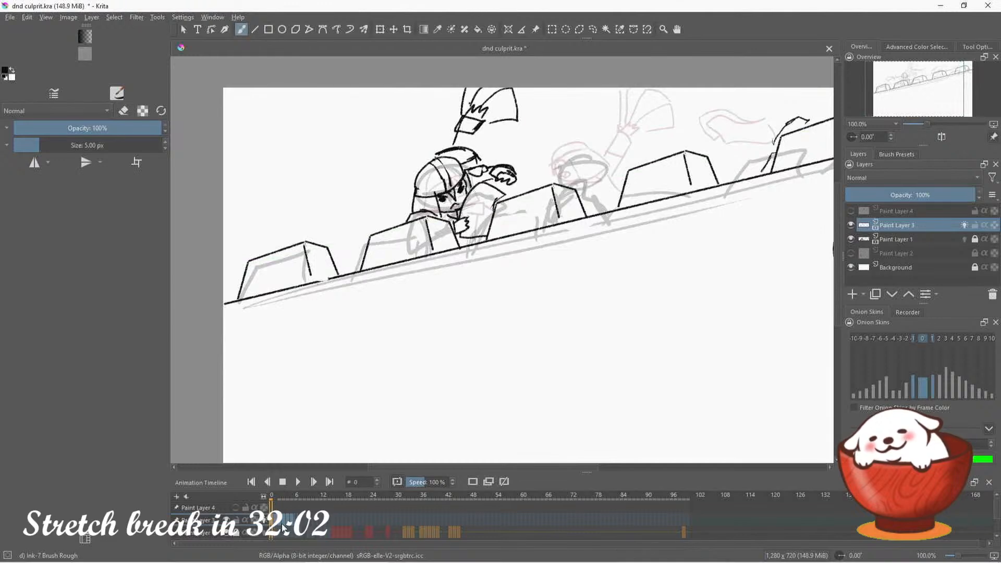
left_click(277, 521)
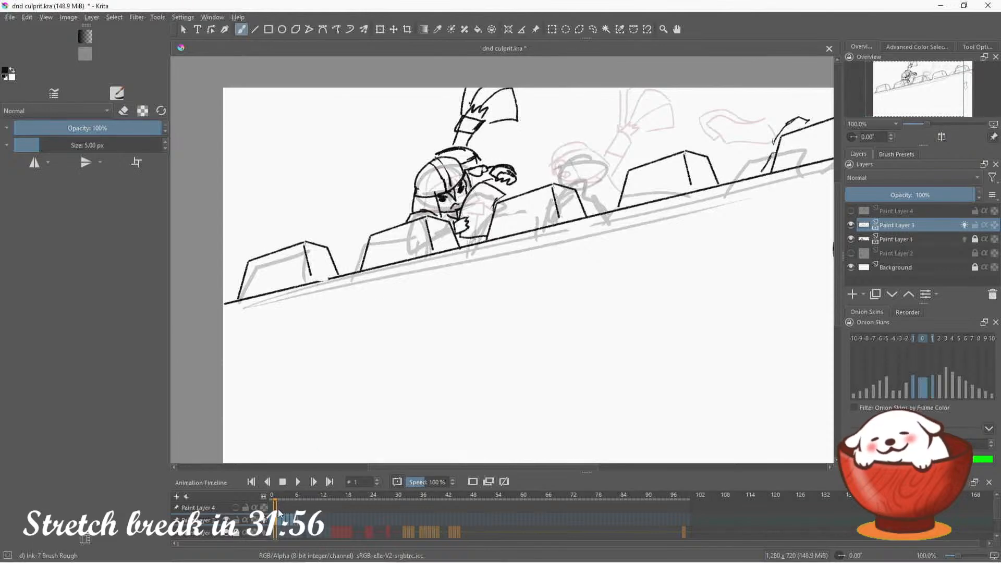
left_click(122, 111)
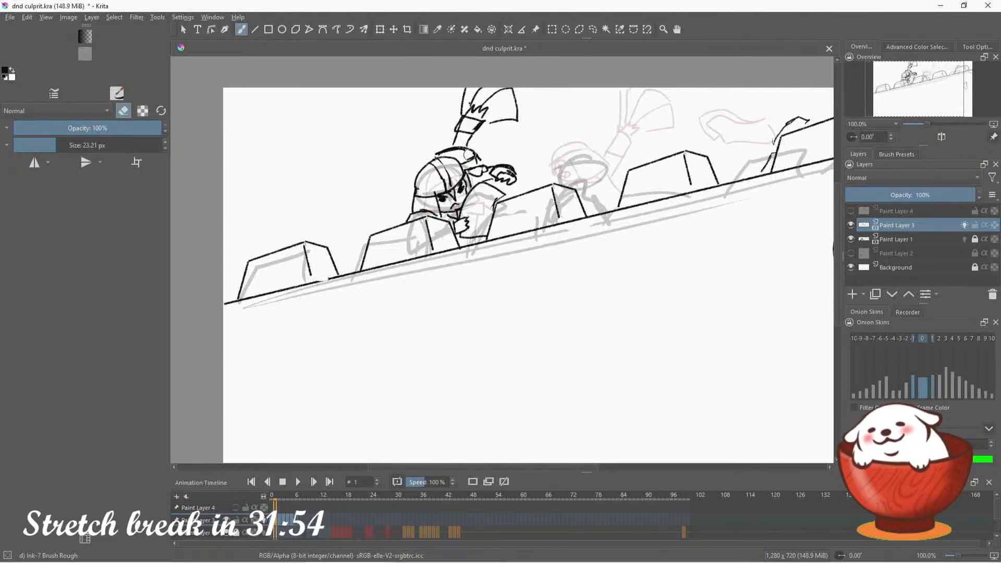
key("e")
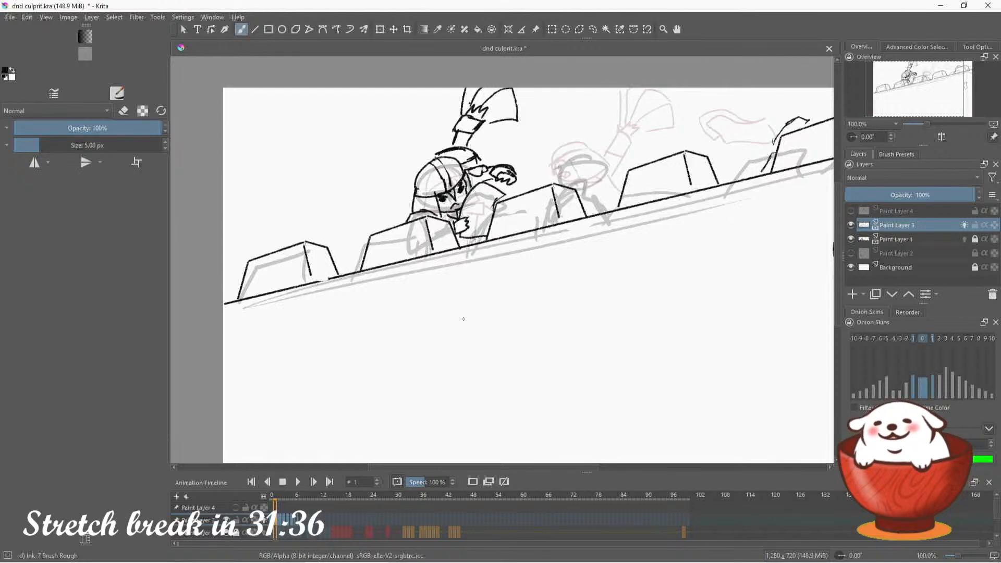
Select the block of keyframes starting at frame 2 on Paint Layer 3 and Paint Layer 1, and shift it one frame later
left_click(313, 482)
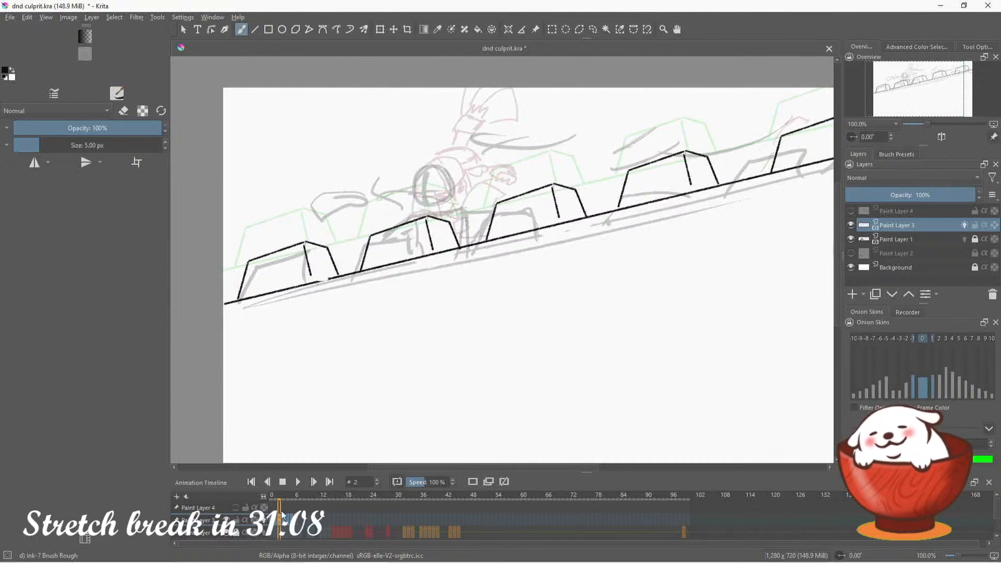
left_click(302, 521)
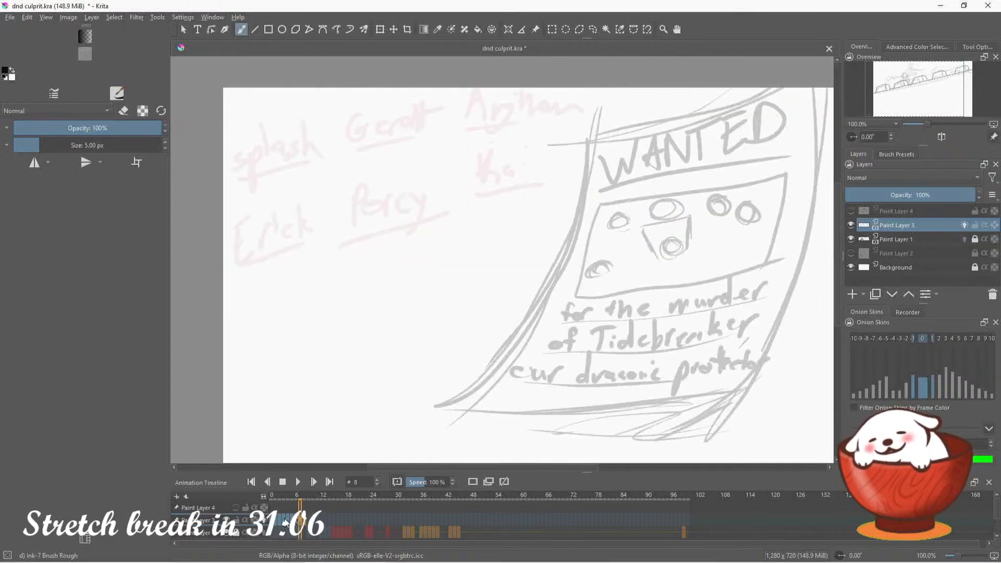
left_click(281, 521)
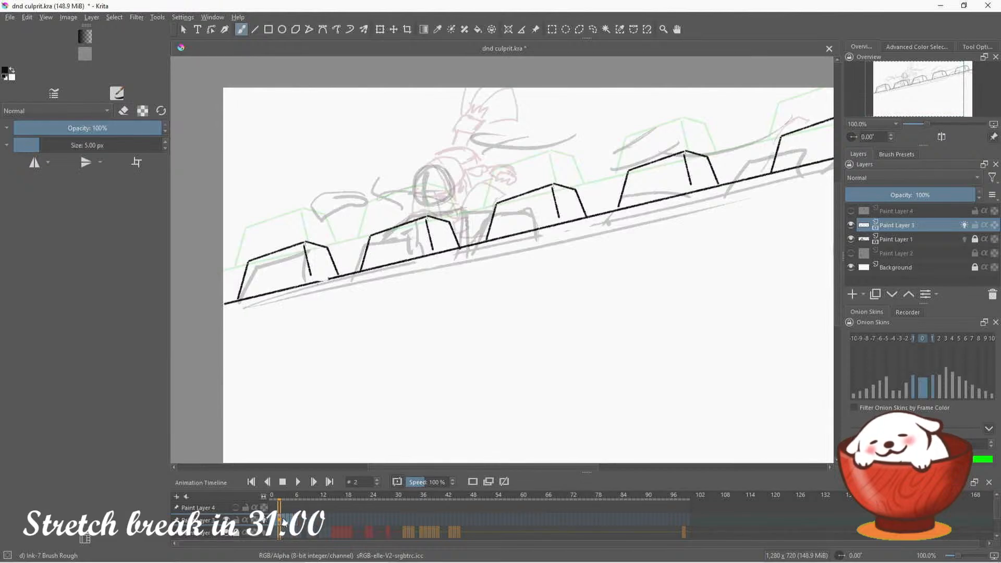
left_click(301, 536)
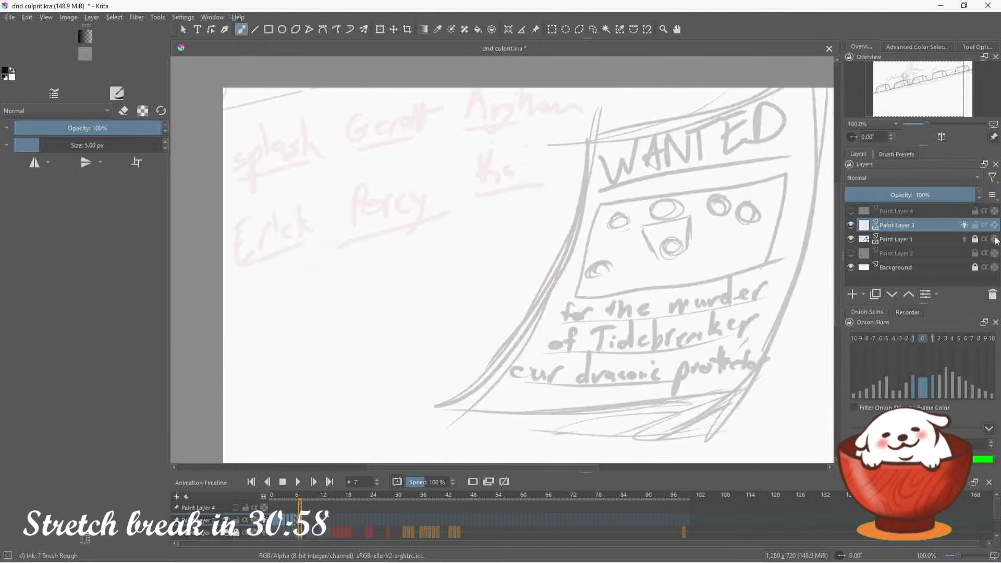
left_click(280, 523)
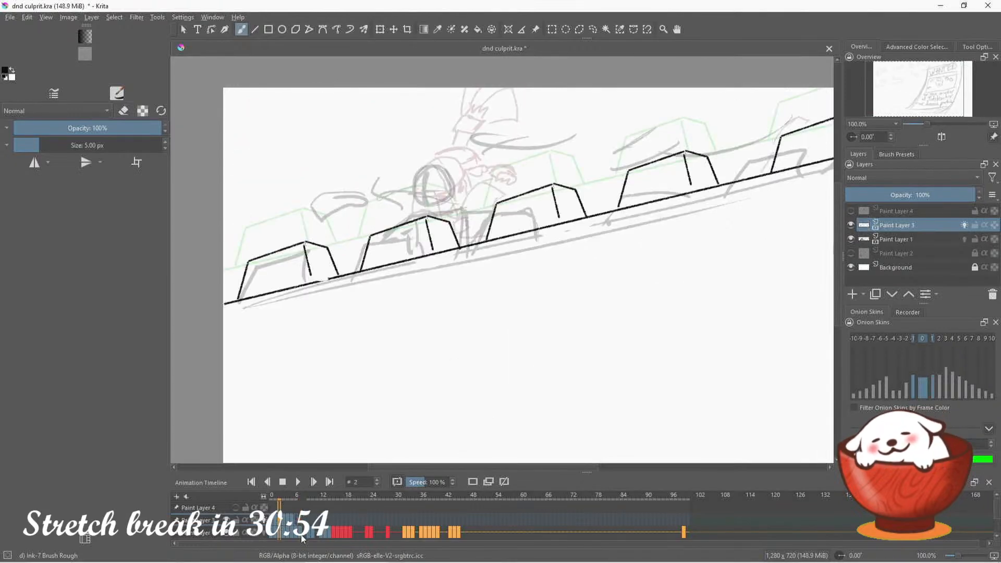
left_click(302, 535)
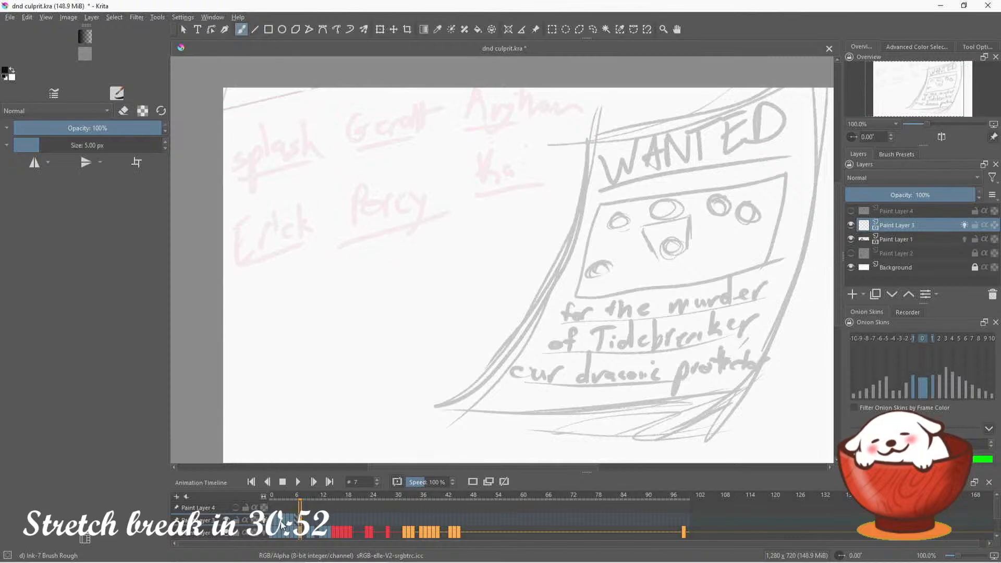
left_click(282, 524)
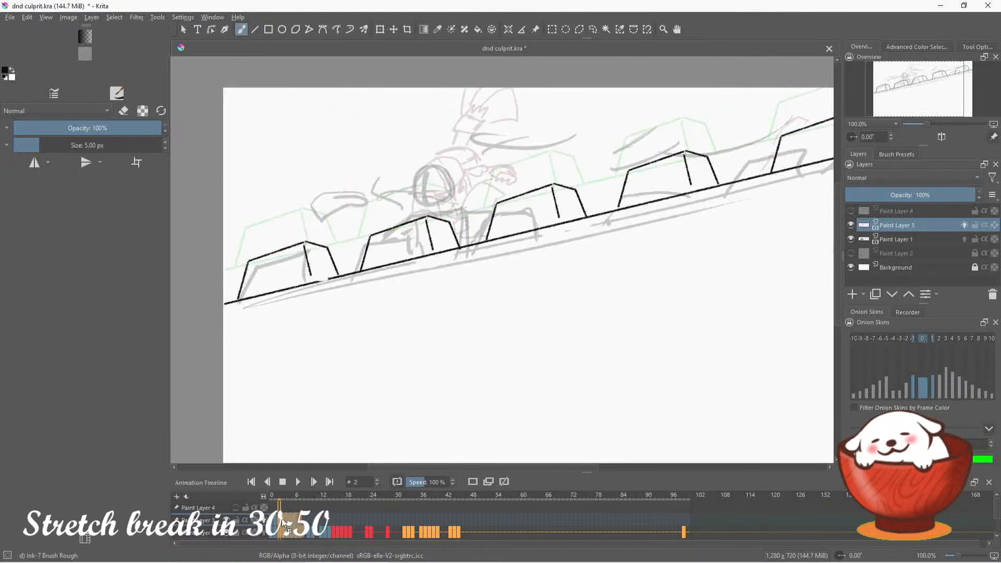
left_click_drag(282, 523, 286, 524)
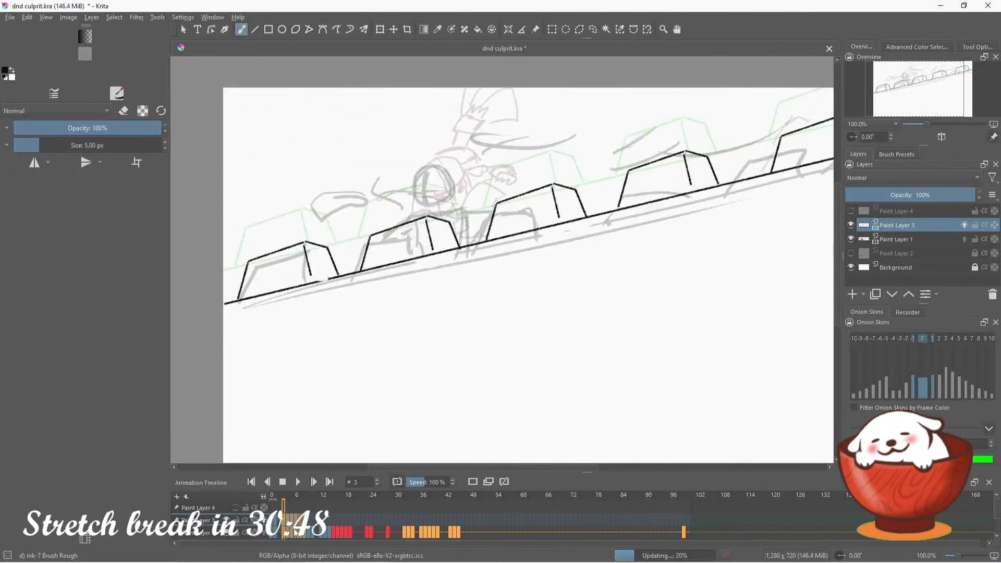
Duplicate frame 1's line art onto frame 2, and erase the second guard, raised arm and papers there with a 56.55 px eraser
left_click(280, 522)
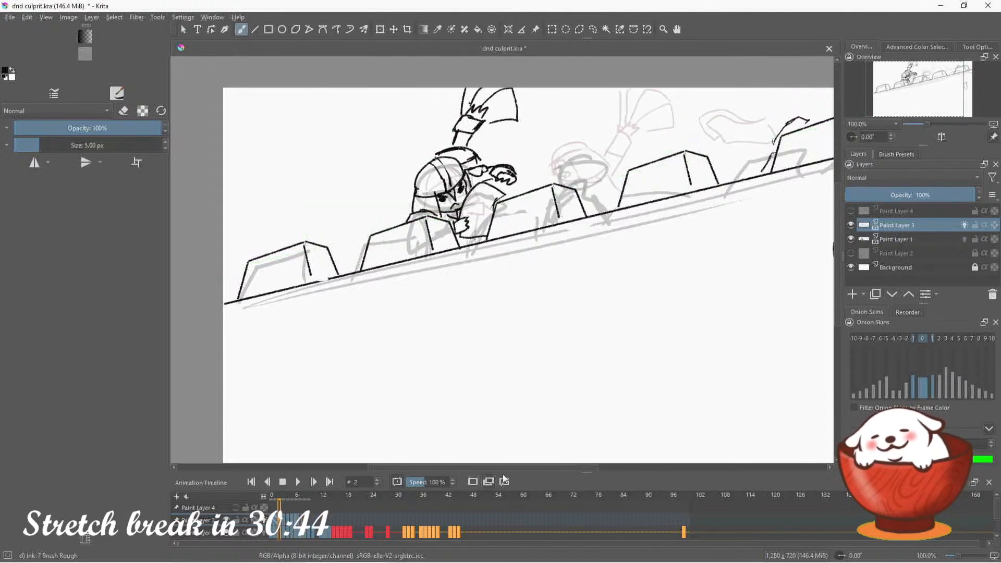
left_click(975, 239)
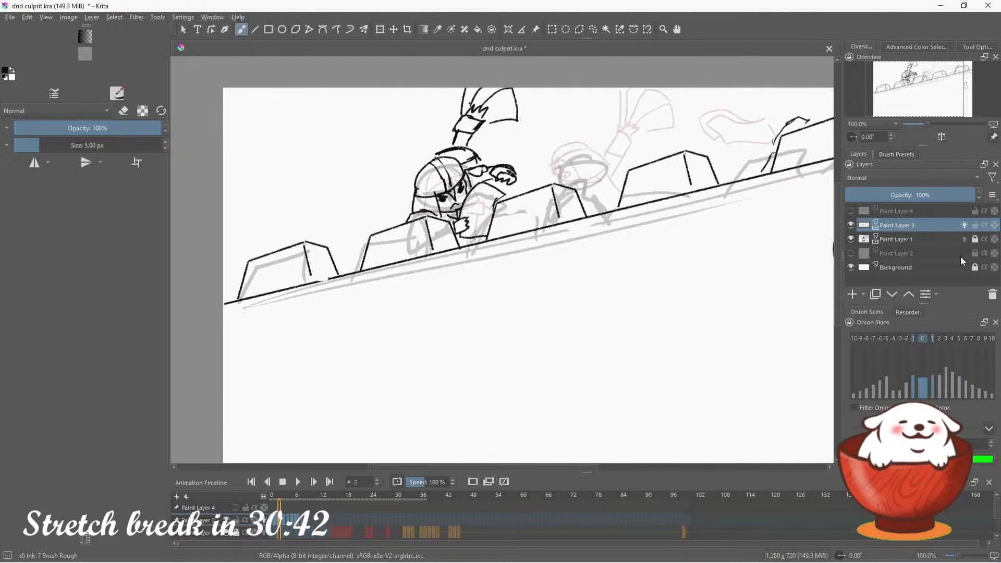
left_click(124, 112)
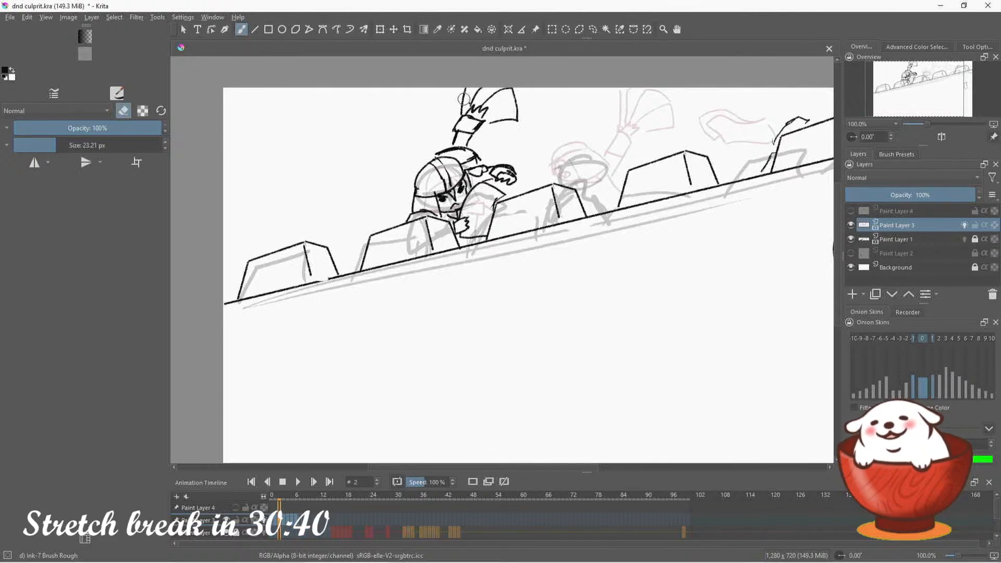
left_click_drag(66, 145, 71, 145)
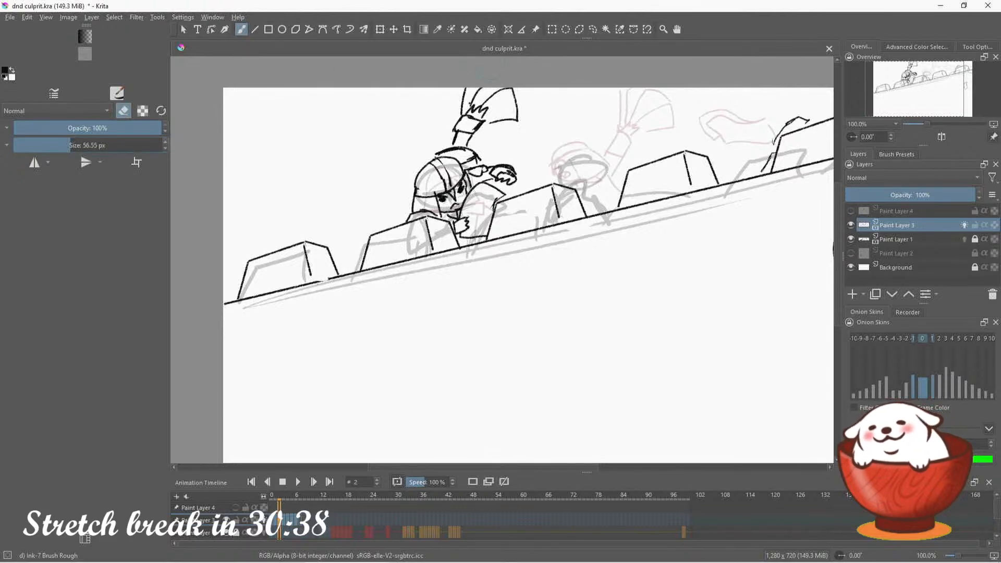
mouse_move(458, 106)
left_mouse_down()
mouse_move(519, 95)
mouse_move(493, 101)
mouse_move(436, 142)
mouse_move(456, 140)
mouse_move(498, 171)
left_mouse_up()
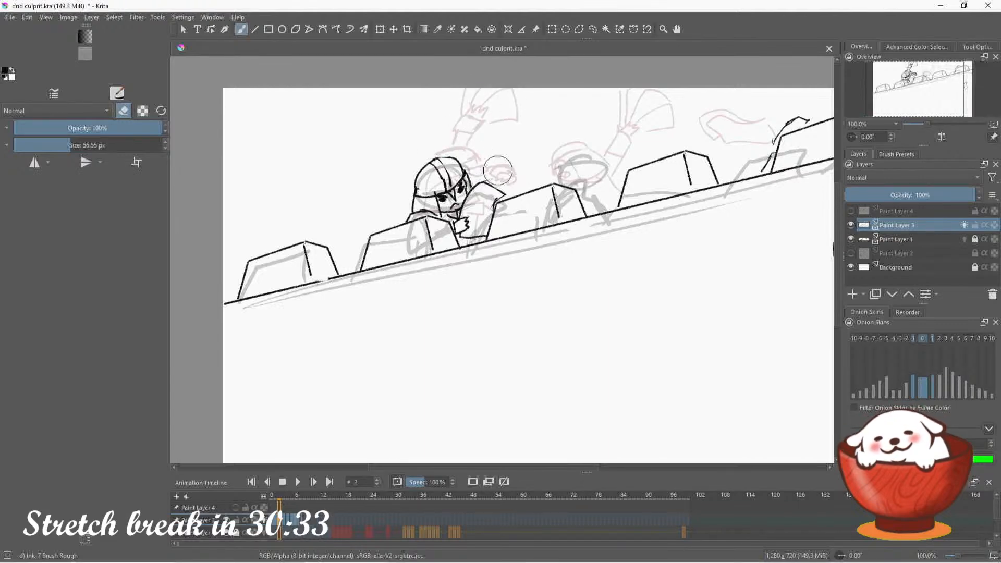
Erase the curved strokes beside the far-right merlon and the small flying poster below the wall on frame 2
left_click(161, 112)
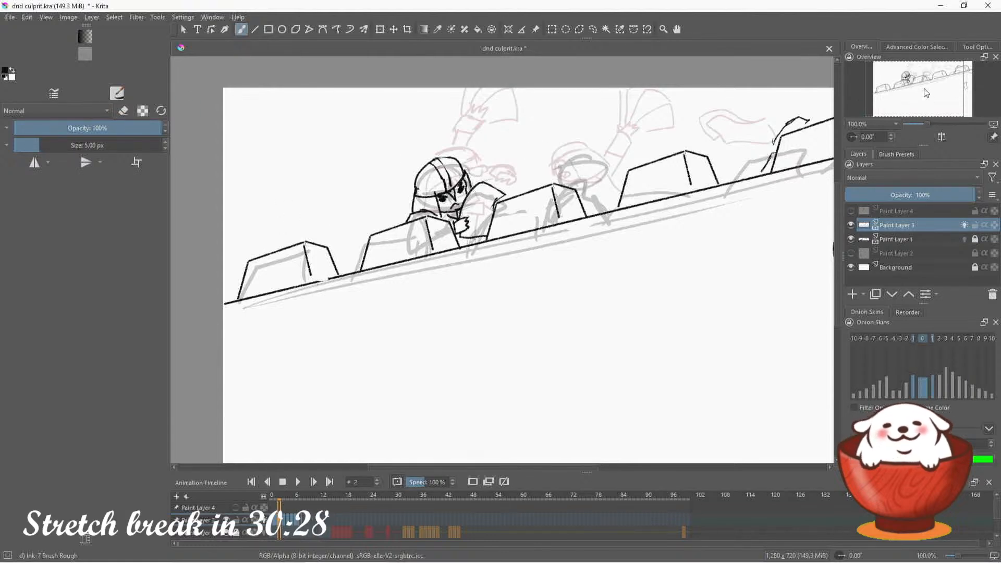
left_click_drag(929, 99, 957, 93)
key("e")
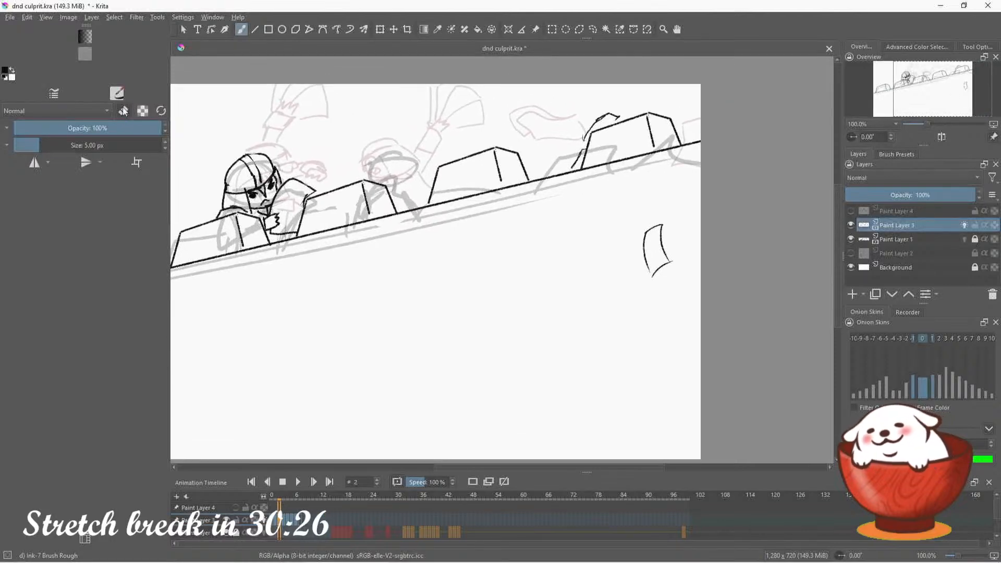
mouse_move(580, 127)
left_mouse_down()
mouse_move(623, 102)
mouse_move(579, 121)
mouse_move(572, 156)
left_mouse_up()
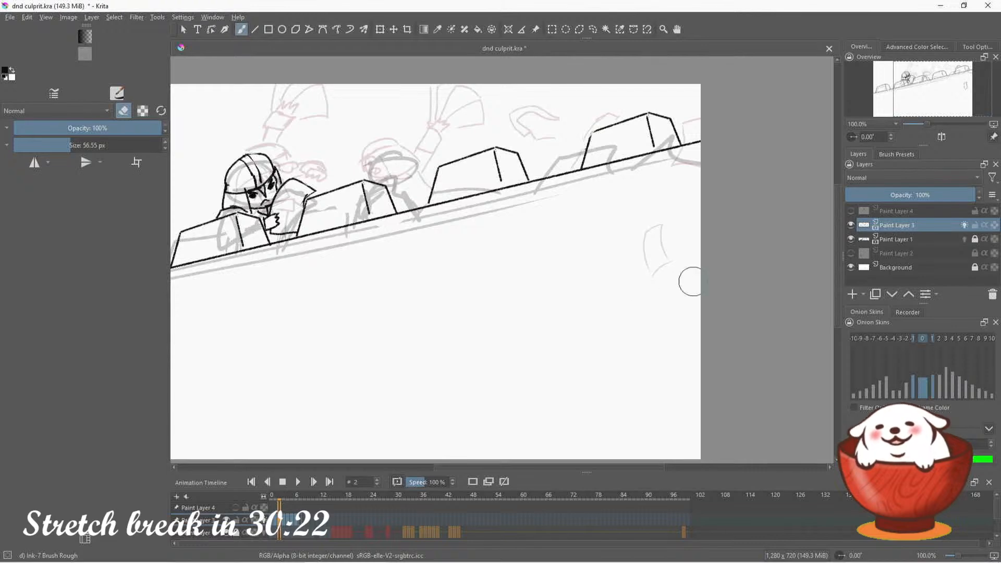
Ink a small pointed corner beside the far-right merlon and a poster corner at the canvas's right edge below the wall
key("e")
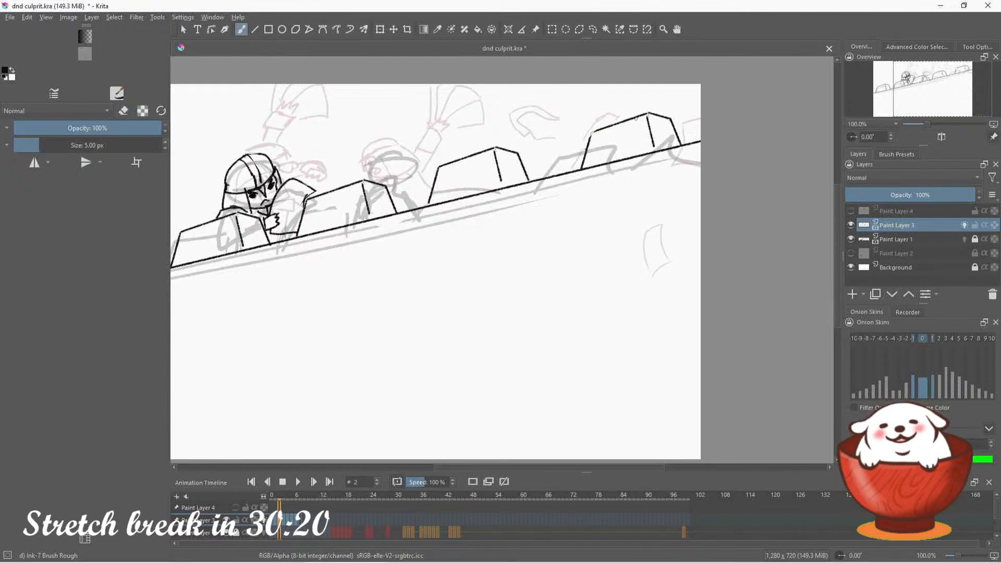
left_click_drag(682, 130, 681, 142)
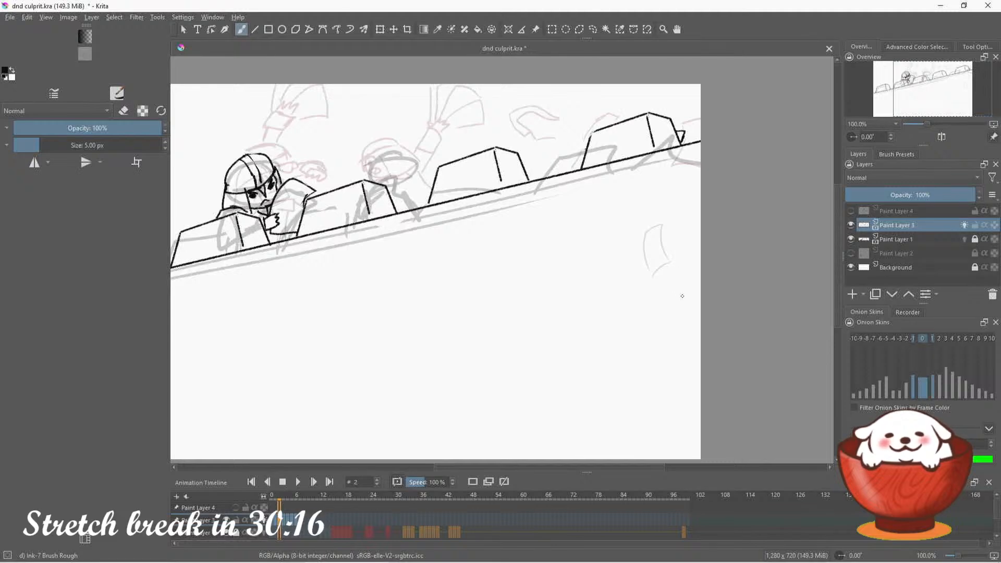
left_click_drag(675, 286, 701, 305)
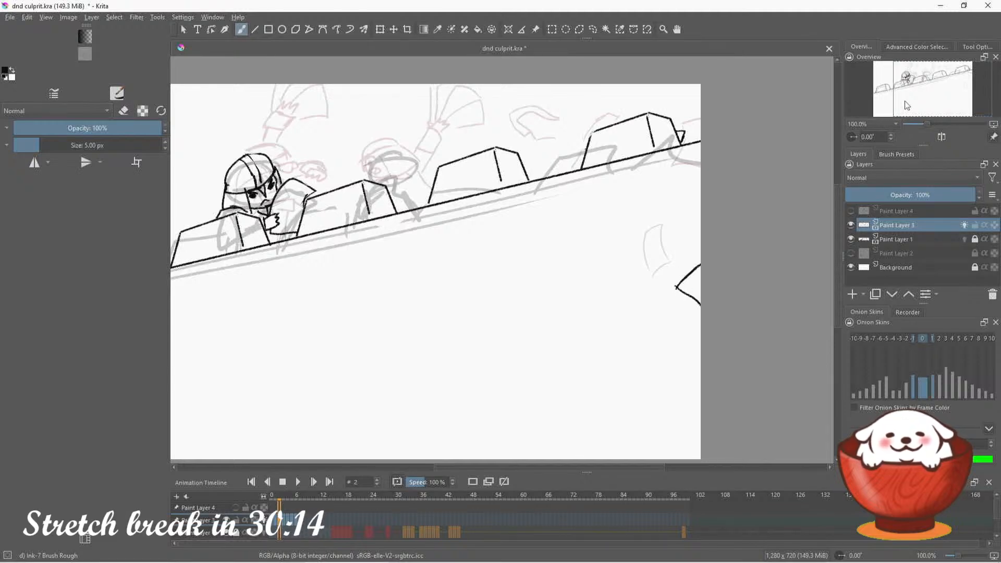
Ink a guard's helmeted head in side view above the leftmost merlon on frame 2 of Paint Layer 3
mouse_move(932, 97)
left_mouse_down()
mouse_move(903, 86)
mouse_move(905, 98)
mouse_move(872, 99)
left_mouse_up()
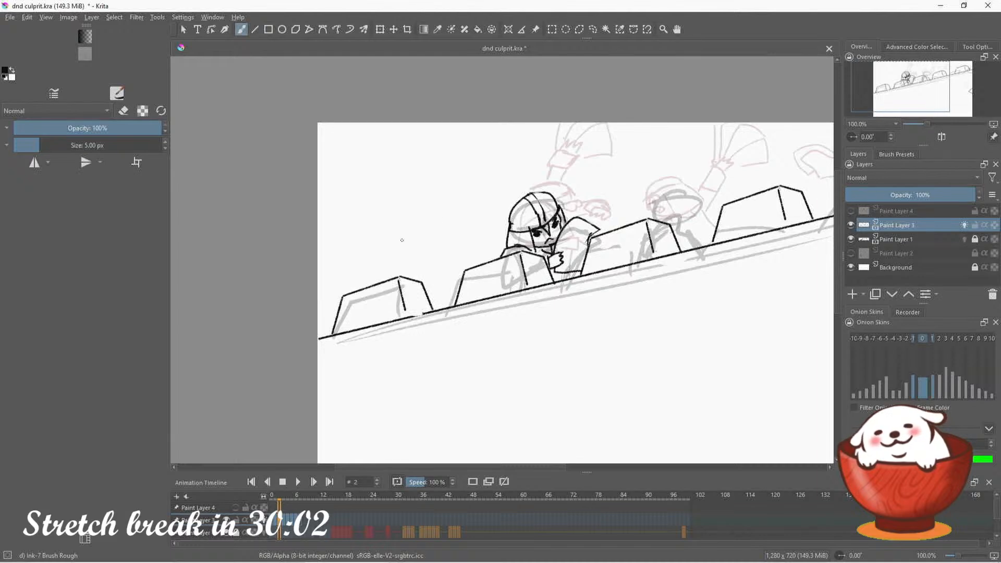
mouse_move(414, 216)
left_mouse_down()
mouse_move(381, 252)
mouse_move(409, 253)
mouse_move(382, 248)
mouse_move(414, 245)
mouse_move(382, 248)
mouse_move(407, 239)
mouse_move(416, 246)
mouse_move(392, 277)
mouse_move(385, 255)
mouse_move(387, 272)
mouse_move(420, 265)
mouse_move(417, 253)
mouse_move(403, 254)
mouse_move(374, 280)
left_mouse_up()
key("ctrl+z")
key("ctrl+z")
key("ctrl+z")
key("ctrl+z")
key("ctrl+z")
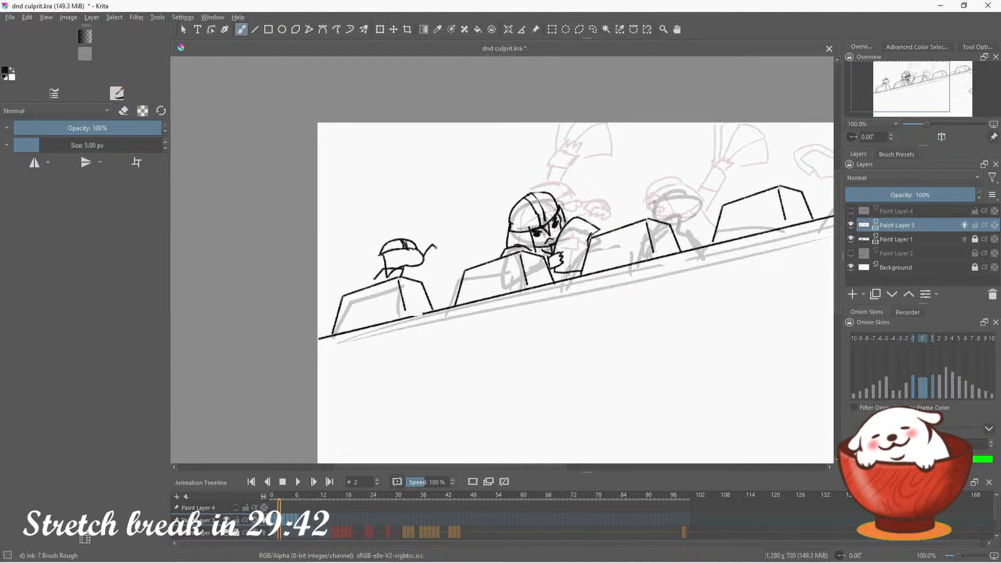
Ink the guard's raised arm with sleeve cuff and open hand, and the side of the body running down to the wall
mouse_move(436, 246)
left_mouse_down()
mouse_move(430, 267)
mouse_move(446, 211)
mouse_move(439, 235)
mouse_move(448, 215)
mouse_move(456, 225)
mouse_move(457, 198)
mouse_move(463, 204)
mouse_move(448, 205)
mouse_move(461, 174)
left_mouse_up()
key("ctrl+z")
key("ctrl+z")
key("ctrl+z")
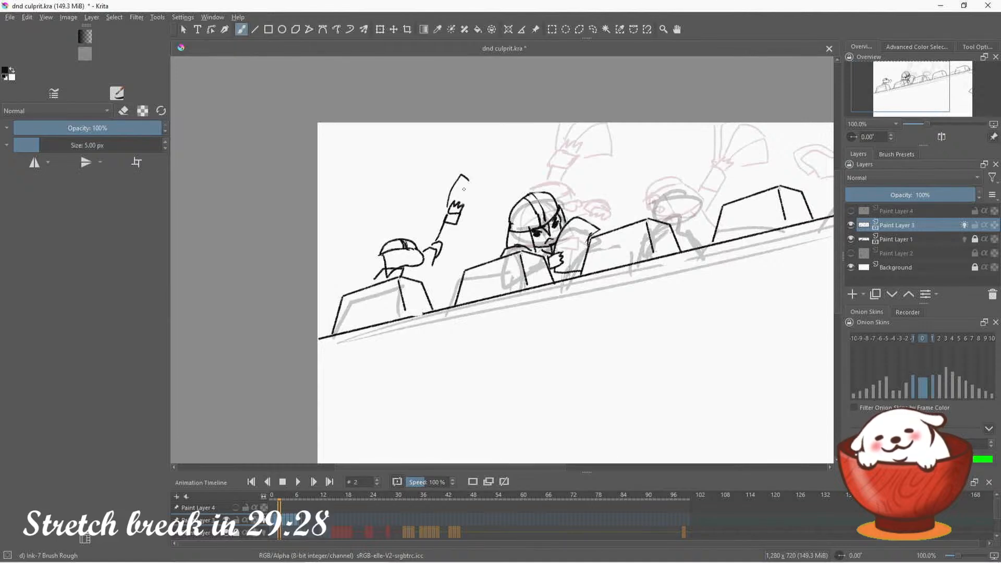
key("ctrl+z")
mouse_move(449, 212)
left_mouse_down()
mouse_move(449, 177)
mouse_move(476, 171)
mouse_move(469, 181)
mouse_move(491, 185)
mouse_move(435, 276)
mouse_move(447, 304)
mouse_move(435, 275)
mouse_move(443, 302)
left_mouse_up()
key("ctrl+z")
key("ctrl+z")
key("ctrl+z")
key("ctrl+z")
key("ctrl+z")
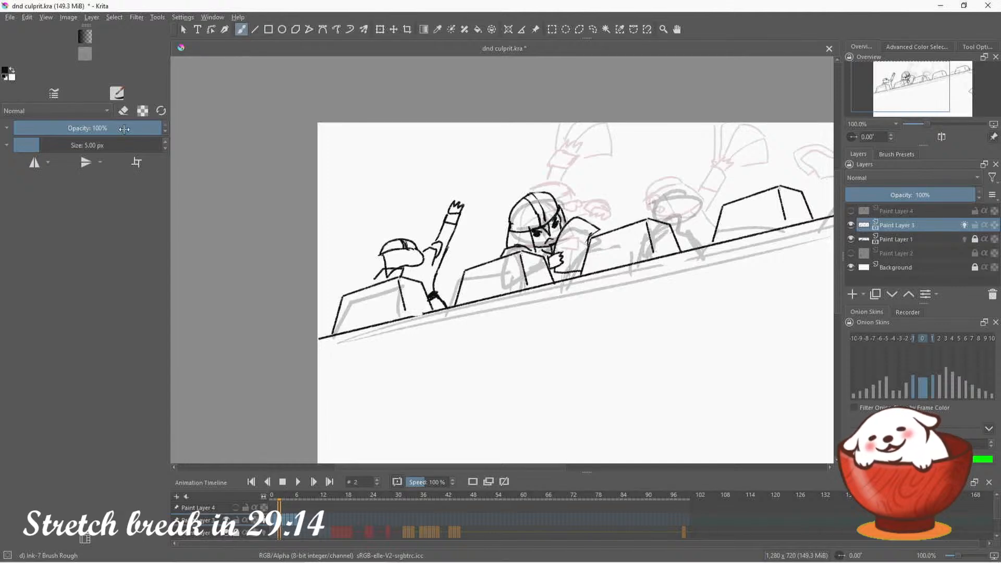
Clean up the strokes under the guard's head, and ink the other arm with its hand resting on the leftmost merlon
key("e")
left_click_drag(394, 265, 395, 264)
key("e")
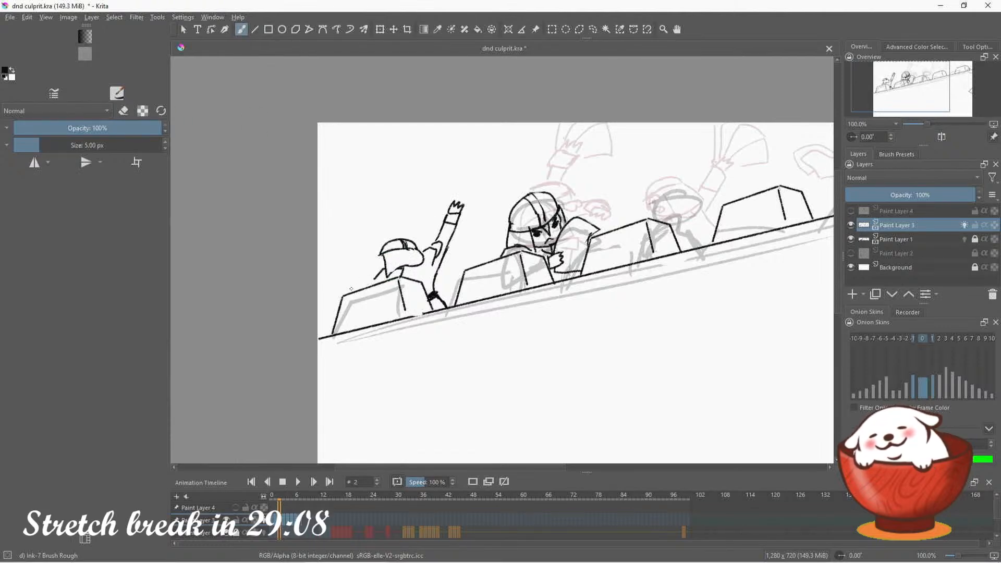
left_click_drag(356, 285, 376, 270)
key("ctrl+z")
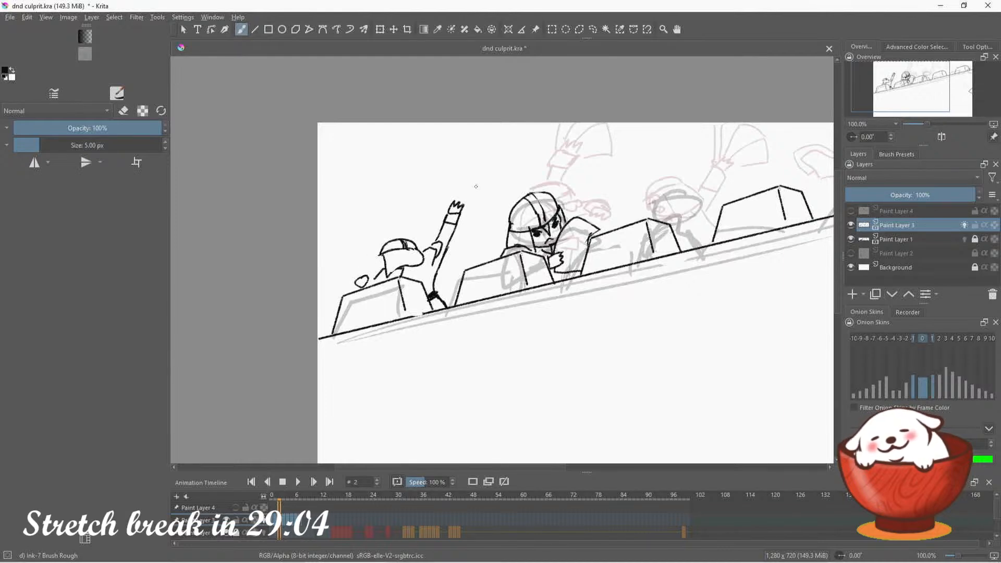
left_click_drag(366, 282, 375, 278)
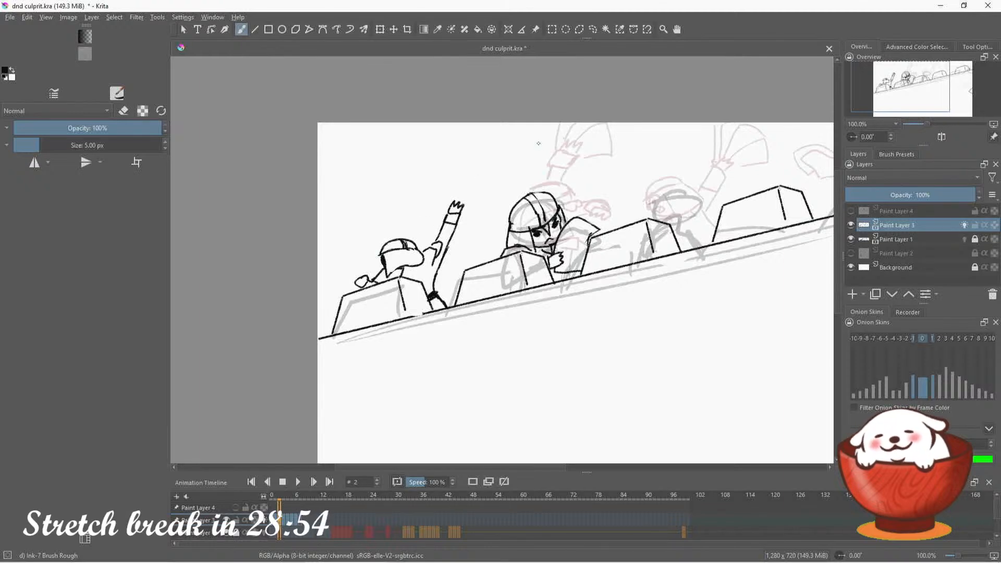
Ink a fan of papers held in the guard's raised hand
mouse_move(449, 210)
left_mouse_down()
mouse_move(444, 177)
mouse_move(462, 167)
left_mouse_up()
key("ctrl+z")
mouse_move(447, 203)
left_mouse_down()
mouse_move(447, 181)
mouse_move(467, 172)
mouse_move(483, 172)
mouse_move(496, 197)
mouse_move(460, 211)
mouse_move(461, 176)
left_mouse_up()
key("ctrl+z")
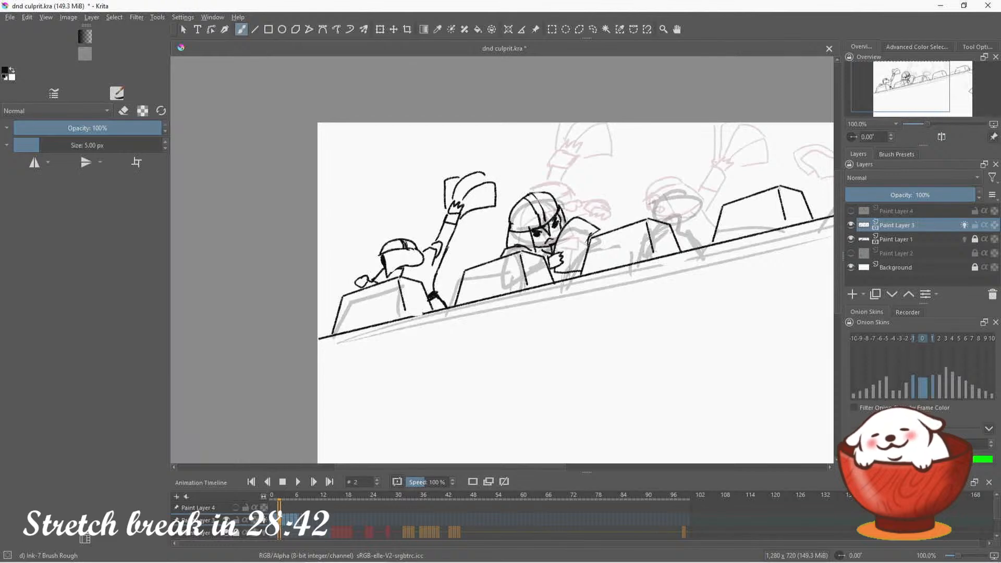
Compare frames 1 to 3, then freehand-select the waving guard on frame 2 and move him down-left along the wall to the canvas's left edge
left_click(277, 522)
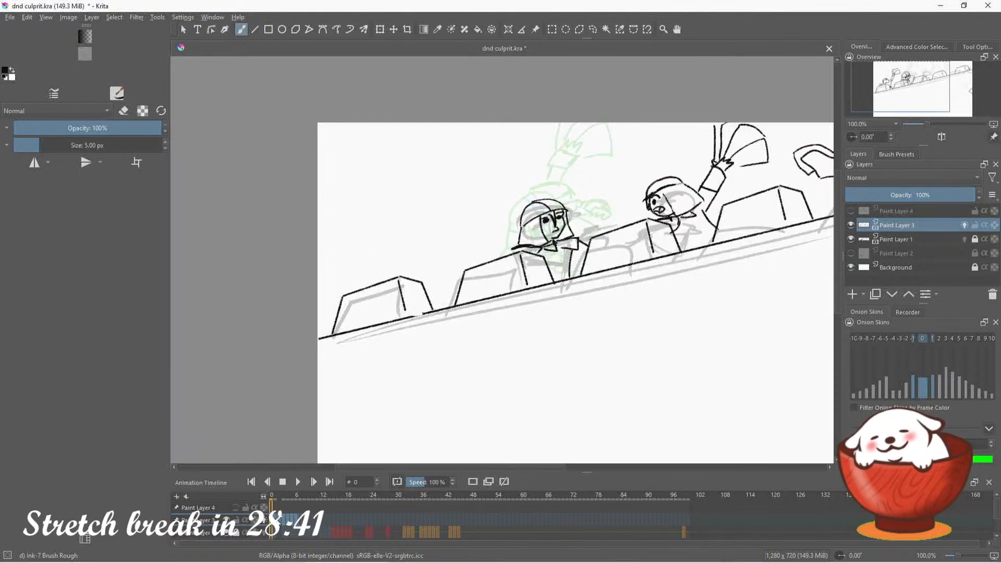
left_click(280, 524)
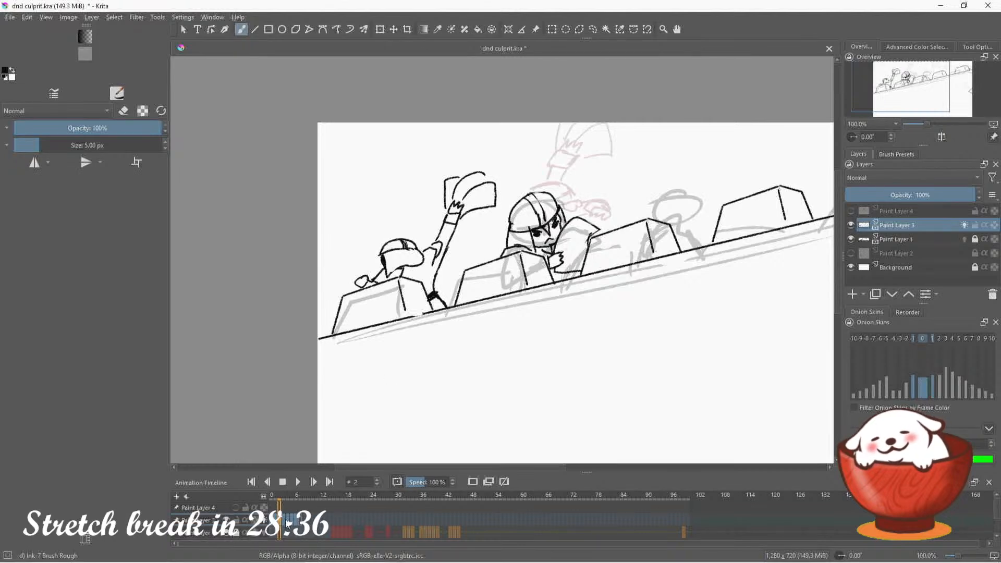
left_click(285, 523)
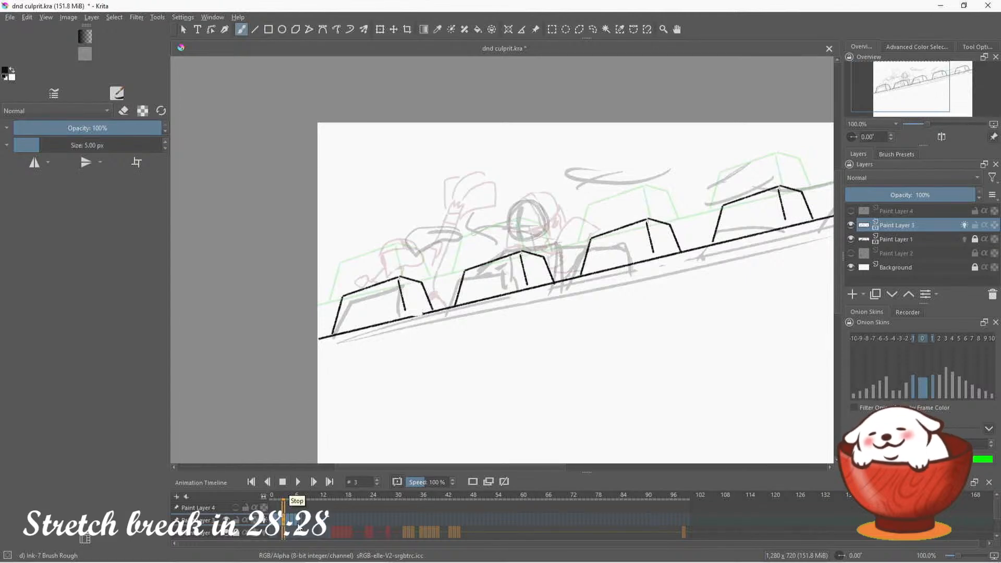
left_click_drag(926, 93, 936, 89)
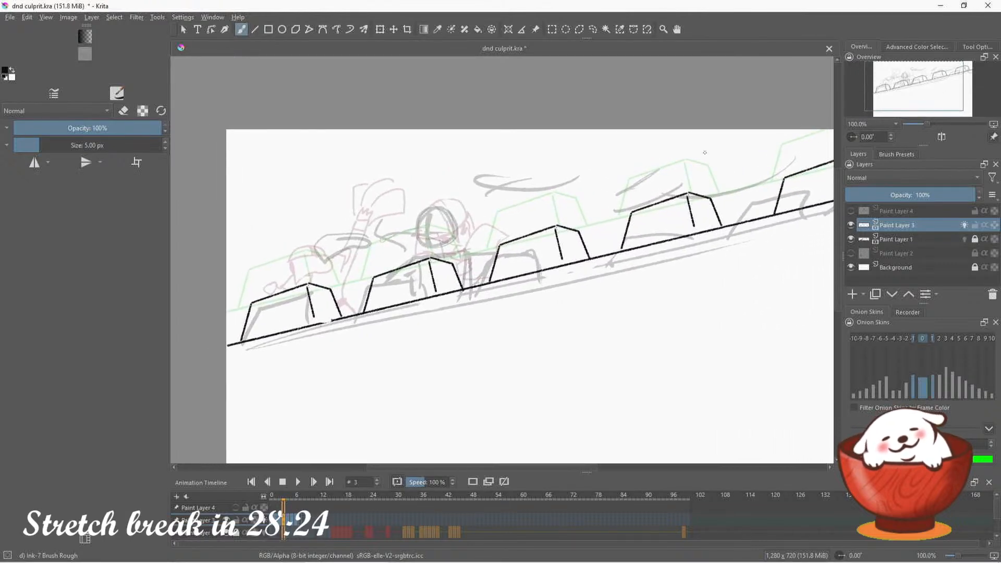
left_click(279, 519)
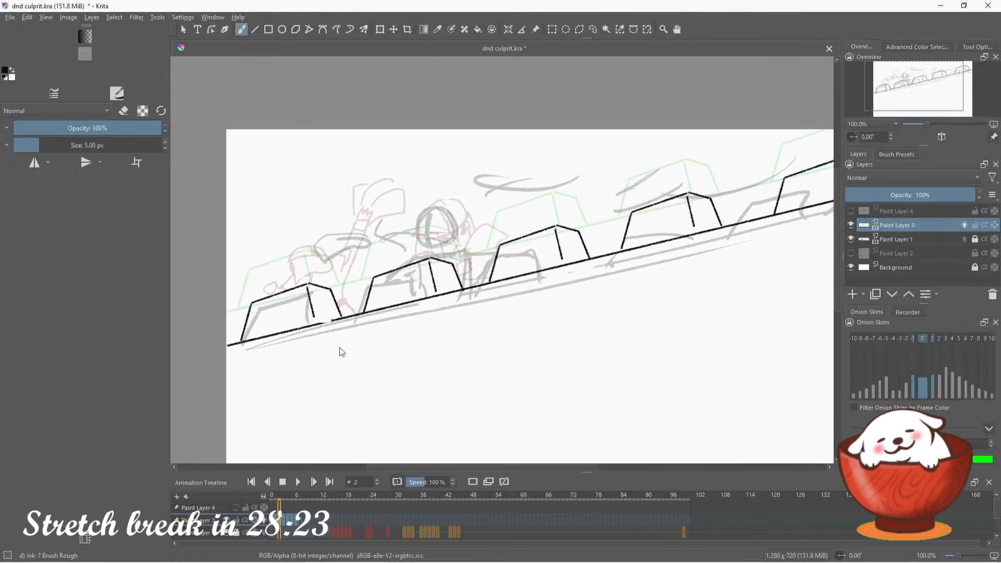
left_click(593, 29)
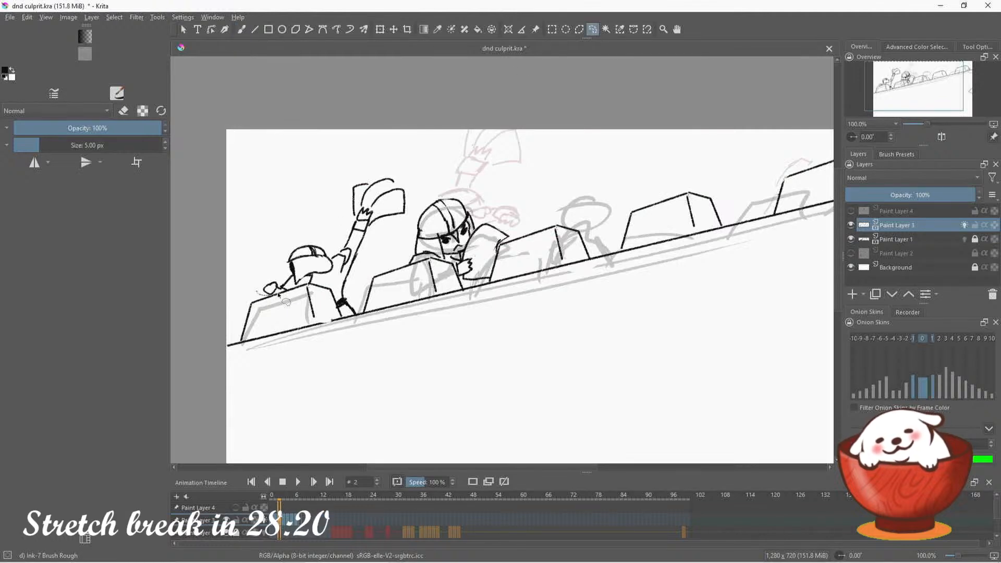
mouse_move(279, 295)
left_mouse_down()
mouse_move(333, 284)
mouse_move(337, 302)
mouse_move(361, 315)
mouse_move(401, 238)
mouse_move(328, 168)
mouse_move(255, 287)
mouse_move(266, 293)
left_mouse_up()
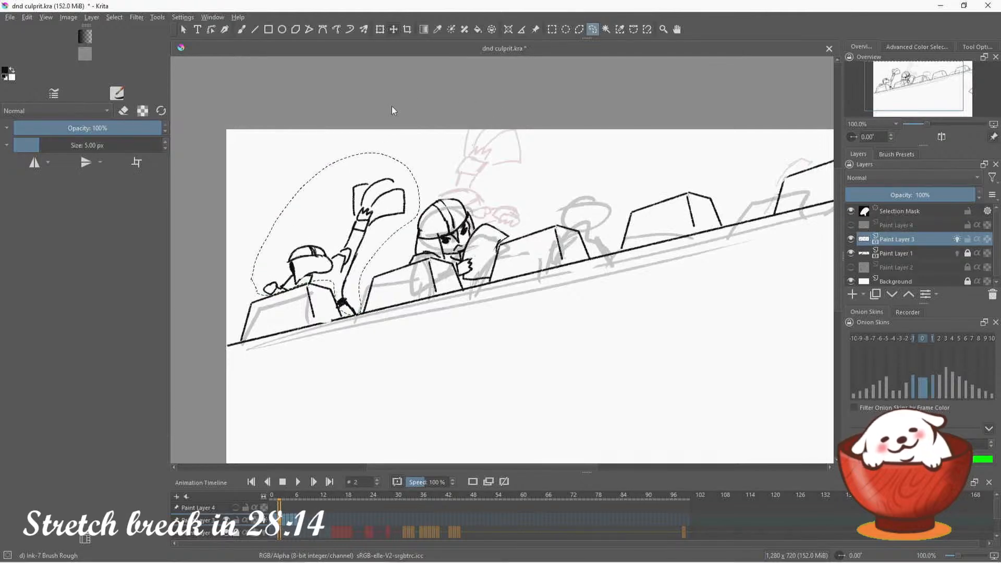
key("t")
left_click_drag(360, 279, 305, 292)
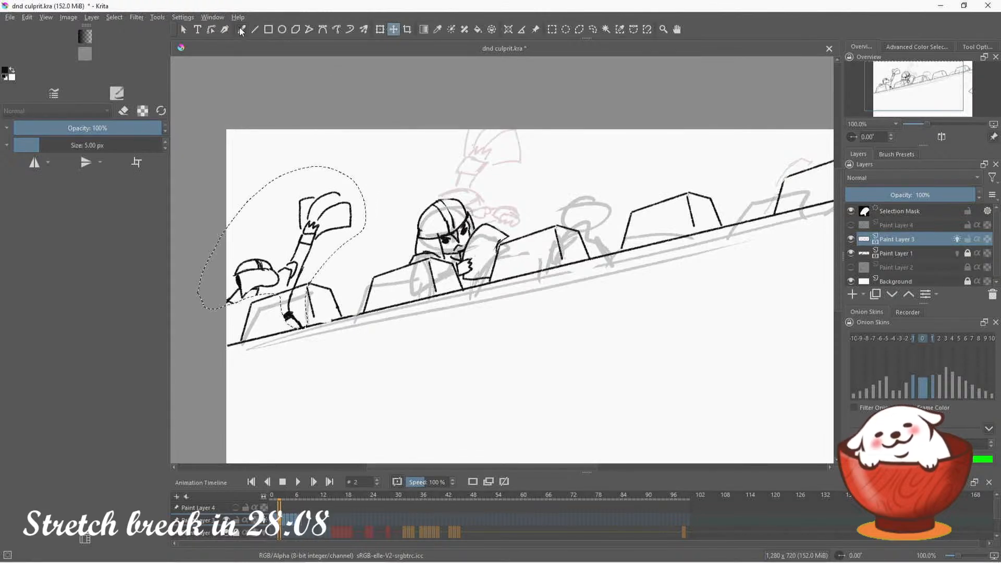
left_click(592, 30)
key("ctrl+shift+a")
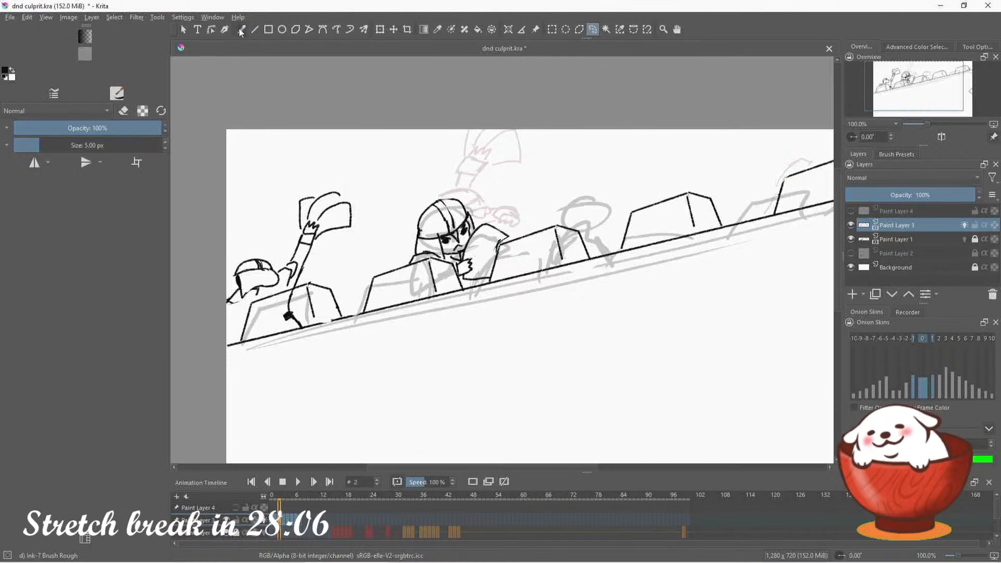
Erase the guard's body strokes overlapping the leftmost merlon with a 56.55 px eraser, and ink his shoulder and arm at the canvas's left edge
left_click(241, 29)
key("e")
left_click_drag(279, 313, 294, 303)
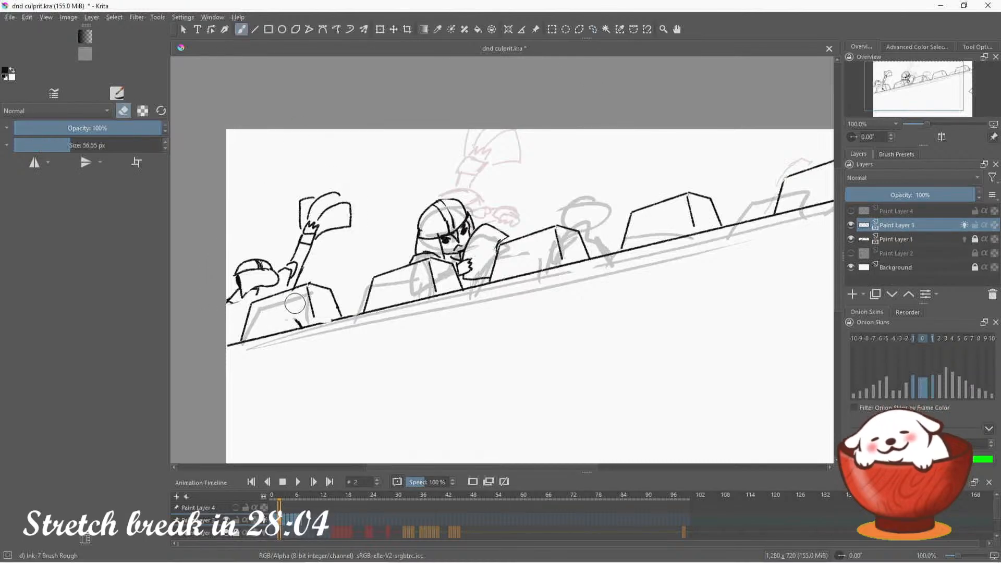
left_click(125, 110)
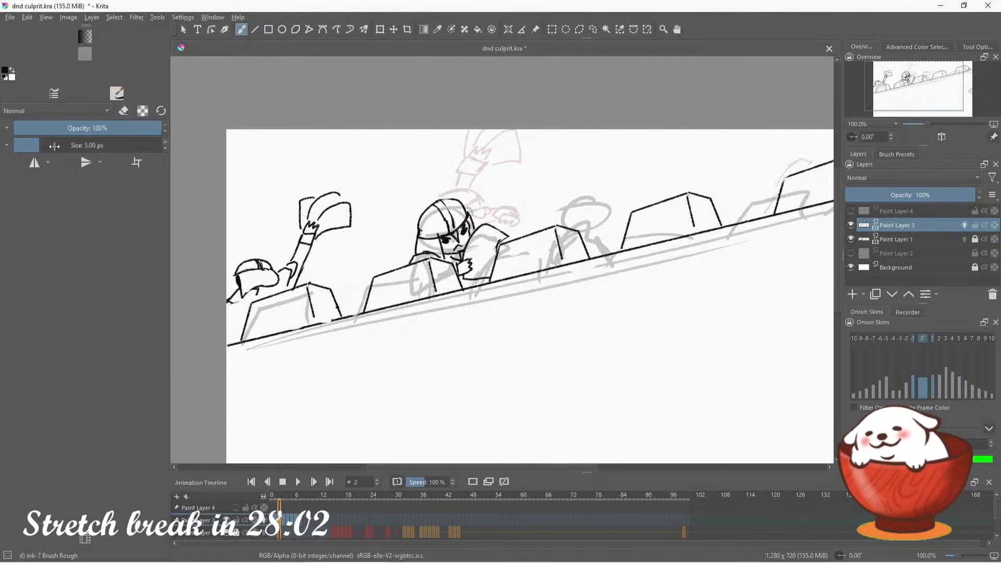
mouse_move(226, 309)
left_mouse_down()
mouse_move(253, 308)
mouse_move(239, 304)
mouse_move(259, 291)
left_mouse_up()
key("ctrl+z")
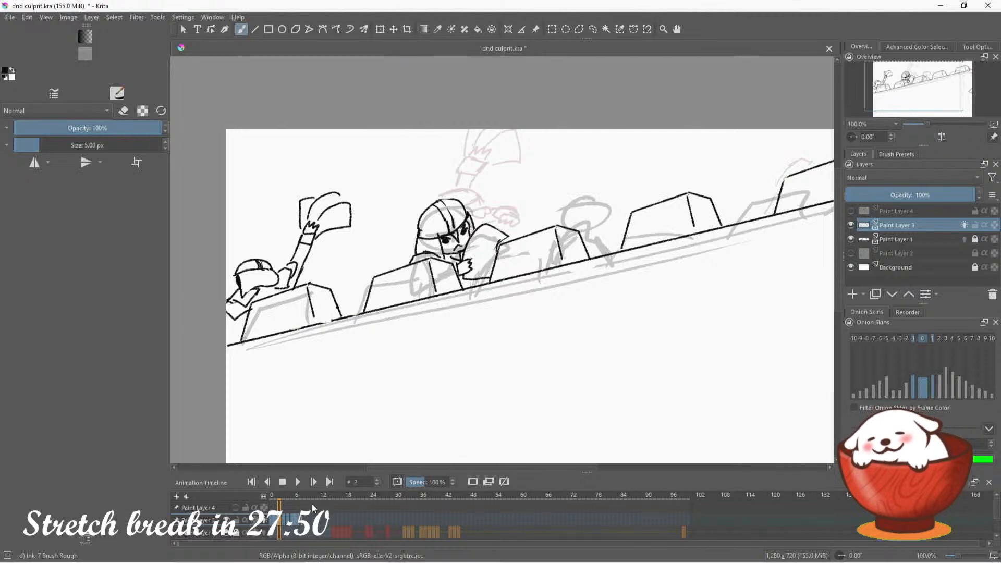
Check frame 3's rough sketch with Paint Layer 3 temporarily hidden, and unlock Paint Layer 1
left_click(285, 521)
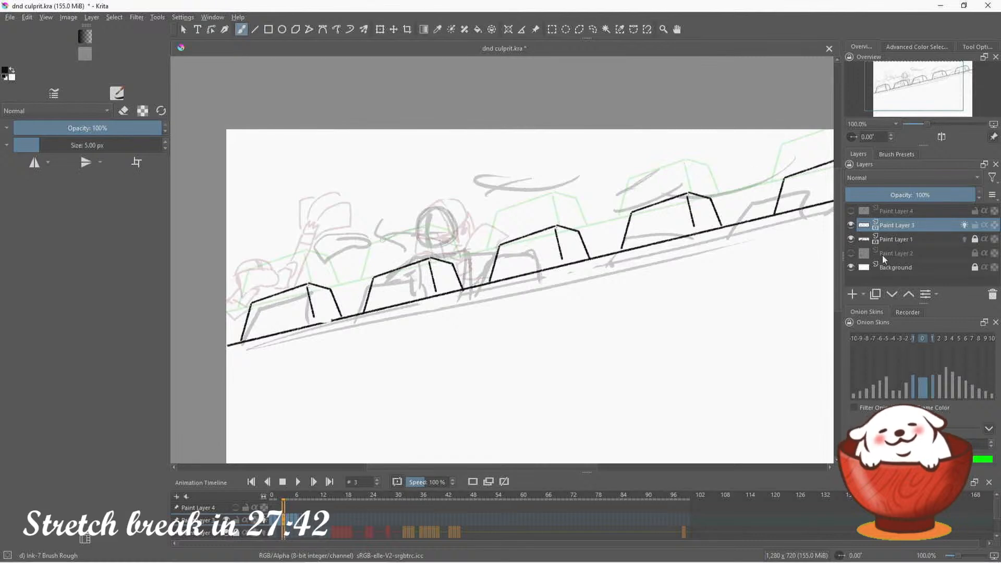
left_click(851, 225)
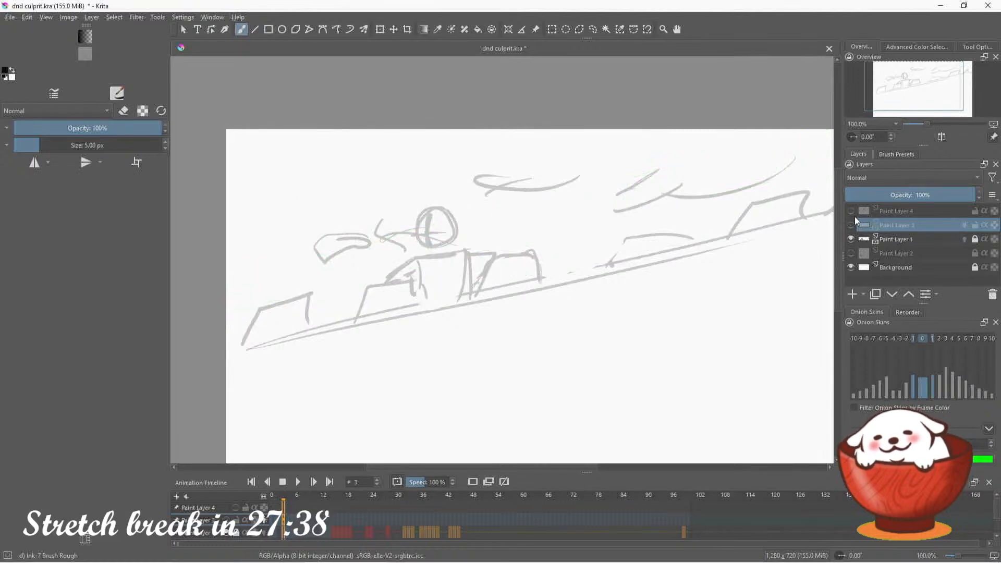
left_click(851, 224)
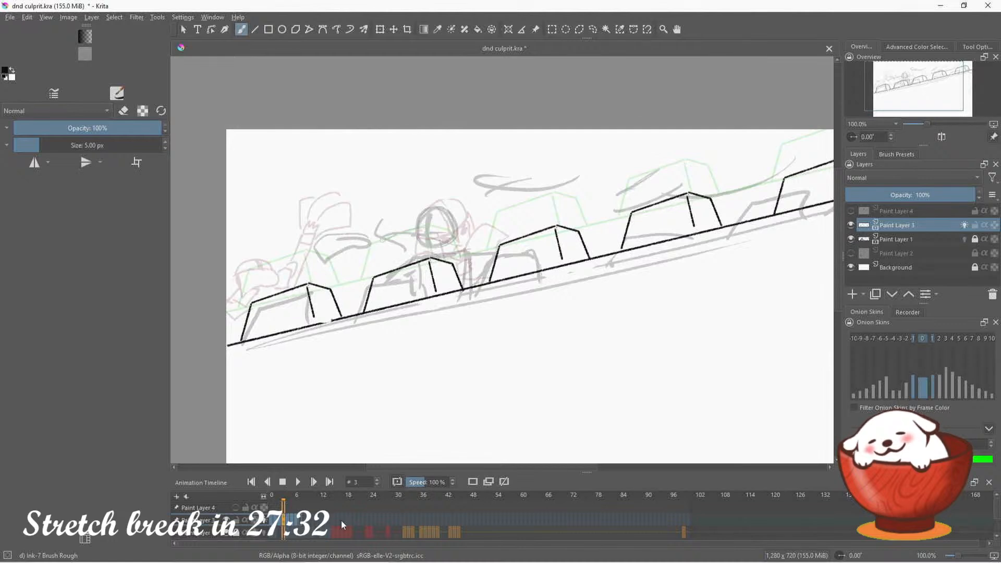
left_click(313, 520)
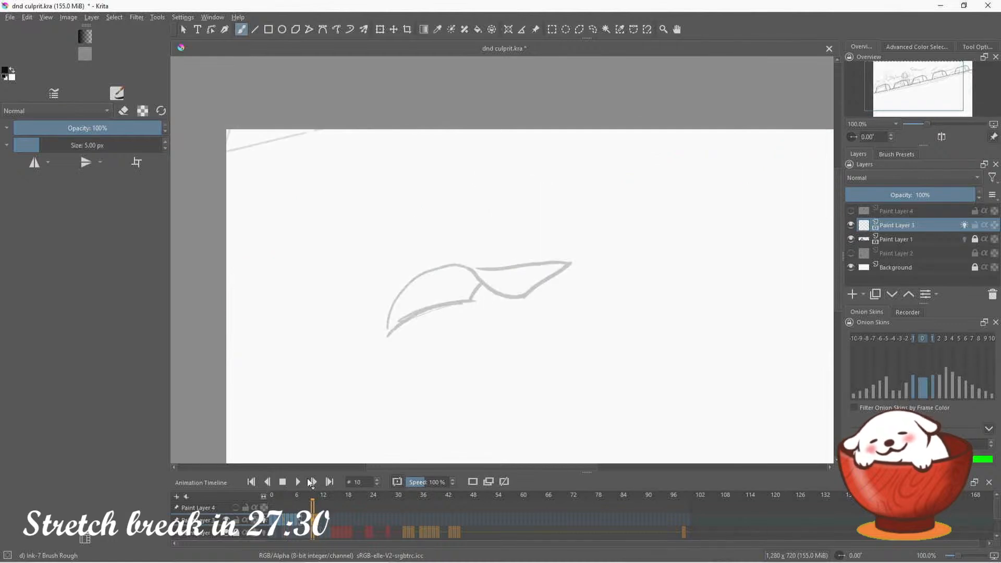
left_click_drag(315, 522, 318, 524)
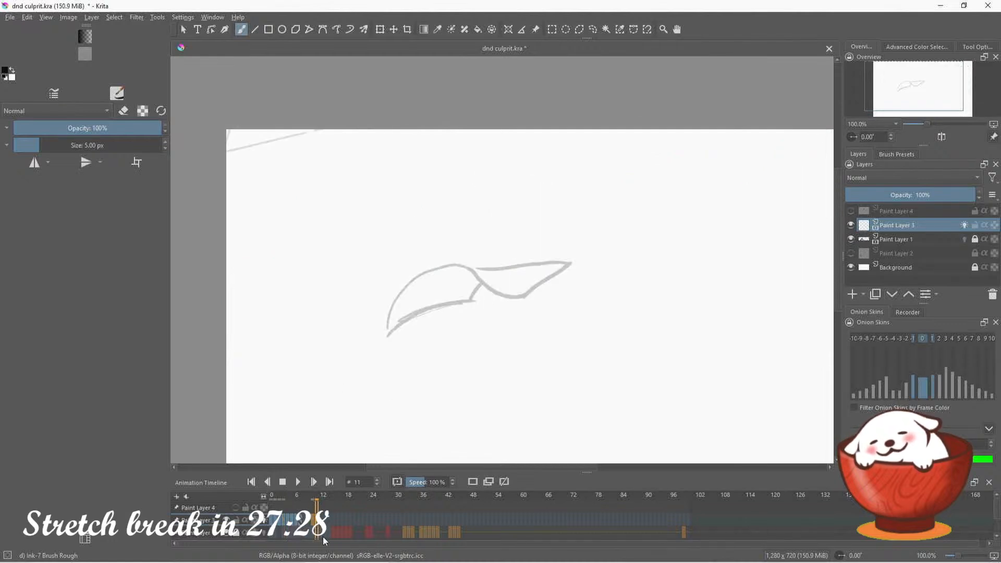
left_click(975, 239)
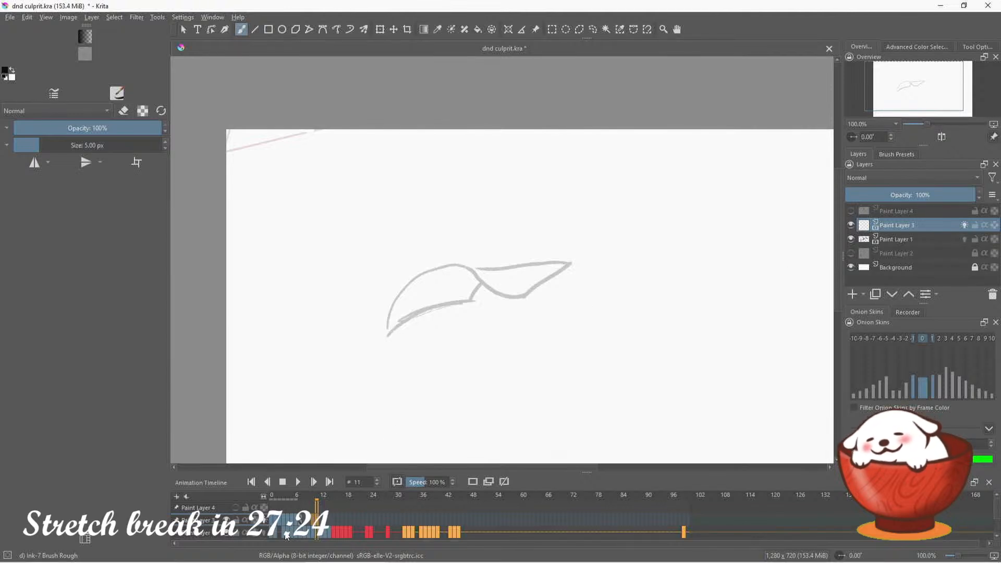
Try to shift the keyframes from frame 3 onward one frame later, and undo the shift
left_click(286, 533)
left_click(317, 523)
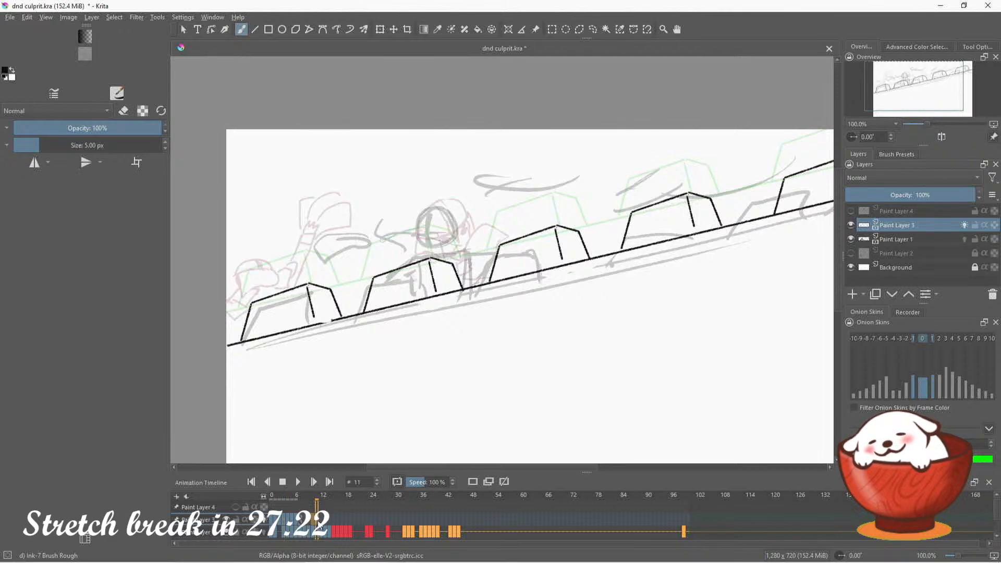
left_click(284, 532)
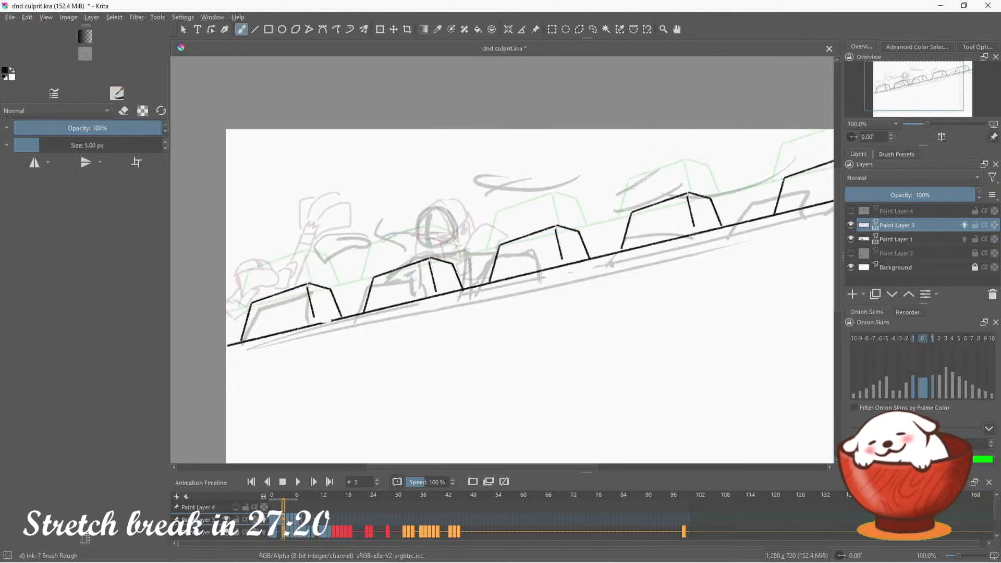
left_click(318, 521)
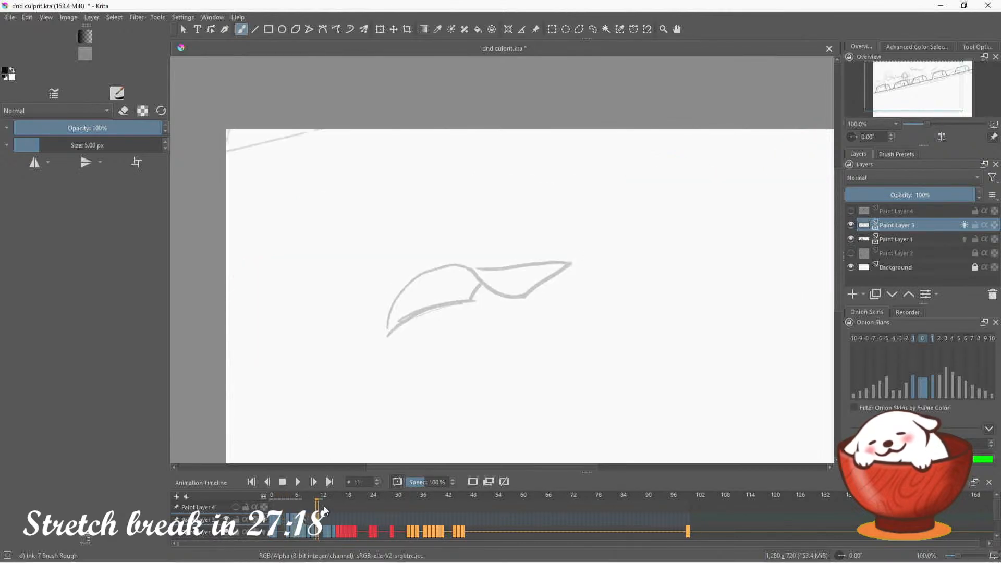
key("ctrl+z")
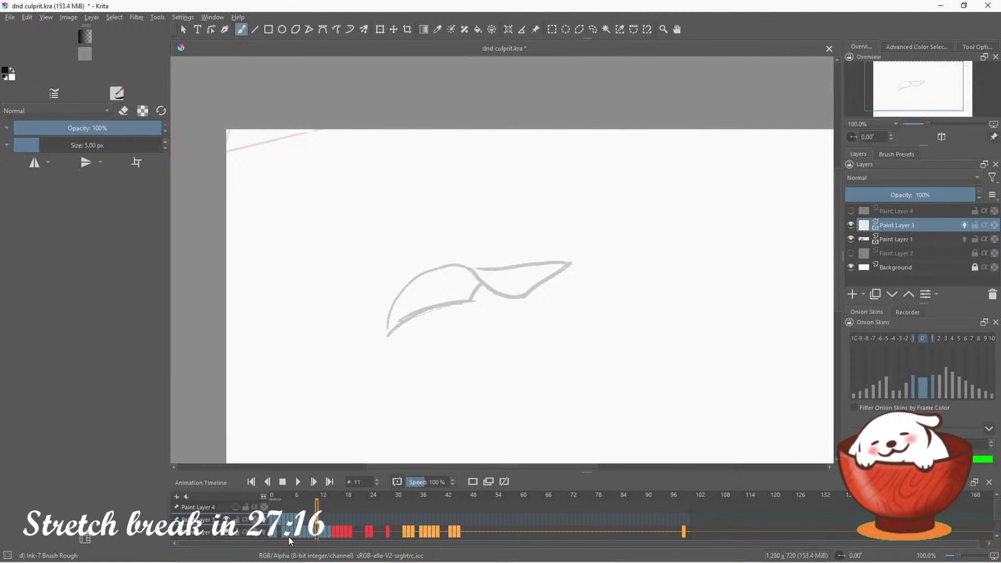
Select the keyframes from frame 3 to frame 10 on Paint Layer 3 and Paint Layer 1, and shift the block one frame later
left_click(285, 536)
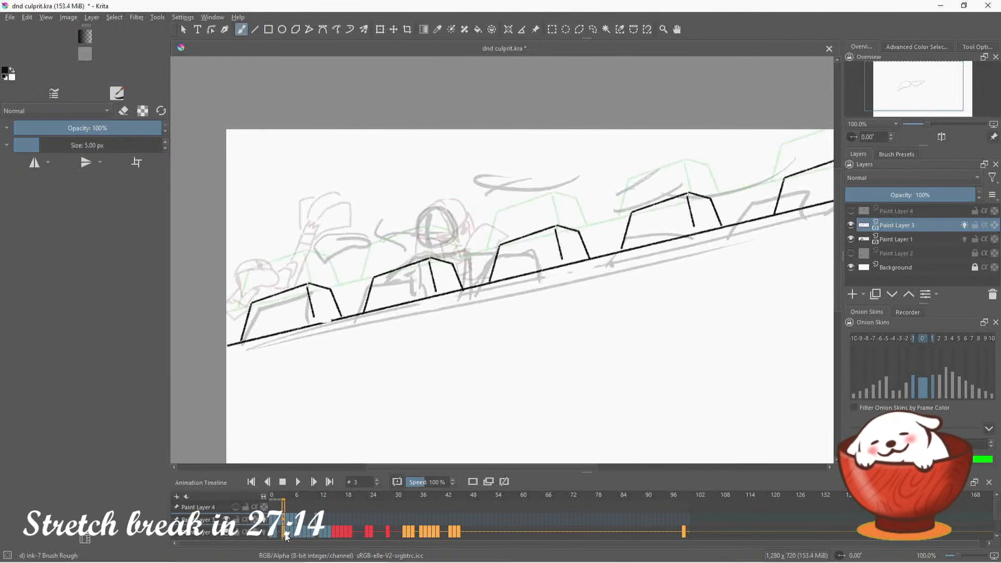
left_click(313, 520)
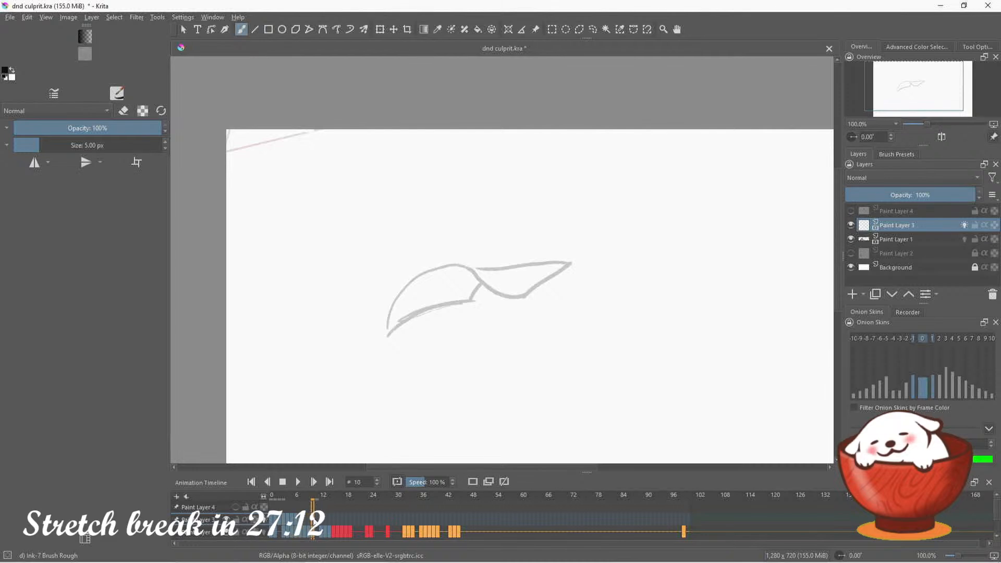
left_click(285, 535)
left_click(285, 534)
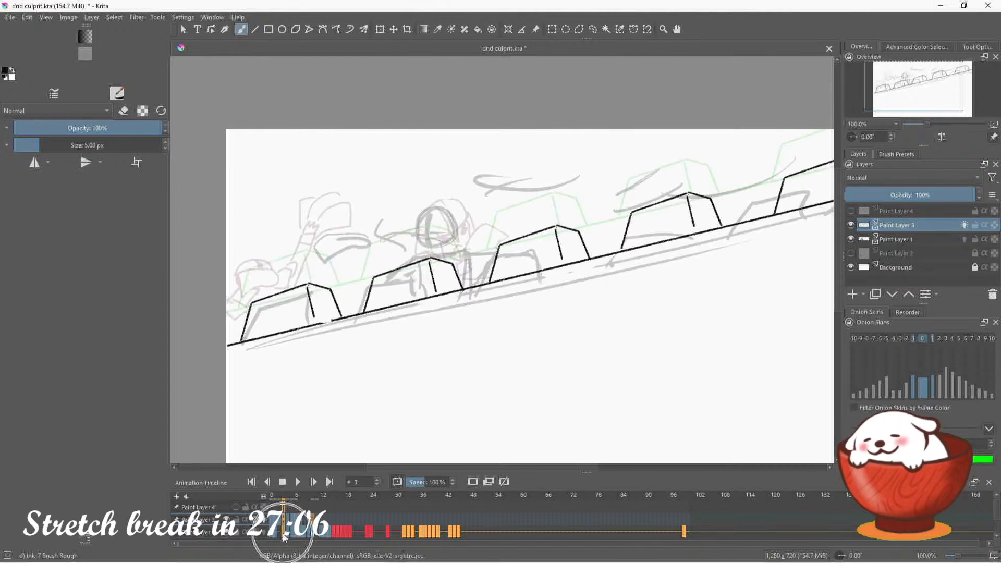
left_click(313, 533)
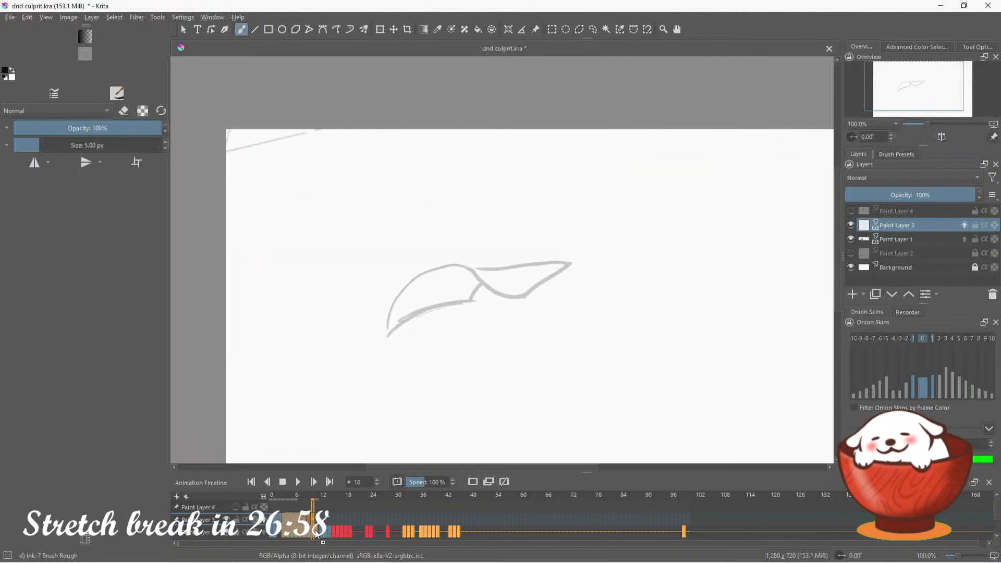
left_click(316, 533)
left_click(284, 522)
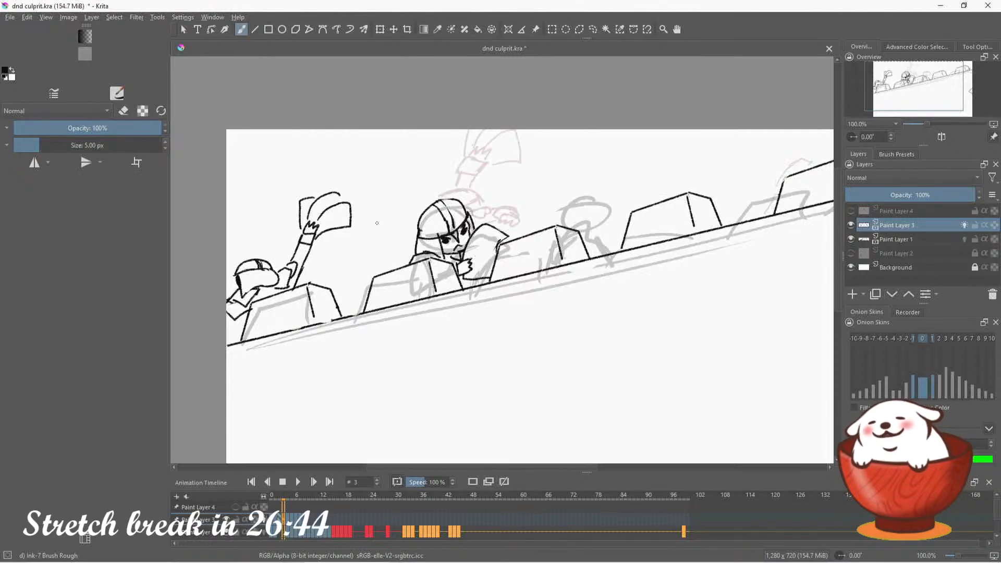
Duplicate frame 2's drawing into frame 3 on Paint Layer 3 and erase the leftmost poster-holding guard with a 56.55 px eraser
mouse_move(926, 89)
left_mouse_down()
mouse_move(946, 94)
mouse_move(933, 95)
left_mouse_up()
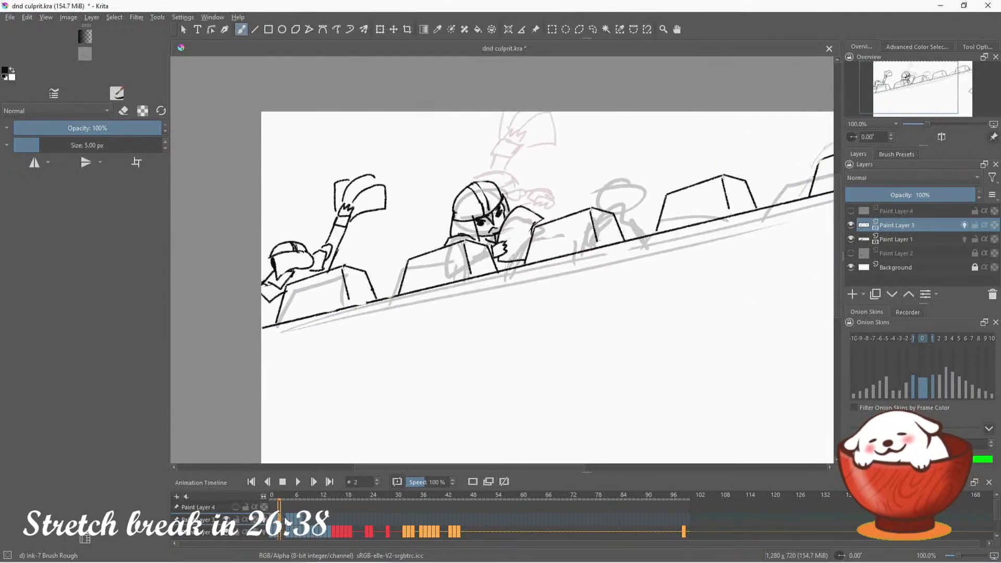
left_click(505, 483)
left_click(123, 111)
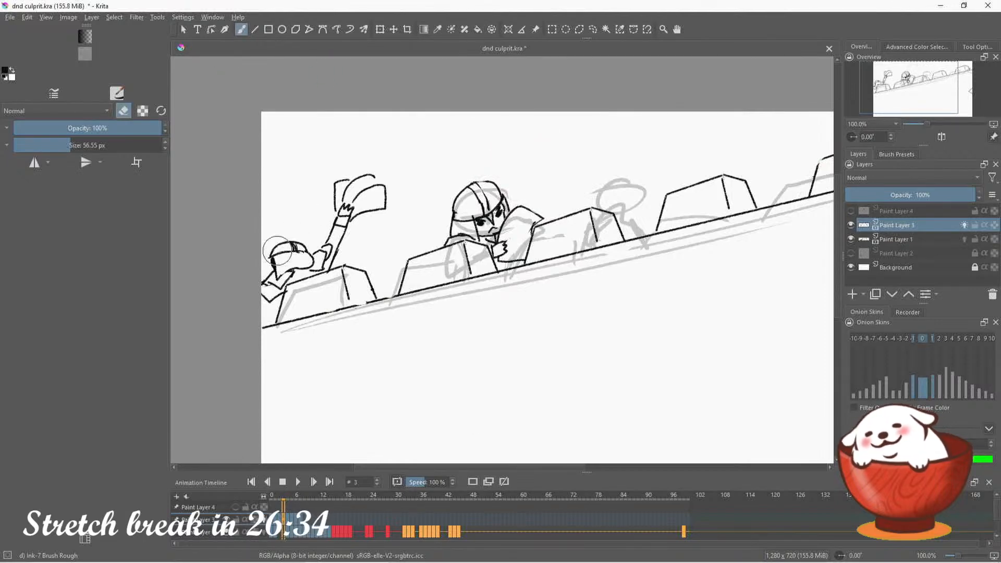
mouse_move(282, 245)
left_mouse_down()
mouse_move(257, 274)
mouse_move(260, 294)
mouse_move(282, 241)
mouse_move(280, 253)
mouse_move(366, 200)
mouse_move(307, 238)
mouse_move(377, 161)
mouse_move(385, 203)
mouse_move(340, 247)
mouse_move(268, 281)
mouse_move(283, 267)
mouse_move(272, 293)
left_mouse_up()
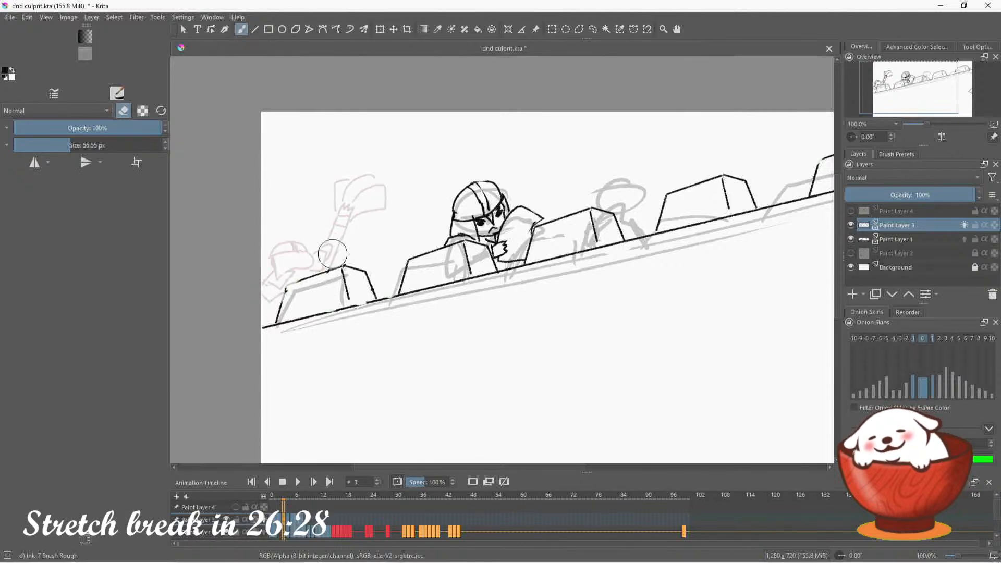
key("e")
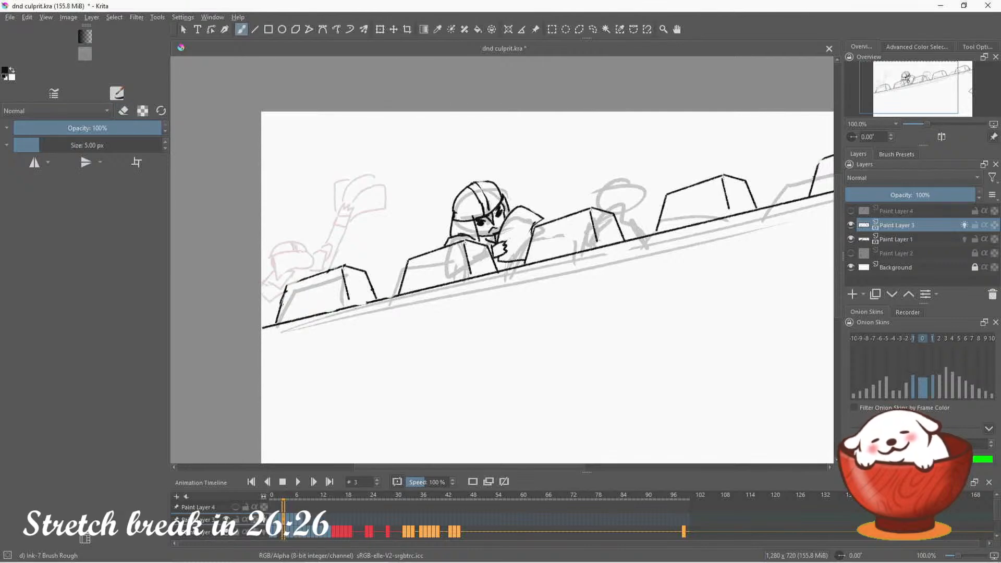
Redraw the sloping top edge of the leftmost merlon with a straight line about 112 px long
key("v")
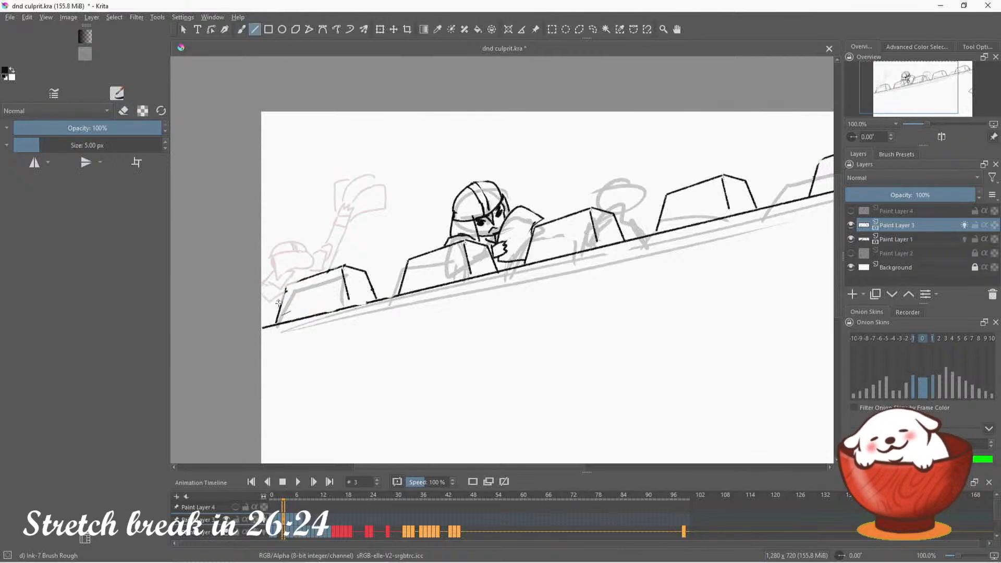
left_click_drag(286, 288, 343, 266)
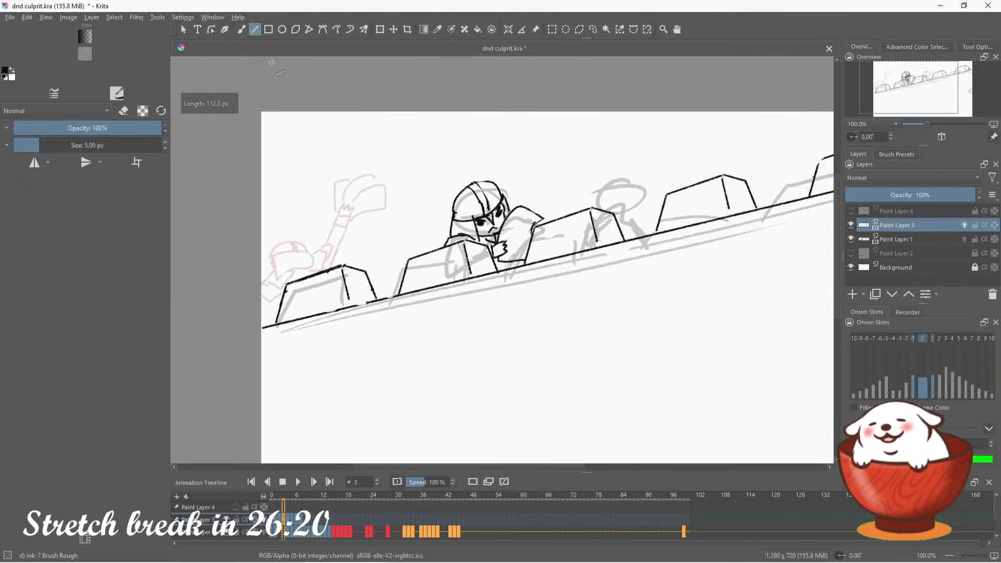
key("b")
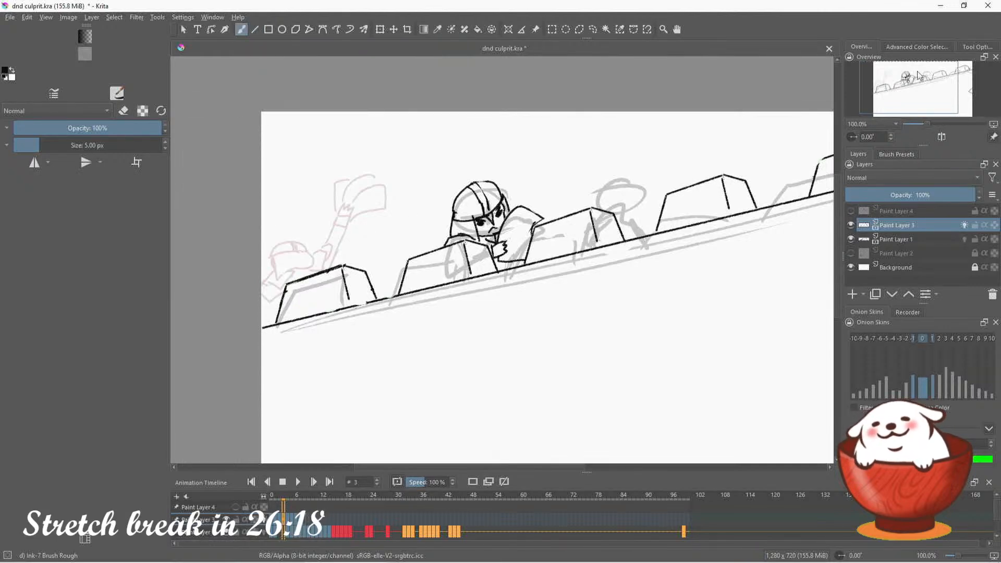
Erase the middle guard's raised shoulder and arm outline beside his face with a 29.76 px eraser
left_click_drag(919, 77, 941, 85)
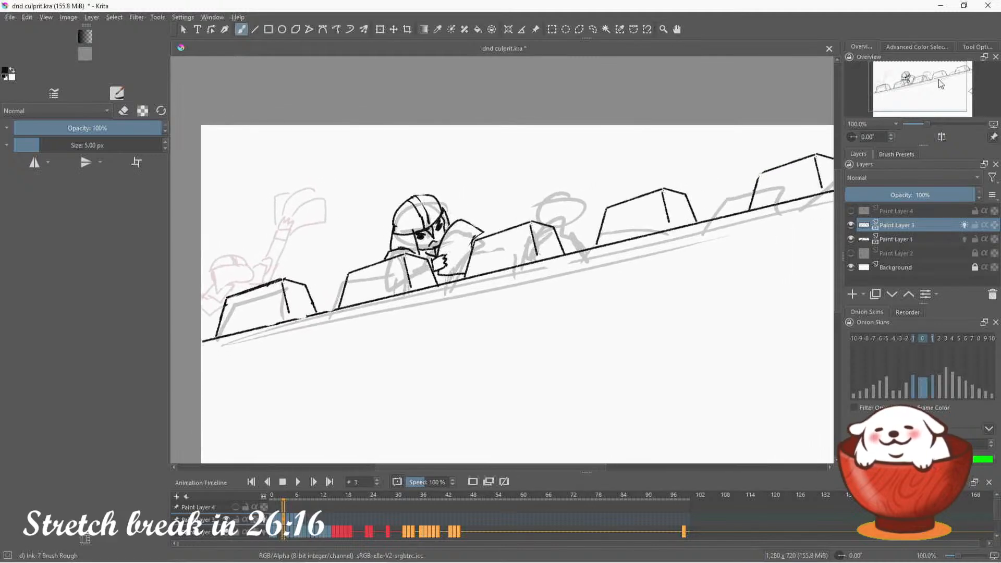
key("e")
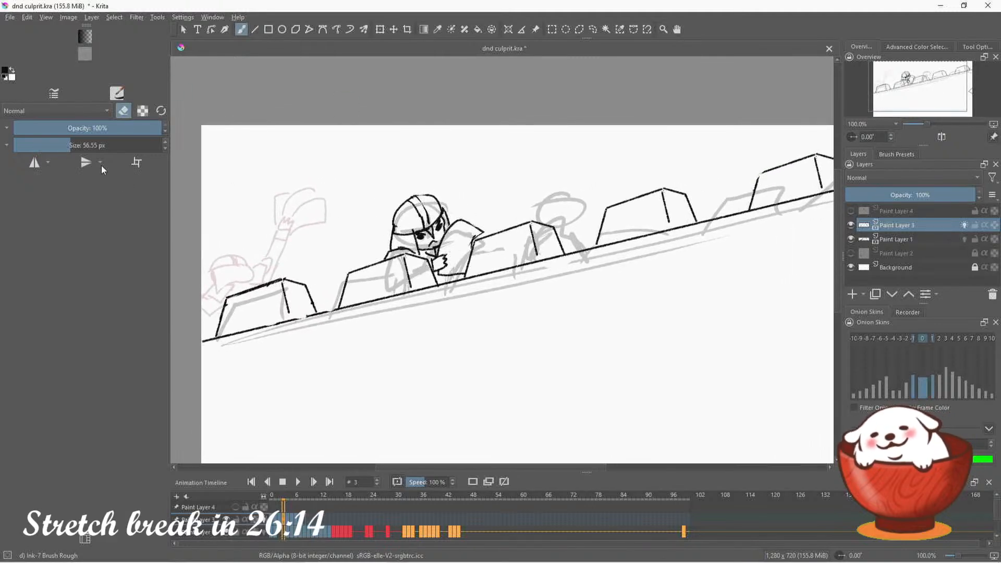
left_click_drag(69, 146, 59, 145)
mouse_move(440, 248)
left_mouse_down()
mouse_move(472, 224)
mouse_move(466, 241)
left_mouse_up()
key("e")
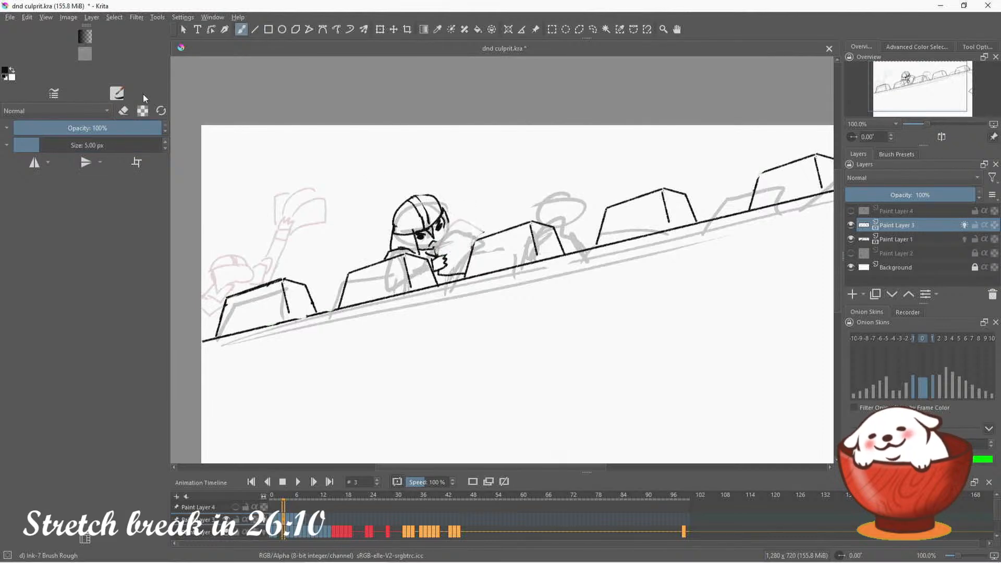
Ink four curling wind lines across the sky above the wall on frame 3 with the 5 px brush
mouse_move(652, 154)
left_mouse_down()
mouse_move(562, 167)
mouse_move(459, 159)
mouse_move(439, 182)
left_mouse_up()
key("ctrl+z")
left_click_drag(667, 148, 474, 178)
mouse_move(399, 168)
left_mouse_down()
mouse_move(334, 185)
mouse_move(336, 226)
left_mouse_up()
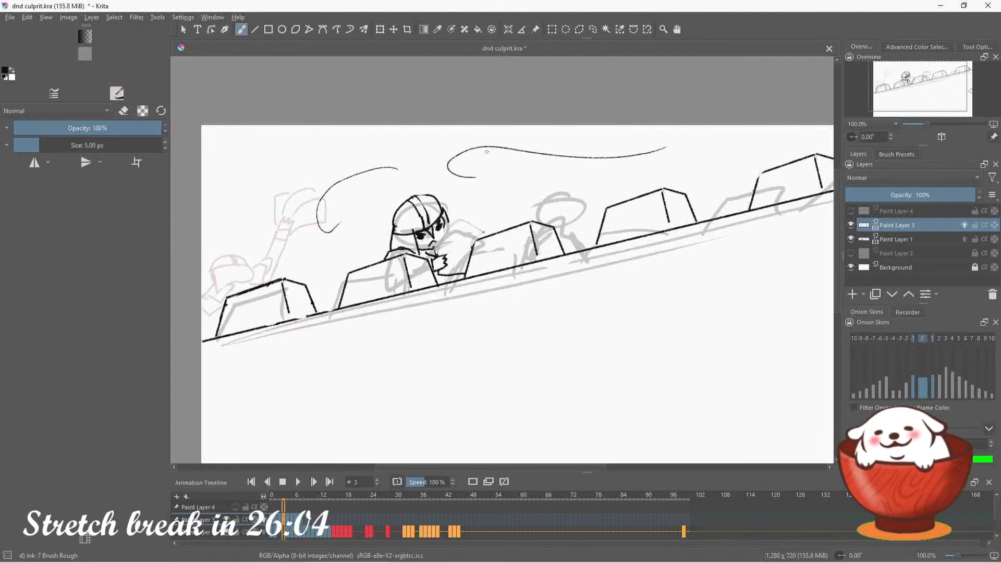
key("ctrl+z")
mouse_move(376, 178)
left_mouse_down()
mouse_move(364, 188)
mouse_move(293, 183)
left_mouse_up()
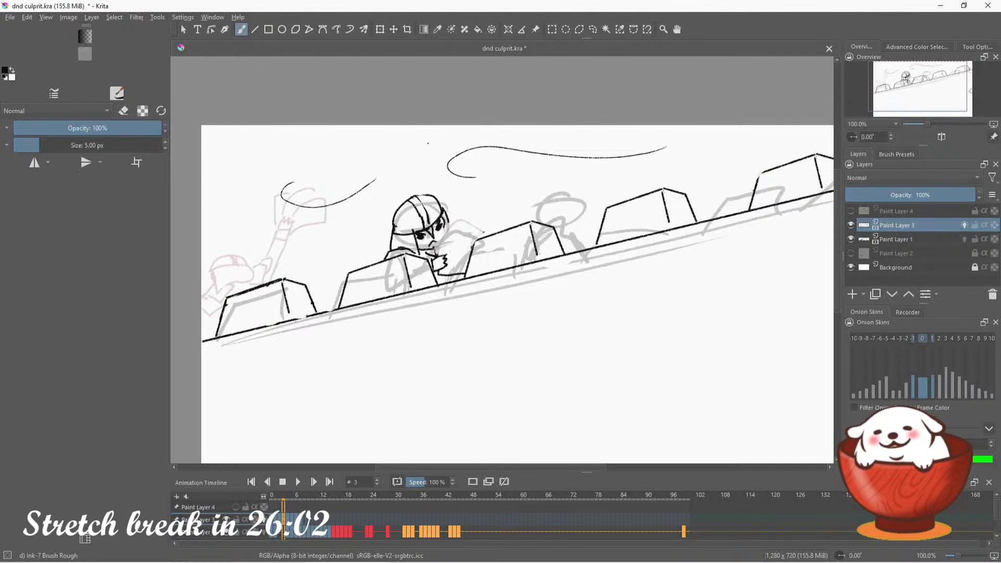
left_click_drag(430, 142, 325, 165)
left_click_drag(339, 244, 263, 254)
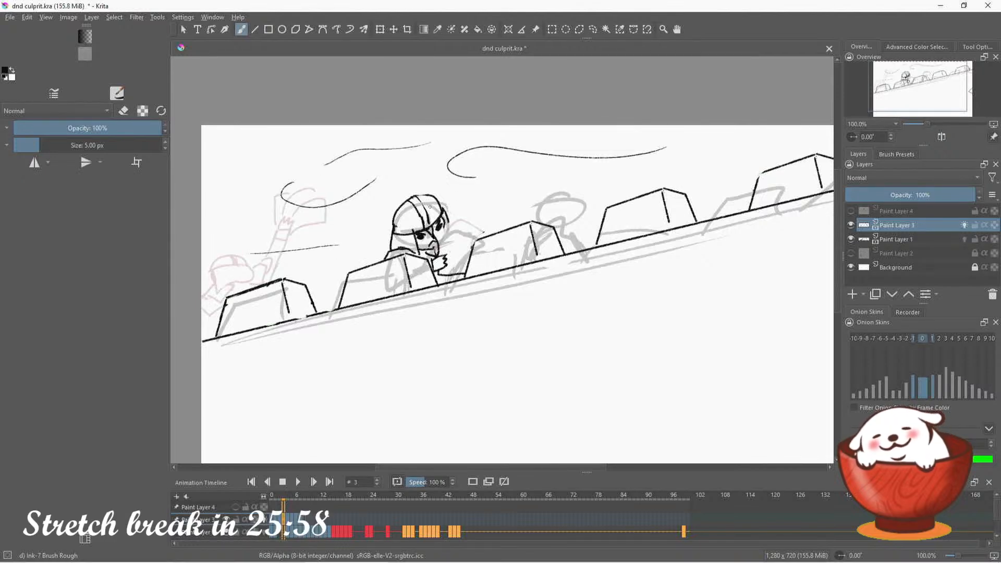
Try erasing the middle guard's face and hand, and undo the erasing
key("e")
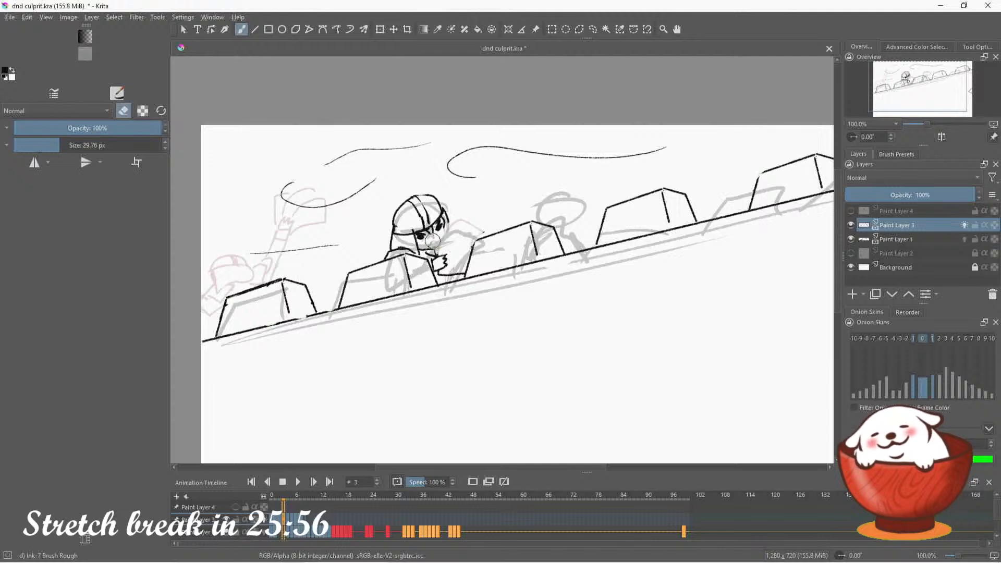
left_click_drag(432, 241, 434, 243)
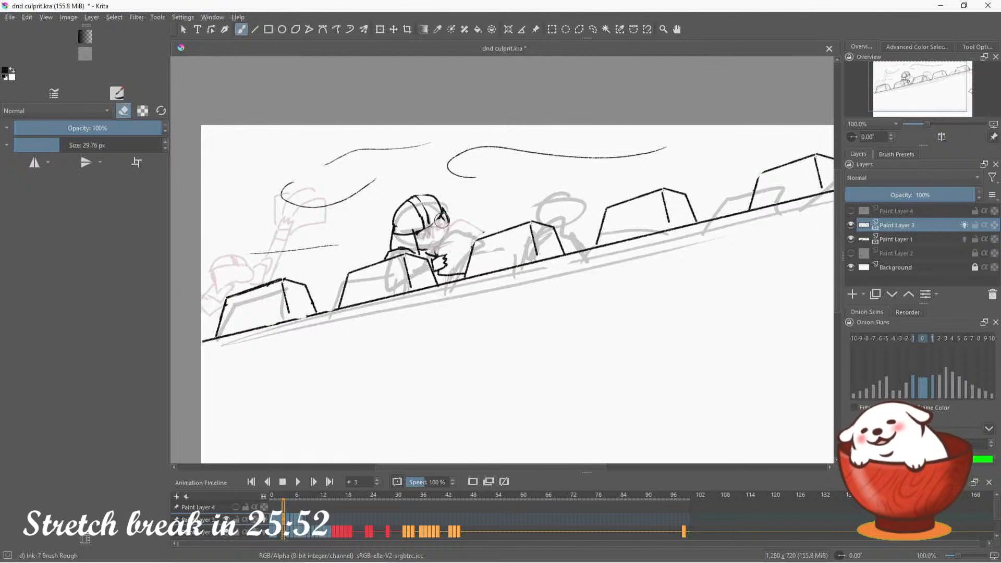
mouse_move(440, 257)
left_mouse_down()
mouse_move(440, 267)
mouse_move(453, 263)
left_mouse_up()
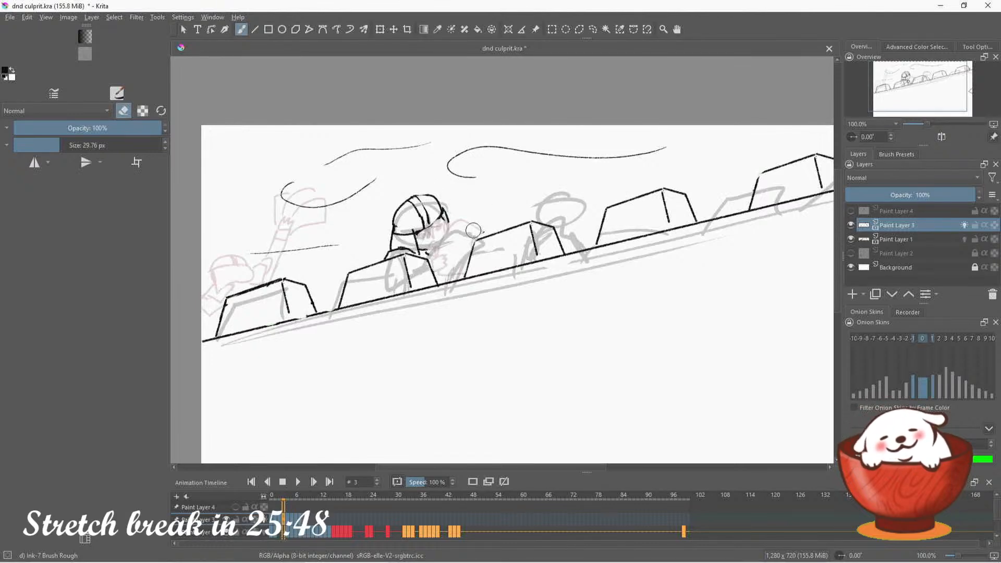
key("ctrl+z")
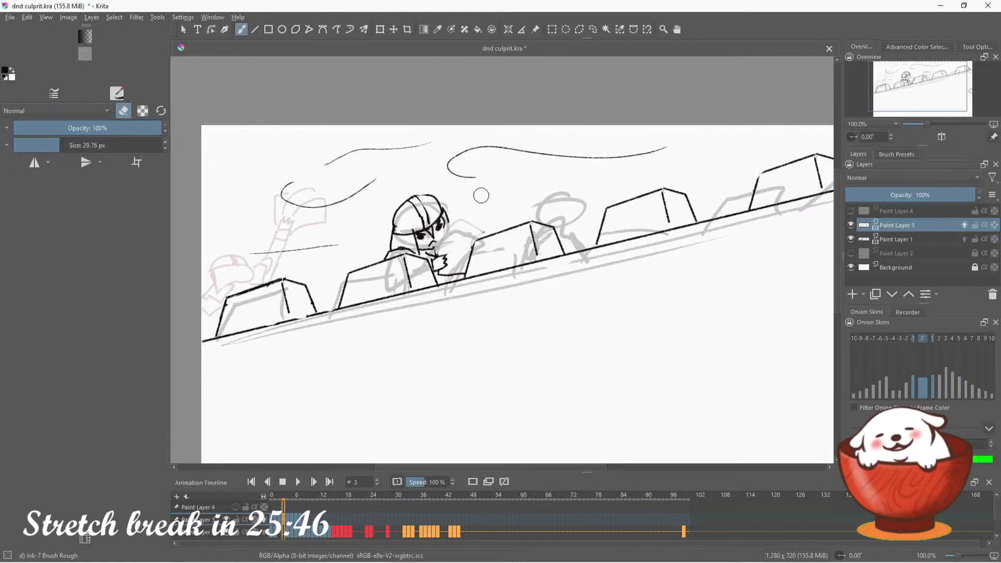
key("e")
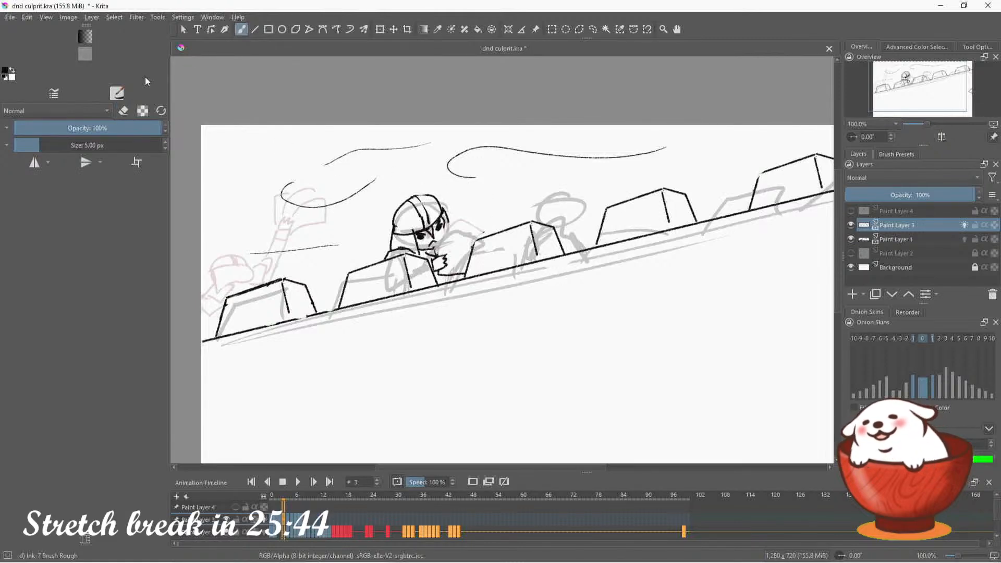
Erase the middle guard's helmet and face with the 29.76 px eraser, leaving his collar and hand
key("e")
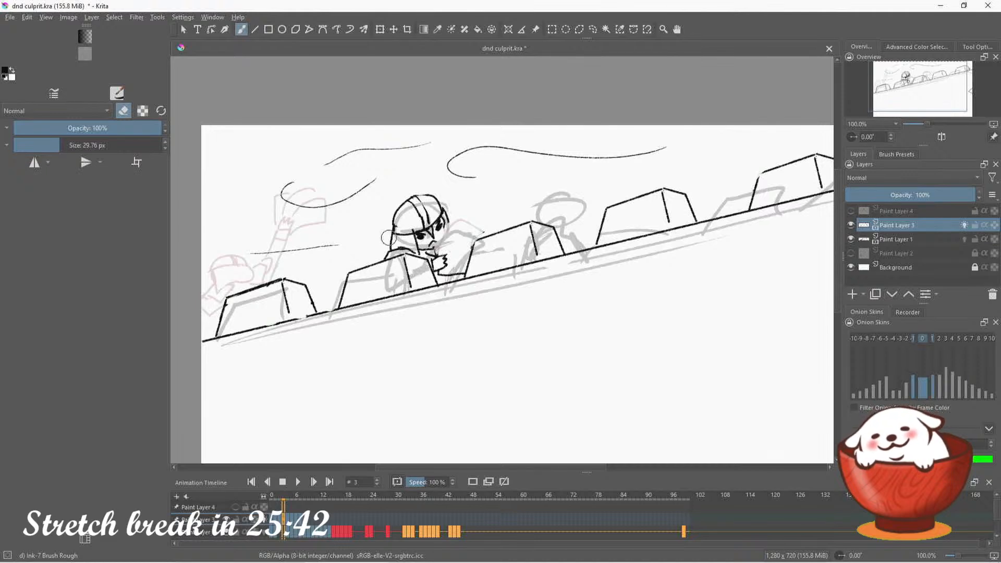
mouse_move(392, 215)
left_mouse_down()
mouse_move(440, 199)
mouse_move(418, 240)
mouse_move(437, 247)
mouse_move(388, 244)
left_mouse_up()
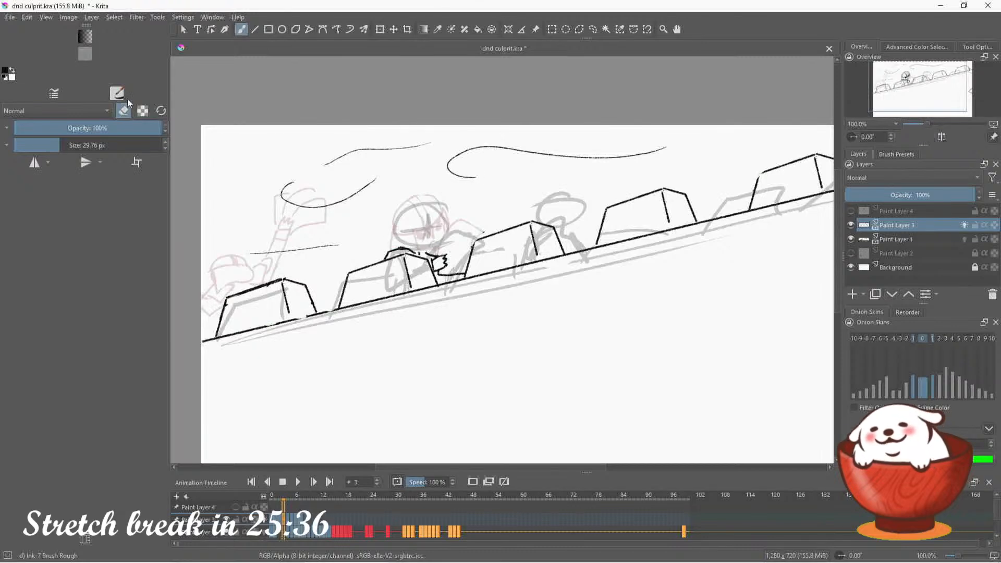
key("e")
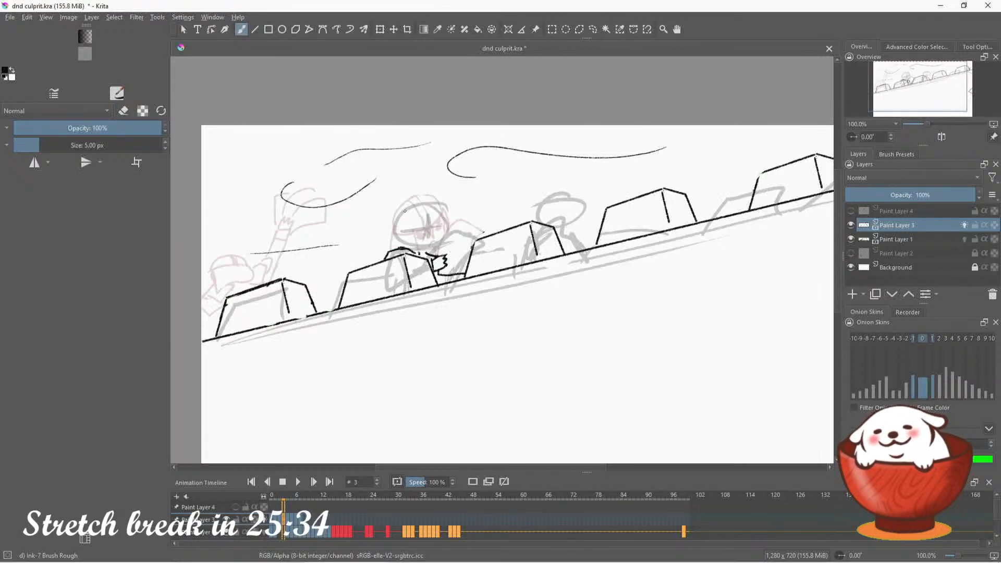
Ink the guard's curved helmet brim and his lowered, frowning face beneath it, undoing unsuitable brim strokes
mouse_move(392, 218)
left_mouse_down()
mouse_move(413, 196)
mouse_move(447, 209)
left_mouse_up()
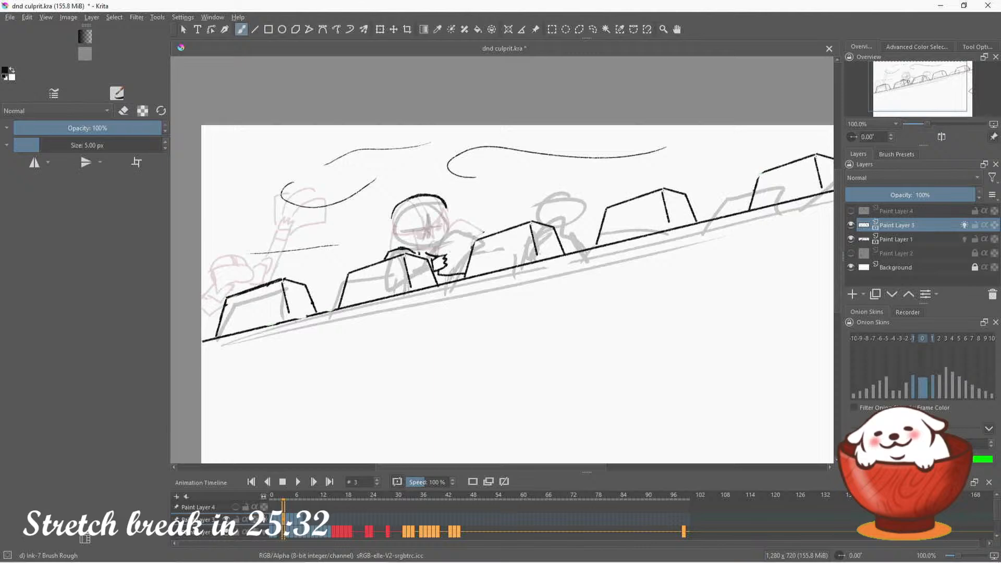
key("ctrl+z")
left_click_drag(393, 224, 441, 211)
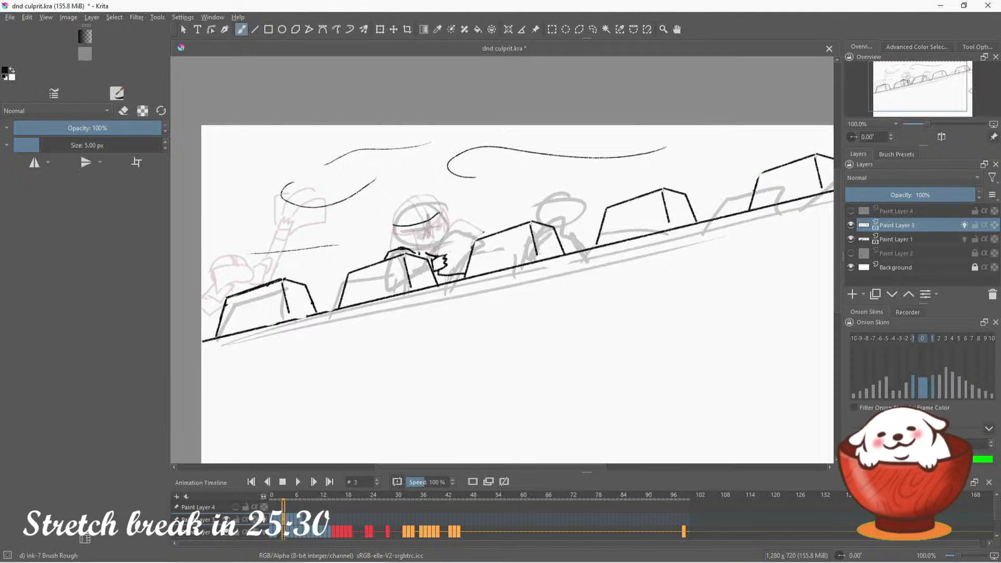
key("ctrl+z")
left_click_drag(389, 228, 446, 215)
key("ctrl+z")
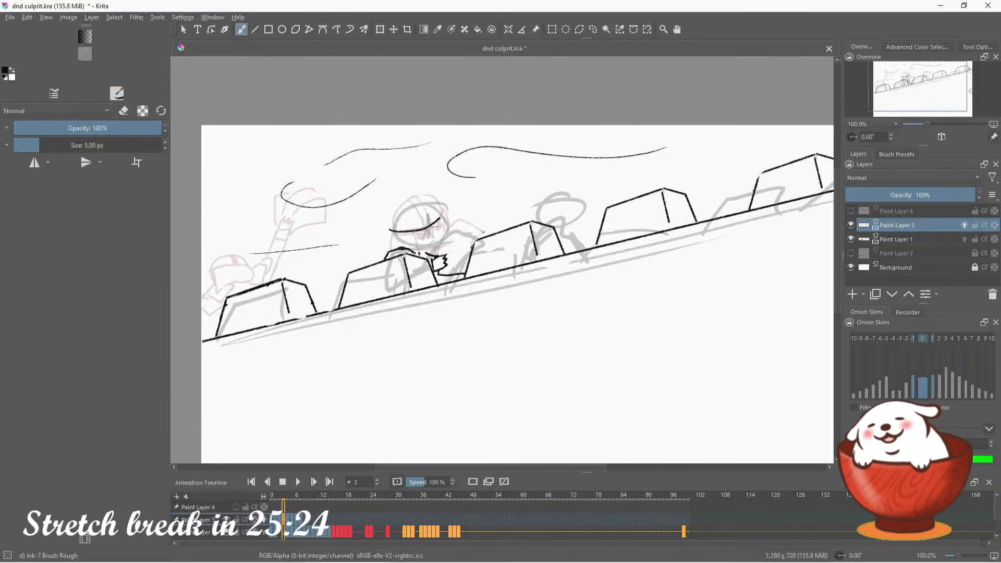
mouse_move(412, 233)
left_mouse_down()
mouse_move(430, 241)
mouse_move(418, 256)
mouse_move(394, 245)
mouse_move(377, 252)
mouse_move(411, 243)
left_mouse_up()
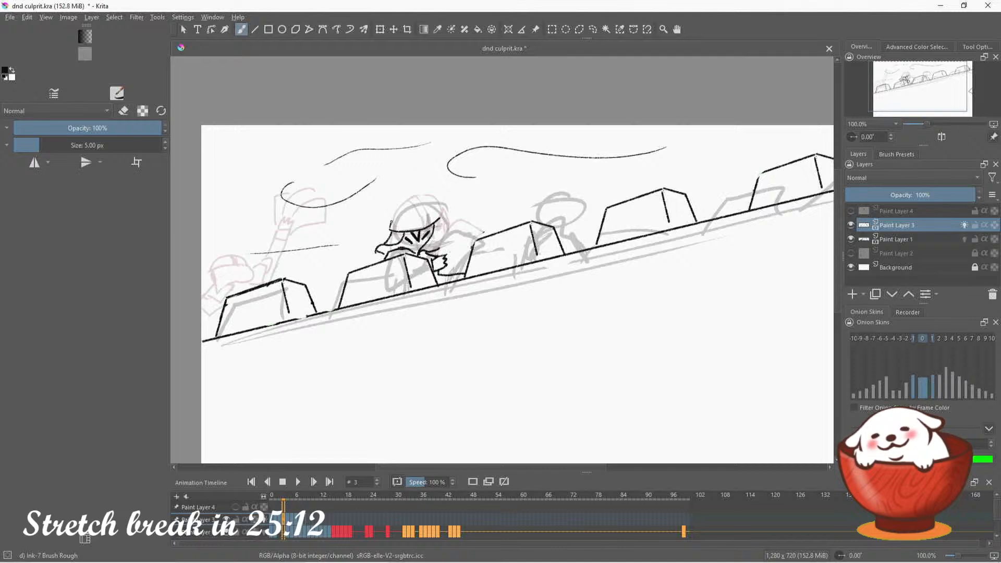
Ink the helmet's rounded dome above the brim and add its vertical centre stripe, undoing stray strokes
mouse_move(391, 222)
left_mouse_down()
mouse_move(420, 197)
mouse_move(441, 219)
mouse_move(392, 220)
mouse_move(430, 203)
mouse_move(447, 212)
mouse_move(406, 203)
mouse_move(391, 232)
left_mouse_up()
key("ctrl+z")
key("ctrl+z")
key("ctrl+z")
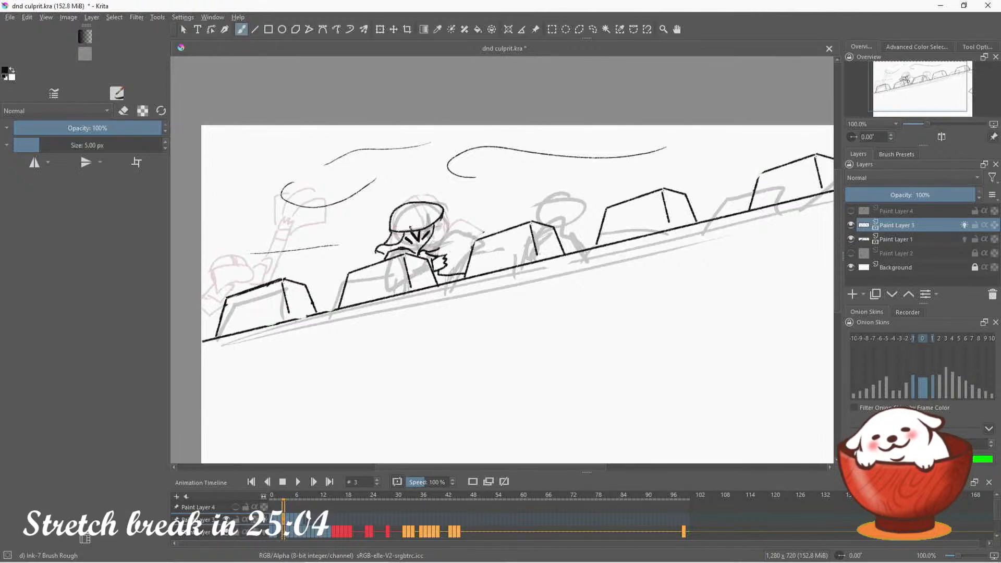
mouse_move(418, 198)
left_mouse_down()
mouse_move(412, 233)
mouse_move(445, 219)
left_mouse_up()
key("ctrl+z")
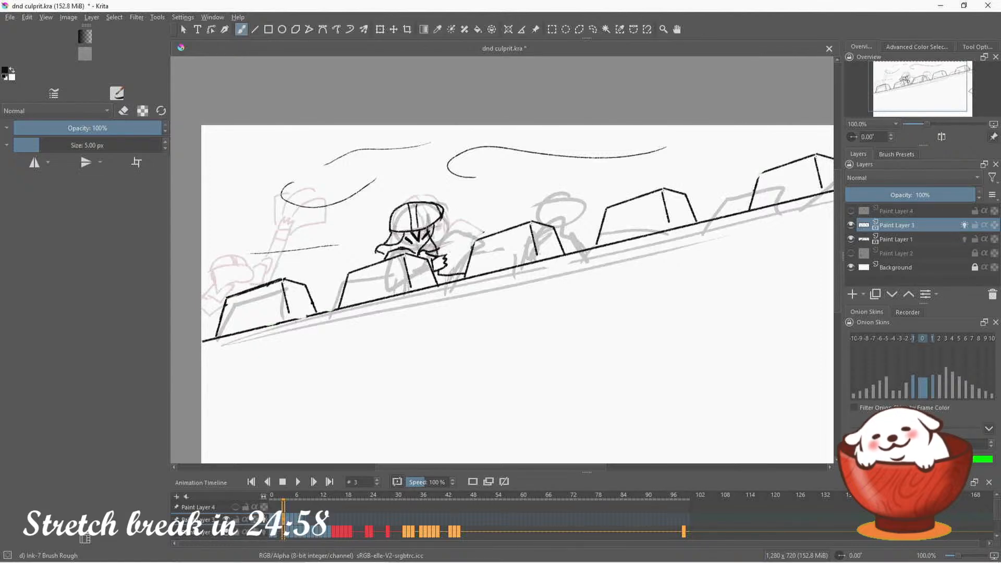
Ink the guard's hunched shoulder curving from the helmet to the merlon, and clean up the strokes around his head with the eraser
left_click_drag(433, 229, 429, 222)
key("ctrl+z")
mouse_move(438, 256)
left_mouse_down()
mouse_move(428, 233)
mouse_move(451, 213)
mouse_move(460, 224)
left_mouse_up()
key("e")
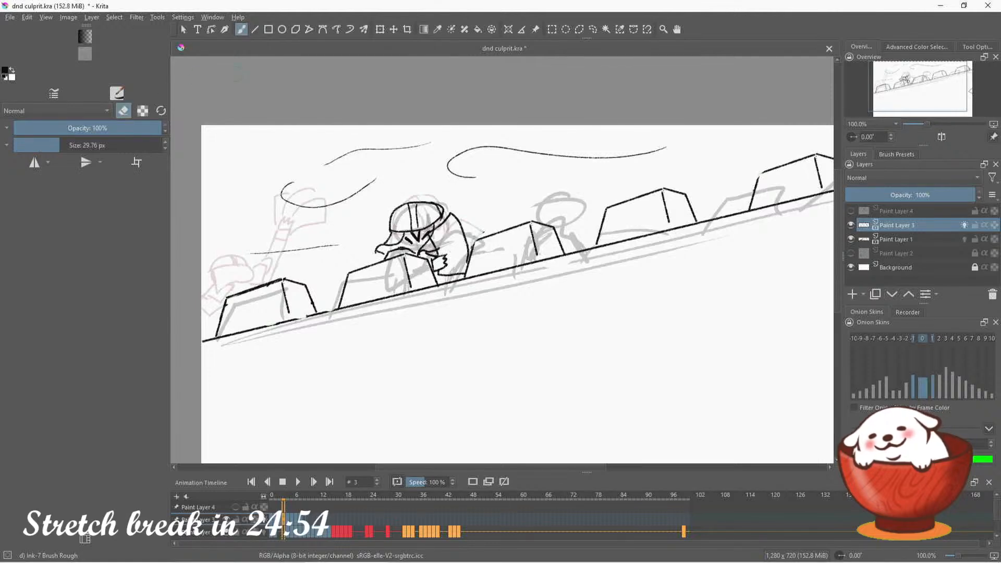
left_click_drag(443, 246, 440, 237)
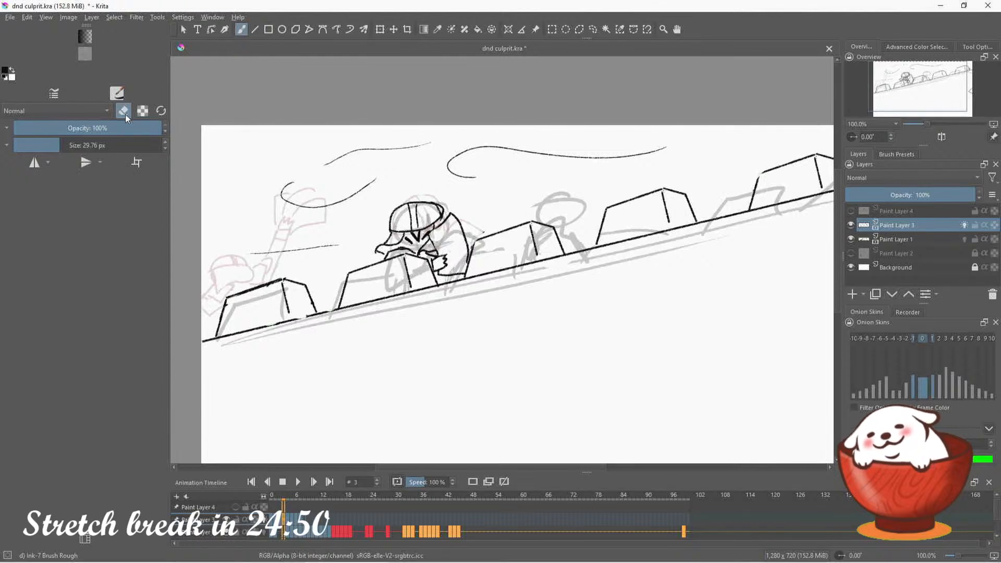
key("e")
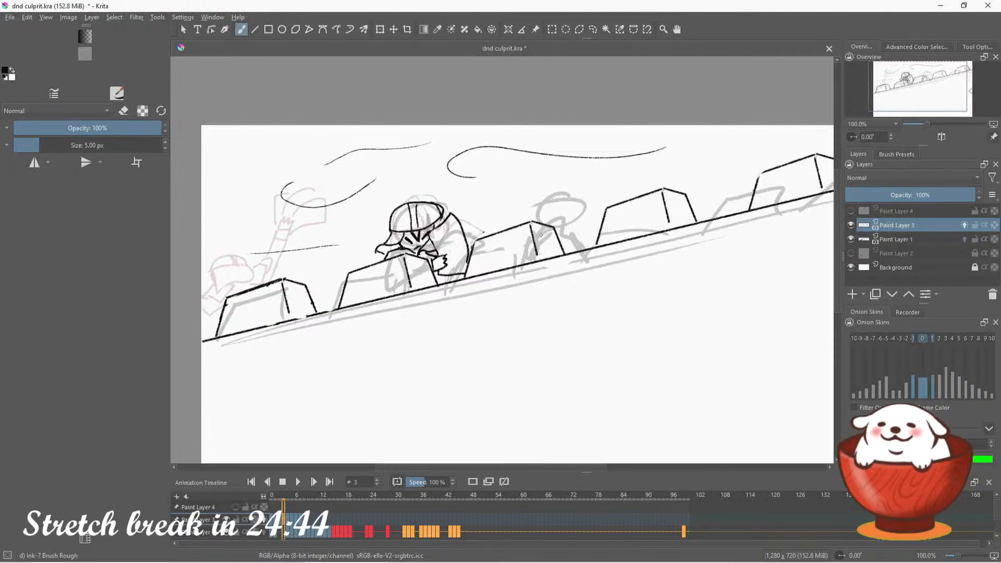
left_click(124, 112)
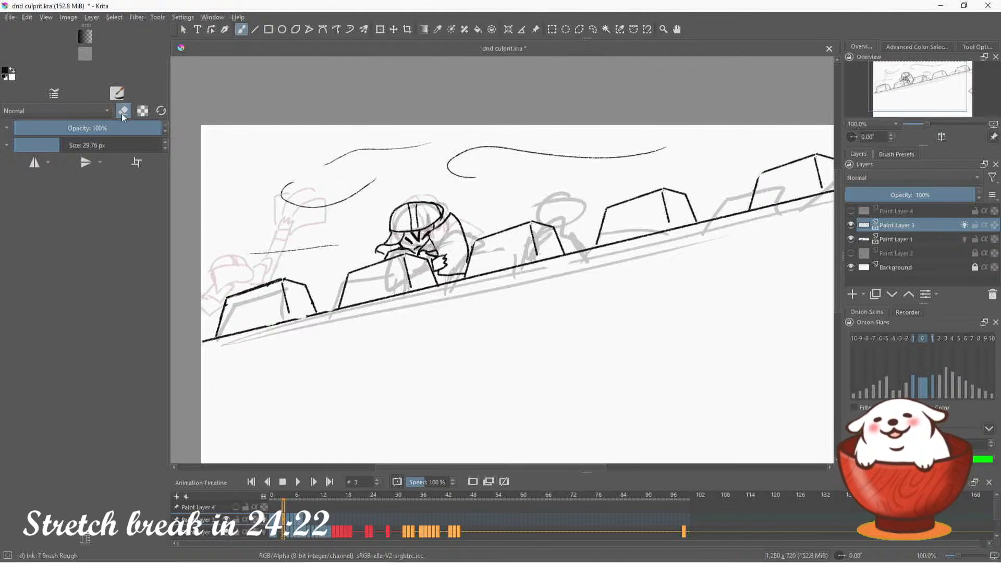
left_click_drag(447, 202, 442, 215)
key("e")
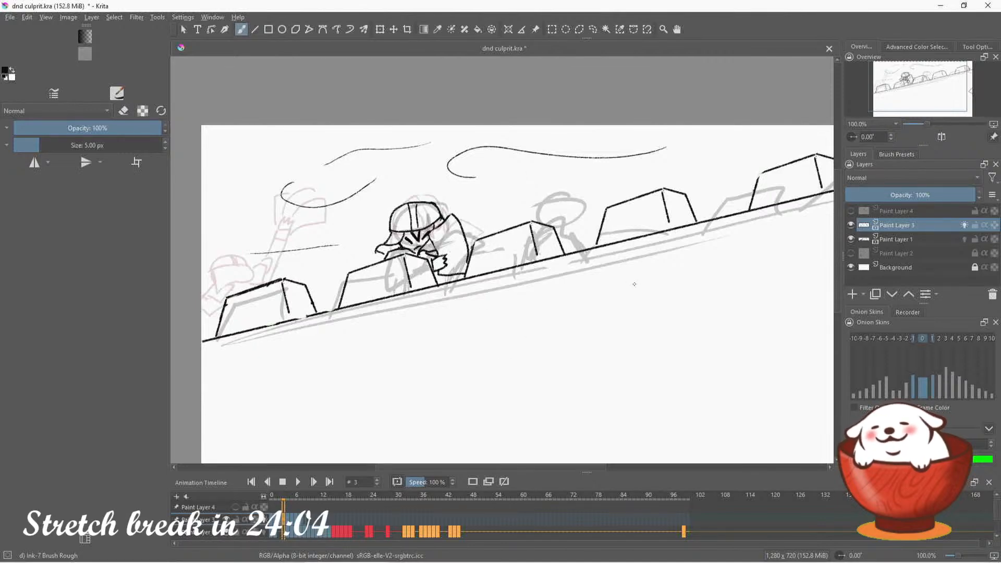
On frame 4, ink long curling wind lines across the sky above the battlements, undoing unsuitable strokes
key("period")
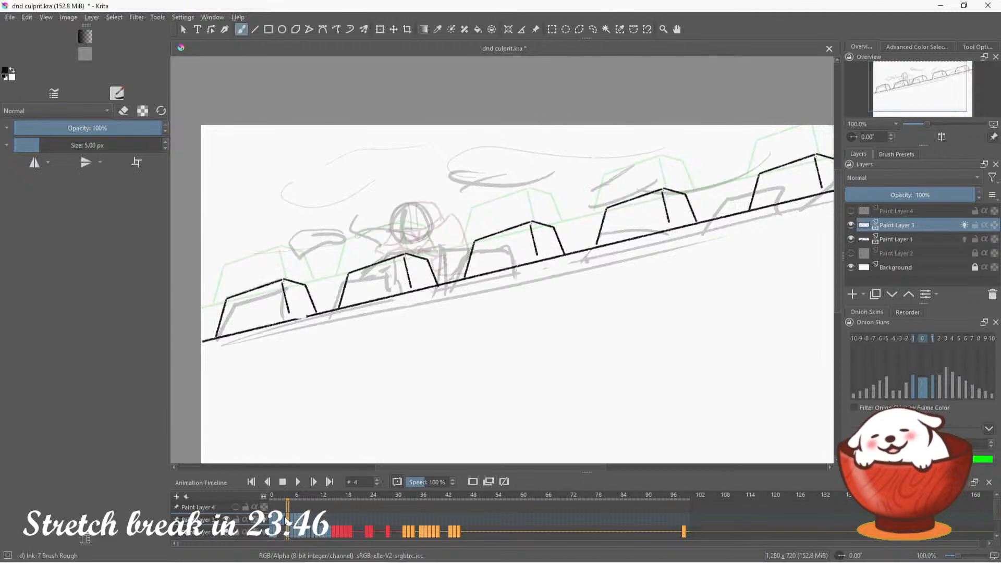
left_click(285, 519)
left_click(288, 521)
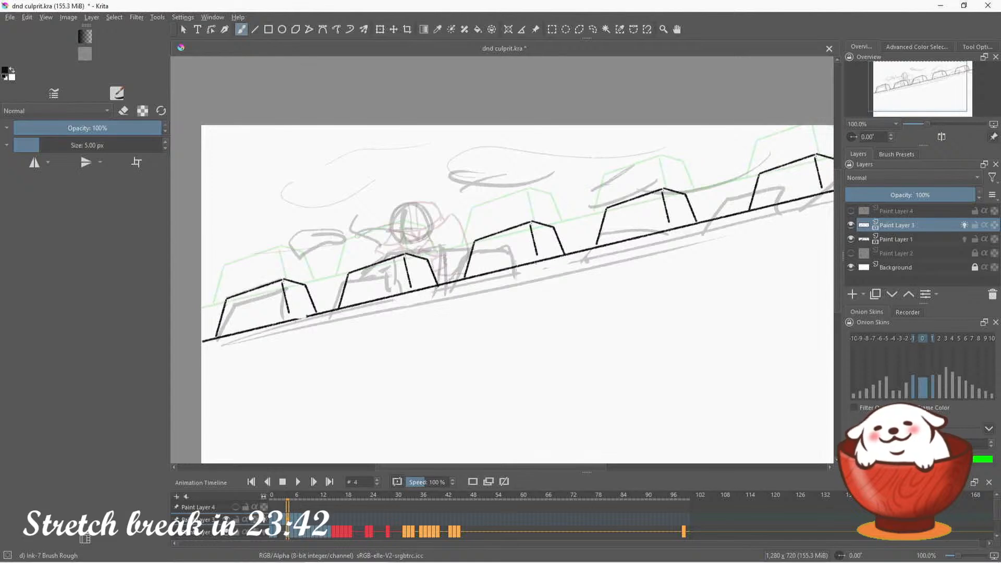
mouse_move(738, 146)
left_mouse_down()
mouse_move(640, 181)
mouse_move(532, 201)
mouse_move(521, 218)
left_mouse_up()
key("ctrl+z")
mouse_move(478, 146)
left_mouse_down()
mouse_move(397, 163)
mouse_move(415, 163)
left_mouse_up()
mouse_move(342, 161)
left_mouse_down()
mouse_move(301, 172)
mouse_move(265, 243)
mouse_move(201, 239)
left_mouse_up()
key("ctrl+z")
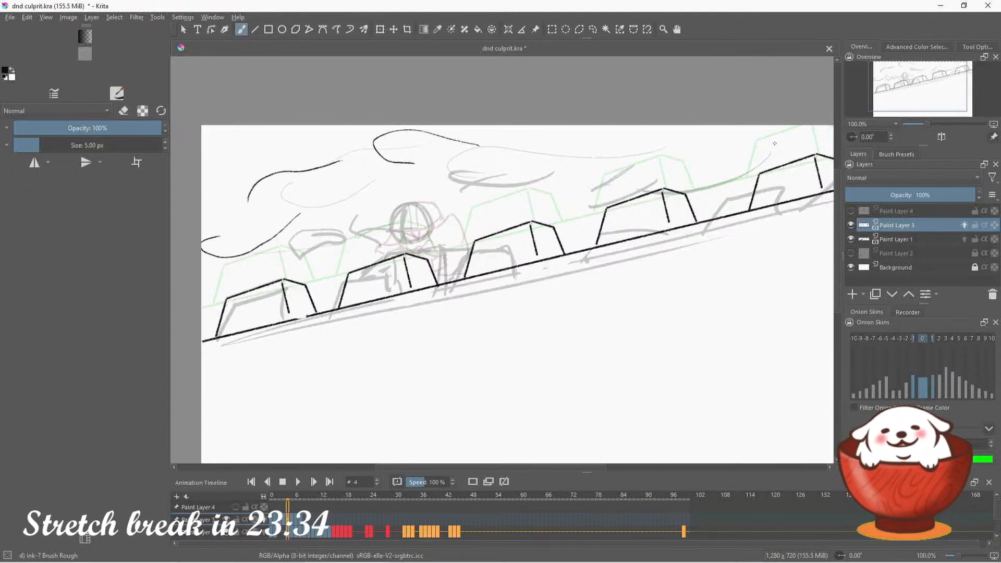
left_click_drag(775, 143, 557, 192)
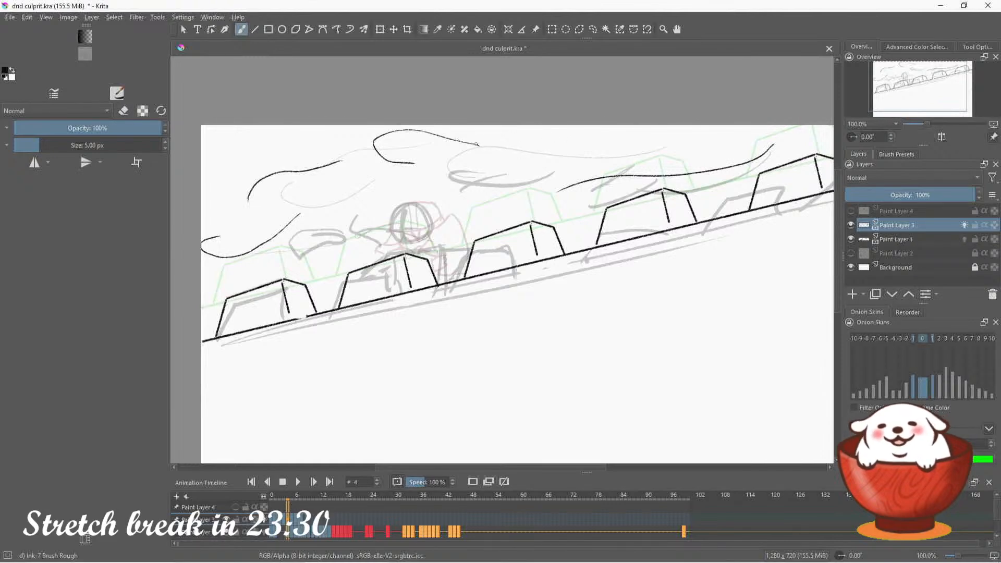
left_click_drag(478, 144, 609, 137)
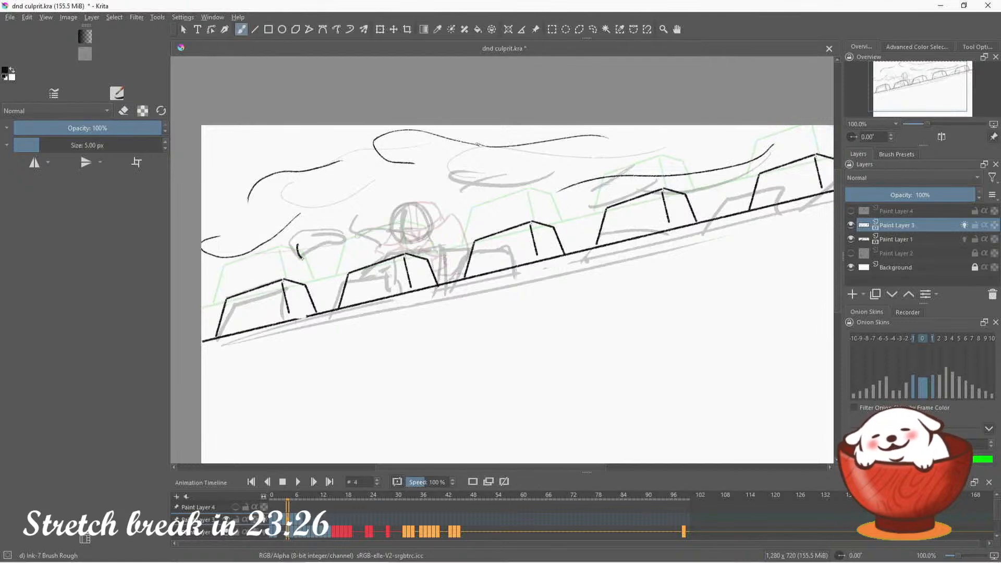
Ink the wind-blown sheet of paper between the first two merlons, undoing and redrawing its edges
mouse_move(293, 255)
left_mouse_down()
mouse_move(334, 257)
mouse_move(299, 245)
mouse_move(343, 231)
mouse_move(353, 241)
mouse_move(341, 246)
mouse_move(354, 242)
left_mouse_up()
key("ctrl+z")
key("ctrl+z")
key("ctrl+z")
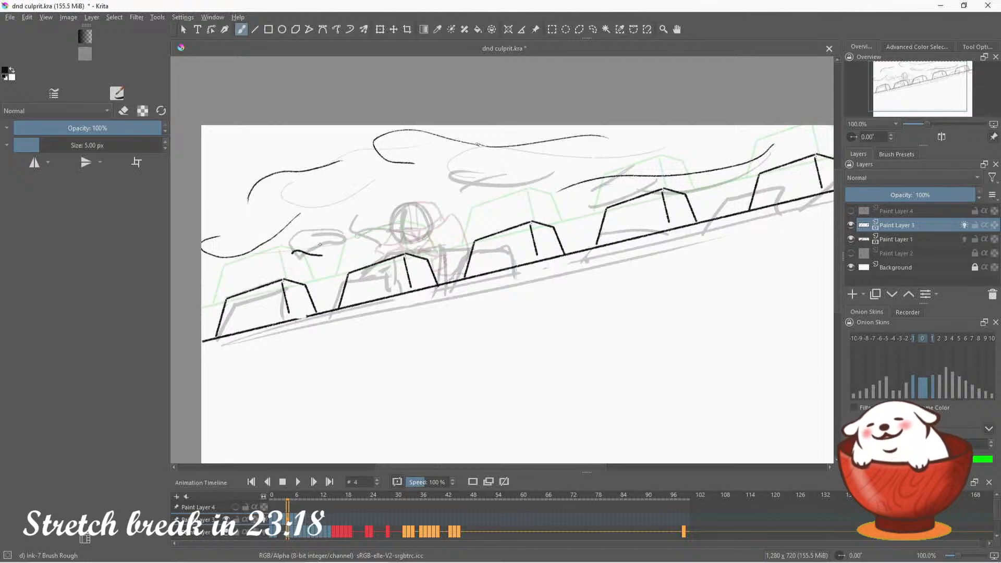
mouse_move(292, 252)
left_mouse_down()
mouse_move(343, 228)
mouse_move(359, 237)
mouse_move(322, 256)
mouse_move(340, 230)
mouse_move(356, 235)
mouse_move(328, 258)
mouse_move(342, 245)
mouse_move(335, 230)
mouse_move(355, 235)
left_mouse_up()
key("ctrl+z")
key("ctrl+z")
key("ctrl+z")
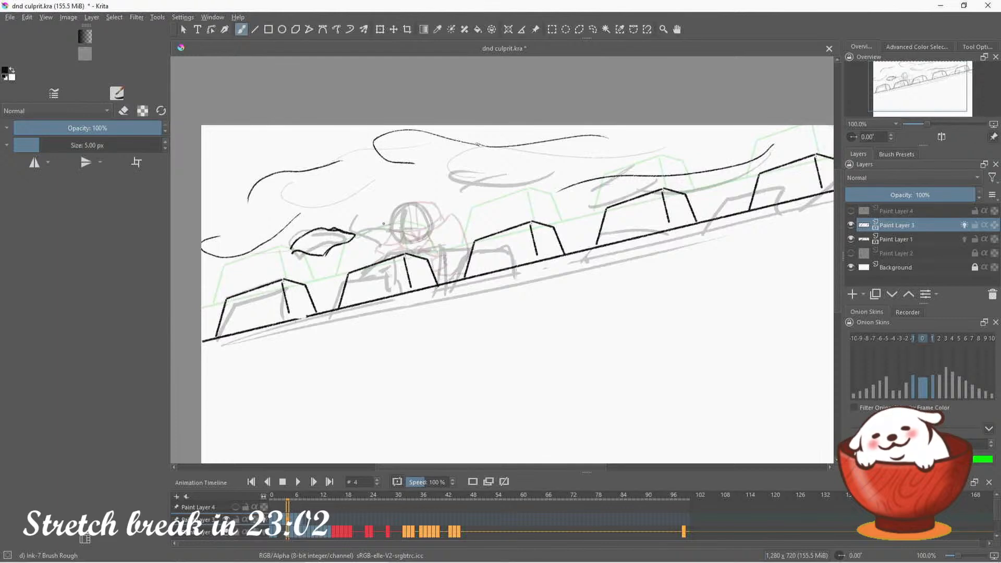
Ink the guard's domed helmet with its centre stripe and the raised hand beside it, undoing stray strokes
mouse_move(384, 224)
left_mouse_down()
mouse_move(435, 222)
mouse_move(391, 220)
mouse_move(432, 220)
mouse_move(401, 209)
mouse_move(410, 200)
mouse_move(434, 224)
mouse_move(413, 201)
mouse_move(401, 231)
mouse_move(373, 241)
mouse_move(374, 255)
mouse_move(390, 251)
mouse_move(376, 226)
left_mouse_up()
key("ctrl+z")
key("ctrl+z")
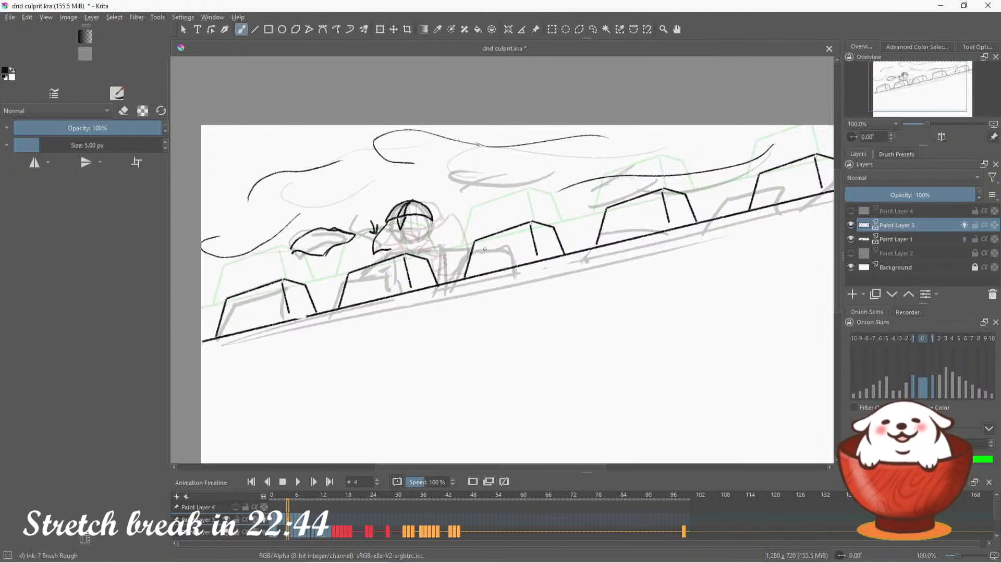
key("ctrl+z")
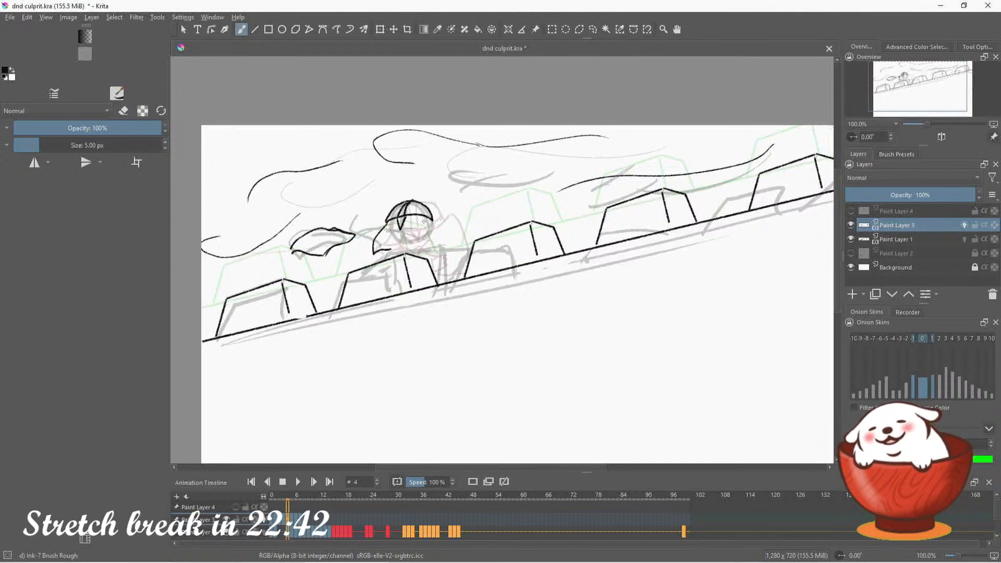
Ink the side of the guard's head, his eyes and his mouth beneath the helmet, undoing unsuitable strokes
mouse_move(421, 220)
left_mouse_down()
mouse_move(403, 250)
mouse_move(436, 244)
left_mouse_up()
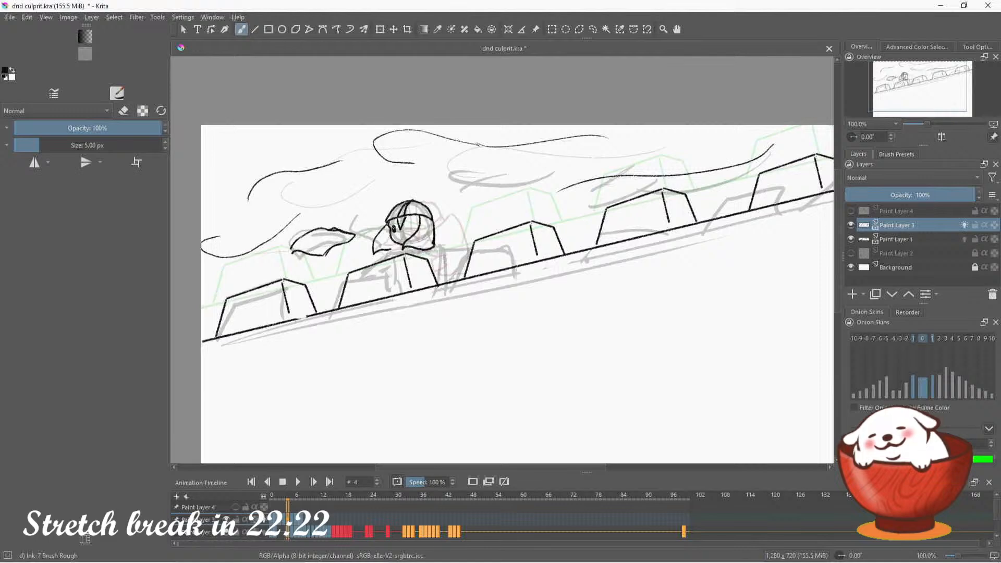
mouse_move(410, 223)
left_mouse_down()
mouse_move(418, 220)
mouse_move(405, 238)
left_mouse_up()
key("ctrl+z")
key("ctrl+z")
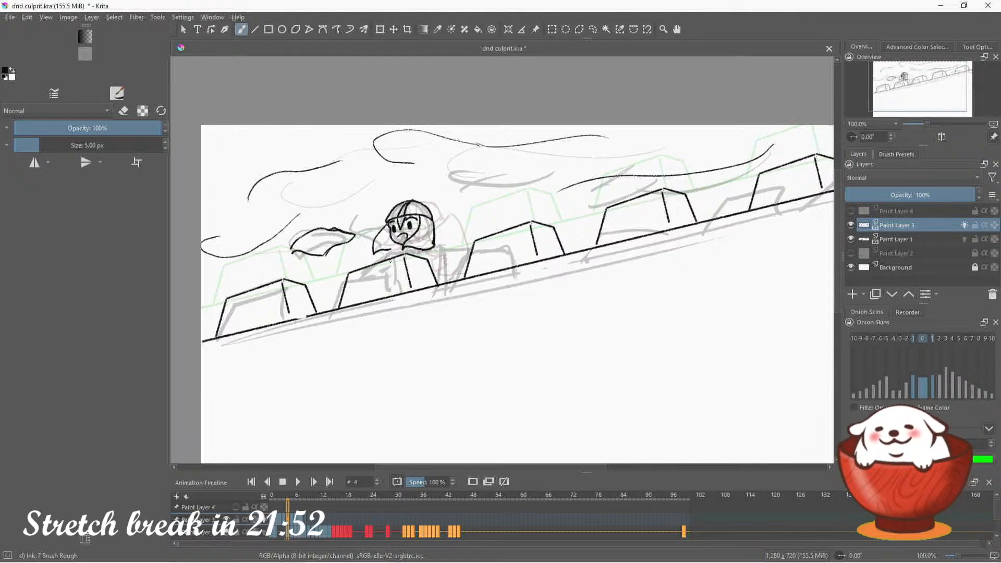
Ink the guard's collar and the first strokes of his shoulder and arm beside the second merlon
mouse_move(396, 244)
left_mouse_down()
mouse_move(378, 254)
mouse_move(399, 251)
left_mouse_up()
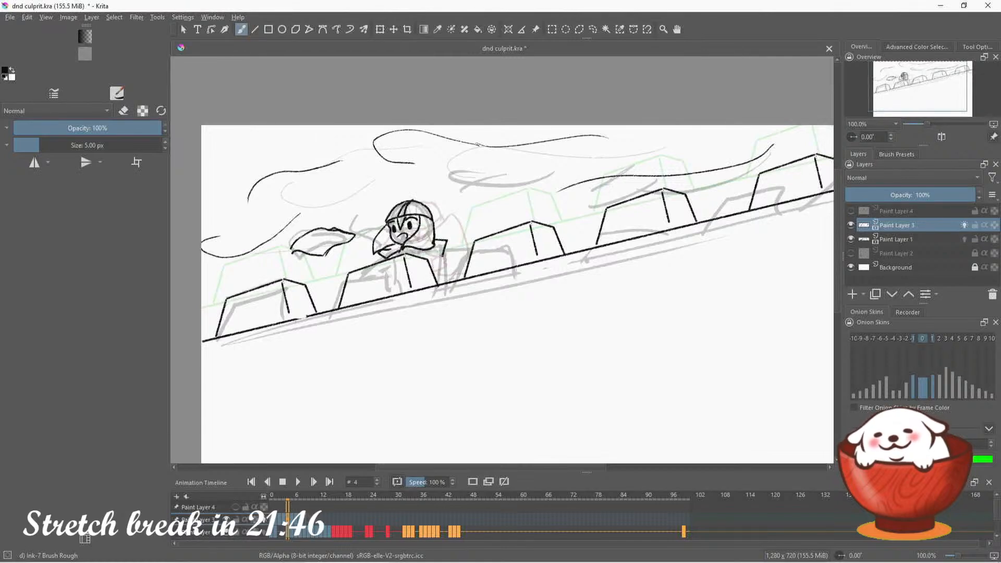
mouse_move(436, 244)
left_mouse_down()
mouse_move(452, 257)
mouse_move(462, 258)
mouse_move(455, 247)
mouse_move(441, 271)
mouse_move(375, 259)
left_mouse_up()
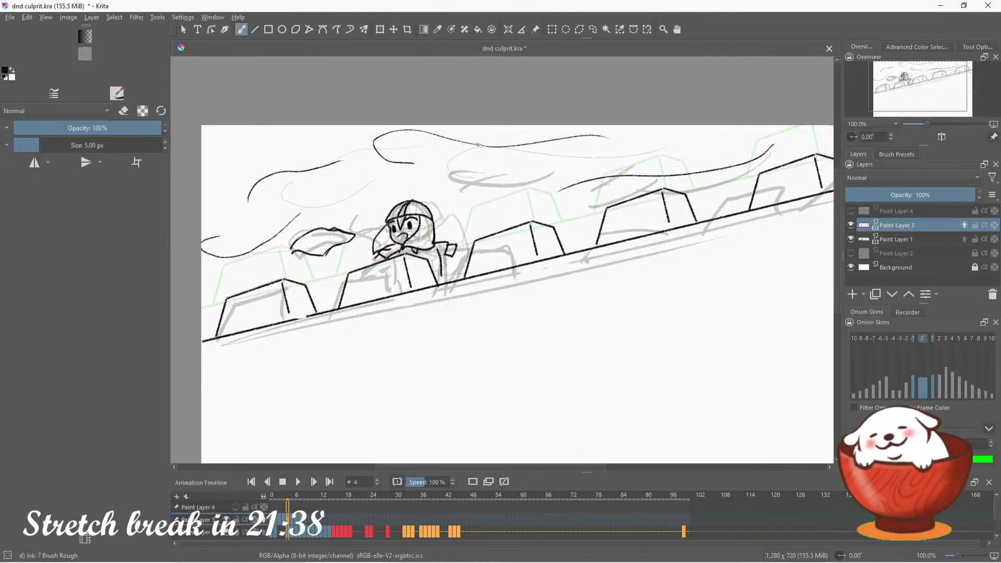
left_click(124, 110)
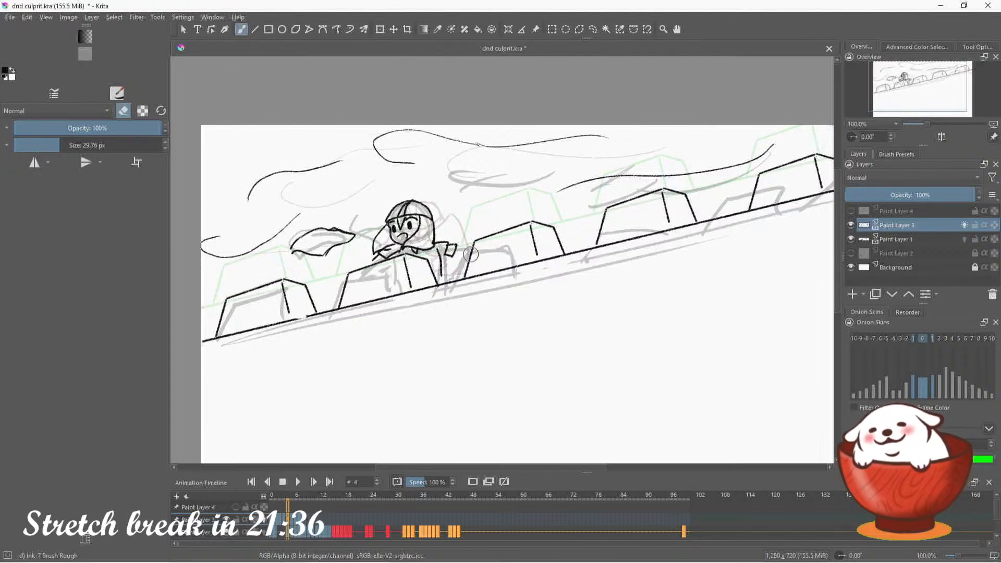
key("e")
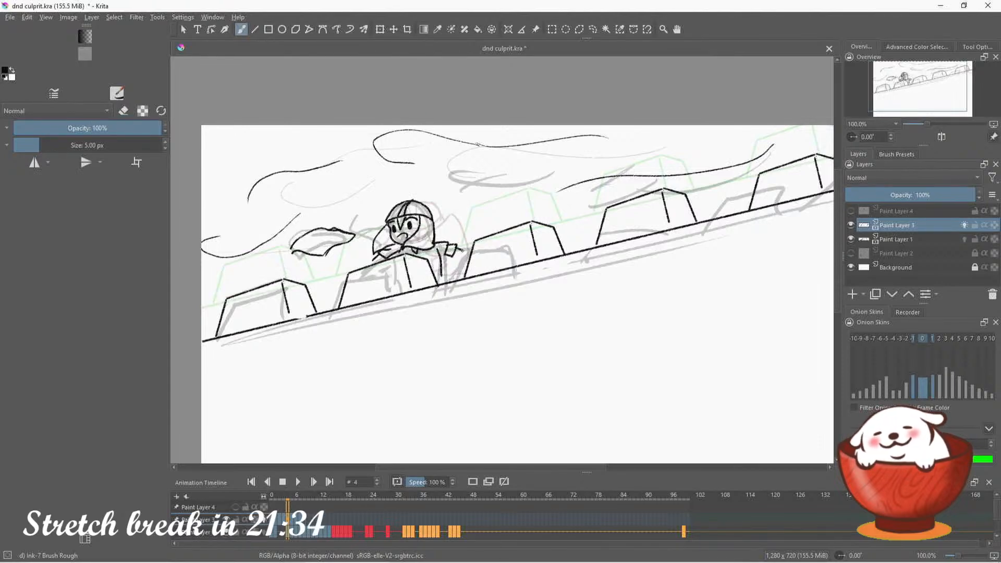
mouse_move(462, 250)
left_mouse_down()
mouse_move(465, 265)
mouse_move(455, 254)
left_mouse_up()
key("ctrl+z")
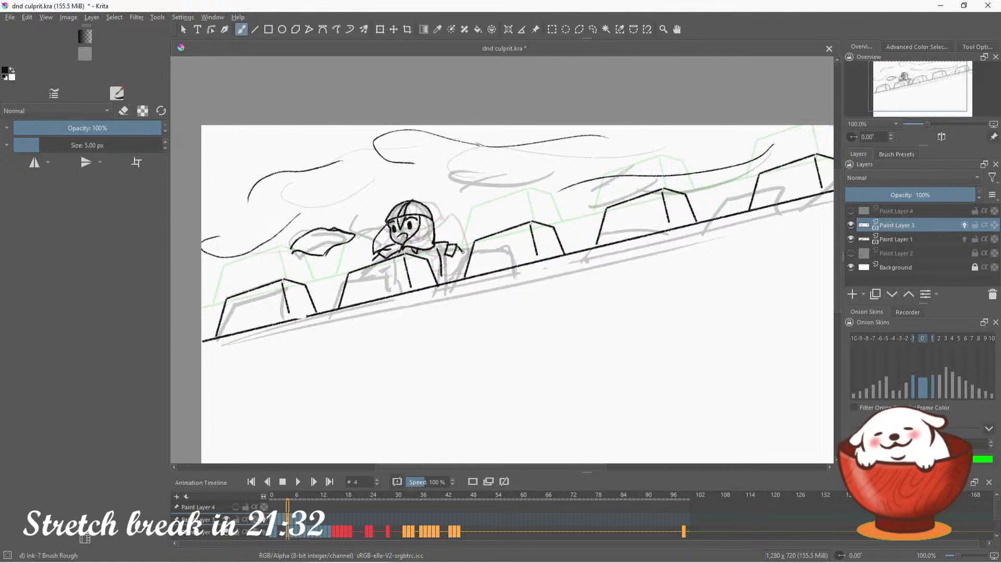
Erase the guard's arm with the 29.76 px eraser and redraw it with a sleeve and a forearm bent down to the wall
key("e")
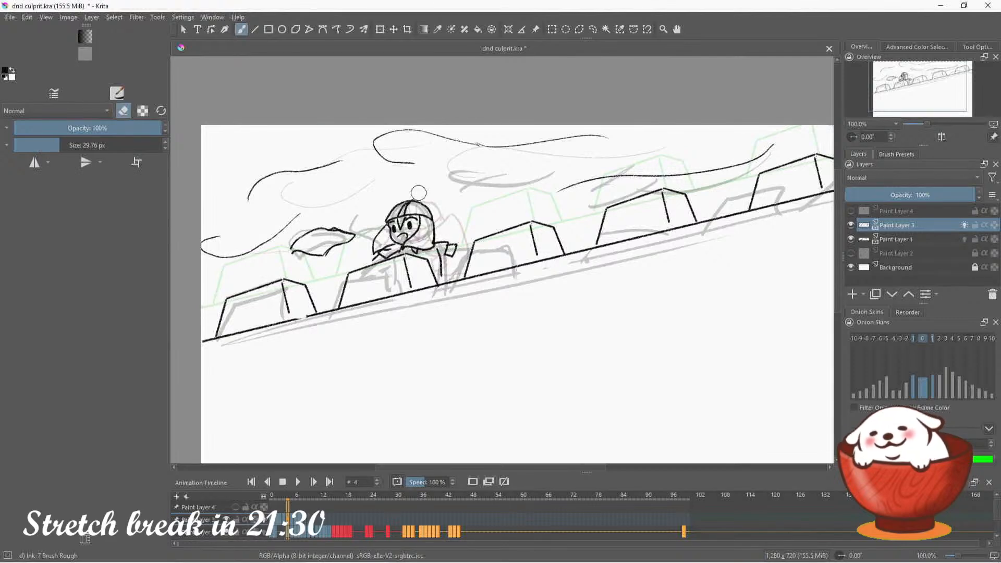
mouse_move(452, 246)
left_mouse_down()
mouse_move(452, 265)
mouse_move(435, 277)
left_mouse_up()
key("e")
key("ctrl+z")
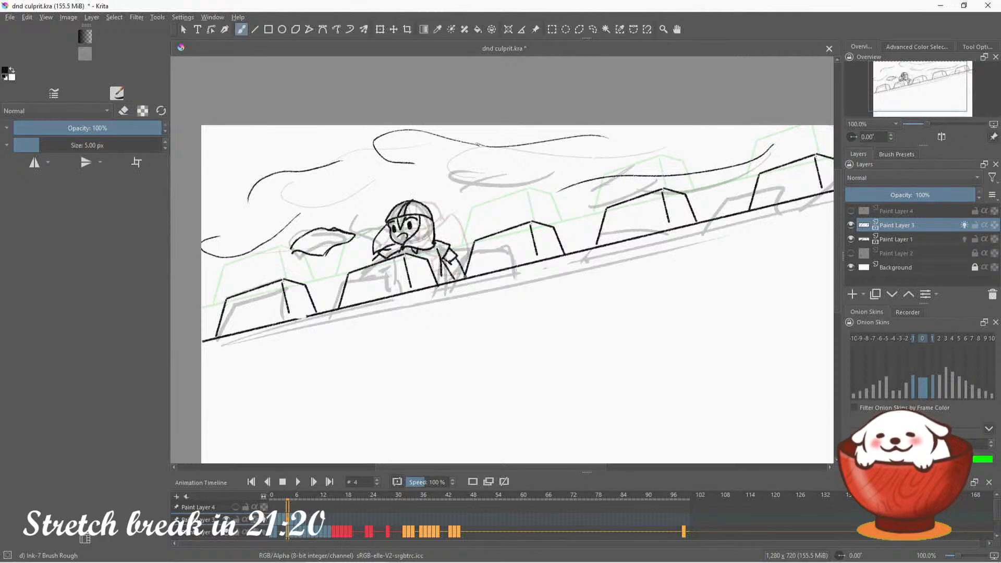
key("e")
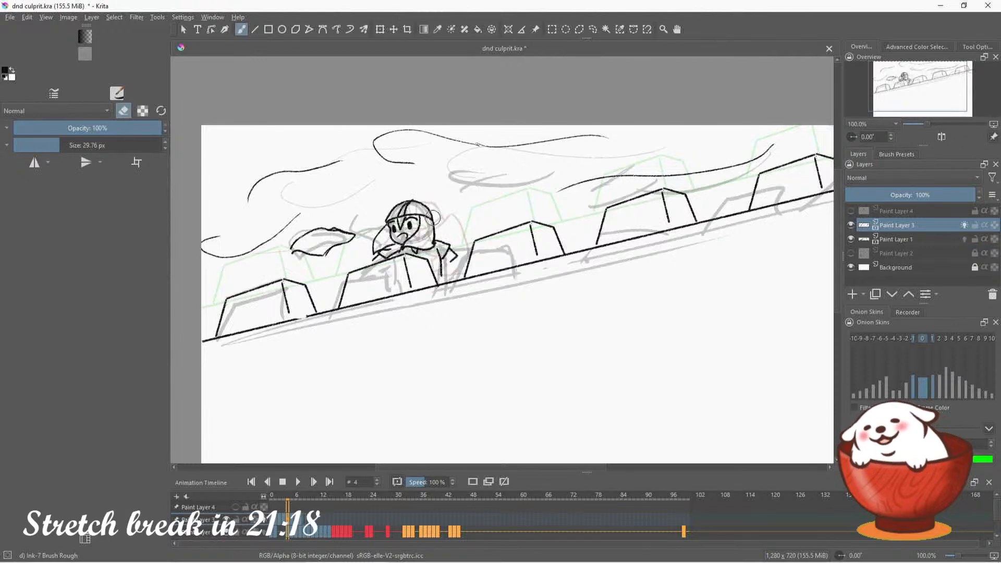
mouse_move(466, 251)
left_mouse_down()
mouse_move(448, 258)
mouse_move(445, 275)
left_mouse_up()
key("e")
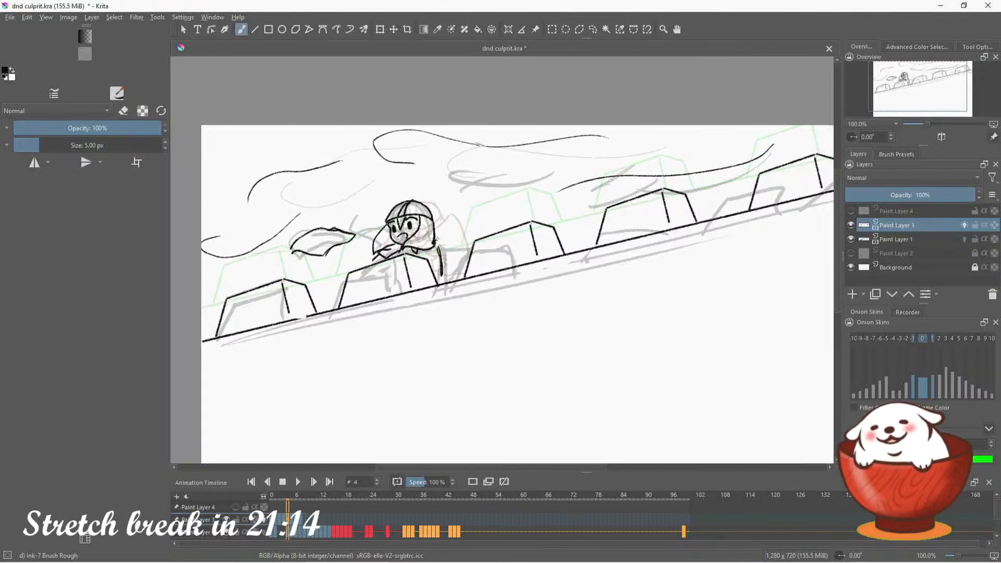
mouse_move(437, 239)
left_mouse_down()
mouse_move(450, 242)
mouse_move(444, 253)
mouse_move(457, 246)
mouse_move(461, 265)
mouse_move(469, 257)
mouse_move(451, 280)
mouse_move(458, 247)
left_mouse_up()
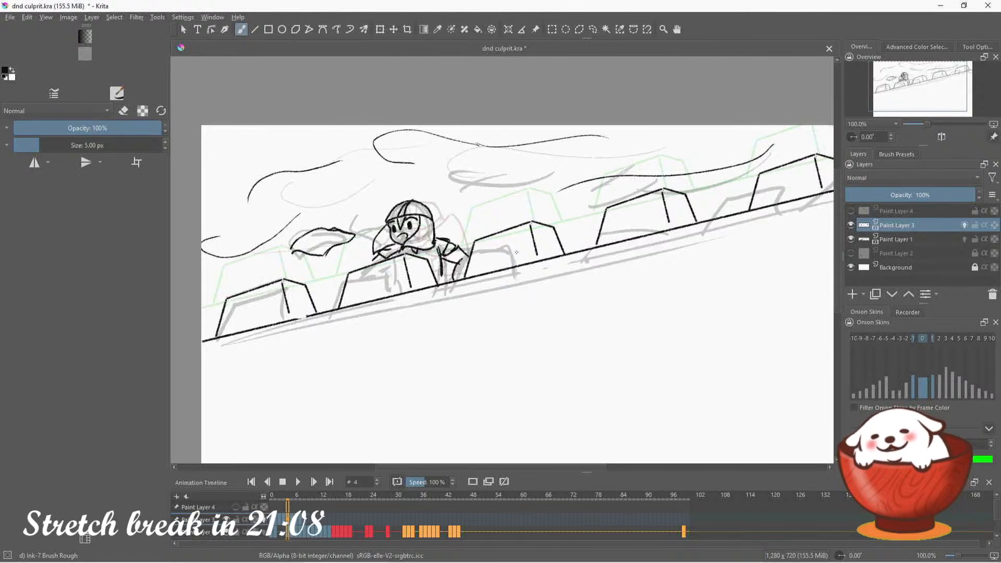
key("e")
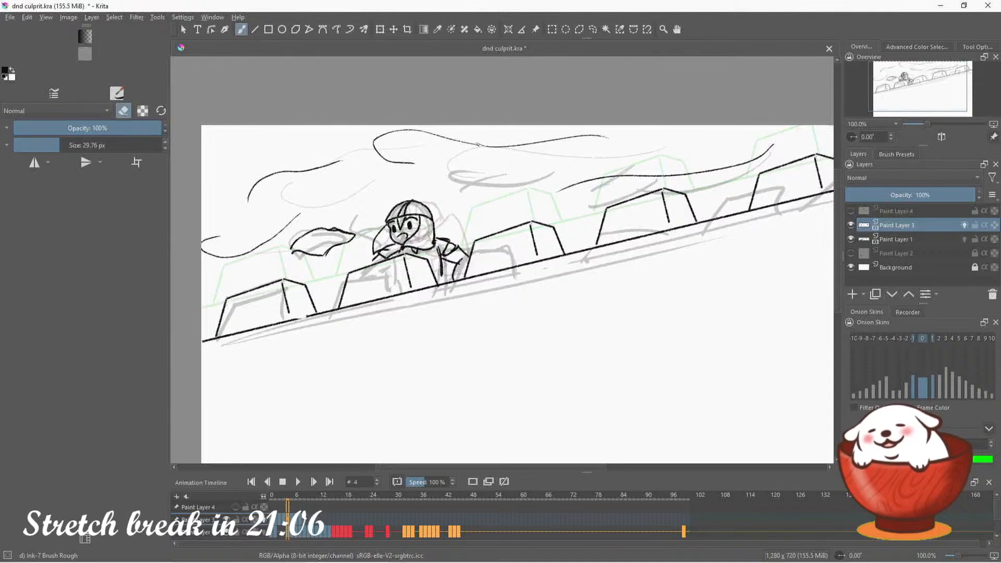
key("e")
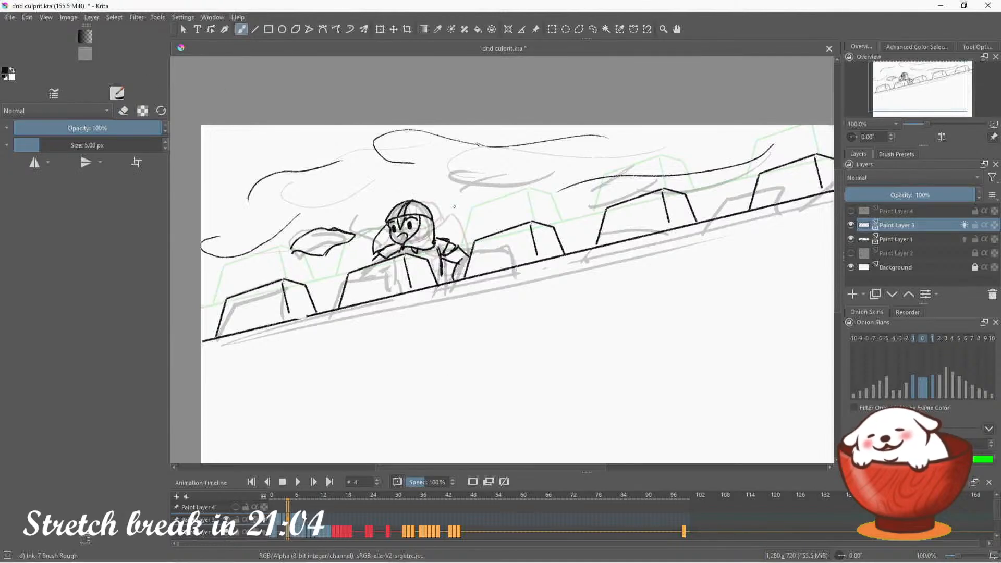
On frame 5, ink the curved sheet hanging over the wall below the first merlon, undoing unsuitable edge strokes
left_click(292, 496)
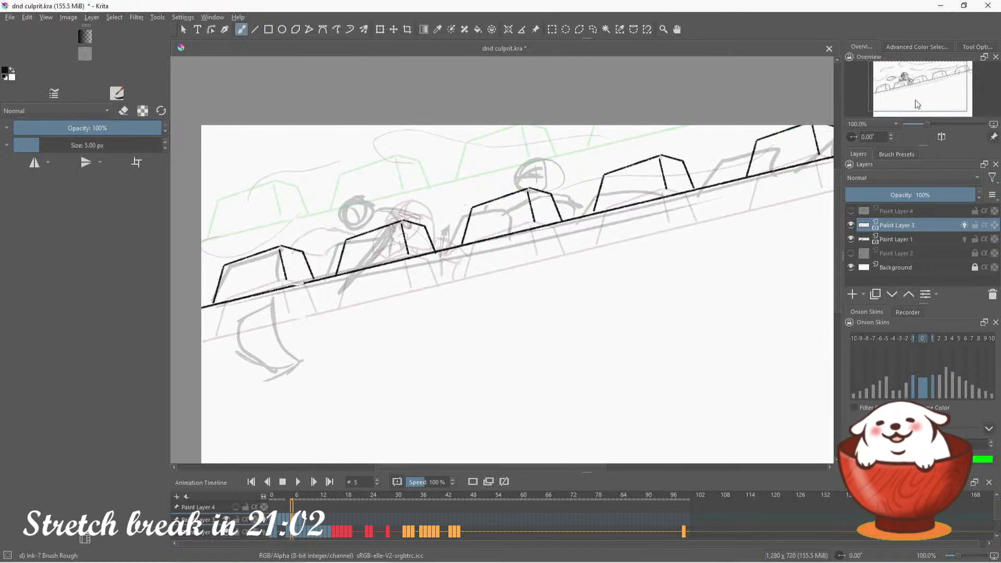
left_click_drag(910, 91, 911, 97)
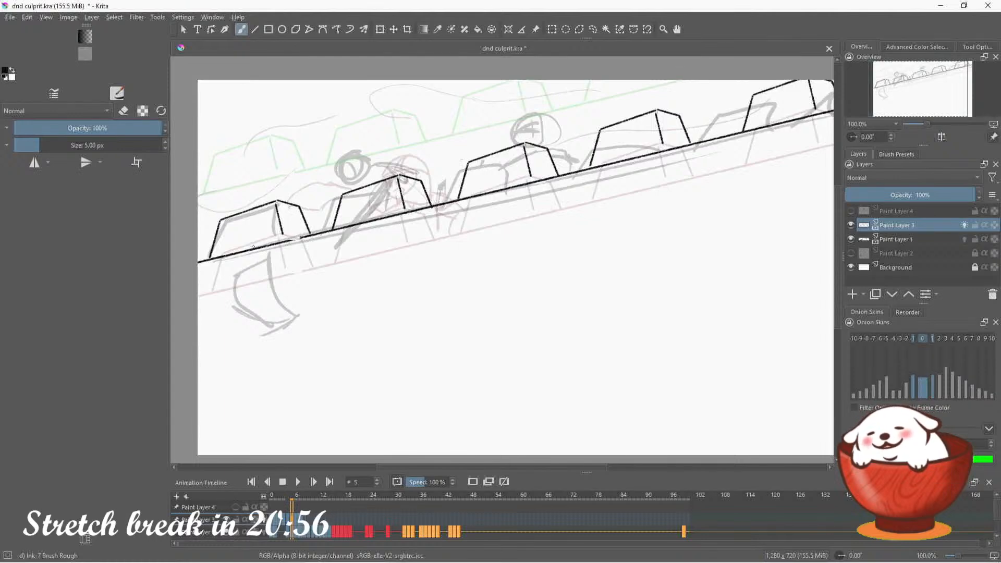
mouse_move(243, 247)
left_mouse_down()
mouse_move(276, 240)
mouse_move(279, 275)
mouse_move(312, 289)
left_mouse_up()
key("ctrl+z")
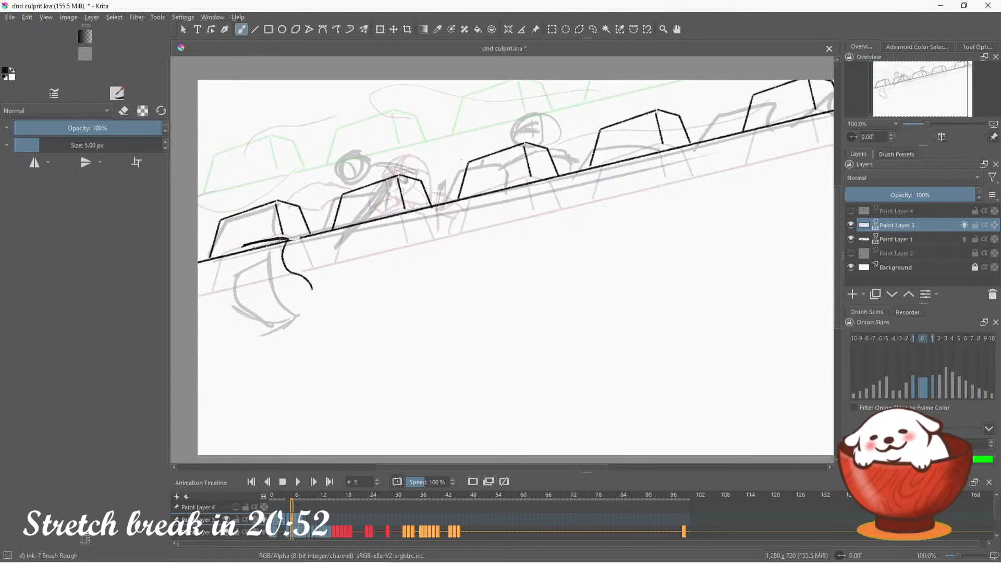
key("ctrl+z")
left_click_drag(286, 240, 301, 283)
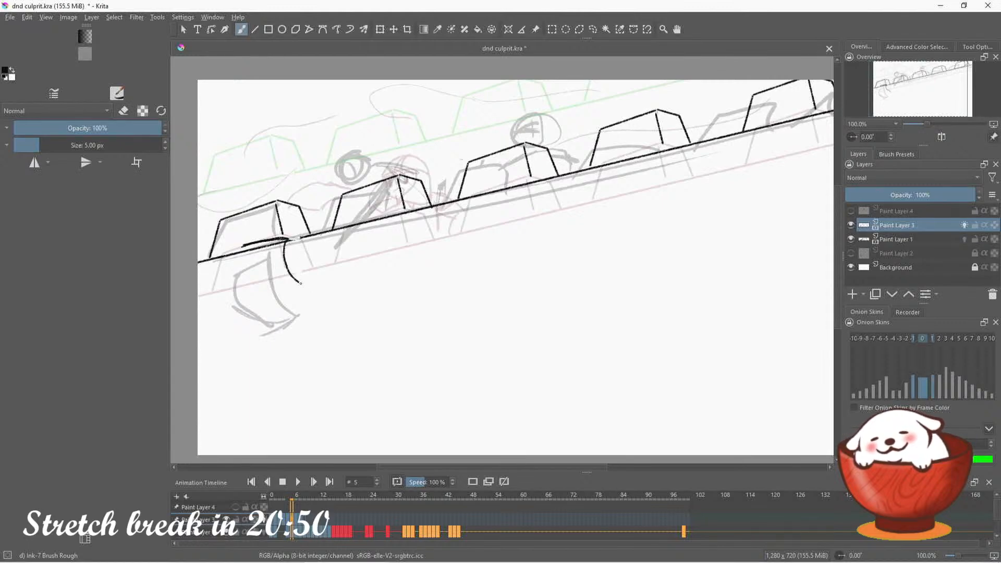
mouse_move(241, 244)
left_mouse_down()
mouse_move(238, 264)
mouse_move(274, 307)
left_mouse_up()
key("ctrl+z")
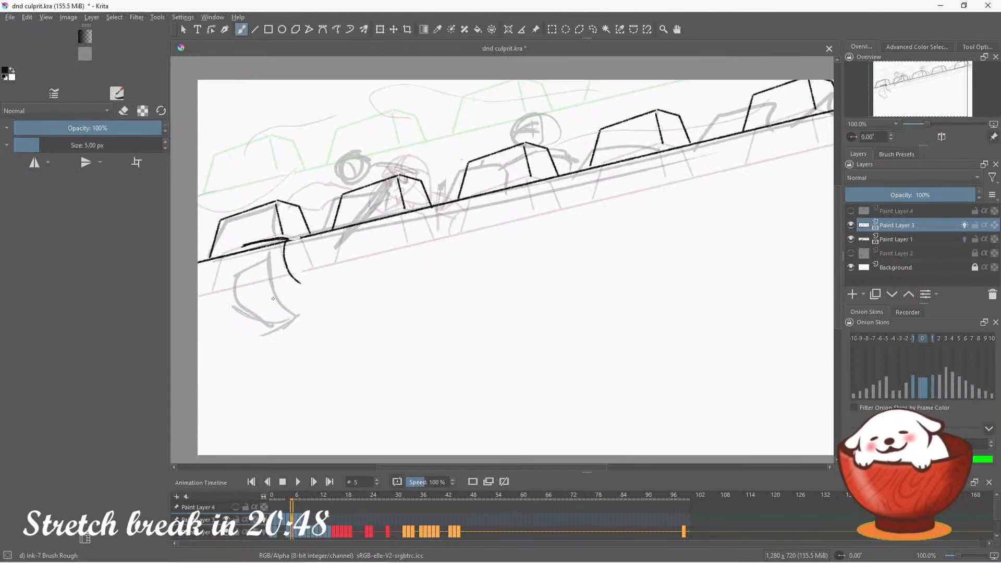
mouse_move(240, 243)
left_mouse_down()
mouse_move(258, 303)
mouse_move(300, 284)
left_mouse_up()
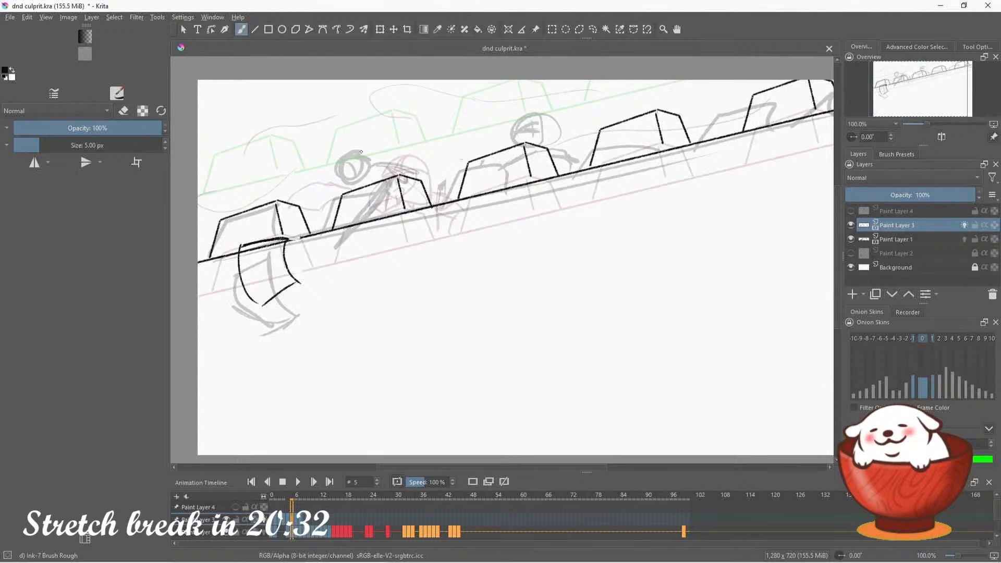
mouse_move(361, 151)
left_mouse_down()
mouse_move(353, 180)
mouse_move(362, 151)
mouse_move(371, 166)
mouse_move(336, 176)
mouse_move(366, 168)
mouse_move(337, 176)
mouse_move(370, 154)
mouse_move(334, 149)
mouse_move(329, 166)
mouse_move(339, 147)
mouse_move(371, 151)
mouse_move(345, 173)
left_mouse_up()
key("ctrl+z")
key("ctrl+z")
key("ctrl+z")
mouse_move(342, 151)
left_mouse_down()
mouse_move(346, 175)
mouse_move(350, 144)
mouse_move(354, 175)
left_mouse_up()
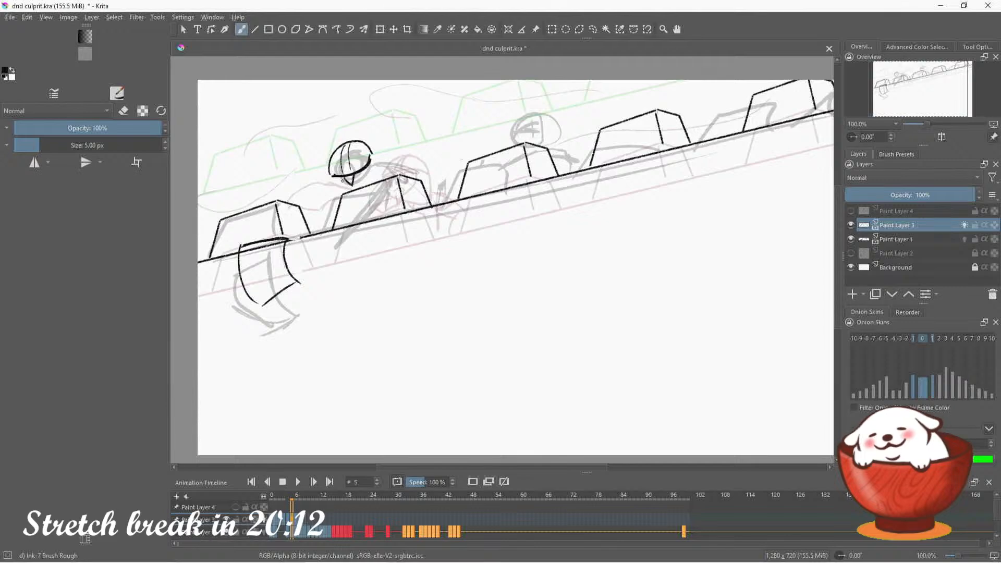
mouse_move(333, 178)
left_mouse_down()
mouse_move(322, 207)
mouse_move(342, 198)
left_mouse_up()
key("ctrl+z")
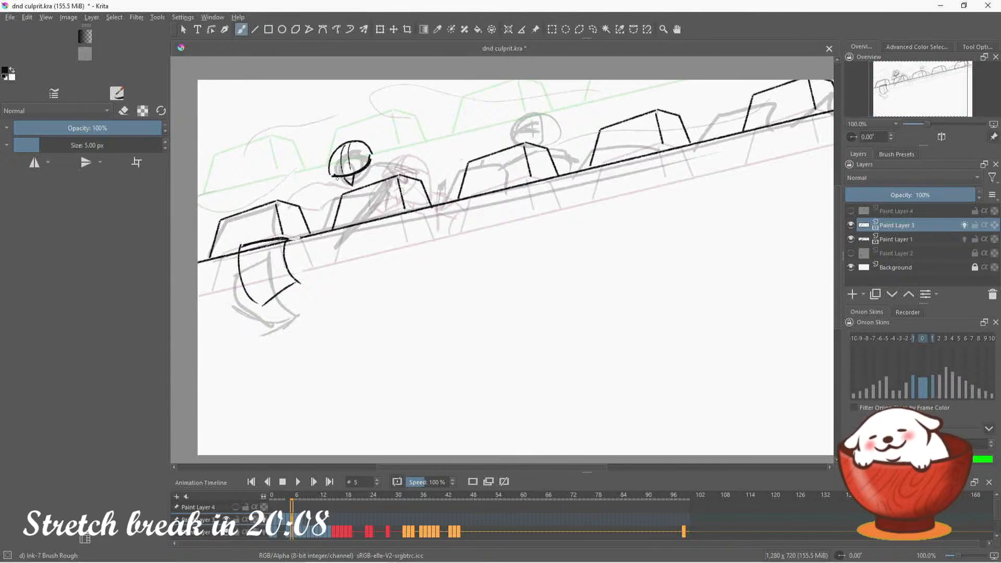
mouse_move(332, 179)
left_mouse_down()
mouse_move(338, 202)
mouse_move(323, 188)
left_mouse_up()
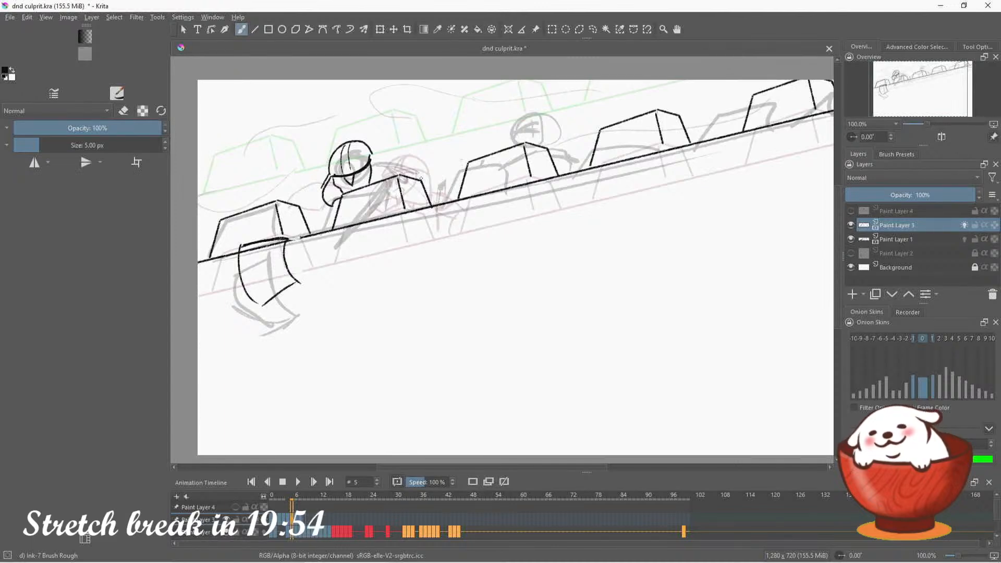
key("ctrl+z")
key("ctrl+z")
key("ctrl+z")
key("ctrl+z")
key("ctrl+z")
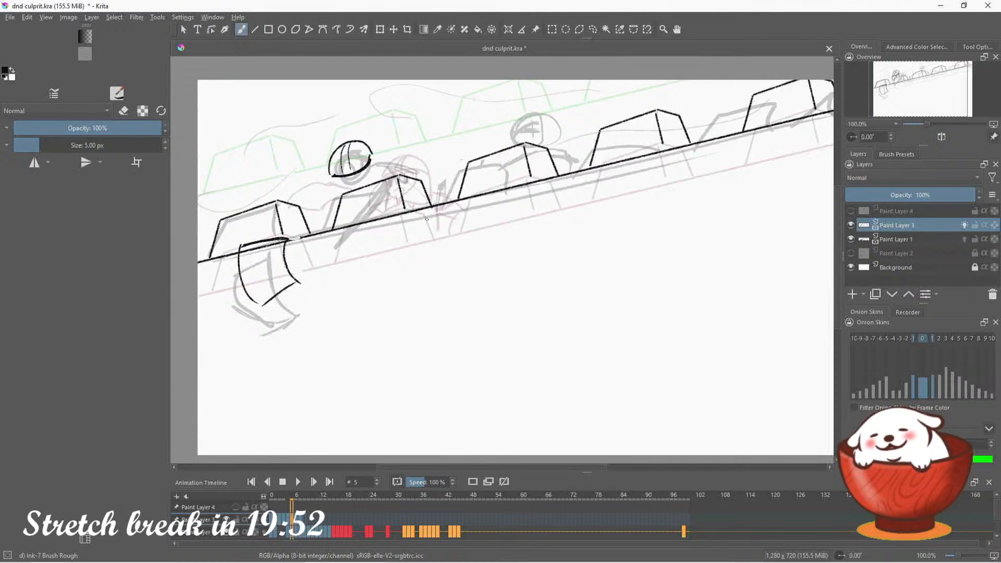
key("ctrl+z")
key("ctrl+z")
key("ctrl+z")
key("ctrl+z")
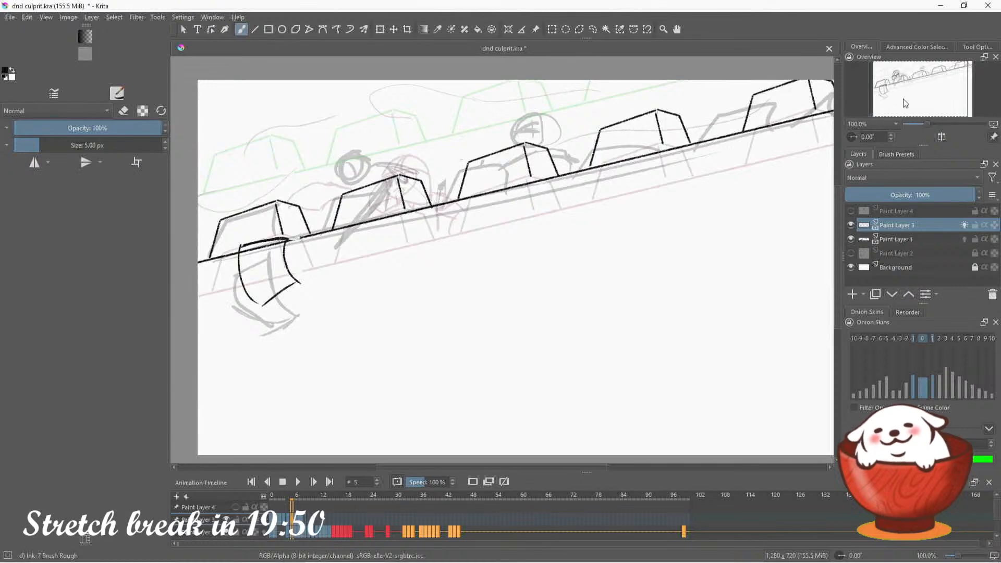
left_click_drag(921, 100, 919, 96)
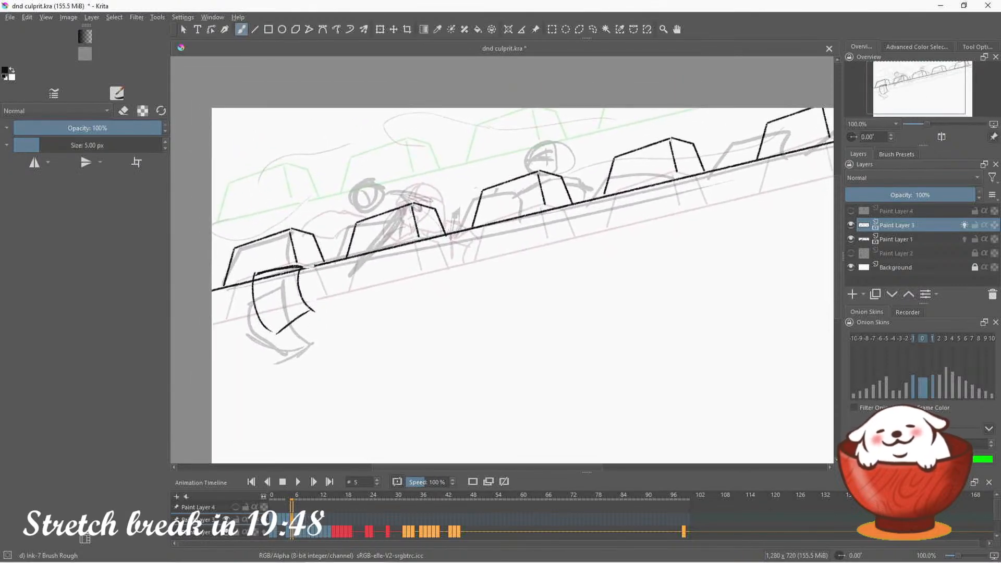
Ink the guard's helmet, side hair and face with eyes and mouth above the second merlon, undoing unsuitable strokes and erasing stray face lines
mouse_move(348, 199)
left_mouse_down()
mouse_move(389, 183)
mouse_move(382, 186)
left_mouse_up()
key("ctrl+z")
key("ctrl+z")
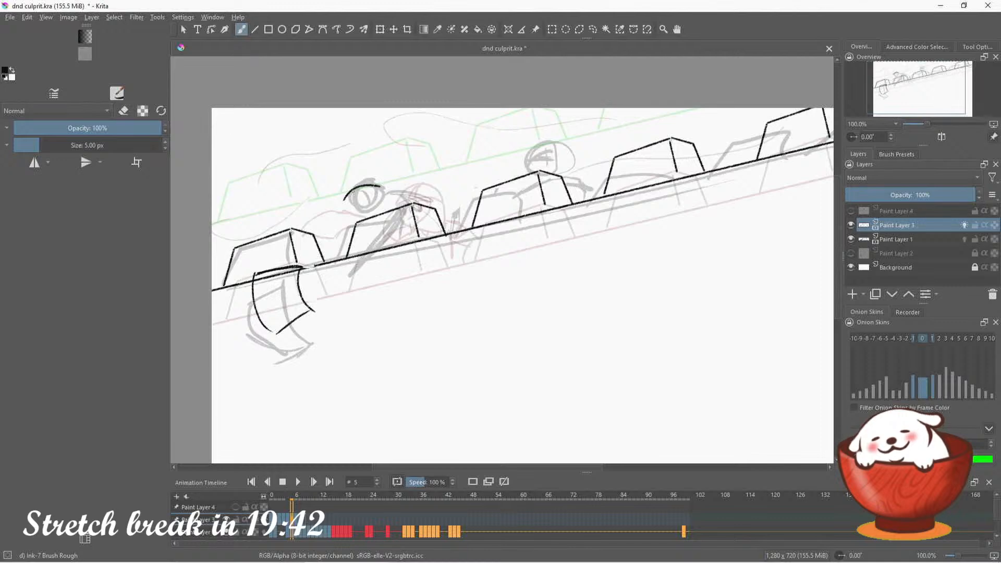
key("ctrl+z")
mouse_move(350, 200)
left_mouse_down()
mouse_move(382, 185)
mouse_move(351, 184)
mouse_move(363, 224)
mouse_move(355, 214)
mouse_move(366, 219)
mouse_move(382, 200)
mouse_move(375, 215)
mouse_move(396, 187)
mouse_move(402, 200)
mouse_move(345, 217)
mouse_move(340, 230)
mouse_move(352, 226)
left_mouse_up()
key("ctrl+z")
key("ctrl+z")
key("ctrl+z")
key("ctrl+z")
key("ctrl+z")
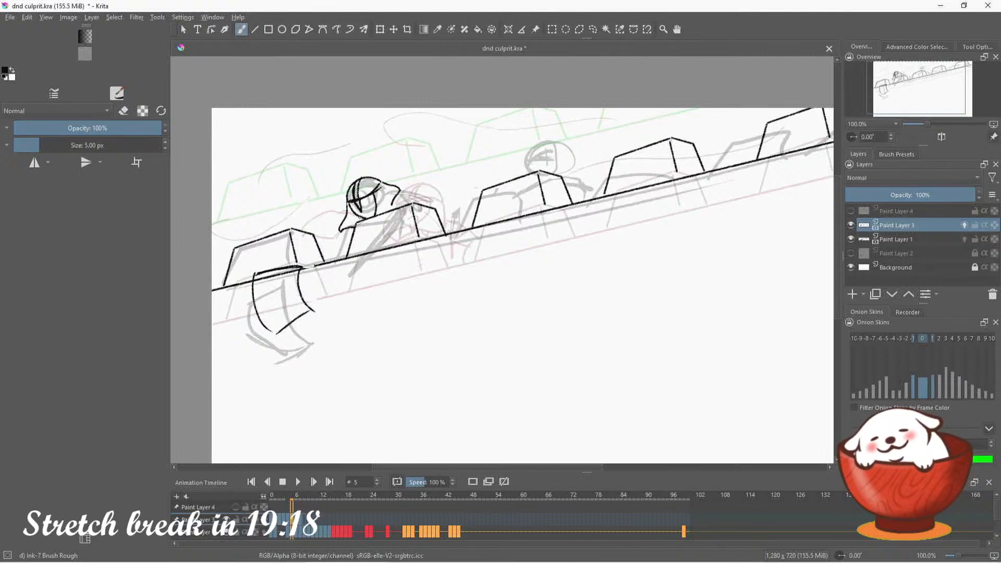
key("e")
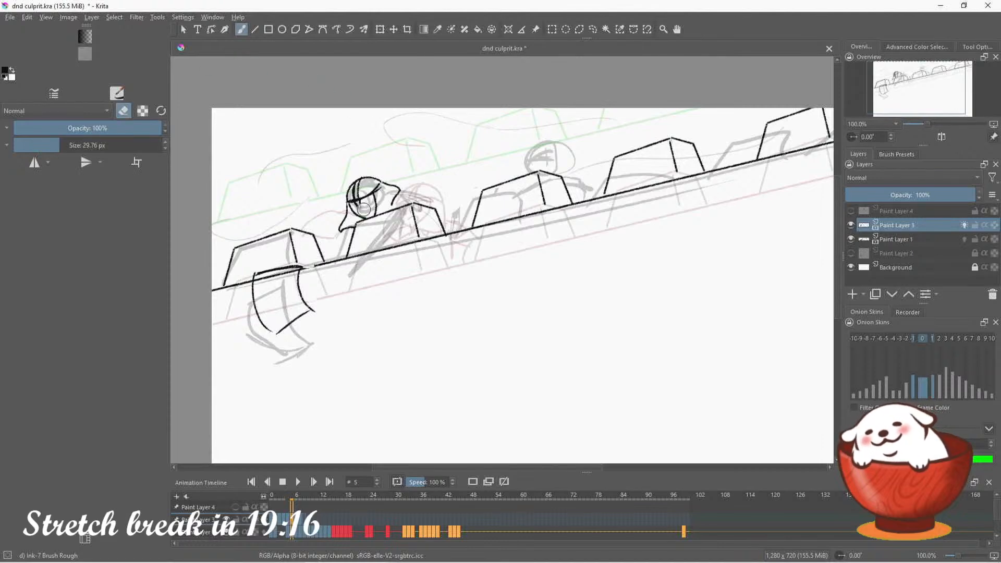
key("e")
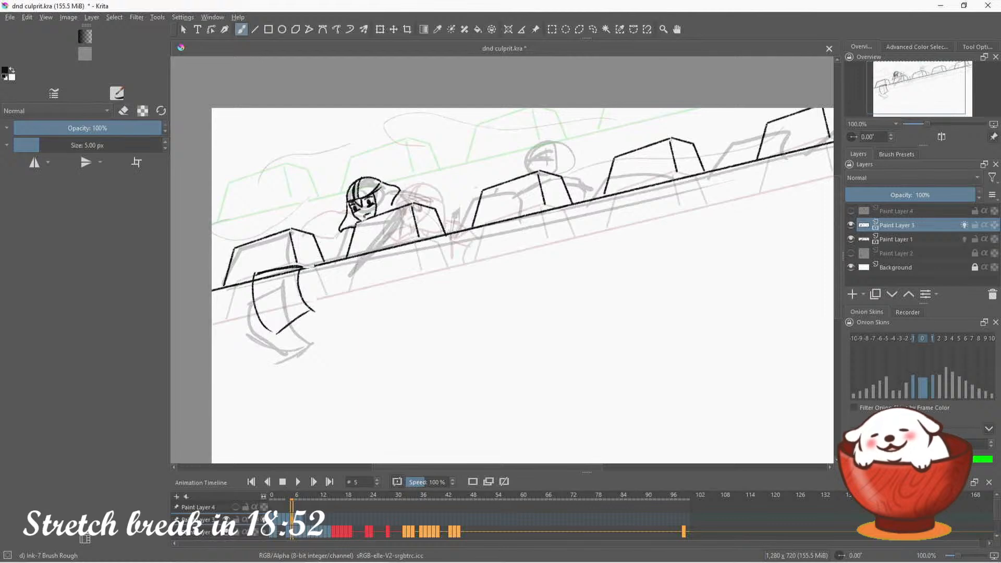
left_click(434, 155)
left_click(454, 154)
mouse_move(455, 161)
left_mouse_down()
mouse_move(443, 175)
mouse_move(455, 163)
left_mouse_up()
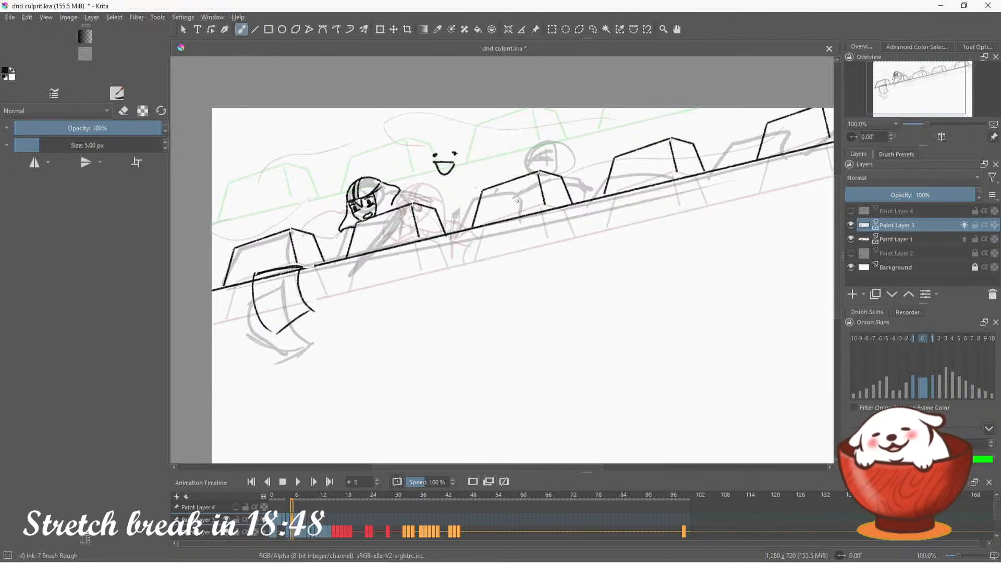
key("ctrl+z")
key("ctrl+z")
key("ctrl+z")
key("ctrl+z")
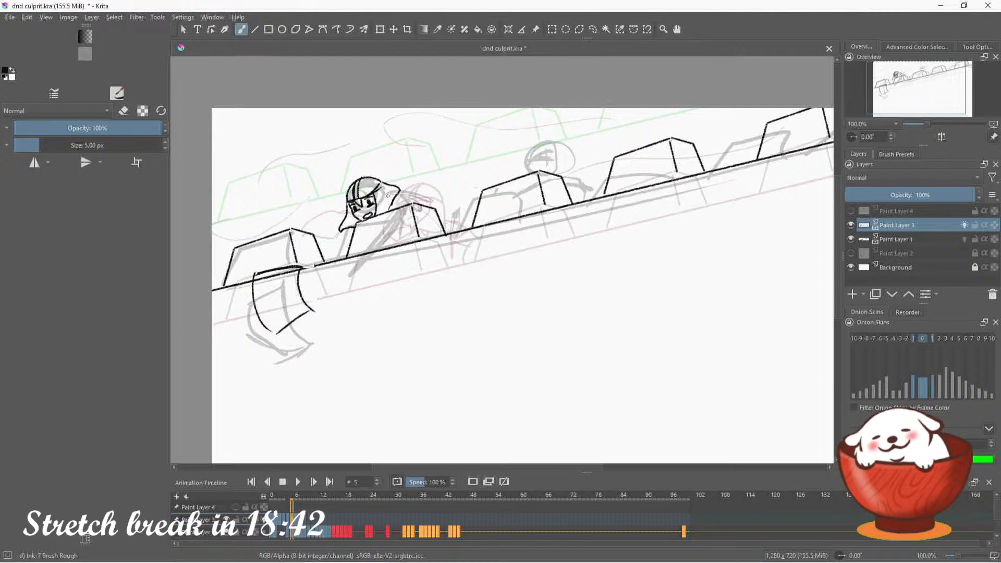
mouse_move(388, 199)
left_mouse_down()
mouse_move(412, 226)
mouse_move(375, 230)
mouse_move(378, 241)
left_mouse_up()
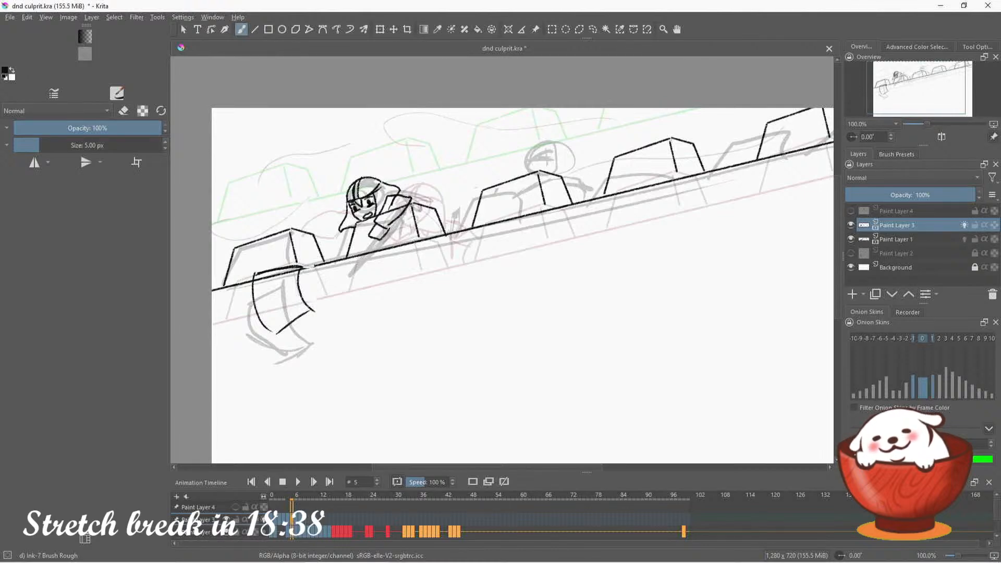
mouse_move(411, 203)
left_mouse_down()
mouse_move(395, 238)
mouse_move(349, 266)
left_mouse_up()
key("ctrl+z")
key("ctrl+z")
key("ctrl+z")
key("ctrl+z")
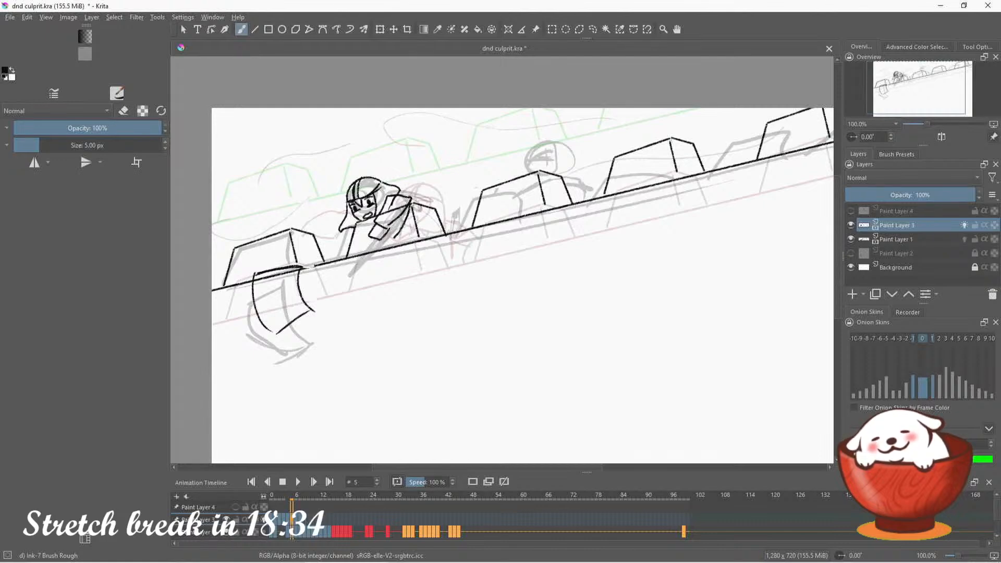
key("ctrl+z")
key("ctrl+z")
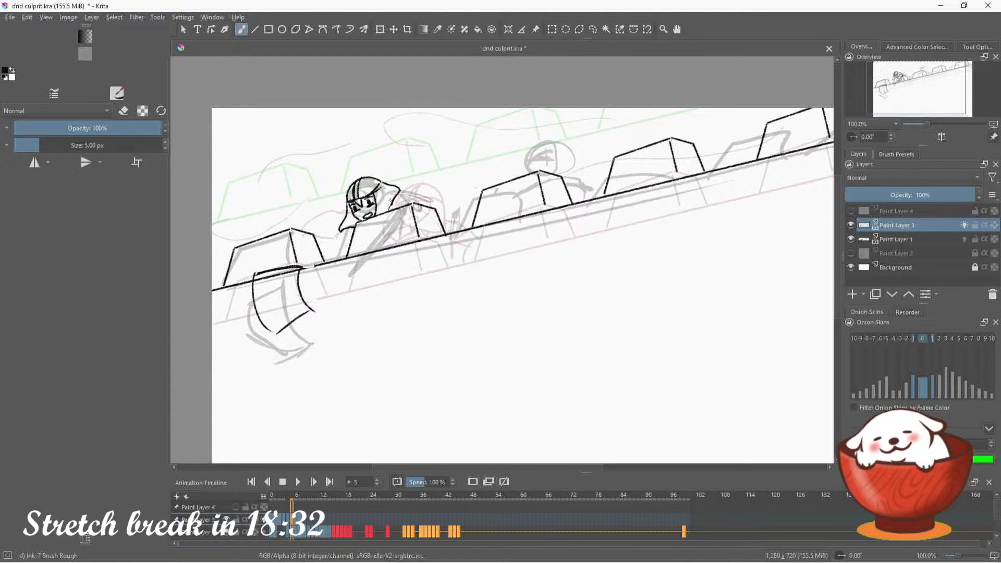
Ink the guard's short sleeve over the second merlon and his other arm with its hand resting on the wall, erasing overlapping lines
mouse_move(391, 197)
left_mouse_down()
mouse_move(404, 198)
mouse_move(381, 220)
mouse_move(405, 207)
mouse_move(412, 189)
left_mouse_up()
key("ctrl+z")
key("ctrl+z")
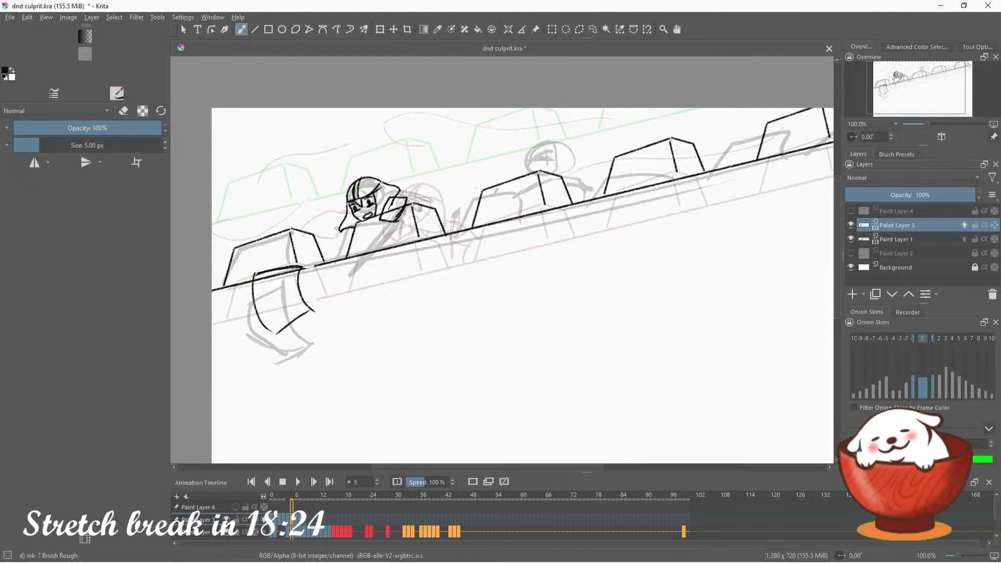
mouse_move(335, 237)
left_mouse_down()
mouse_move(342, 258)
mouse_move(332, 259)
mouse_move(346, 257)
mouse_move(346, 246)
left_mouse_up()
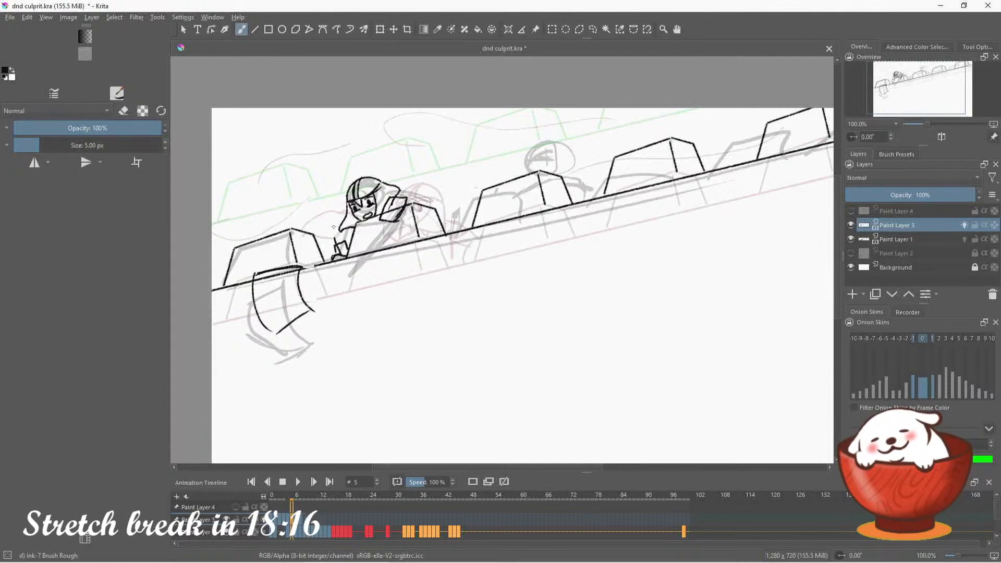
mouse_move(335, 238)
left_mouse_down()
mouse_move(345, 216)
mouse_move(329, 230)
mouse_move(347, 207)
mouse_move(348, 246)
mouse_move(354, 227)
mouse_move(344, 230)
left_mouse_up()
key("ctrl+z")
key("ctrl+z")
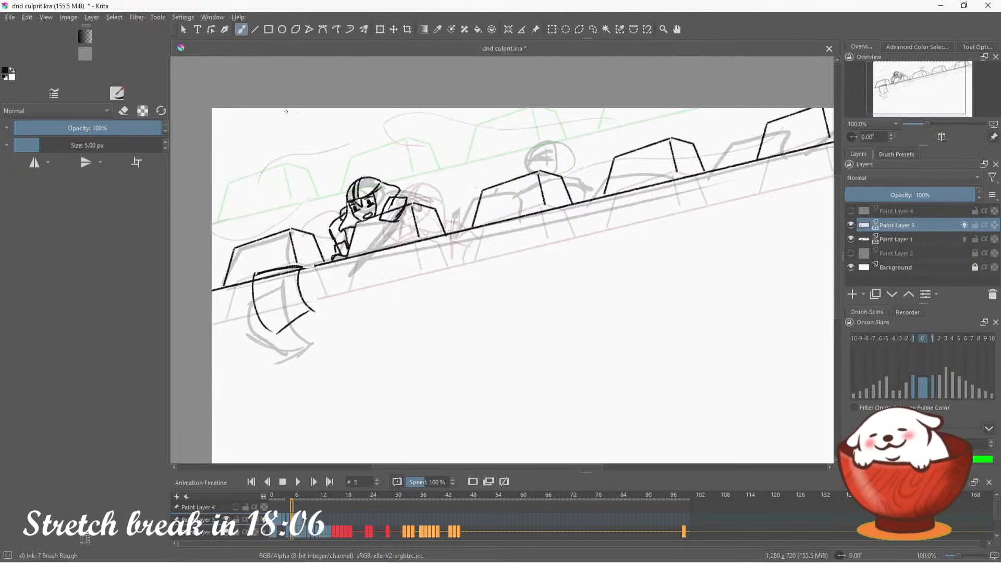
left_click(124, 110)
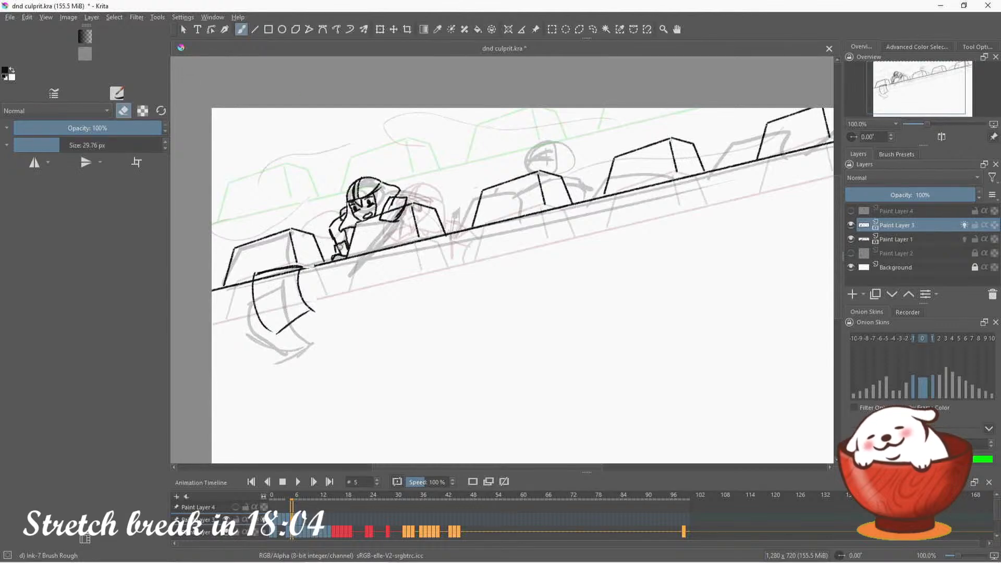
key("e")
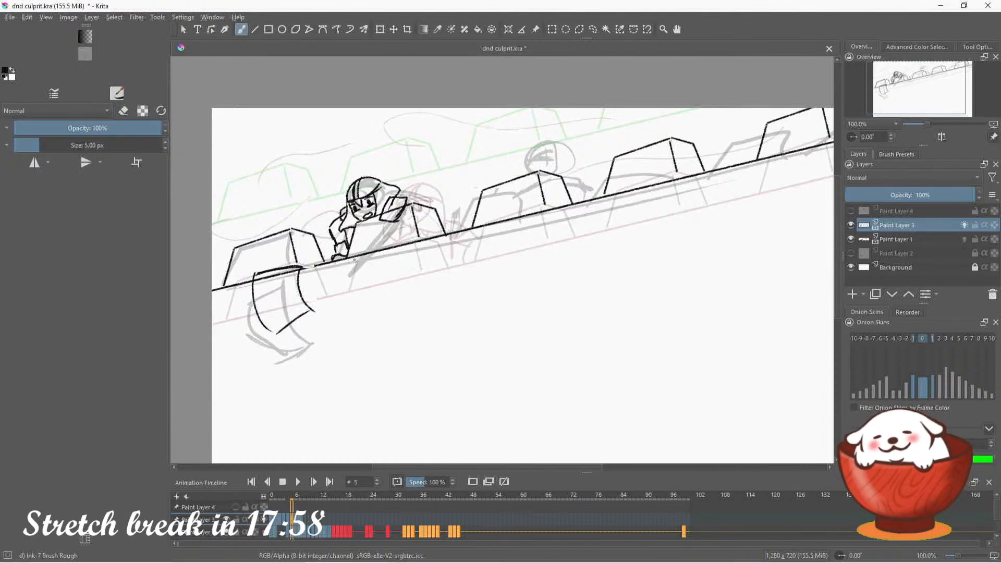
Ink the guard's hand gripping over the wall edge and the forearm joining it to the sleeve, erasing the lines they overlap
mouse_move(355, 259)
left_mouse_down()
mouse_move(348, 268)
mouse_move(365, 272)
left_mouse_up()
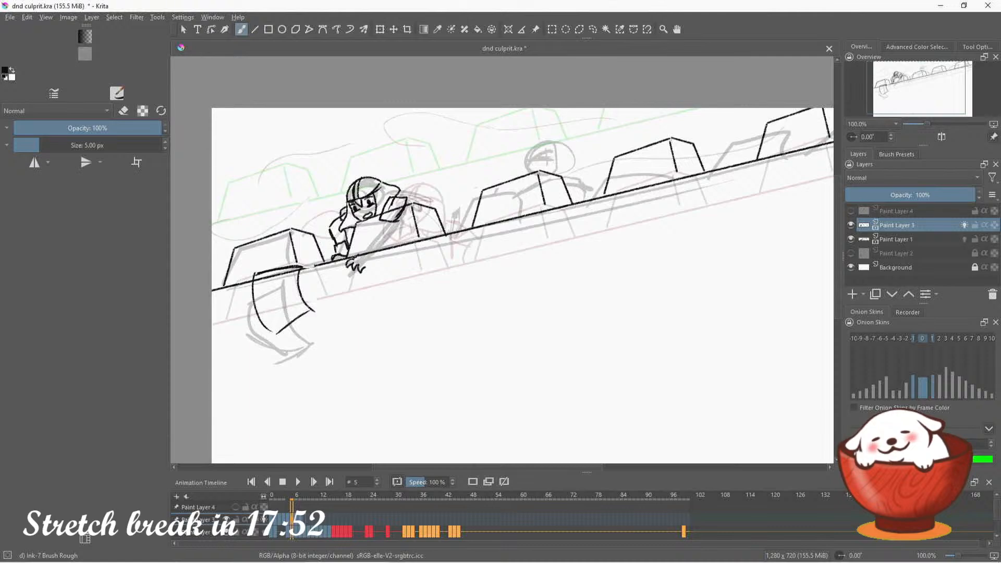
mouse_move(354, 256)
left_mouse_down()
mouse_move(369, 266)
mouse_move(376, 252)
mouse_move(356, 255)
left_mouse_up()
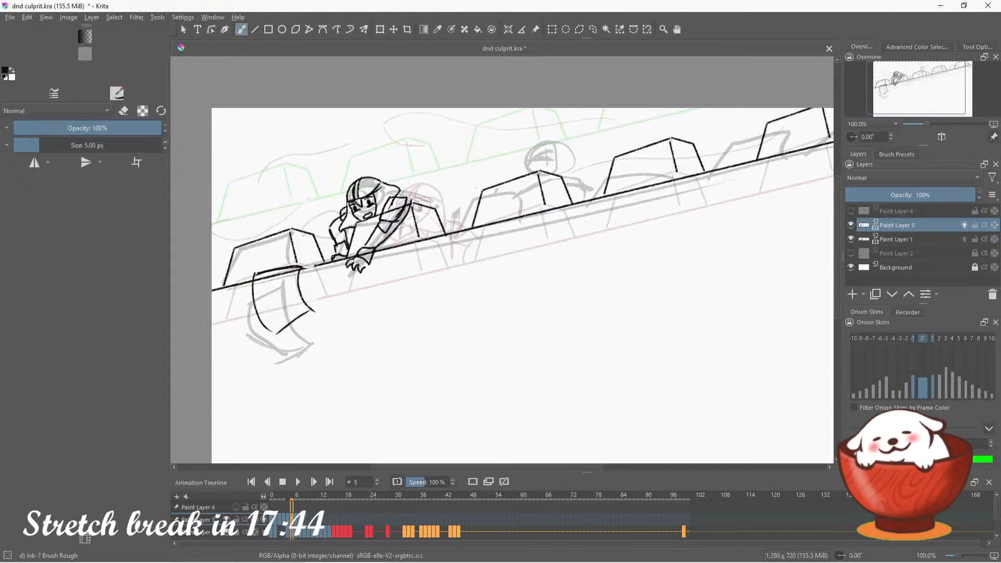
left_click(124, 111)
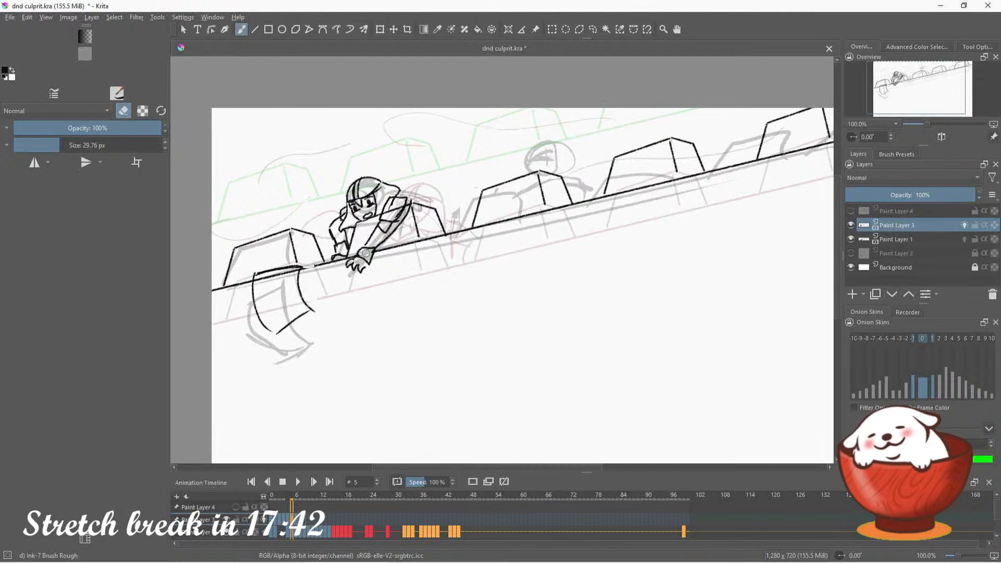
key("e")
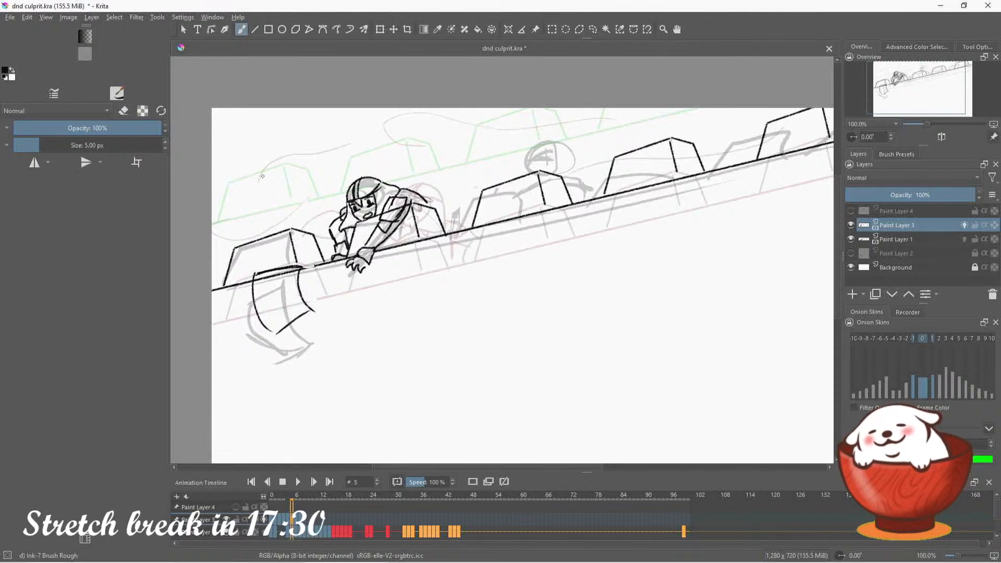
Ink the curved wind lines in the sky above the wall and around the guard, undoing an unsuitable stroke
left_click_drag(265, 175, 212, 204)
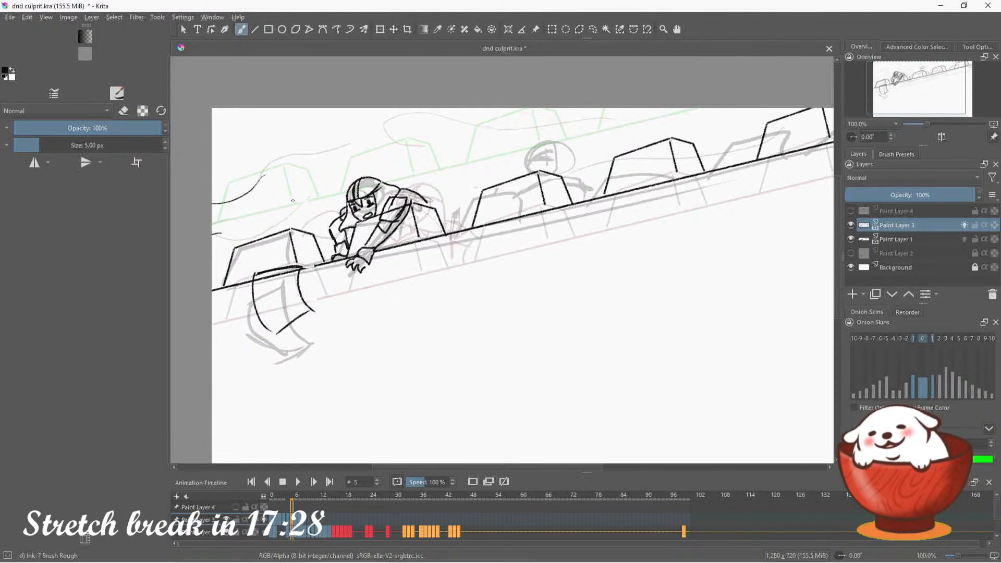
mouse_move(384, 120)
left_mouse_down()
mouse_move(315, 149)
mouse_move(384, 153)
mouse_move(376, 122)
mouse_move(293, 163)
mouse_move(366, 140)
left_mouse_up()
key("ctrl+z")
left_click_drag(548, 153, 444, 174)
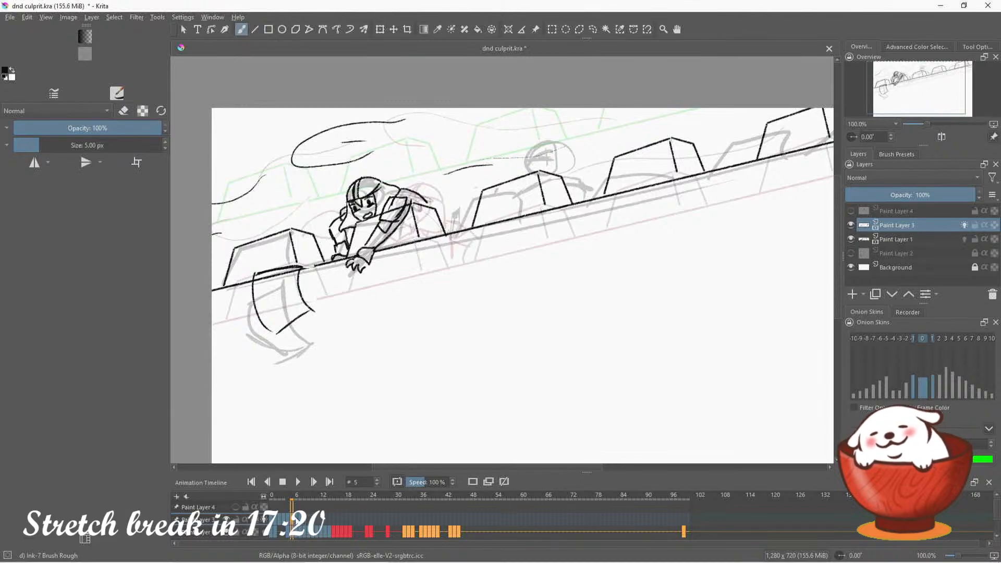
On frame 6, ink the guard's round helmet with its crossing bands above the second merlon, undoing an unsuitable first stroke
key("period")
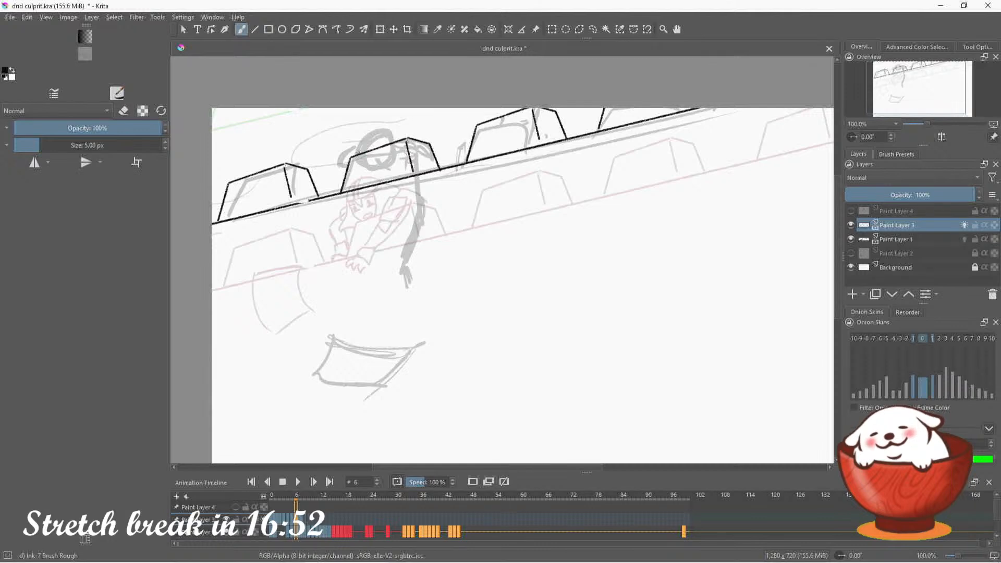
left_click_drag(354, 152, 382, 166)
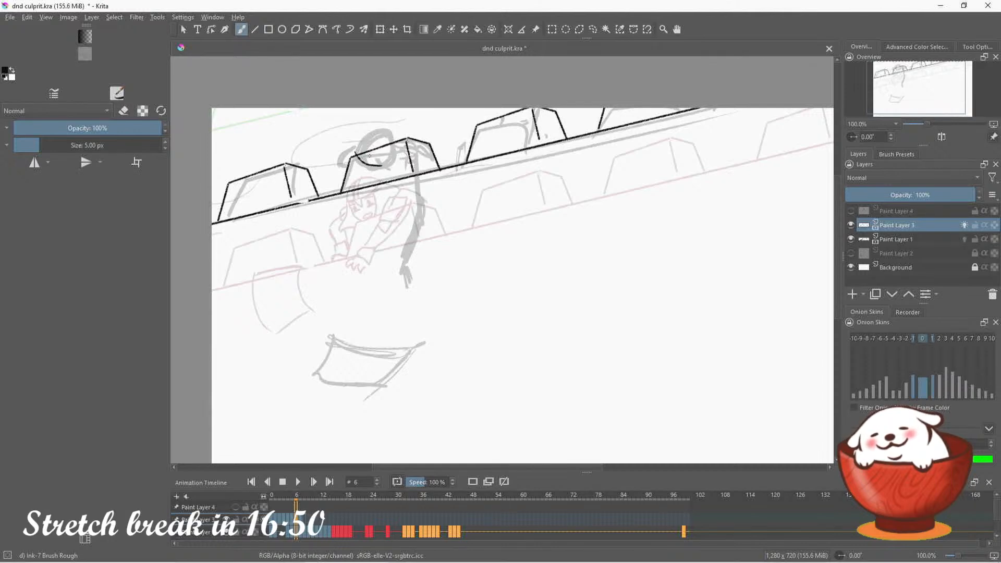
key("ctrl+z")
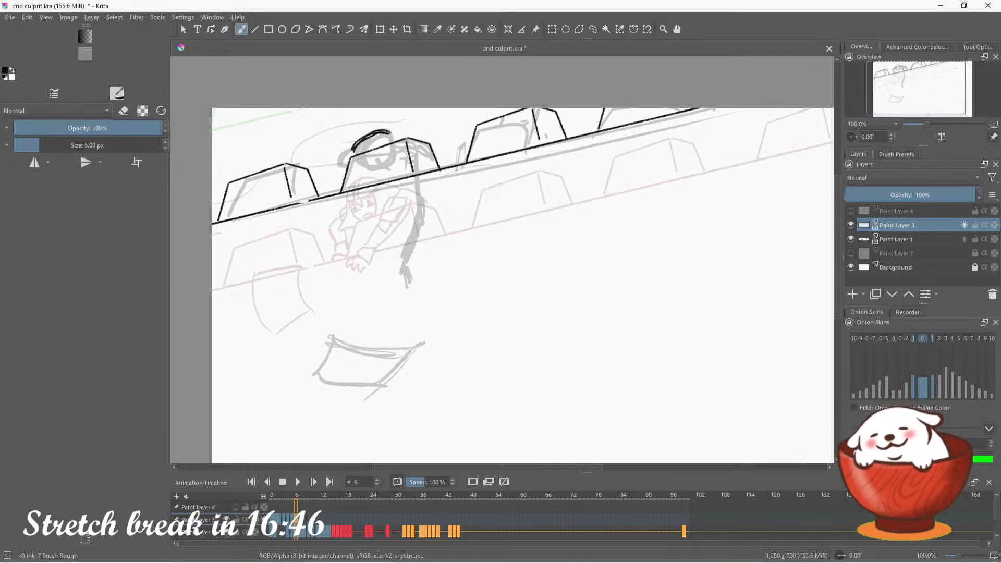
mouse_move(376, 132)
left_mouse_down()
mouse_move(353, 155)
mouse_move(364, 168)
mouse_move(386, 164)
mouse_move(390, 131)
mouse_move(378, 160)
mouse_move(350, 144)
mouse_move(352, 156)
mouse_move(373, 163)
left_mouse_up()
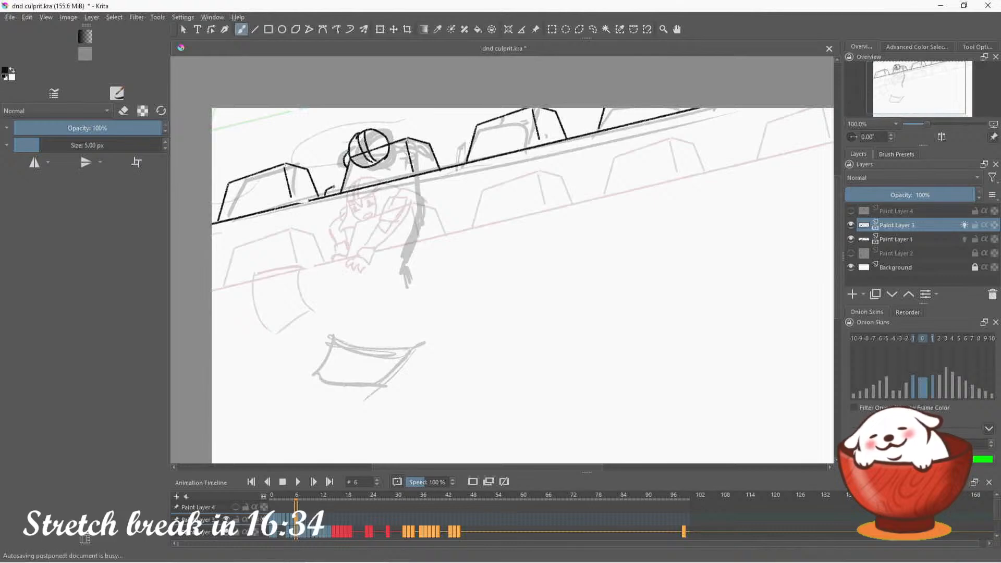
Ink the guard's hand on the wall beside the second merlon and the hair around his helmet, and prepare to erase overlapping lines
mouse_move(339, 189)
left_mouse_down()
mouse_move(325, 195)
mouse_move(347, 183)
left_mouse_up()
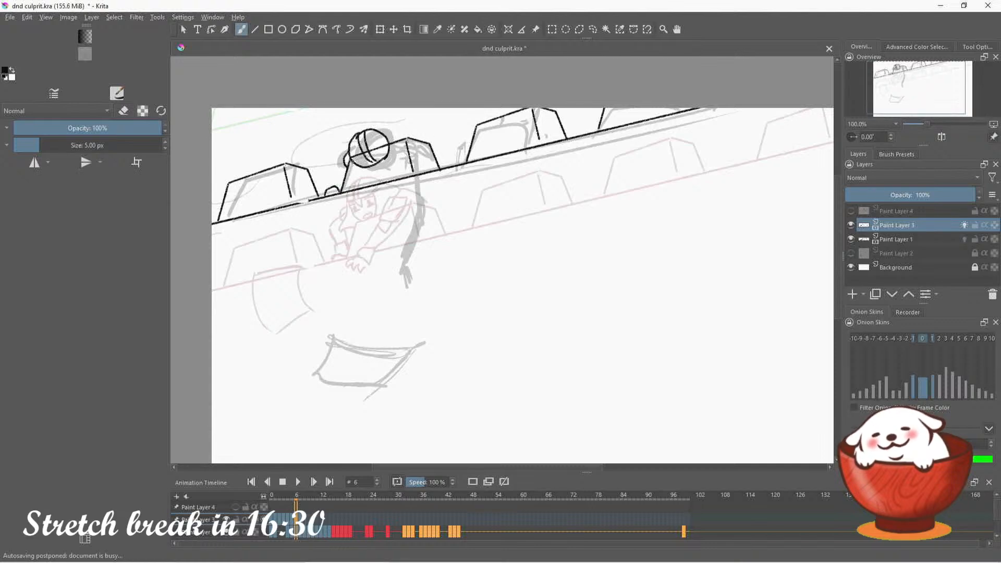
mouse_move(352, 159)
left_mouse_down()
mouse_move(362, 183)
mouse_move(360, 175)
mouse_move(392, 172)
mouse_move(405, 134)
left_mouse_up()
key("ctrl+z")
key("e")
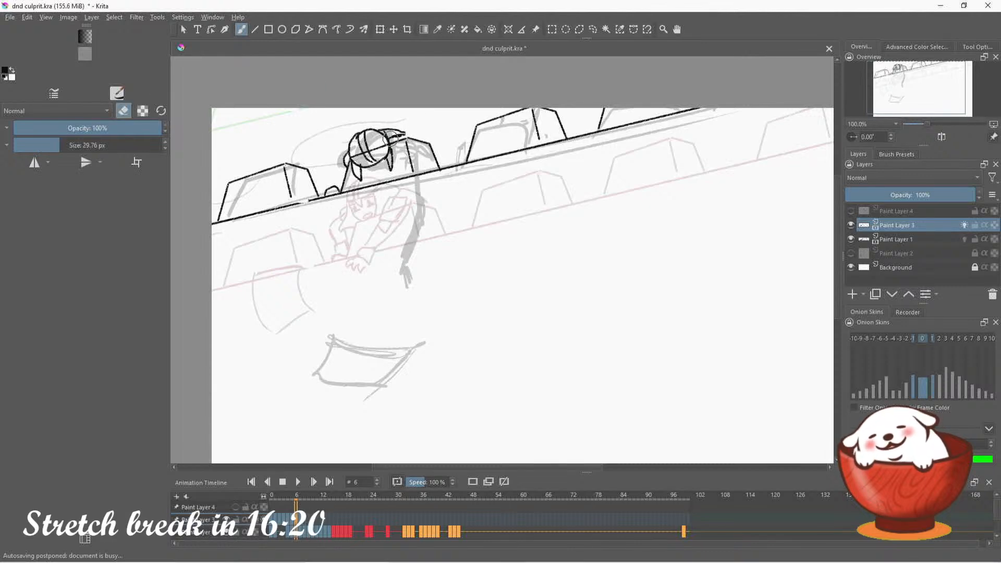
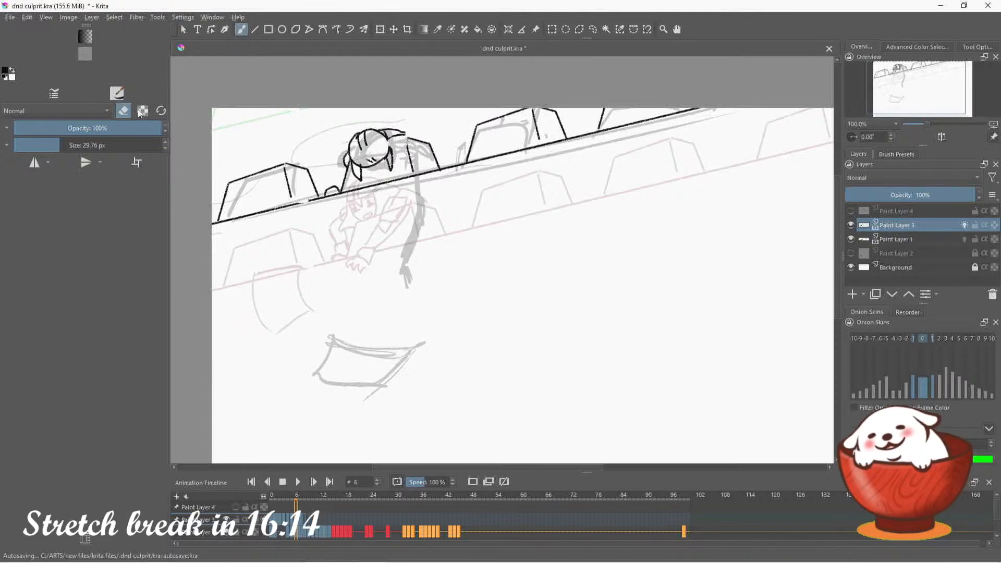
Ink the guard's arm hanging down over the wall edge with its cuff and hand, undoing the unsuitable strokes
key("e")
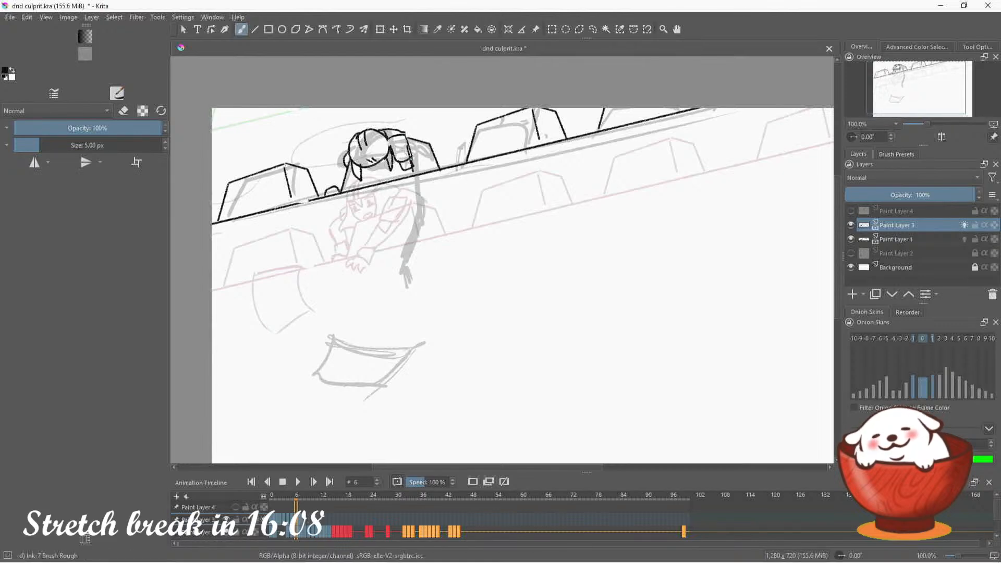
left_click_drag(396, 161, 405, 224)
key("ctrl+z")
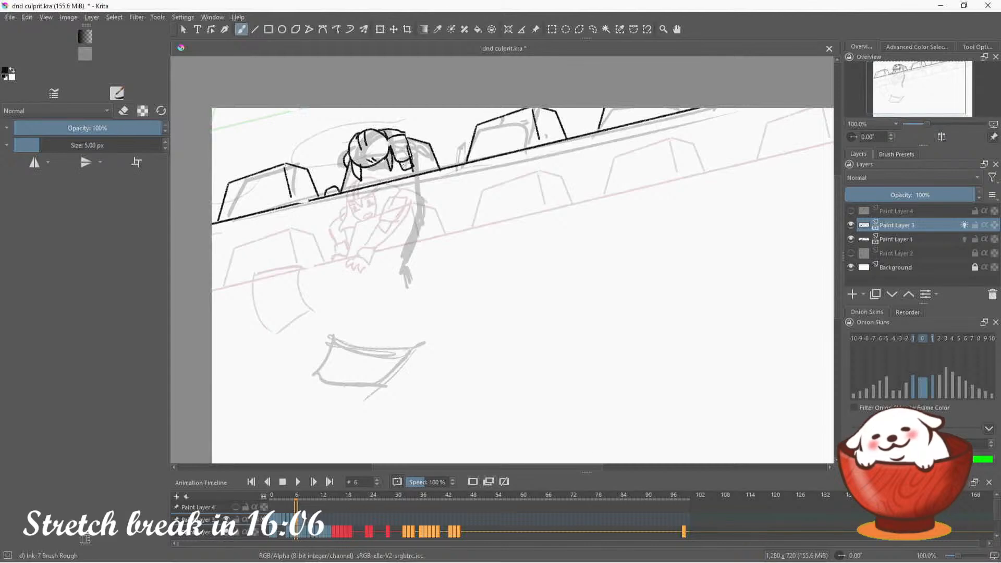
left_click_drag(396, 162, 407, 195)
mouse_move(413, 157)
left_mouse_down()
mouse_move(423, 197)
mouse_move(413, 180)
mouse_move(406, 252)
left_mouse_up()
key("ctrl+z")
key("ctrl+z")
key("ctrl+z")
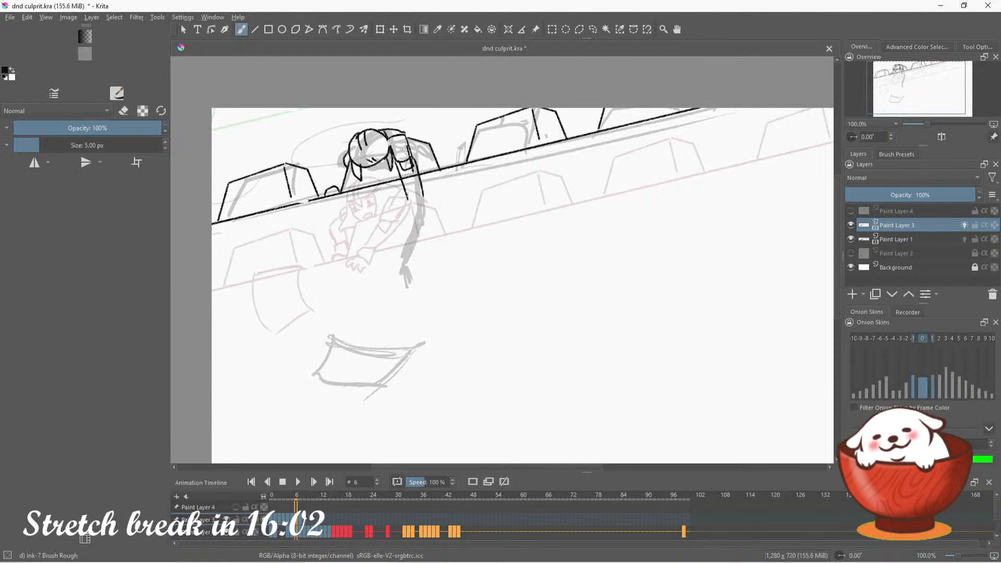
mouse_move(397, 160)
left_mouse_down()
mouse_move(422, 188)
mouse_move(415, 173)
mouse_move(420, 180)
mouse_move(405, 182)
mouse_move(399, 225)
left_mouse_up()
key("ctrl+z")
key("ctrl+z")
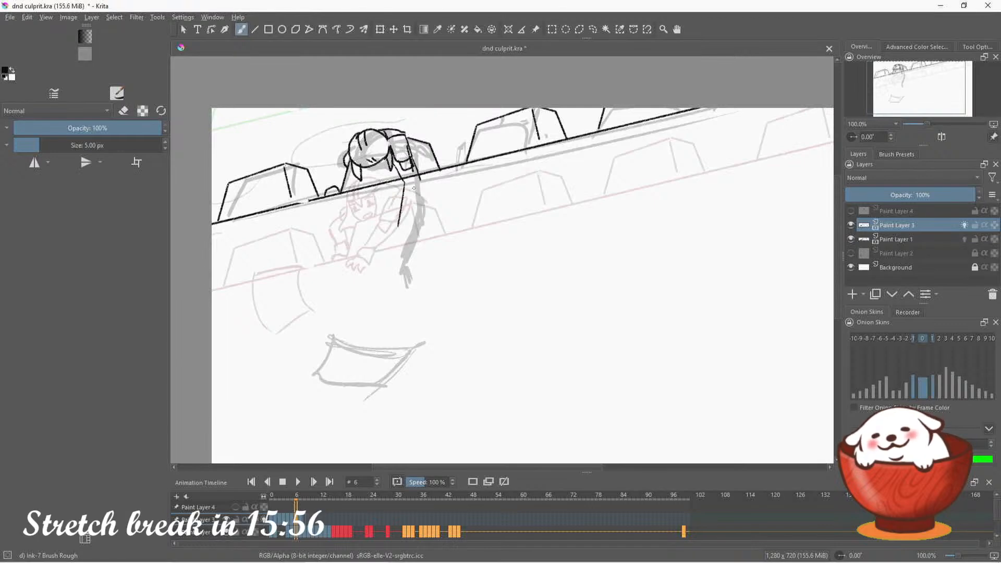
key("ctrl+z")
mouse_move(405, 180)
left_mouse_down()
mouse_move(399, 224)
mouse_move(416, 223)
mouse_move(398, 220)
mouse_move(411, 235)
left_mouse_up()
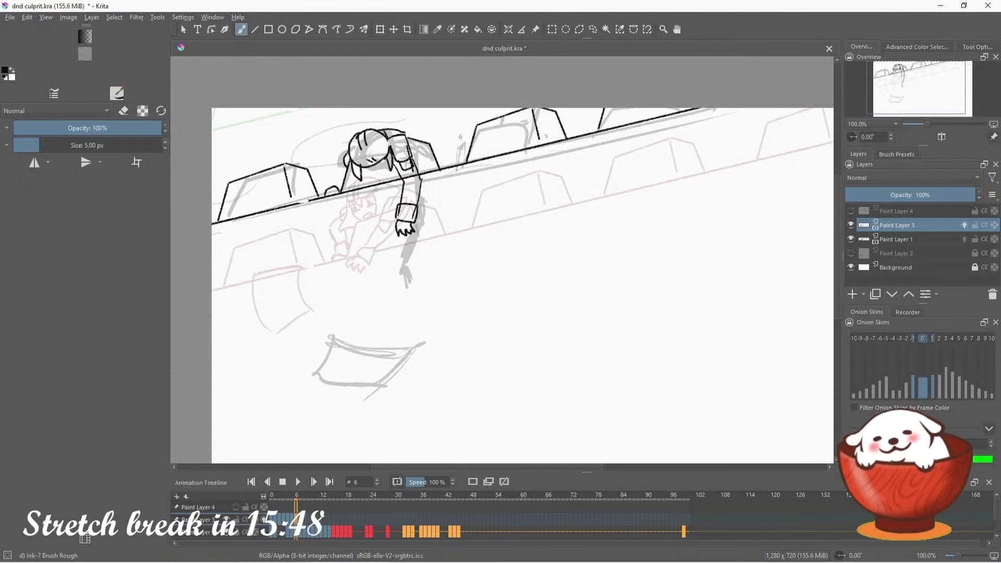
Erase the lines overlapping the guard's cuff, upper sleeve and helmet side
left_click(123, 111)
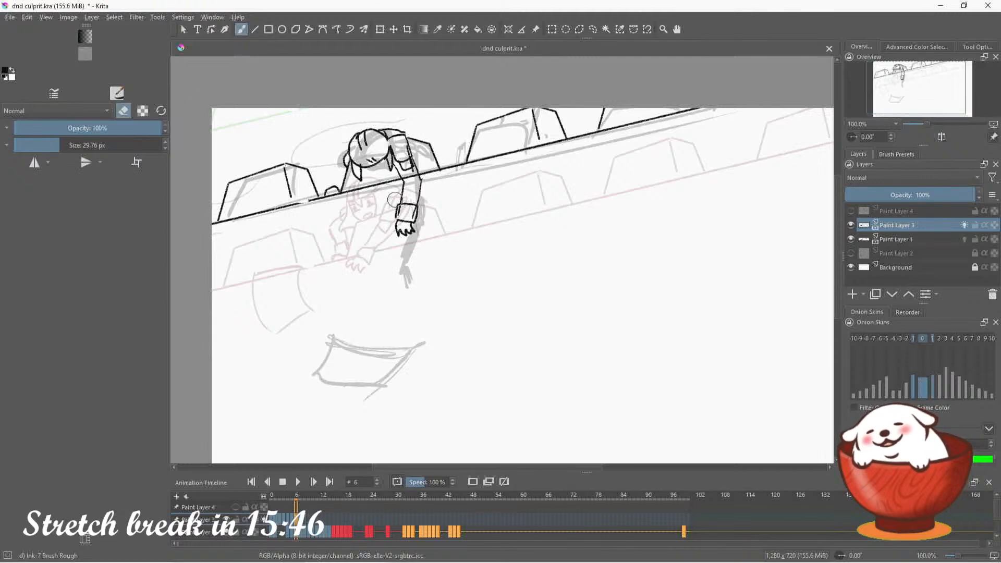
left_click_drag(405, 208, 403, 214)
mouse_move(406, 146)
left_mouse_down()
mouse_move(408, 179)
mouse_move(417, 176)
mouse_move(380, 165)
left_mouse_up()
left_click(126, 107)
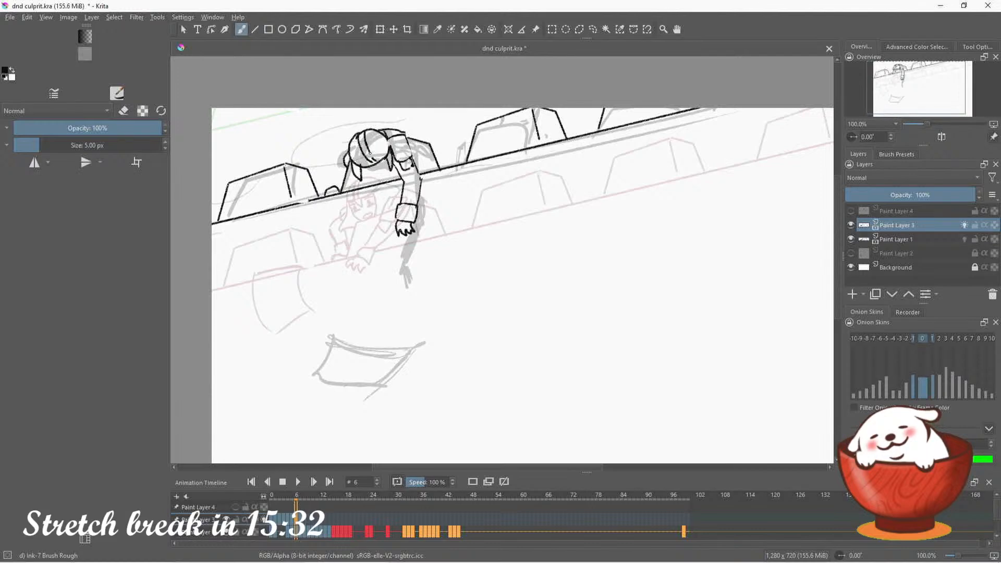
Ink small wavy lines above the guard's helmet and the four-sided outline of the falling paper below him
left_click_drag(374, 123, 389, 173)
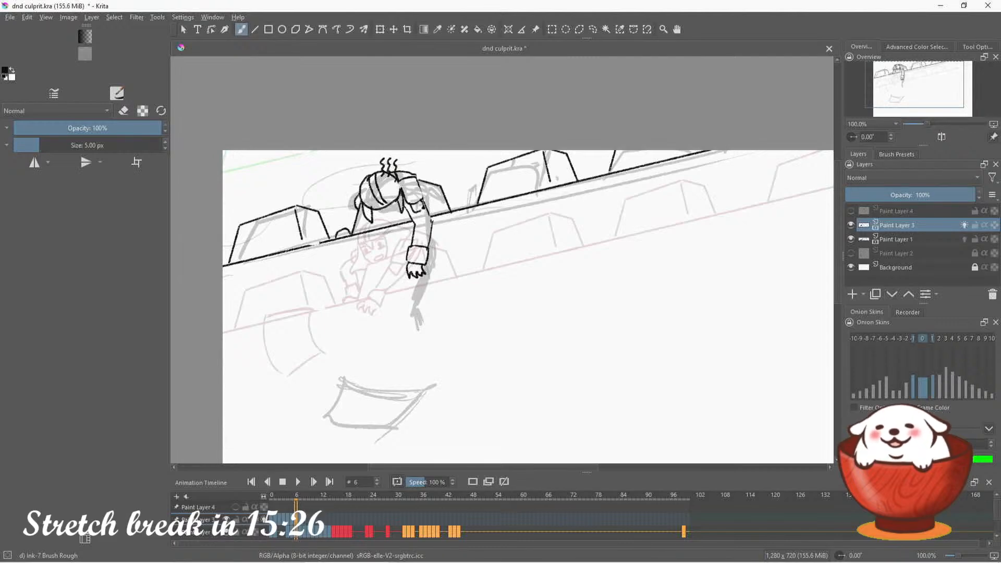
left_click_drag(923, 85, 922, 93)
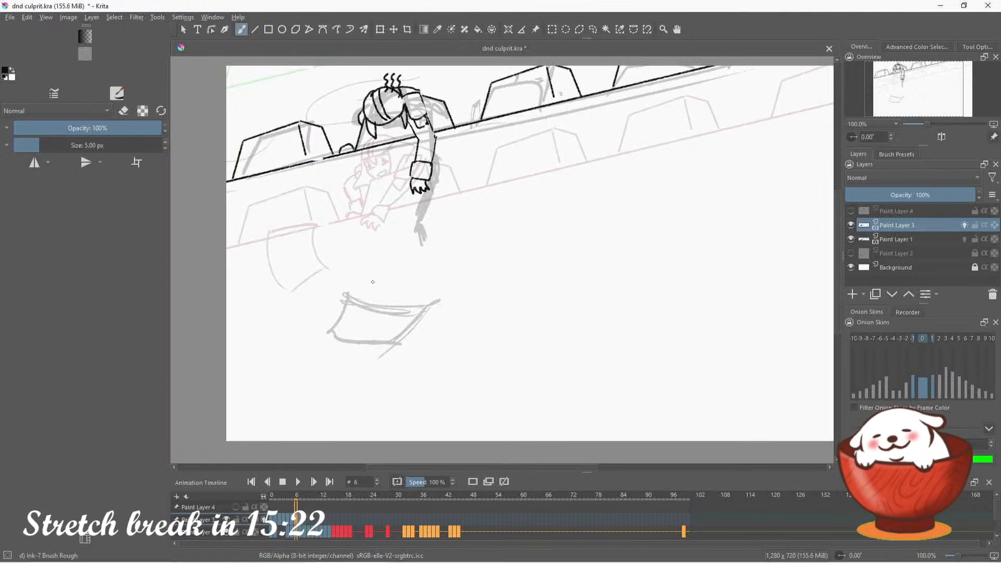
mouse_move(347, 295)
left_mouse_down()
mouse_move(378, 303)
mouse_move(436, 294)
mouse_move(385, 349)
mouse_move(326, 328)
mouse_move(412, 339)
left_mouse_up()
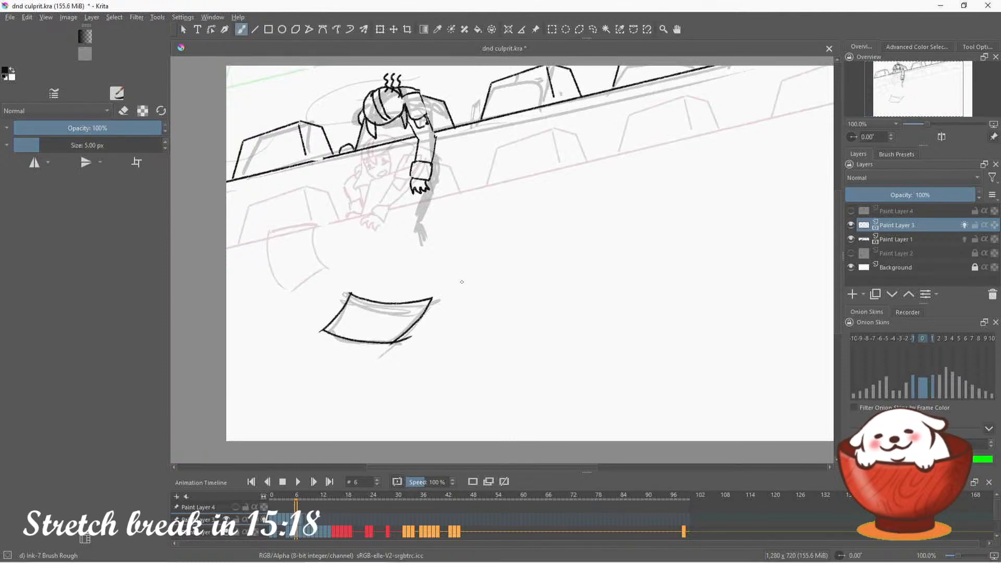
On frame 7, ink the guard's reaching hand and cuff at the canvas's upper edge, redoing the fingers
left_click(302, 519)
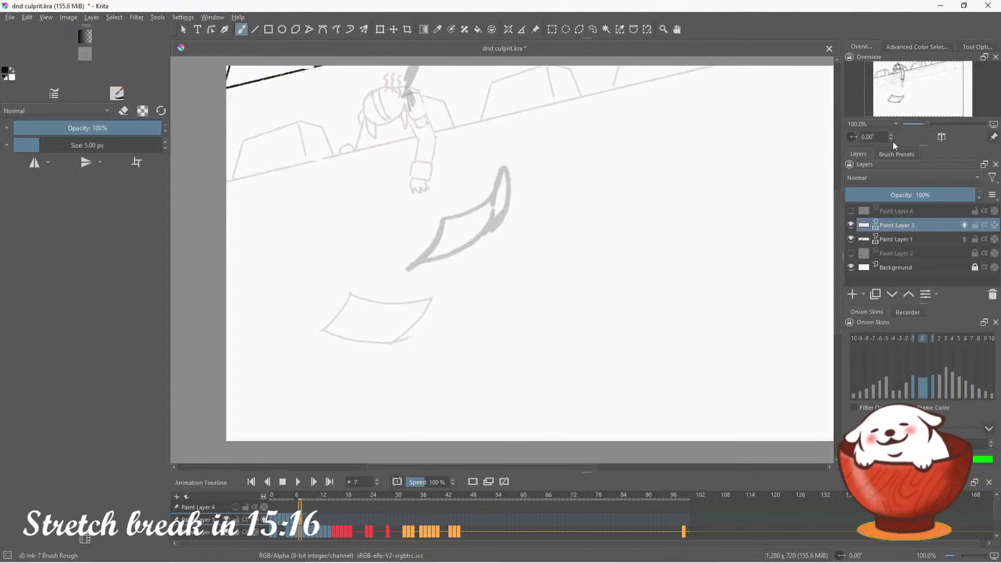
left_click_drag(932, 91, 941, 82)
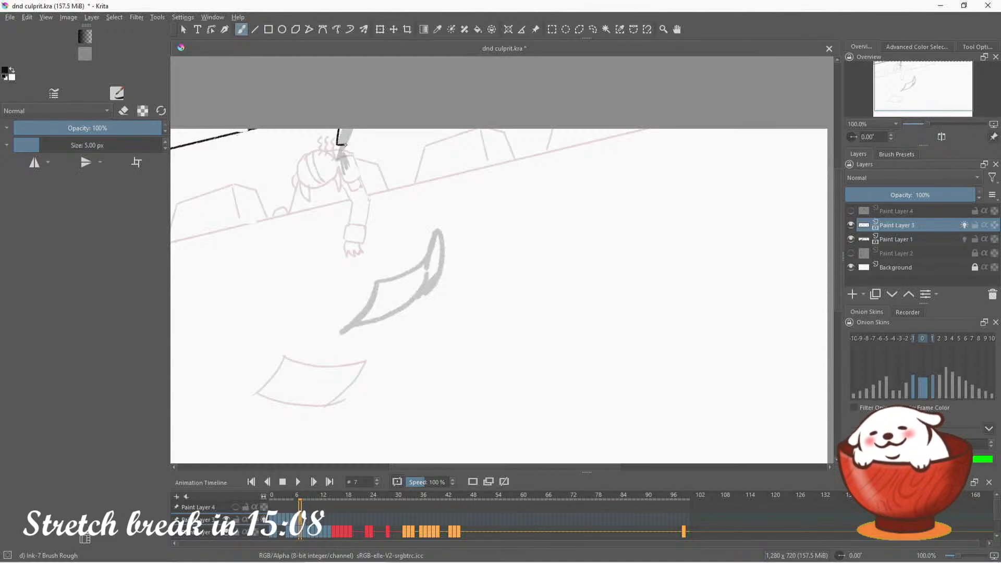
mouse_move(346, 144)
left_mouse_down()
mouse_move(359, 130)
mouse_move(348, 152)
left_mouse_up()
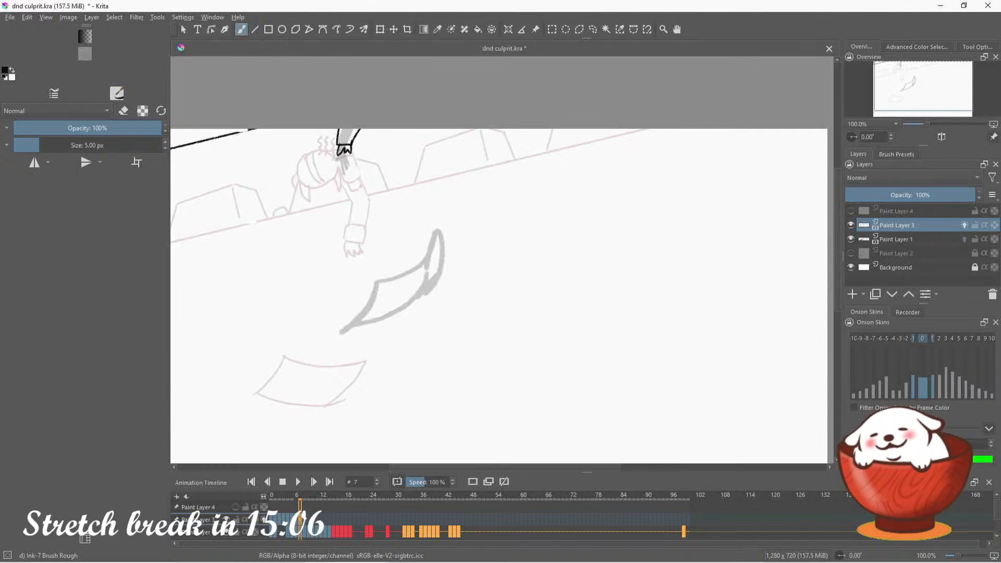
key("ctrl+z")
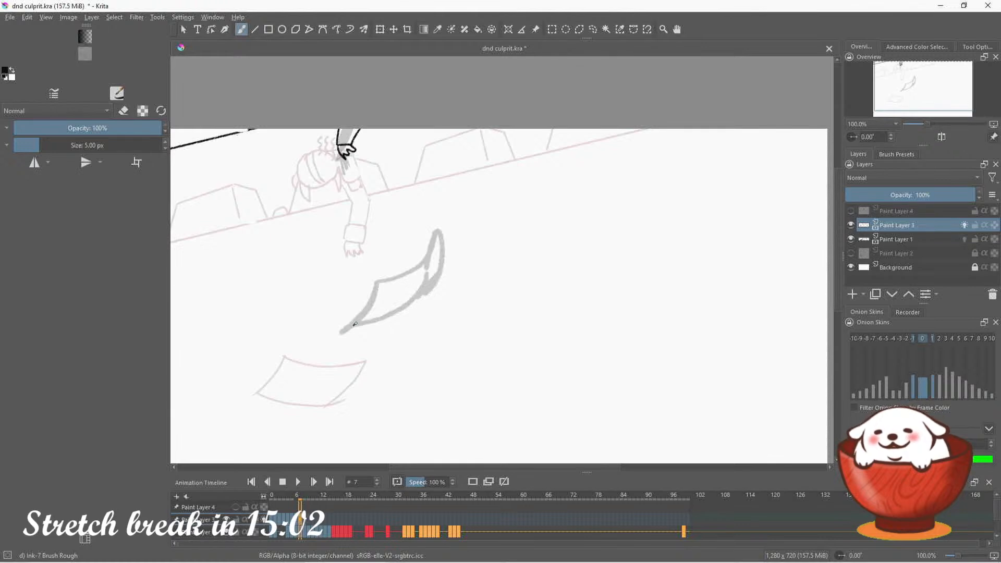
Ink the curled paper directly over its rough sketch on frame 7, undoing the unsuitable strokes
mouse_move(354, 324)
left_mouse_down()
mouse_move(374, 281)
mouse_move(424, 249)
mouse_move(433, 224)
mouse_move(444, 269)
mouse_move(360, 327)
left_mouse_up()
key("ctrl+z")
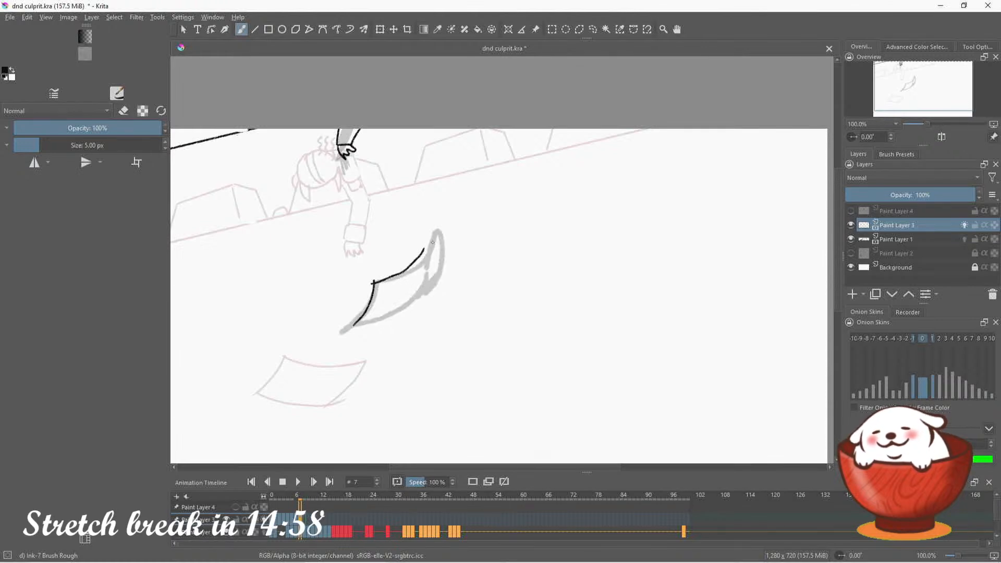
key("ctrl+z")
left_click_drag(423, 269, 431, 229)
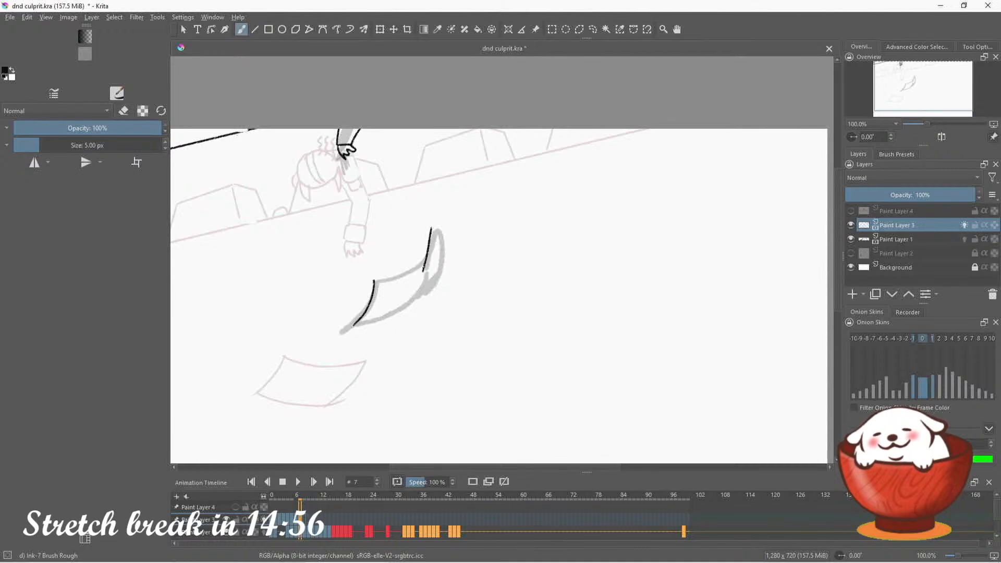
left_click_drag(423, 270, 355, 326)
left_click_drag(375, 280, 423, 267)
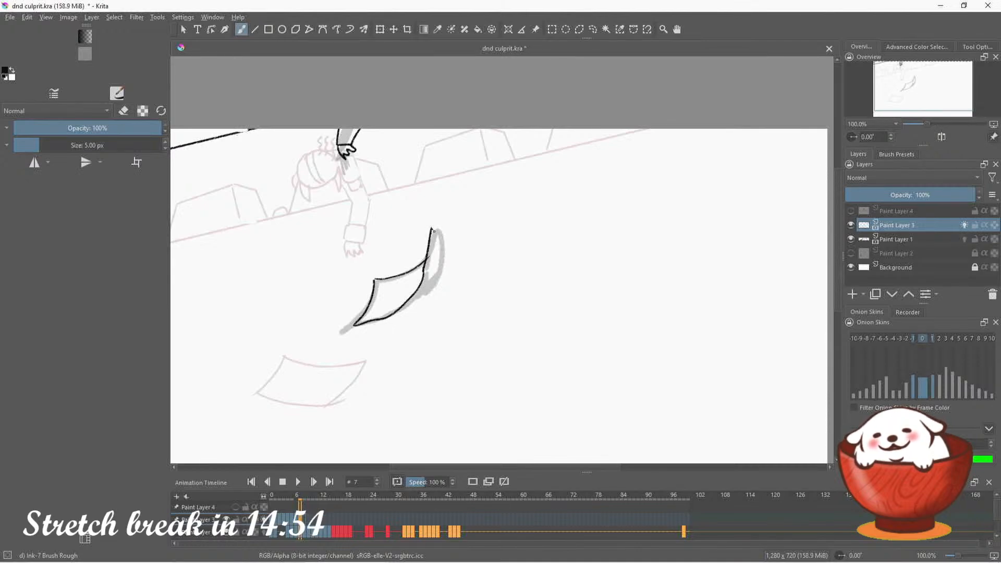
mouse_move(433, 230)
left_mouse_down()
mouse_move(442, 251)
mouse_move(416, 304)
left_mouse_up()
key("ctrl+z")
left_click_drag(432, 228, 420, 280)
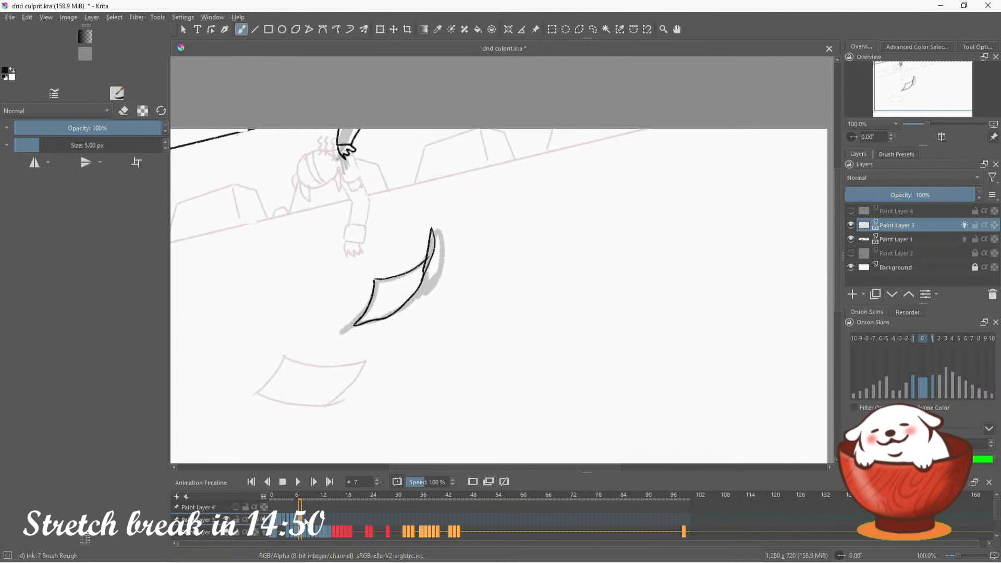
Compare frame 7 with its neighbouring frames and remove the inked paper from frame 7
key(".")
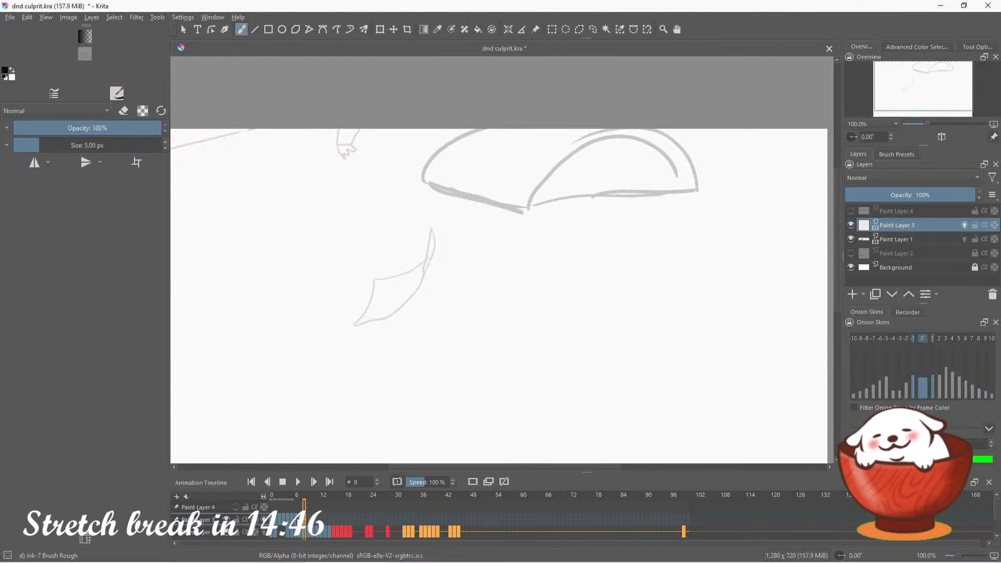
left_click(297, 520)
left_click(302, 520)
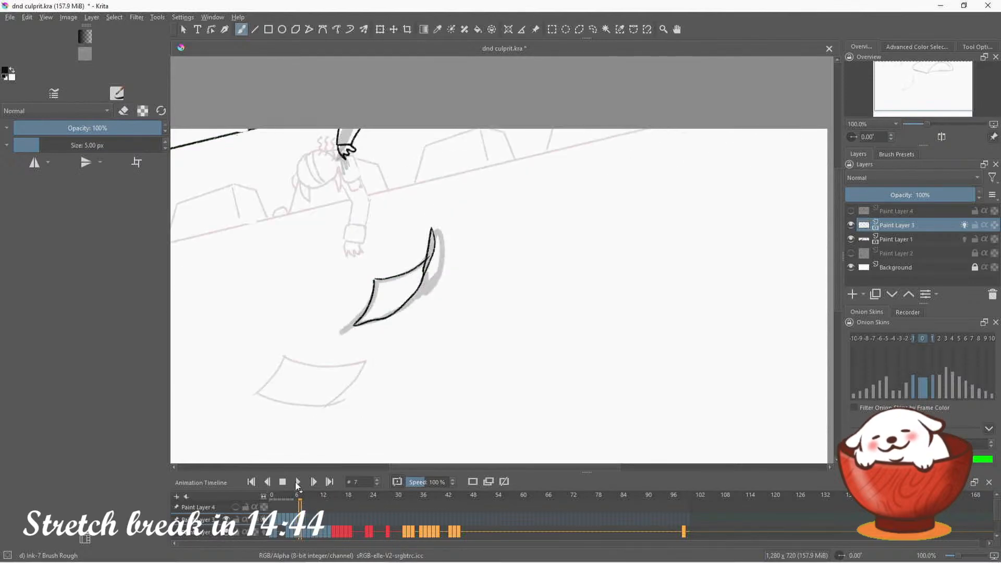
key("e")
mouse_move(379, 319)
left_mouse_down()
mouse_move(382, 265)
mouse_move(395, 261)
mouse_move(387, 334)
mouse_move(393, 324)
mouse_move(402, 332)
mouse_move(415, 290)
left_mouse_up()
key("e")
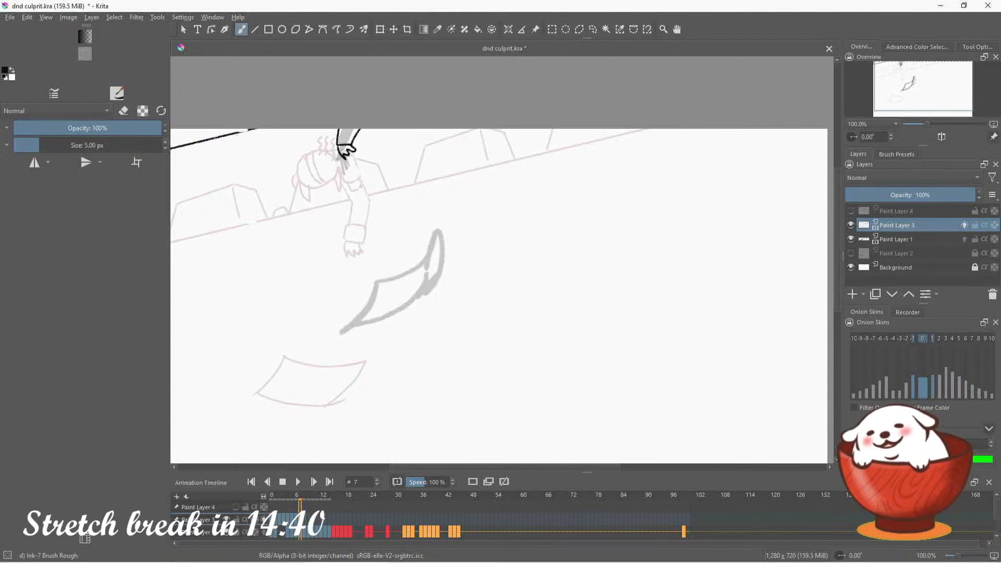
Ink the curled paper on frame 7 again, larger and offset from the rough sketch, undoing the unsuitable strokes
left_click_drag(364, 341, 391, 263)
key("ctrl+z")
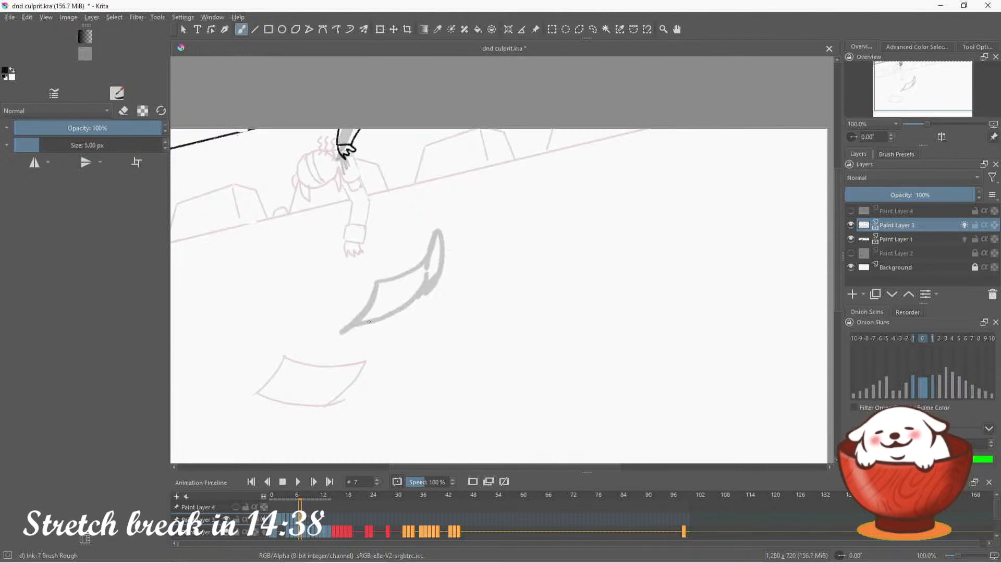
mouse_move(364, 334)
left_mouse_down()
mouse_move(390, 269)
mouse_move(432, 244)
mouse_move(404, 274)
mouse_move(449, 219)
mouse_move(443, 272)
left_mouse_up()
key("ctrl+z")
mouse_move(443, 214)
left_mouse_down()
mouse_move(459, 243)
mouse_move(447, 272)
mouse_move(410, 312)
mouse_move(363, 333)
left_mouse_up()
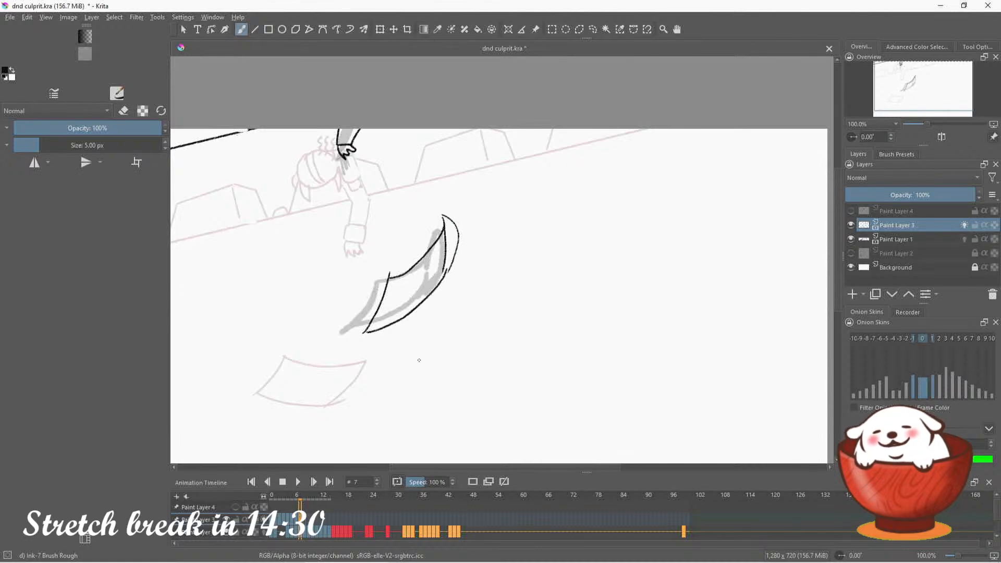
On frame 8, ink the large curling paper with its folded underside, extending its outer curves to the canvas's upper edge
key(".")
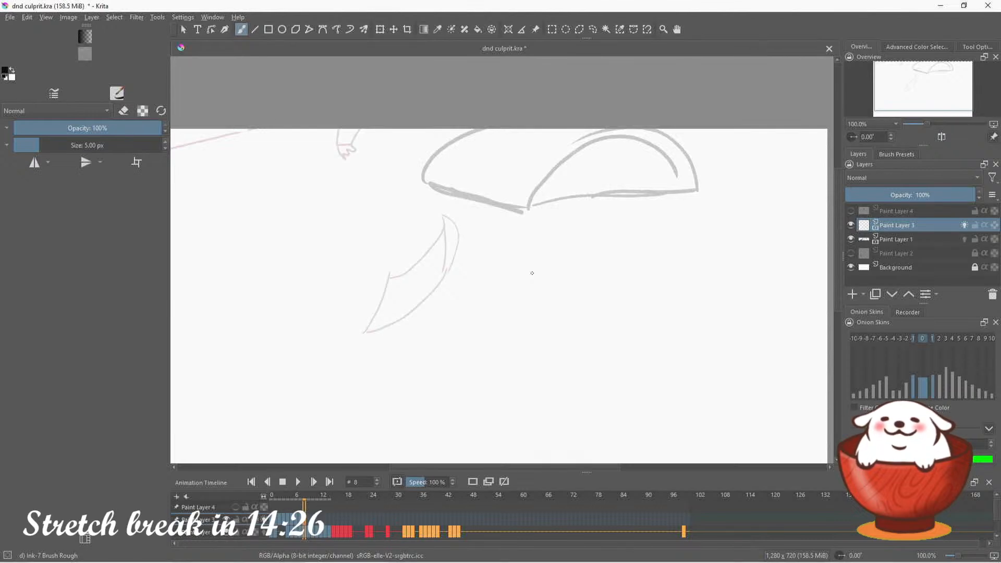
left_click_drag(936, 76, 946, 75)
mouse_move(367, 183)
left_mouse_down()
mouse_move(472, 217)
mouse_move(494, 181)
mouse_move(543, 149)
mouse_move(601, 150)
mouse_move(652, 196)
mouse_move(514, 163)
left_mouse_up()
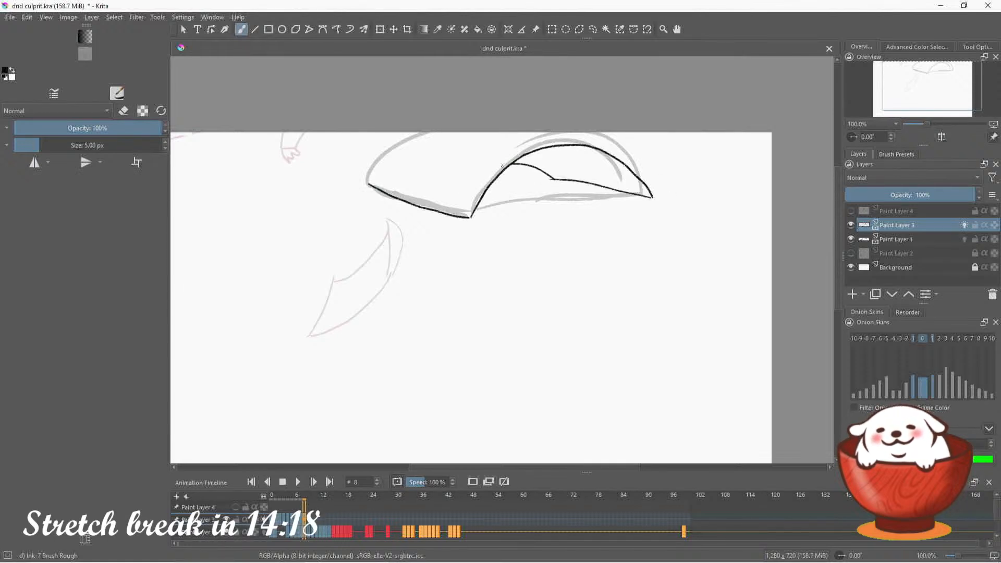
mouse_move(368, 182)
left_mouse_down()
mouse_move(382, 159)
mouse_move(425, 133)
left_mouse_up()
mouse_move(652, 197)
left_mouse_down()
mouse_move(646, 172)
mouse_move(597, 134)
left_mouse_up()
Create a blank frame at frame 9 and ink the wanted poster's curved left edge, redoing the first stroke
key("Right")
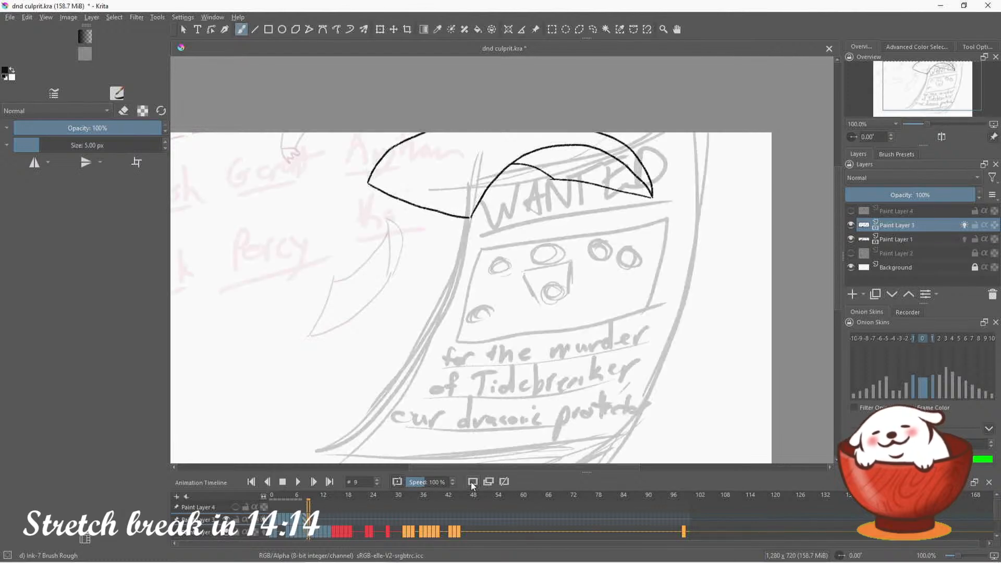
left_click(472, 482)
left_click_drag(931, 89, 934, 99)
scroll(926, 125, "down", 2)
scroll(928, 124, "up", 2)
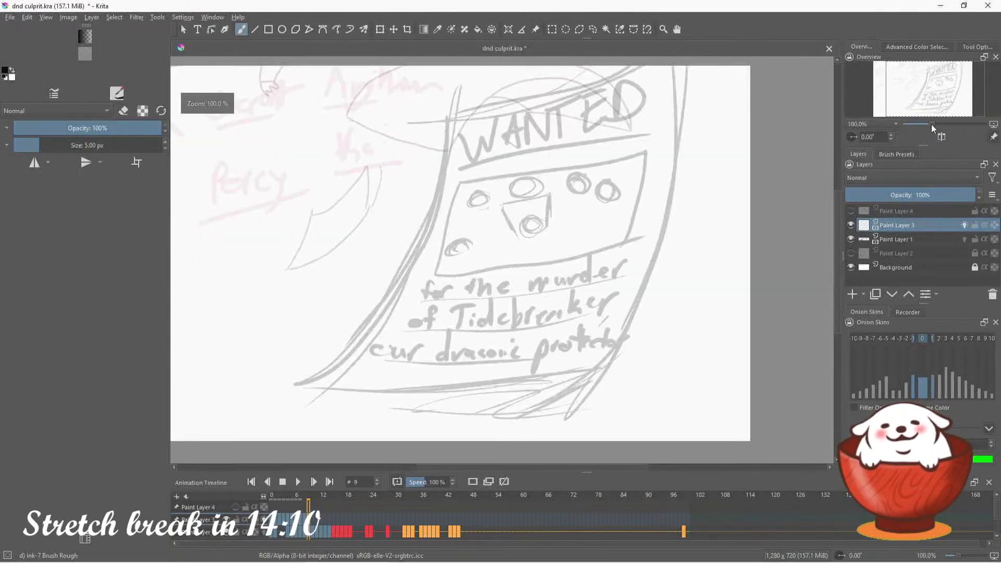
mouse_move(449, 109)
left_mouse_down()
mouse_move(406, 248)
mouse_move(279, 386)
left_mouse_up()
key("ctrl+z")
mouse_move(443, 111)
left_mouse_down()
mouse_move(437, 204)
mouse_move(296, 386)
left_mouse_up()
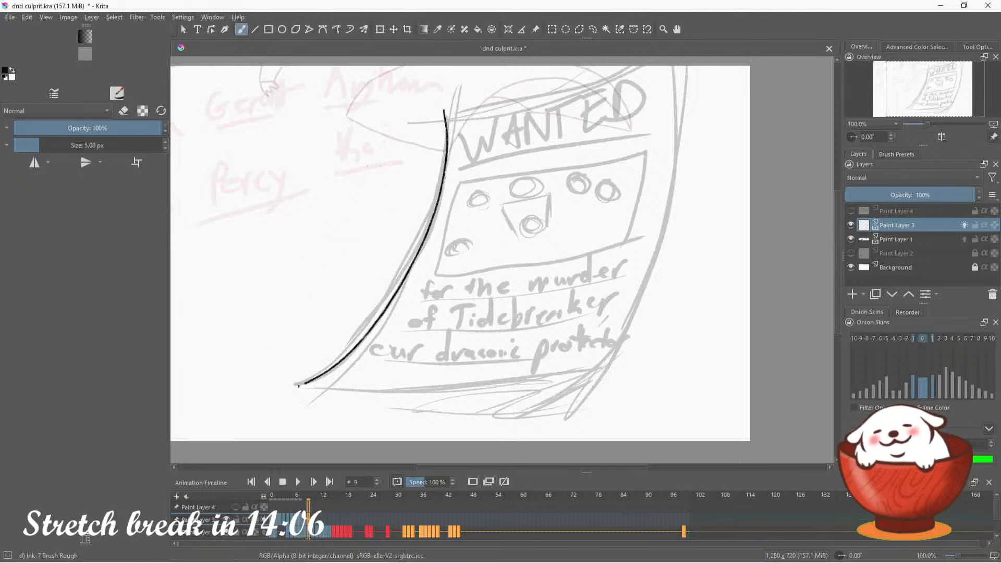
Ink the poster's upper, right and lower edges on frame 9, redoing the upper edge once
left_click_drag(444, 109, 600, 66)
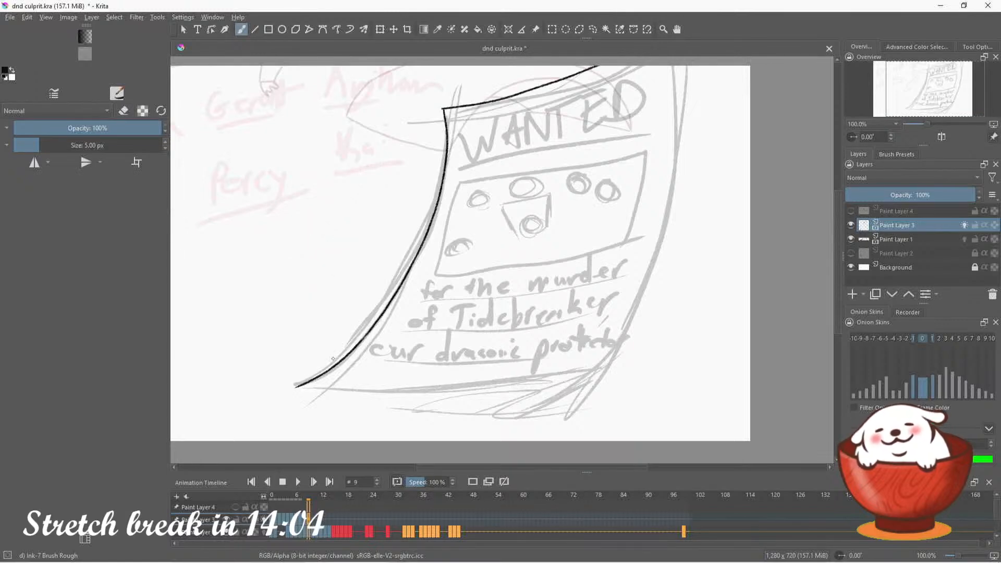
key("ctrl+z")
left_click_drag(444, 110, 611, 66)
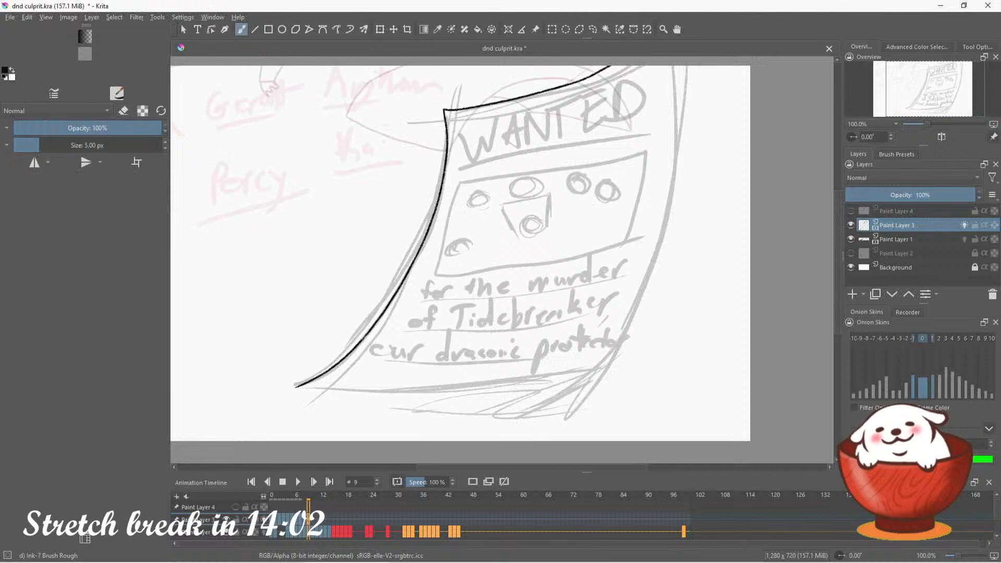
mouse_move(672, 67)
left_mouse_down()
mouse_move(645, 258)
mouse_move(559, 389)
left_mouse_up()
left_click_drag(296, 386, 562, 385)
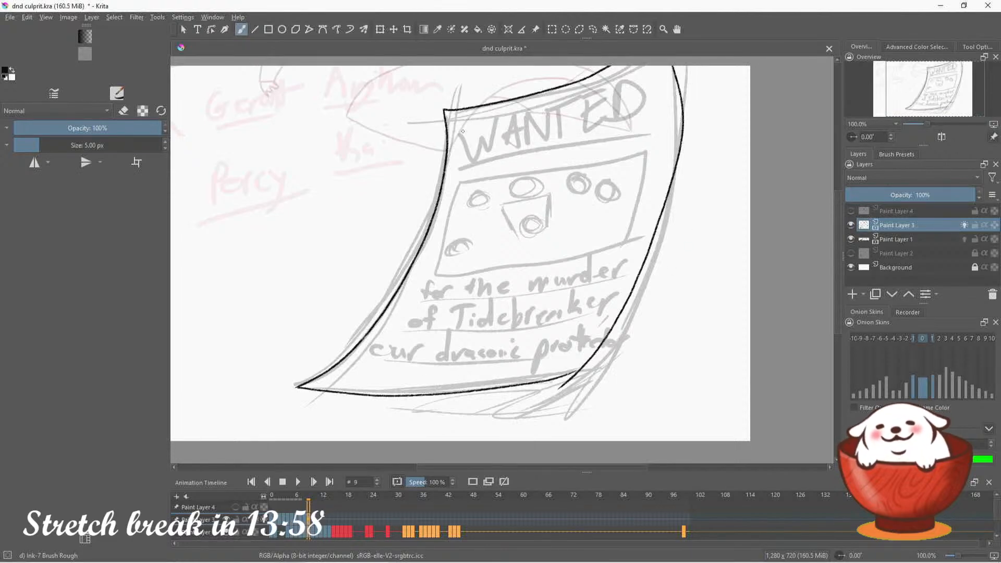
Select the Bristles-5 Flat brush from the Paint presets
left_click(897, 154)
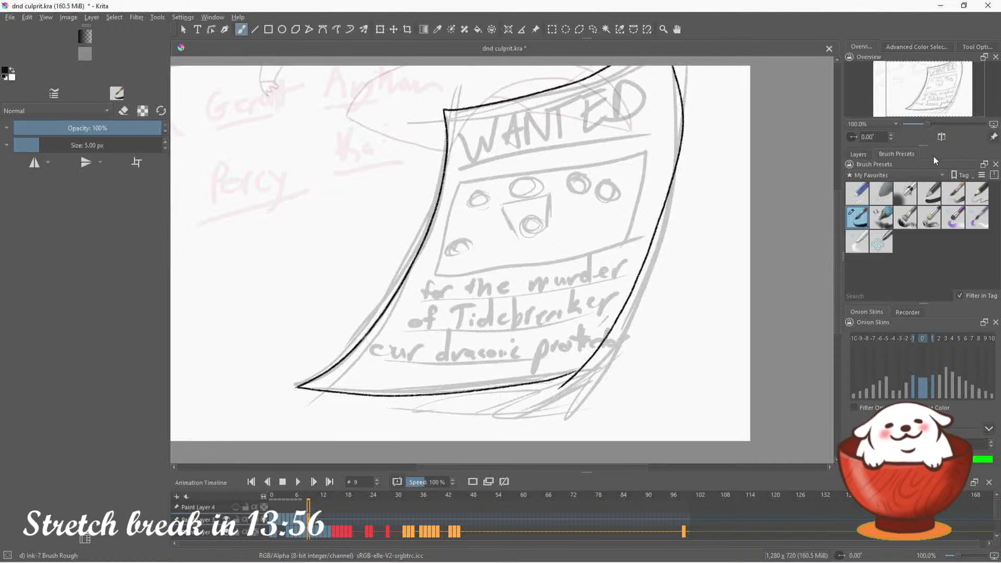
left_click(922, 175)
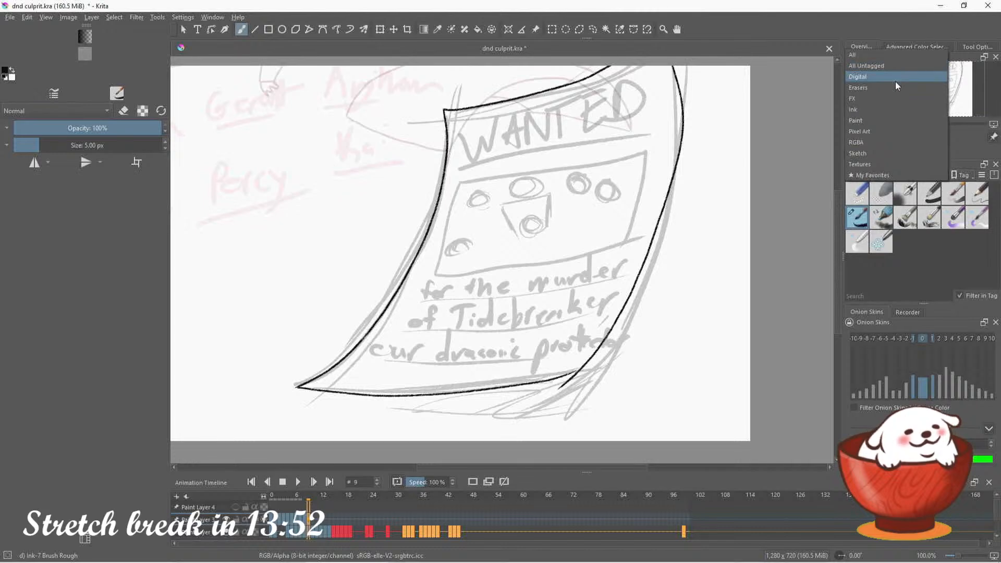
left_click(889, 121)
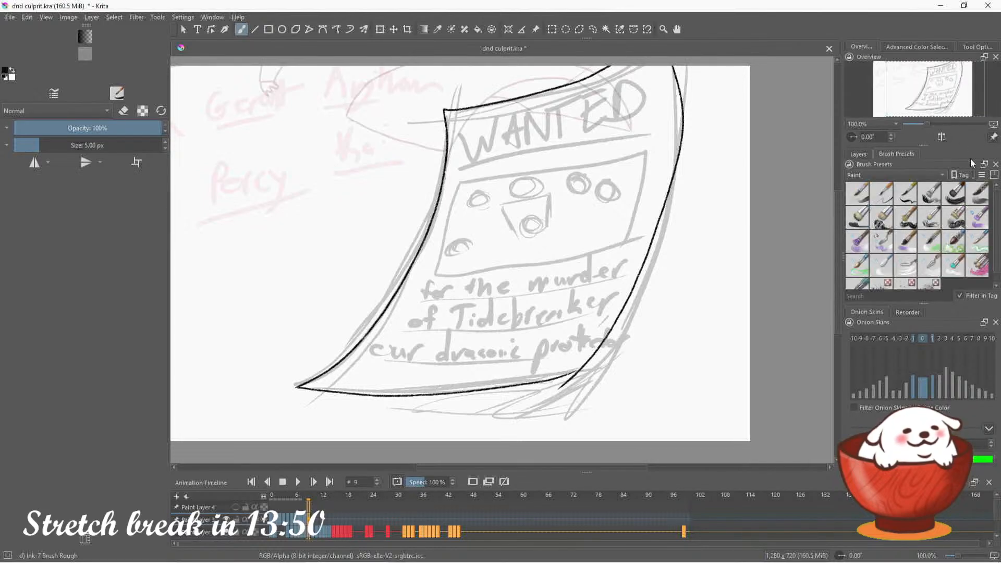
left_click(857, 217)
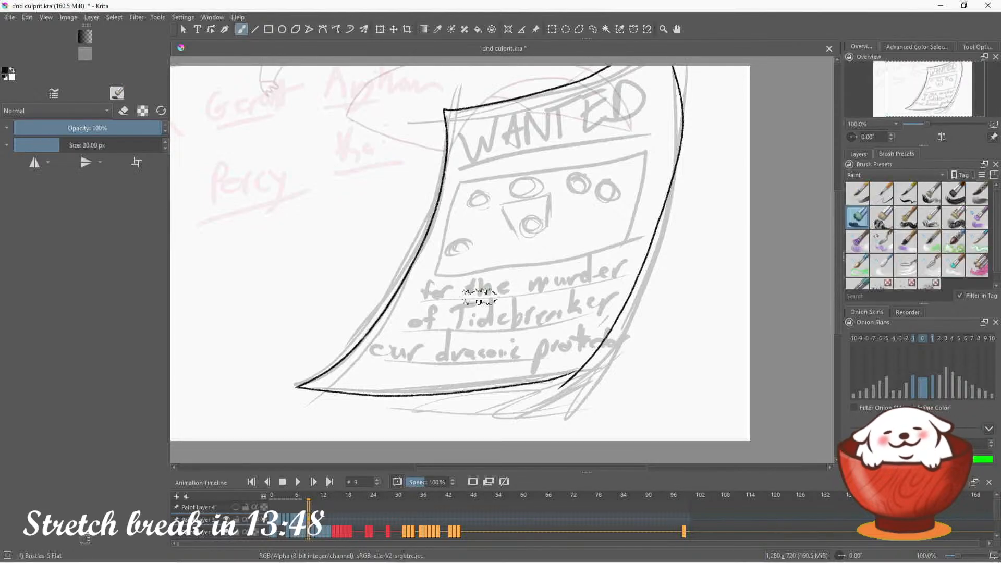
Test the Bristles-5 Flat, Dry Bristles and Dry Brushing presets with trial strokes on frame 9, undoing each one
left_click_drag(480, 297, 568, 276)
key("ctrl+z")
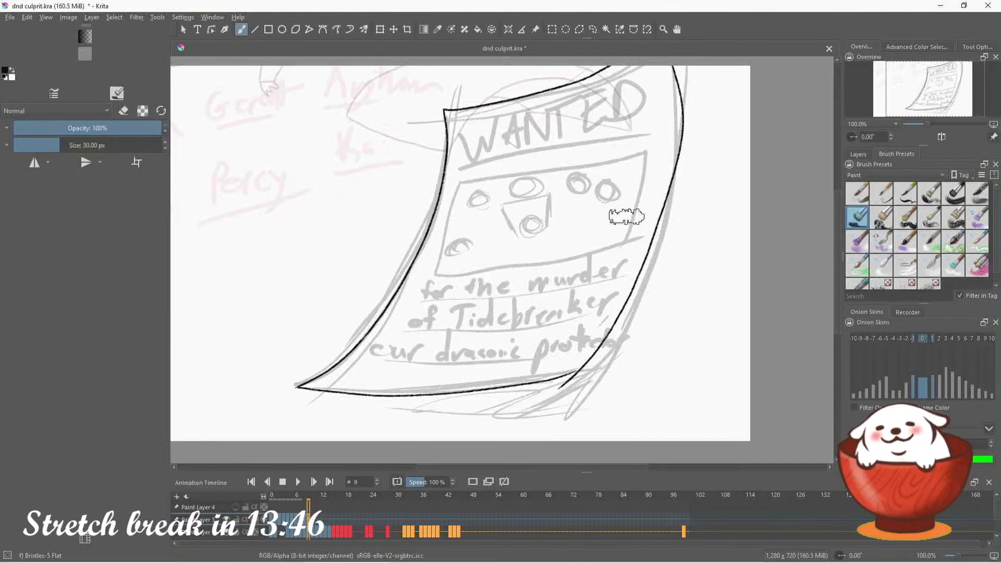
left_click(884, 225)
left_click_drag(650, 335, 730, 355)
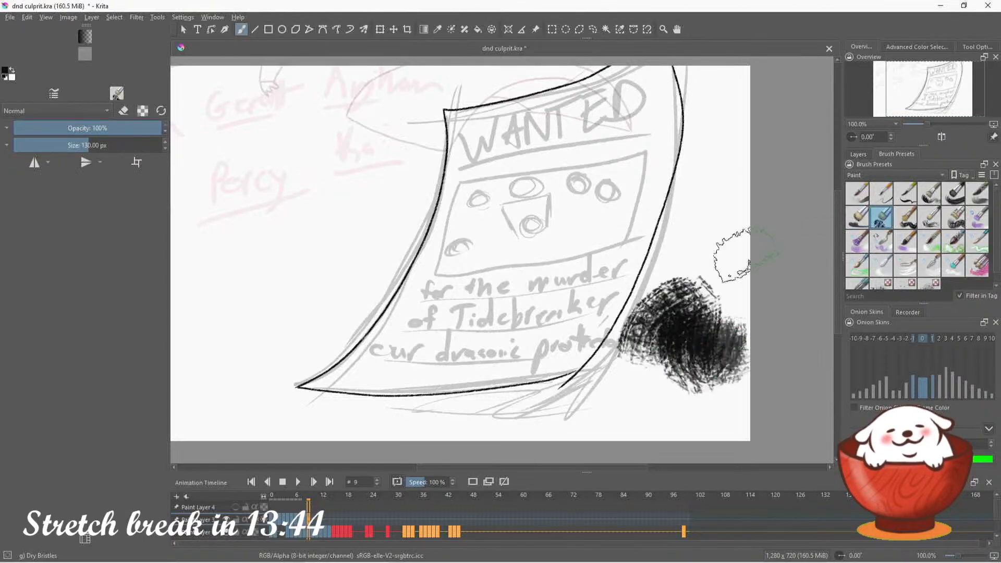
key("ctrl+z")
mouse_move(650, 395)
left_mouse_down()
mouse_move(683, 323)
mouse_move(730, 274)
left_mouse_up()
key("ctrl+z")
key("/")
mouse_move(651, 408)
left_mouse_down()
mouse_move(671, 346)
mouse_move(676, 384)
mouse_move(741, 365)
left_mouse_up()
key("ctrl+z")
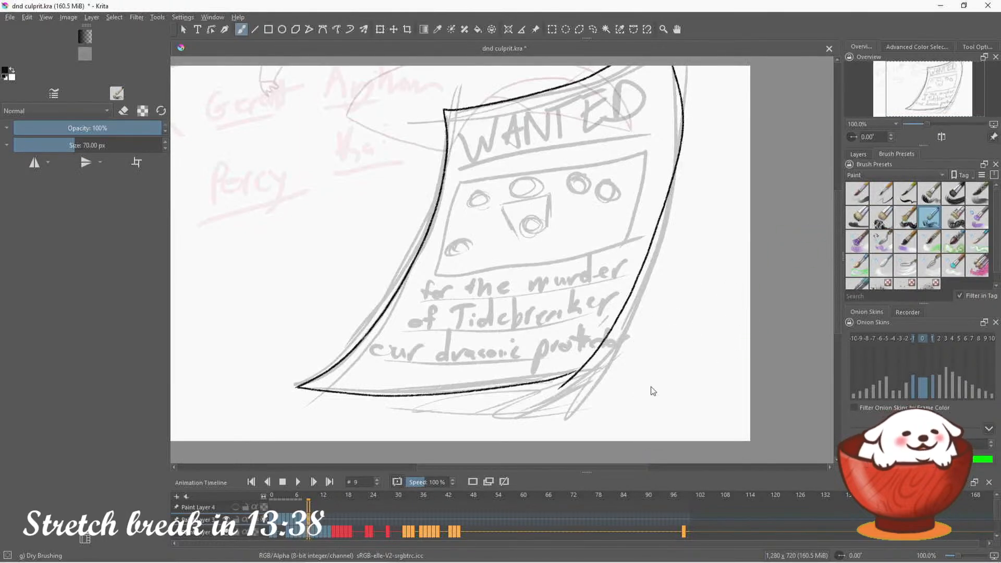
Try the Dry Textured Creases and Watercolor Fringe presets with trial strokes on frame 9, undoing each one
key("/")
mouse_move(653, 358)
left_mouse_down()
mouse_move(647, 417)
mouse_move(678, 365)
mouse_move(738, 328)
mouse_move(731, 365)
left_mouse_up()
key("ctrl+z")
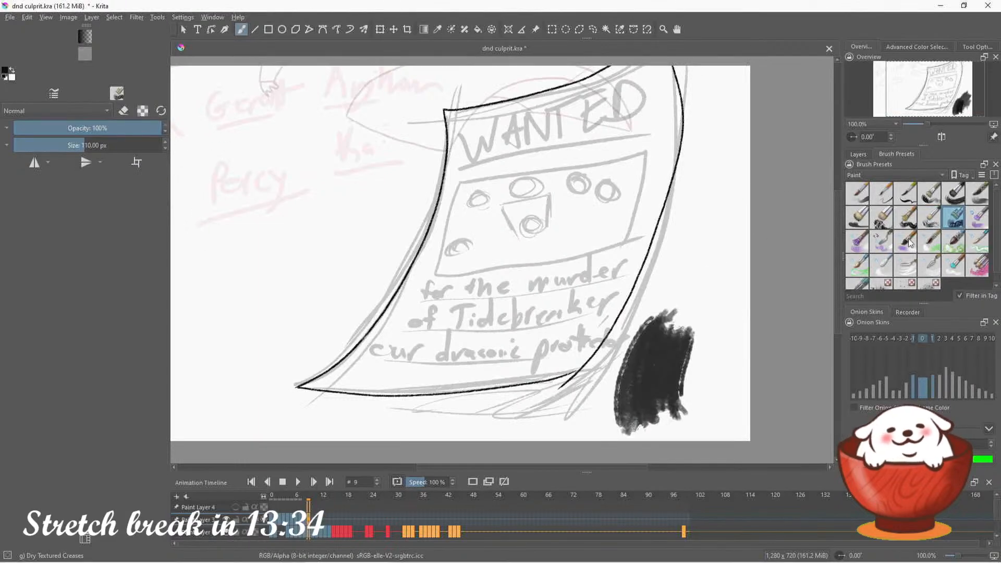
key("ctrl+z")
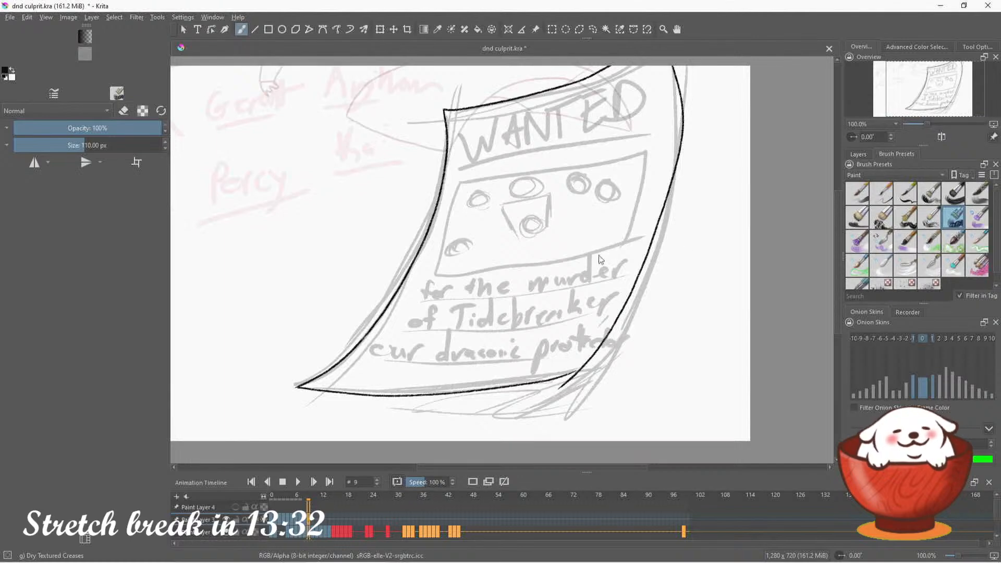
left_click(931, 246)
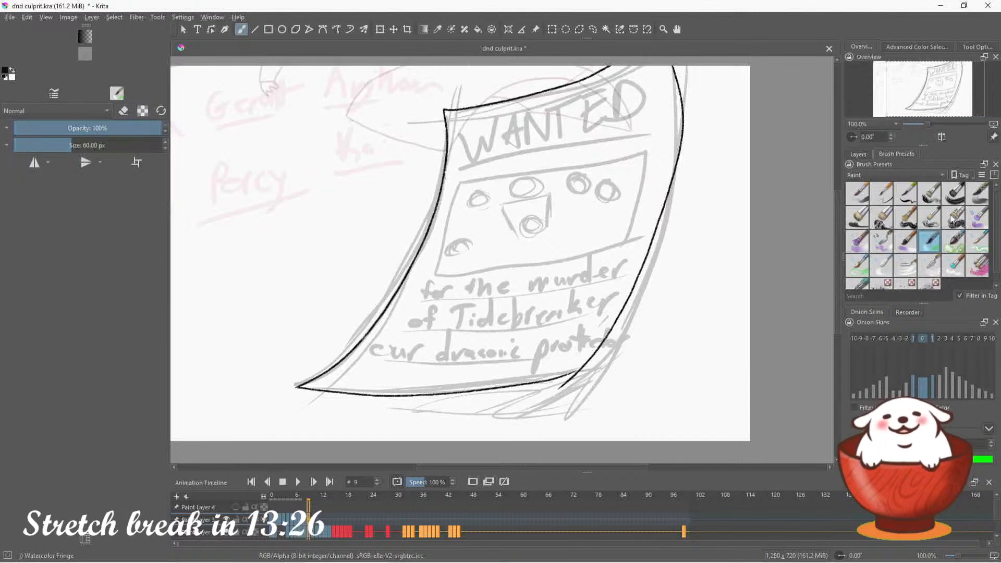
mouse_move(469, 331)
left_mouse_down()
mouse_move(503, 284)
mouse_move(542, 292)
left_mouse_up()
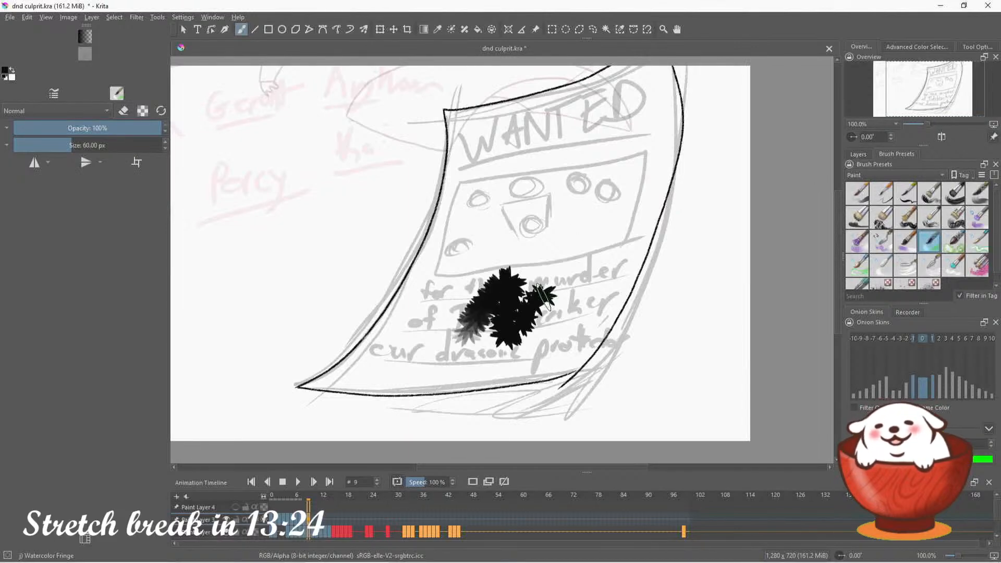
key("ctrl+z")
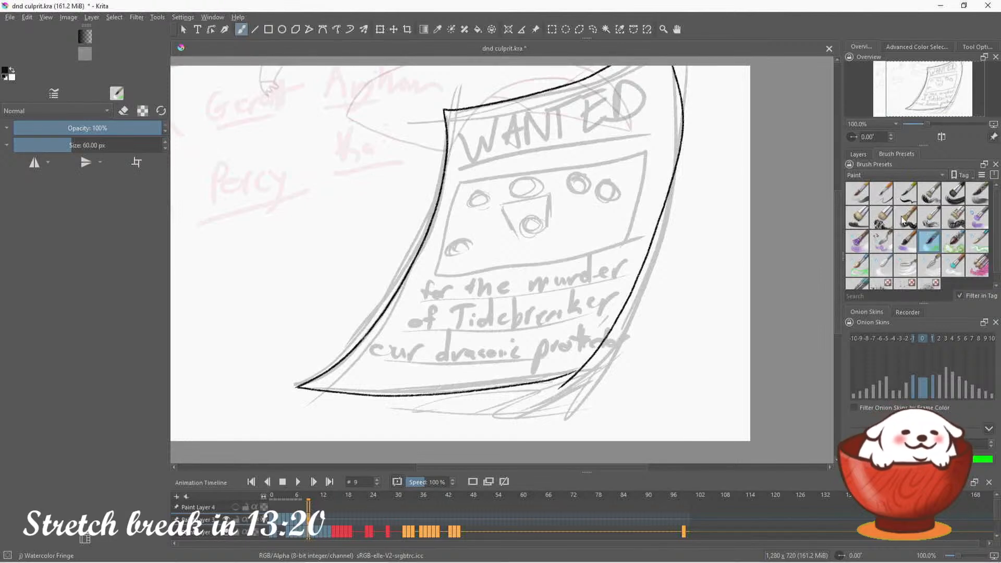
With the Bristles-1 Details brush at 14.98 px, ink the thick line under the poster's WANTED heading, redoing a wider first attempt
left_click(906, 193)
mouse_move(476, 241)
left_mouse_down()
mouse_move(472, 269)
mouse_move(508, 259)
mouse_move(545, 334)
mouse_move(561, 341)
left_mouse_up()
key("ctrl+z")
left_click_drag(57, 145, 70, 145)
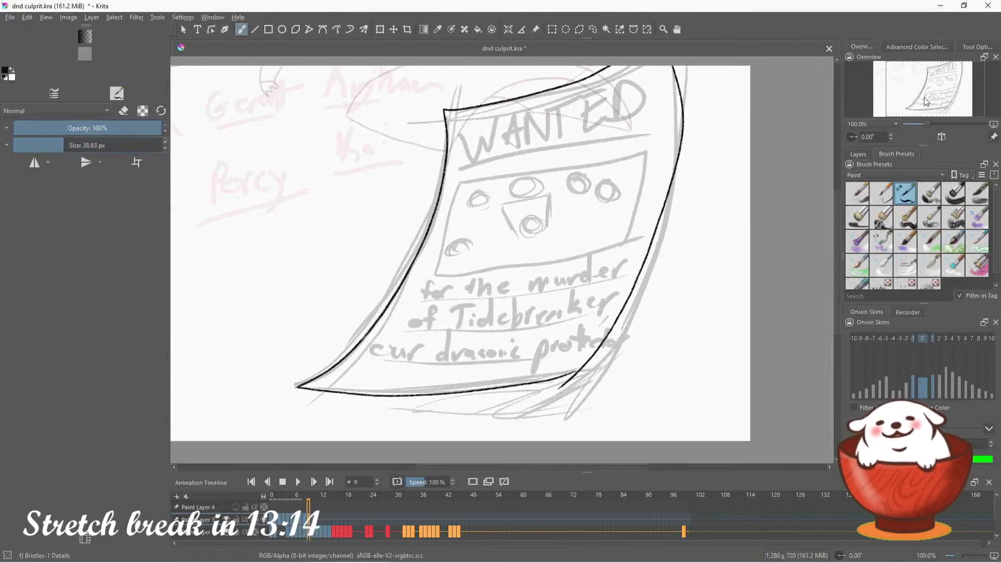
mouse_move(494, 160)
left_mouse_down()
mouse_move(498, 192)
mouse_move(664, 181)
left_mouse_up()
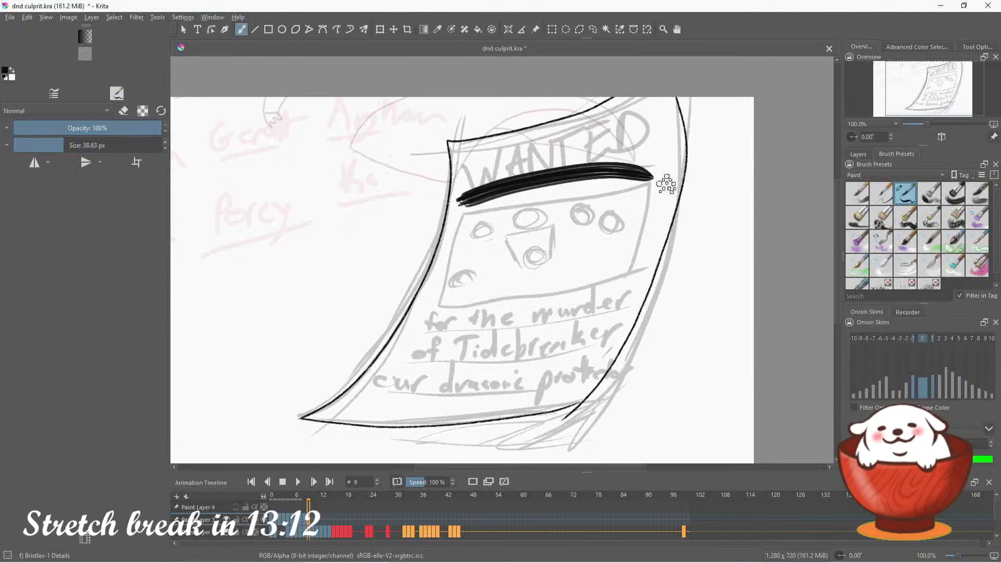
key("ctrl+z")
left_click_drag(56, 149, 52, 145)
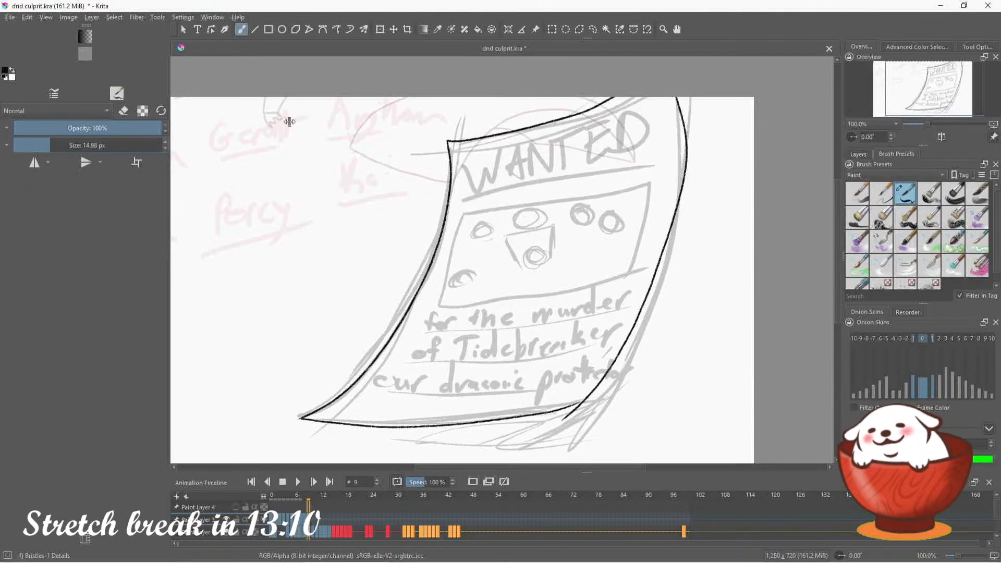
left_click_drag(458, 204, 673, 167)
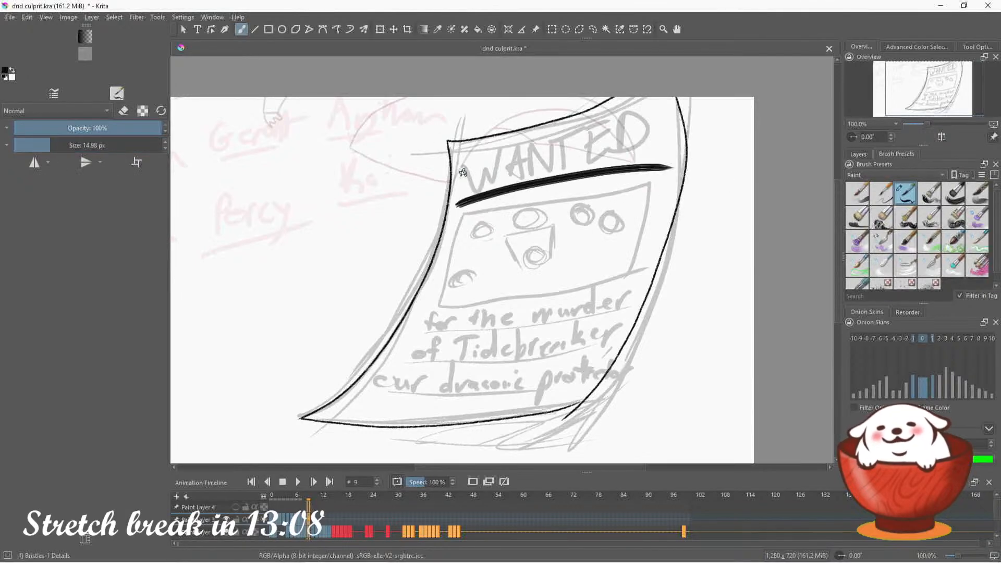
Letter the heading "WANTED" in bold black capitals above the thick line on the poster, redoing the W until it fits
mouse_move(459, 158)
left_mouse_down()
mouse_move(476, 188)
mouse_move(491, 155)
mouse_move(473, 181)
mouse_move(480, 192)
mouse_move(490, 159)
mouse_move(495, 180)
mouse_move(512, 134)
left_mouse_up()
key("ctrl+z")
key("ctrl+z")
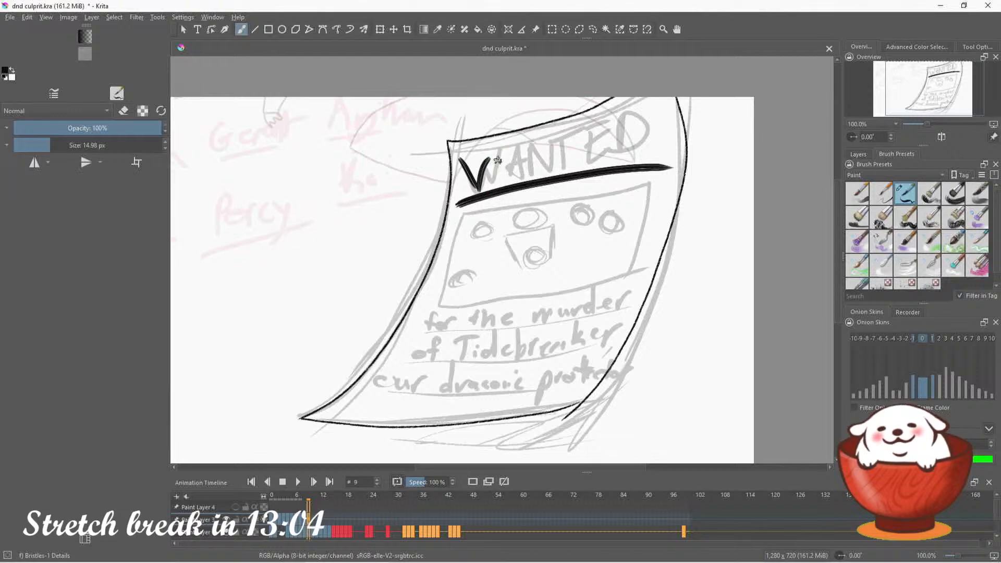
key("ctrl+z")
key("ctrl+z")
mouse_move(459, 155)
left_mouse_down()
mouse_move(475, 189)
mouse_move(481, 167)
mouse_move(493, 182)
mouse_move(505, 146)
left_mouse_up()
key("ctrl+z")
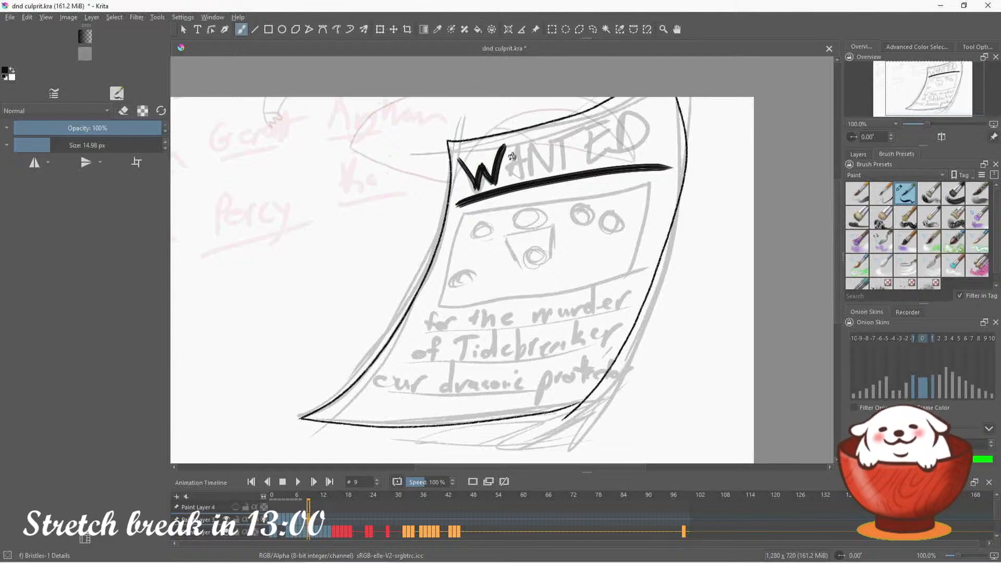
mouse_move(506, 180)
left_mouse_down()
mouse_move(520, 138)
mouse_move(519, 164)
mouse_move(524, 154)
mouse_move(536, 177)
mouse_move(555, 128)
mouse_move(573, 170)
mouse_move(599, 116)
mouse_move(590, 168)
left_mouse_up()
mouse_move(591, 168)
left_mouse_down()
mouse_move(586, 148)
mouse_move(587, 129)
mouse_move(608, 131)
left_mouse_up()
mouse_move(583, 131)
left_mouse_down()
mouse_move(626, 106)
mouse_move(619, 161)
left_mouse_up()
left_click_drag(621, 109, 614, 166)
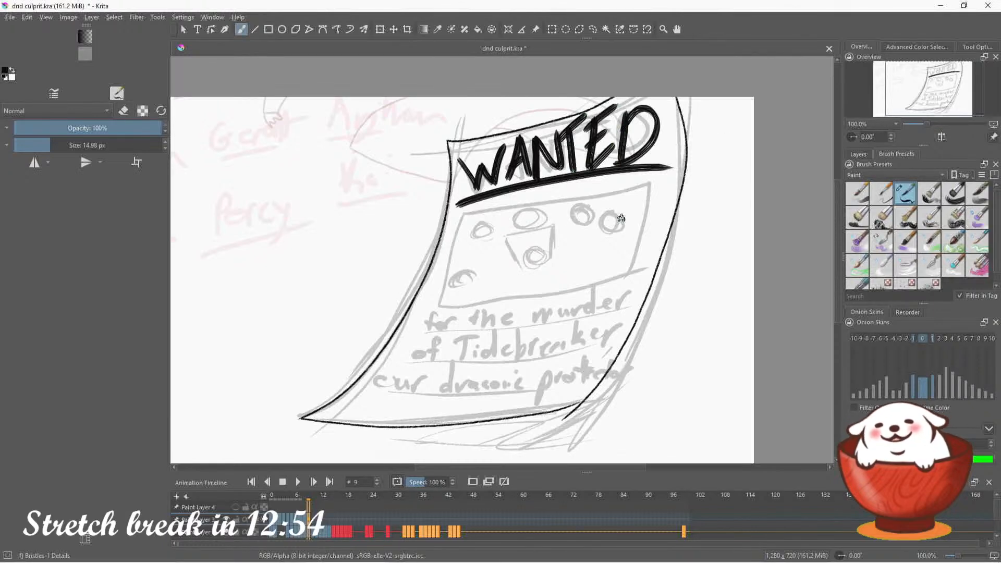
Set the brush size to 8.09 px and letter "For the" beneath the poster's picture frame, redoing the first letter
left_click(123, 110)
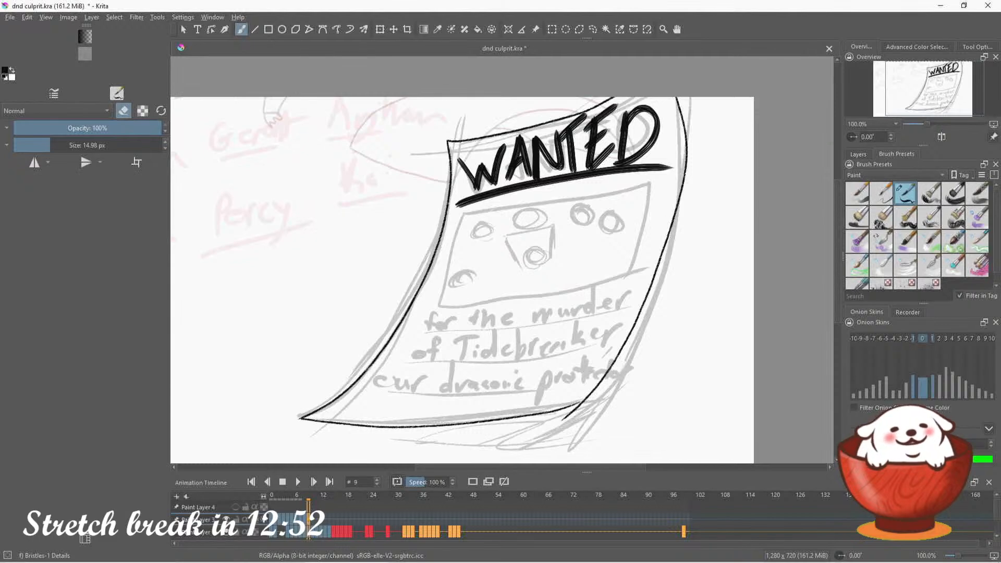
key("e")
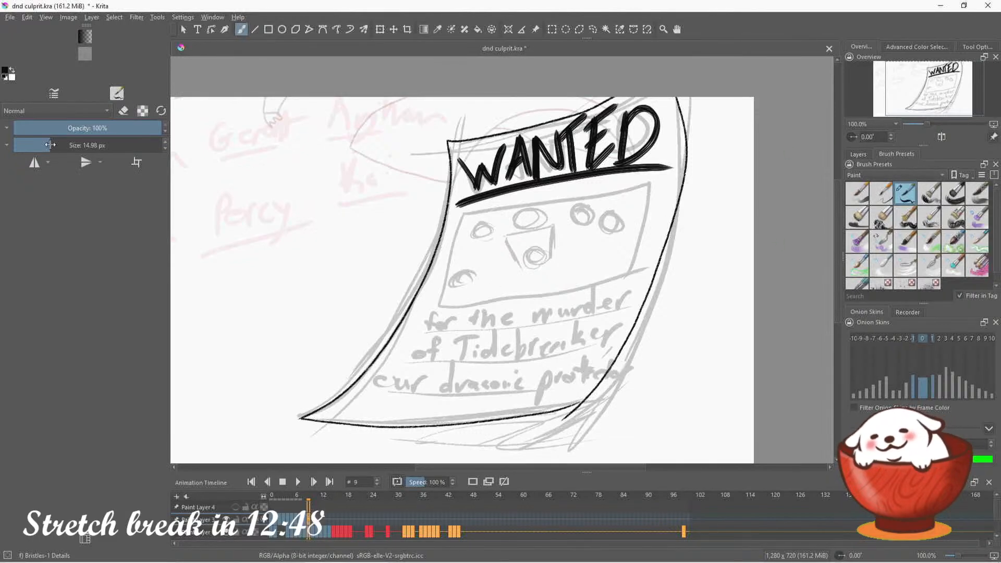
left_click_drag(50, 145, 43, 145)
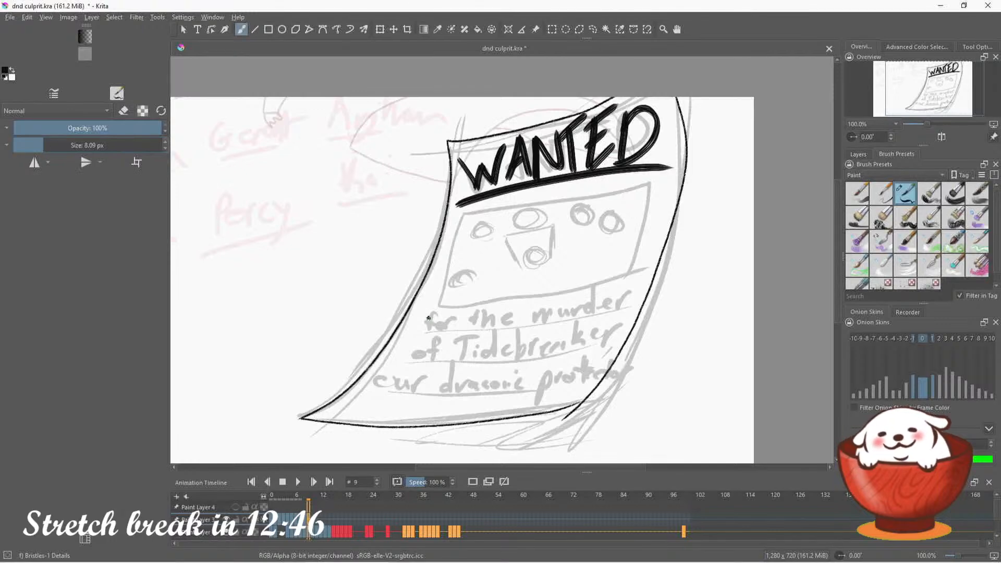
mouse_move(428, 315)
left_mouse_down()
mouse_move(426, 334)
mouse_move(426, 319)
left_mouse_up()
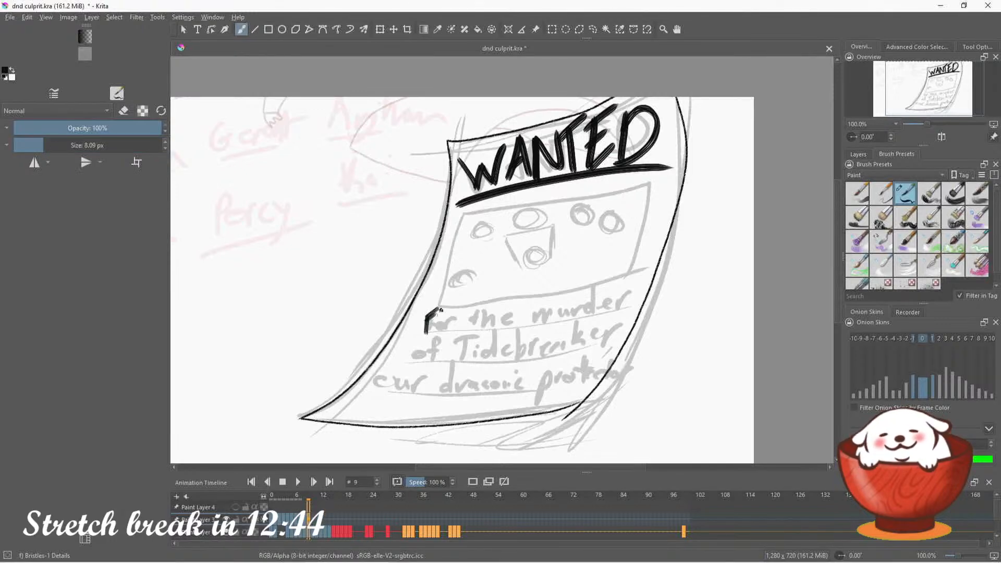
key("ctrl+z")
key("ctrl+z")
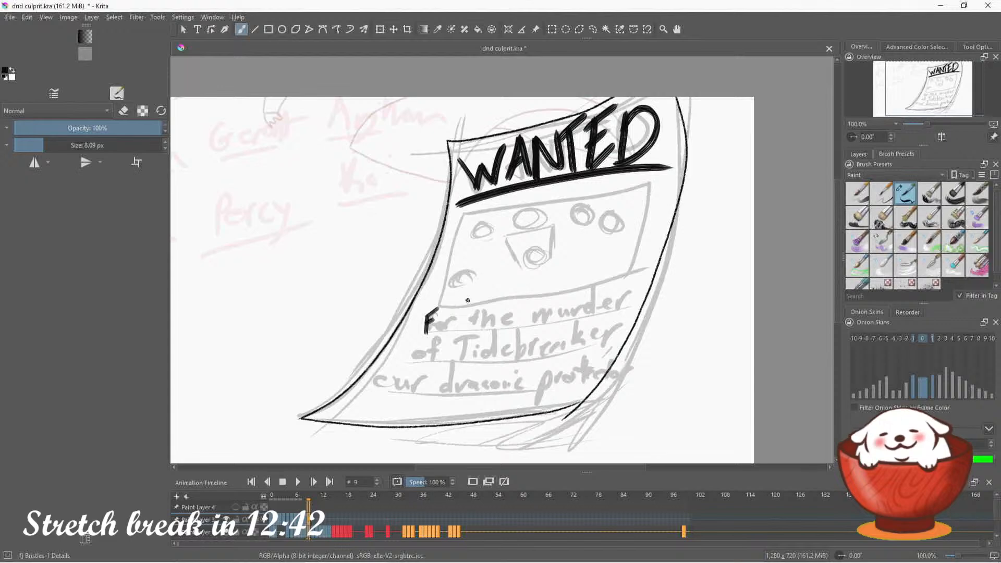
left_click_drag(928, 97, 924, 100)
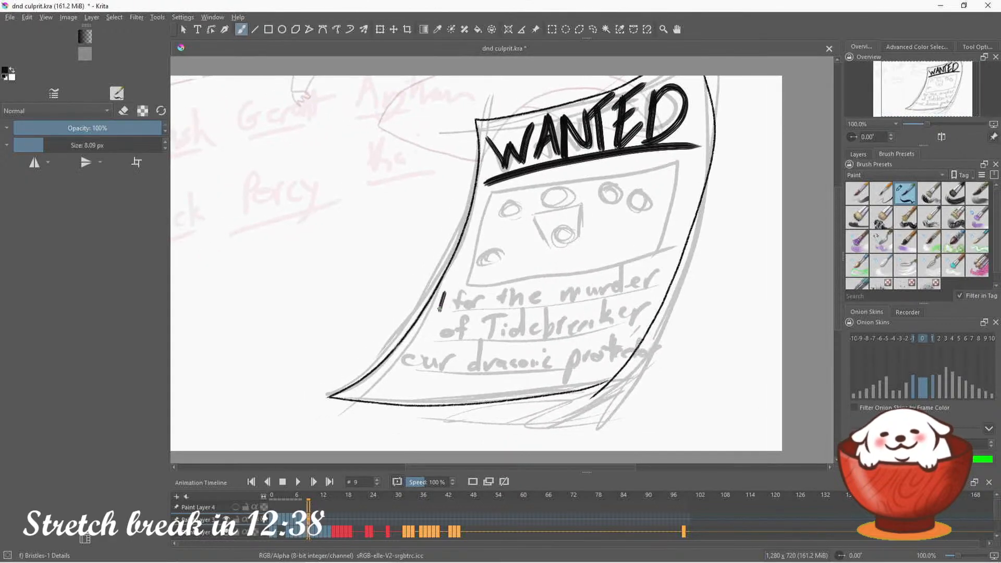
mouse_move(444, 294)
left_mouse_down()
mouse_move(461, 285)
mouse_move(462, 307)
mouse_move(489, 309)
left_mouse_up()
mouse_move(485, 301)
left_mouse_down()
mouse_move(504, 310)
mouse_move(552, 293)
mouse_move(589, 294)
left_mouse_up()
Undo the lowercase attempt at the next word and letter "MURDER" in capitals after "For the"
mouse_move(599, 295)
left_mouse_down()
mouse_move(603, 273)
mouse_move(641, 278)
left_mouse_up()
key("ctrl+z")
key("ctrl+z")
key("ctrl+z")
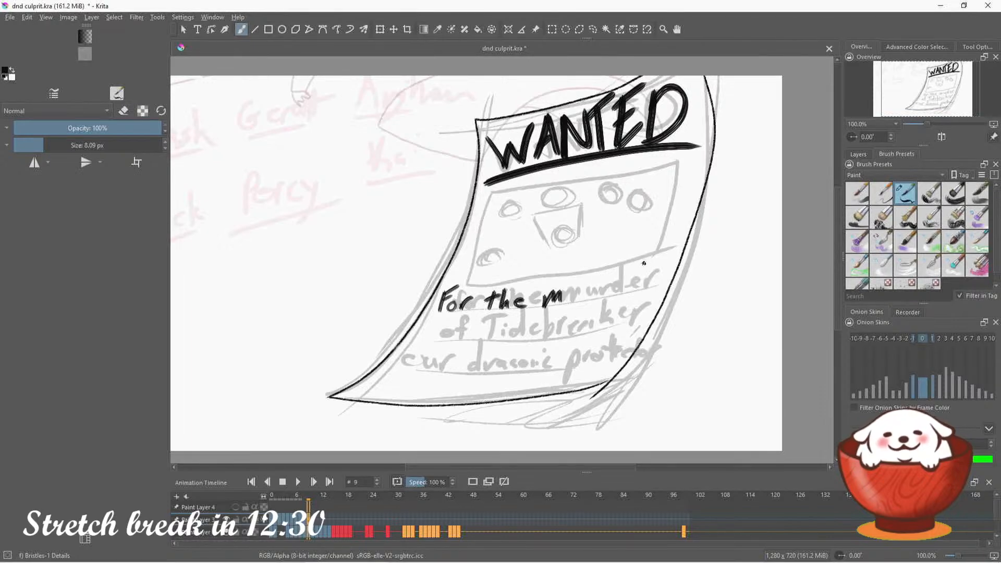
key("ctrl+z")
mouse_move(541, 305)
left_mouse_down()
mouse_move(561, 286)
mouse_move(587, 281)
mouse_move(593, 300)
left_mouse_up()
left_click_drag(591, 280, 608, 302)
mouse_move(611, 274)
left_mouse_down()
mouse_move(612, 297)
mouse_move(630, 272)
mouse_move(651, 291)
left_mouse_up()
left_click_drag(649, 261, 669, 290)
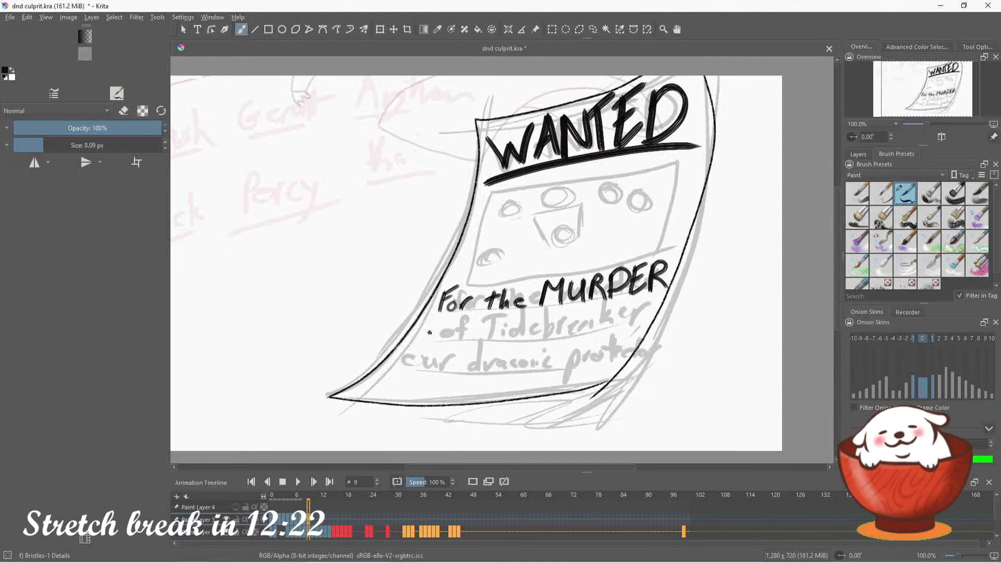
Letter "of TIDEBREAKER" on the poster's second text line, redoing some strokes in the second half of the name
left_click_drag(429, 332, 490, 317)
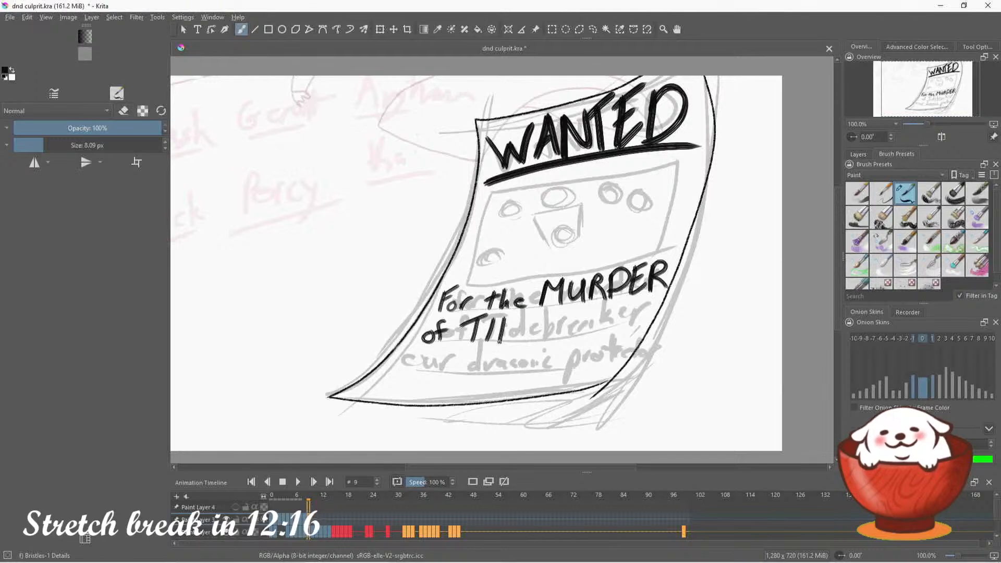
mouse_move(501, 315)
left_mouse_down()
mouse_move(503, 341)
mouse_move(521, 325)
mouse_move(541, 341)
left_mouse_up()
mouse_move(544, 318)
left_mouse_down()
mouse_move(543, 340)
mouse_move(560, 340)
left_mouse_up()
mouse_move(563, 315)
left_mouse_down()
mouse_move(575, 337)
mouse_move(549, 333)
mouse_move(572, 312)
mouse_move(593, 331)
mouse_move(593, 308)
mouse_move(610, 316)
left_mouse_up()
key("ctrl+z")
key("ctrl+z")
key("ctrl+z")
key("ctrl+z")
left_click_drag(614, 305, 616, 326)
mouse_move(625, 306)
left_mouse_down()
mouse_move(619, 313)
mouse_move(659, 315)
left_mouse_up()
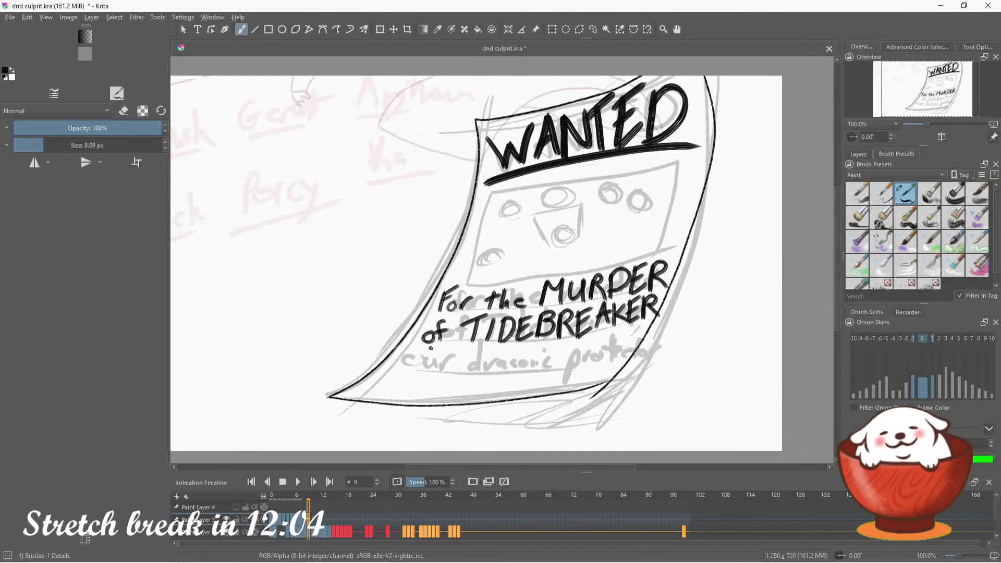
Step back and forth through the latest lettering strokes to remove only the final R of TIDEBREAKER
key("ctrl+z")
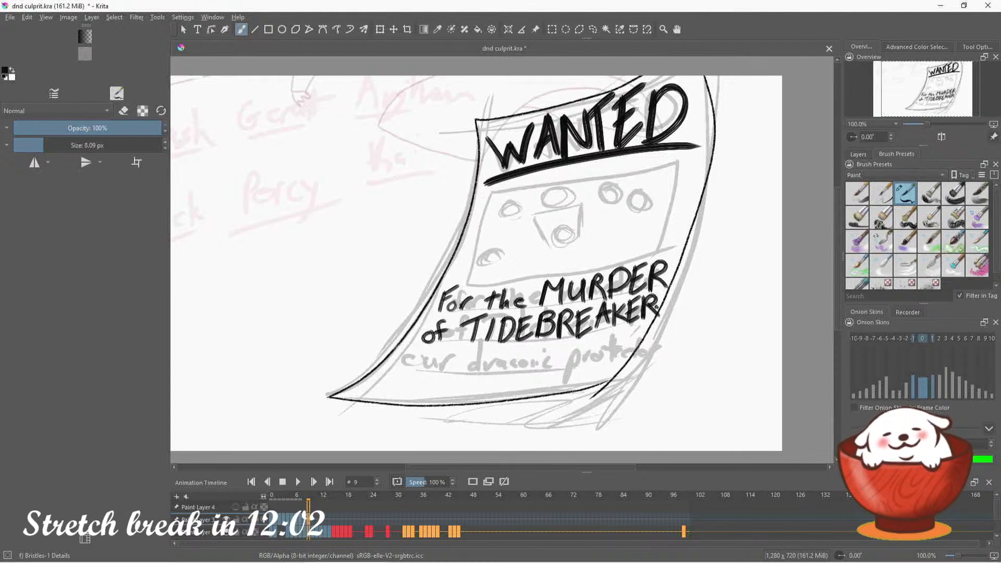
key("ctrl+z")
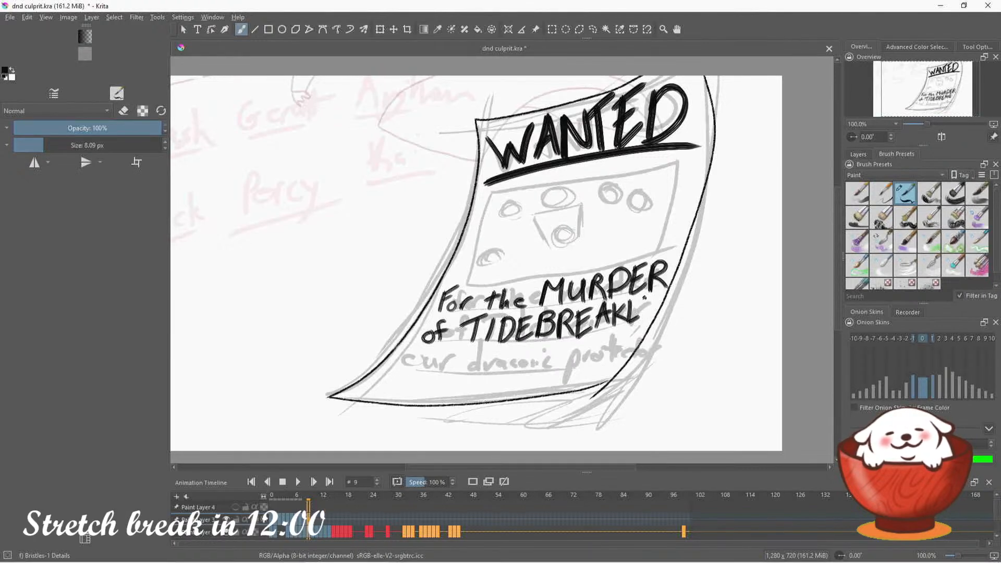
key("ctrl+z")
key("ctrl+z")
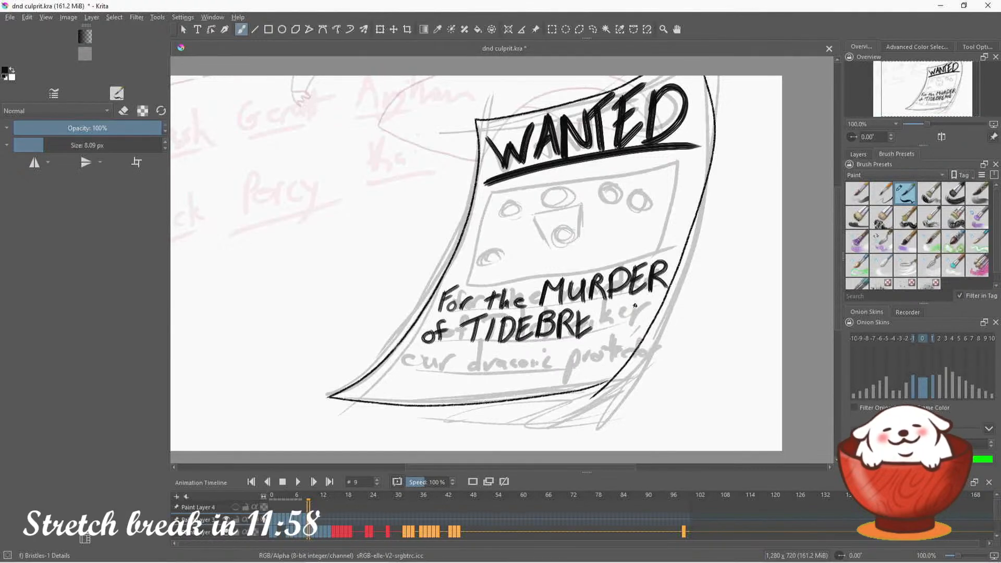
key("ctrl+z")
key("ctrl+z")
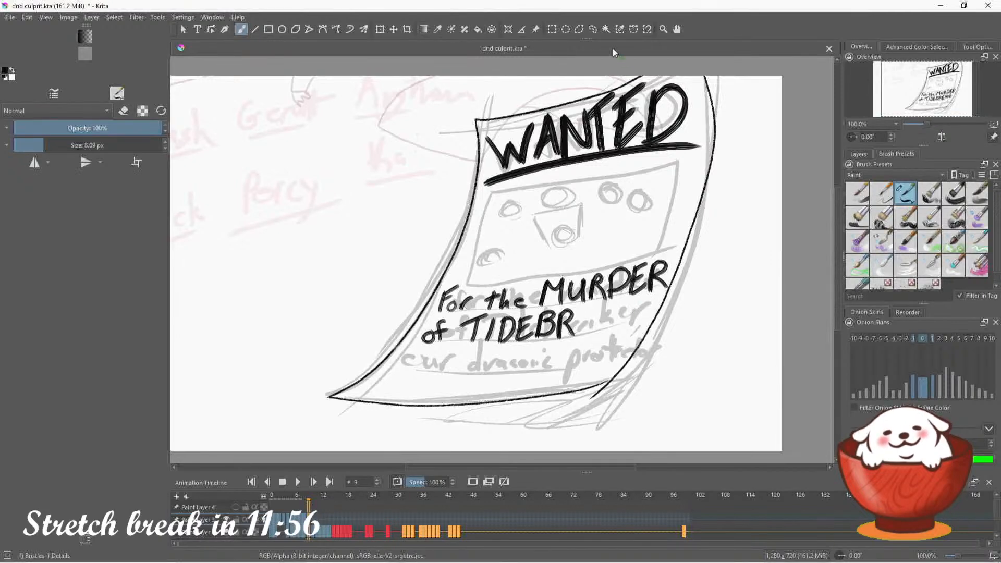
key("ctrl+shift+z")
key("ctrl+shift+z")
key("ctrl+shift+z")
key("ctrl+shift+z")
key("ctrl+shift+z")
key("ctrl+shift+z")
key("ctrl+shift+z")
key("ctrl+shift+z")
key("ctrl+shift+z")
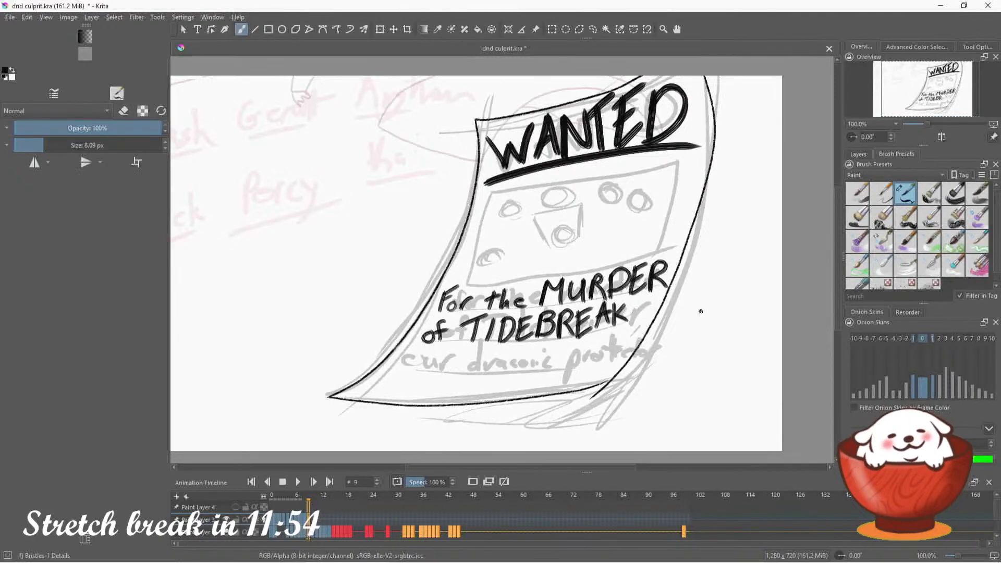
key("ctrl+z")
key("ctrl+z")
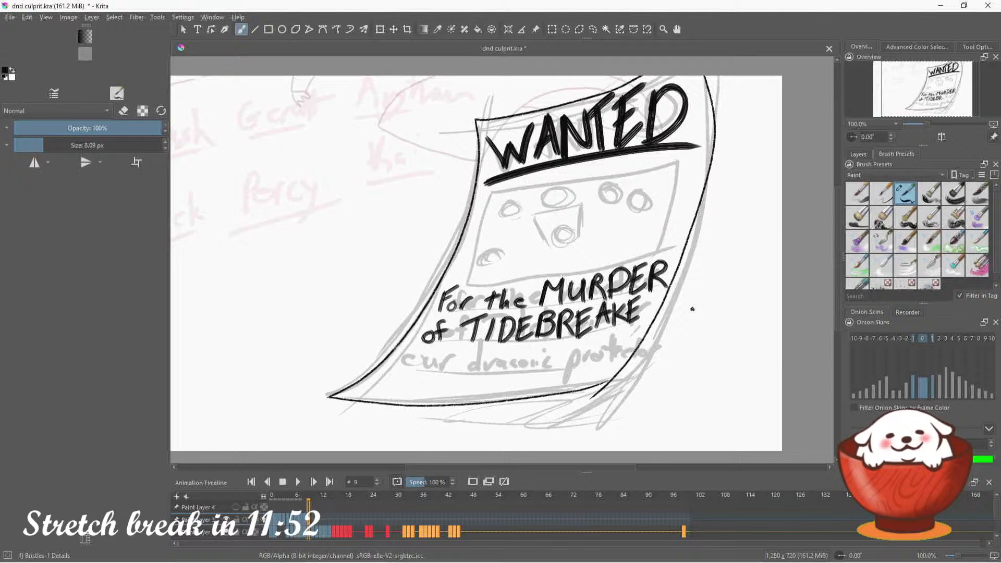
Lasso the lettering "TIDEBREAKE", move it slightly left towards "of", and clear the selection
left_click(594, 30)
mouse_move(468, 347)
left_mouse_down()
mouse_move(457, 326)
mouse_move(493, 313)
mouse_move(650, 302)
mouse_move(466, 351)
left_mouse_up()
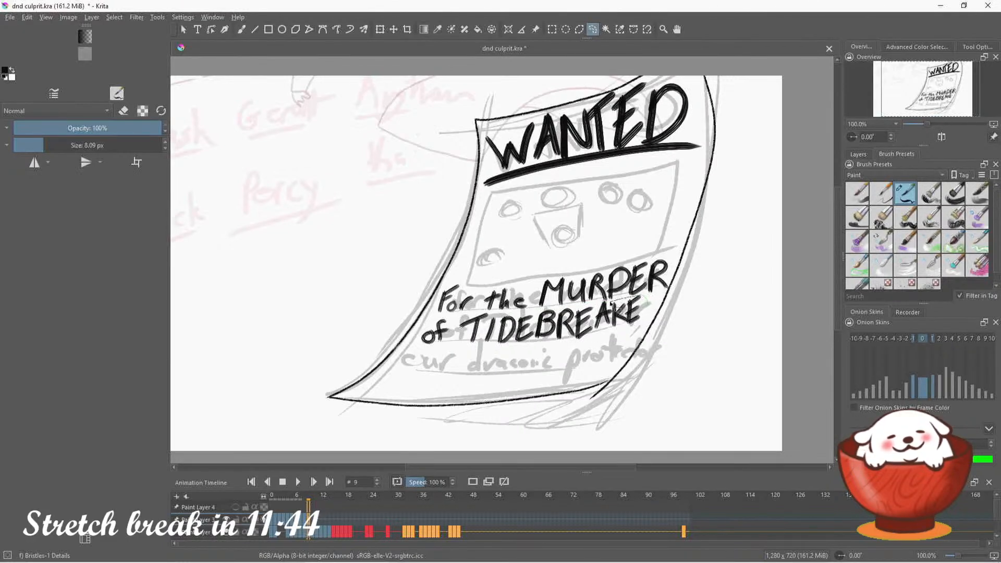
mouse_move(611, 305)
left_mouse_down()
mouse_move(461, 319)
mouse_move(461, 347)
mouse_move(538, 357)
mouse_move(652, 321)
left_mouse_up()
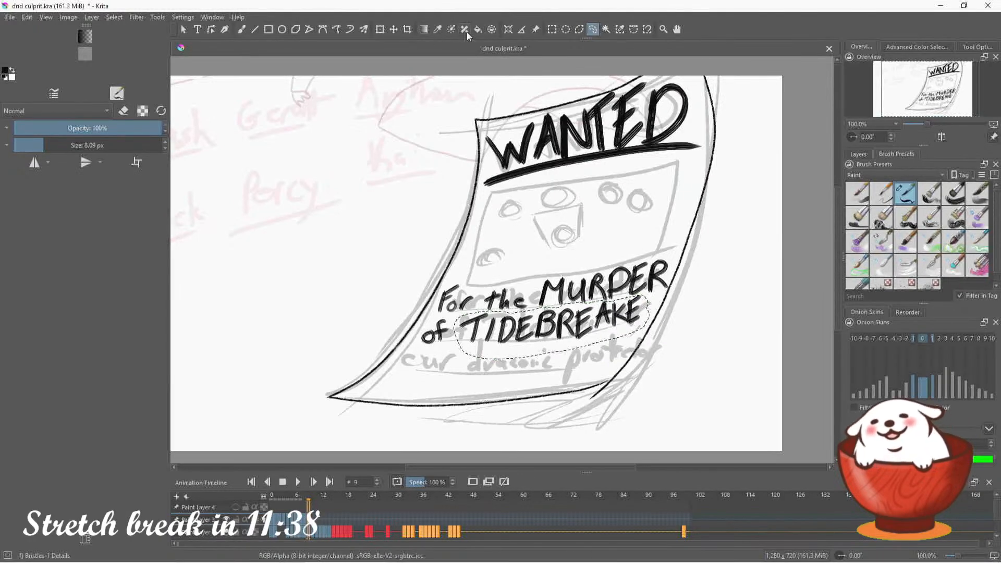
left_click(394, 30)
left_click_drag(548, 326, 545, 329)
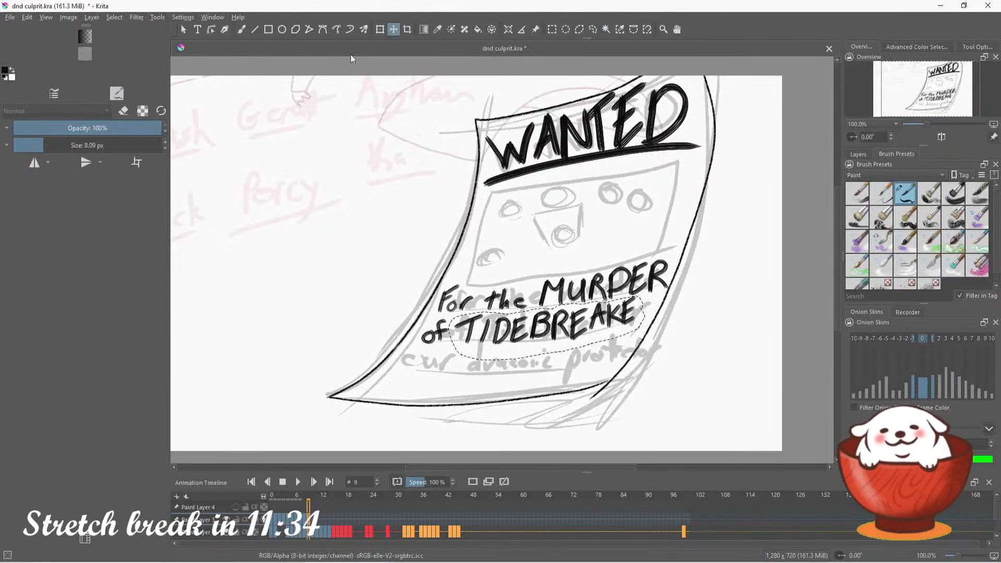
left_click(241, 29)
left_click(593, 29)
key("ctrl+shift+a")
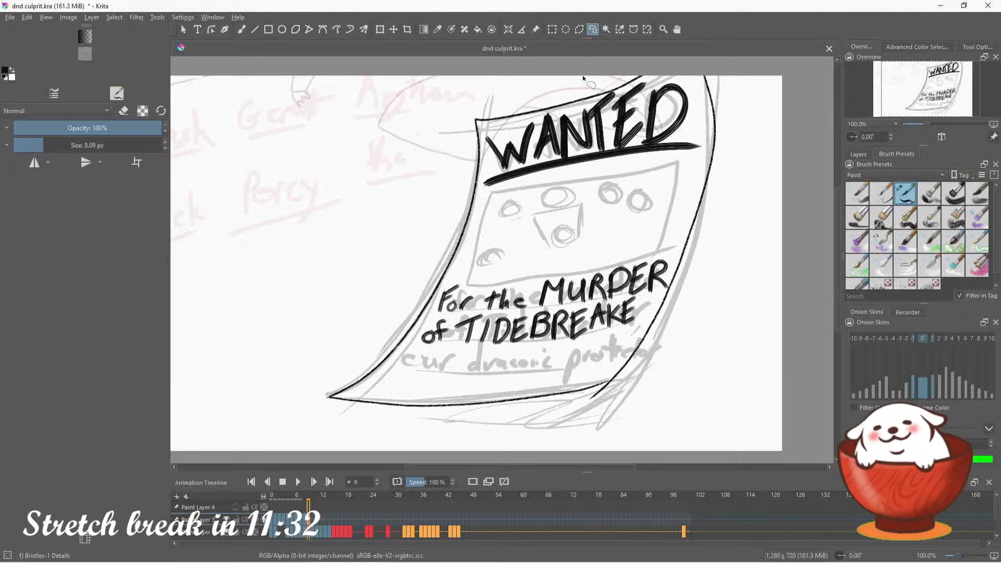
Letter the final R and a comma after "TIDEBREAKE" on the poster's second text line
left_click(242, 30)
mouse_move(643, 296)
left_mouse_down()
mouse_move(651, 321)
mouse_move(634, 320)
mouse_move(646, 300)
left_mouse_up()
key("ctrl+z")
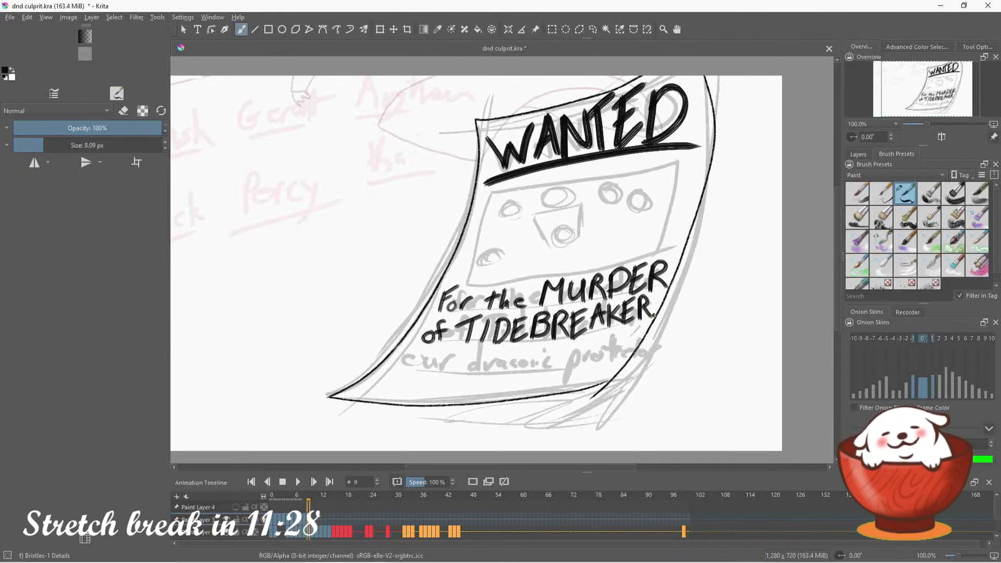
Letter "our draconic protector" on the poster's third text line and draw short wavy filler lines beneath it
mouse_move(402, 352)
left_mouse_down()
mouse_move(397, 371)
mouse_move(402, 360)
mouse_move(519, 373)
left_mouse_up()
key("ctrl+z")
mouse_move(531, 369)
left_mouse_down()
mouse_move(551, 363)
mouse_move(615, 361)
left_mouse_up()
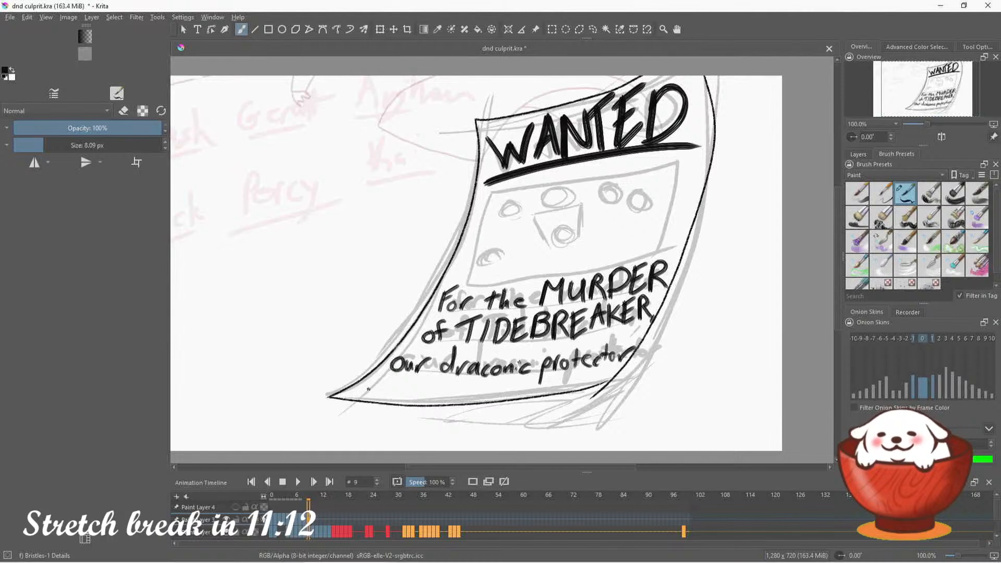
mouse_move(368, 389)
left_mouse_down()
mouse_move(553, 389)
mouse_move(604, 377)
left_mouse_up()
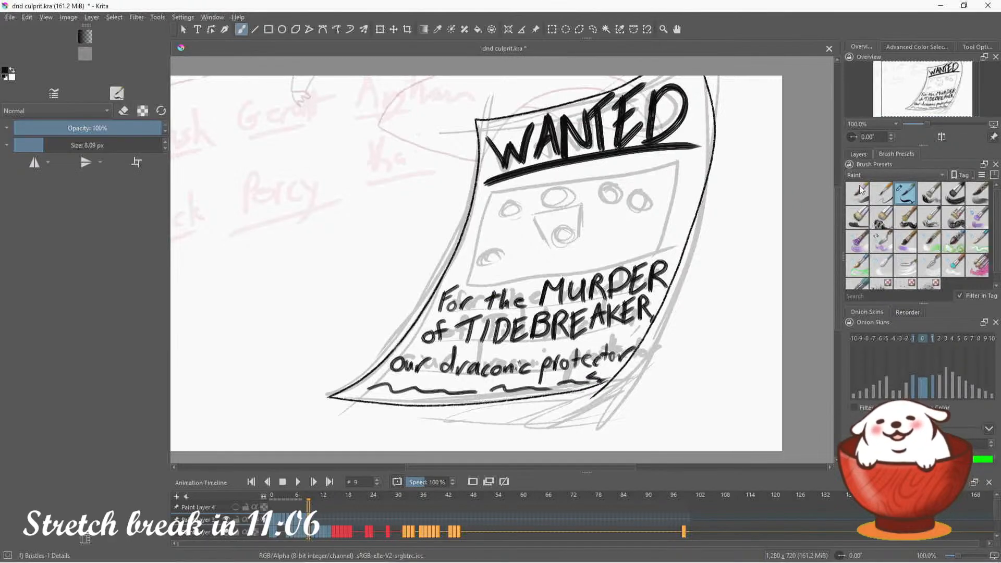
key("ctrl+z")
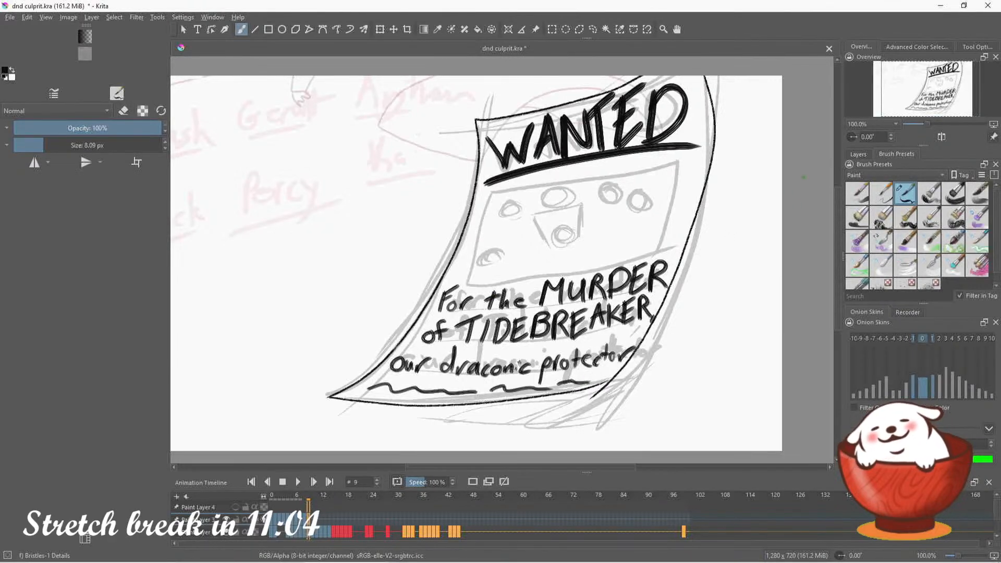
Lasso the three lines of lettering below the portrait box and bend their ends to follow the poster's curve with the Liquify transform
left_click(592, 30)
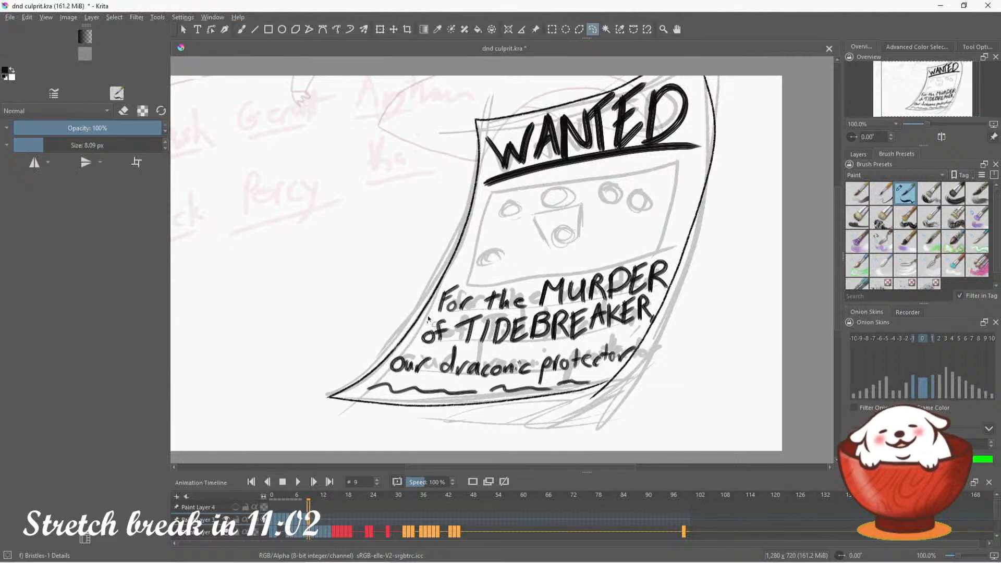
mouse_move(428, 319)
left_mouse_down()
mouse_move(547, 256)
mouse_move(671, 241)
mouse_move(675, 286)
mouse_move(659, 313)
mouse_move(641, 341)
mouse_move(582, 380)
mouse_move(409, 382)
mouse_move(389, 371)
mouse_move(425, 319)
left_mouse_up()
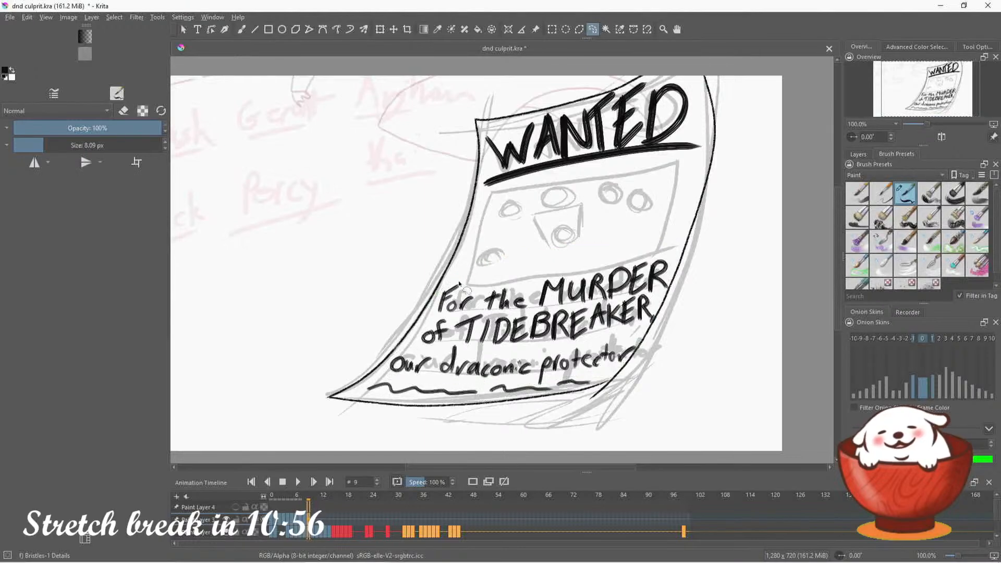
key("ctrl+t")
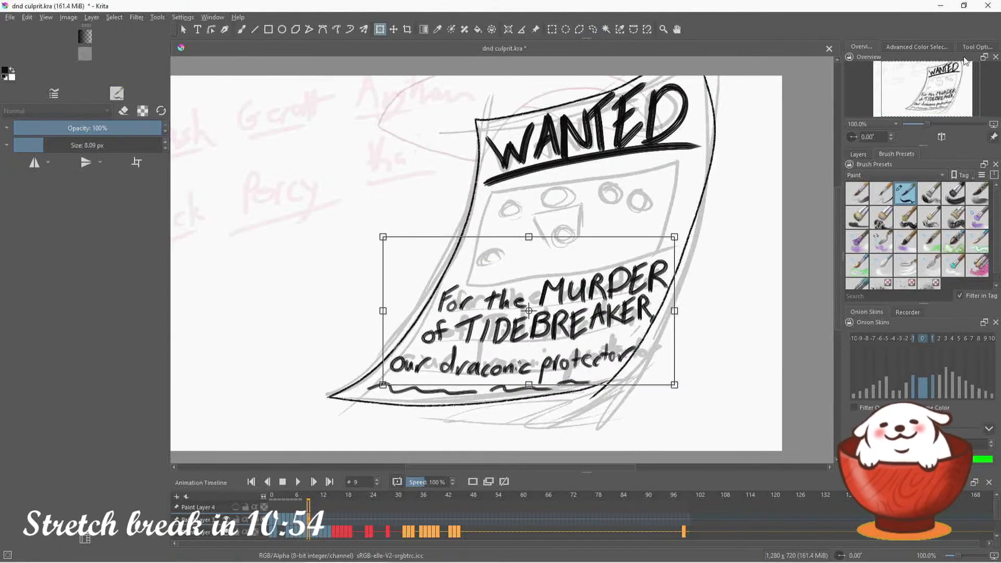
left_click(978, 47)
left_click(895, 90)
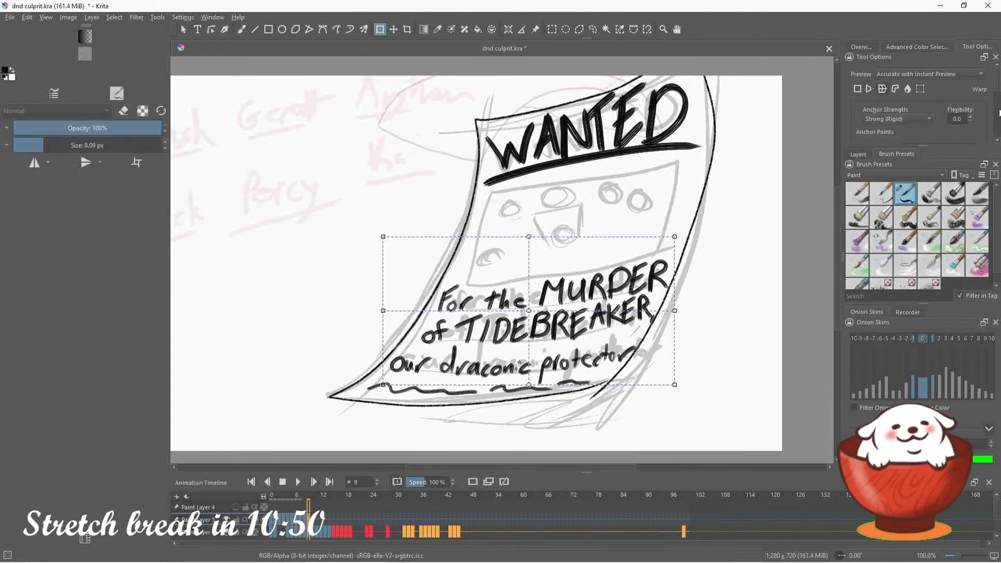
left_click(908, 89)
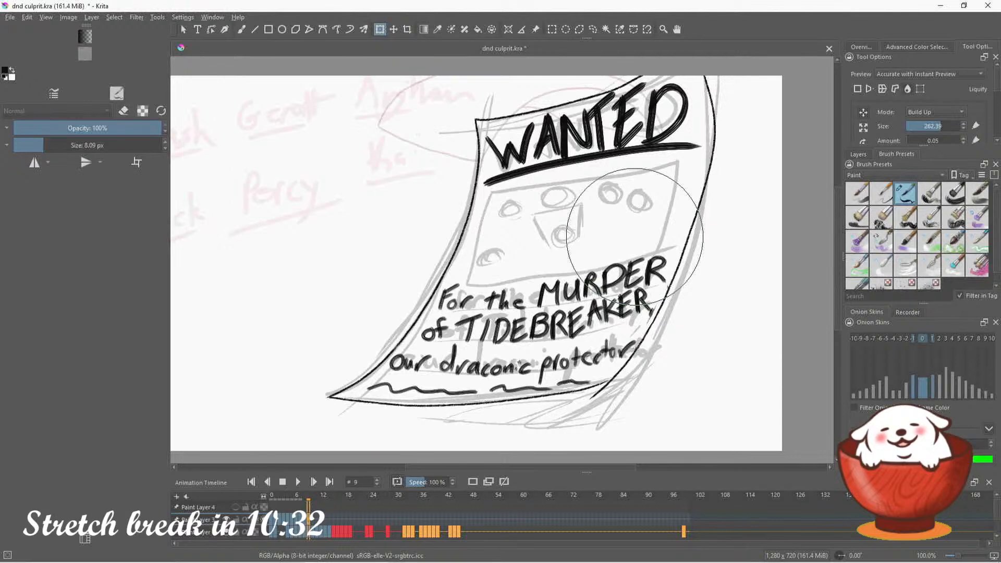
left_click(593, 29)
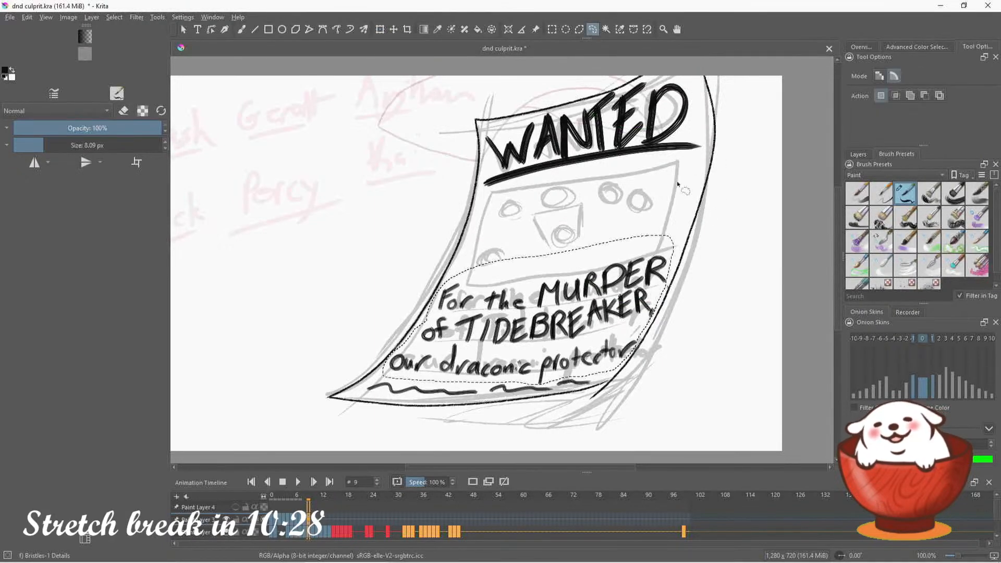
Clean up the D of "MURDER" with eraser and brush, and erase the comma after "TIDEBREAKER"
left_click(241, 30)
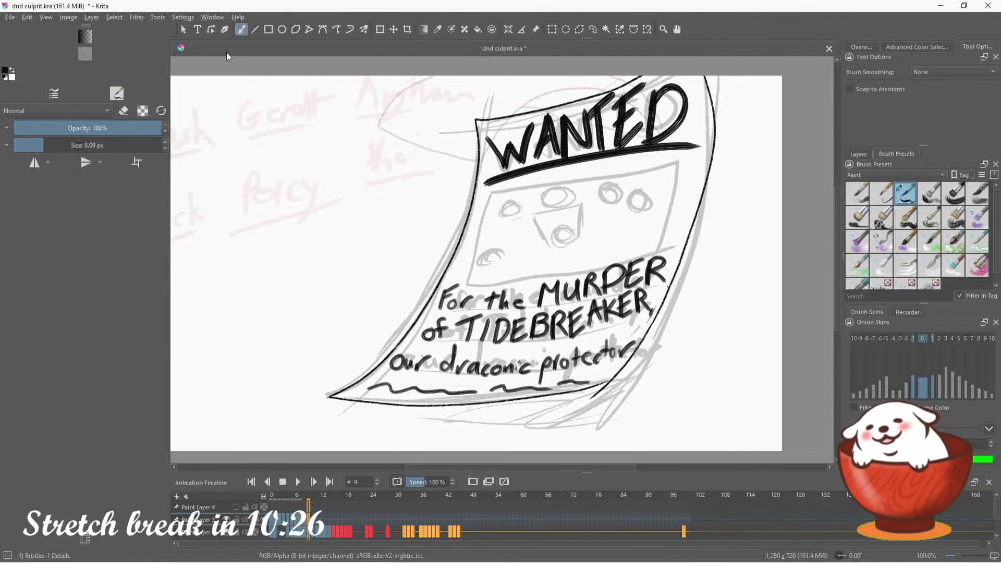
key("e")
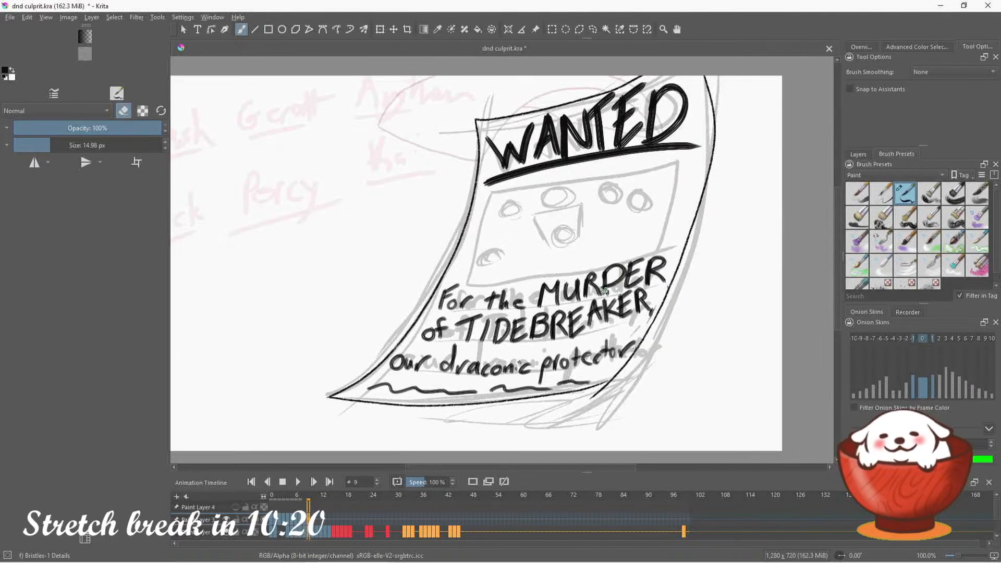
key("e")
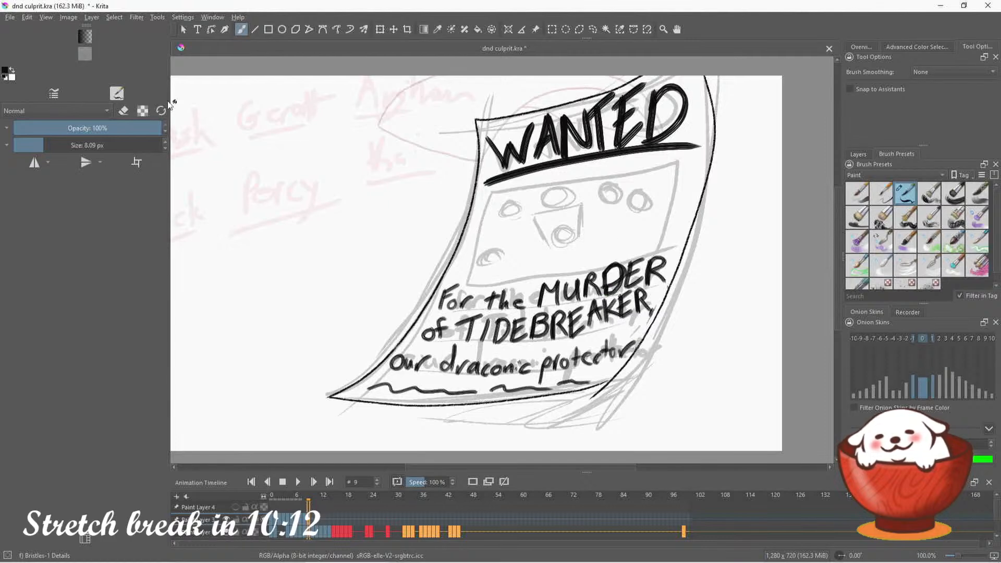
left_click(123, 111)
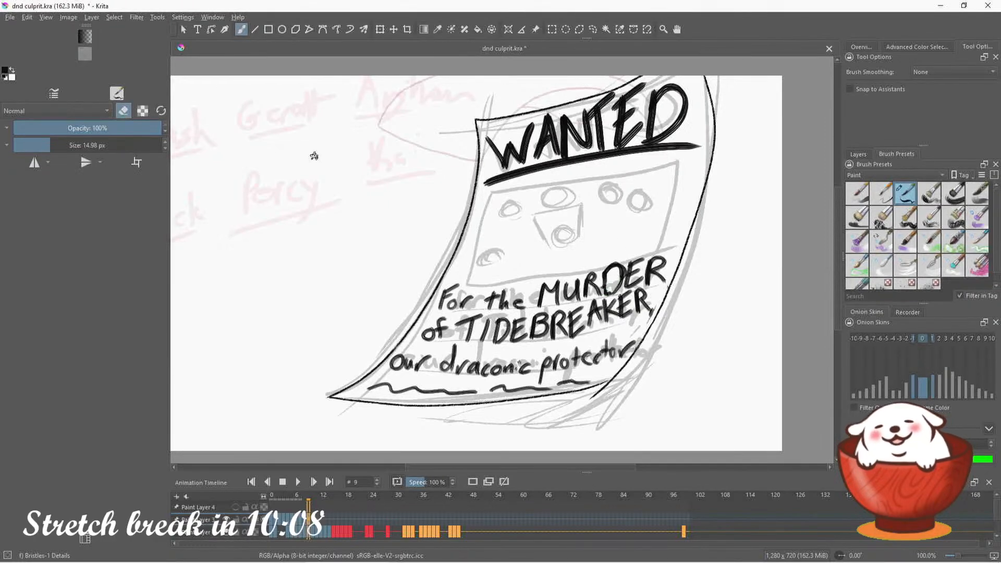
left_click(123, 112)
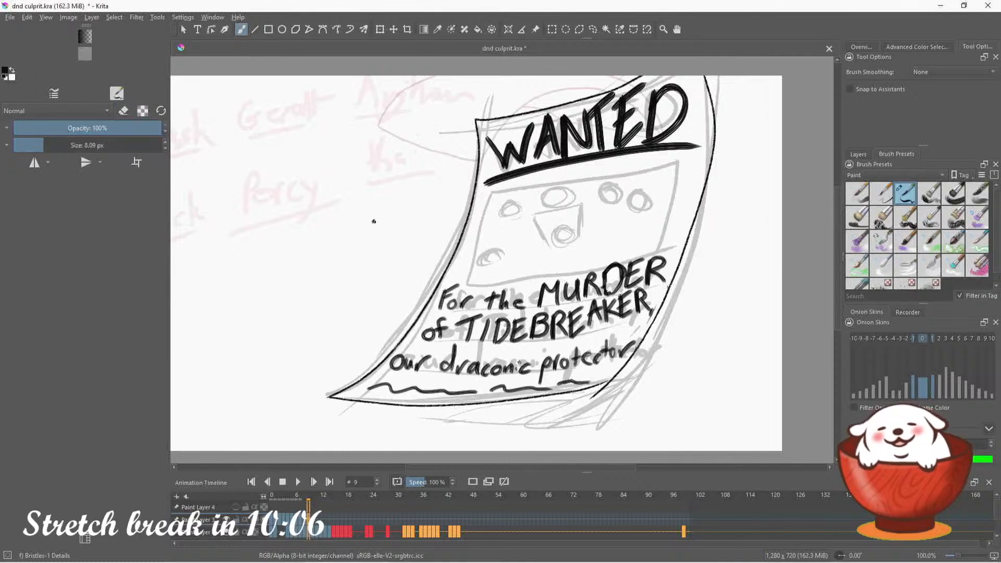
left_click(124, 111)
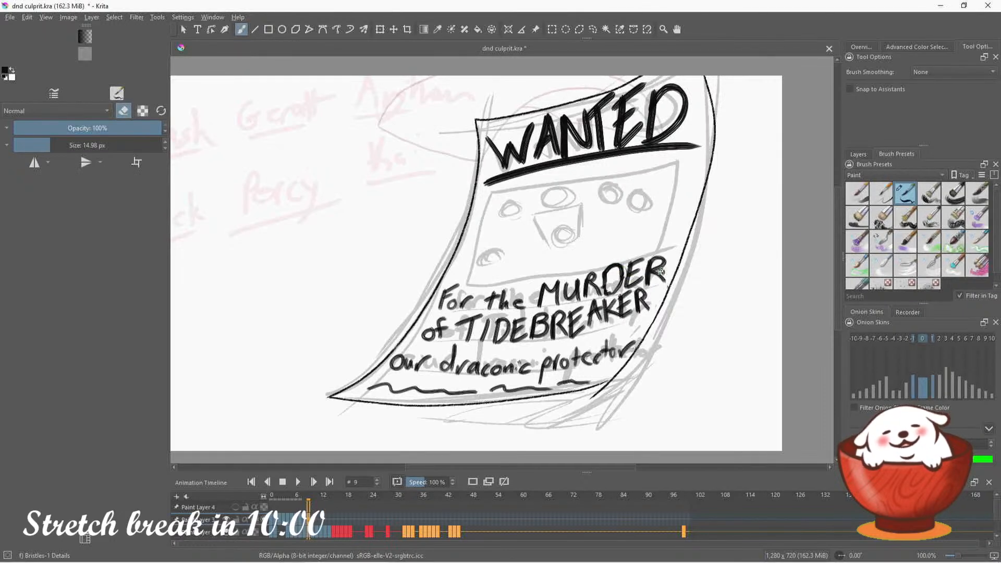
Outline the portrait box below "WANTED" with the Ink-7 Brush Rough preset from My Favorites at 5 px
left_click(910, 175)
left_click(877, 227)
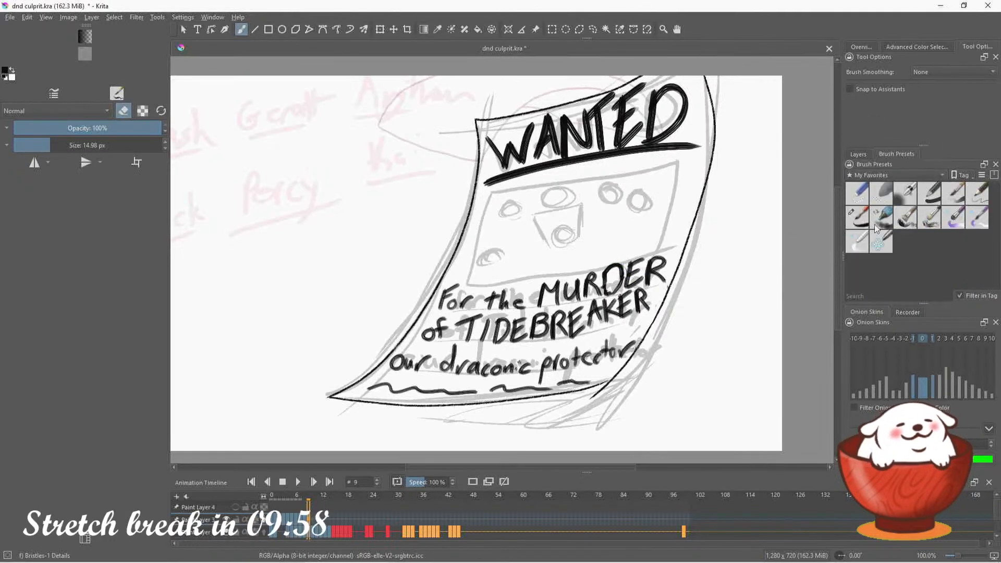
left_click(858, 216)
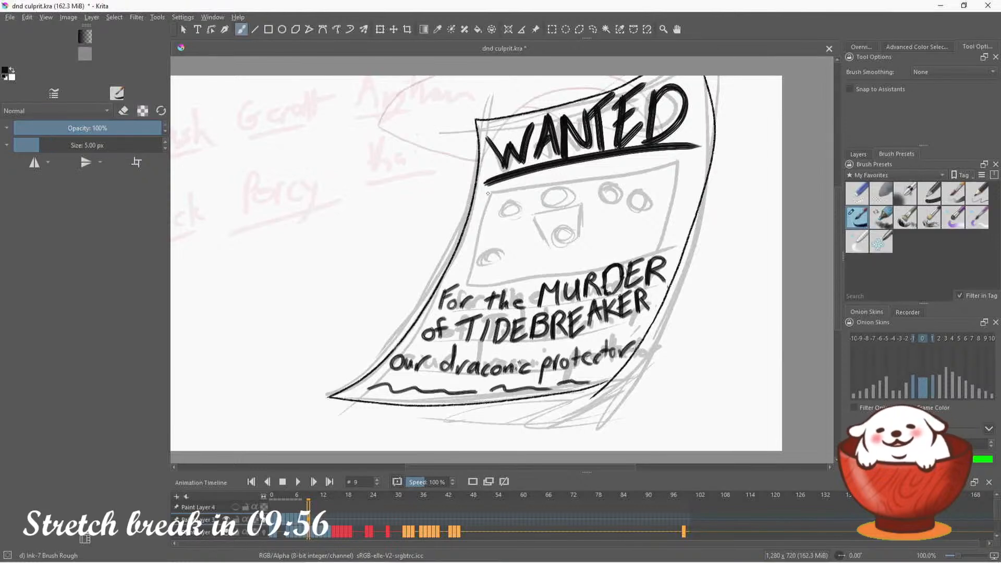
mouse_move(491, 193)
left_mouse_down()
mouse_move(644, 167)
mouse_move(681, 157)
left_mouse_up()
key("ctrl+z")
left_click_drag(482, 188, 665, 161)
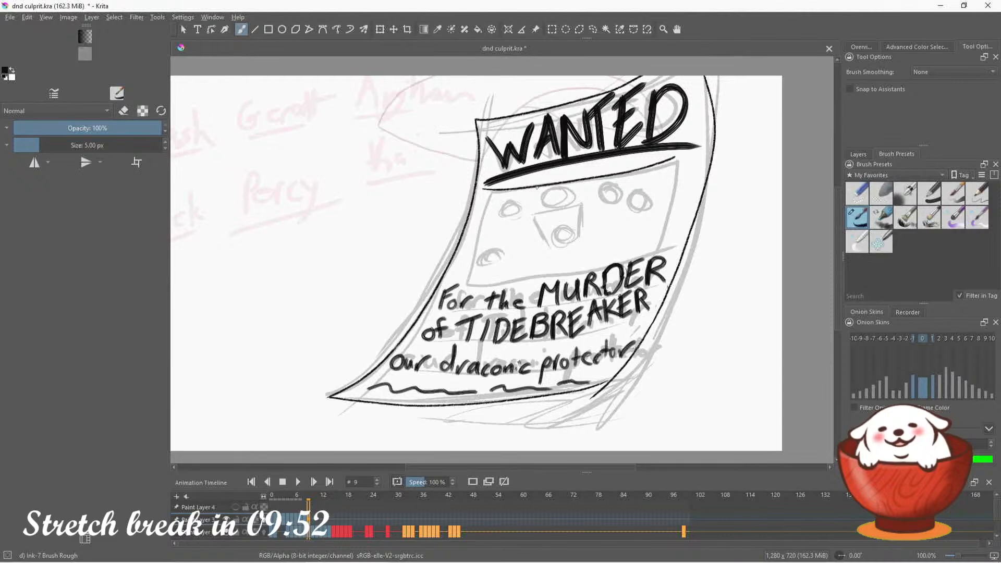
mouse_move(484, 191)
left_mouse_down()
mouse_move(462, 278)
mouse_move(598, 265)
mouse_move(679, 169)
mouse_move(655, 245)
left_mouse_up()
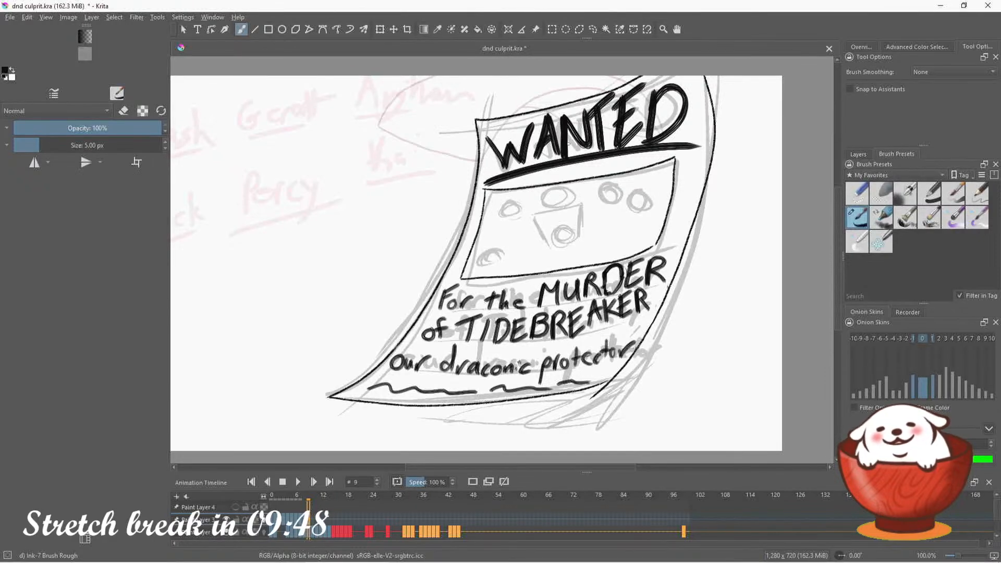
Try inking the small figure in the lower-left corner of the portrait box, undoing its strokes
left_click(862, 47)
mouse_move(942, 100)
left_mouse_down()
mouse_move(925, 103)
mouse_move(931, 95)
left_mouse_up()
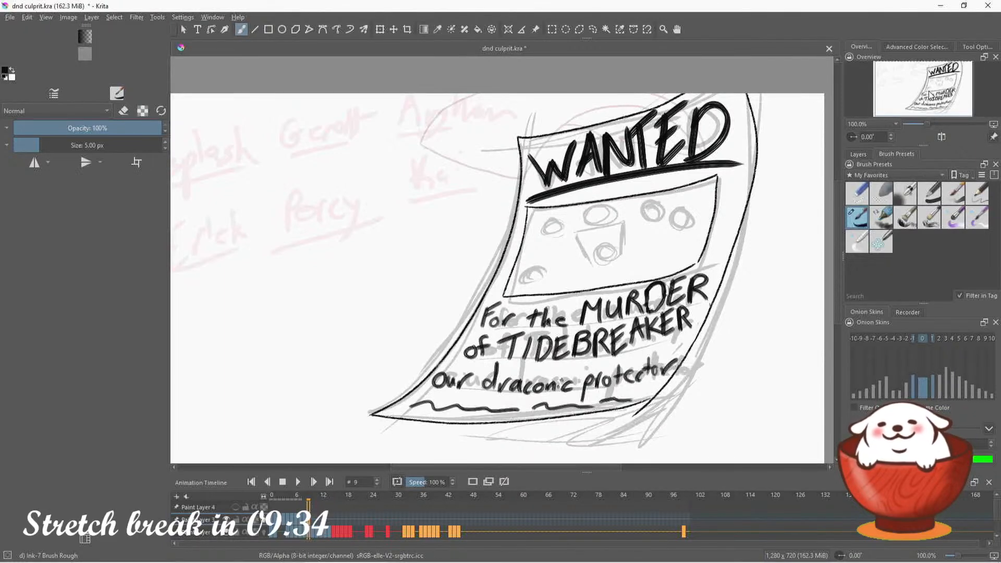
left_click_drag(922, 93, 919, 97)
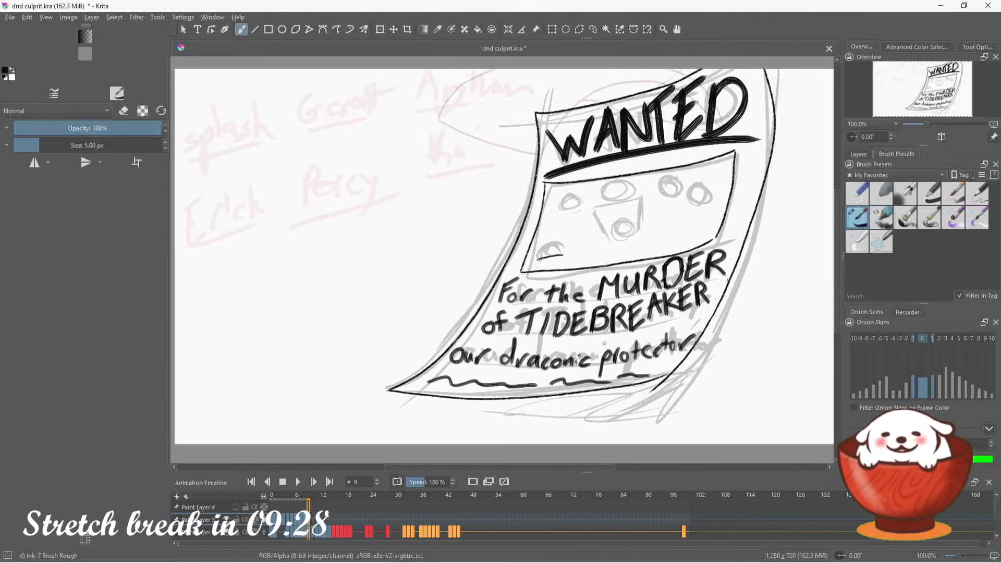
left_click_drag(537, 259, 578, 260)
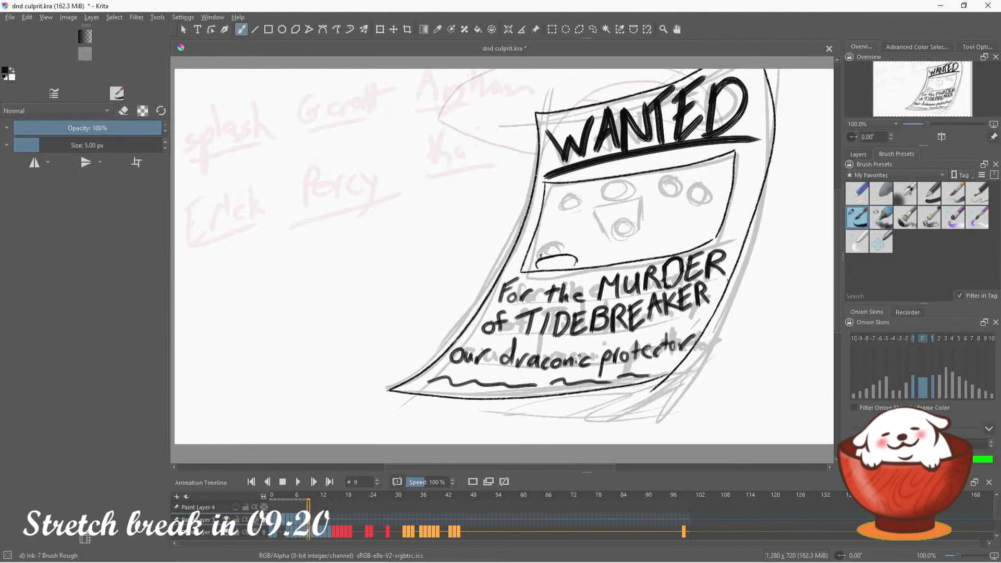
left_click_drag(541, 254, 569, 244)
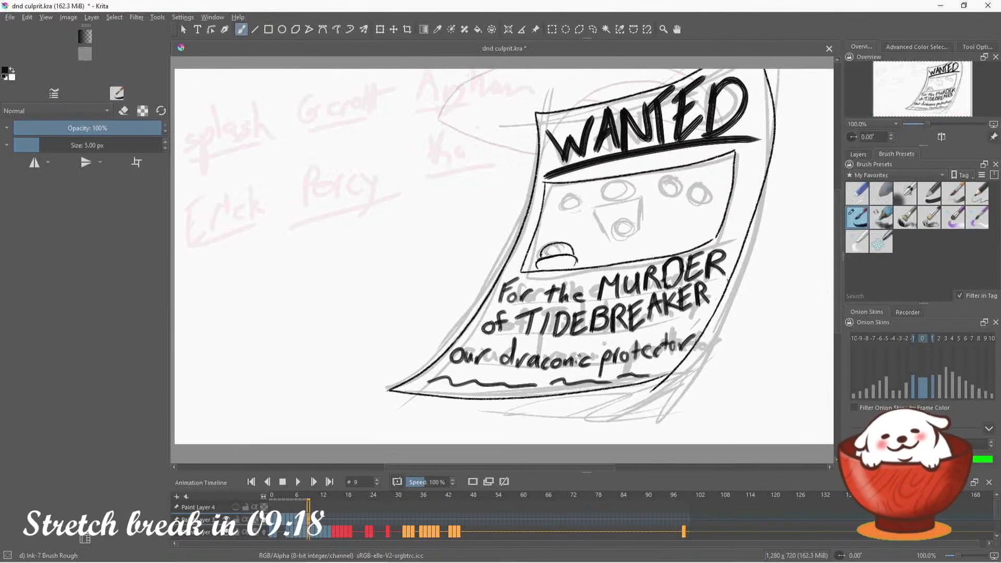
key("ctrl+z")
key("ctrl+z")
key("ctrl+z")
key("ctrl+z")
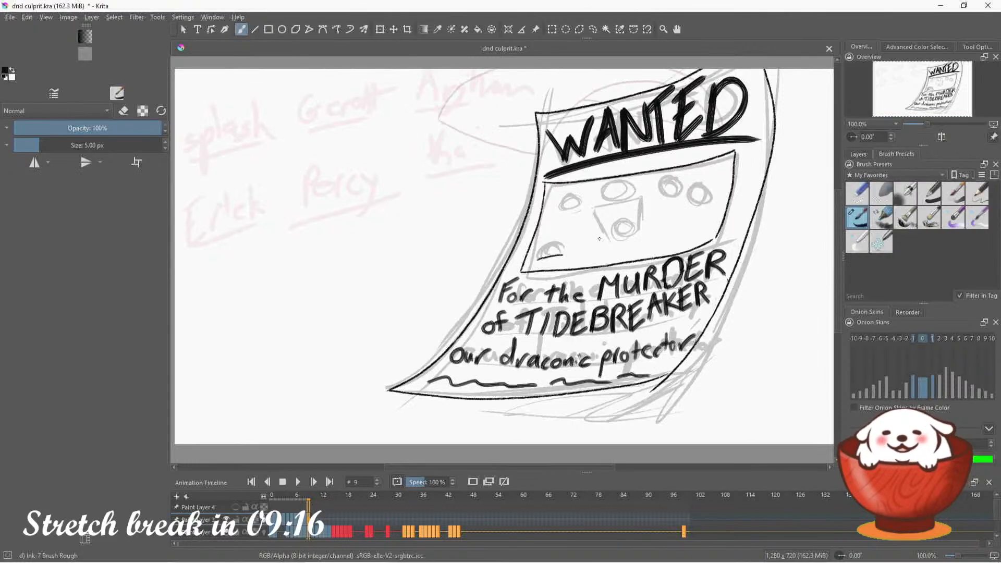
key("ctrl+z")
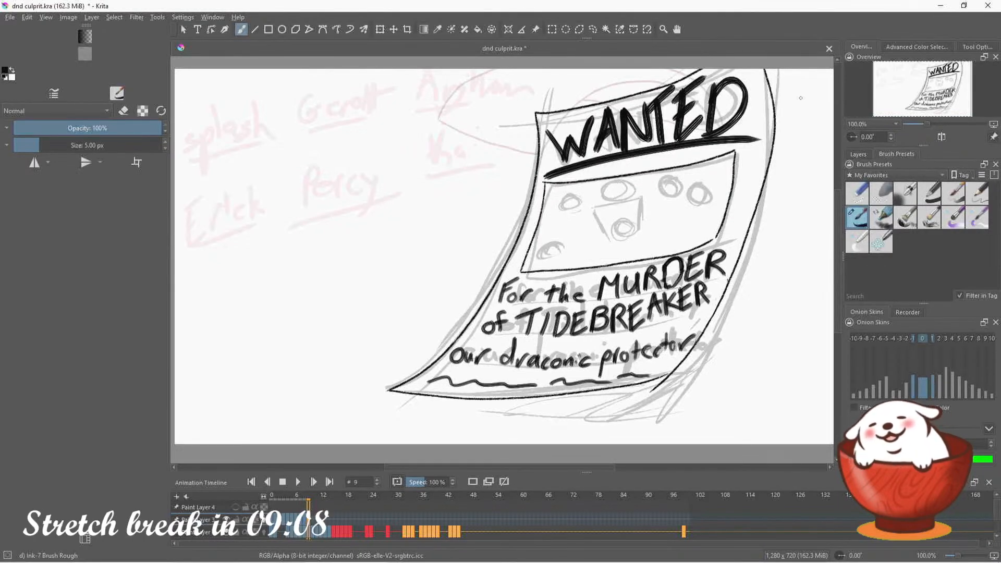
Change the brush color to a dark golden yellow with the Advanced Color Selector
left_click_drag(936, 95, 946, 92)
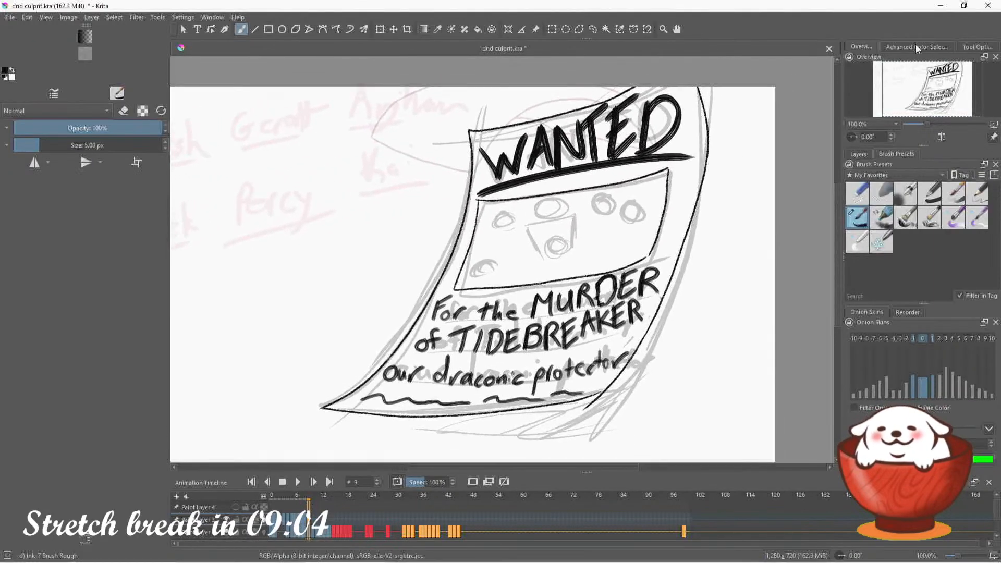
left_click(918, 48)
left_click(868, 45)
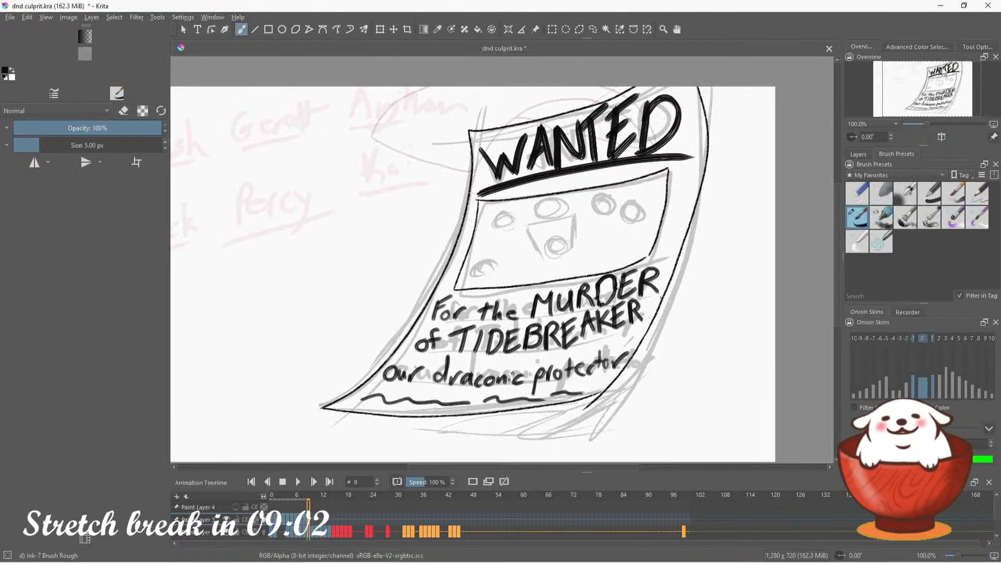
left_click(933, 48)
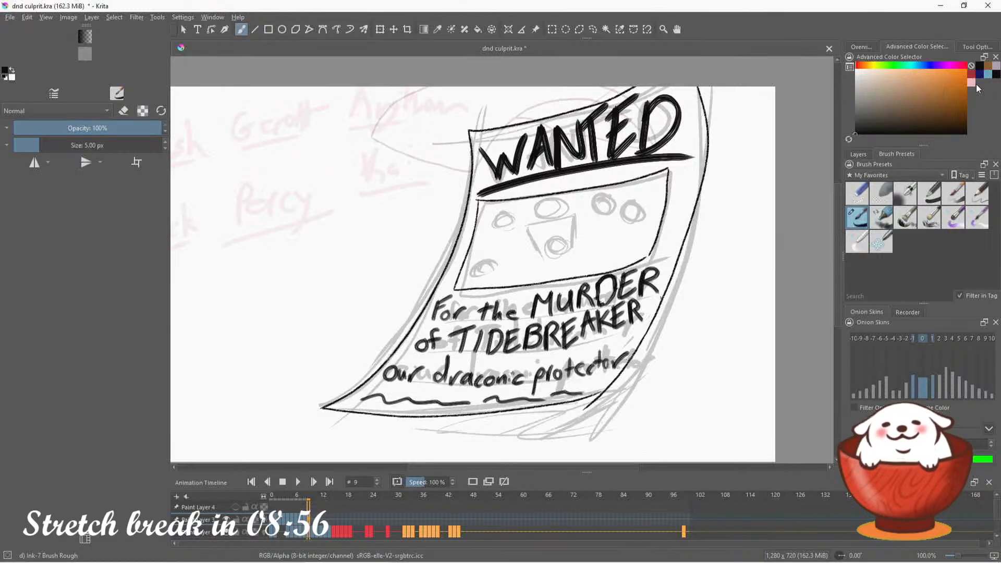
left_click_drag(908, 66, 877, 71)
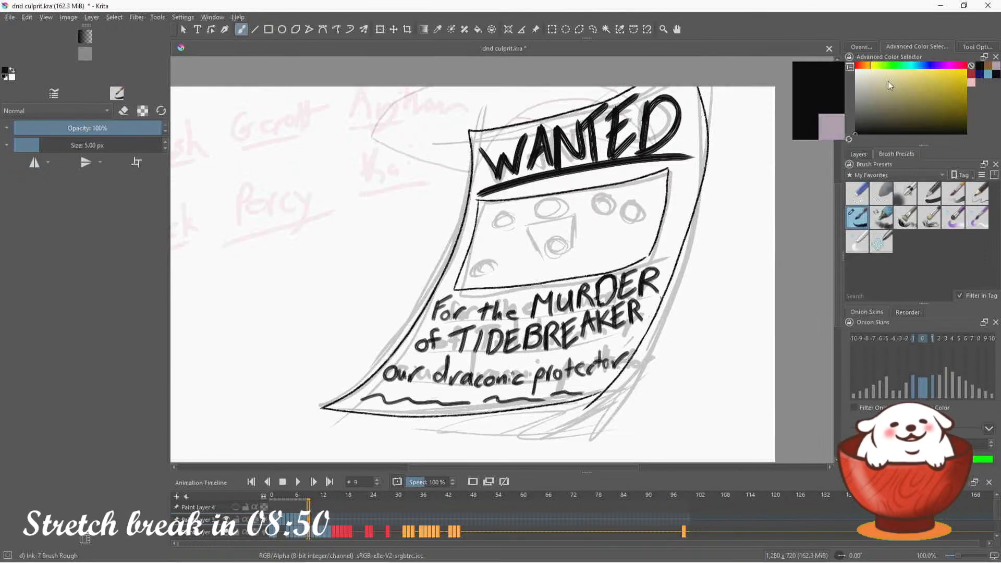
left_click(955, 98)
left_click(959, 87)
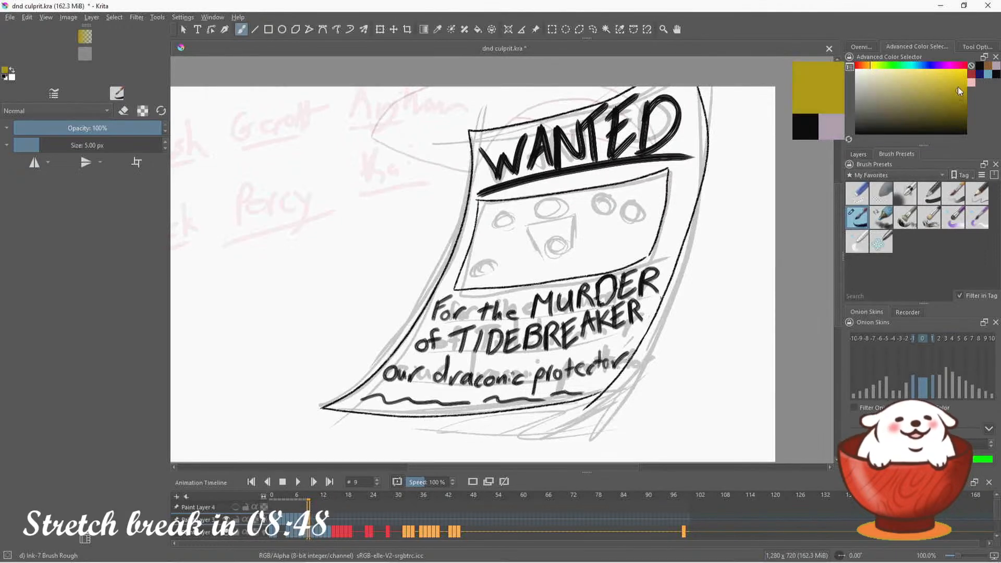
Try lighter and more orange variants of the yellow, choose a darker mustard tone, and test it with a scribble beside the poster
left_click(943, 87)
left_click_drag(944, 86, 946, 82)
left_click(870, 67)
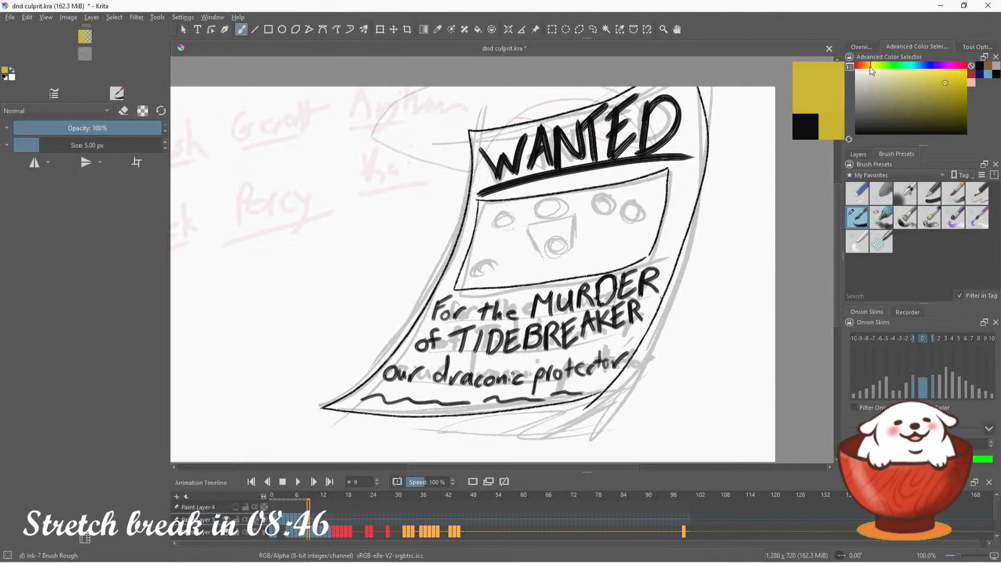
left_click(871, 65)
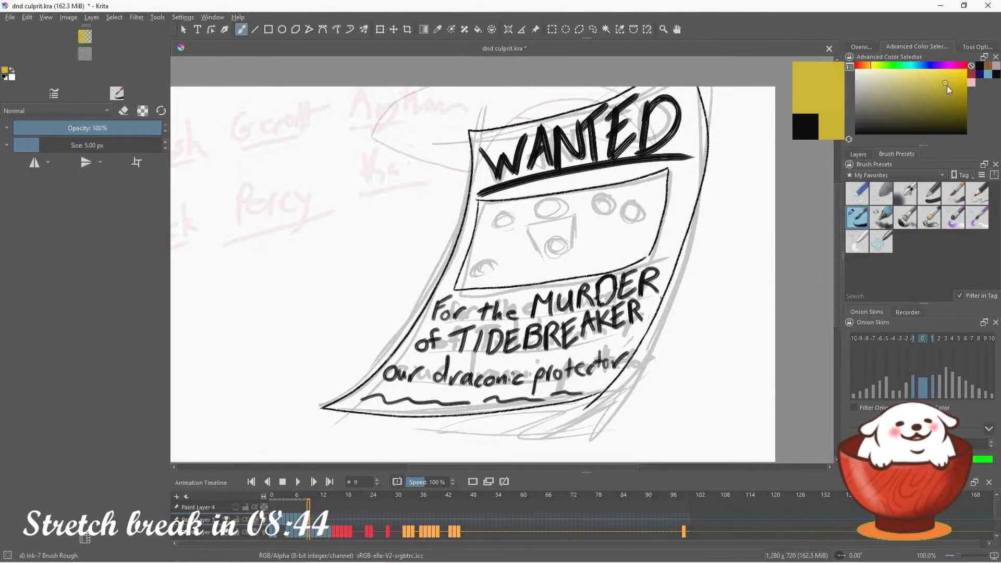
left_click_drag(950, 80, 954, 77)
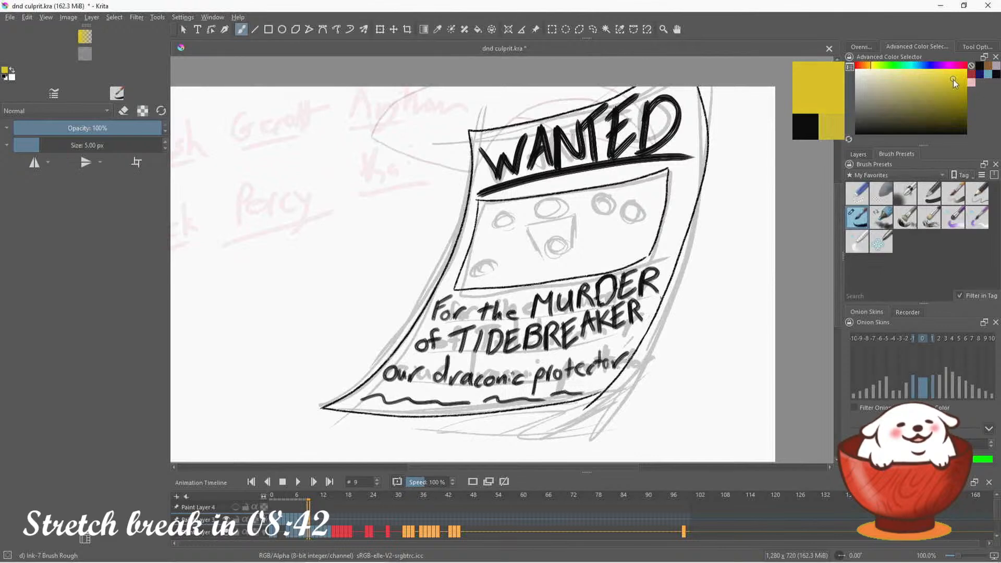
left_click(867, 66)
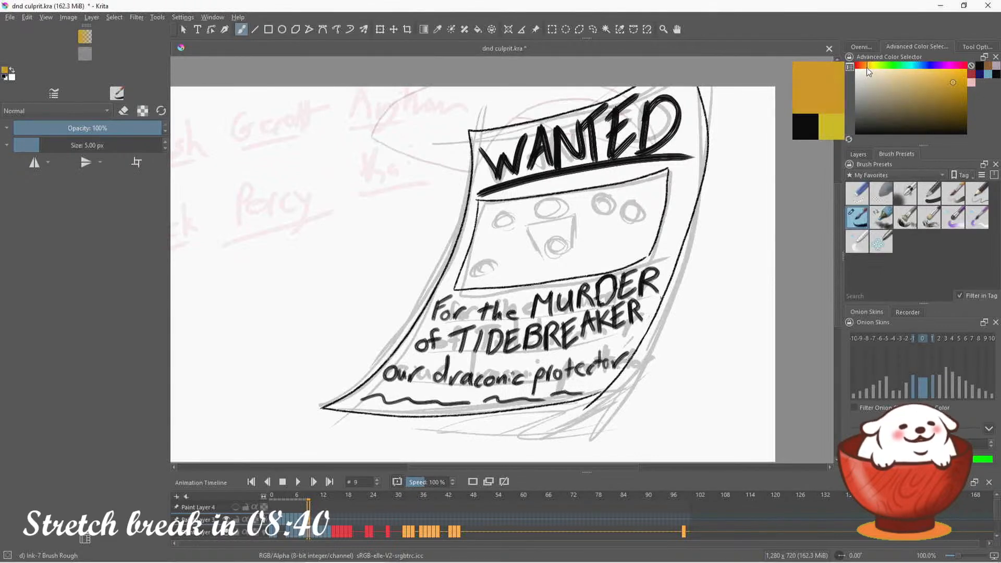
left_click(869, 66)
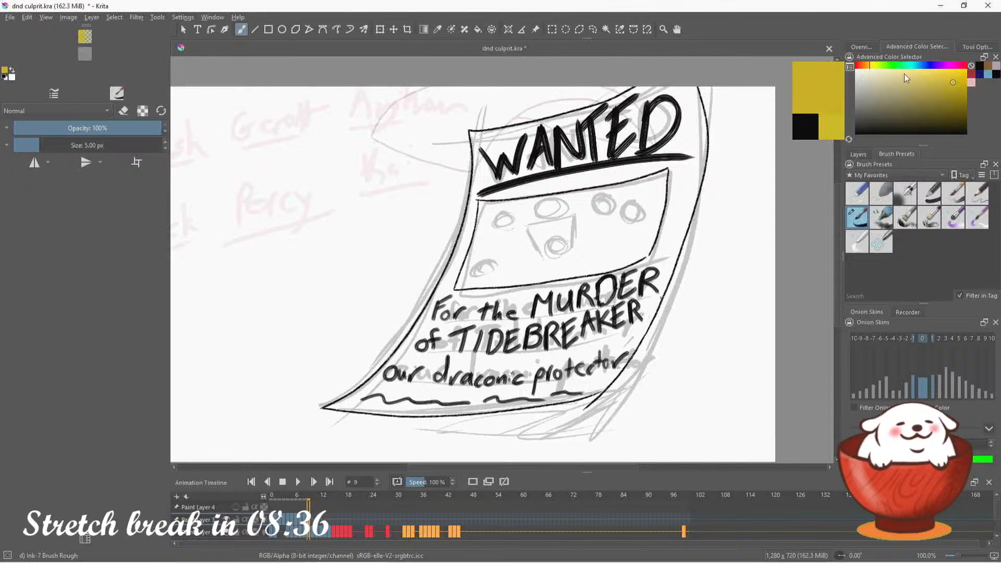
left_click(954, 86)
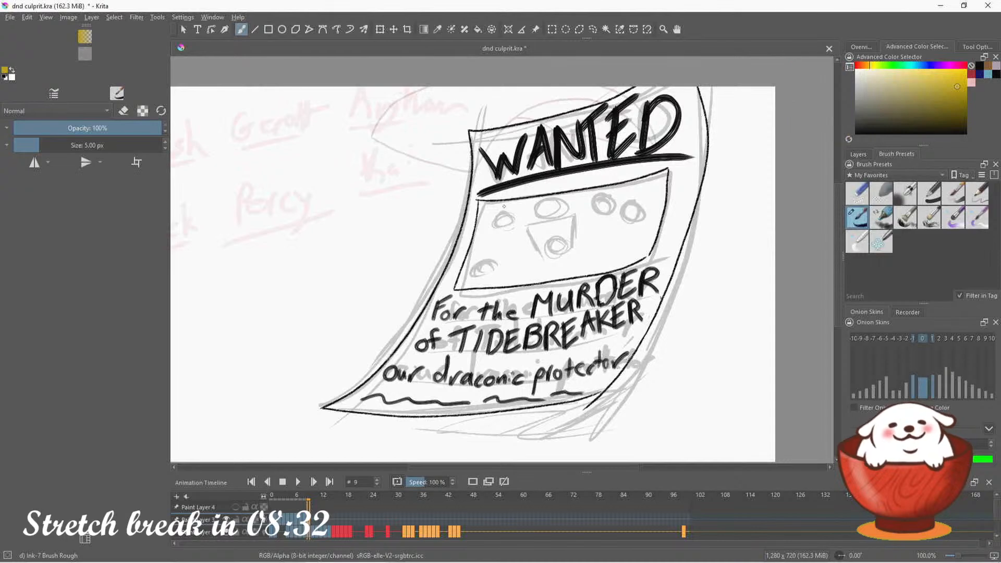
left_click_drag(333, 302, 423, 290)
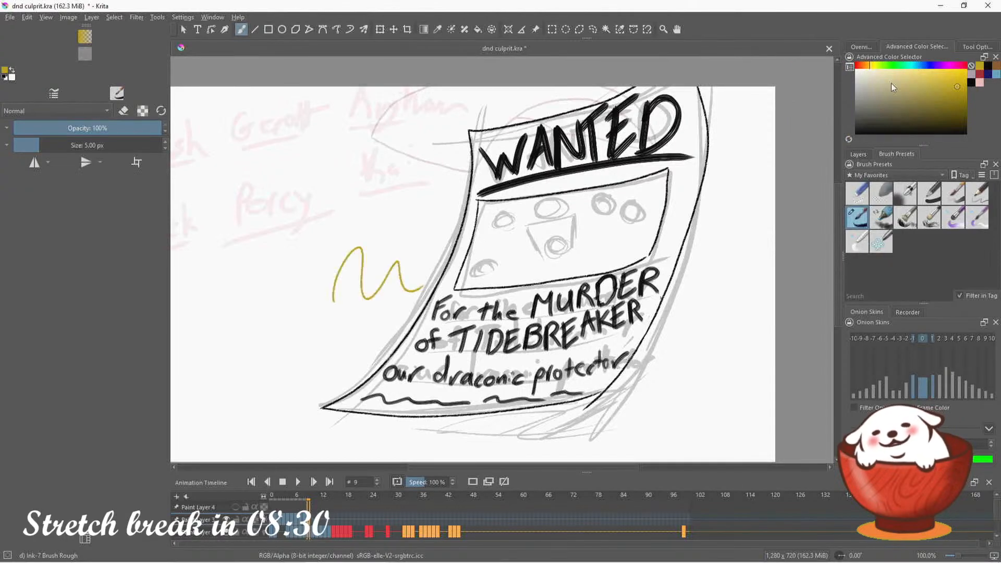
Brighten the brush color to a warm golden yellow, test it beside the poster, and undo both test scribbles
mouse_move(952, 84)
left_mouse_down()
mouse_move(943, 98)
mouse_move(966, 103)
mouse_move(949, 93)
mouse_move(956, 74)
left_mouse_up()
left_click(868, 67)
left_click_drag(865, 66, 868, 66)
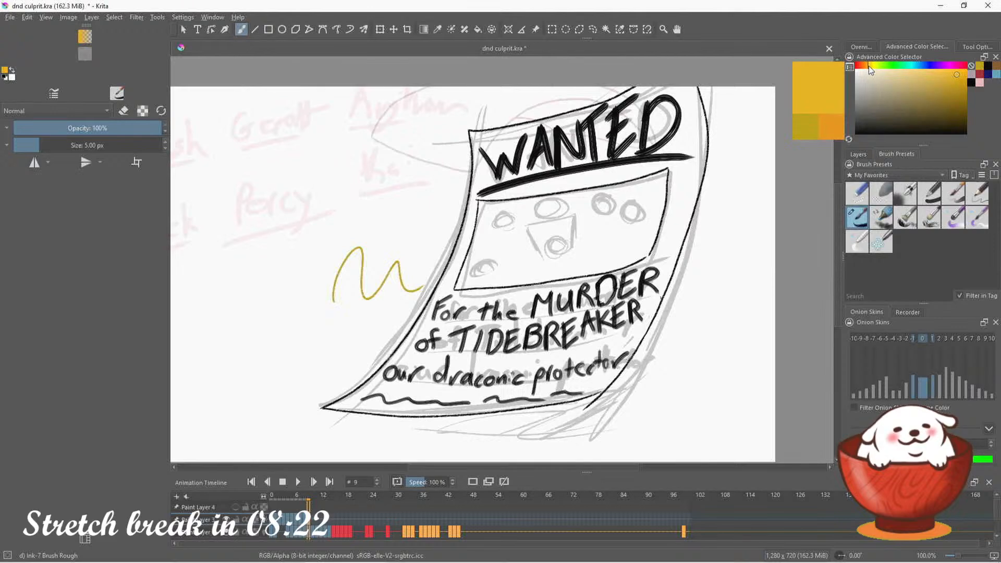
mouse_move(351, 270)
left_mouse_down()
mouse_move(344, 313)
mouse_move(387, 235)
left_mouse_up()
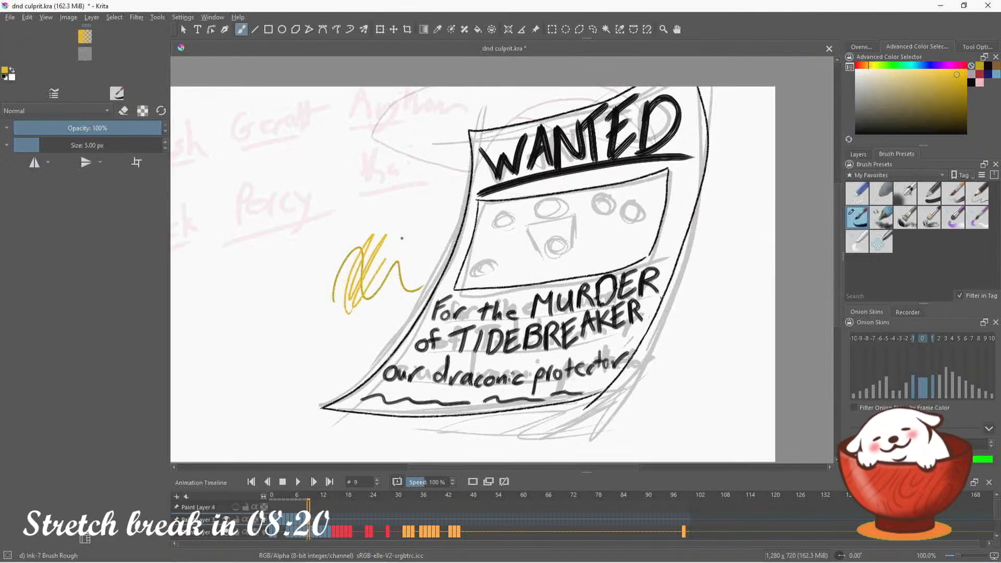
key("ctrl+z")
key("ctrl+z")
Select Paint Layer 2 and make it visible to bring up the character color legend in the canvas corner
left_click(858, 154)
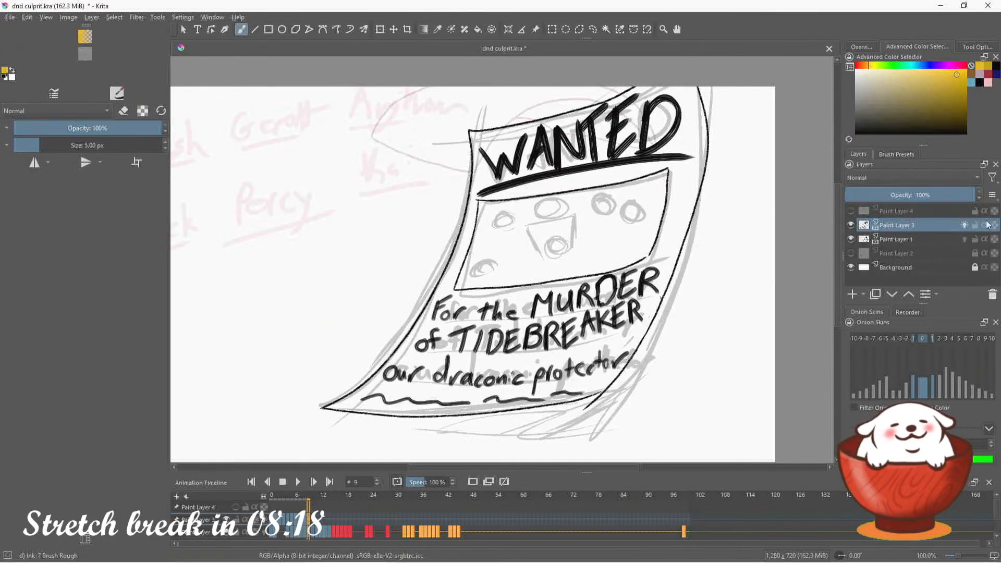
left_click(915, 255)
left_click(851, 253)
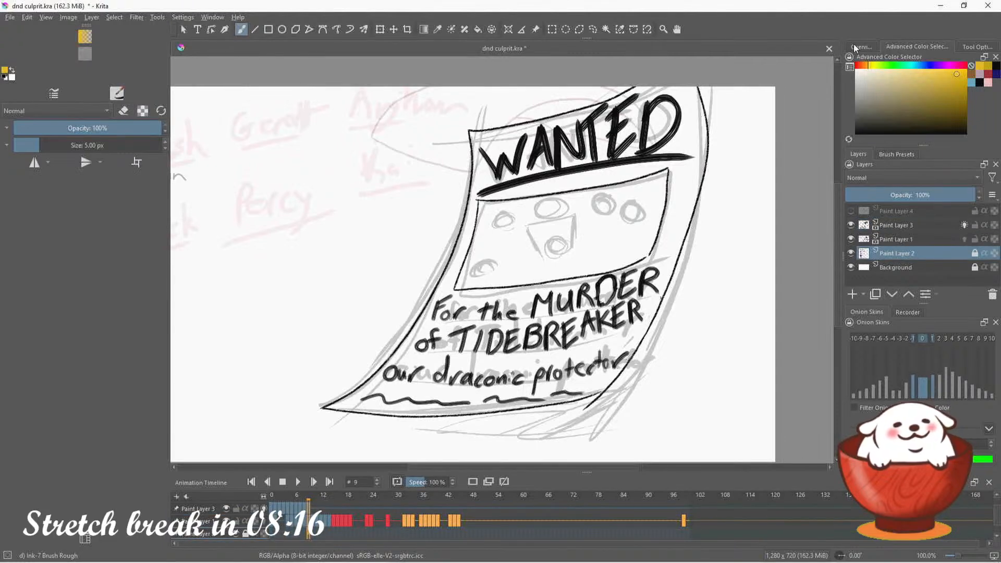
left_click(857, 47)
left_click_drag(920, 97, 903, 98)
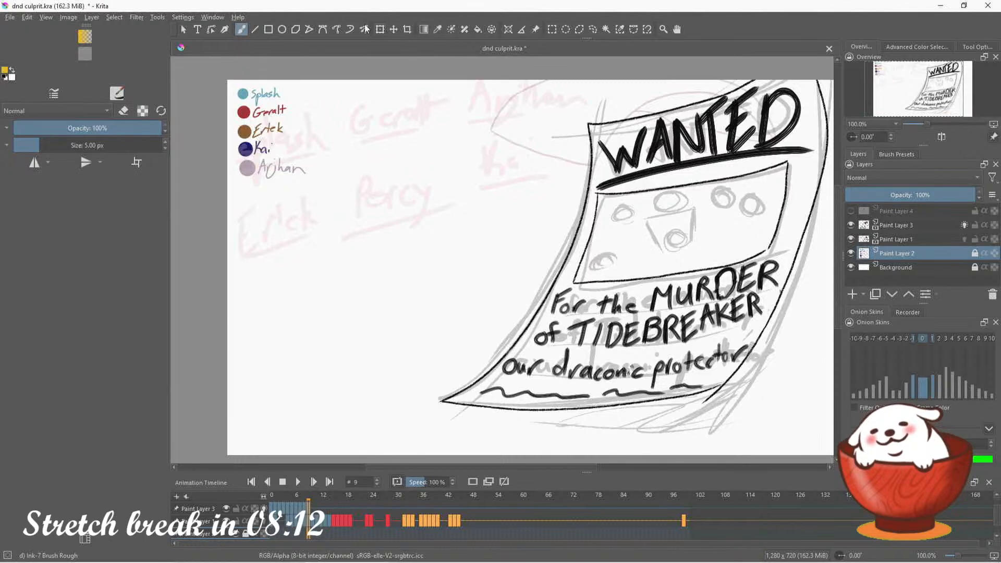
Unlock Paint Layer 2 and add a golden yellow dot with the handwritten name "Percival" below the last legend entry
left_click(282, 29)
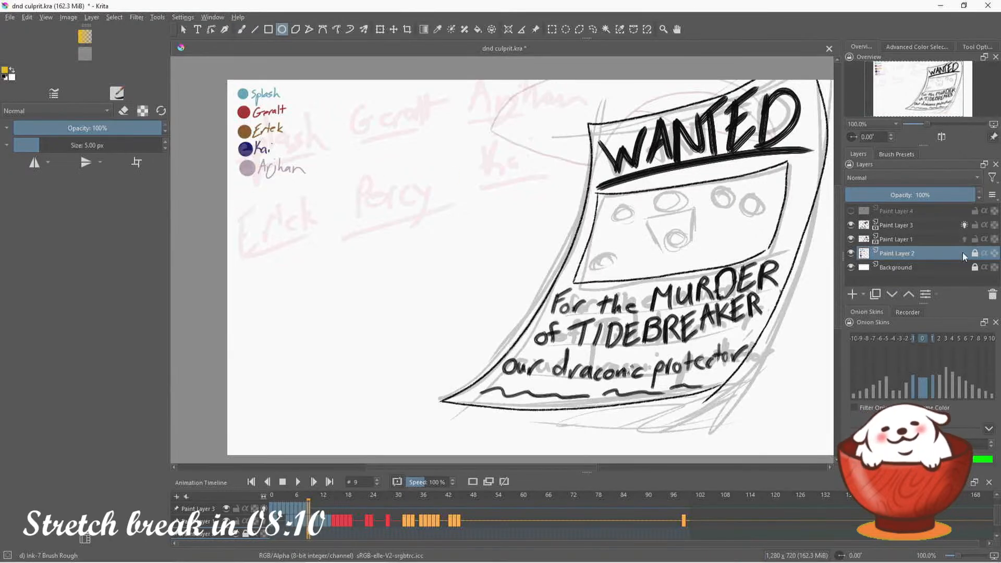
left_click(975, 254)
mouse_move(237, 183)
left_mouse_down()
mouse_move(256, 204)
mouse_move(263, 190)
mouse_move(278, 200)
mouse_move(325, 199)
left_mouse_up()
left_click(241, 30)
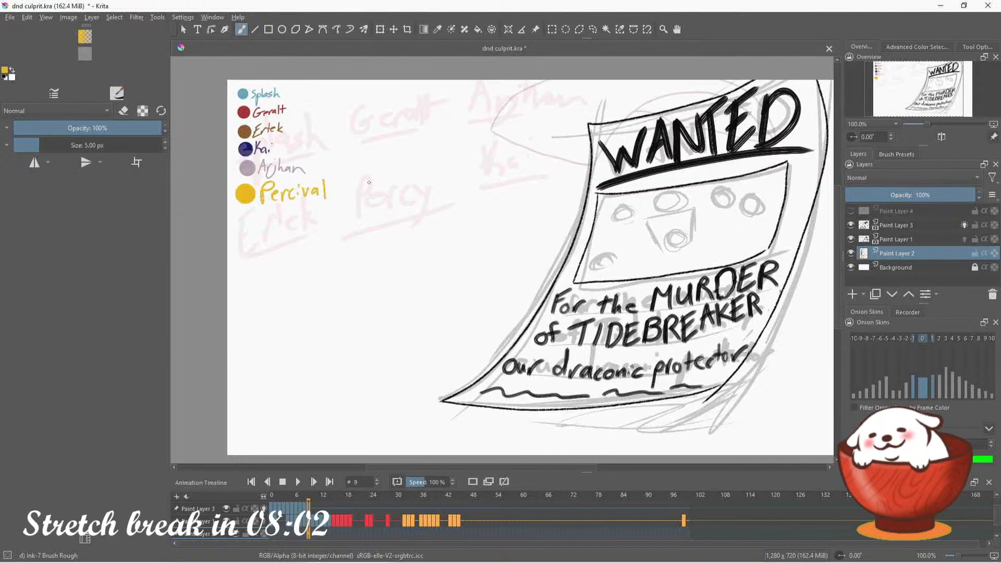
Draw a filled brown rectangle beside the legend and overlap it with a golden yellow one to compare the two colors
left_click(914, 47)
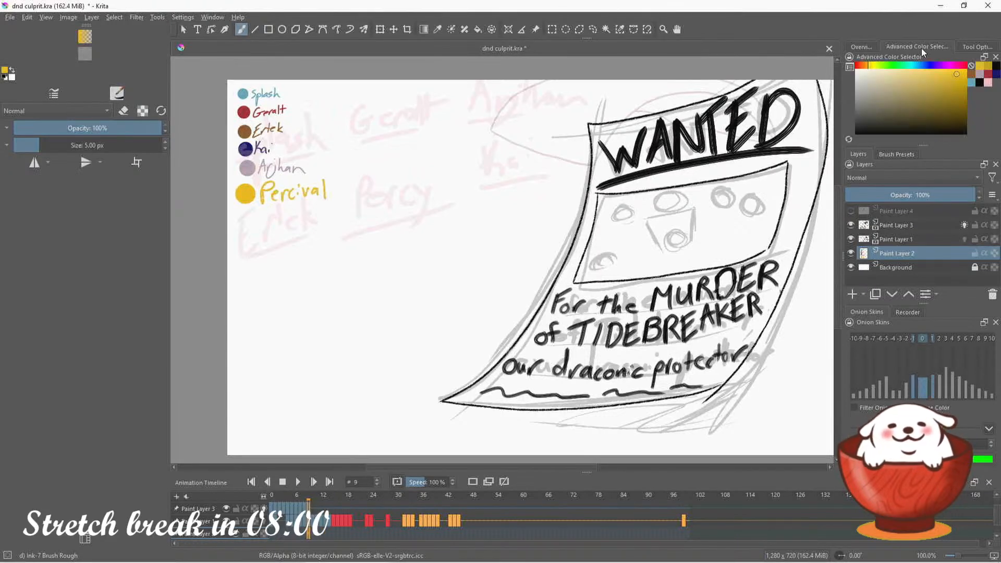
left_click(974, 76)
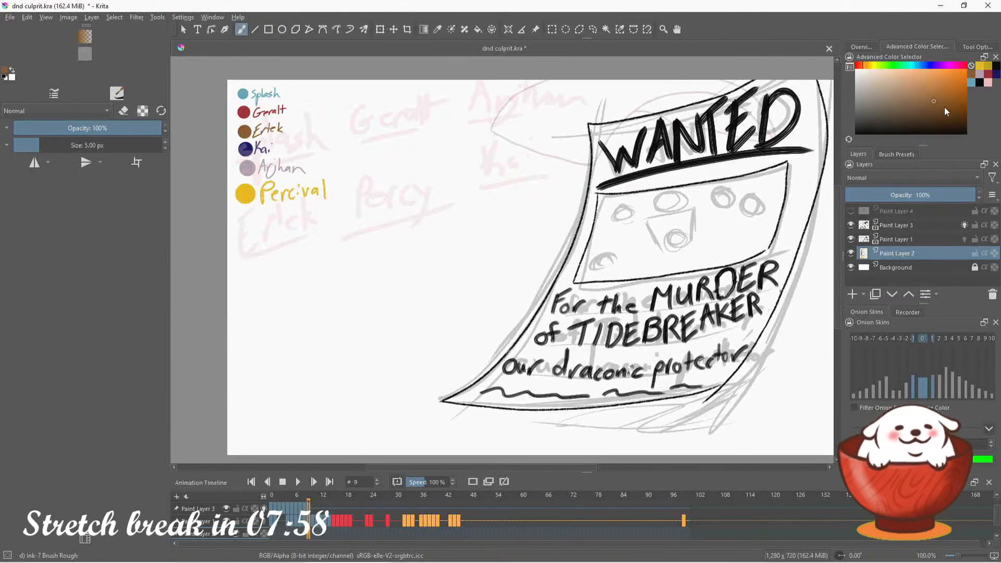
mouse_move(945, 108)
left_mouse_down()
mouse_move(953, 124)
mouse_move(944, 121)
left_mouse_up()
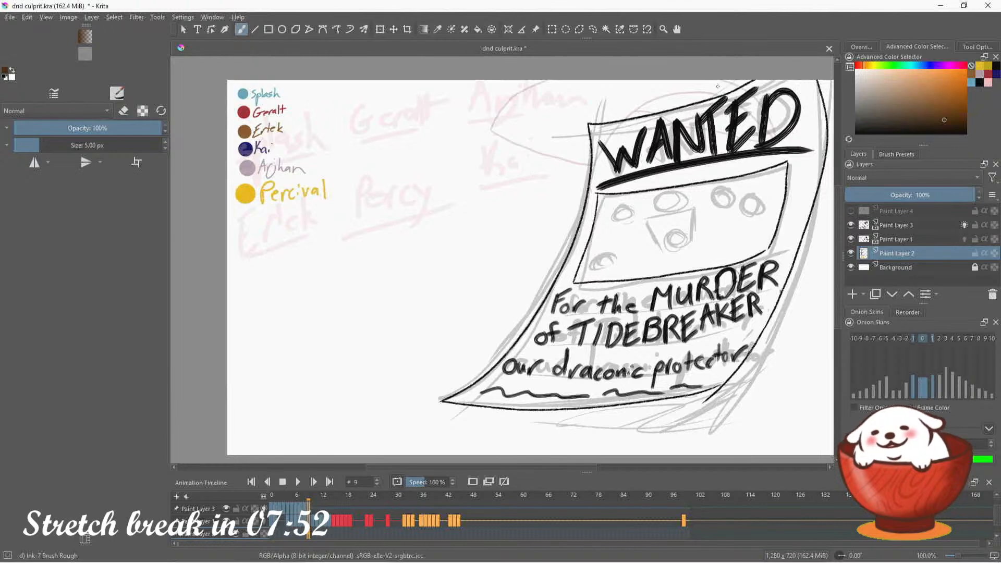
left_click(973, 74)
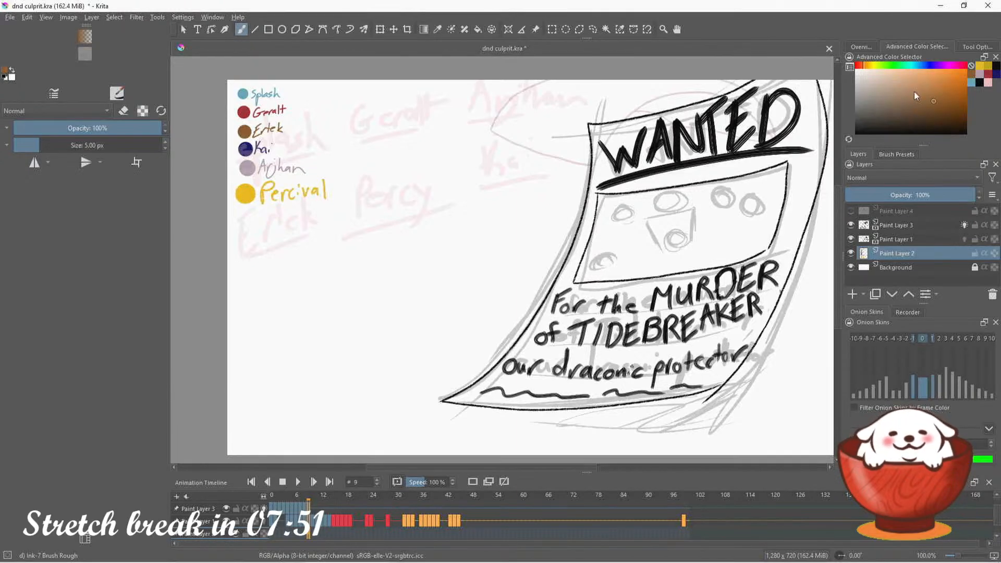
left_click(268, 29)
left_click_drag(348, 103, 405, 153)
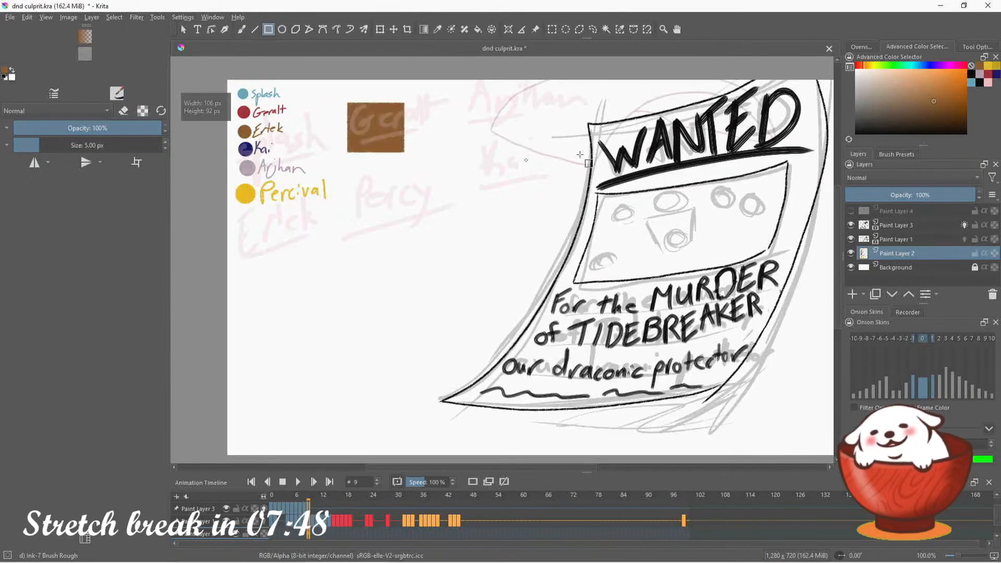
left_click(996, 67)
left_click_drag(380, 104, 435, 160)
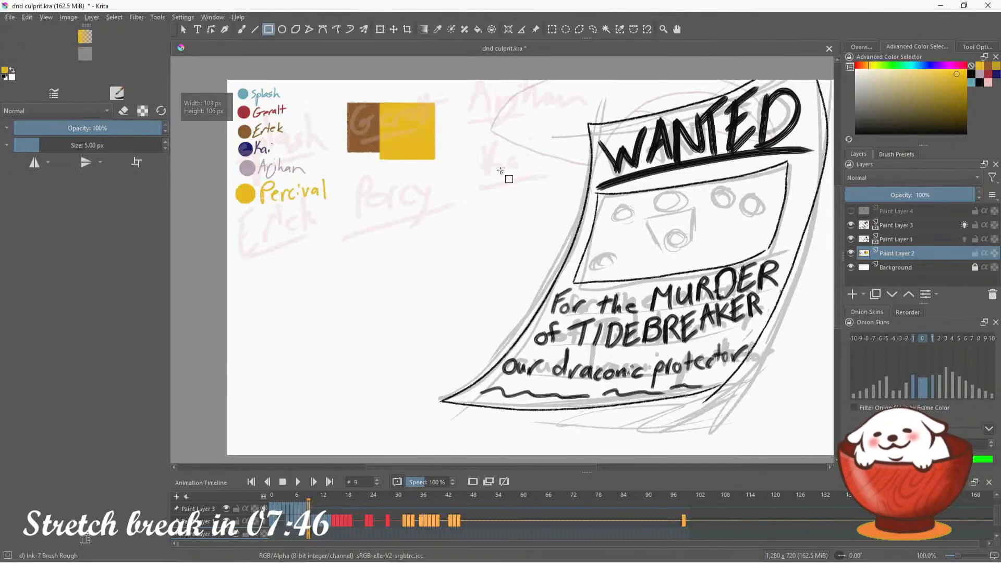
Hide Paint Layer 3 and Paint Layer 1 to judge the two color rectangles alone, and undo the hiding and both rectangles
left_click(851, 225)
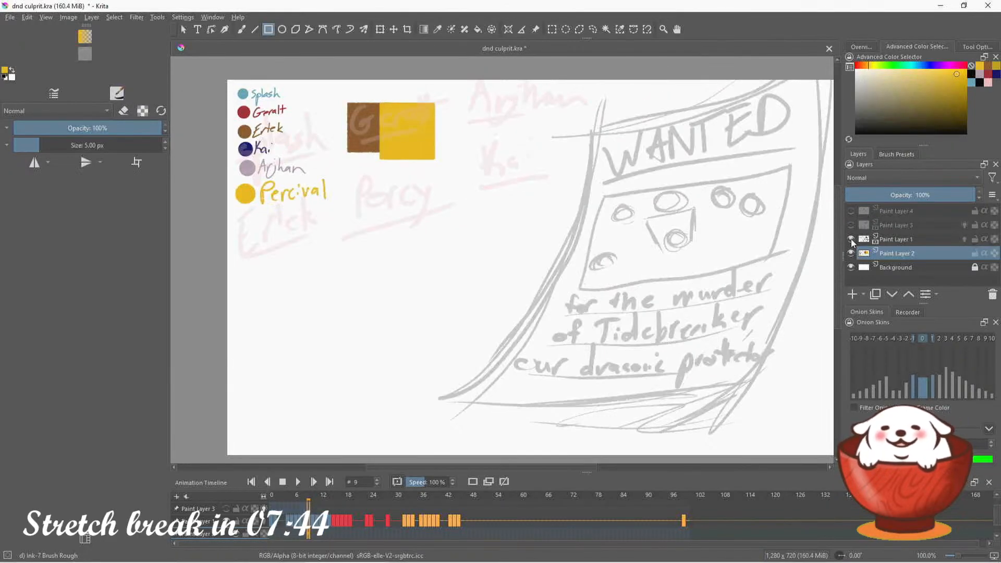
left_click(852, 239)
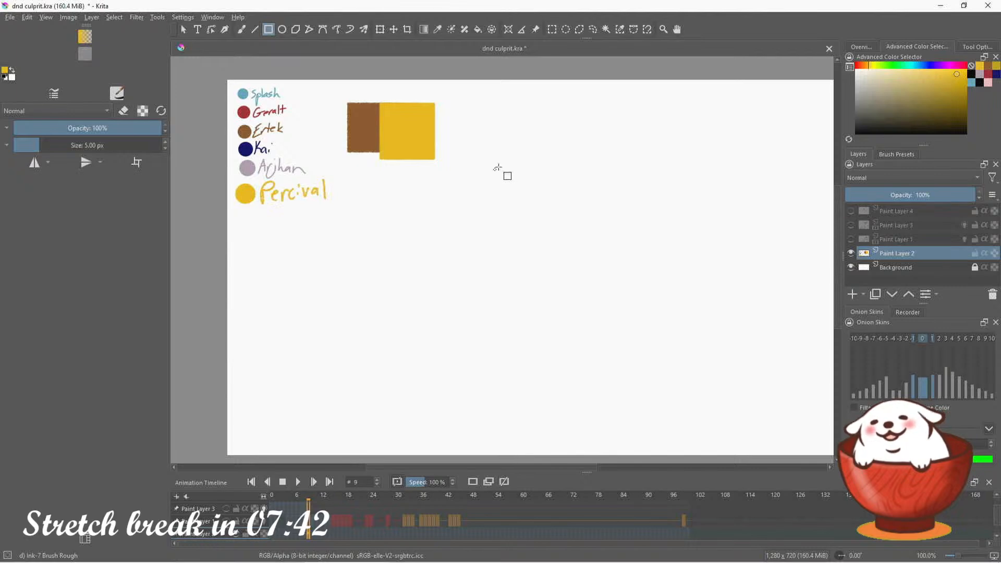
key("ctrl+z")
key("ctrl+z")
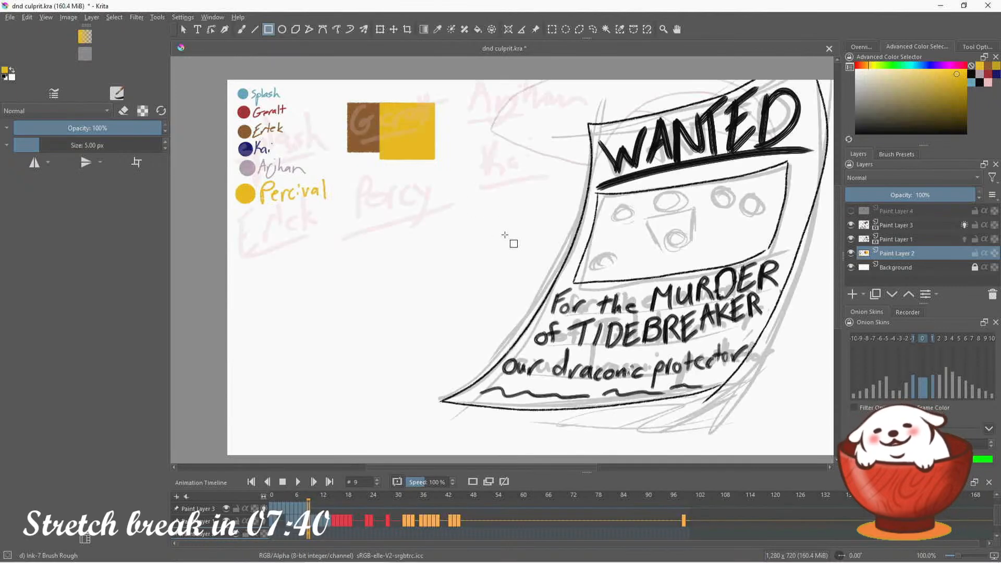
key("ctrl+z")
key("ctrl+z")
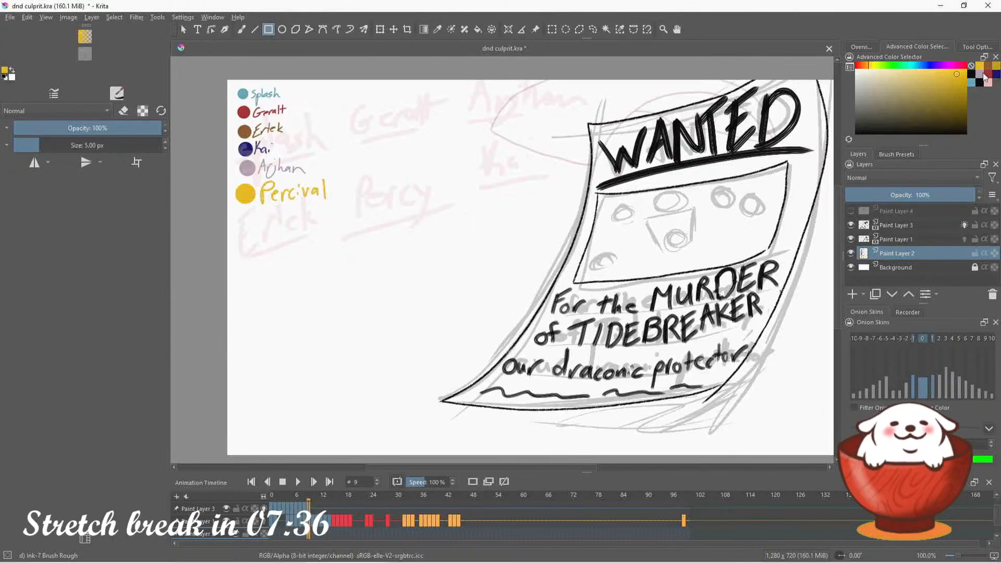
Return to the freehand brush and try inking the central figure in the poster's portrait box, undoing the attempt
left_click(869, 46)
left_click_drag(937, 99, 960, 96)
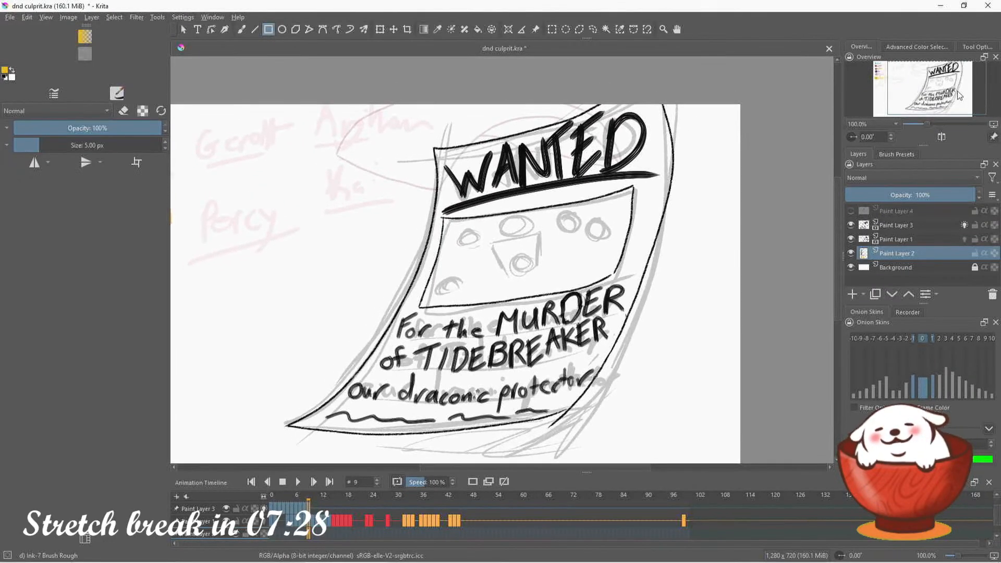
left_click(241, 29)
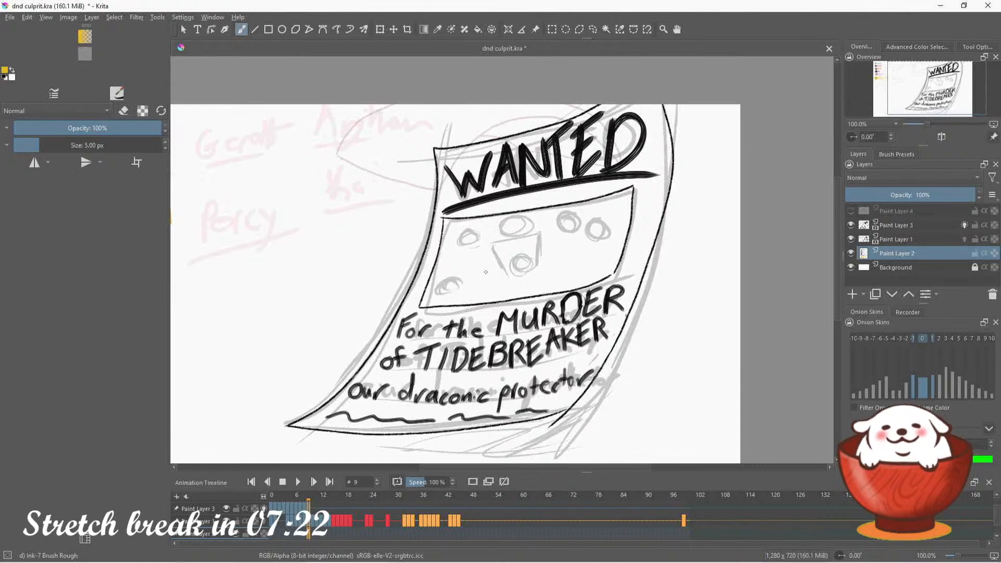
mouse_move(795, 559)
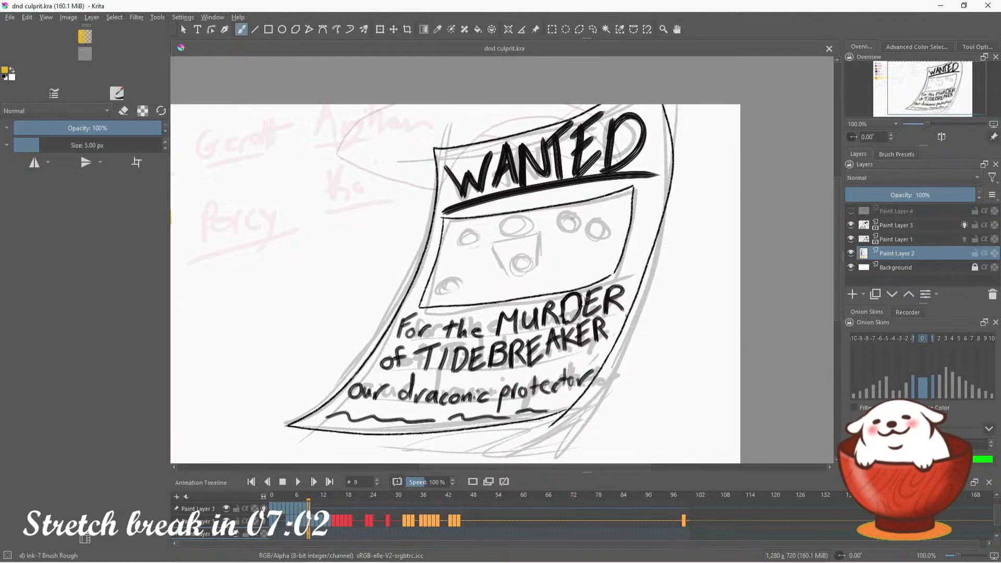
mouse_move(532, 273)
left_mouse_down()
mouse_move(544, 243)
mouse_move(552, 277)
left_mouse_up()
key("ctrl+z")
key("ctrl+z")
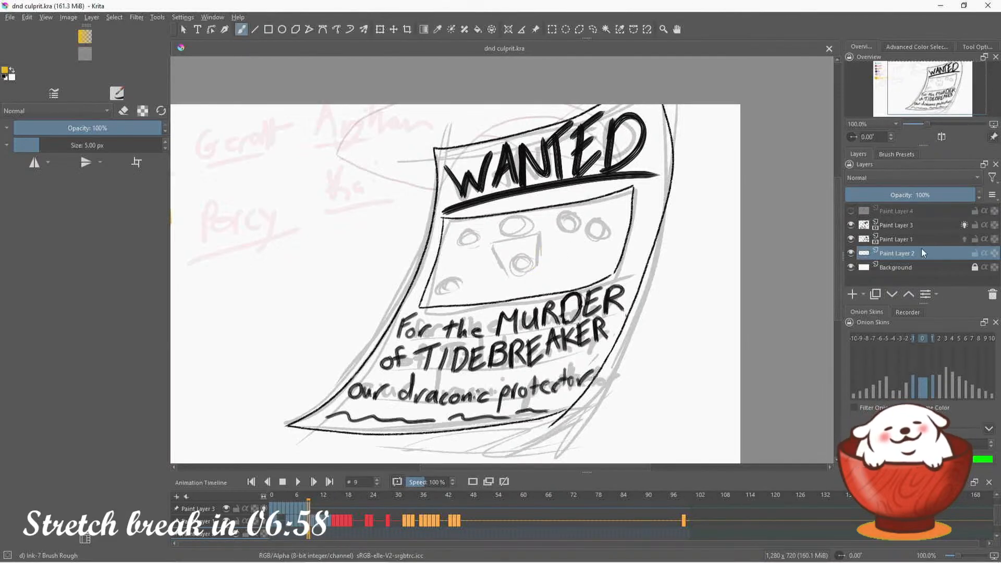
Lock and hide Paint Layer 2, and make Paint Layer 3 the active layer for inking the portrait box
left_click(851, 253)
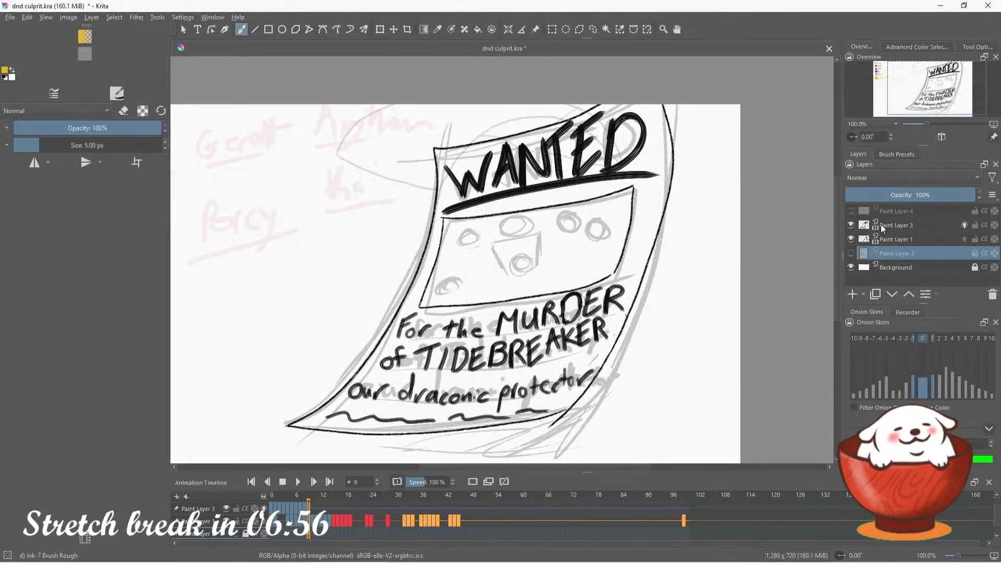
left_click(881, 224)
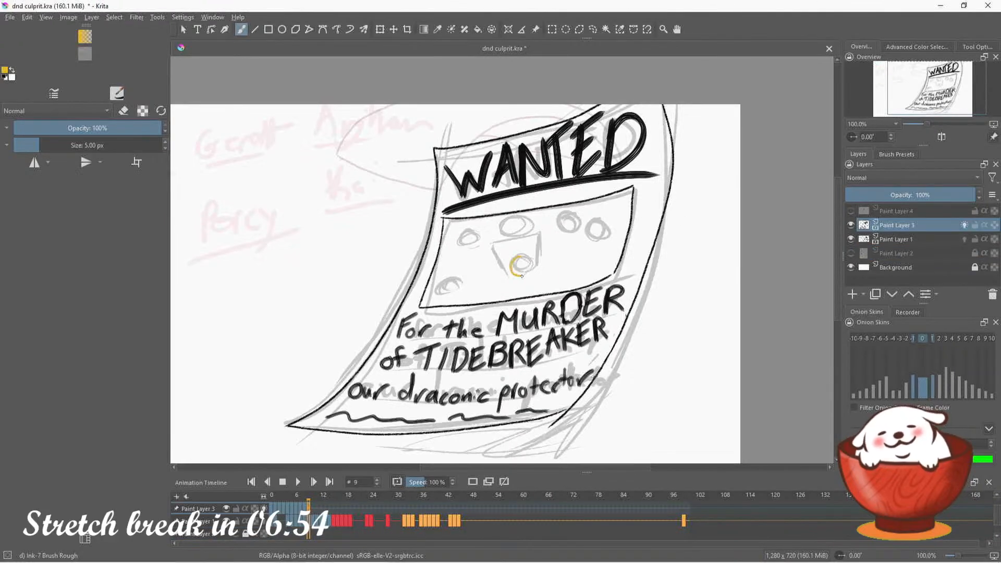
Try to ink the edge of the central figure's head in golden yellow and undo the strokes
mouse_move(522, 277)
left_mouse_down()
mouse_move(517, 255)
mouse_move(507, 277)
left_mouse_up()
key("ctrl+z")
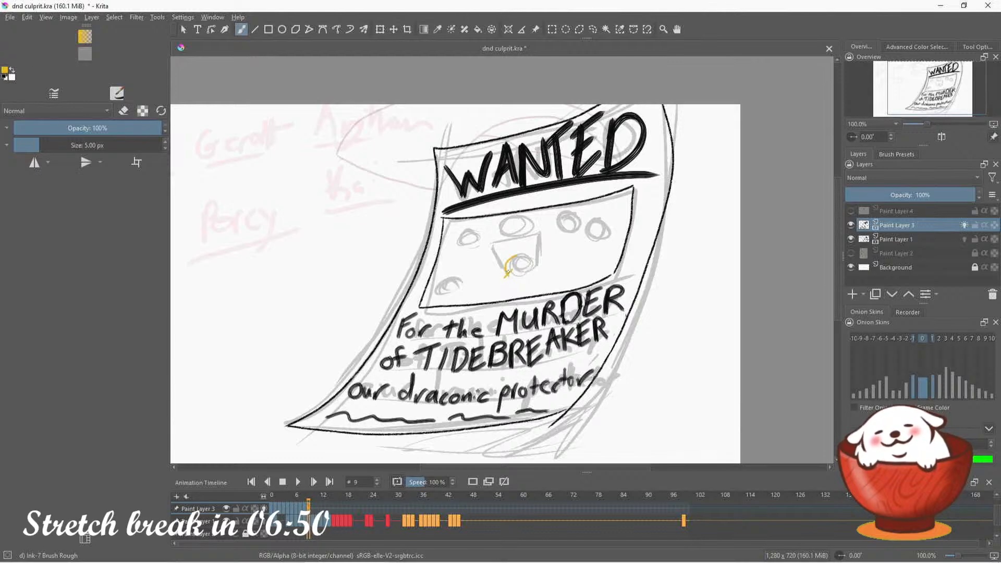
key("ctrl+z")
key("ctrl+z")
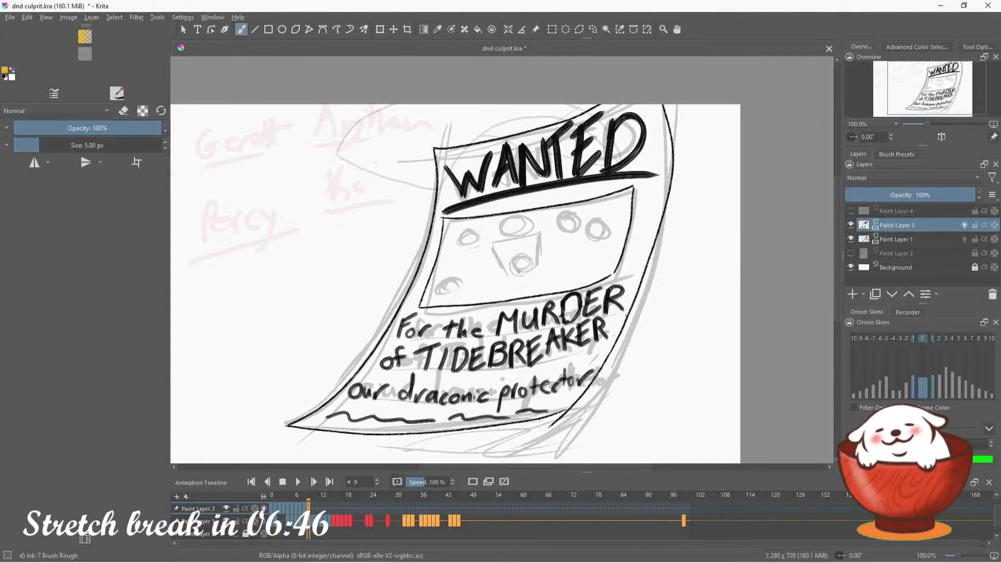
Ink the central figure's head in golden yellow, drawing the facial features inside a rounded head outline
left_click_drag(940, 106, 942, 107)
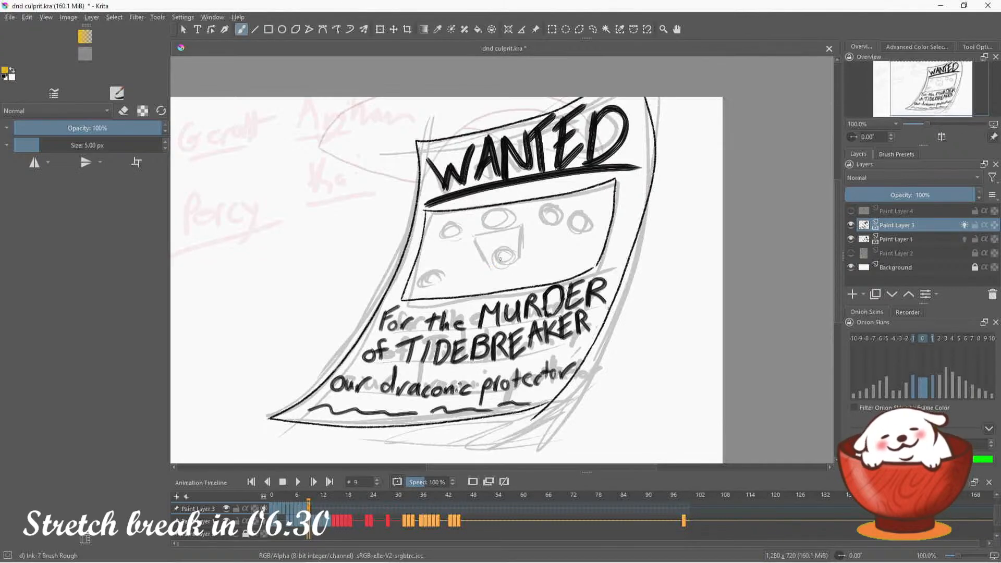
left_click_drag(500, 259, 511, 257)
key("ctrl+z")
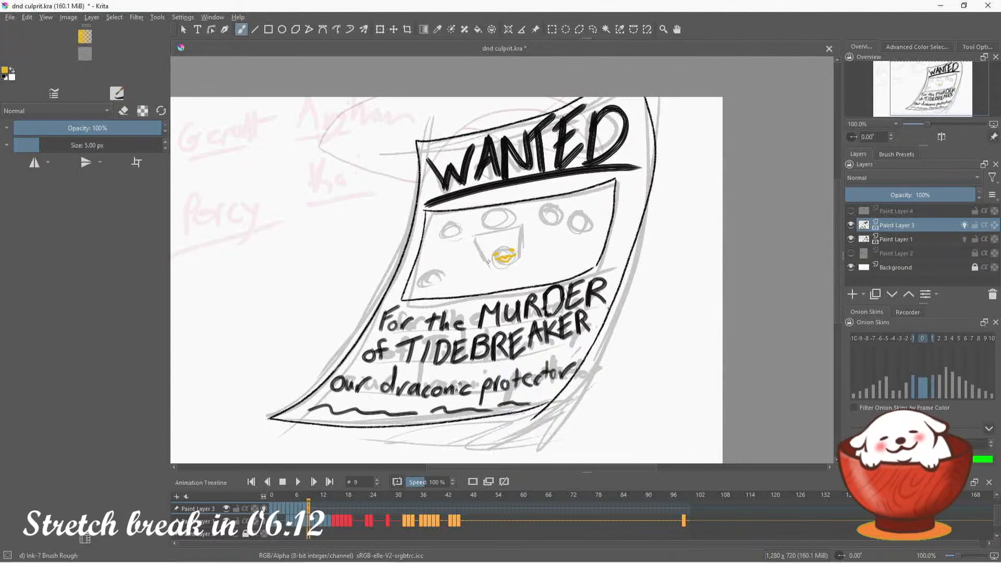
mouse_move(489, 260)
left_mouse_down()
mouse_move(498, 270)
mouse_move(490, 253)
mouse_move(499, 245)
mouse_move(489, 261)
left_mouse_up()
key("ctrl+z")
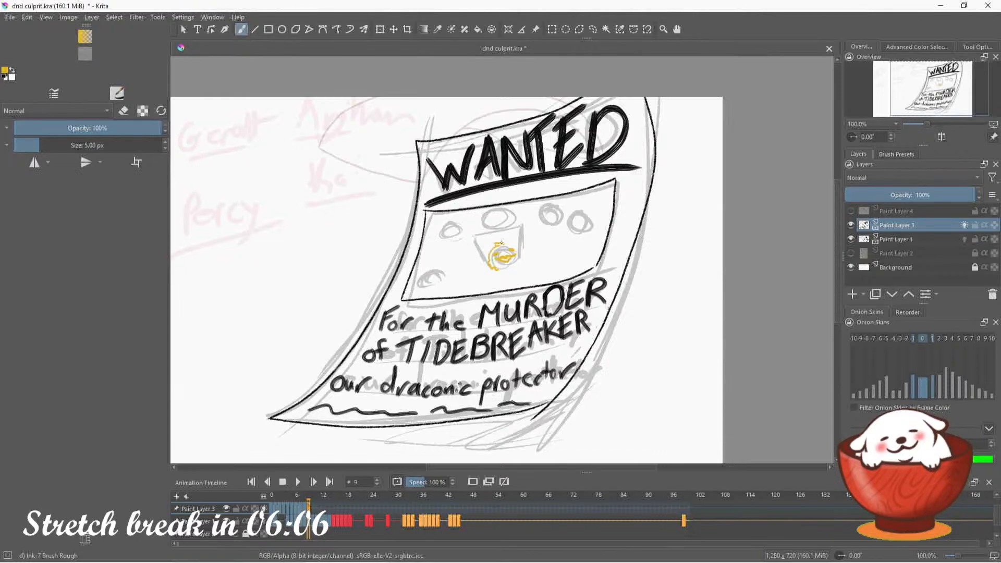
left_click_drag(502, 244, 517, 250)
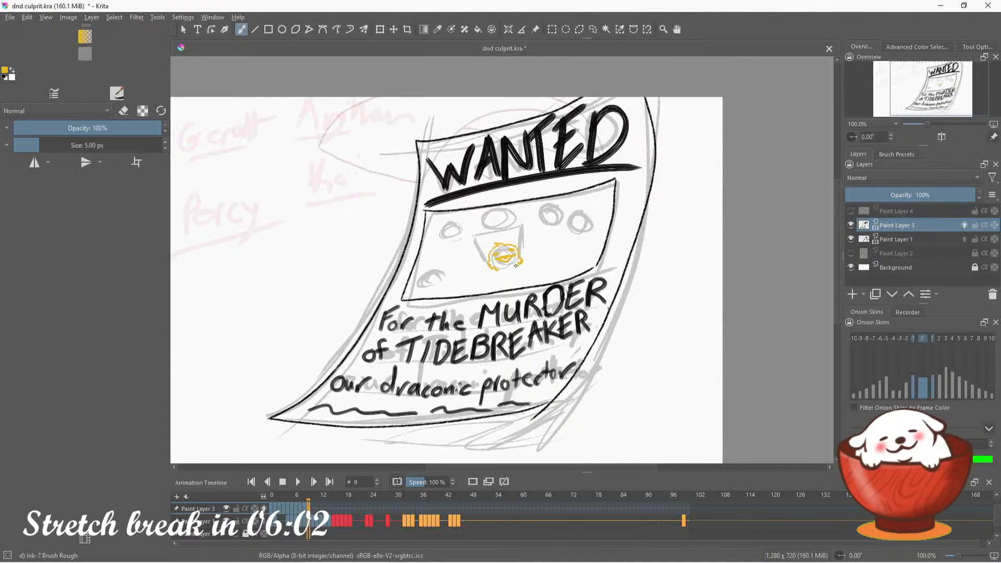
key("e")
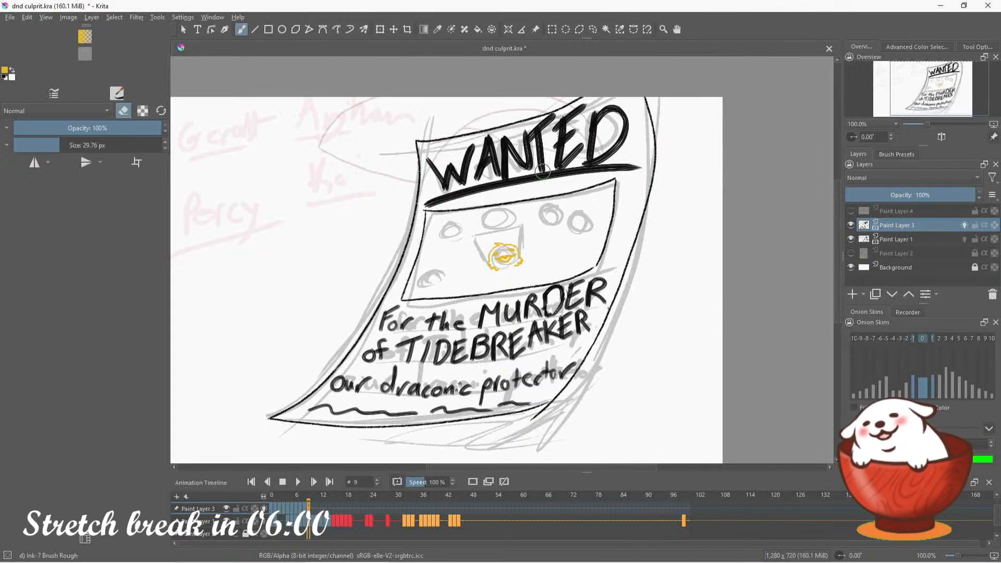
key("e")
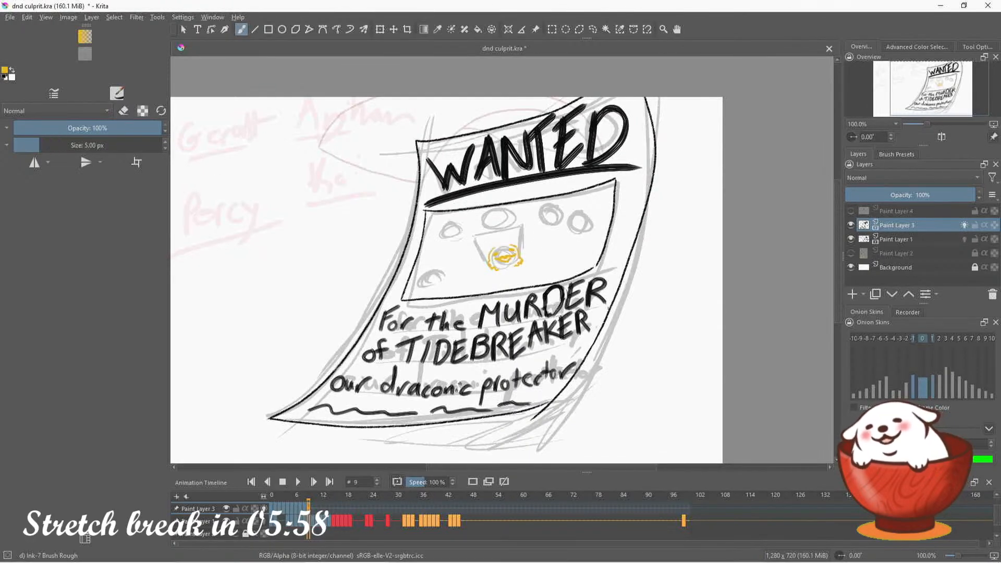
left_click_drag(494, 249, 514, 245)
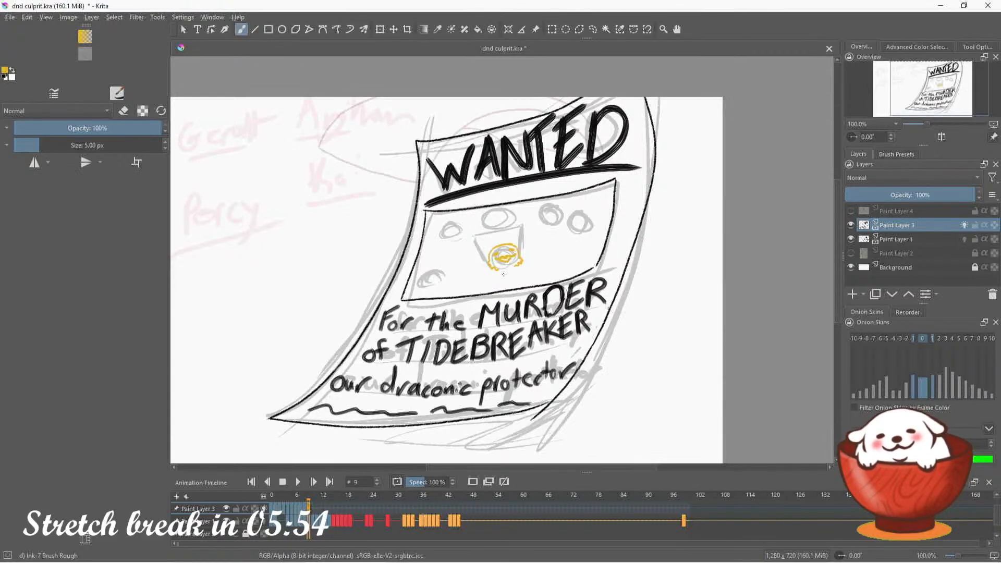
Ink the golden yellow central figure's collar, shoulders and arms below the head, down to the portrait box's lower edge
mouse_move(505, 282)
left_mouse_down()
mouse_move(499, 290)
mouse_move(519, 284)
left_mouse_up()
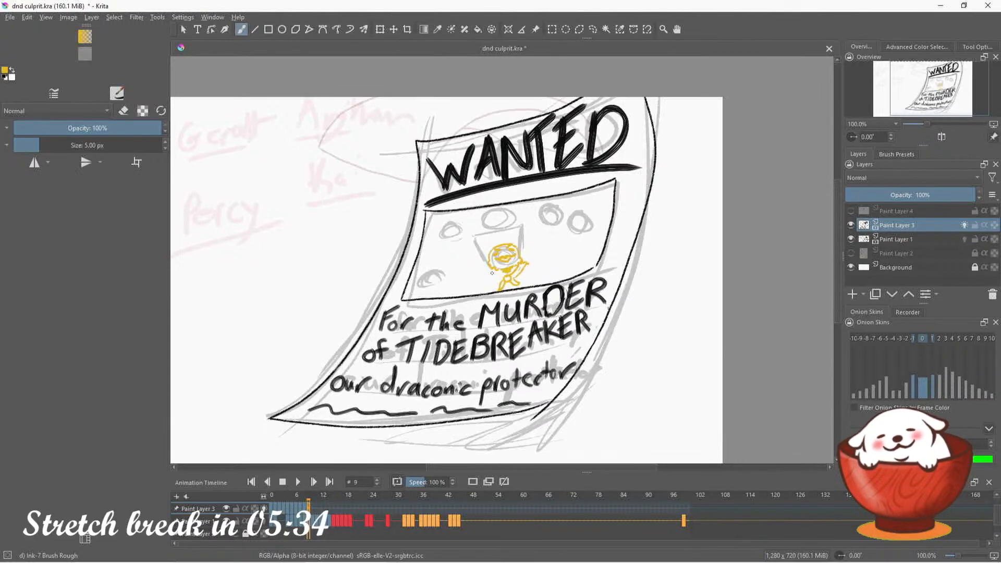
mouse_move(491, 268)
left_mouse_down()
mouse_move(500, 279)
mouse_move(474, 286)
mouse_move(498, 287)
left_mouse_up()
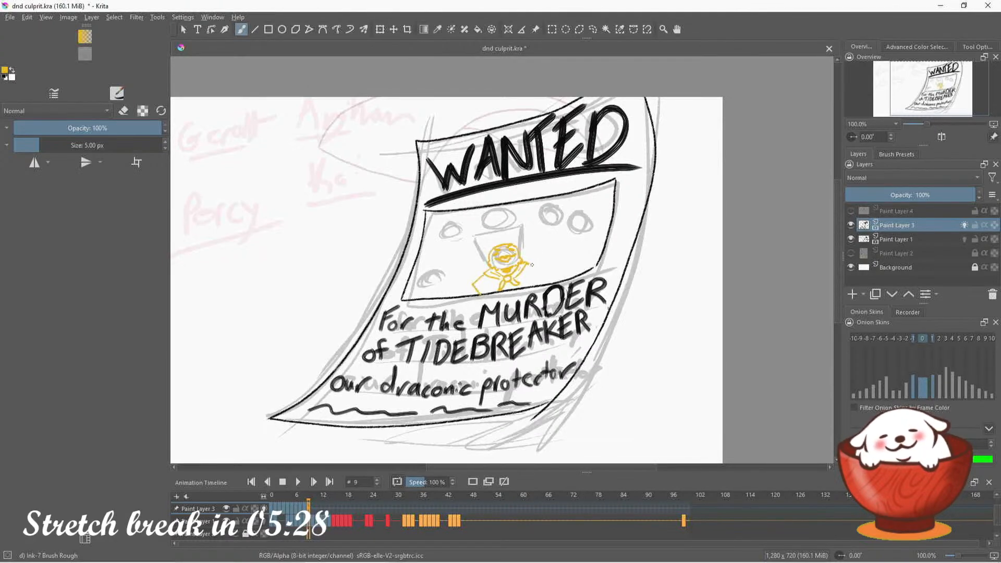
mouse_move(532, 265)
left_mouse_down()
mouse_move(540, 272)
mouse_move(528, 287)
mouse_move(483, 287)
mouse_move(528, 280)
left_mouse_up()
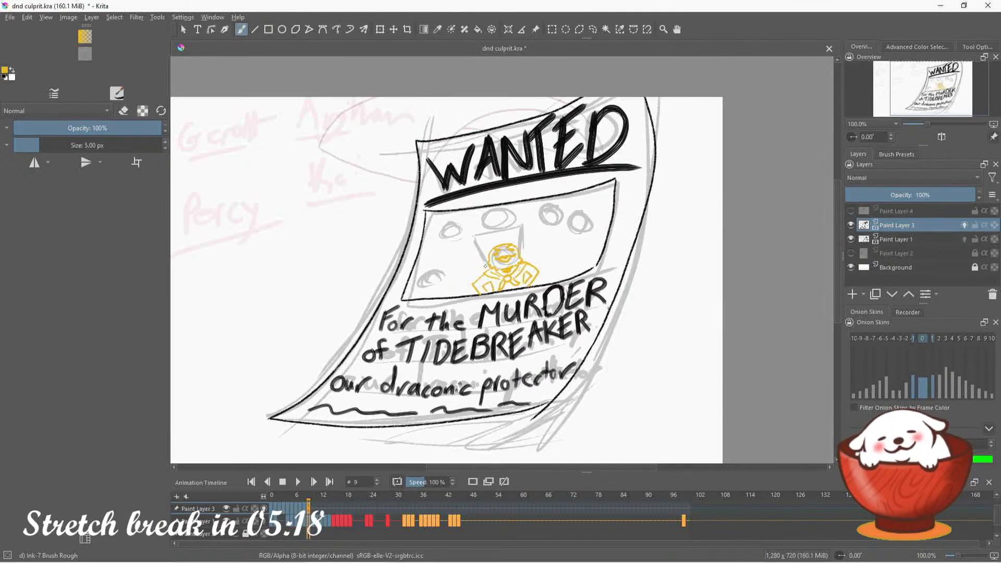
Add a curved wing on each side of the golden yellow central figure, redrawing the left one after undoing its first stroke
left_click_drag(472, 250, 462, 289)
key("ctrl+z")
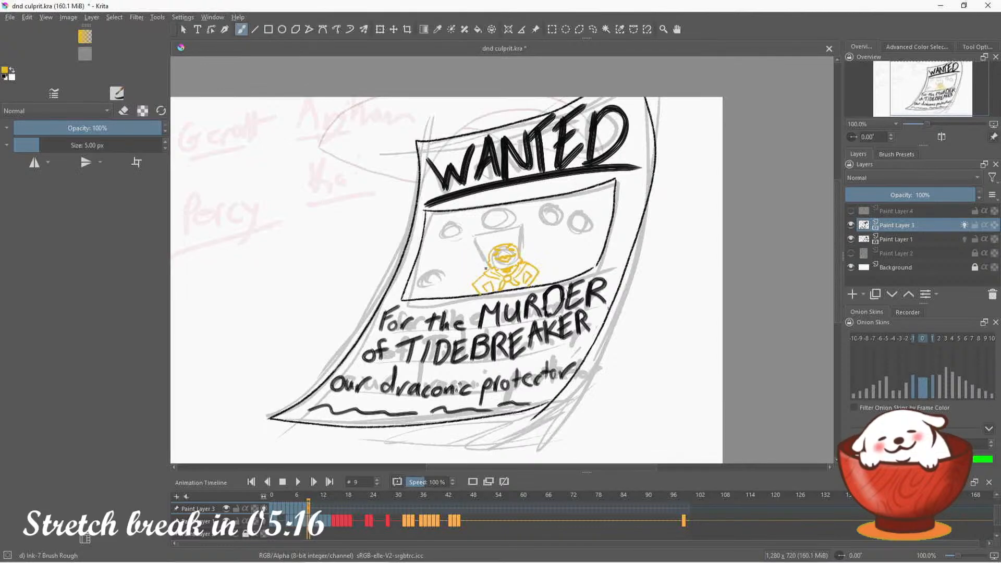
mouse_move(479, 254)
left_mouse_down()
mouse_move(463, 268)
mouse_move(466, 293)
left_mouse_up()
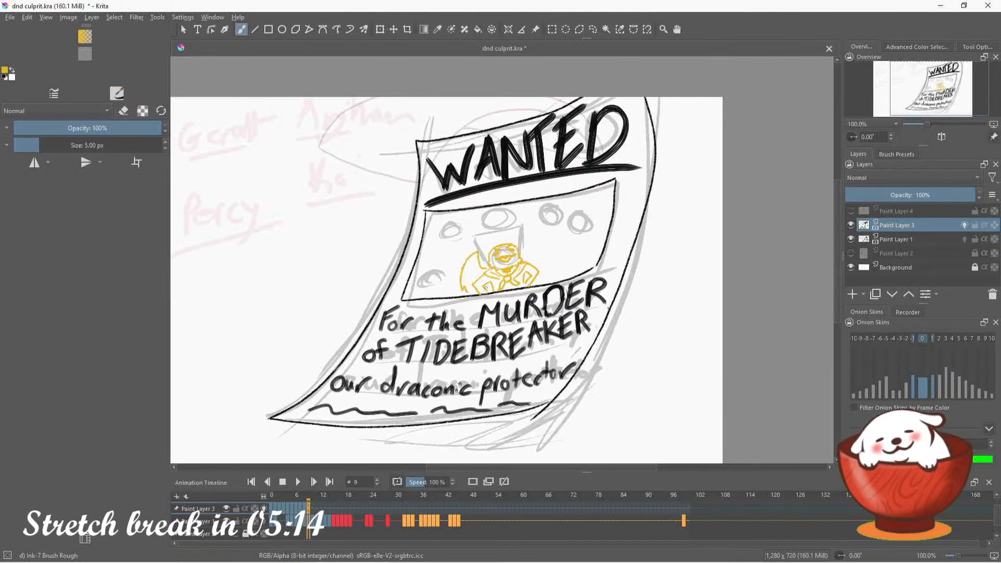
mouse_move(529, 260)
left_mouse_down()
mouse_move(529, 241)
mouse_move(552, 270)
mouse_move(542, 283)
left_mouse_up()
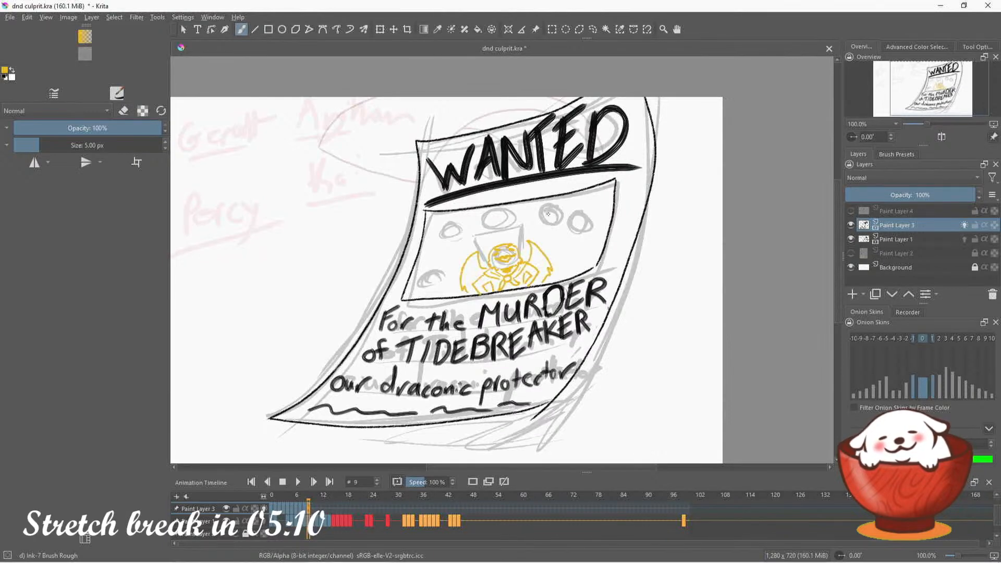
key("e")
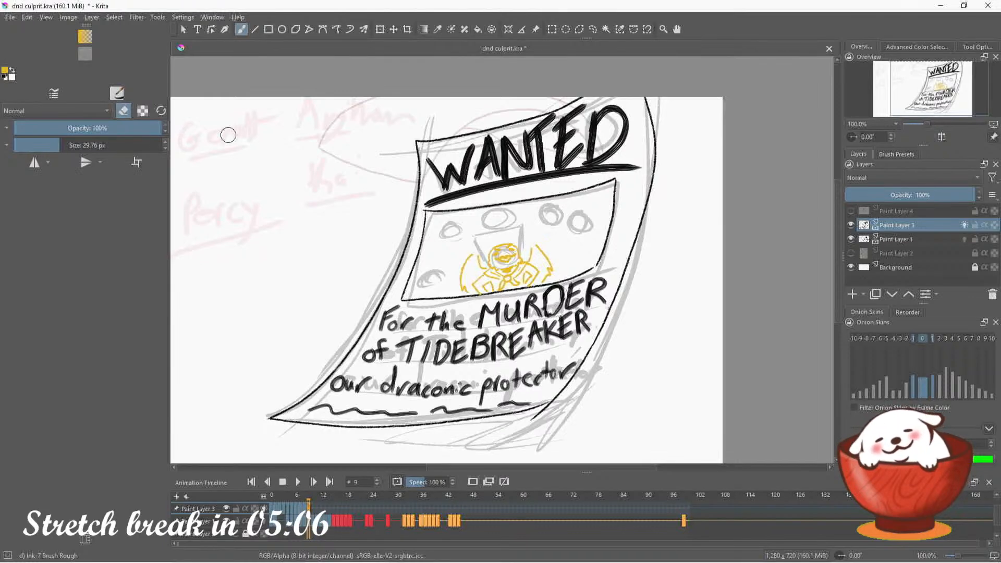
key("e")
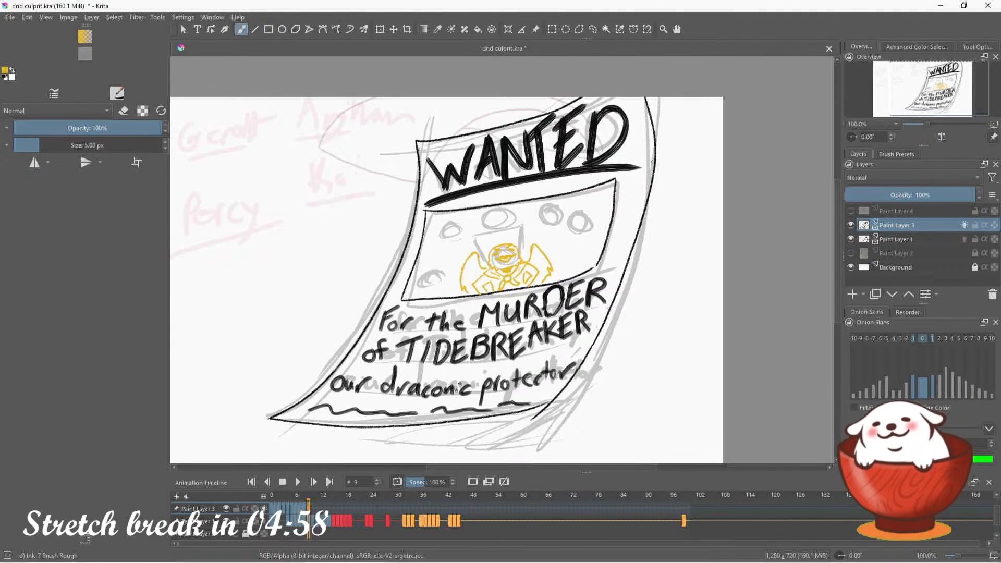
Switch the brush color to brown and ink the shaggy-haired figure's face, hair and shoulders in the portrait box's lower-left corner
left_click(925, 47)
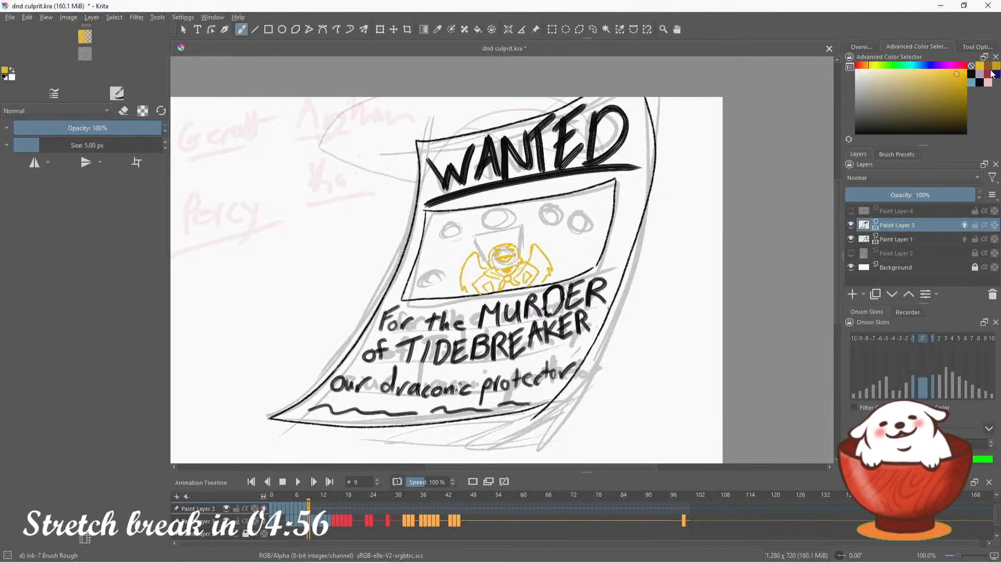
left_click(990, 77)
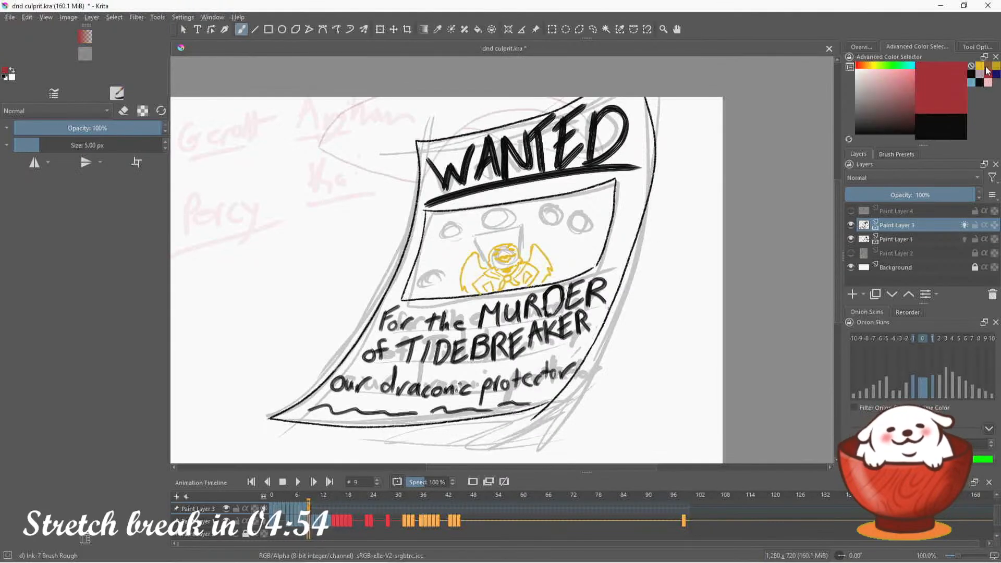
left_click(988, 66)
left_click(858, 47)
left_click_drag(930, 95, 915, 97)
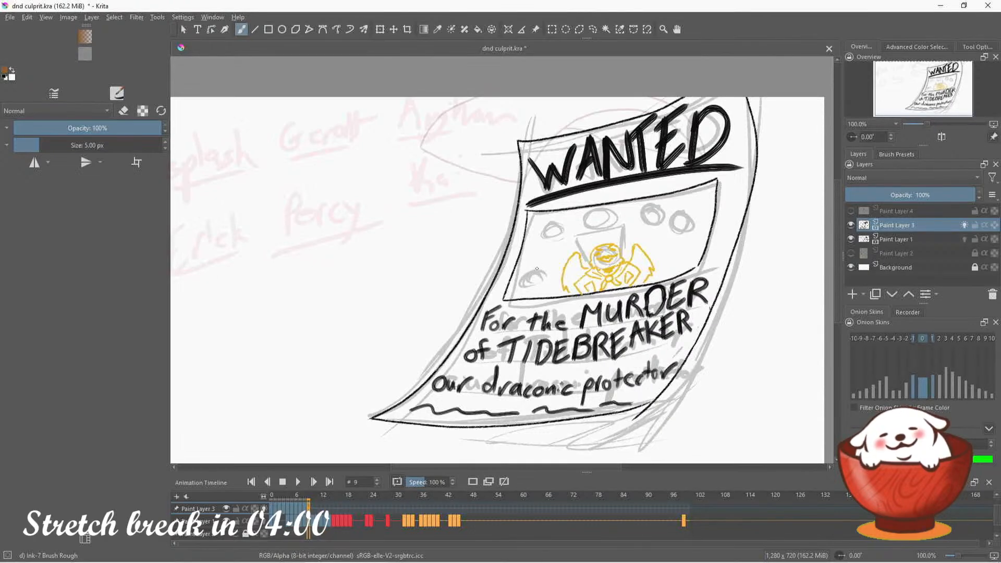
left_click_drag(528, 270, 518, 286)
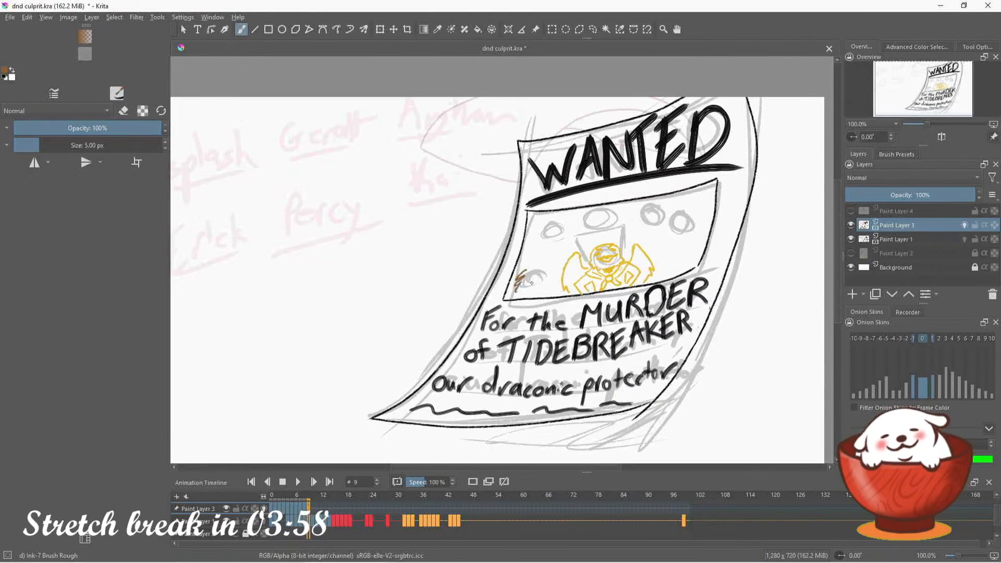
key("ctrl+z")
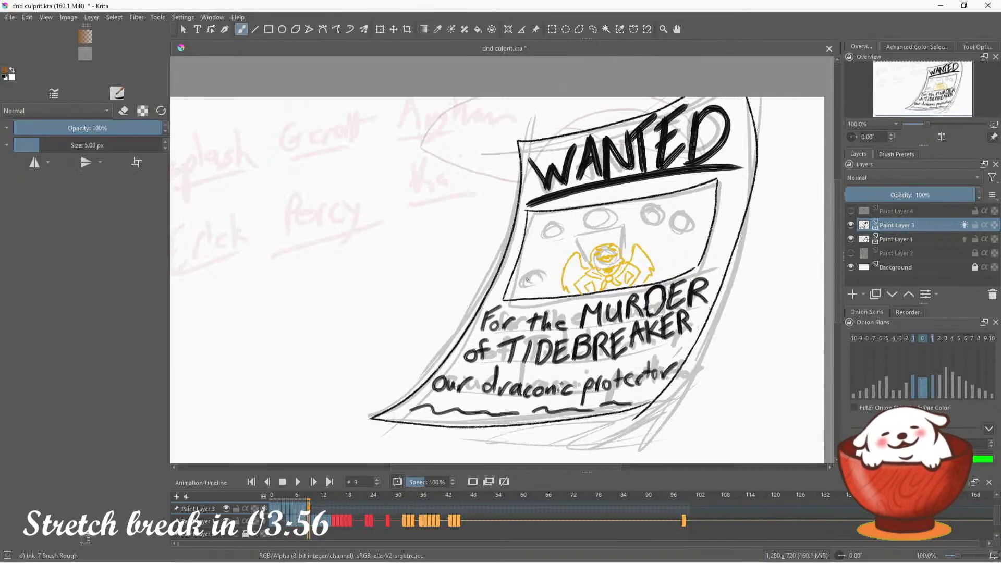
mouse_move(537, 280)
left_mouse_down()
mouse_move(522, 281)
mouse_move(553, 272)
left_mouse_up()
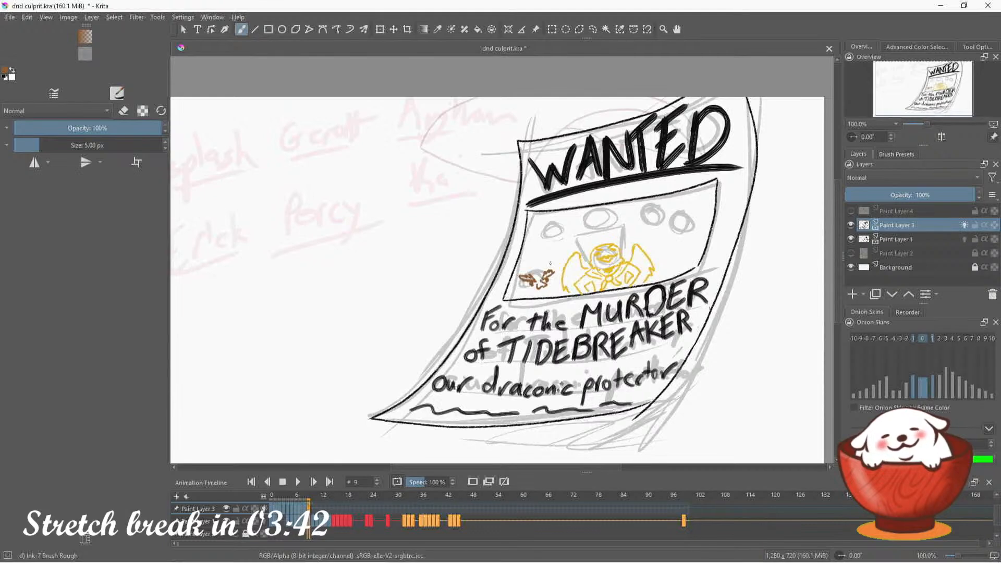
mouse_move(535, 269)
left_mouse_down()
mouse_move(547, 270)
mouse_move(519, 274)
mouse_move(515, 288)
mouse_move(534, 290)
left_mouse_up()
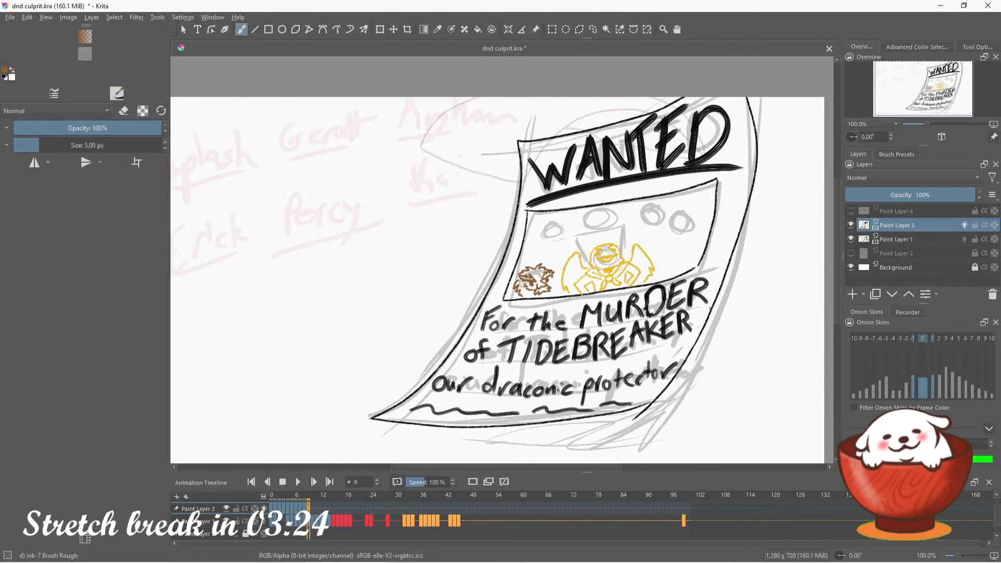
left_click_drag(552, 277, 555, 291)
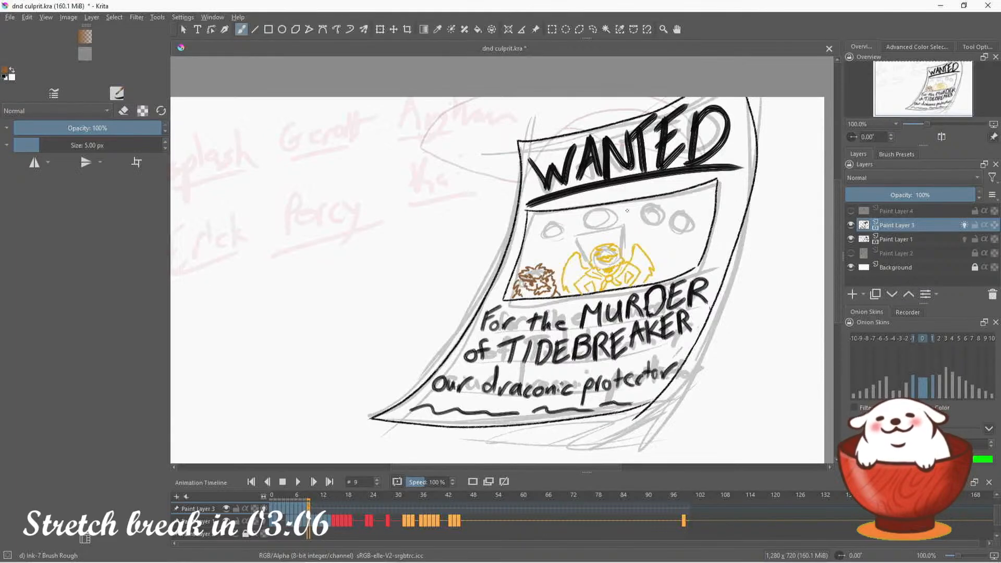
Switch the brush color to dark blue and ink the rightmost portrait-box figure's pointed head and shoulders, undoing stray strokes
left_click(908, 46)
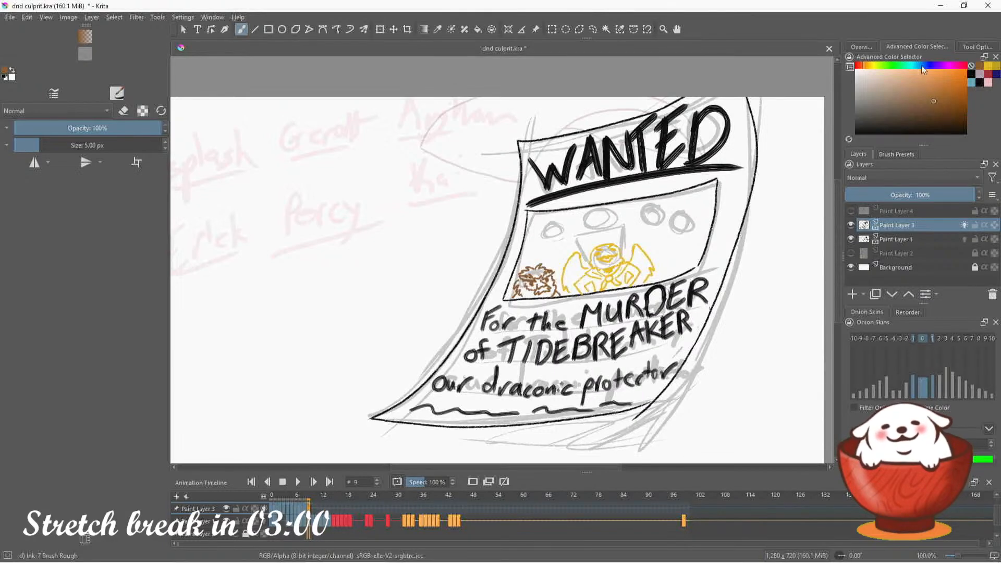
left_click(863, 47)
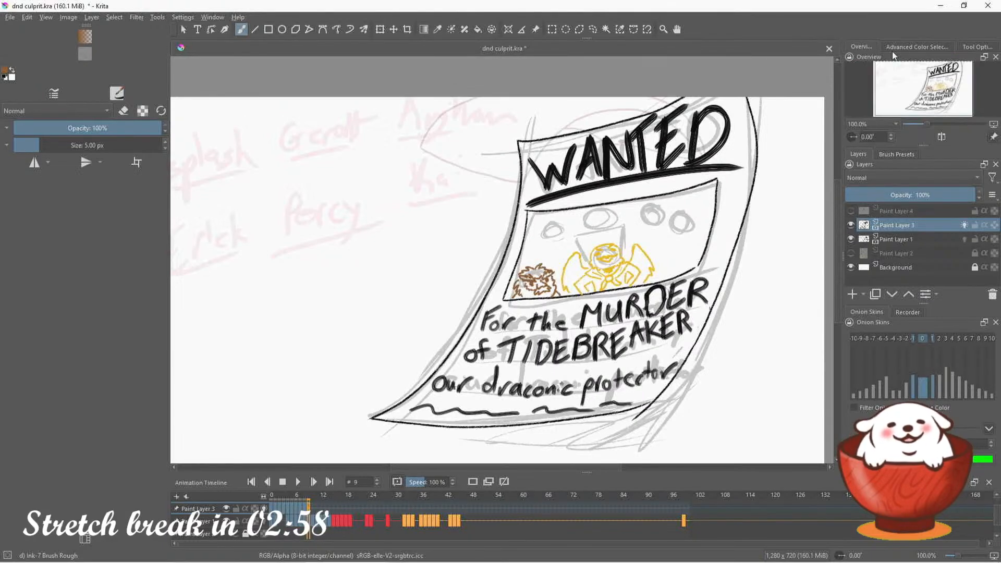
mouse_move(937, 99)
left_mouse_down()
mouse_move(916, 98)
mouse_move(948, 97)
left_mouse_up()
left_click(926, 47)
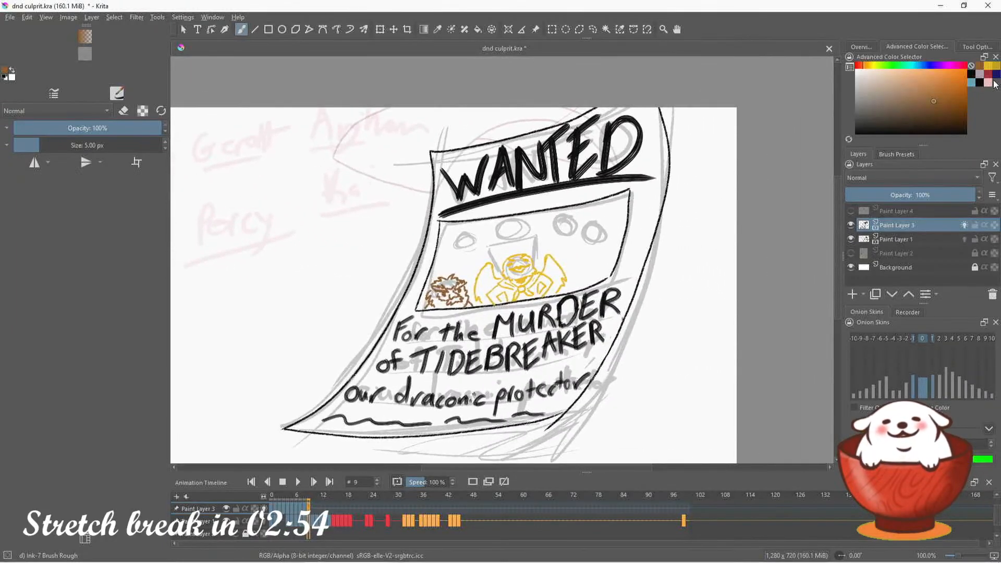
left_click(997, 74)
left_click(858, 48)
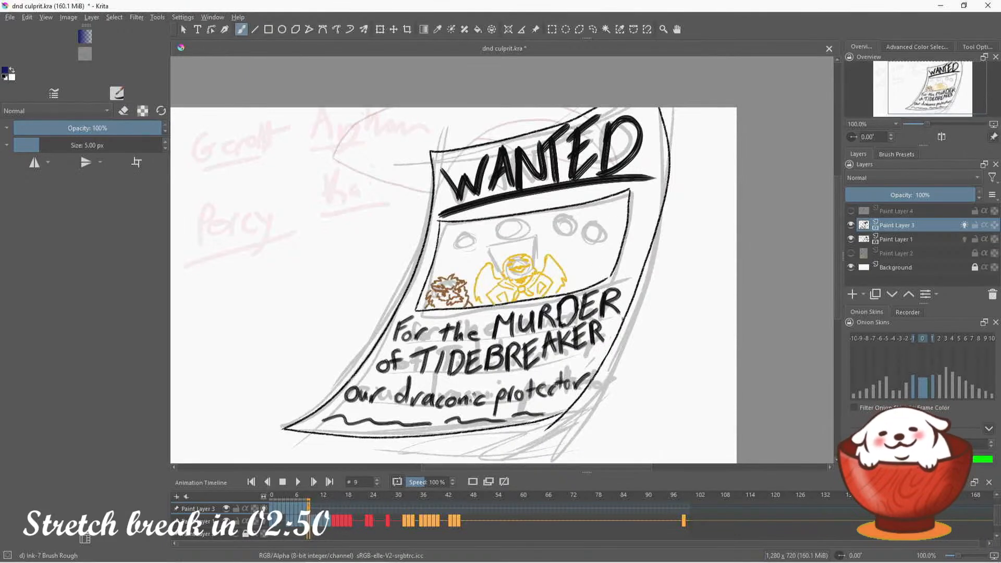
mouse_move(602, 230)
left_mouse_down()
mouse_move(613, 225)
mouse_move(599, 245)
left_mouse_up()
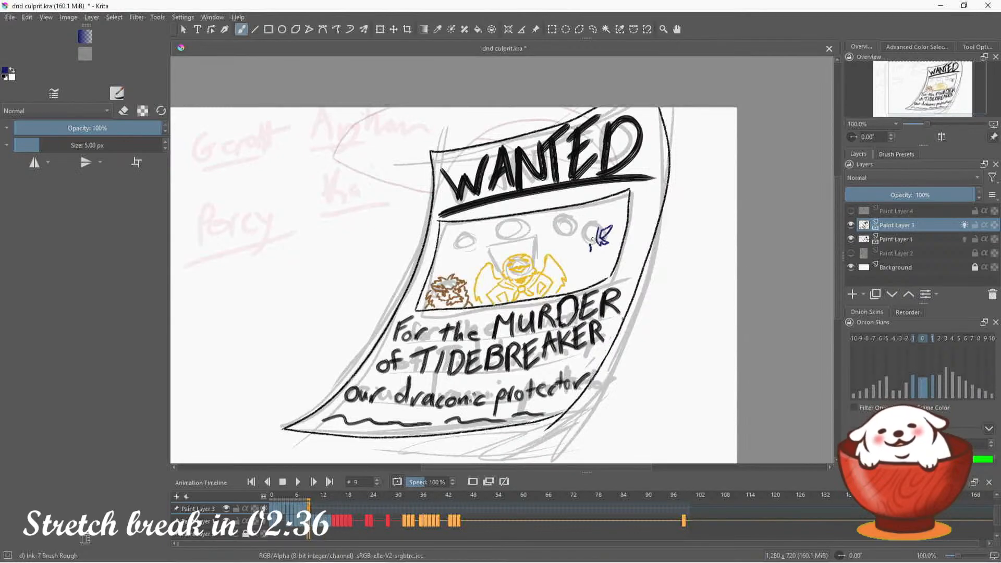
mouse_move(593, 247)
left_mouse_down()
mouse_move(588, 271)
mouse_move(594, 265)
mouse_move(590, 281)
mouse_move(604, 248)
mouse_move(620, 248)
mouse_move(580, 273)
mouse_move(594, 235)
mouse_move(610, 233)
mouse_move(575, 285)
left_mouse_up()
key("ctrl+z")
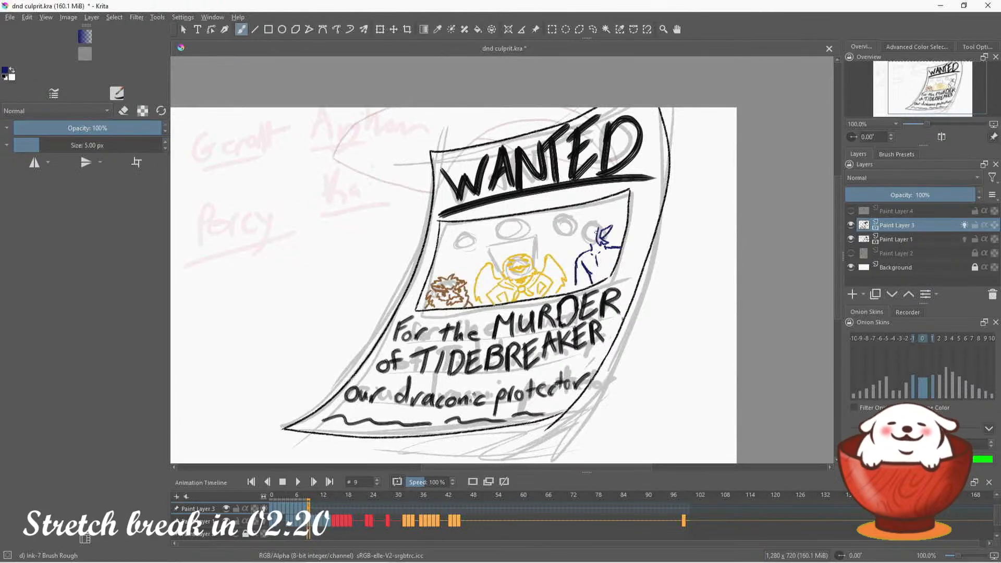
key("ctrl+z")
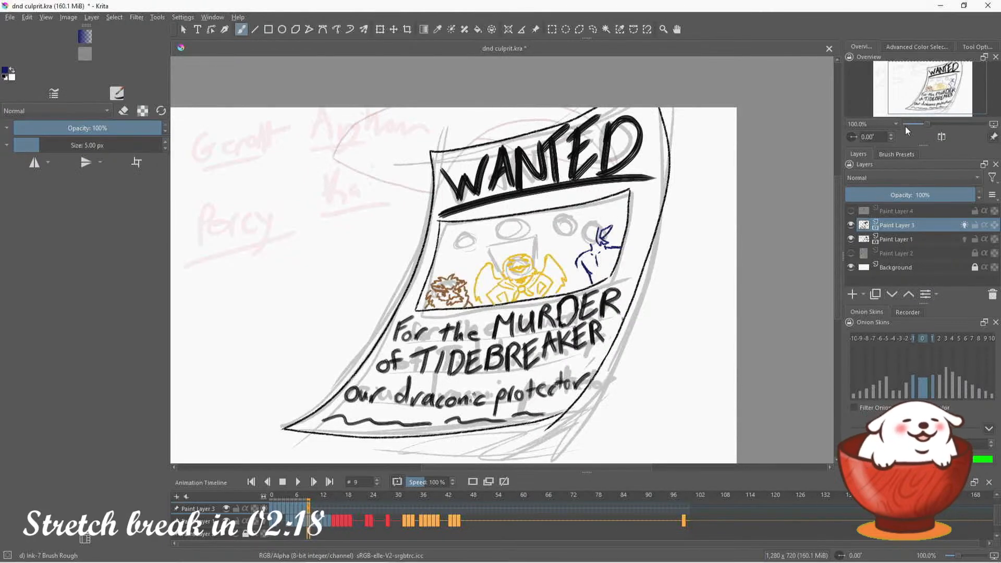
left_click_drag(855, 136, 856, 142)
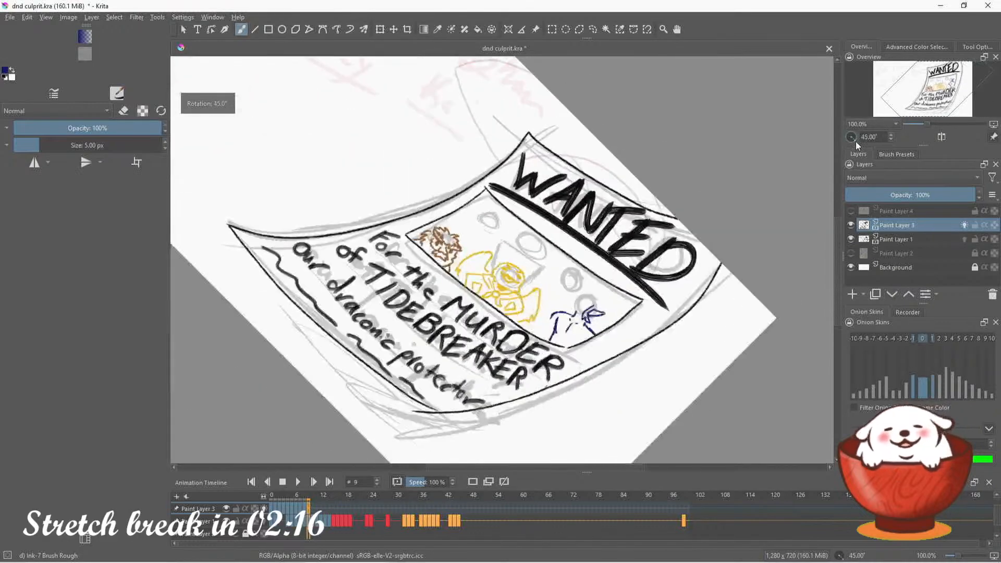
left_click_drag(901, 110, 902, 115)
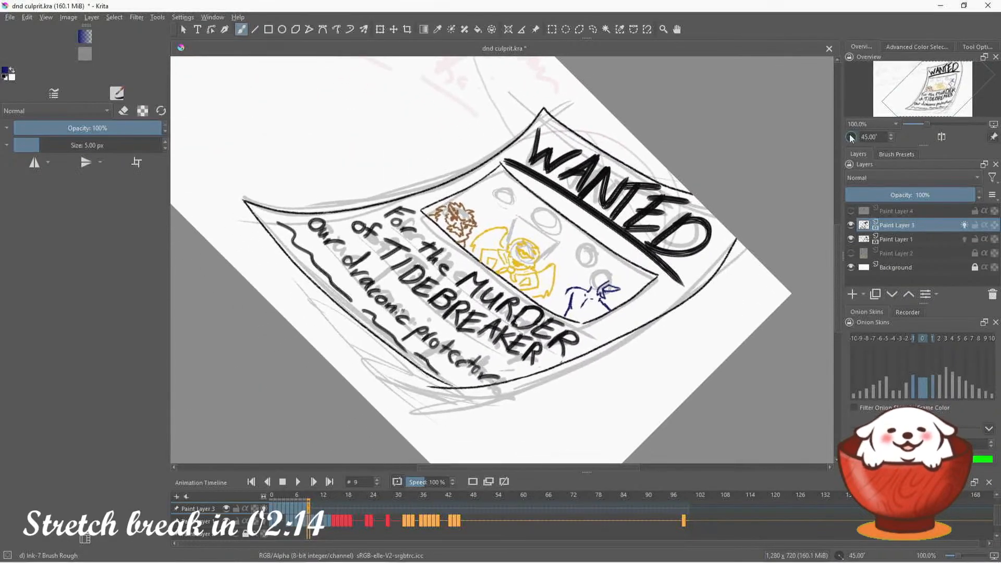
double_click(852, 137)
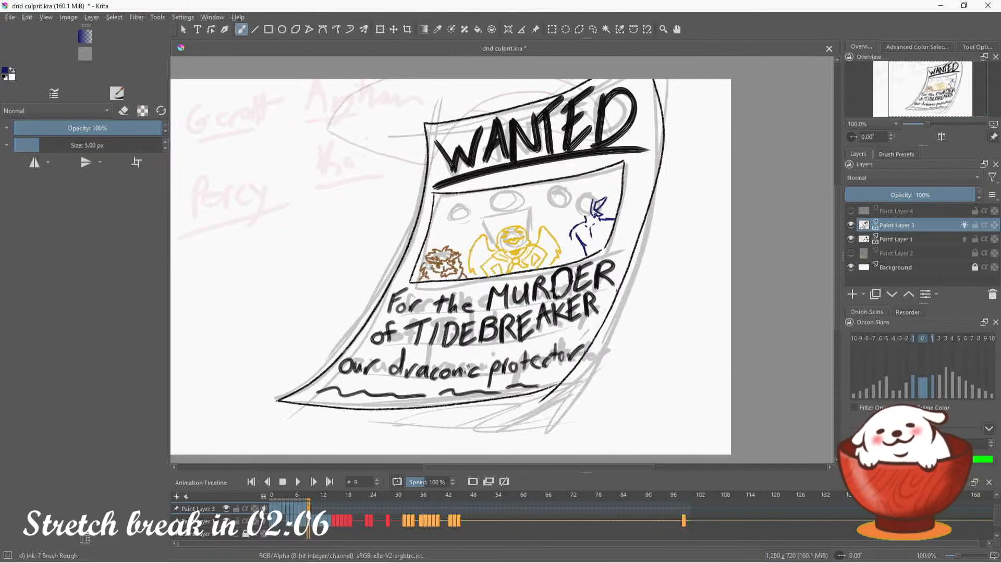
Erase the dark blue figure's pointed head and inner body strokes in the portrait box, keeping the outer shoulder lines
key("e")
left_click_drag(597, 206, 592, 229)
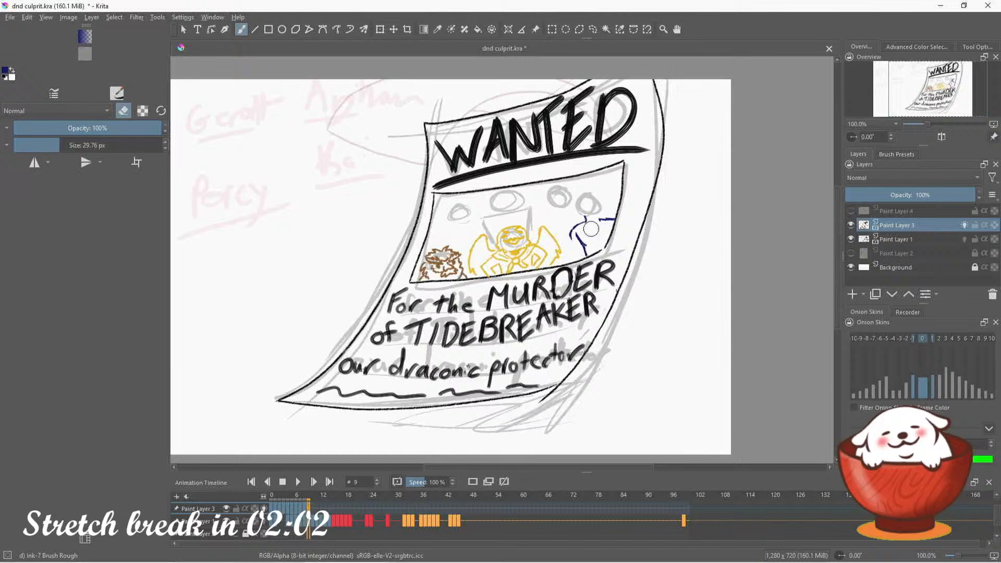
left_click(123, 111)
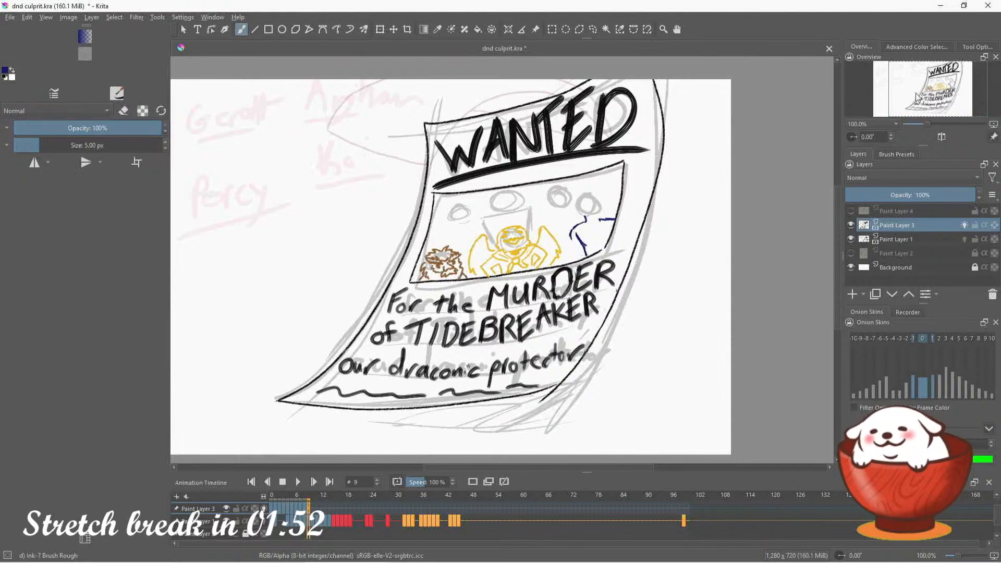
key("e")
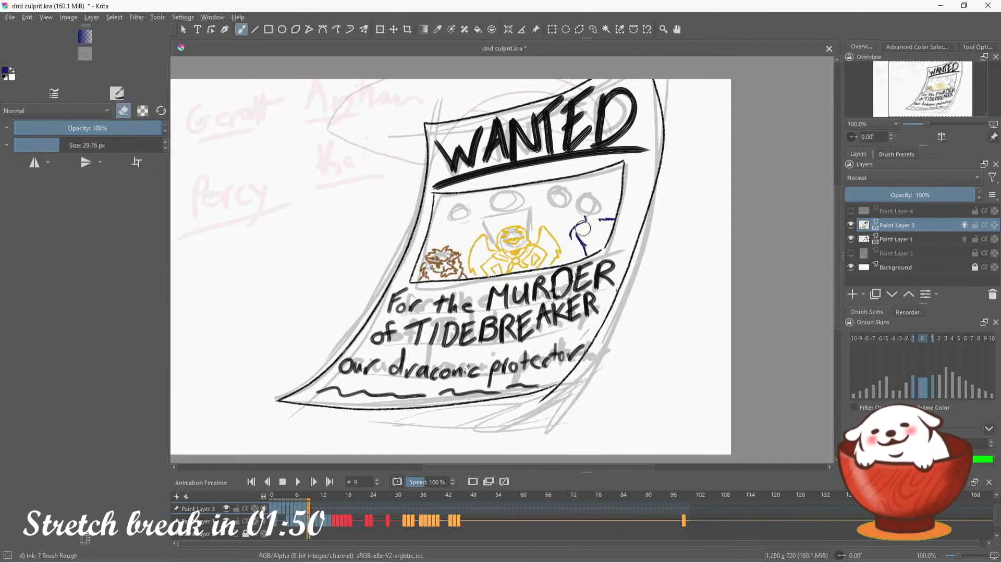
left_click_drag(582, 228, 588, 244)
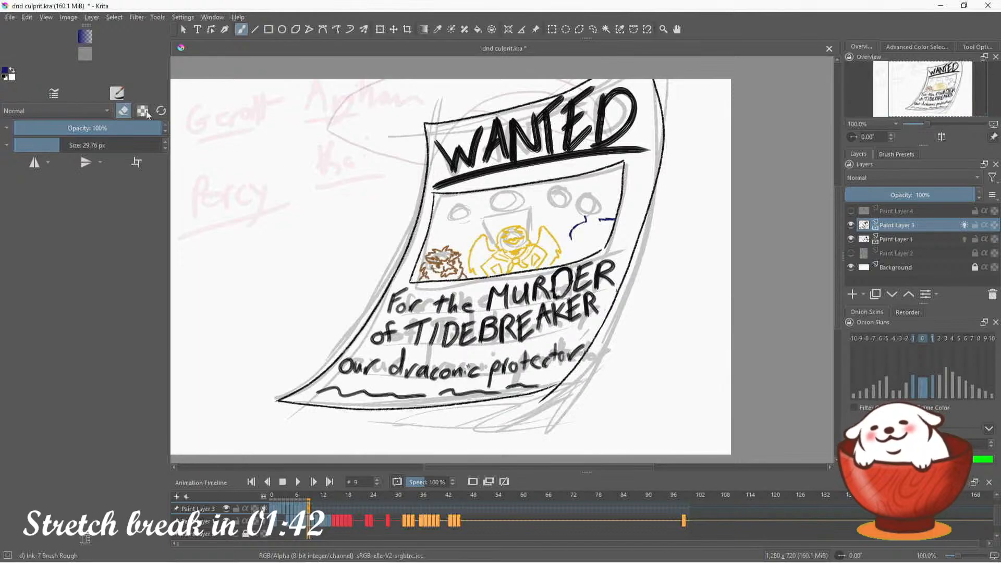
left_click(123, 111)
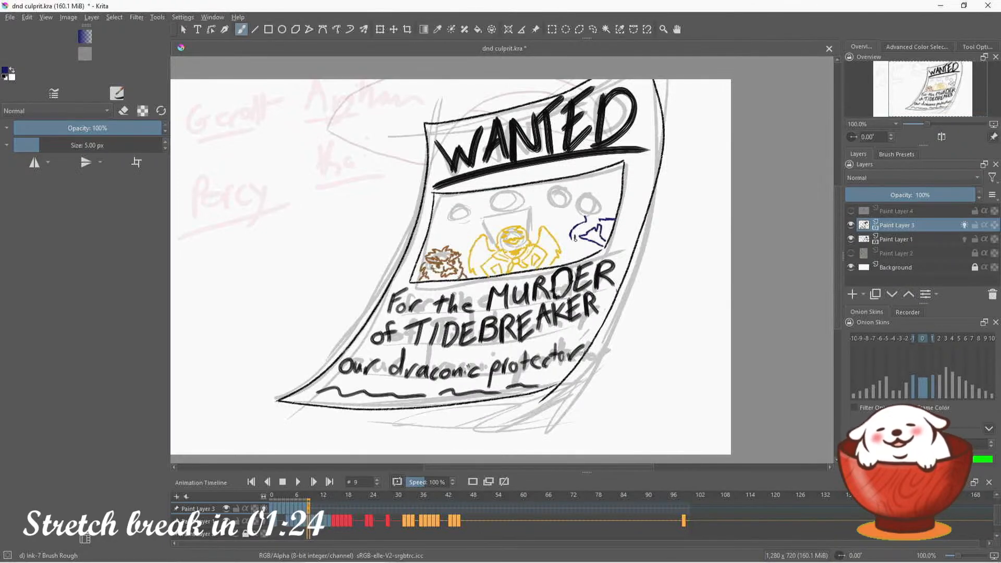
Ink the dark blue figure's folded arms, torso, neck and pointed ear at the portrait box's right end
left_click_drag(582, 249, 587, 257)
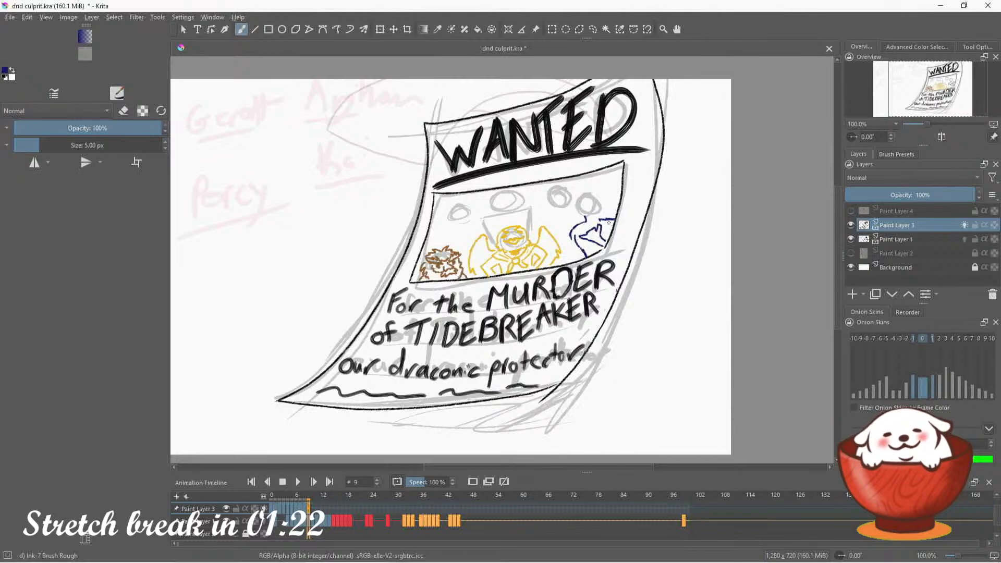
mouse_move(609, 223)
left_mouse_down()
mouse_move(612, 240)
mouse_move(603, 240)
mouse_move(611, 223)
left_mouse_up()
key("e")
key("e")
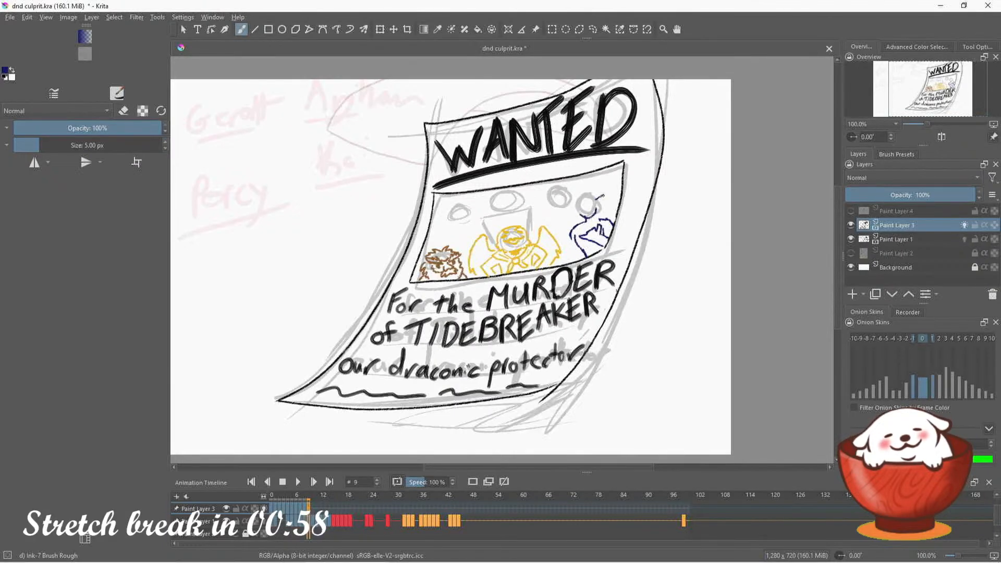
left_click_drag(604, 196, 604, 215)
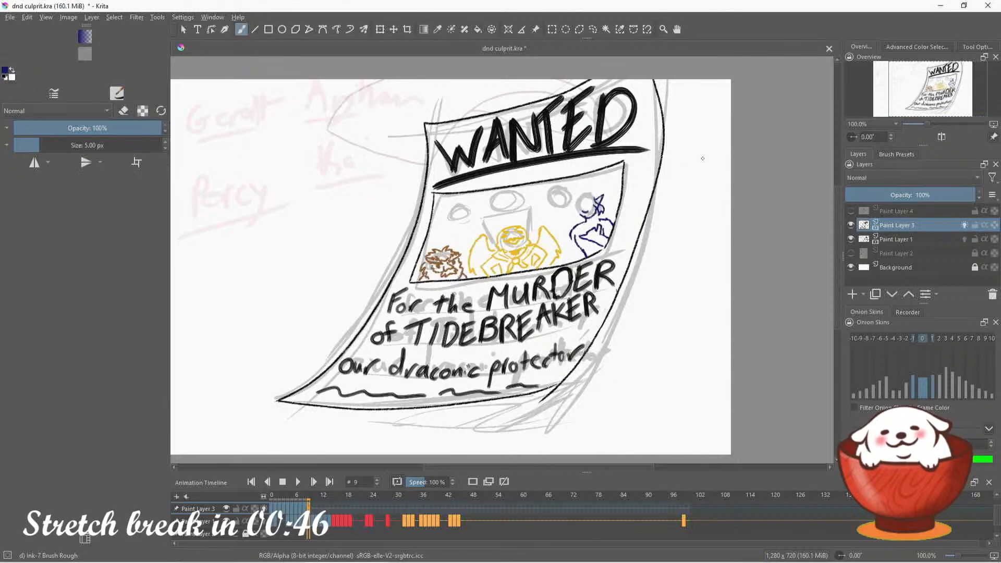
left_click_drag(855, 136, 856, 138)
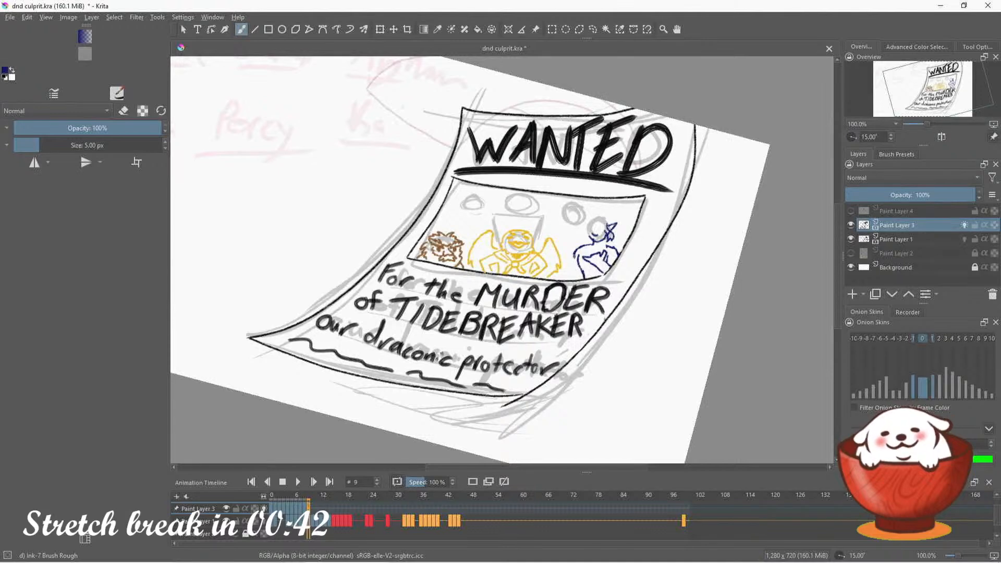
left_click_drag(575, 255, 570, 275)
key("ctrl+z")
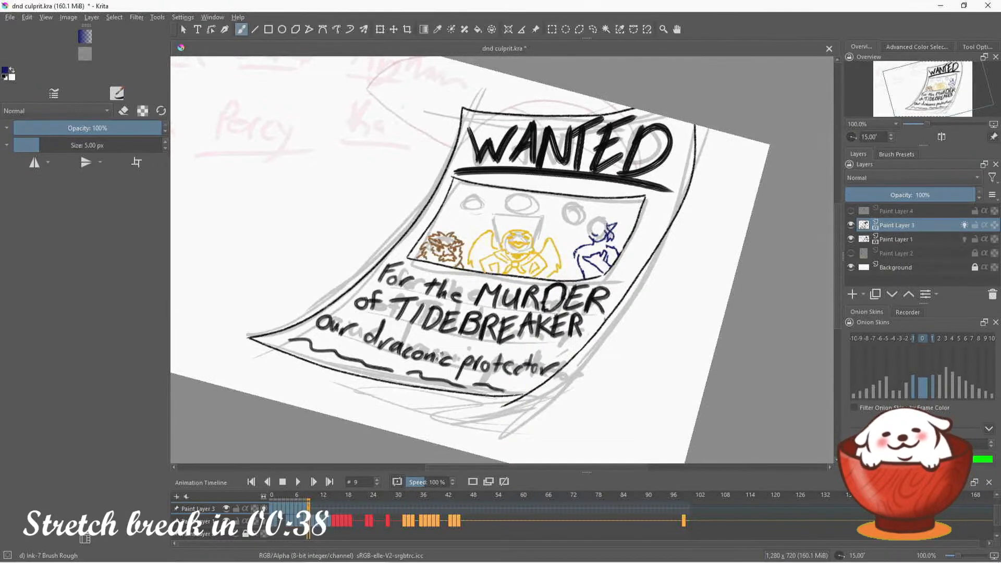
left_click_drag(584, 246, 558, 252)
key("ctrl+z")
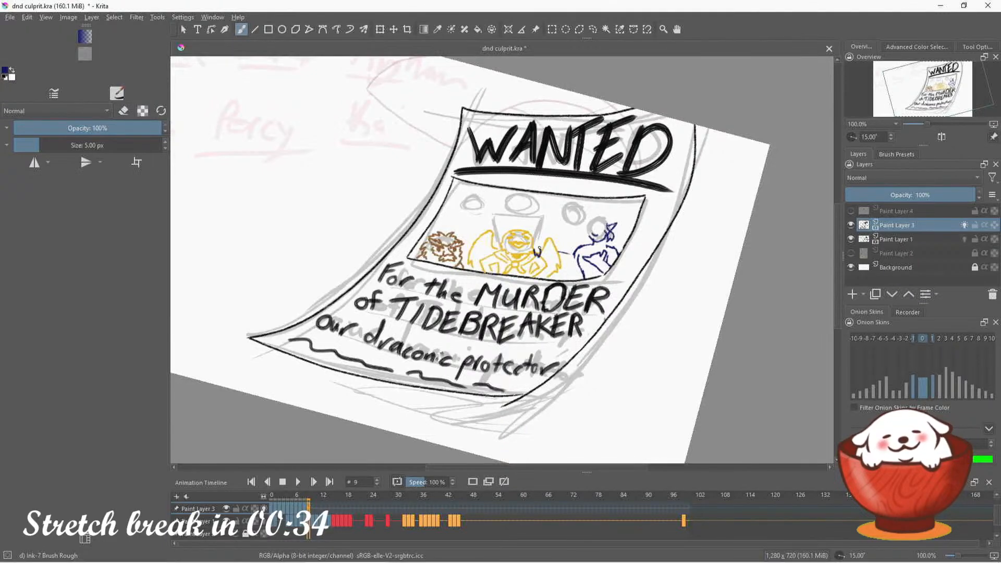
key("ctrl+z")
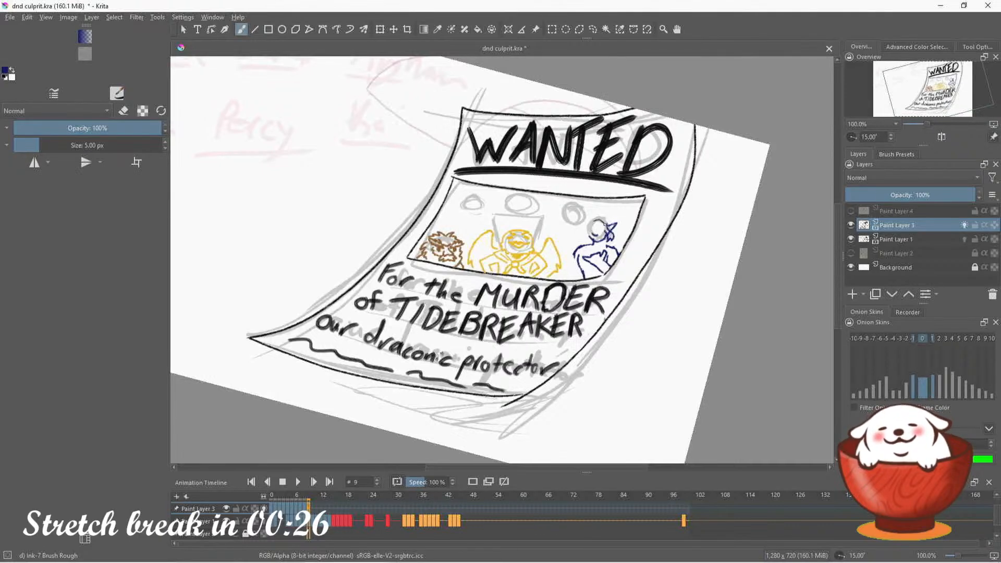
Ink the dark blue figure's rounded head, smiling face and long hair, undoing stray strokes
mouse_move(598, 216)
left_mouse_down()
mouse_move(625, 237)
mouse_move(616, 244)
left_mouse_up()
key("ctrl+z")
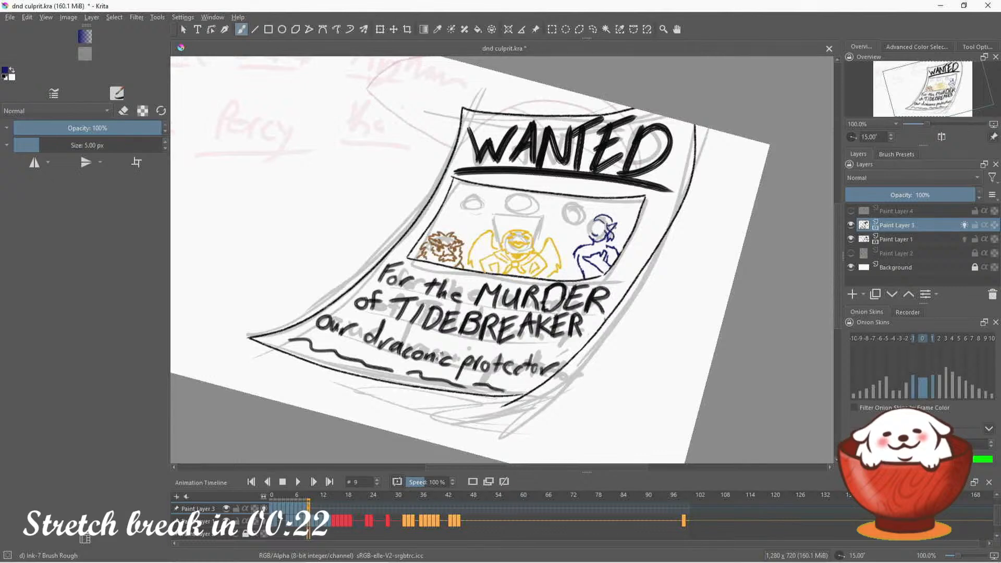
mouse_move(616, 230)
left_mouse_down()
mouse_move(623, 241)
mouse_move(610, 251)
left_mouse_up()
key("ctrl+z")
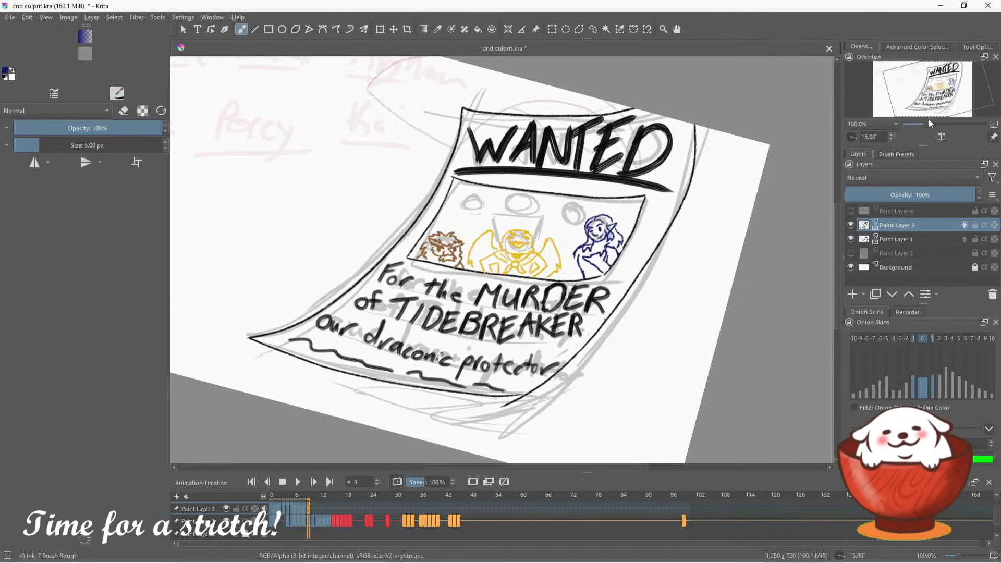
Reset the canvas rotation to 0° and mirror the view horizontally to check the drawing
left_click(855, 137)
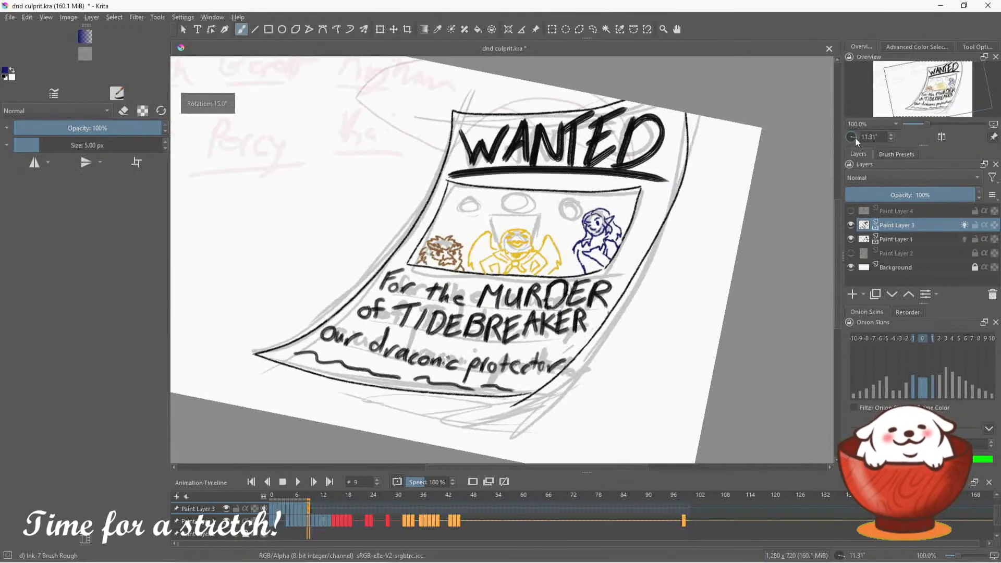
left_click(942, 137)
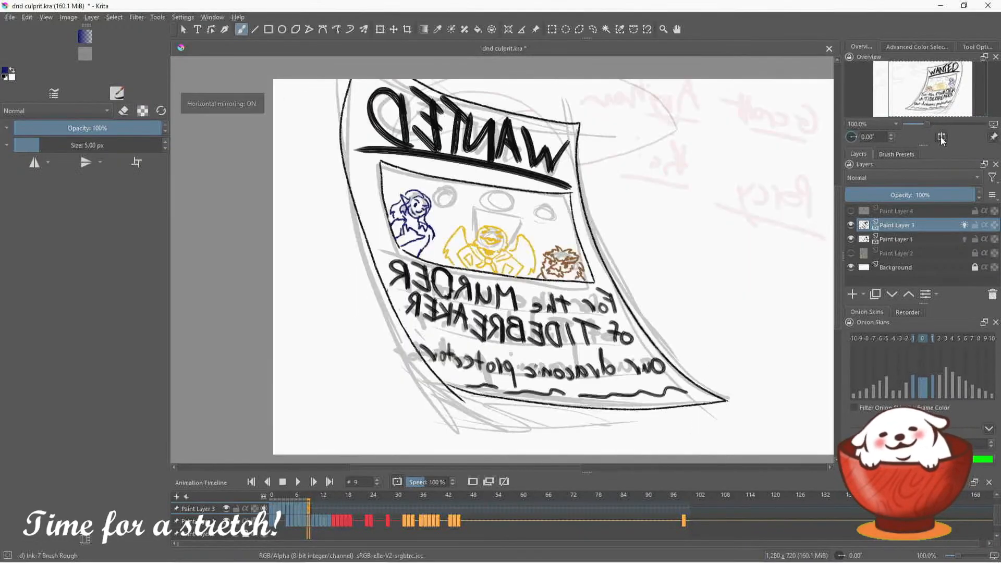
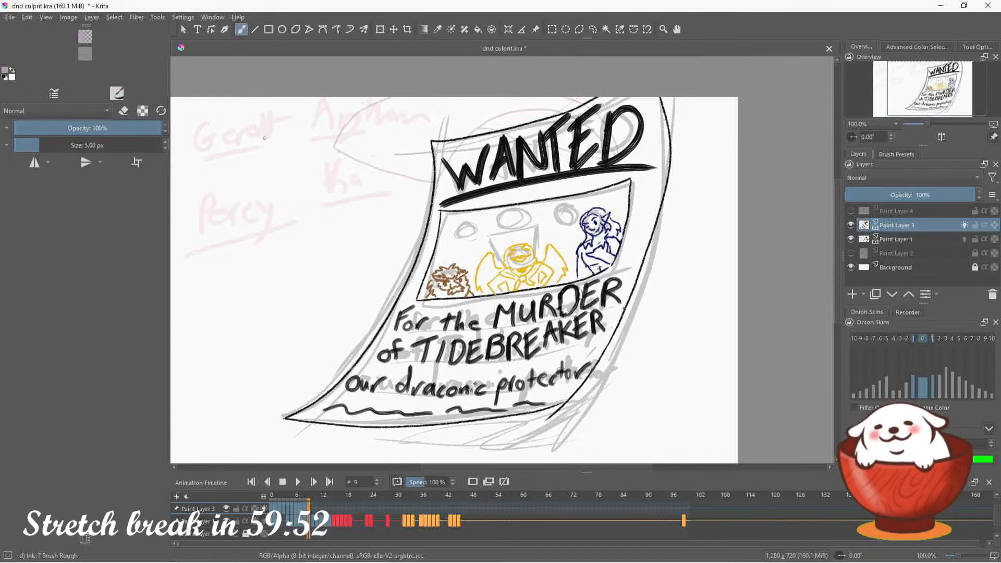
Examine the inked figures in the portrait box up close and at wider zoom
key("e")
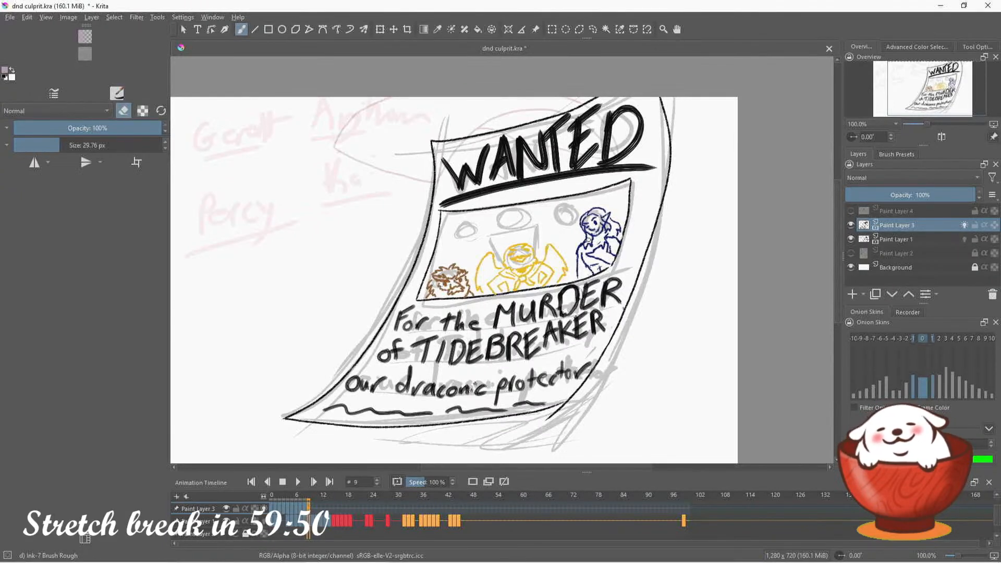
key("e")
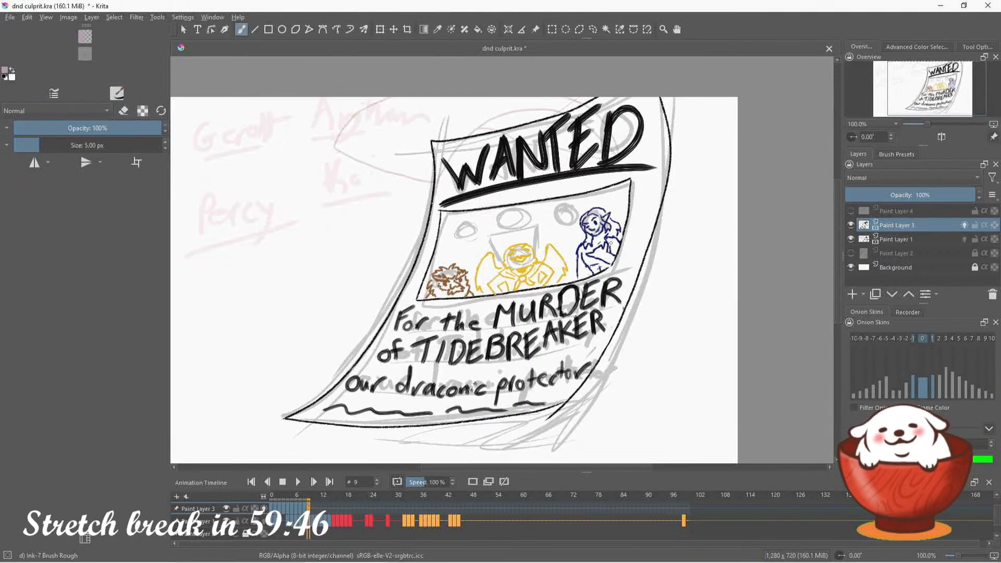
left_click(937, 49)
left_click(980, 65)
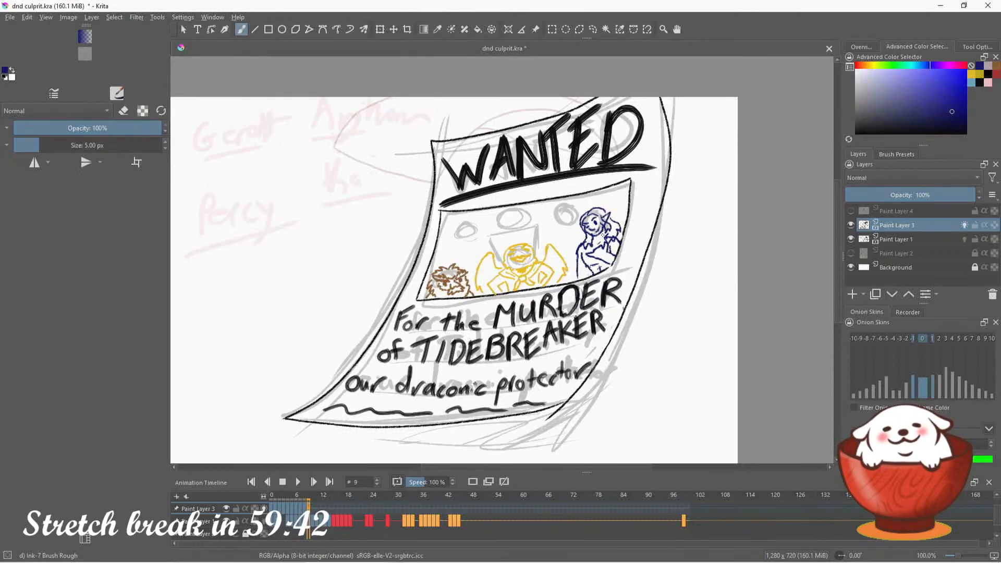
left_click(988, 67)
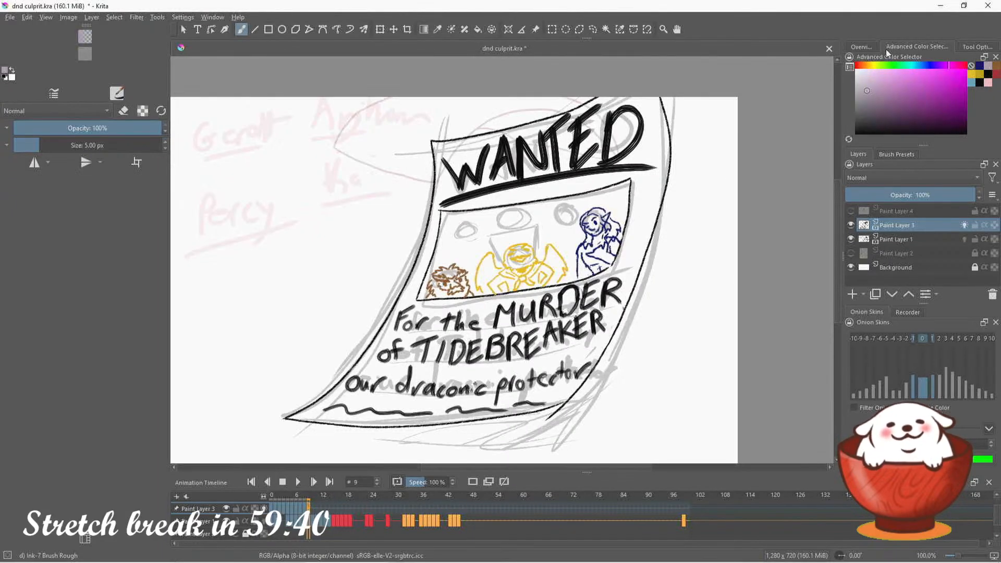
left_click(863, 48)
left_click_drag(937, 92, 931, 94)
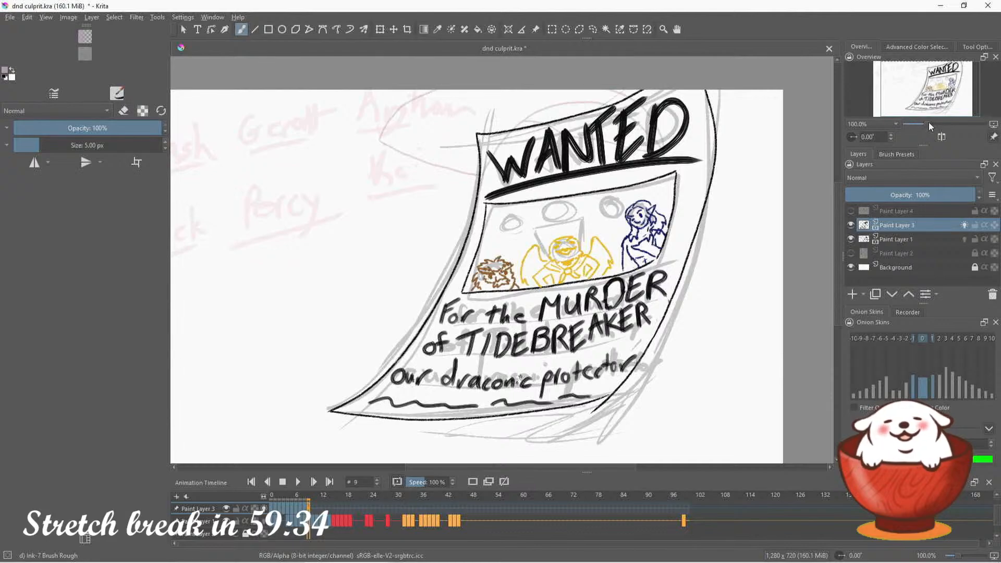
mouse_move(930, 124)
left_mouse_down()
mouse_move(952, 124)
mouse_move(930, 97)
left_mouse_up()
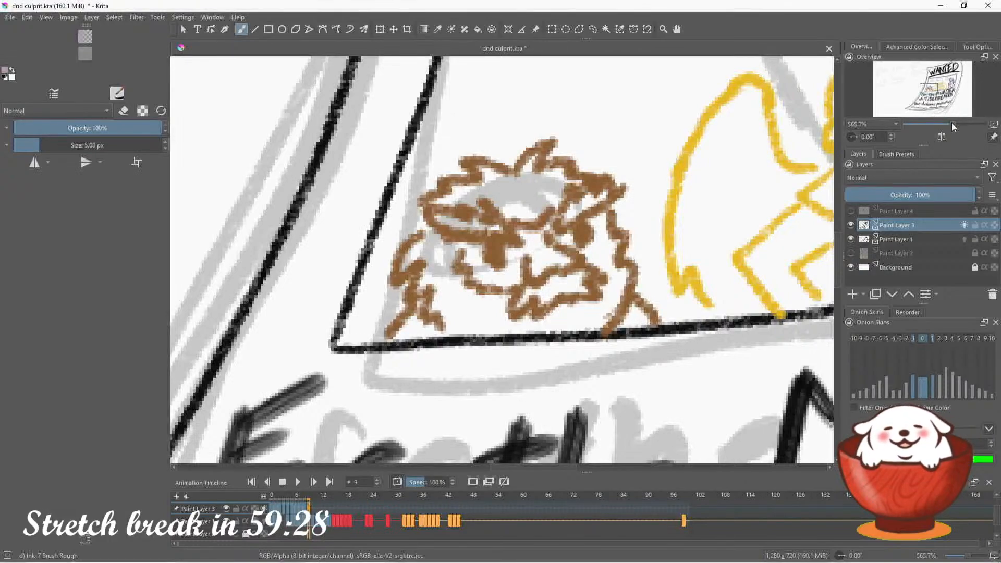
left_click_drag(948, 122, 943, 87)
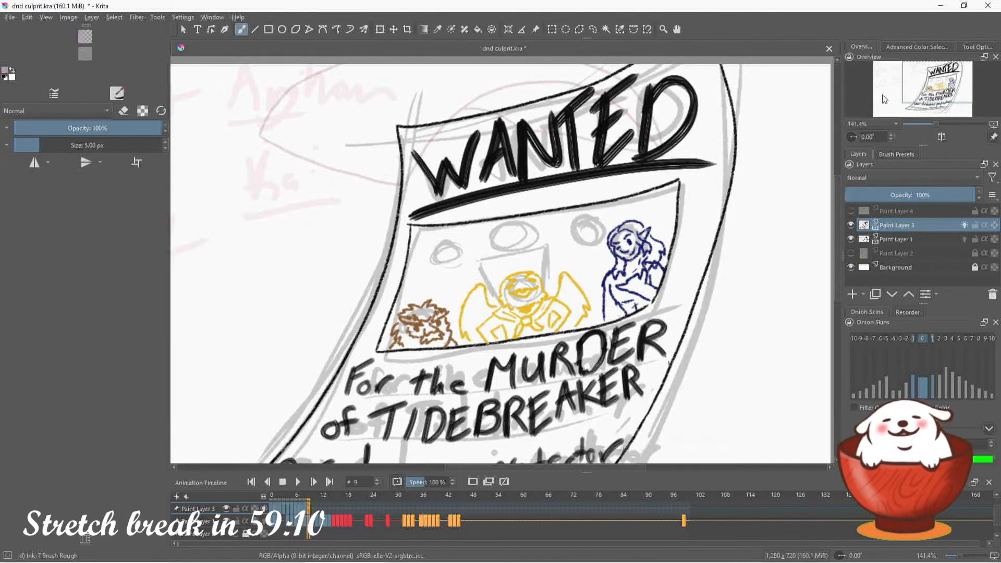
Touch up the central winged figure's face in its legend yellow, undoing the stray stroke
left_click(907, 46)
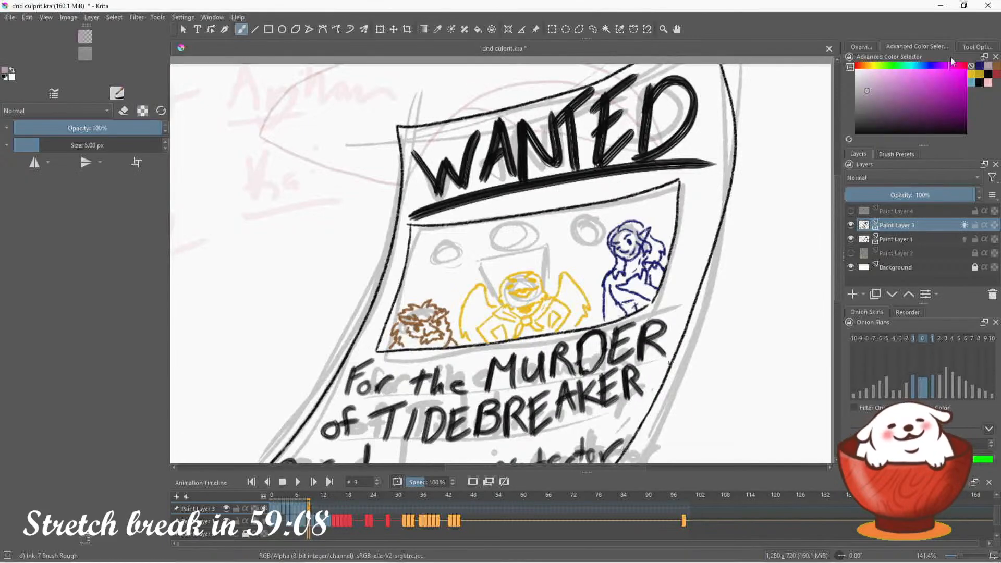
left_click(976, 74)
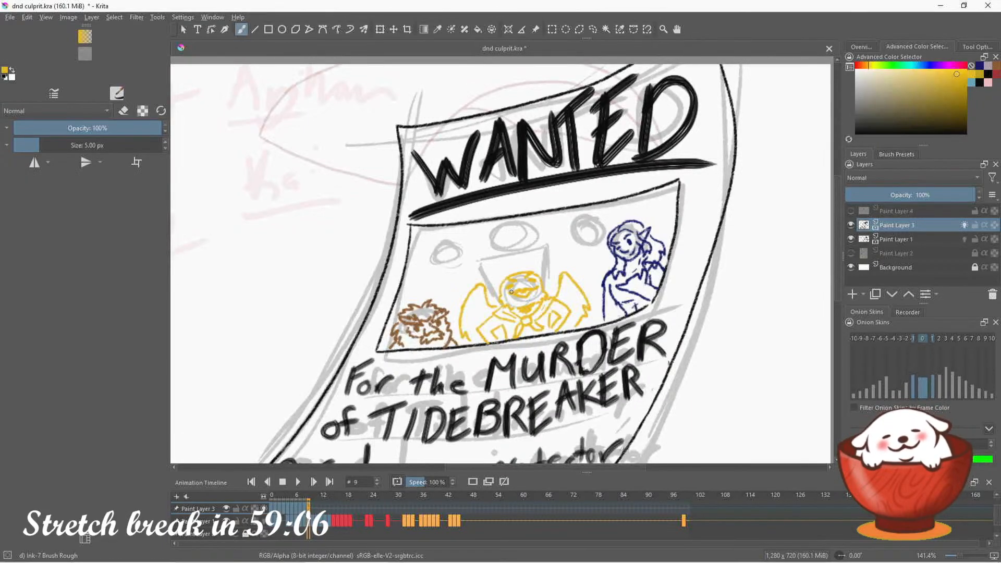
mouse_move(511, 292)
left_mouse_down()
mouse_move(540, 279)
mouse_move(515, 295)
mouse_move(571, 310)
mouse_move(588, 299)
mouse_move(534, 293)
left_mouse_up()
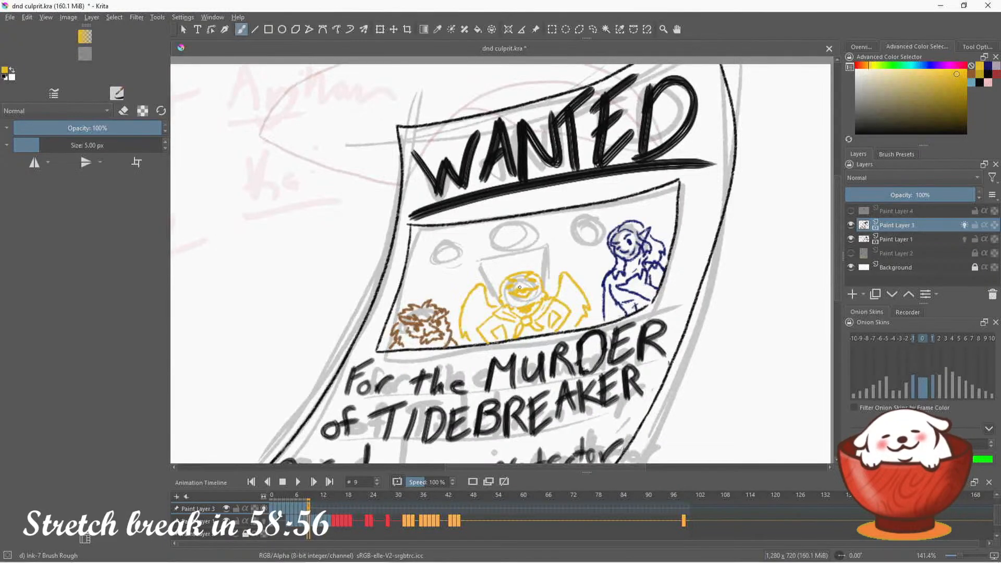
left_click_drag(520, 288, 528, 286)
key("ctrl+z")
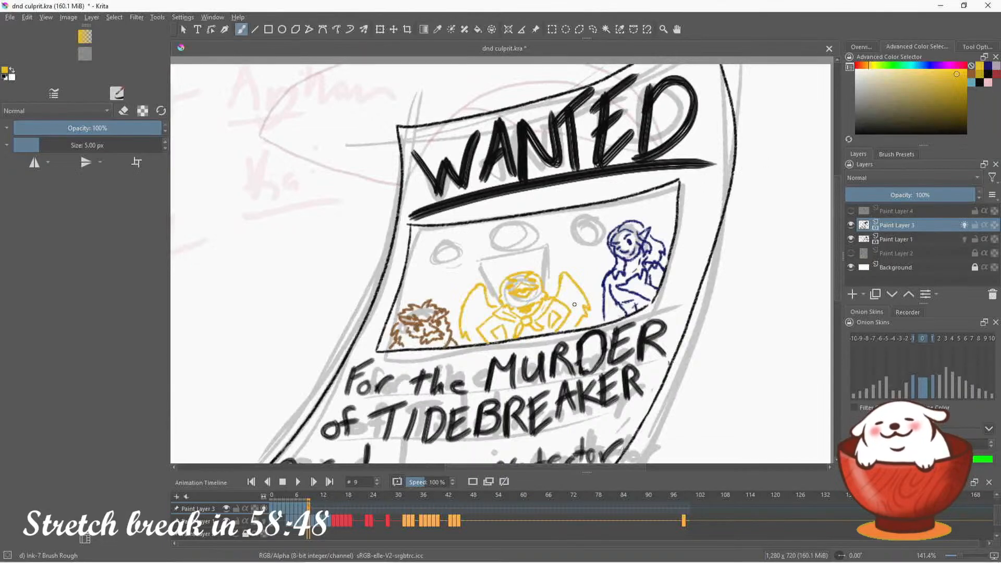
Rotate the canvas to 15° and ink the snouted, pointed-ear head in pale purple over the sketch circle beside the dark blue figure
left_click(996, 67)
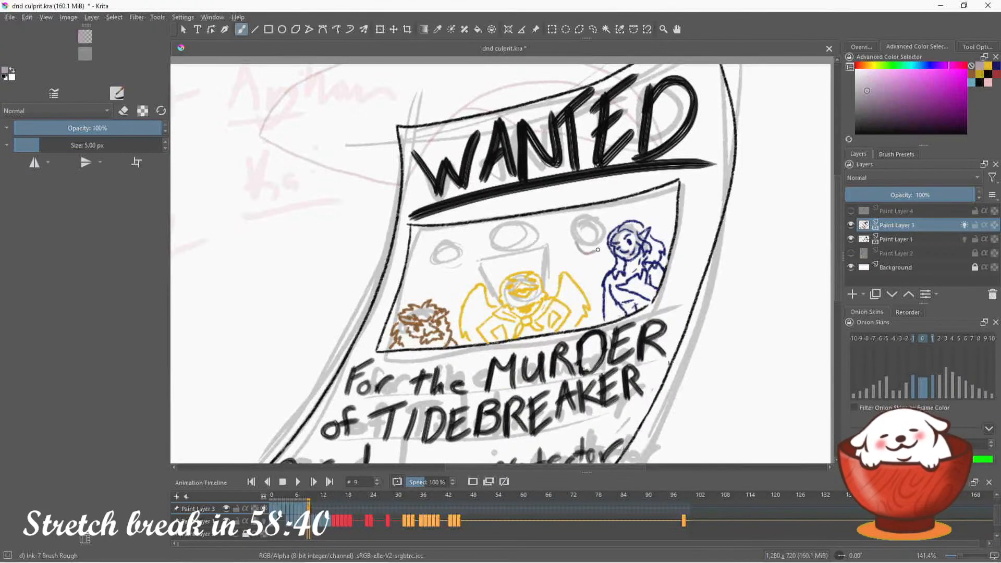
left_click(861, 47)
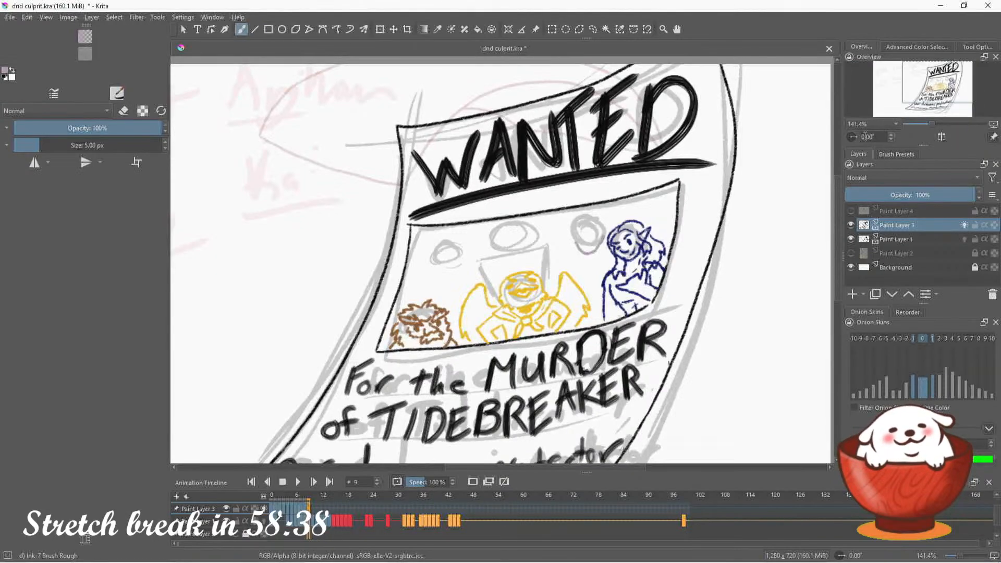
left_click_drag(856, 134, 856, 139)
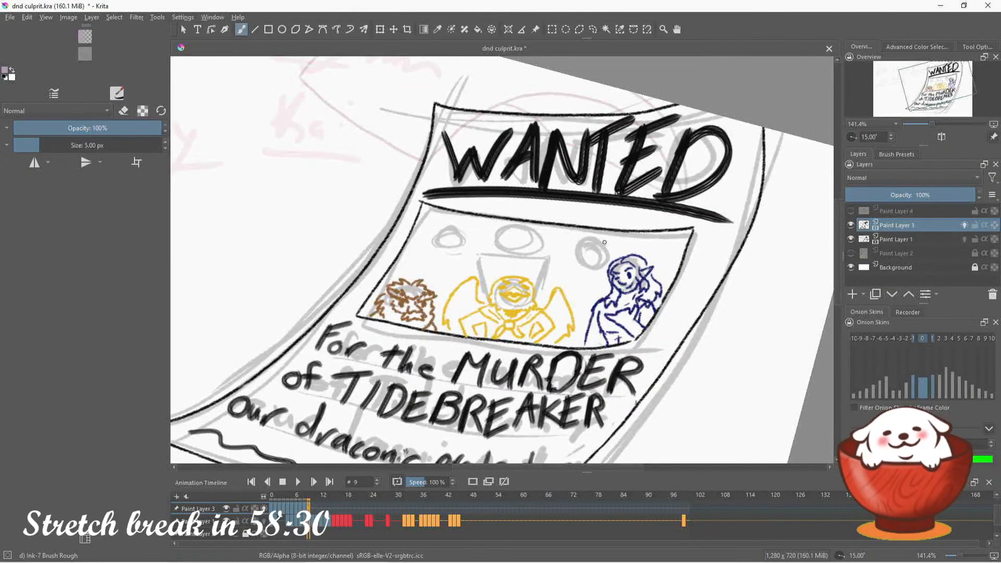
mouse_move(626, 245)
left_mouse_down()
mouse_move(601, 242)
mouse_move(624, 244)
mouse_move(605, 254)
mouse_move(633, 244)
left_mouse_up()
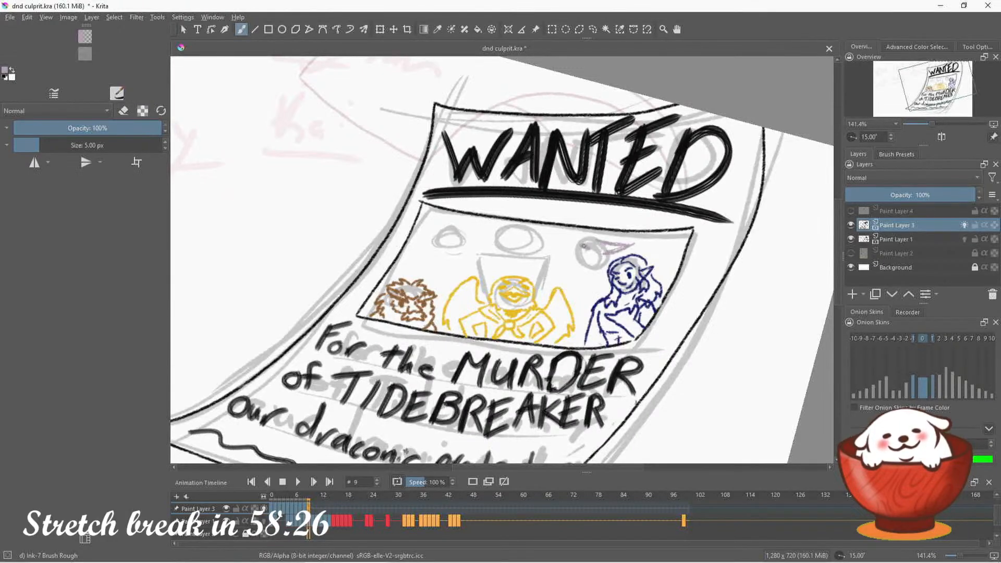
left_click_drag(580, 244, 593, 242)
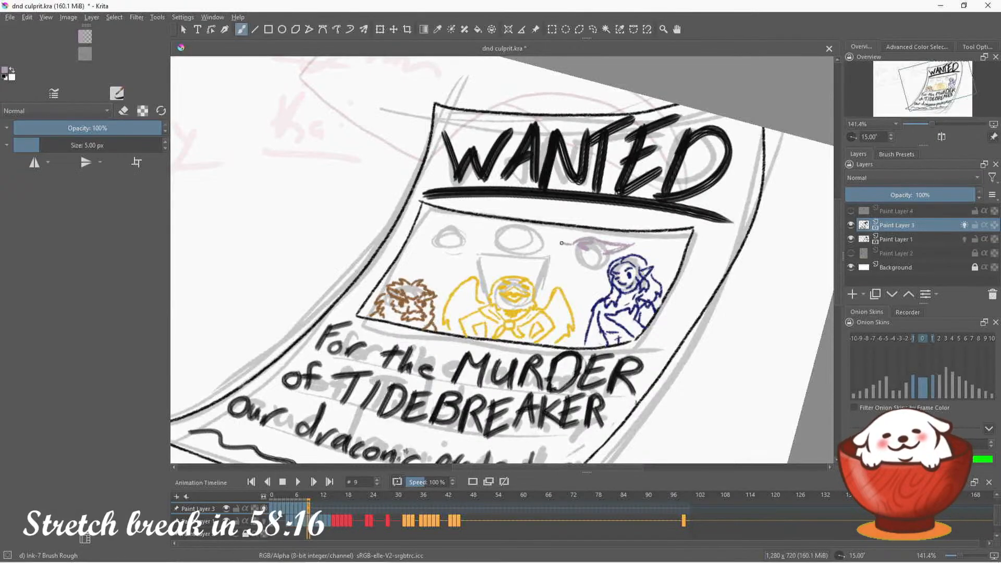
mouse_move(561, 243)
left_mouse_down()
mouse_move(570, 263)
mouse_move(593, 264)
mouse_move(569, 234)
left_mouse_up()
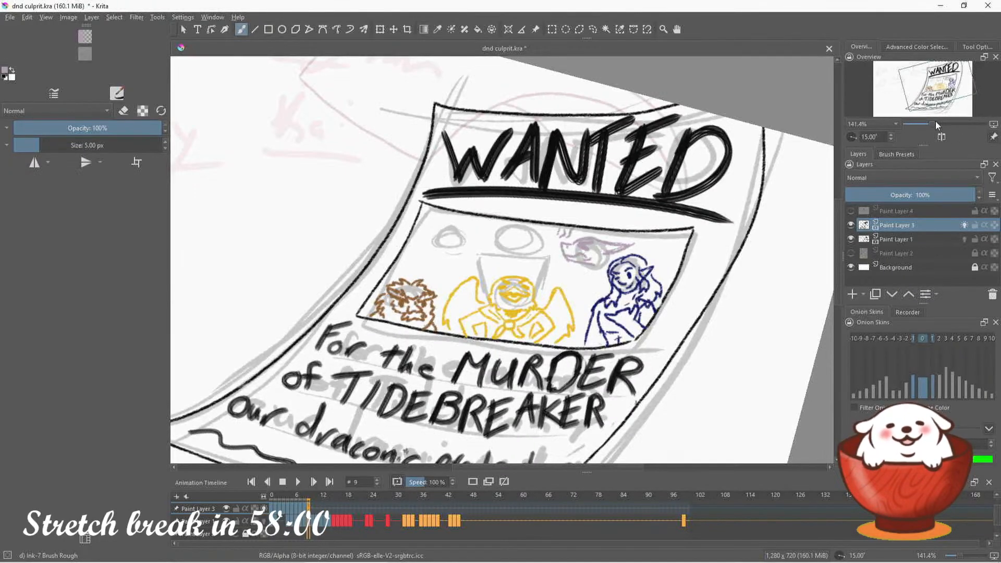
Erase the stray purple marks above the snout and below the jaw, returning to the 5 px ink brush
key("e")
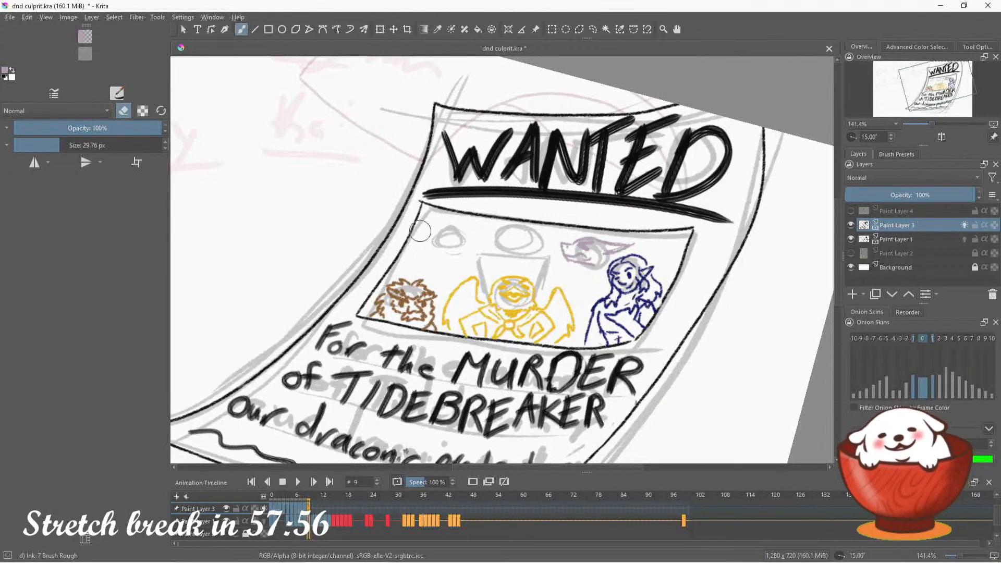
key("e")
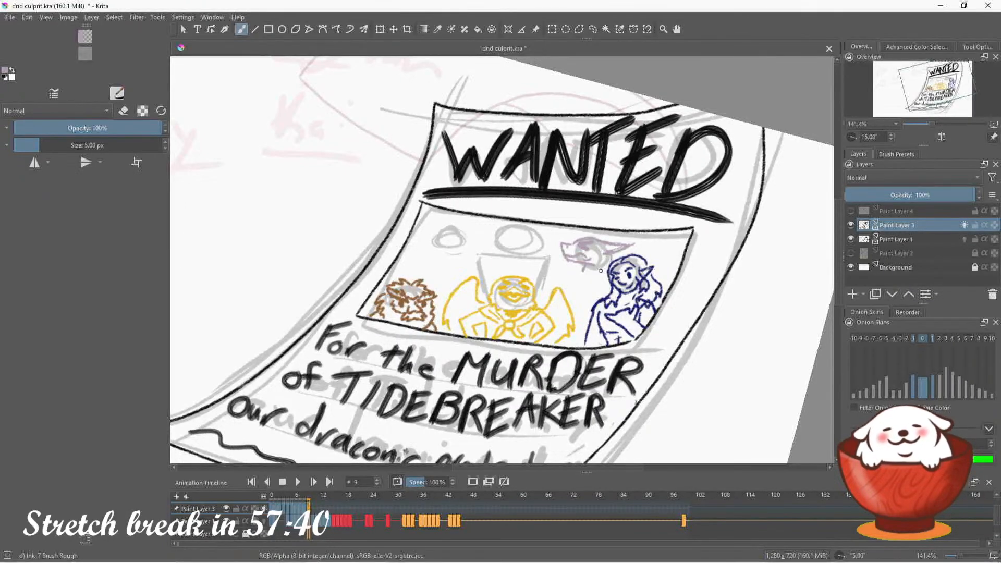
key("e")
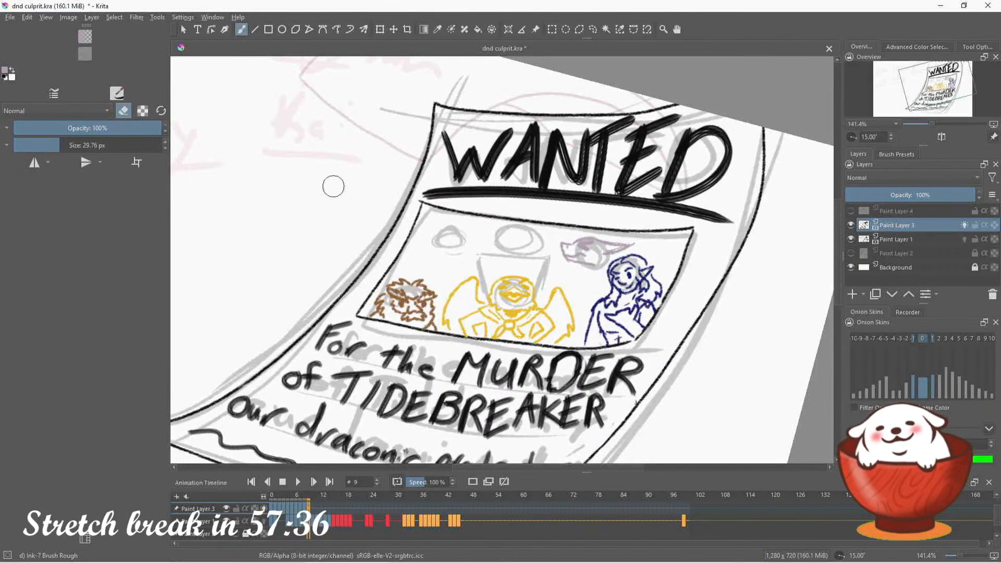
key("e")
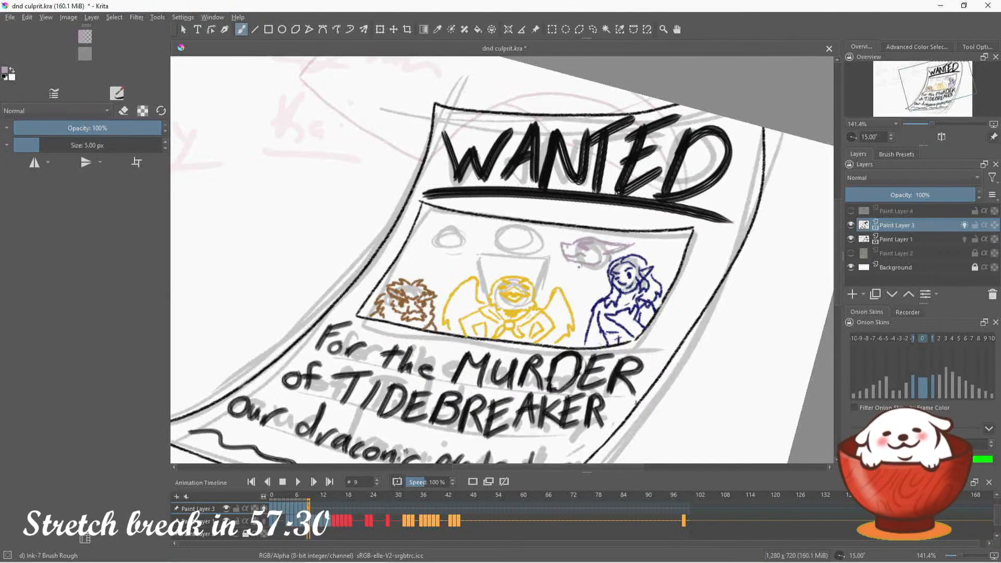
Ink the purple figure's neck, shoulder and torso, redoing the first neck line, and reset the canvas rotation to 0°
left_click_drag(574, 267, 570, 304)
key("ctrl+z")
key("ctrl+z")
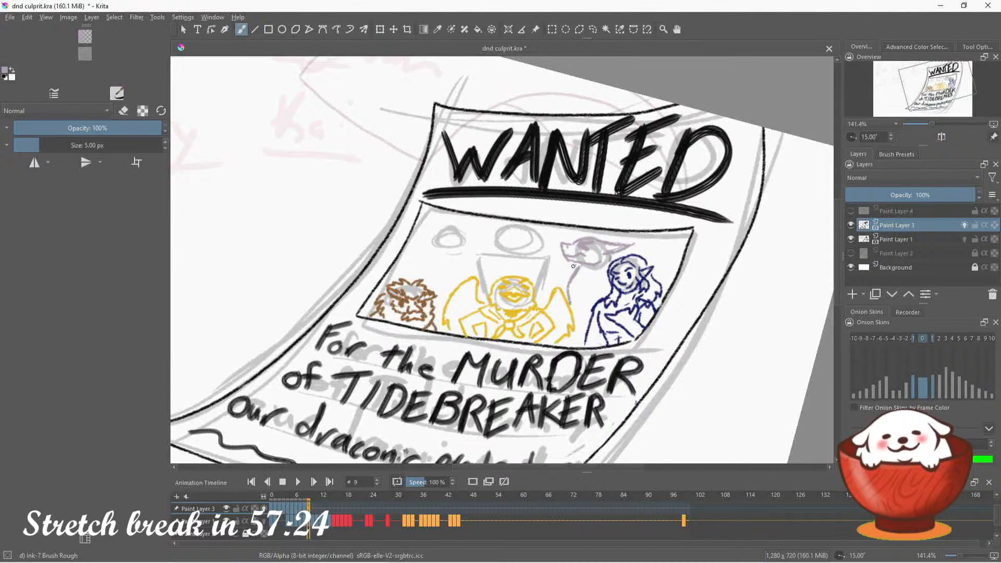
mouse_move(574, 263)
left_mouse_down()
mouse_move(562, 289)
mouse_move(570, 265)
mouse_move(557, 269)
mouse_move(552, 288)
mouse_move(593, 242)
mouse_move(585, 295)
mouse_move(573, 293)
mouse_move(595, 297)
left_mouse_up()
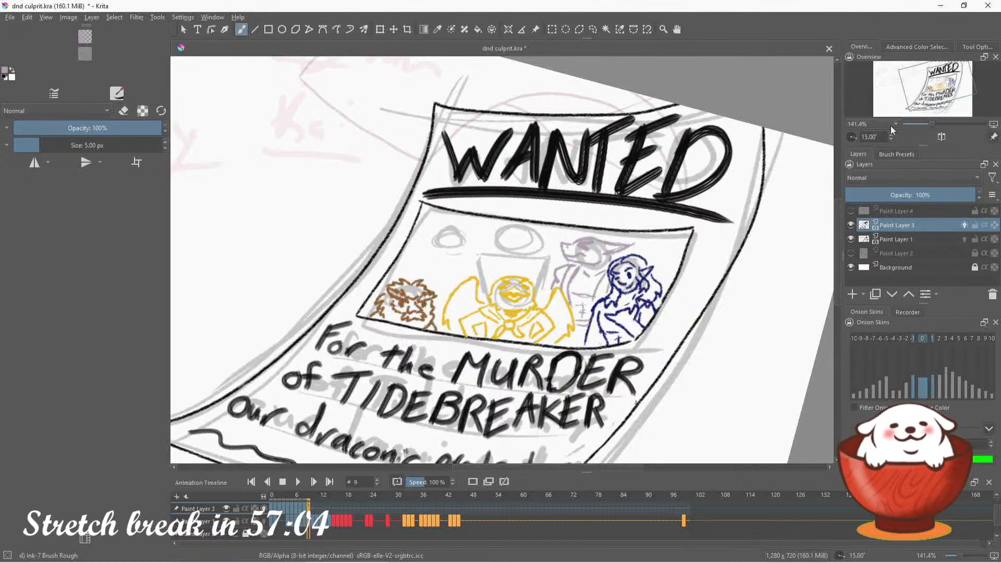
left_click(853, 137)
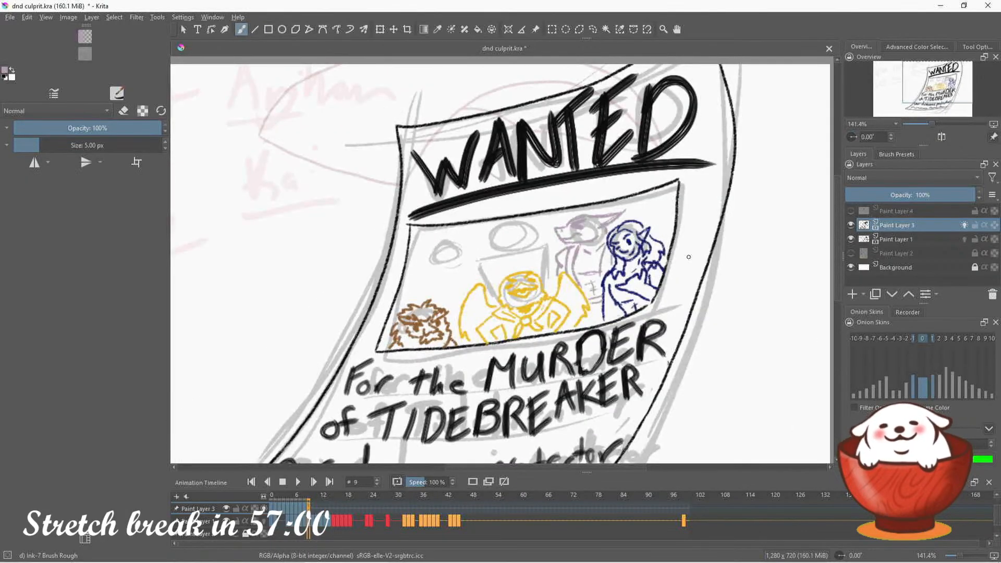
Erase the marks on the dark blue figure's lower torso and redraw its waist, arm and side lines in dark blue
left_click(947, 46)
left_click(998, 68)
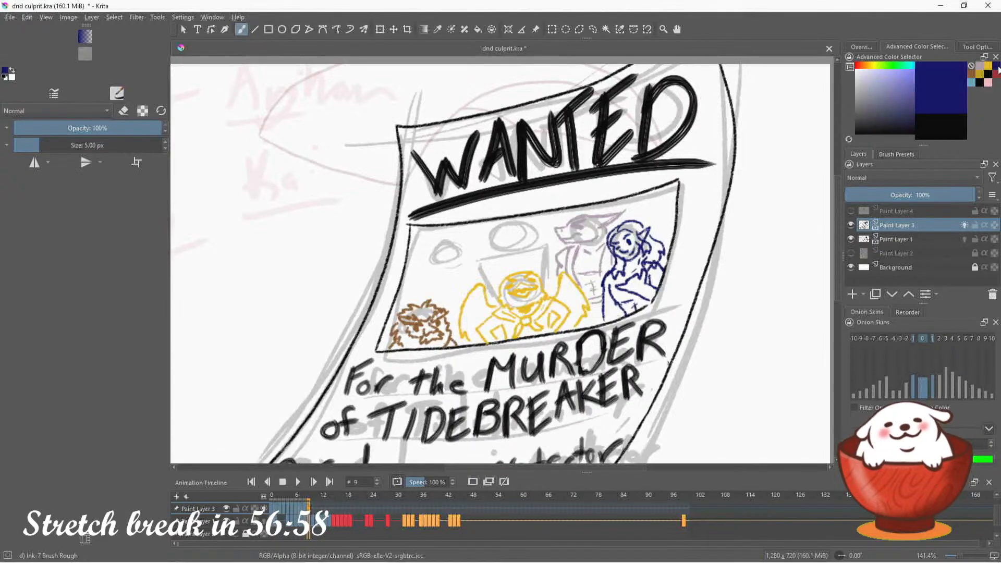
key("e")
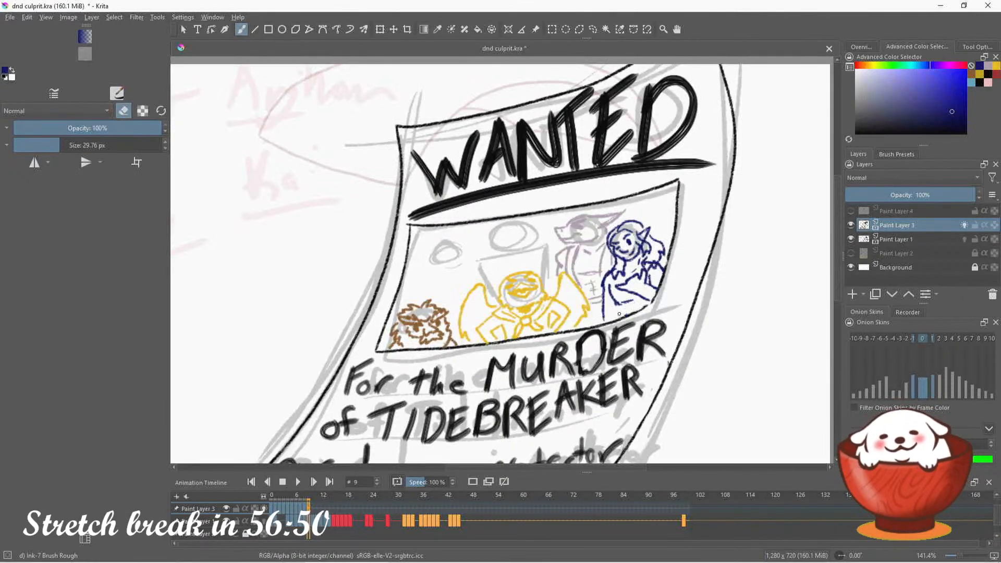
key("e")
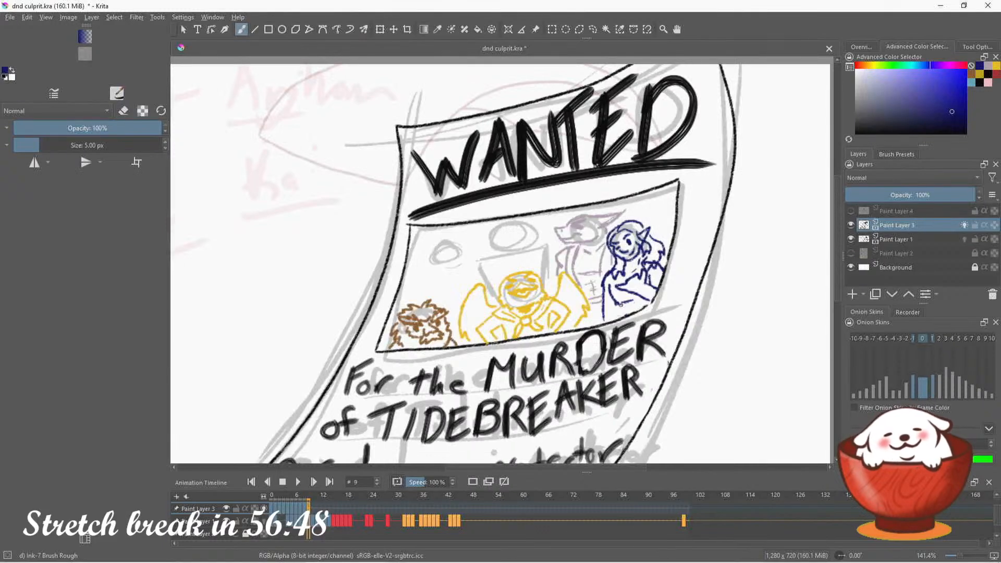
left_click_drag(621, 304, 647, 300)
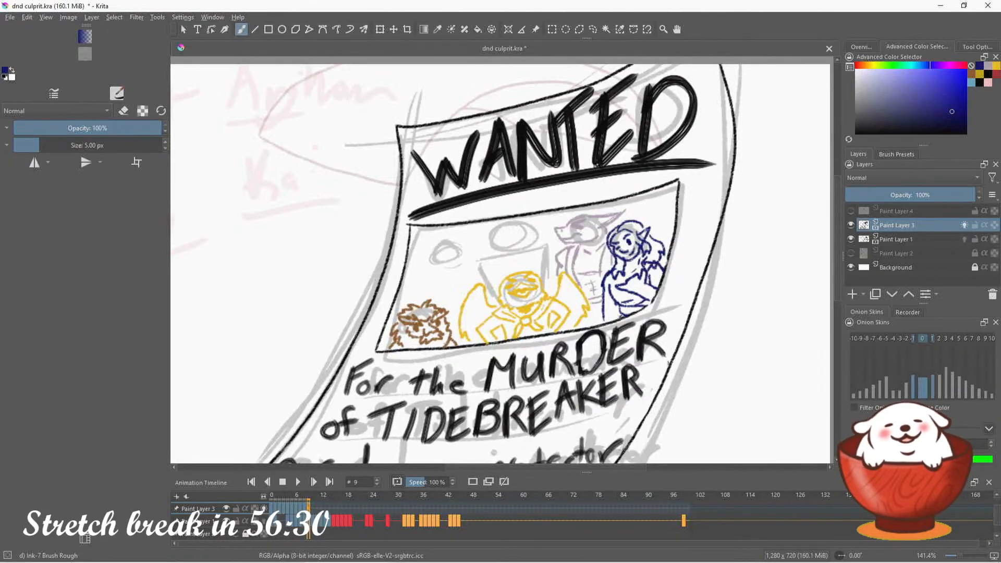
left_click_drag(613, 285, 608, 324)
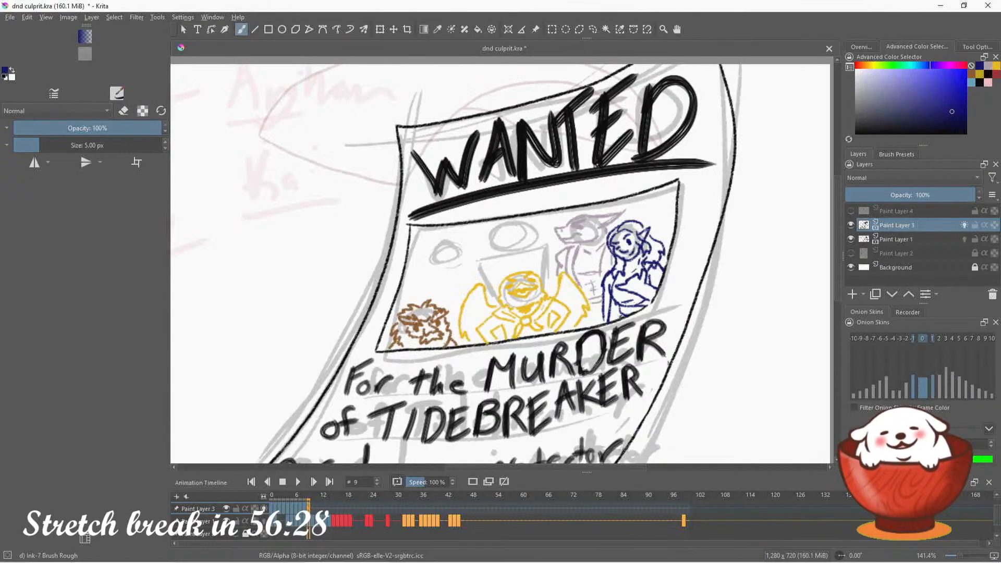
left_click_drag(651, 269, 659, 286)
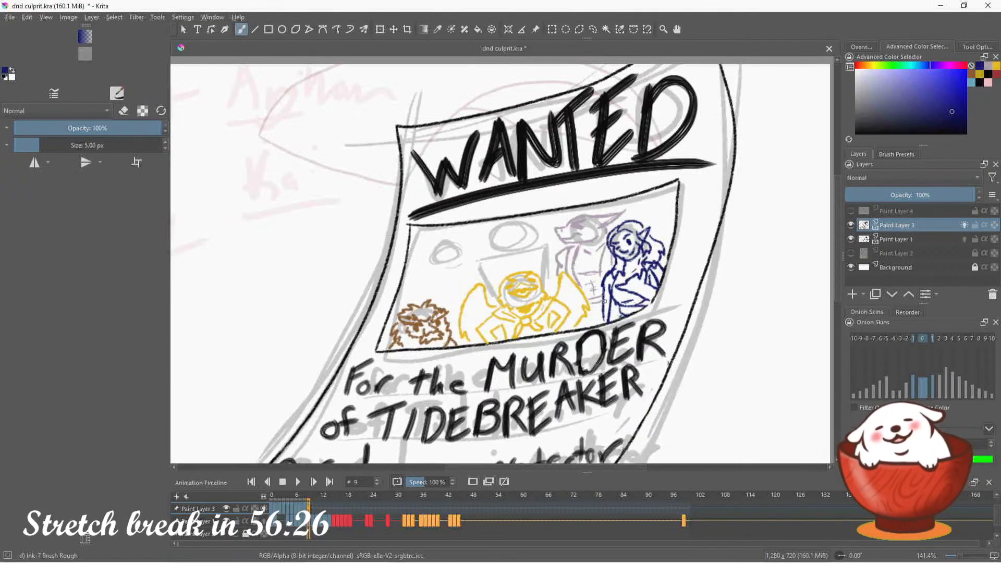
Erase the dark blue figure's outer arm line beside the purple figure and redraw it slightly farther out
left_click(125, 110)
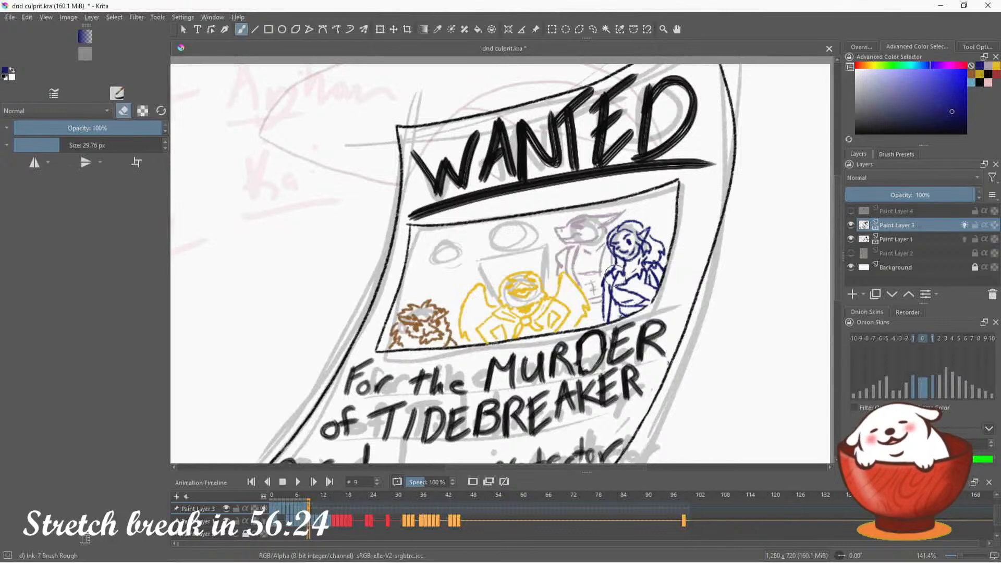
left_click_drag(611, 284, 604, 300)
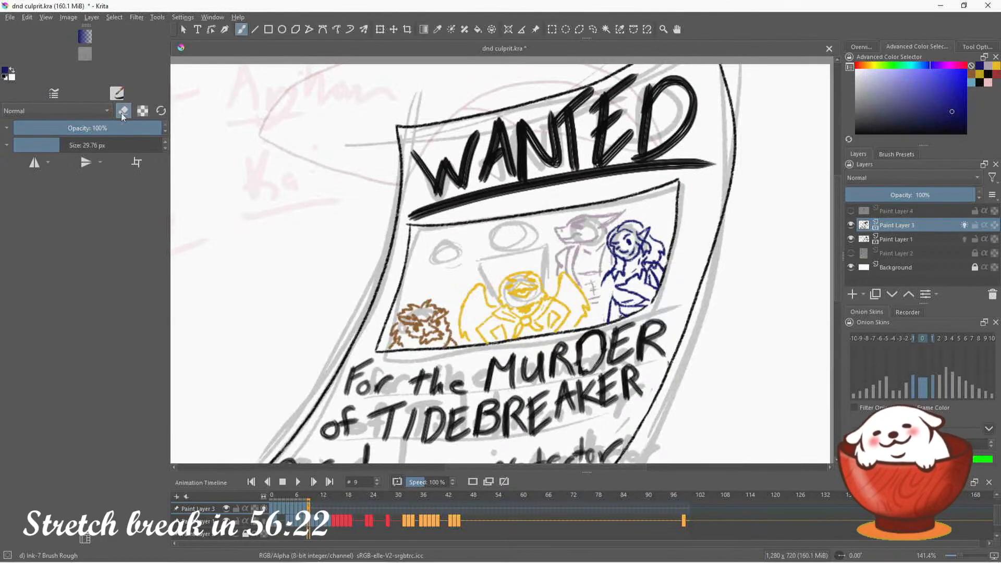
key("e")
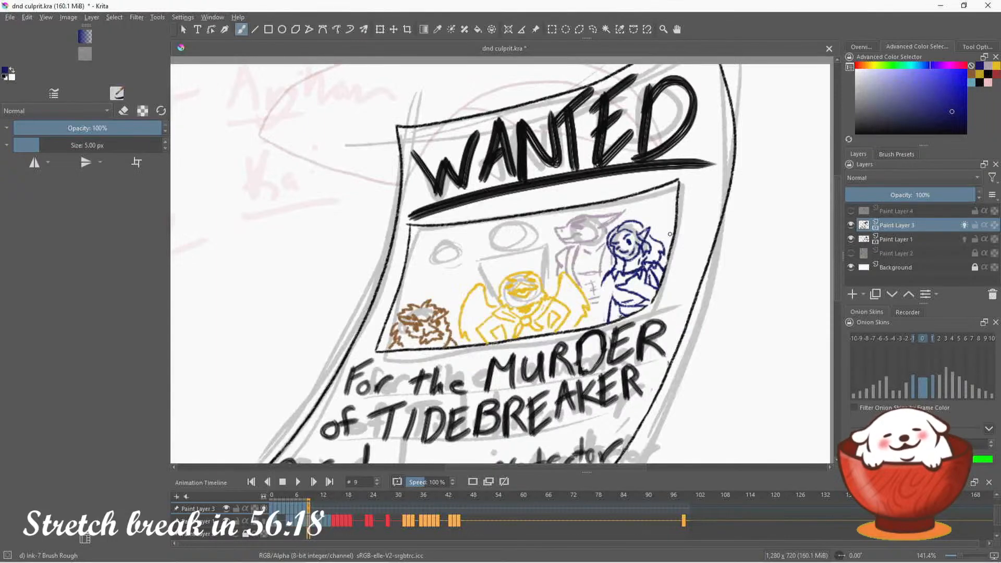
mouse_move(601, 286)
left_mouse_down()
mouse_move(598, 325)
mouse_move(612, 321)
left_mouse_up()
left_click(123, 110)
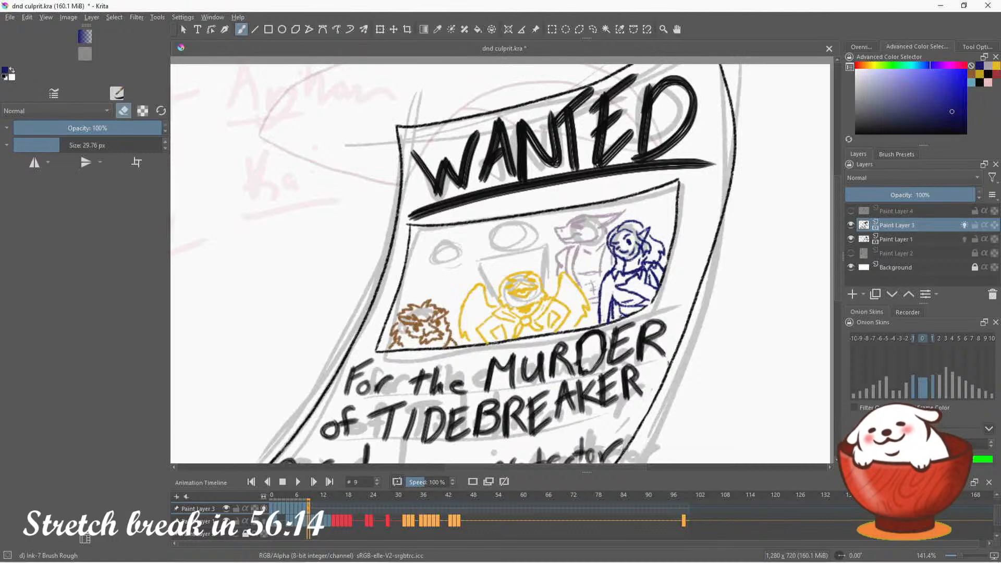
left_click(123, 110)
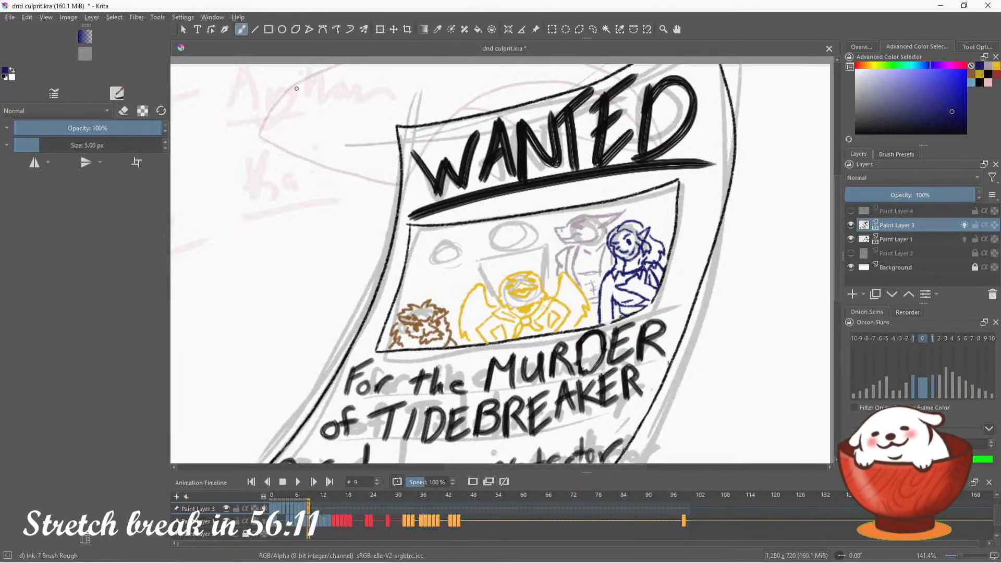
Choose the dark red swatch as the ink color and rotate the canvas to 15°
left_click(995, 76)
left_click(863, 46)
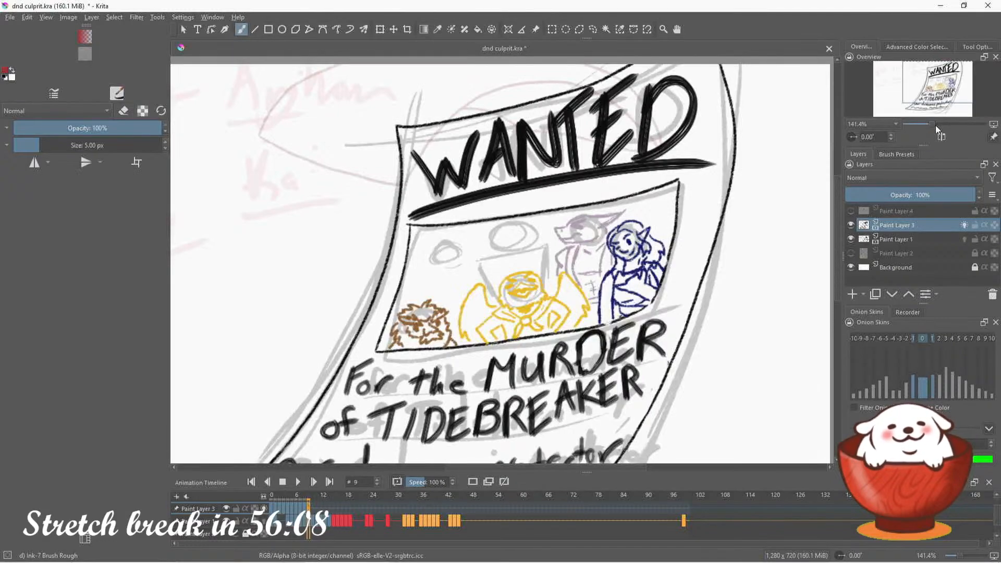
left_click_drag(932, 124, 935, 122)
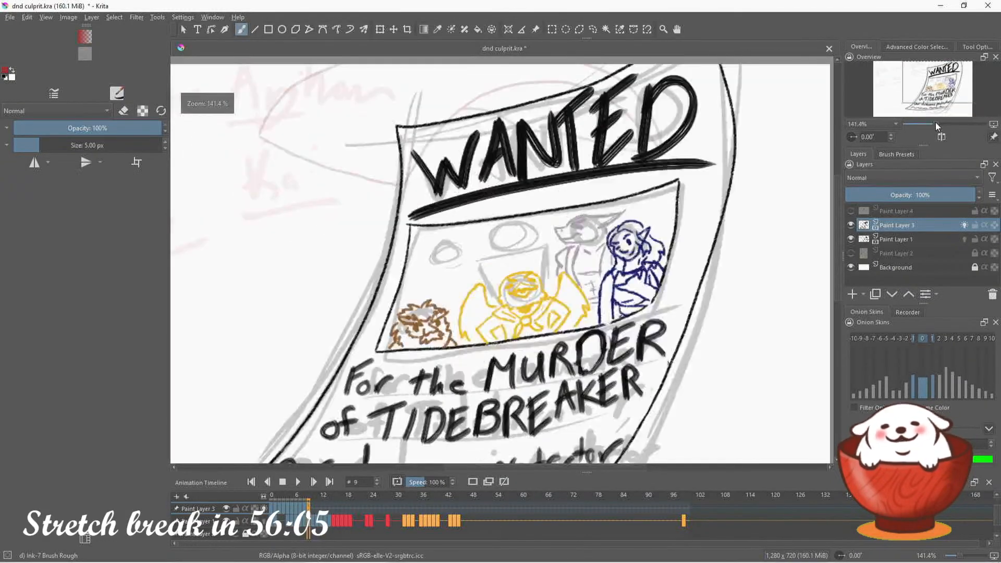
left_click(856, 136)
left_click(857, 138)
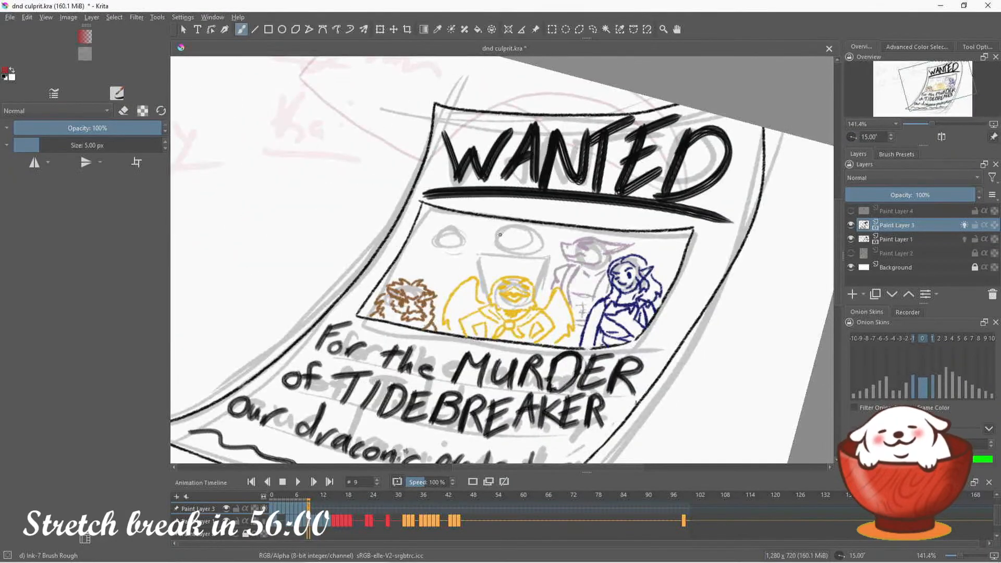
Ink the red figure's jaw, eyepatch, eye, nose and mouth over the upper-middle head sketch, redoing the first eyepatch
mouse_move(497, 236)
left_mouse_down()
mouse_move(511, 233)
mouse_move(508, 240)
left_mouse_up()
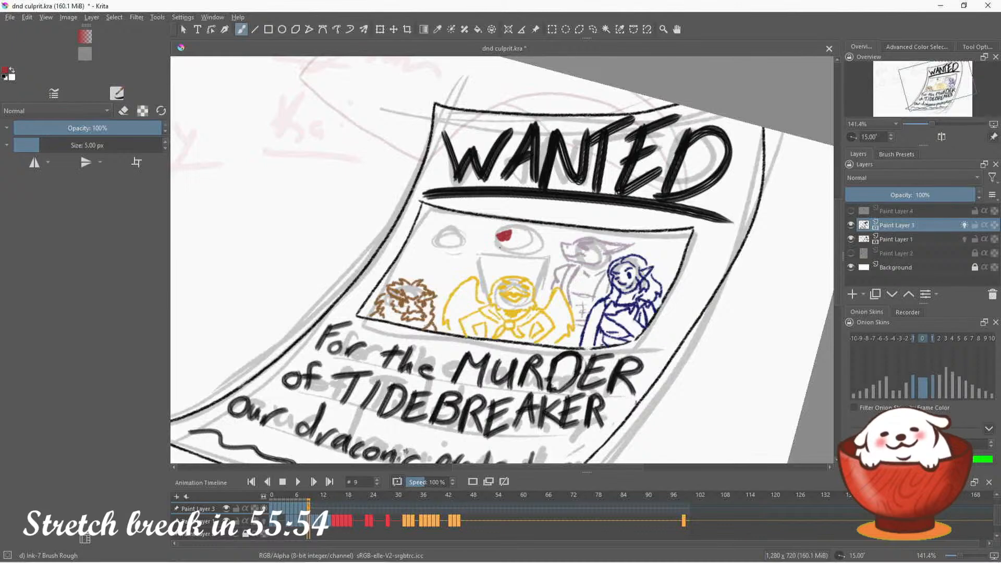
key("ctrl+z")
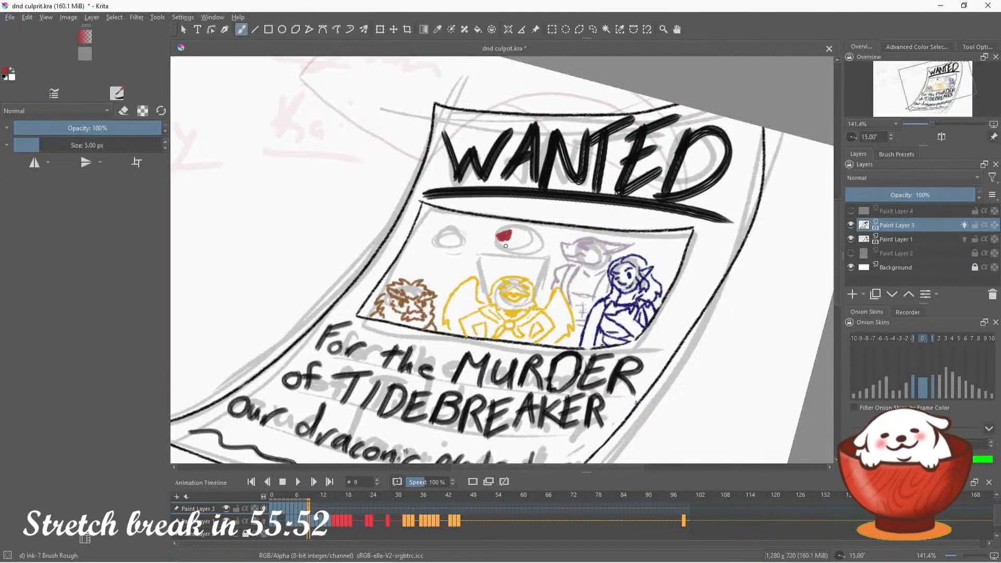
left_click_drag(502, 245, 527, 249)
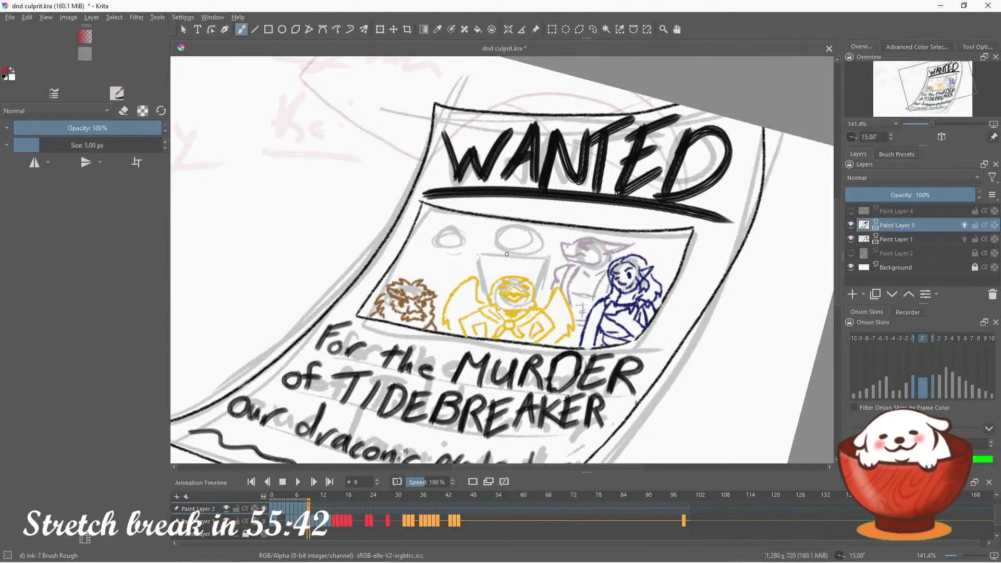
mouse_move(499, 252)
left_mouse_down()
mouse_move(537, 254)
mouse_move(542, 242)
mouse_move(519, 243)
left_mouse_up()
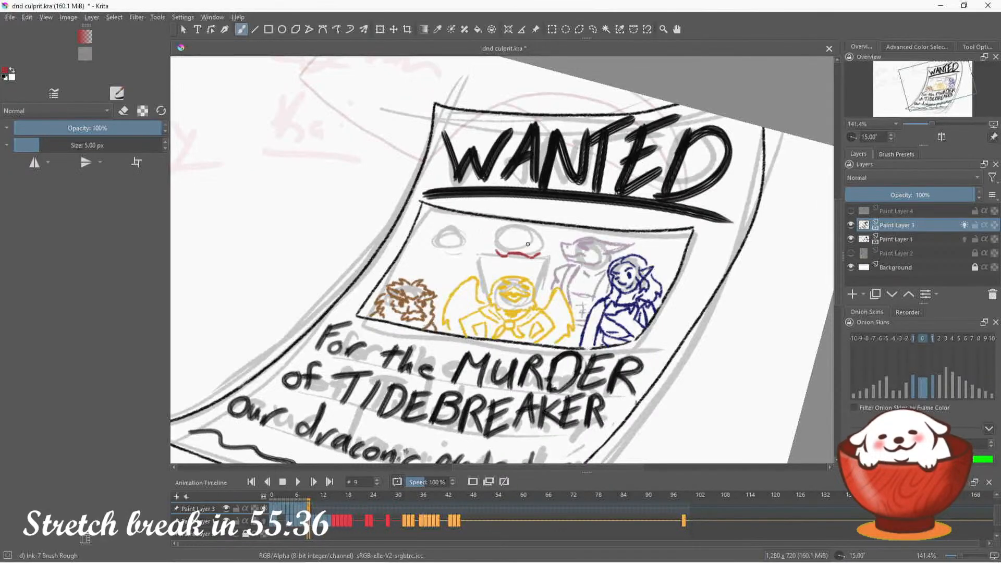
mouse_move(528, 246)
left_mouse_down()
mouse_move(510, 243)
mouse_move(527, 247)
left_mouse_up()
key("ctrl+z")
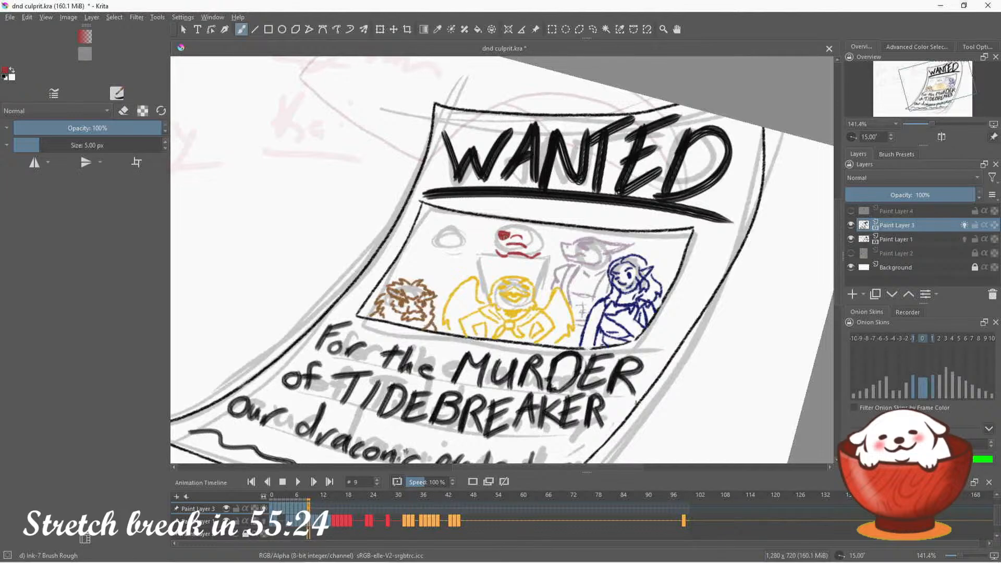
mouse_move(500, 239)
left_mouse_down()
mouse_move(495, 252)
mouse_move(533, 227)
mouse_move(520, 239)
left_mouse_up()
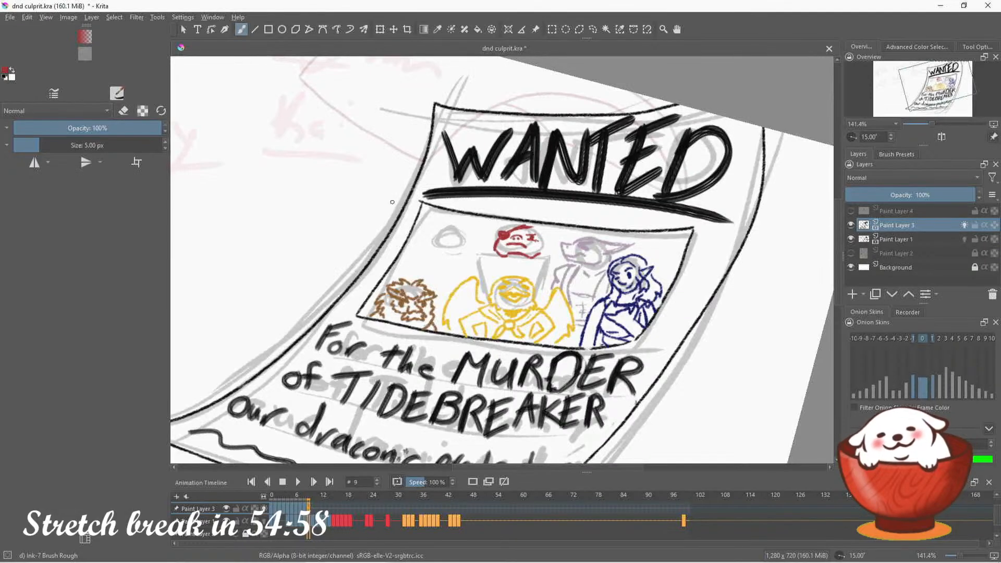
Erase the marks at the red figure's chin and neck and redraw the sides of its head, undoing the misplaced strokes
key("e")
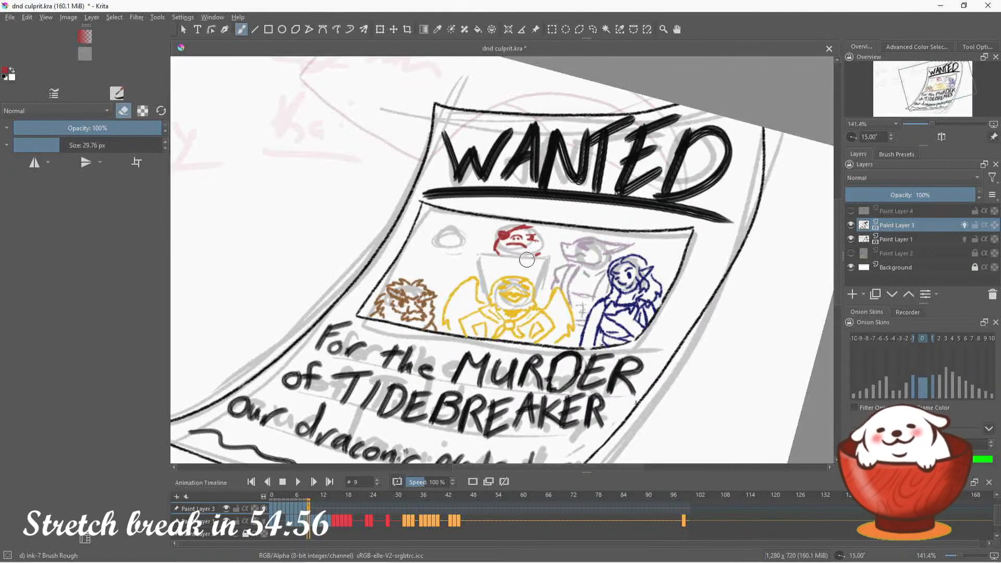
key("e")
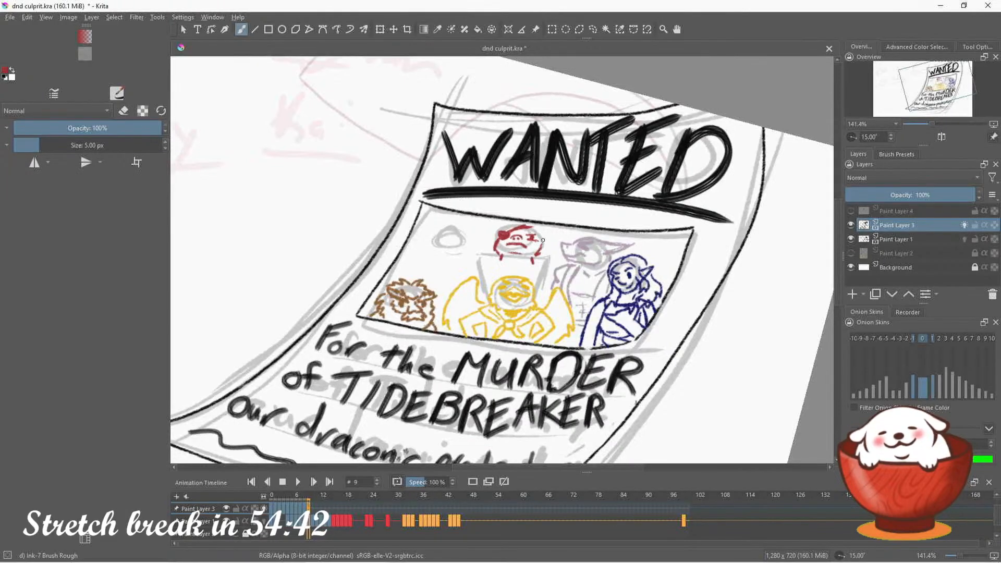
mouse_move(543, 241)
left_mouse_down()
mouse_move(542, 250)
mouse_move(494, 245)
left_mouse_up()
key("ctrl+z")
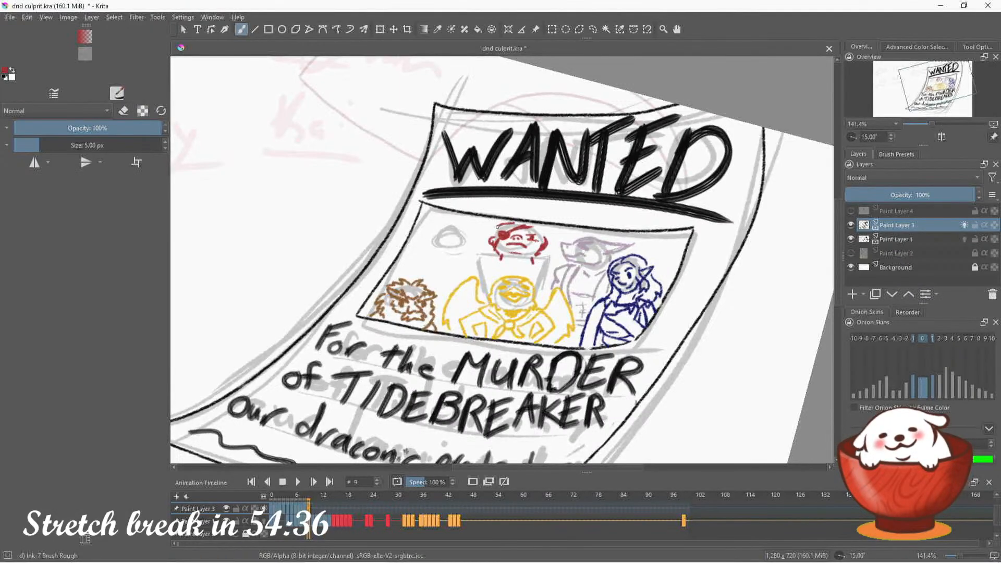
left_click_drag(500, 220, 492, 237)
key("ctrl+z")
key("ctrl+z")
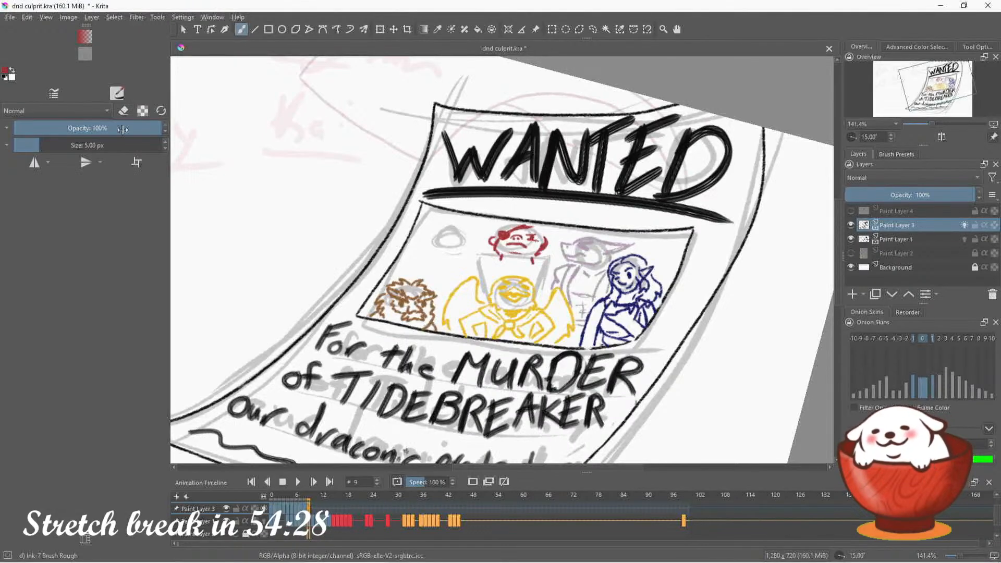
left_click(123, 111)
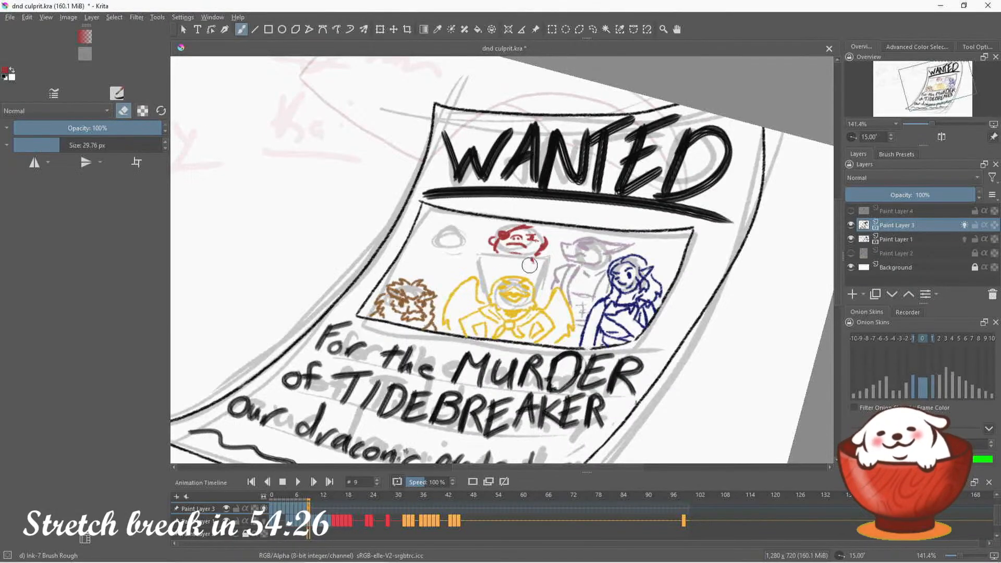
left_click(124, 112)
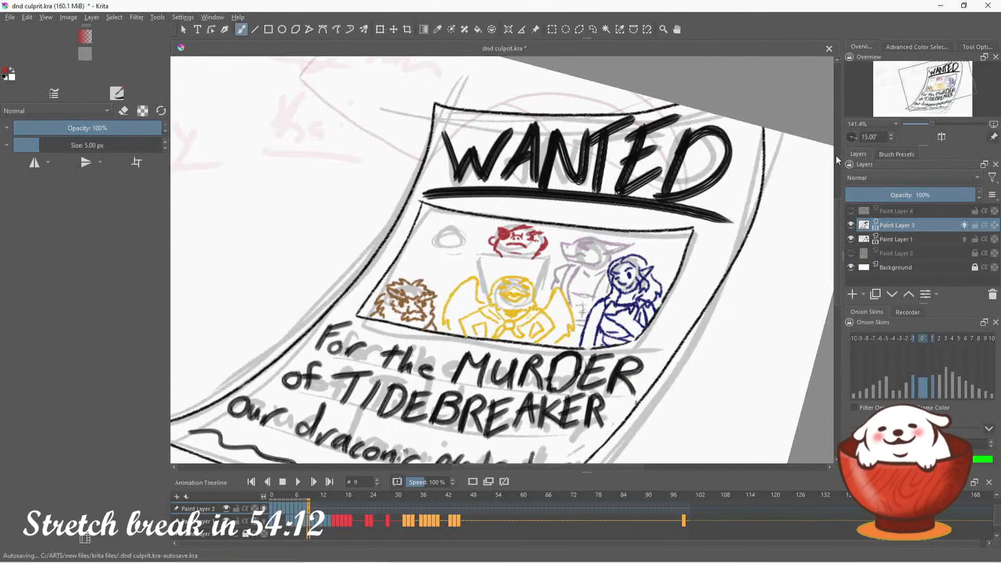
Lasso the red head and adjust its shape with the Liquify transform, reducing the Liquify brush size, and clear the selection
left_click(593, 30)
mouse_move(537, 238)
left_mouse_down()
mouse_move(493, 257)
mouse_move(481, 246)
mouse_move(517, 224)
mouse_move(548, 230)
mouse_move(557, 244)
mouse_move(516, 266)
left_mouse_up()
left_click(974, 47)
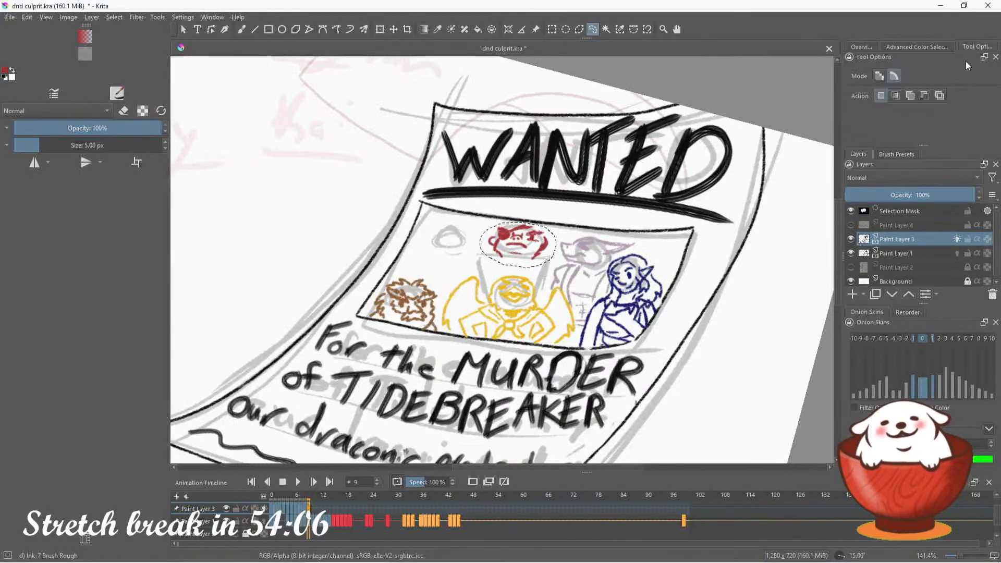
key("ctrl+t")
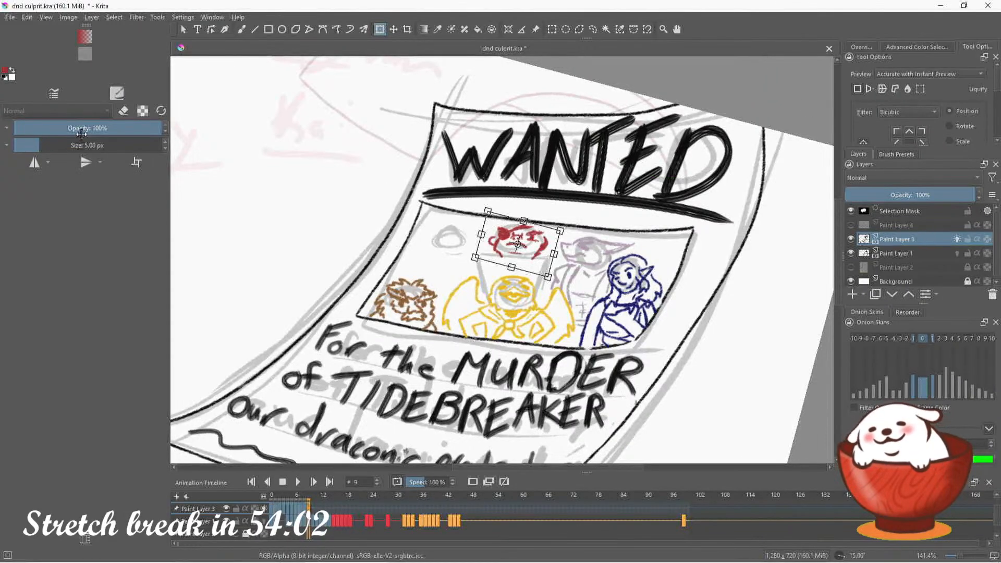
left_click(908, 89)
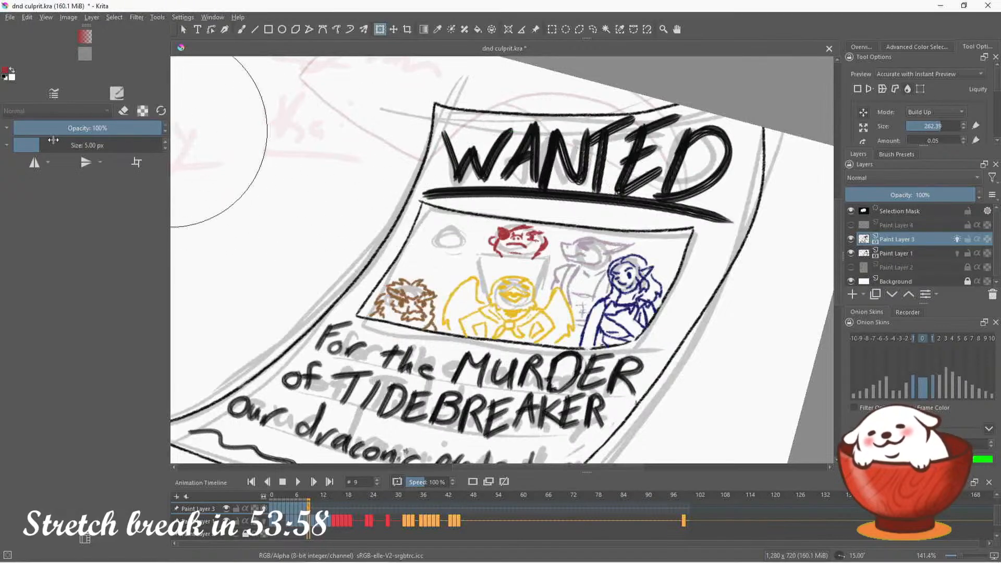
left_click_drag(46, 141, 45, 141)
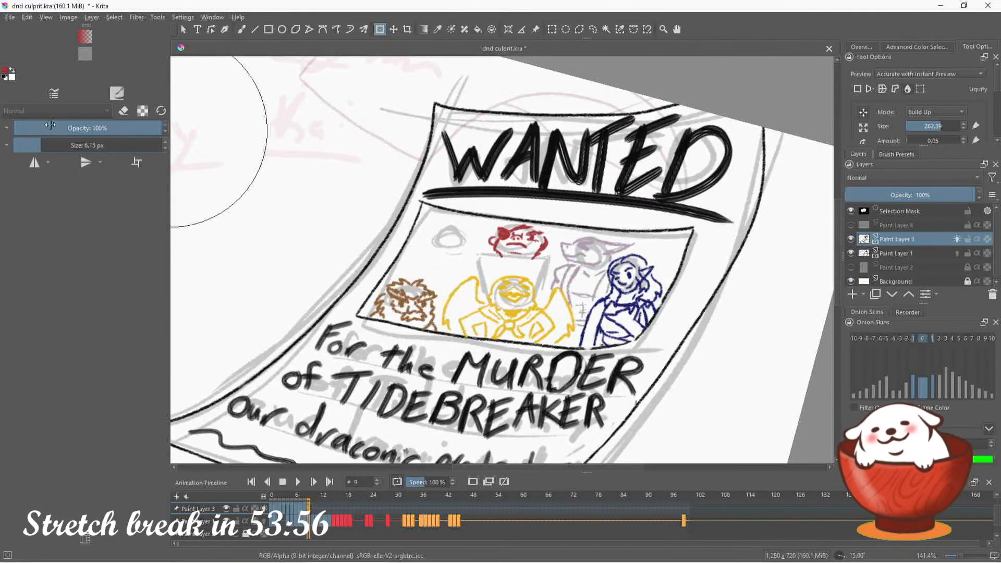
mouse_move(937, 126)
left_mouse_down()
mouse_move(919, 128)
mouse_move(939, 126)
left_mouse_up()
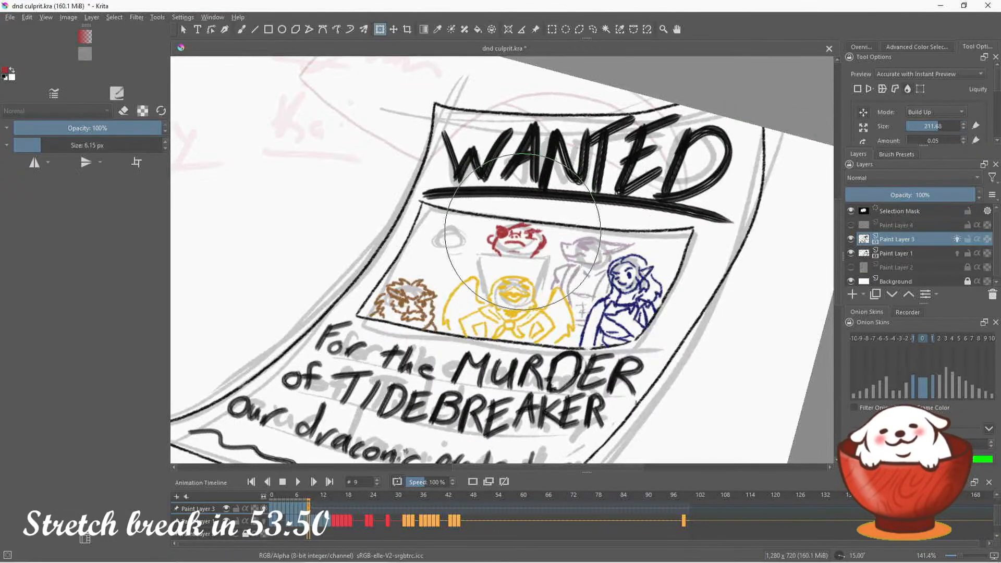
left_click_drag(523, 232, 526, 248)
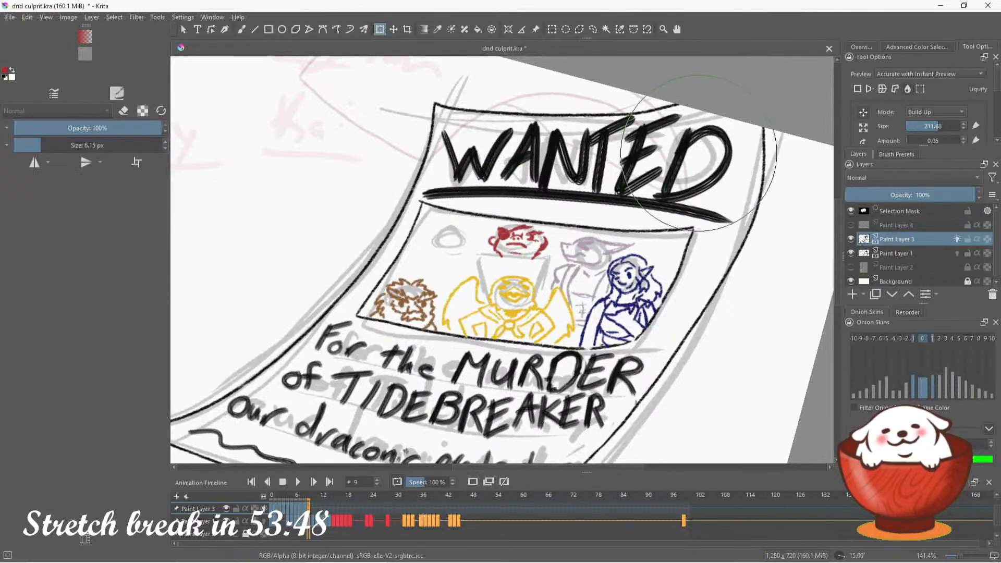
left_click_drag(928, 128, 932, 129)
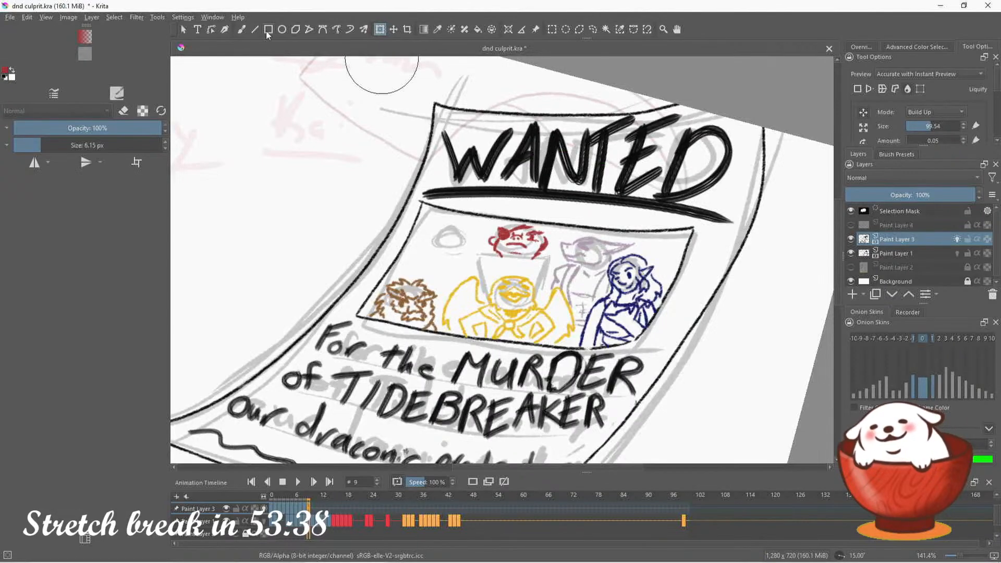
left_click(593, 29)
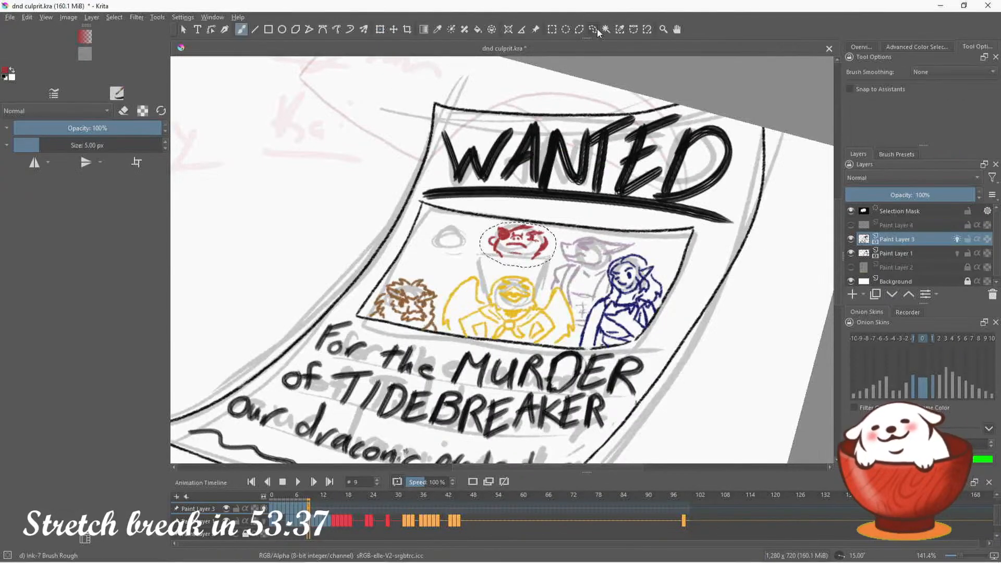
Finish the red head's top outline with the brush, scale the lassoed head down slightly and deselect it
left_click(241, 29)
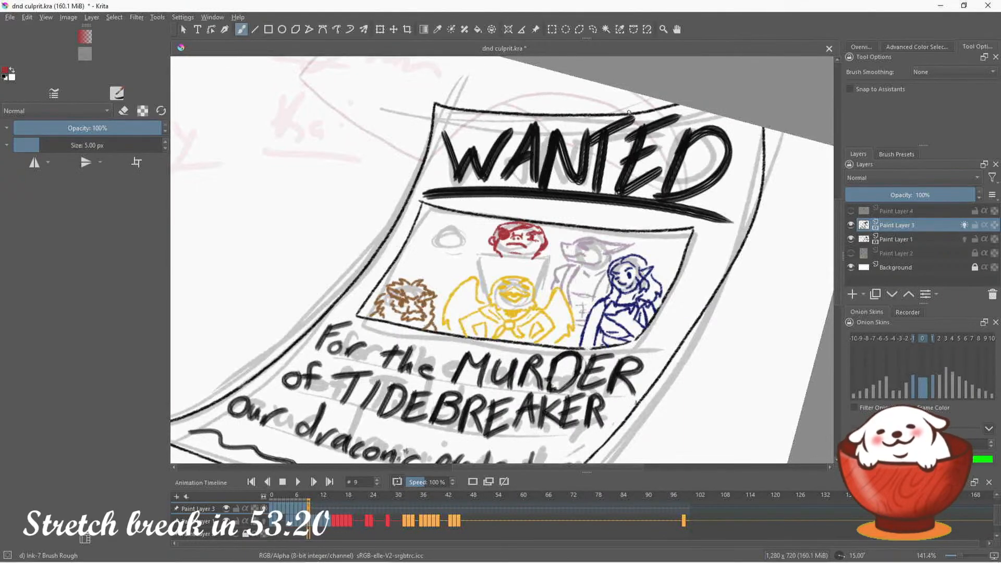
left_click(593, 29)
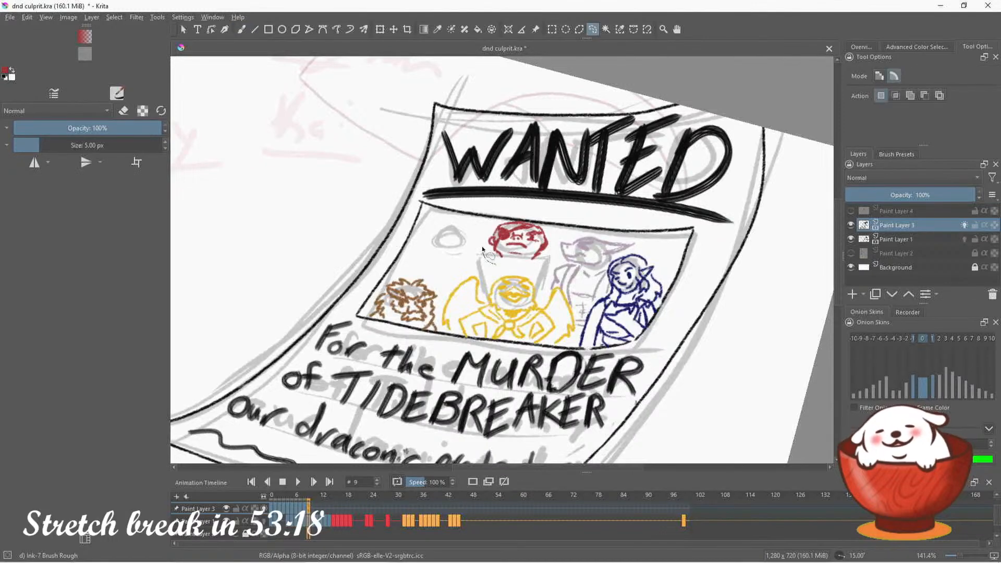
mouse_move(482, 250)
left_mouse_down()
mouse_move(493, 223)
mouse_move(550, 230)
mouse_move(533, 267)
mouse_move(492, 262)
left_mouse_up()
key("ctrl+t")
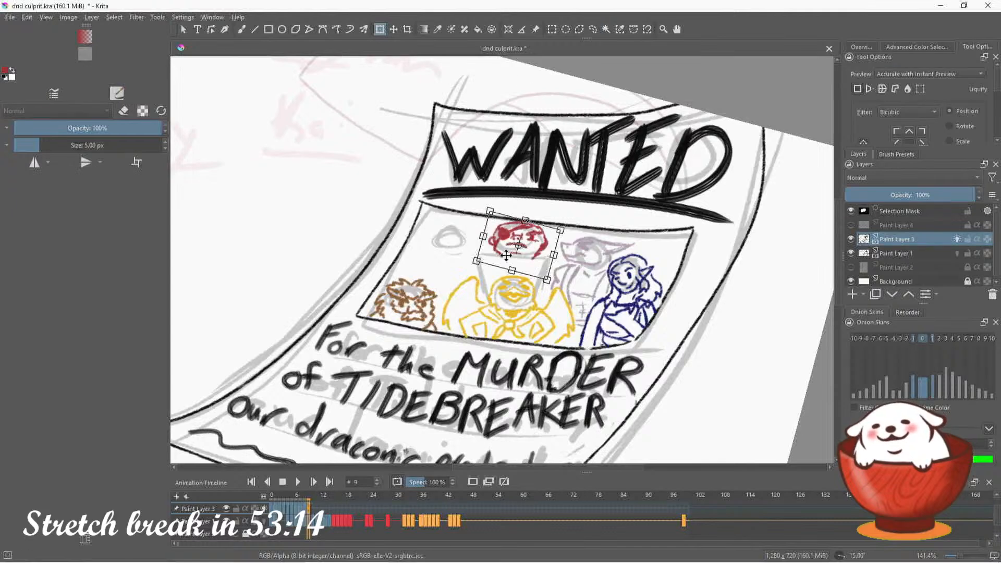
left_click_drag(476, 261, 482, 260)
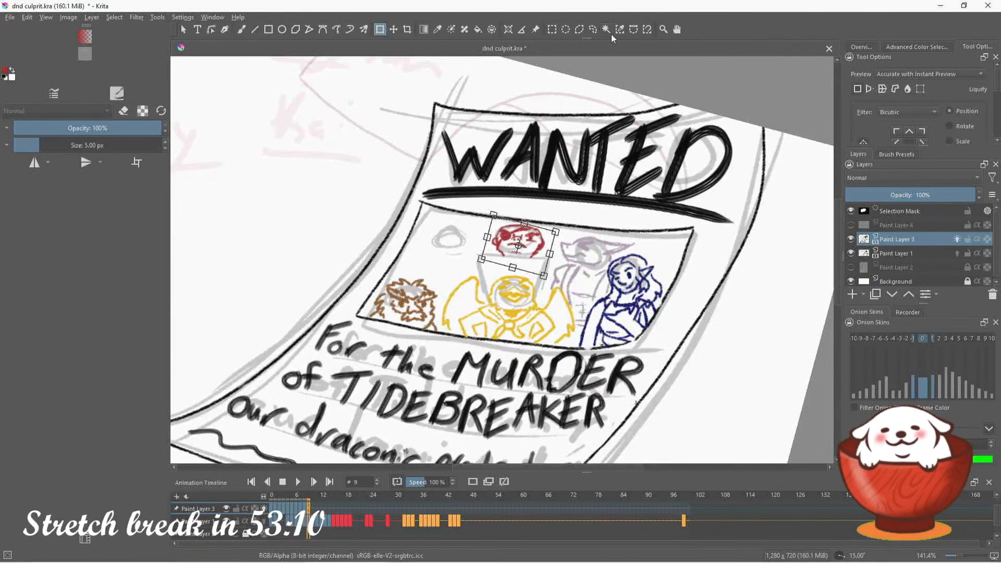
left_click(593, 29)
key("ctrl+shift+a")
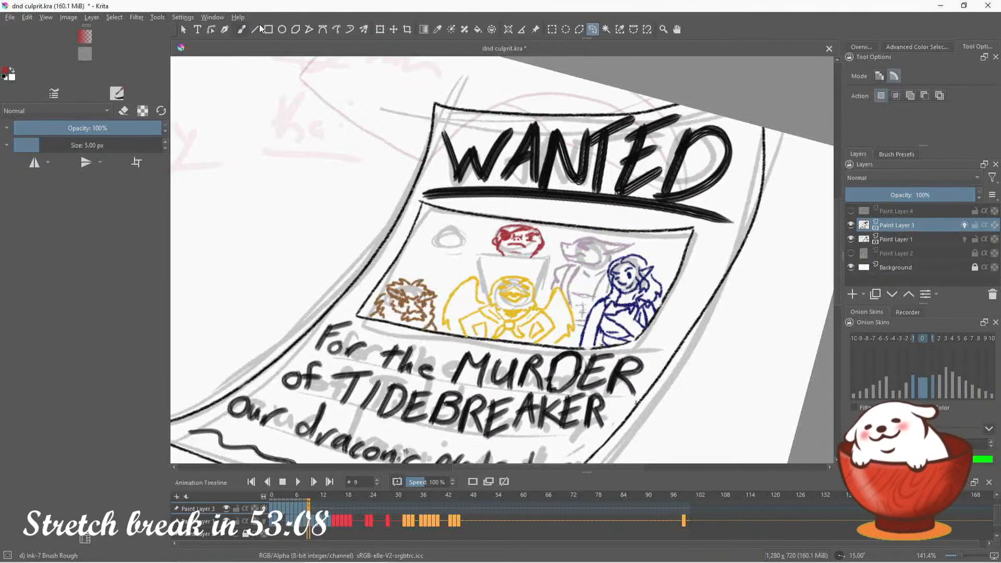
Ink the red figure's collar, shoulders, torn sleeves and the curved lines beside its head, undoing one misplaced stroke
key("b")
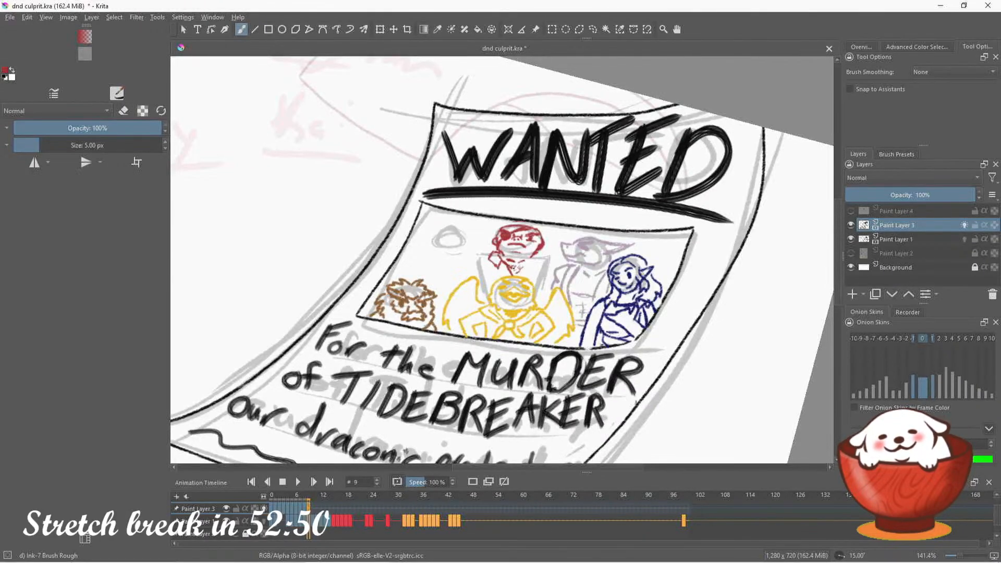
left_click_drag(519, 276, 531, 263)
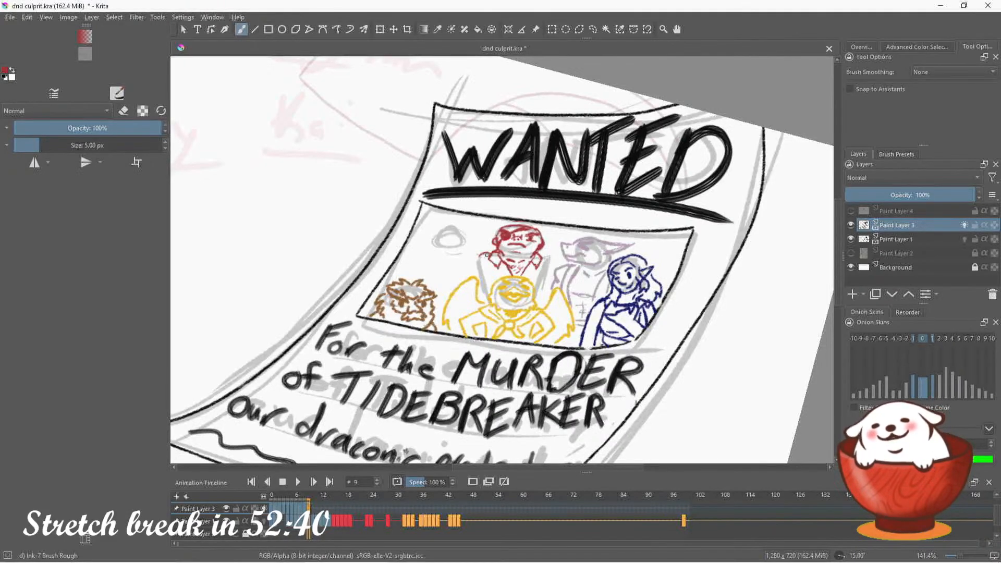
left_click_drag(487, 255, 466, 267)
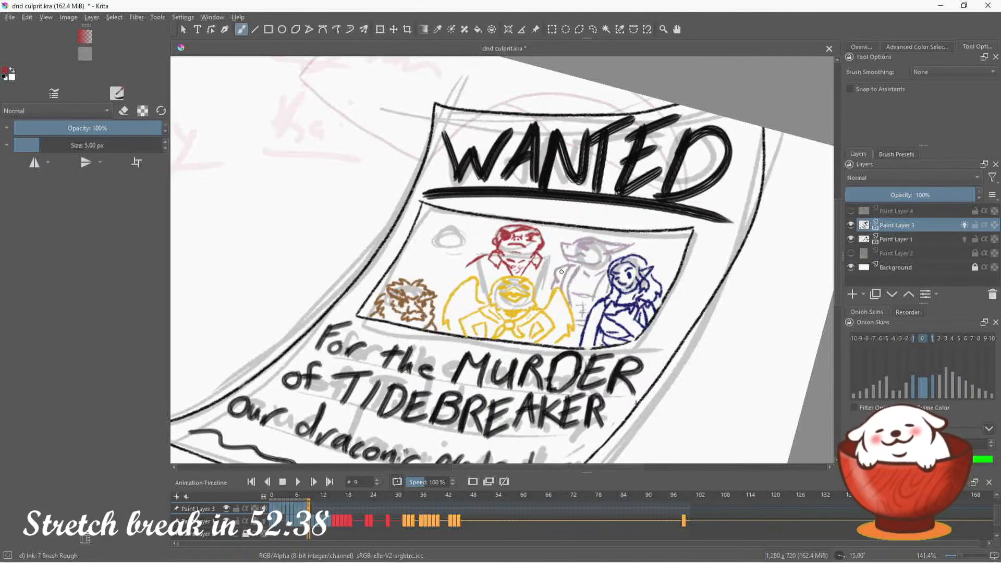
left_click_drag(544, 259, 552, 268)
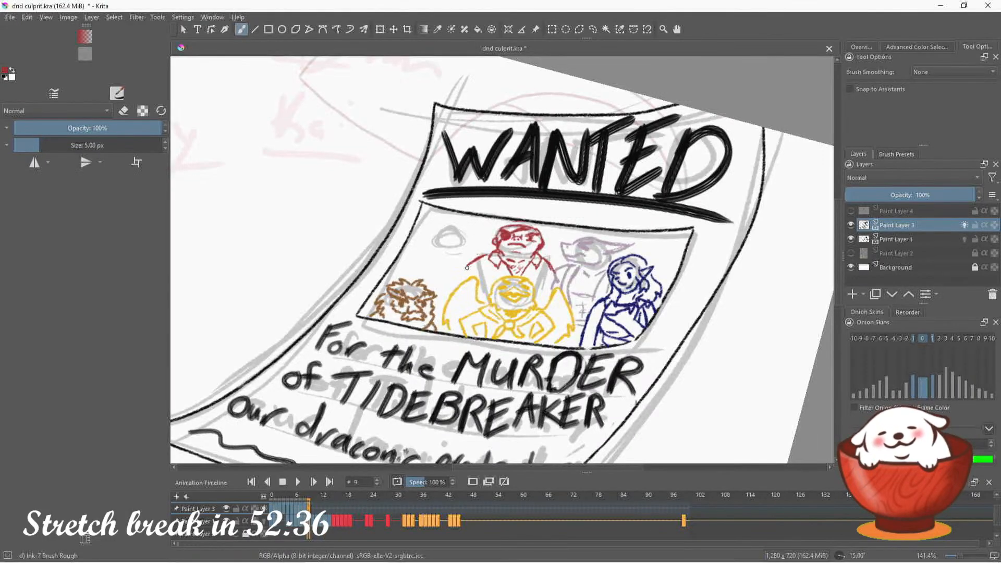
left_click_drag(483, 269, 485, 296)
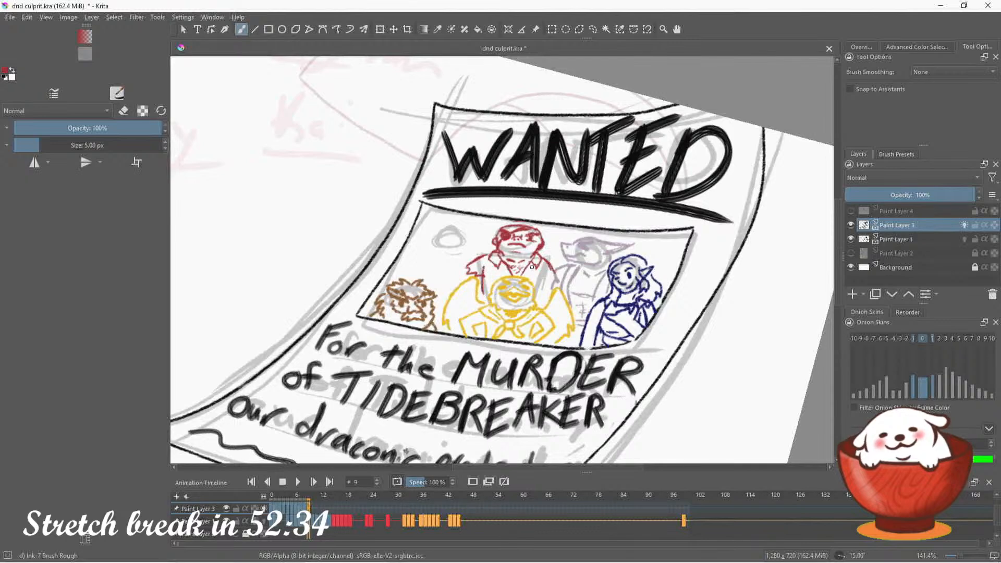
key("ctrl+z")
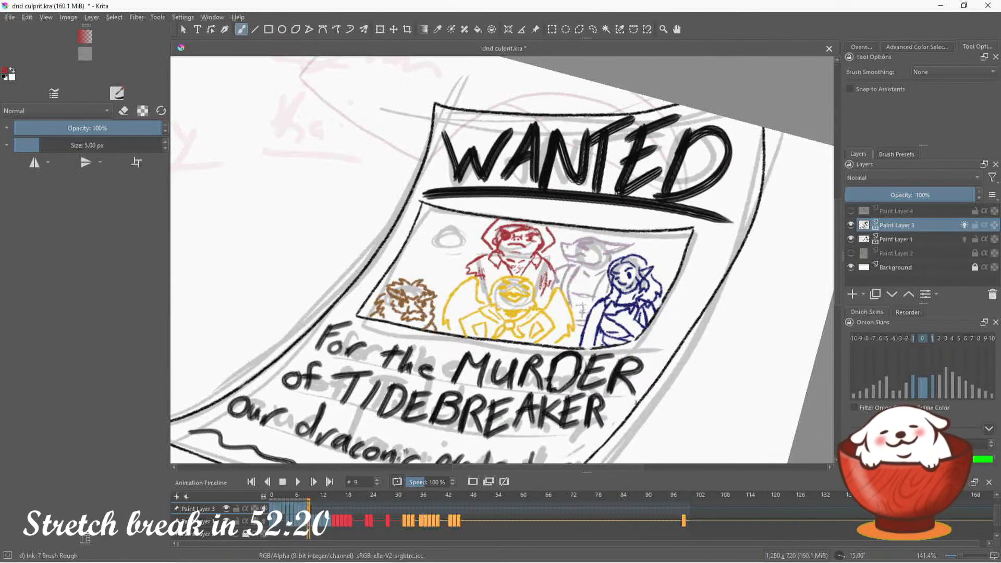
Set the brush color to the light blue from the recent colors for the portrait box's upper-left figure
left_click(866, 46)
left_click(931, 46)
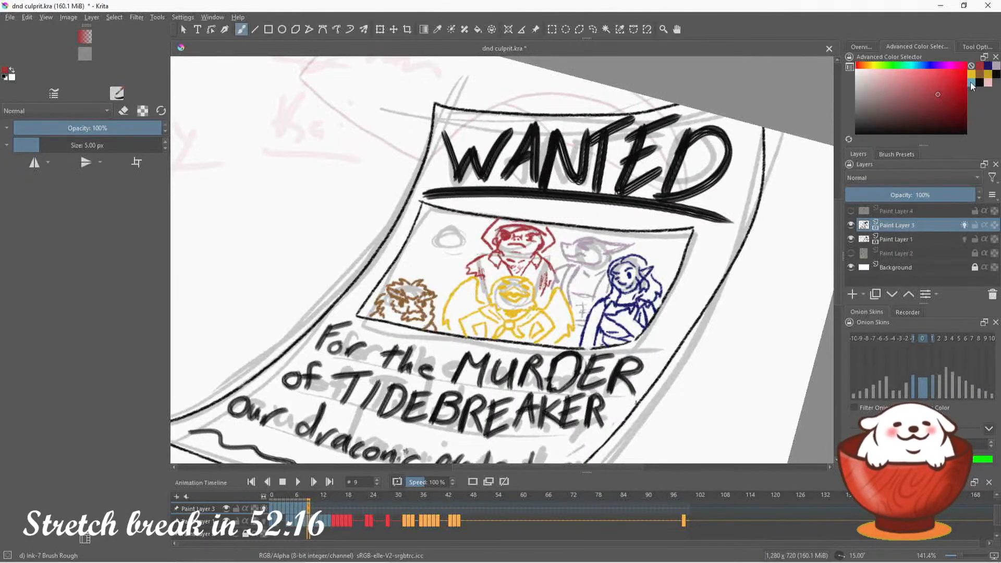
left_click(972, 83)
left_click(874, 45)
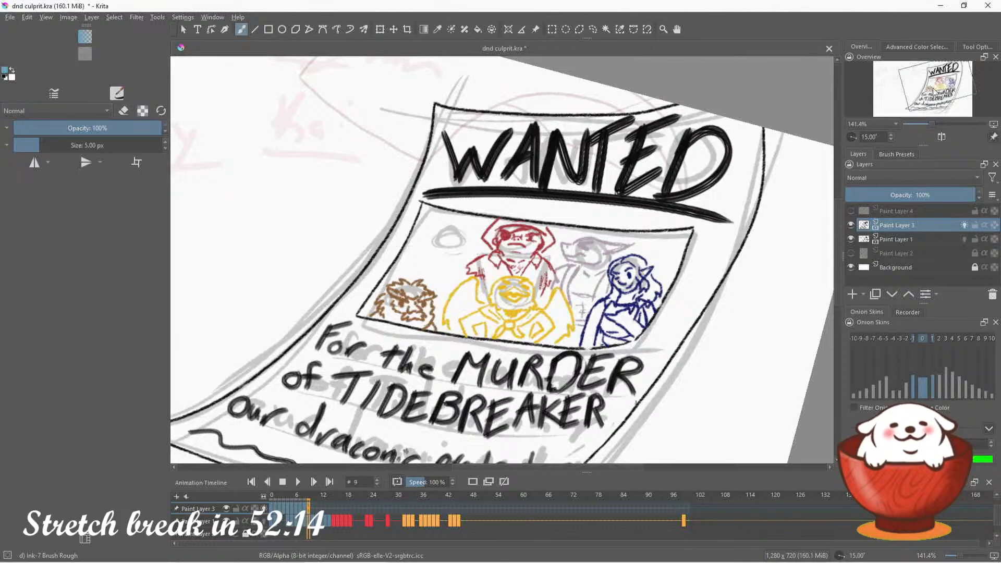
left_click_drag(934, 91, 934, 94)
Check the line art with the rough Paint Layer 1 hidden, restore that layer and save the document
left_click(850, 239)
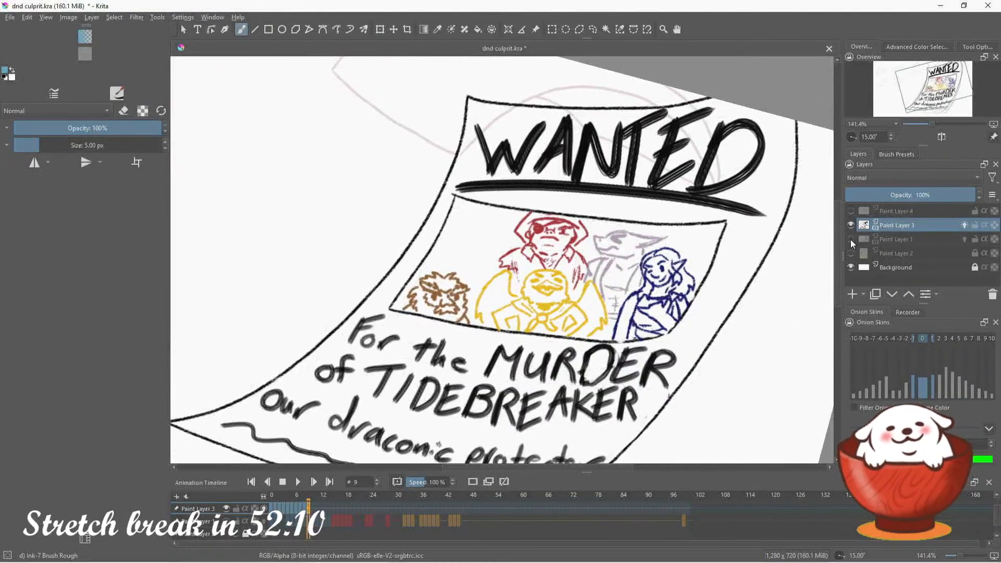
key("ctrl+z")
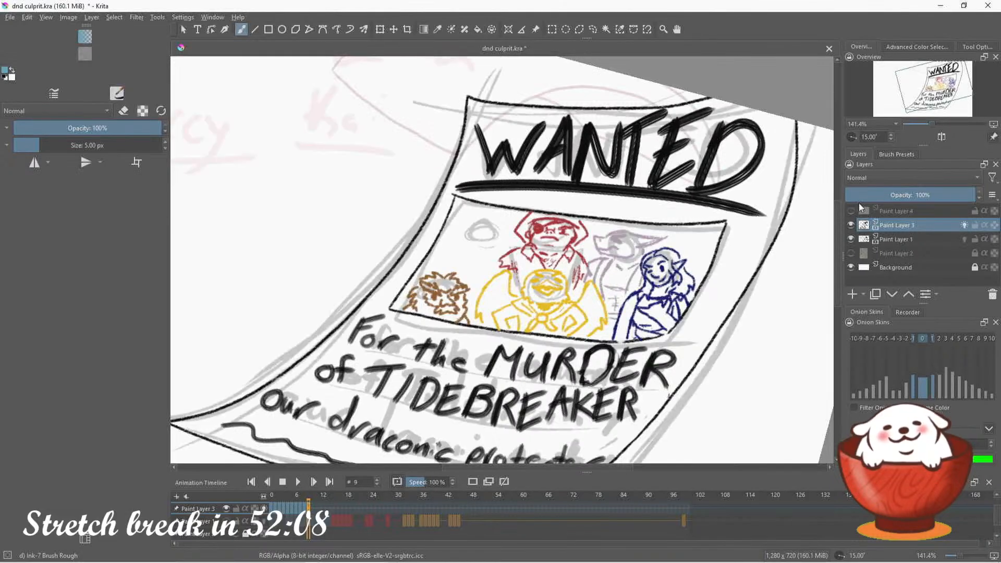
key("ctrl+s")
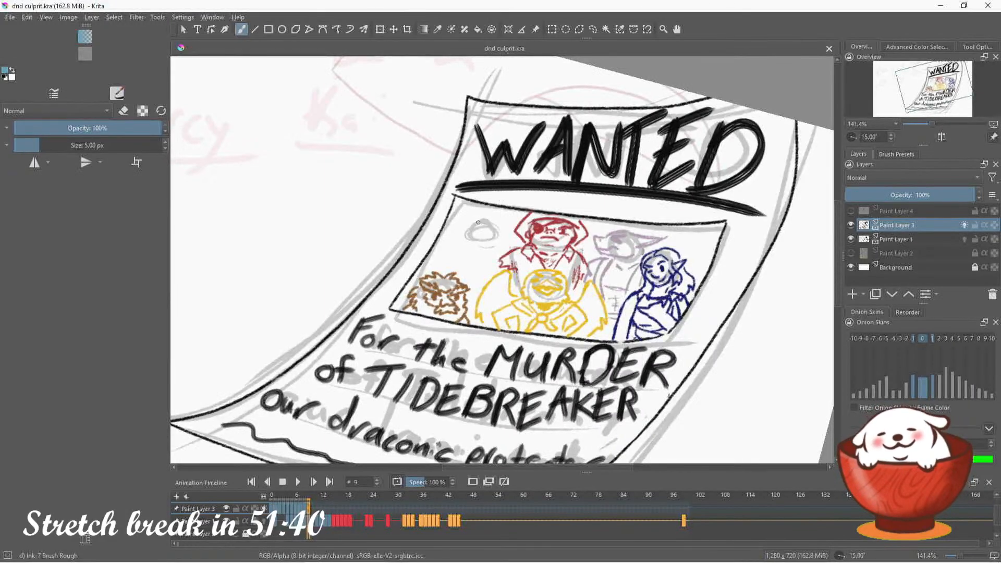
Ink the light blue figure's raised hand beside the red figure's head, undoing the misplaced strokes
mouse_move(492, 217)
left_mouse_down()
mouse_move(463, 237)
mouse_move(484, 216)
mouse_move(482, 245)
mouse_move(485, 222)
mouse_move(489, 243)
mouse_move(508, 240)
mouse_move(488, 255)
mouse_move(500, 251)
left_mouse_up()
key("ctrl+z")
key("ctrl+z")
key("ctrl+z")
key("ctrl+z")
key("ctrl+z")
key("ctrl+z")
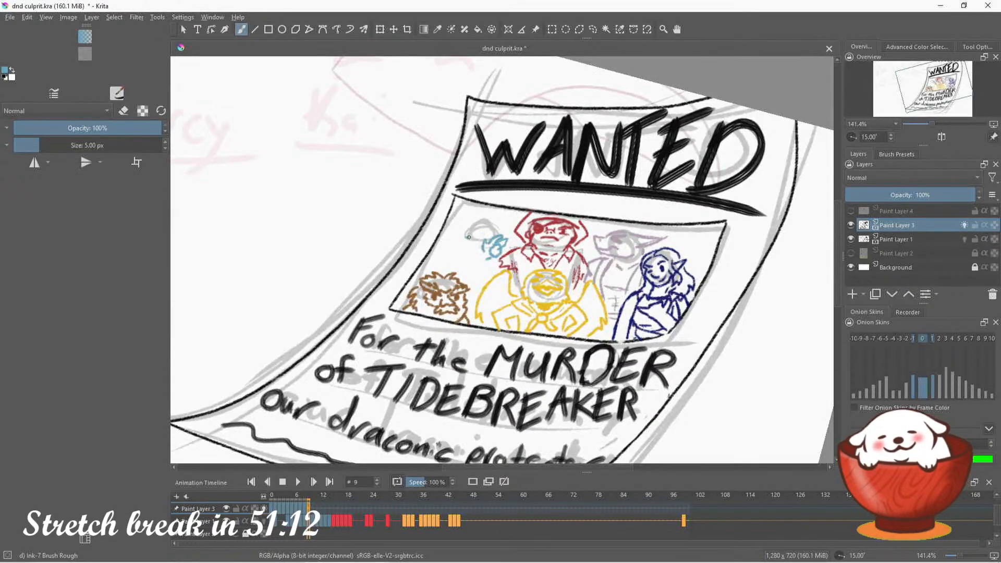
Ink the light blue figure's facial features and erase the misplaced curve at the outer side of its face
mouse_move(469, 237)
left_mouse_down()
mouse_move(483, 234)
mouse_move(478, 241)
left_mouse_up()
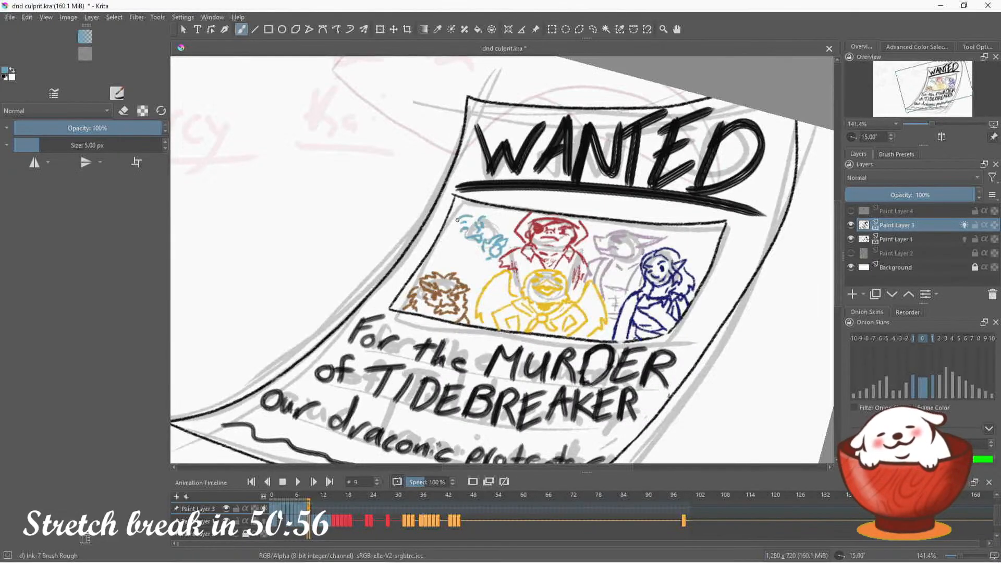
left_click_drag(452, 228, 458, 239)
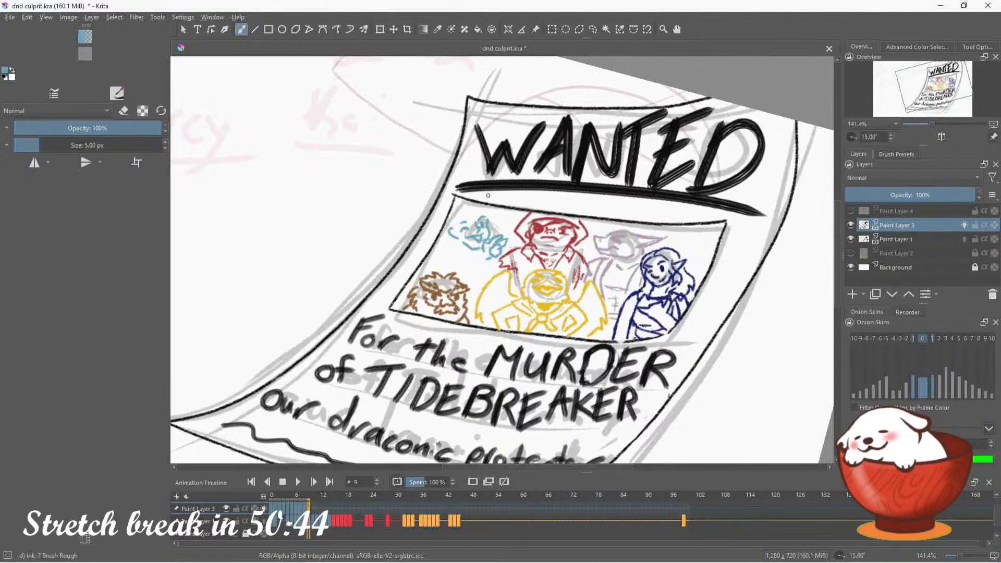
key("e")
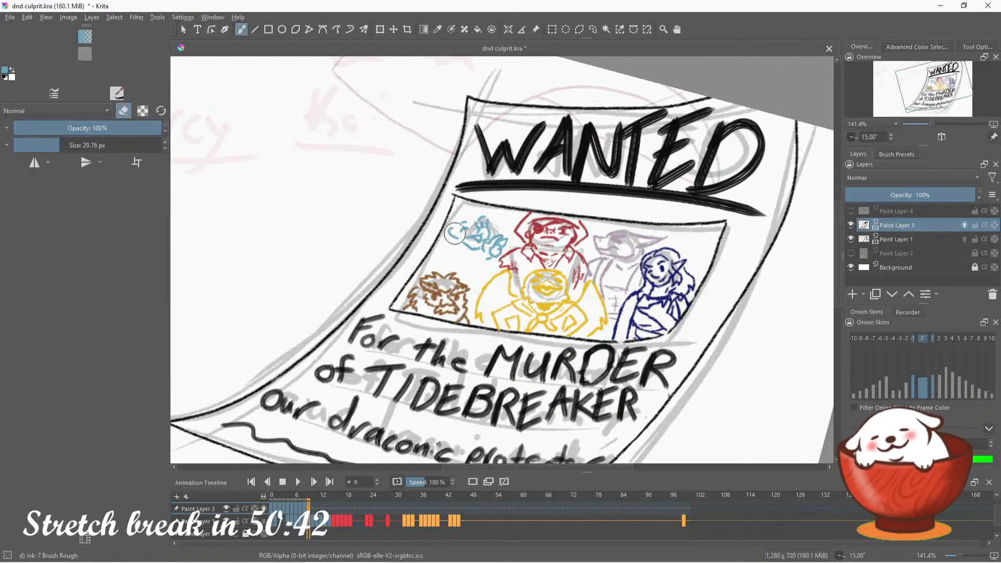
key("e")
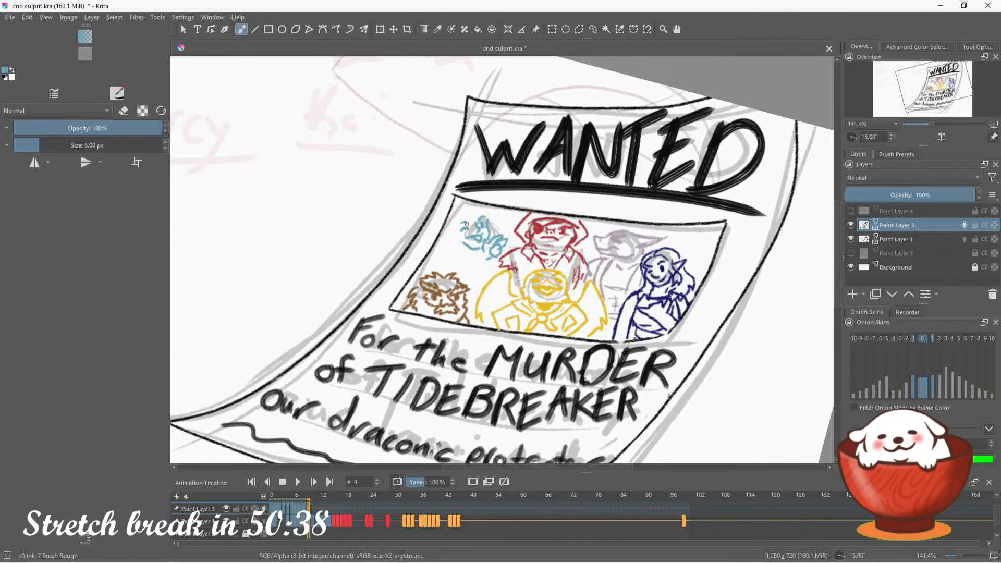
Ink the light blue figure's hair, head outline and jaw, undoing a misplaced stroke beside the face
left_click_drag(447, 238, 459, 244)
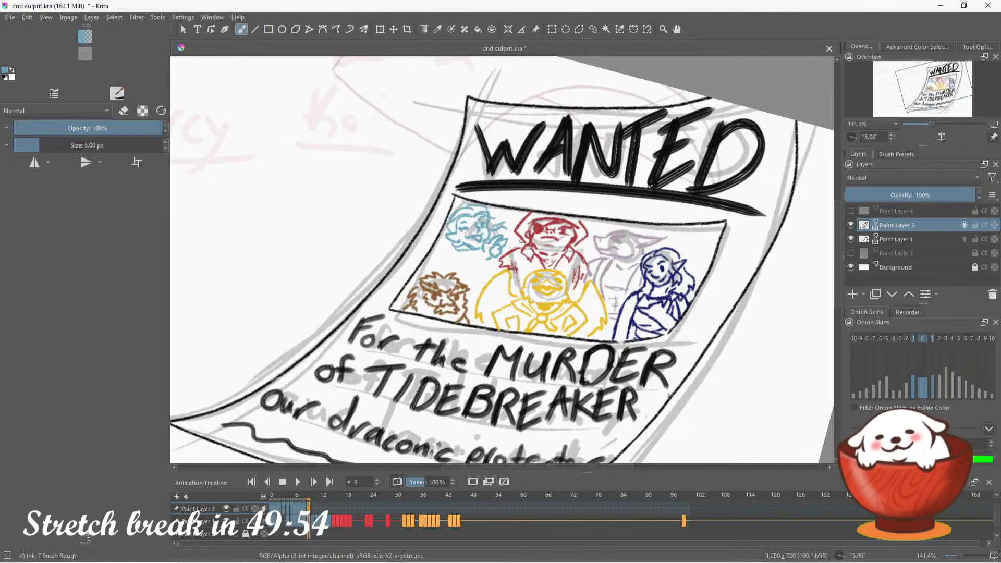
mouse_move(444, 239)
left_mouse_down()
mouse_move(432, 258)
mouse_move(513, 213)
mouse_move(481, 238)
mouse_move(448, 240)
mouse_move(445, 230)
mouse_move(442, 260)
left_mouse_up()
key("ctrl+z")
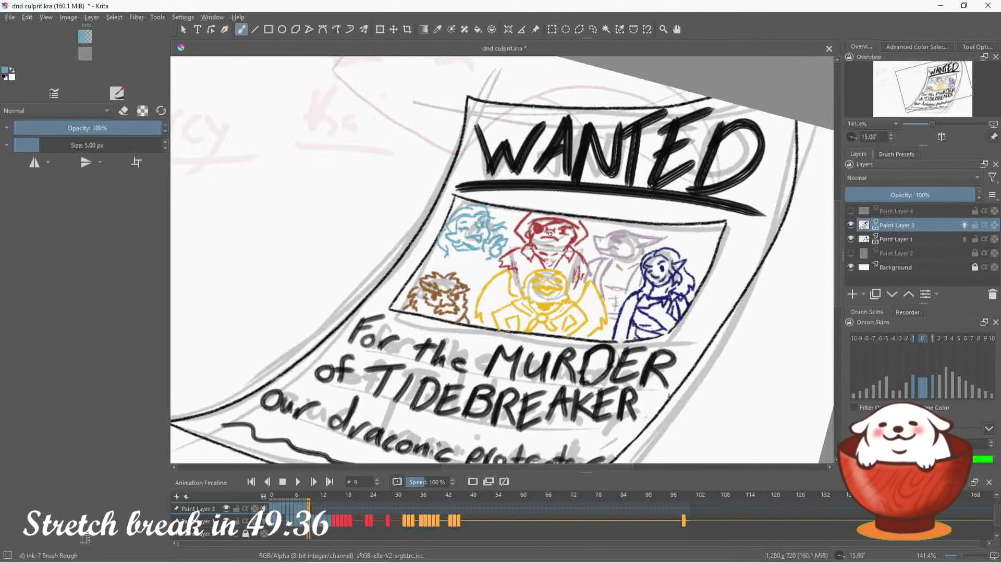
Lasso the light blue hand, move it slightly toward the red figure, clear the selection and return to the brush
left_click(593, 29)
mouse_move(498, 246)
left_mouse_down()
mouse_move(484, 262)
mouse_move(490, 238)
mouse_move(511, 240)
left_mouse_up()
left_click(394, 29)
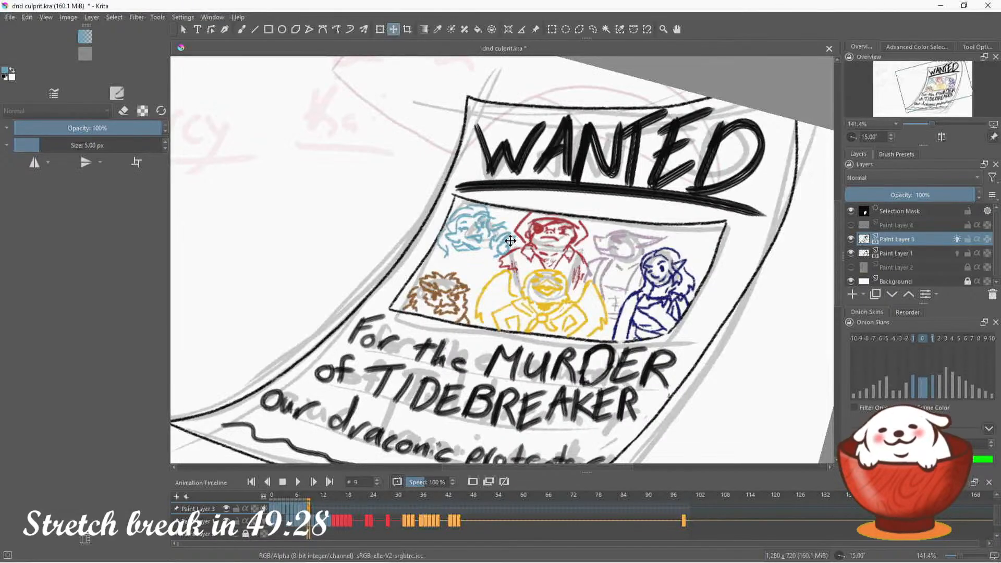
left_click(593, 29)
left_click(542, 76)
left_click(241, 29)
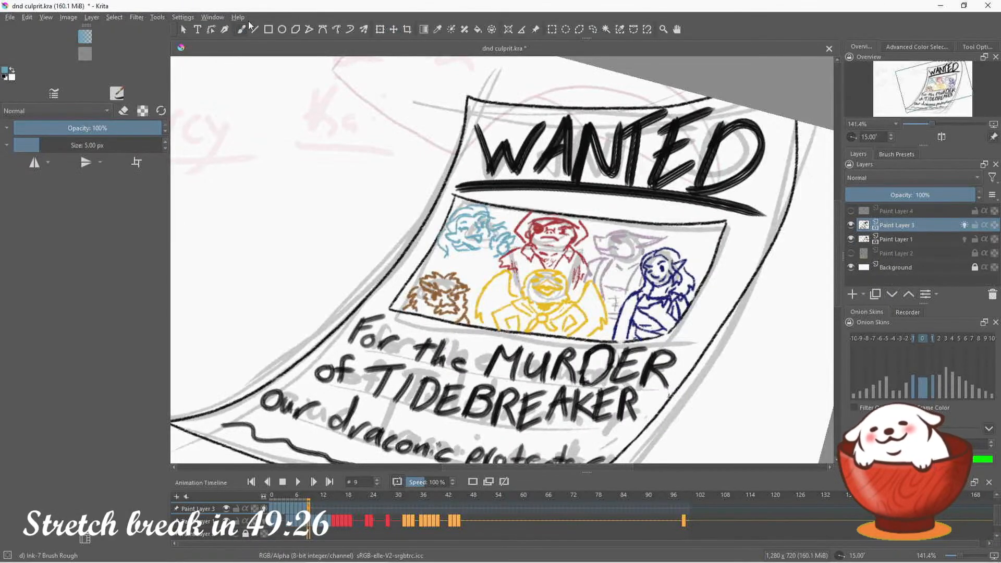
Ink the light blue figure's shoulders, torso and arm below its head, undoing the misplaced strokes
mouse_move(452, 256)
left_mouse_down()
mouse_move(475, 250)
mouse_move(450, 253)
mouse_move(442, 265)
mouse_move(489, 284)
left_mouse_up()
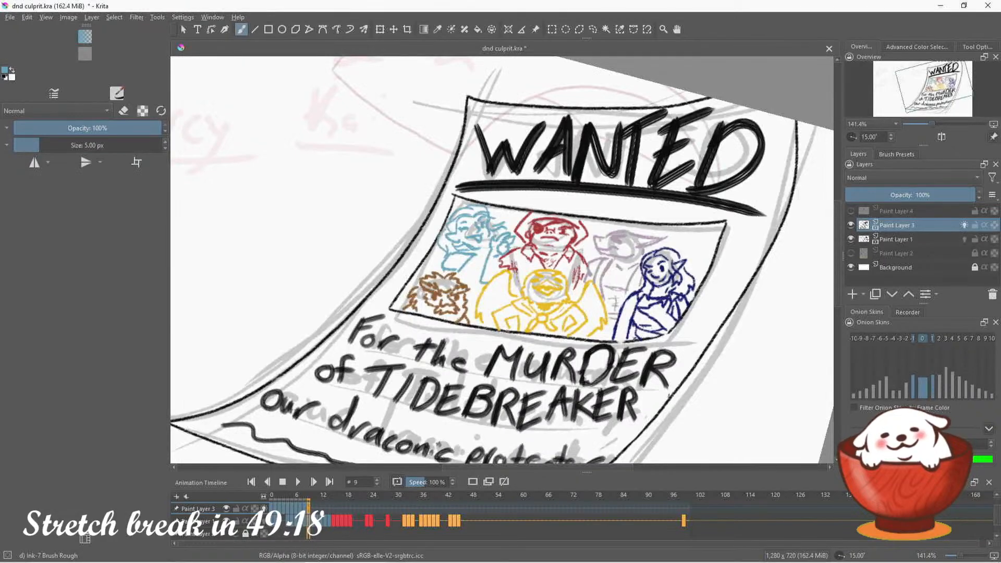
key("ctrl+z")
mouse_move(491, 249)
left_mouse_down()
mouse_move(481, 278)
mouse_move(494, 256)
mouse_move(492, 272)
left_mouse_up()
key("ctrl+z")
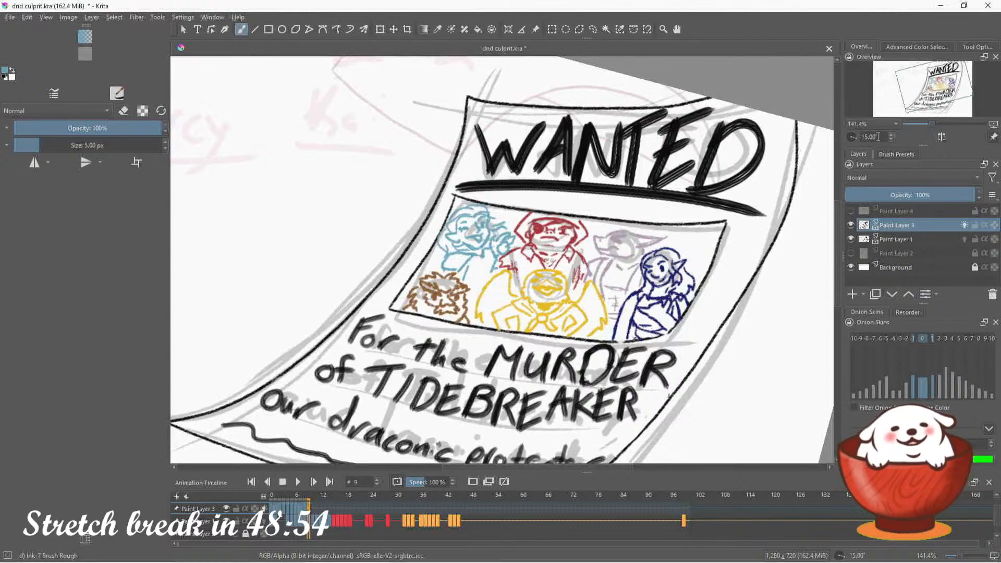
Hide the rough Paint Layer 1 to review the whole poster's line art upright and save the document
left_click(854, 137)
left_click_drag(931, 123, 927, 123)
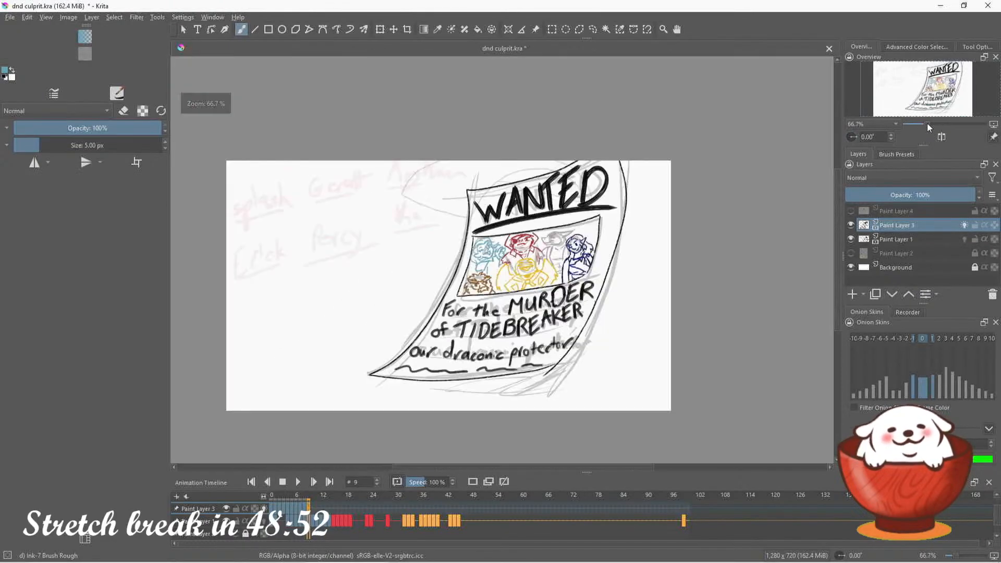
left_click(922, 84)
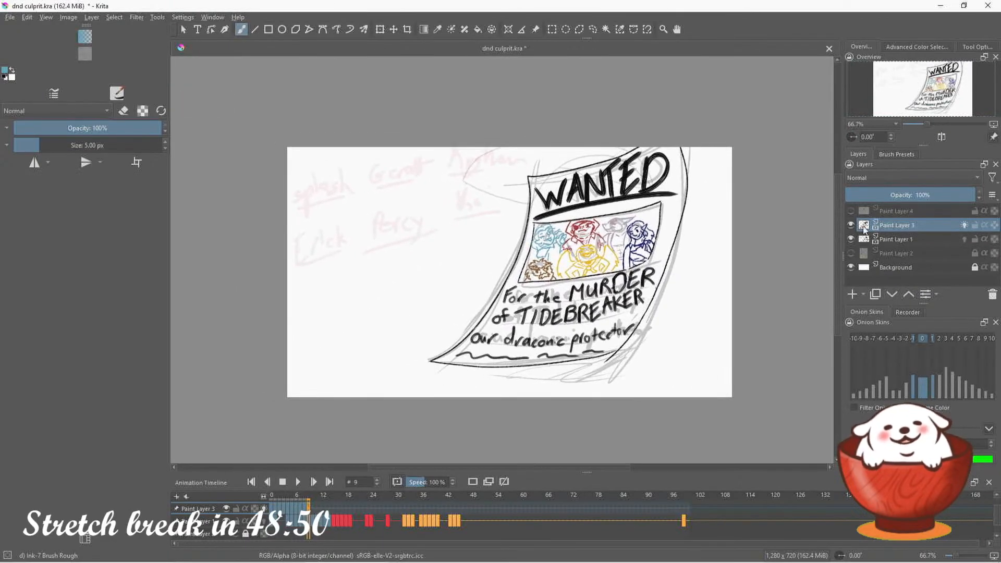
left_click(852, 225)
left_click(851, 224)
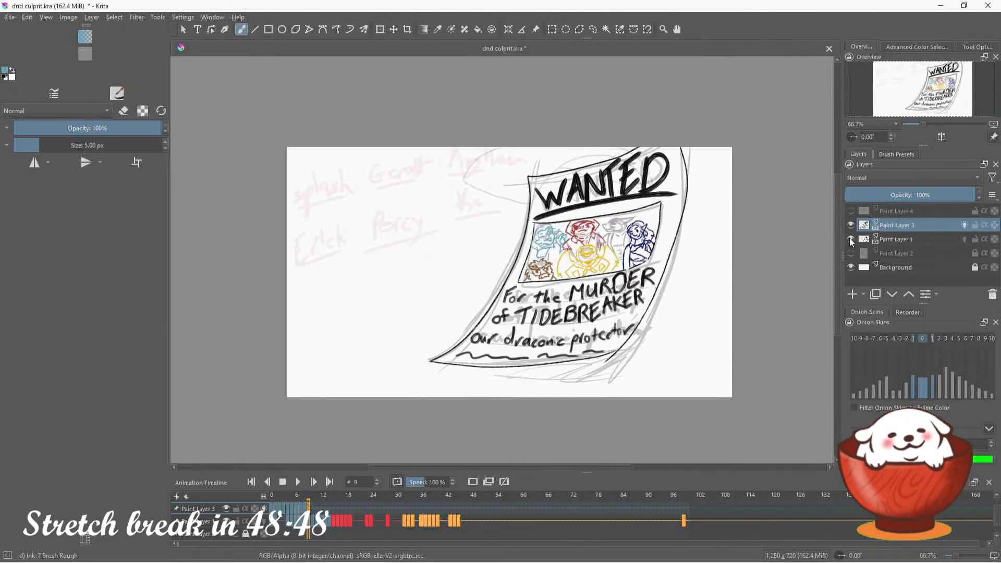
left_click(851, 238)
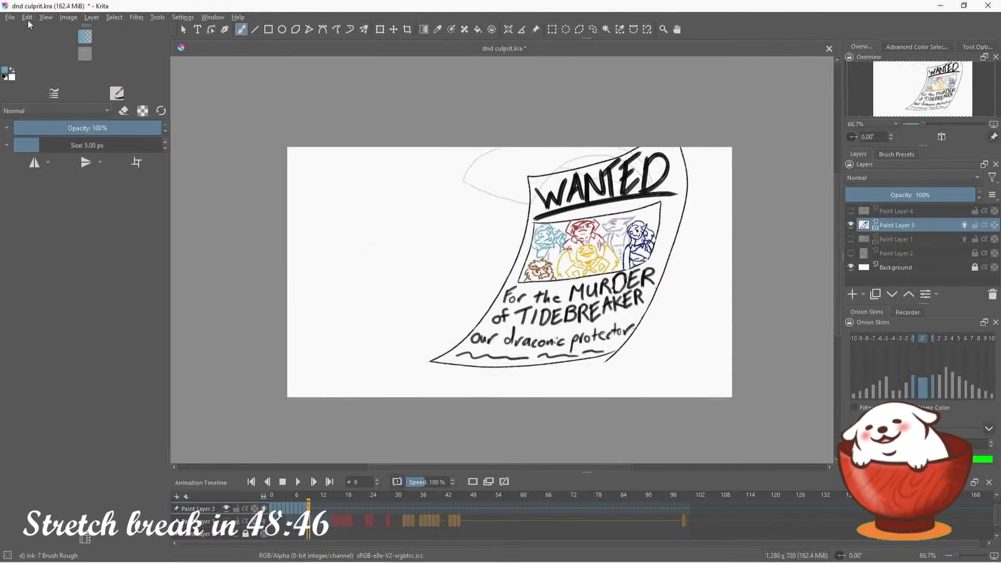
left_click(10, 17)
left_click(86, 60)
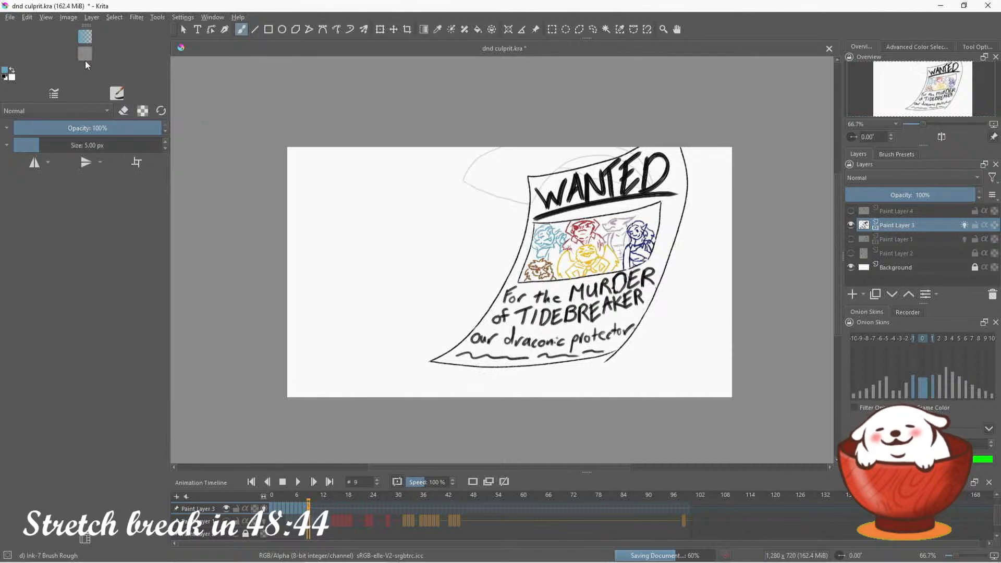